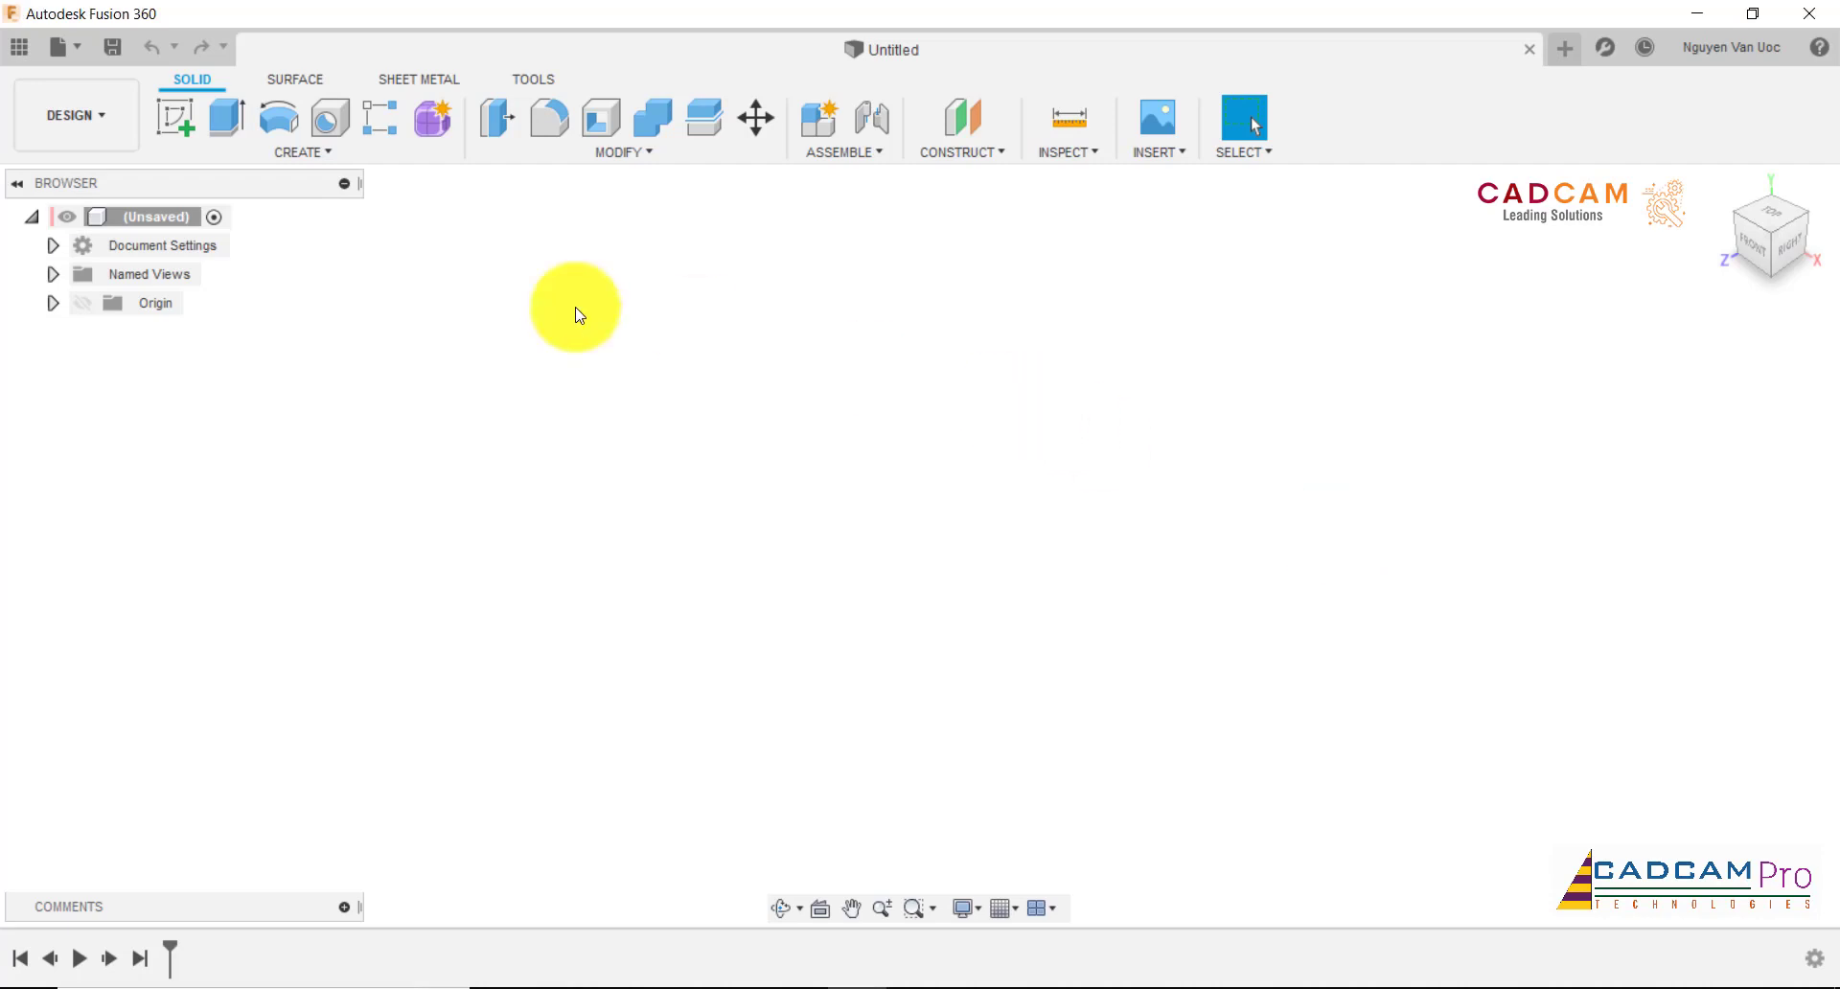
- Start a new sketch on the top (XY) origin plane in the Design workspace
left_click(113, 117)
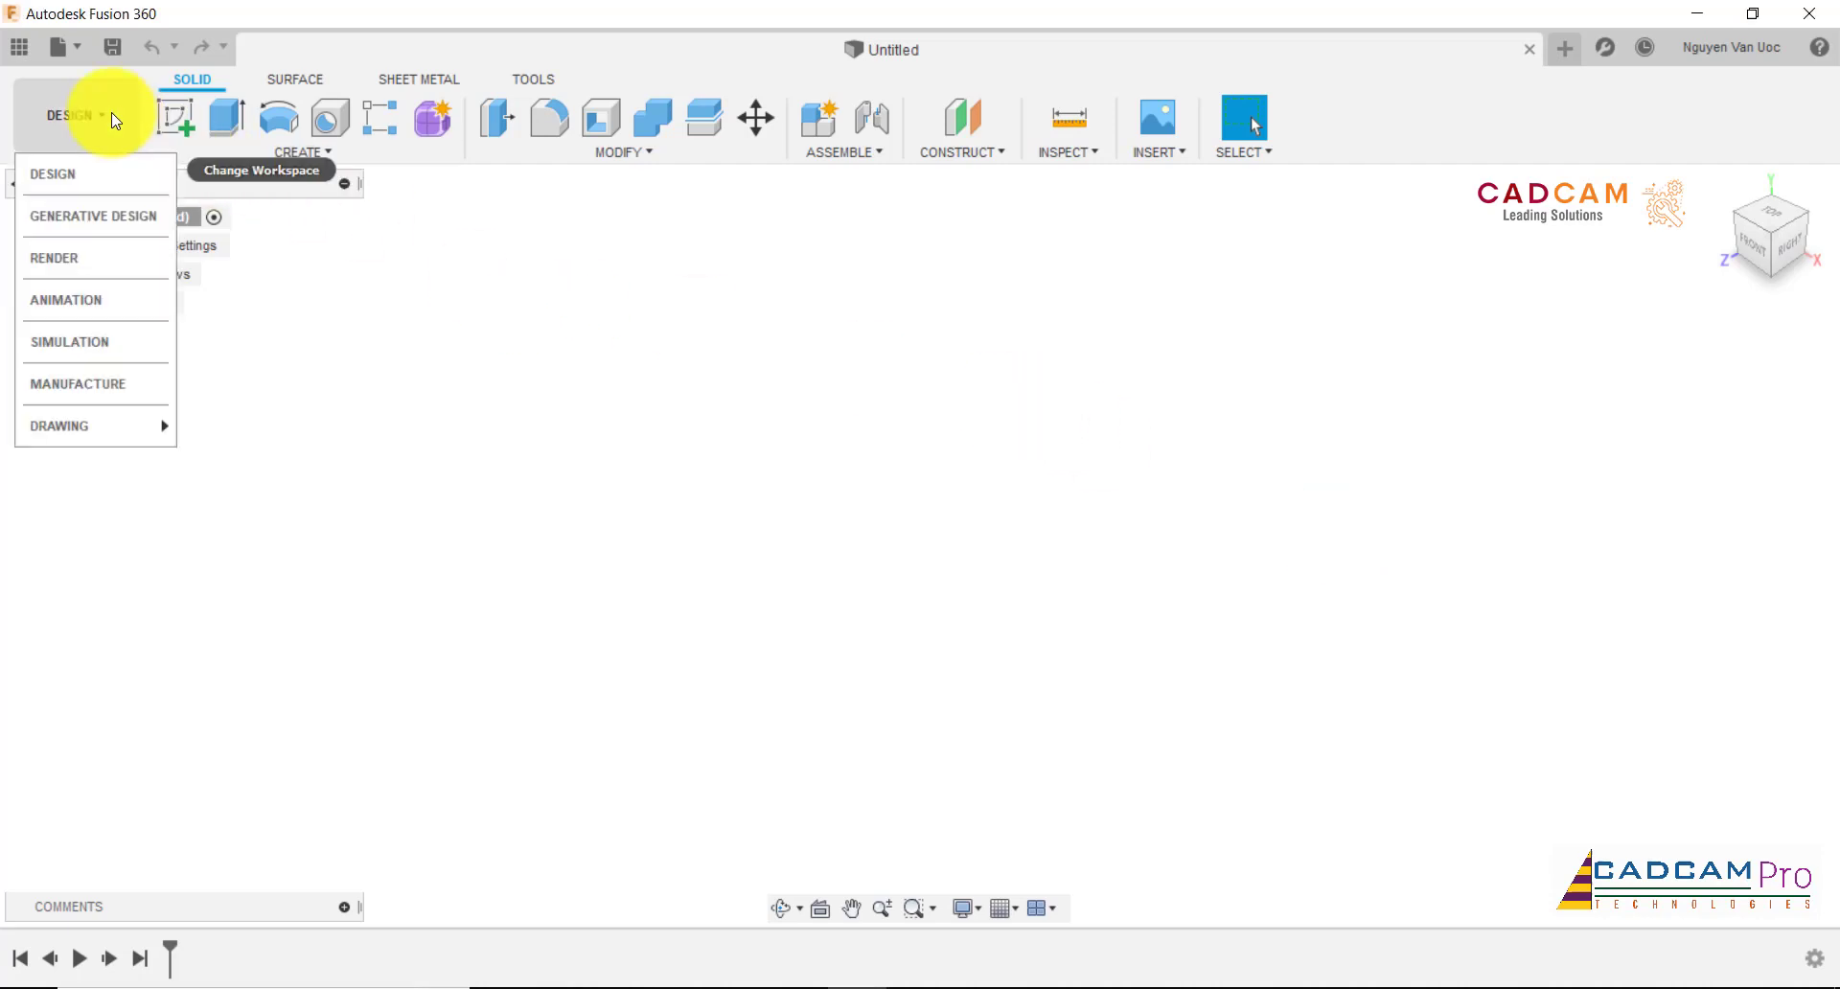
left_click(123, 174)
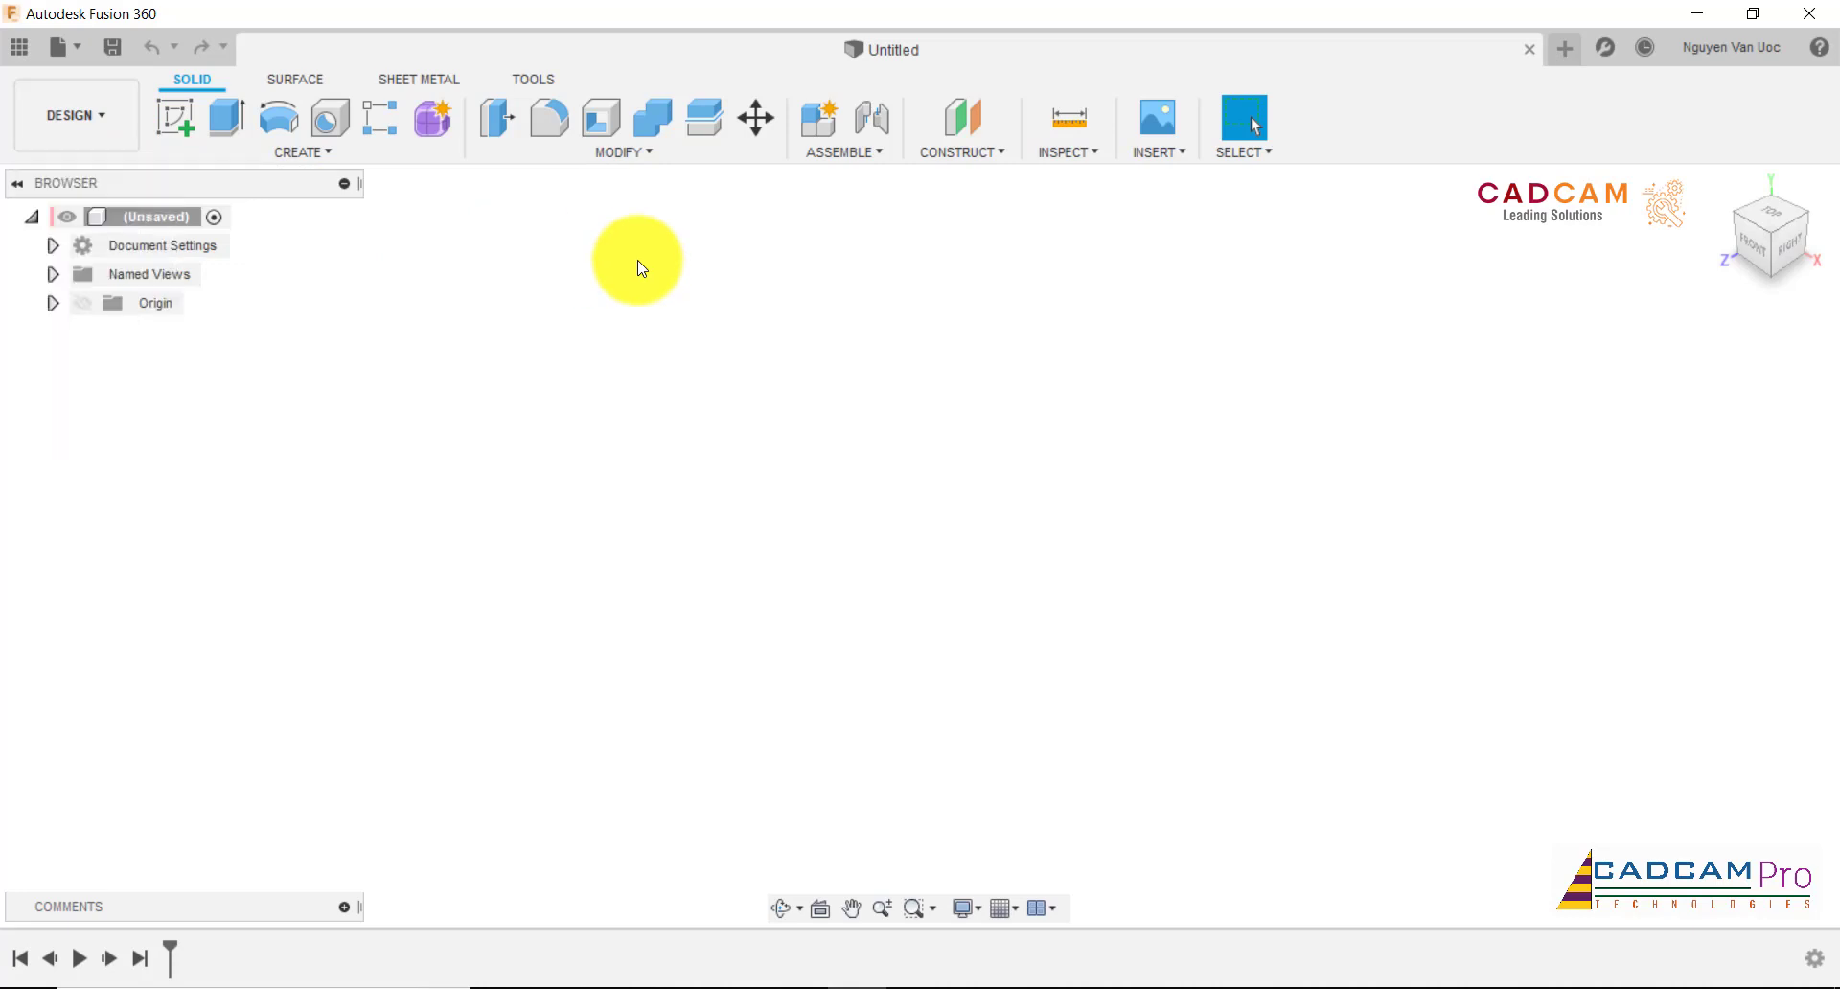
left_click(180, 117)
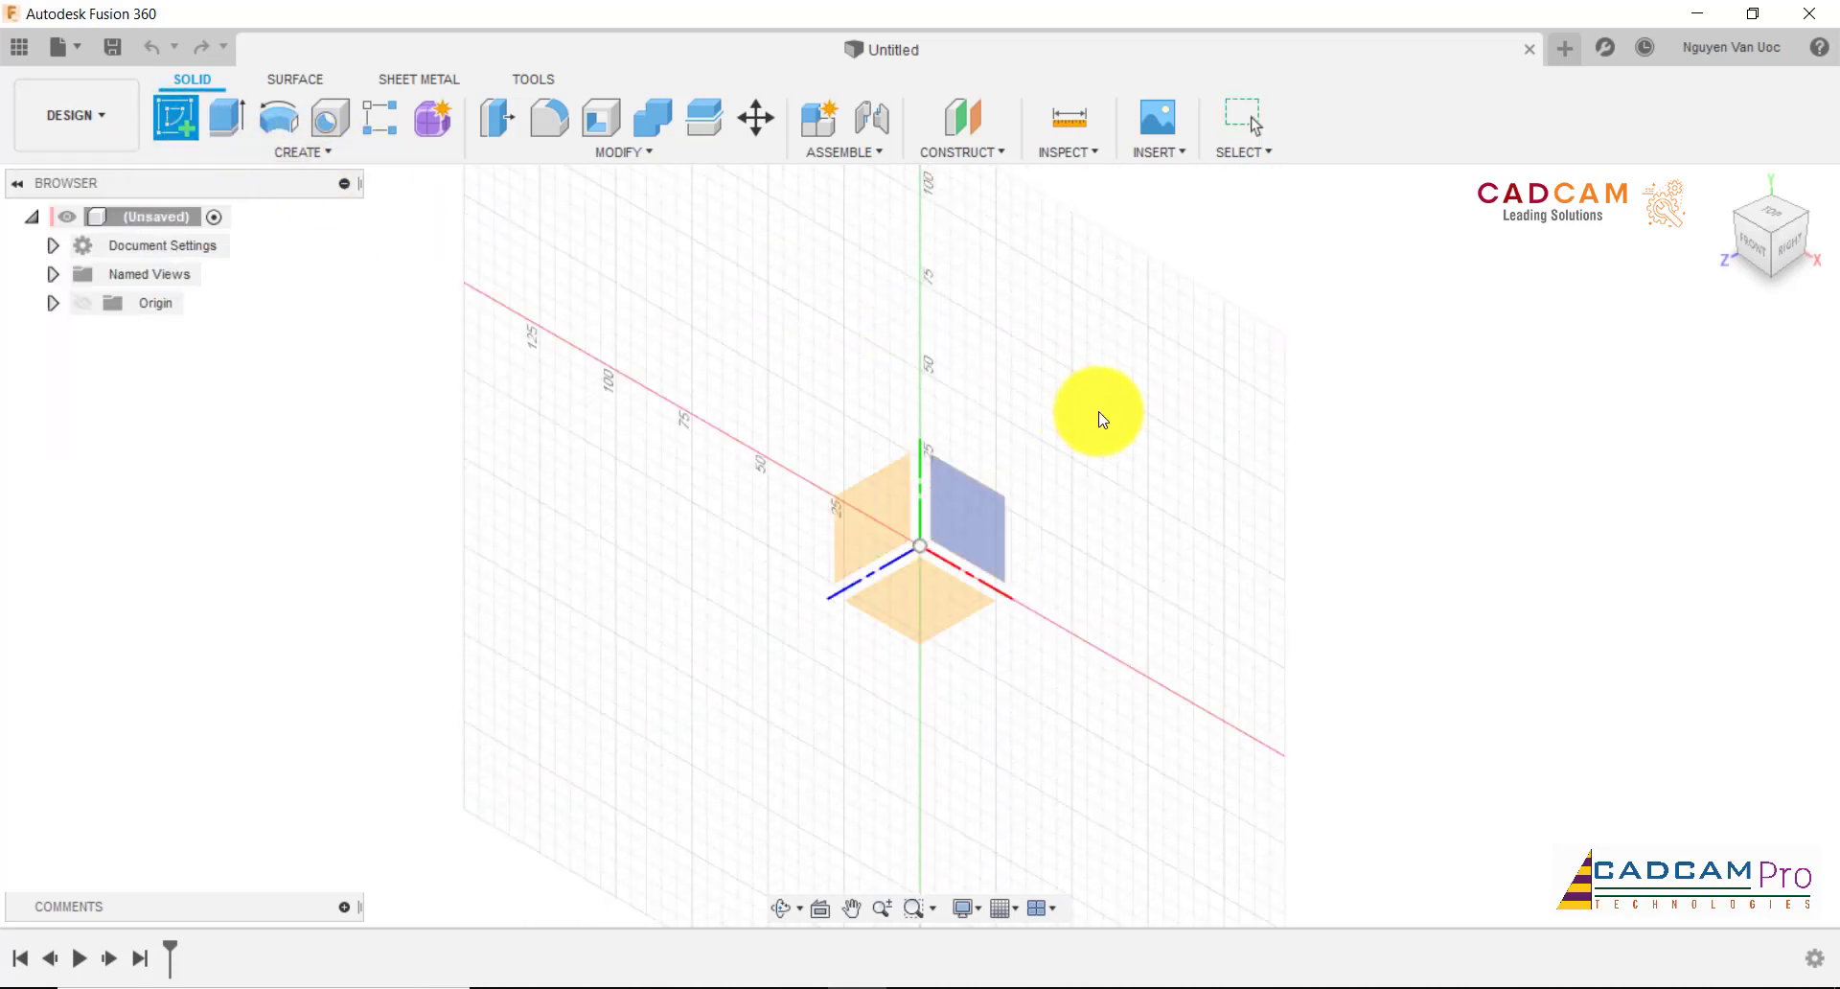
mouse_move(1102, 419)
middle_mouse_down("shift")
mouse_move(1101, 361)
mouse_move(1278, 358)
mouse_move(780, 268)
mouse_move(887, 238)
mouse_move(1322, 685)
middle_mouse_up("shift")
left_click(1026, 496)
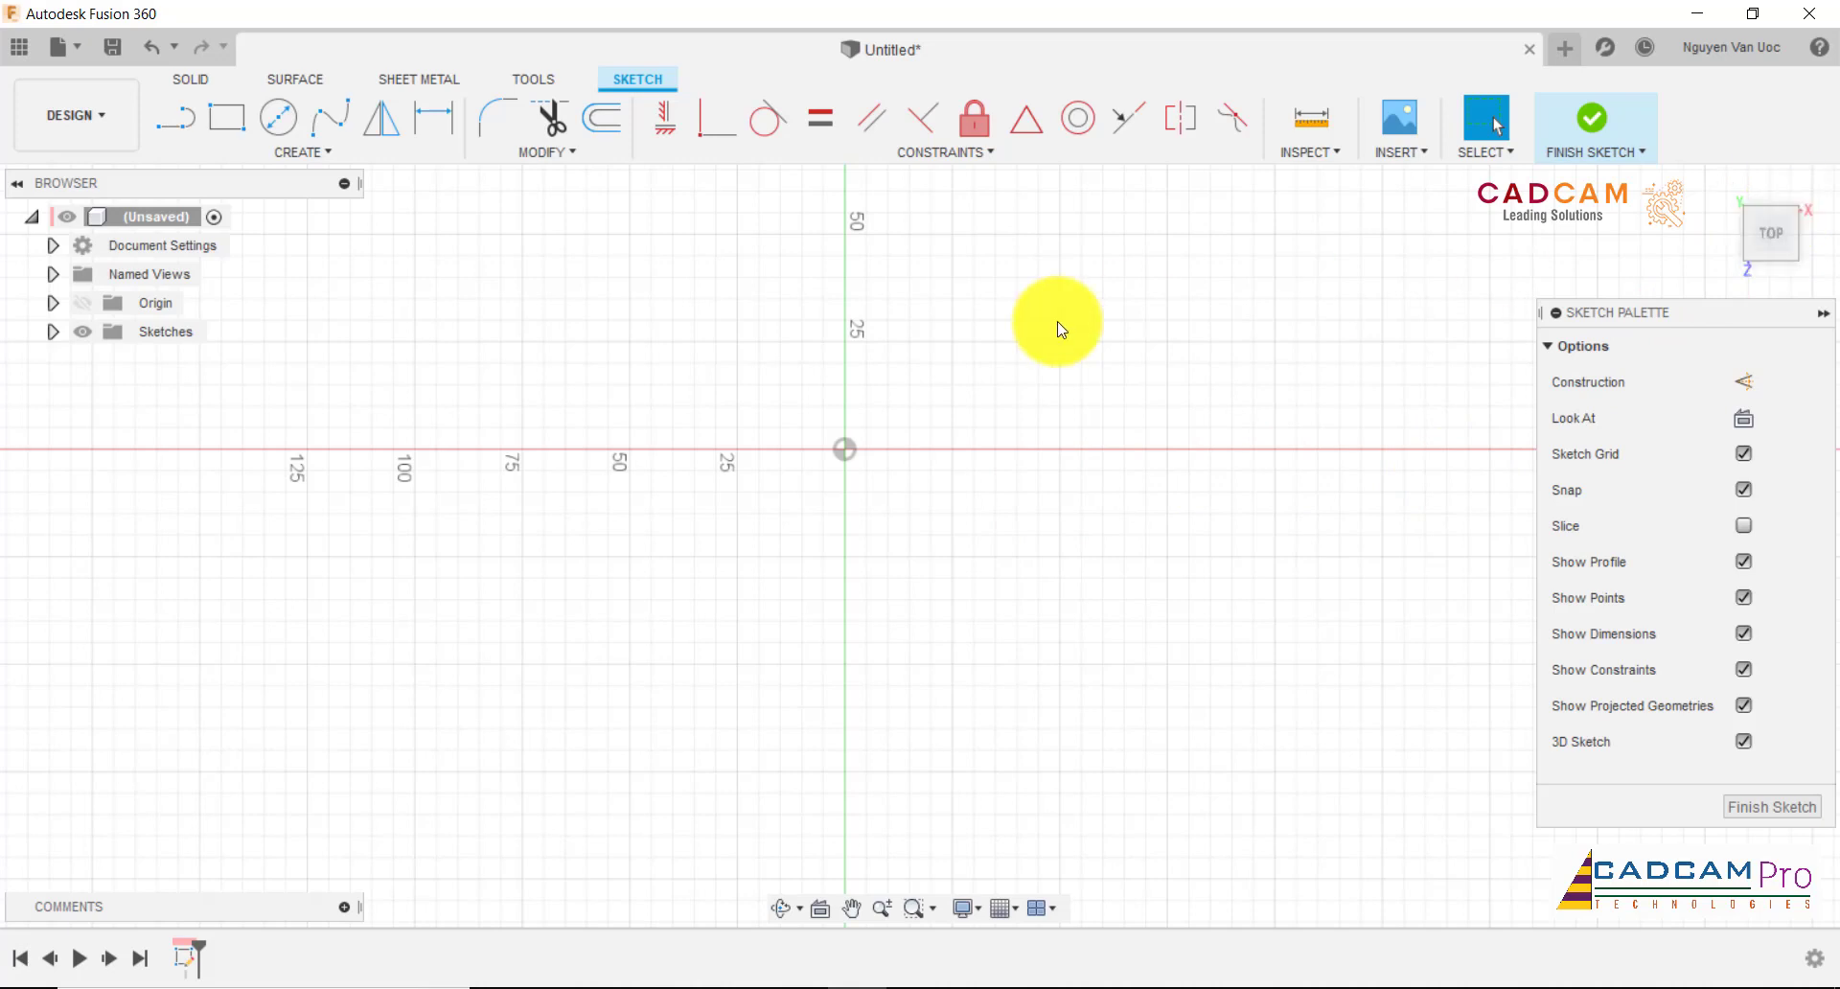
- Draw a Ø36 mm centre-diameter circle at the origin
left_click(278, 118)
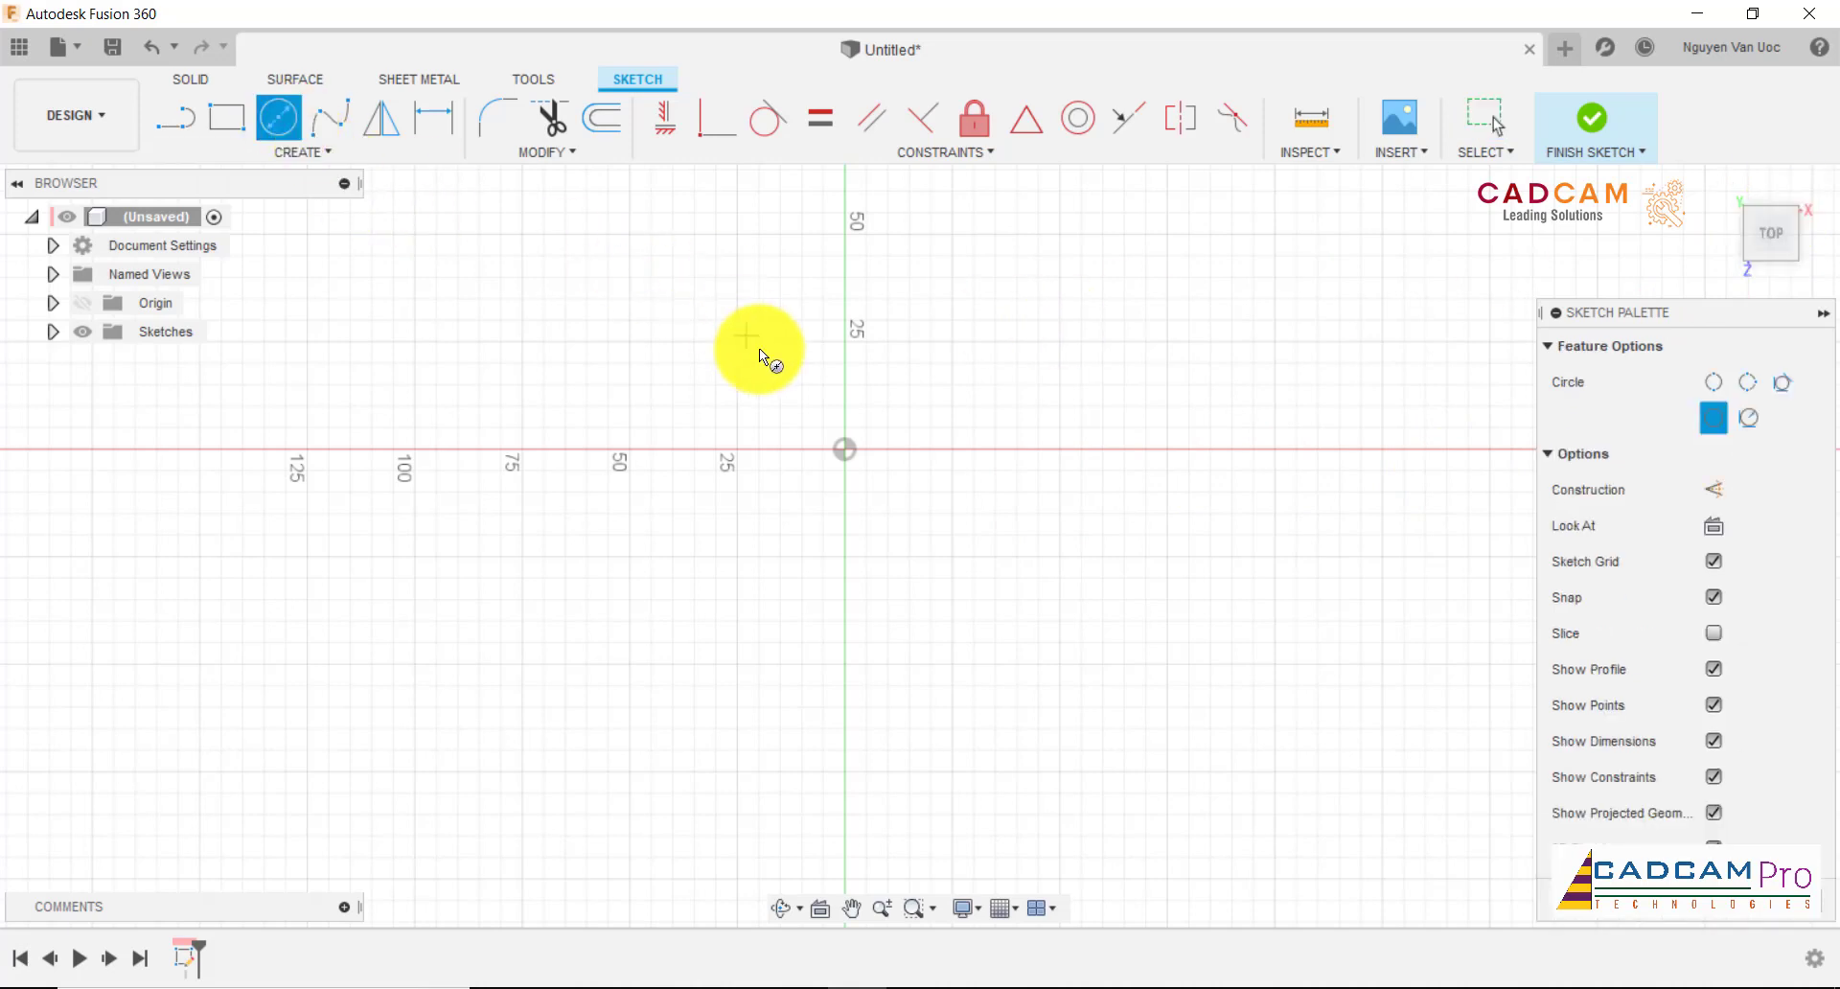
left_click(840, 446)
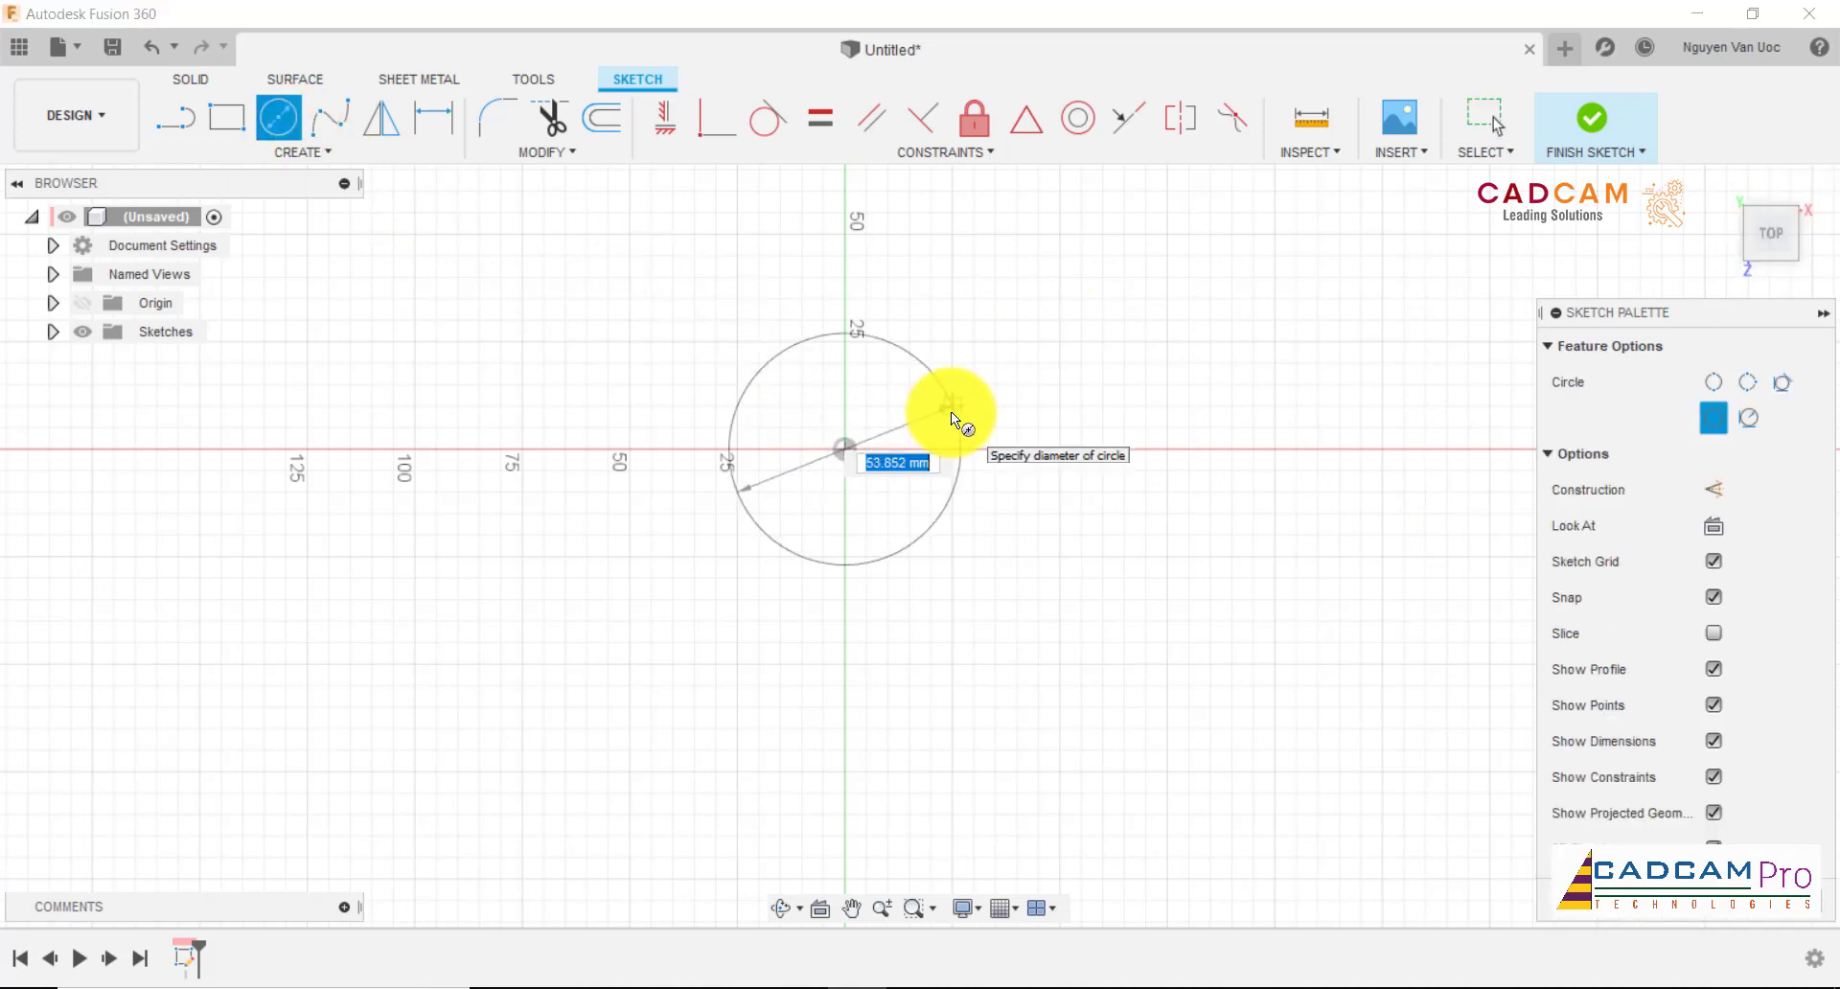
type("36")
key("Return")
key("Escape")
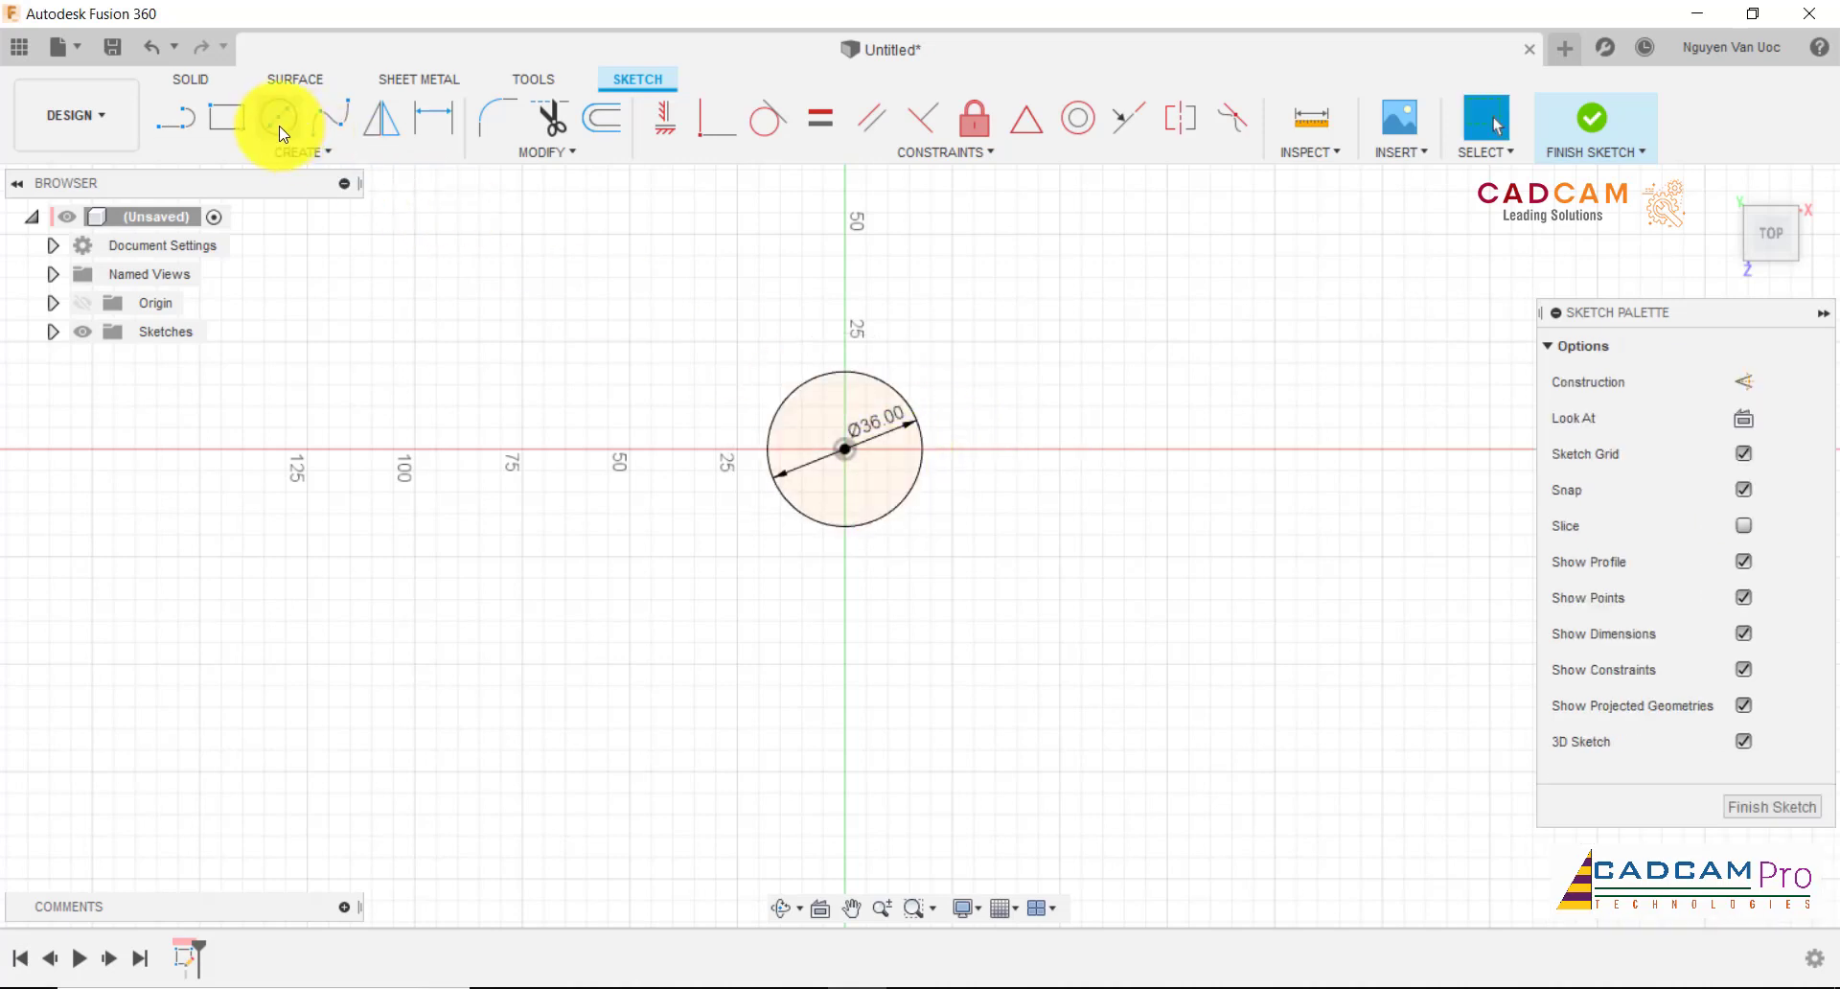
- Add a larger concentric circle around the Ø36 circle at the origin
left_click(281, 124)
left_click(847, 451)
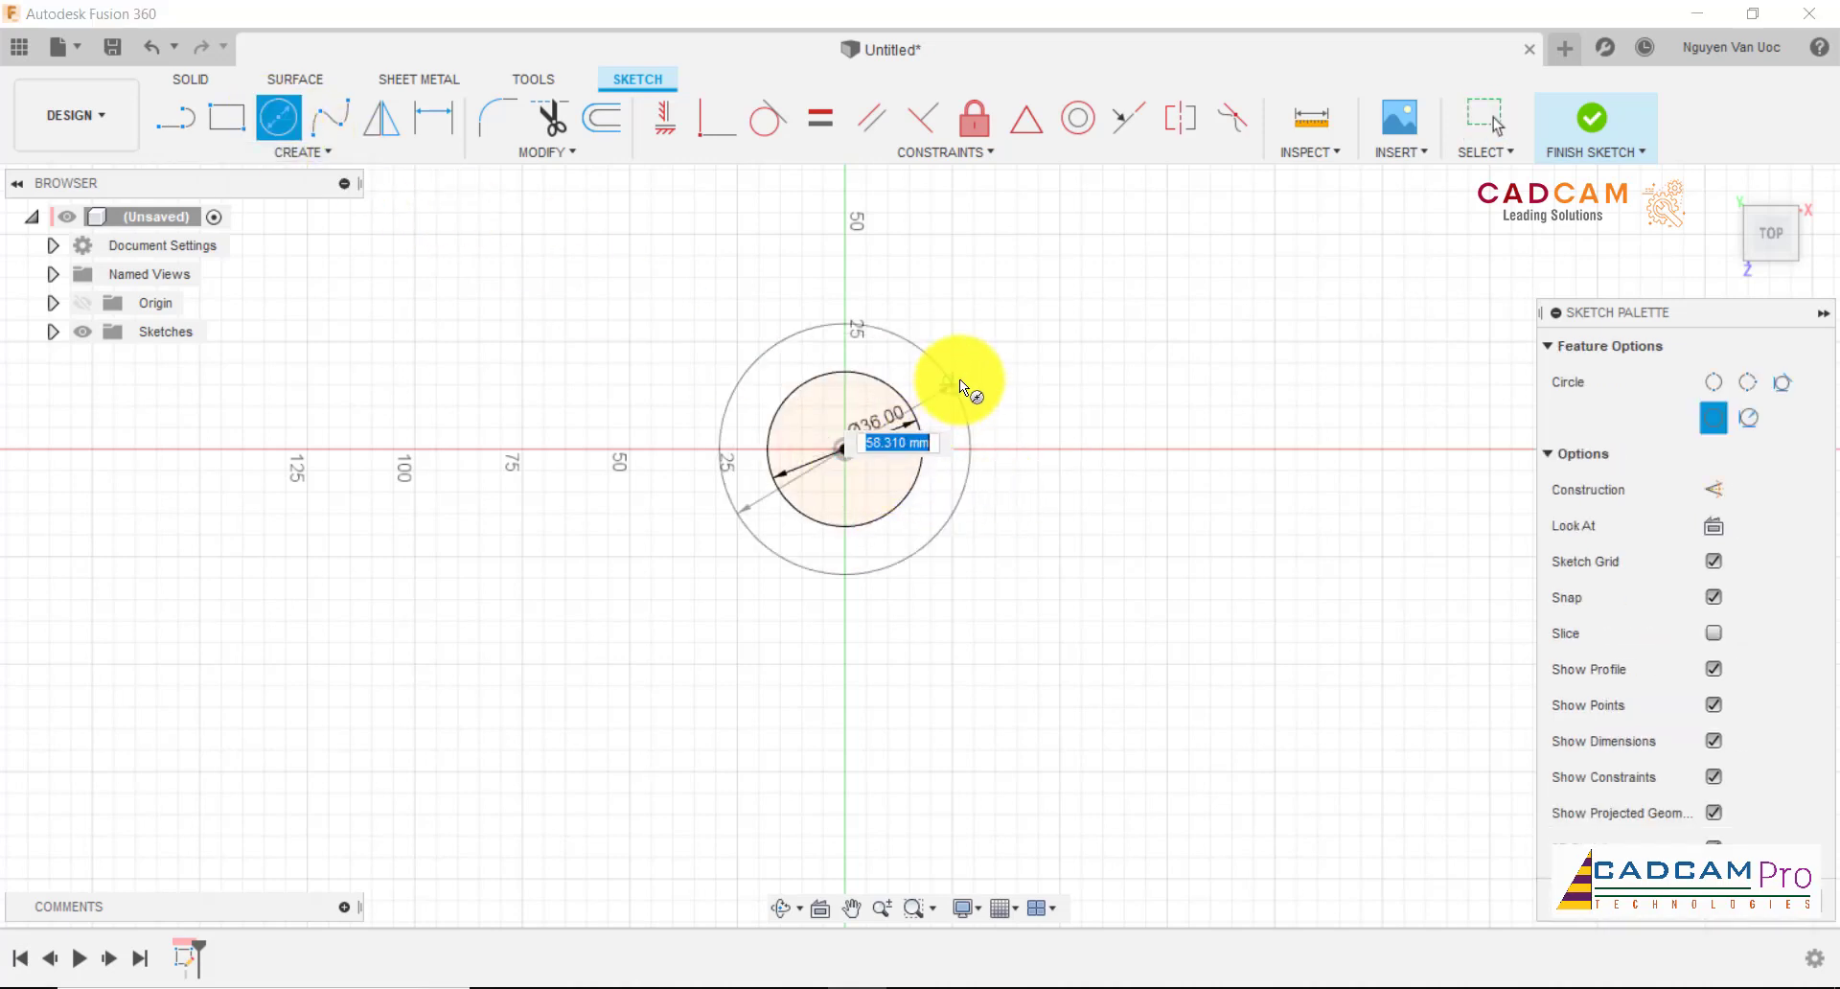
left_click(952, 382)
scroll(886, 637, "up", 1)
scroll(596, 644, "down", 3)
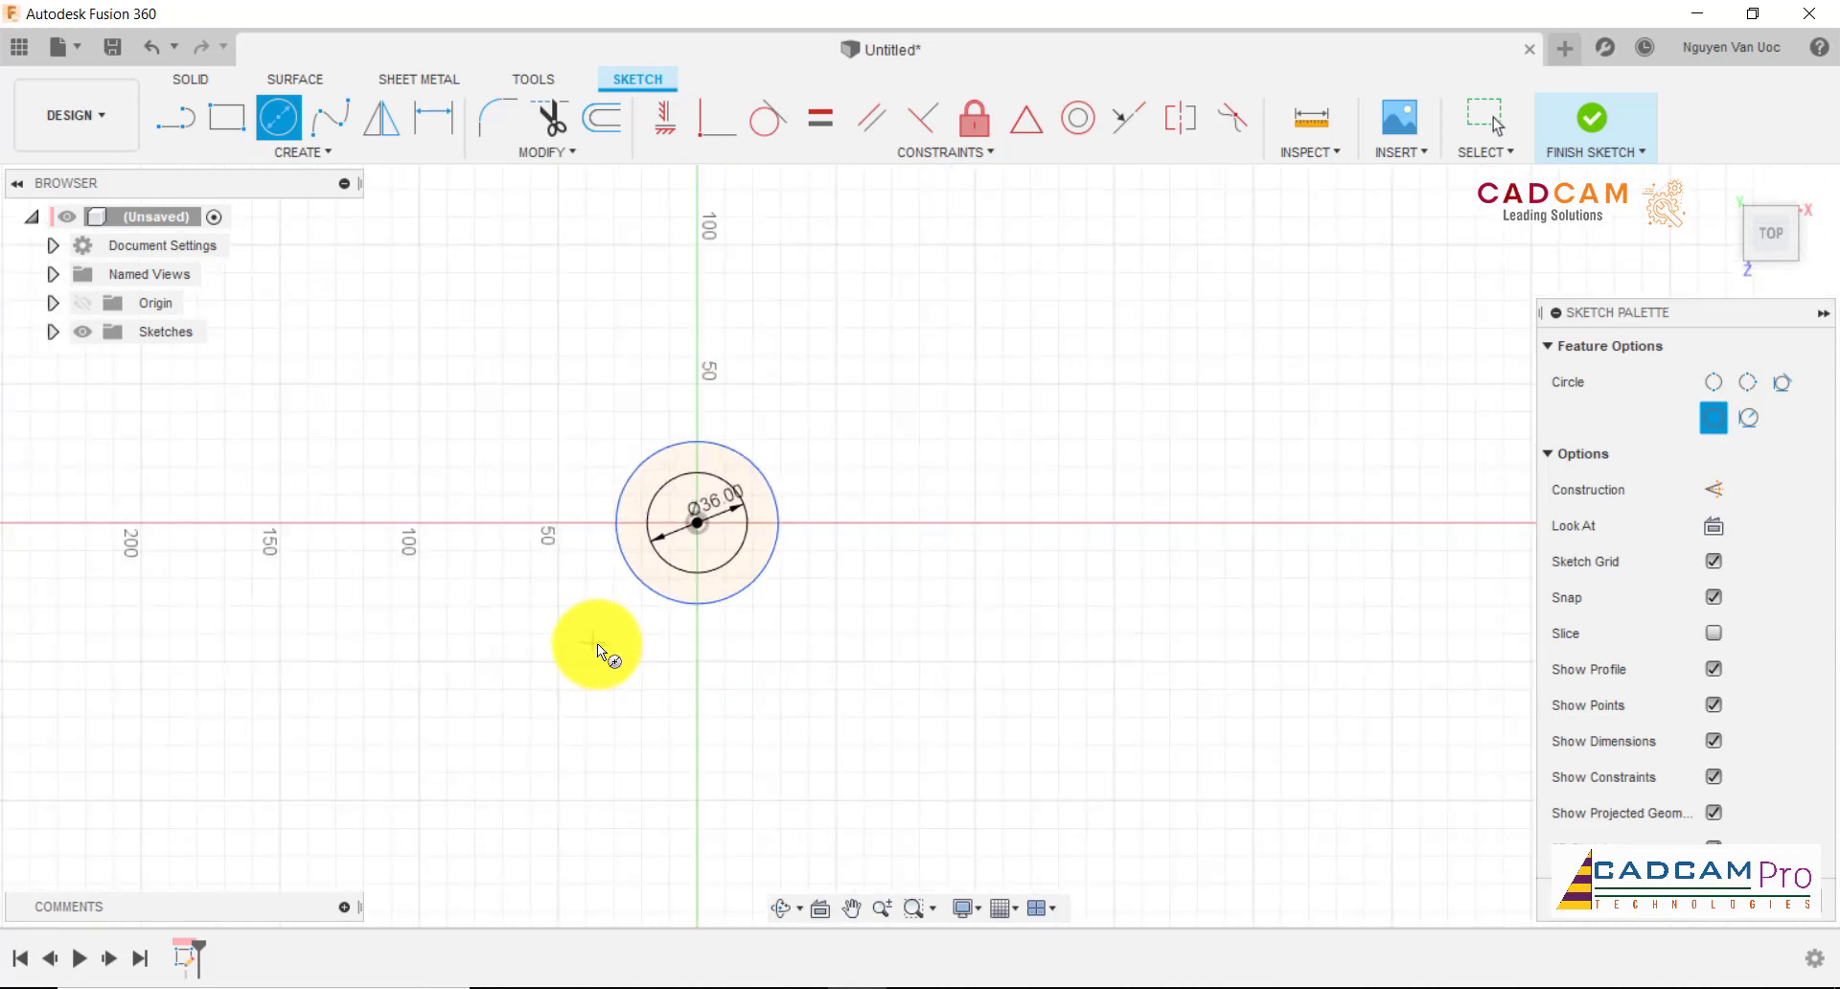
scroll(1010, 562, "up", 2)
- Draw a small and a larger concentric circle to the right, then move the Ø36 label down
left_click(1044, 468)
left_click(1061, 451)
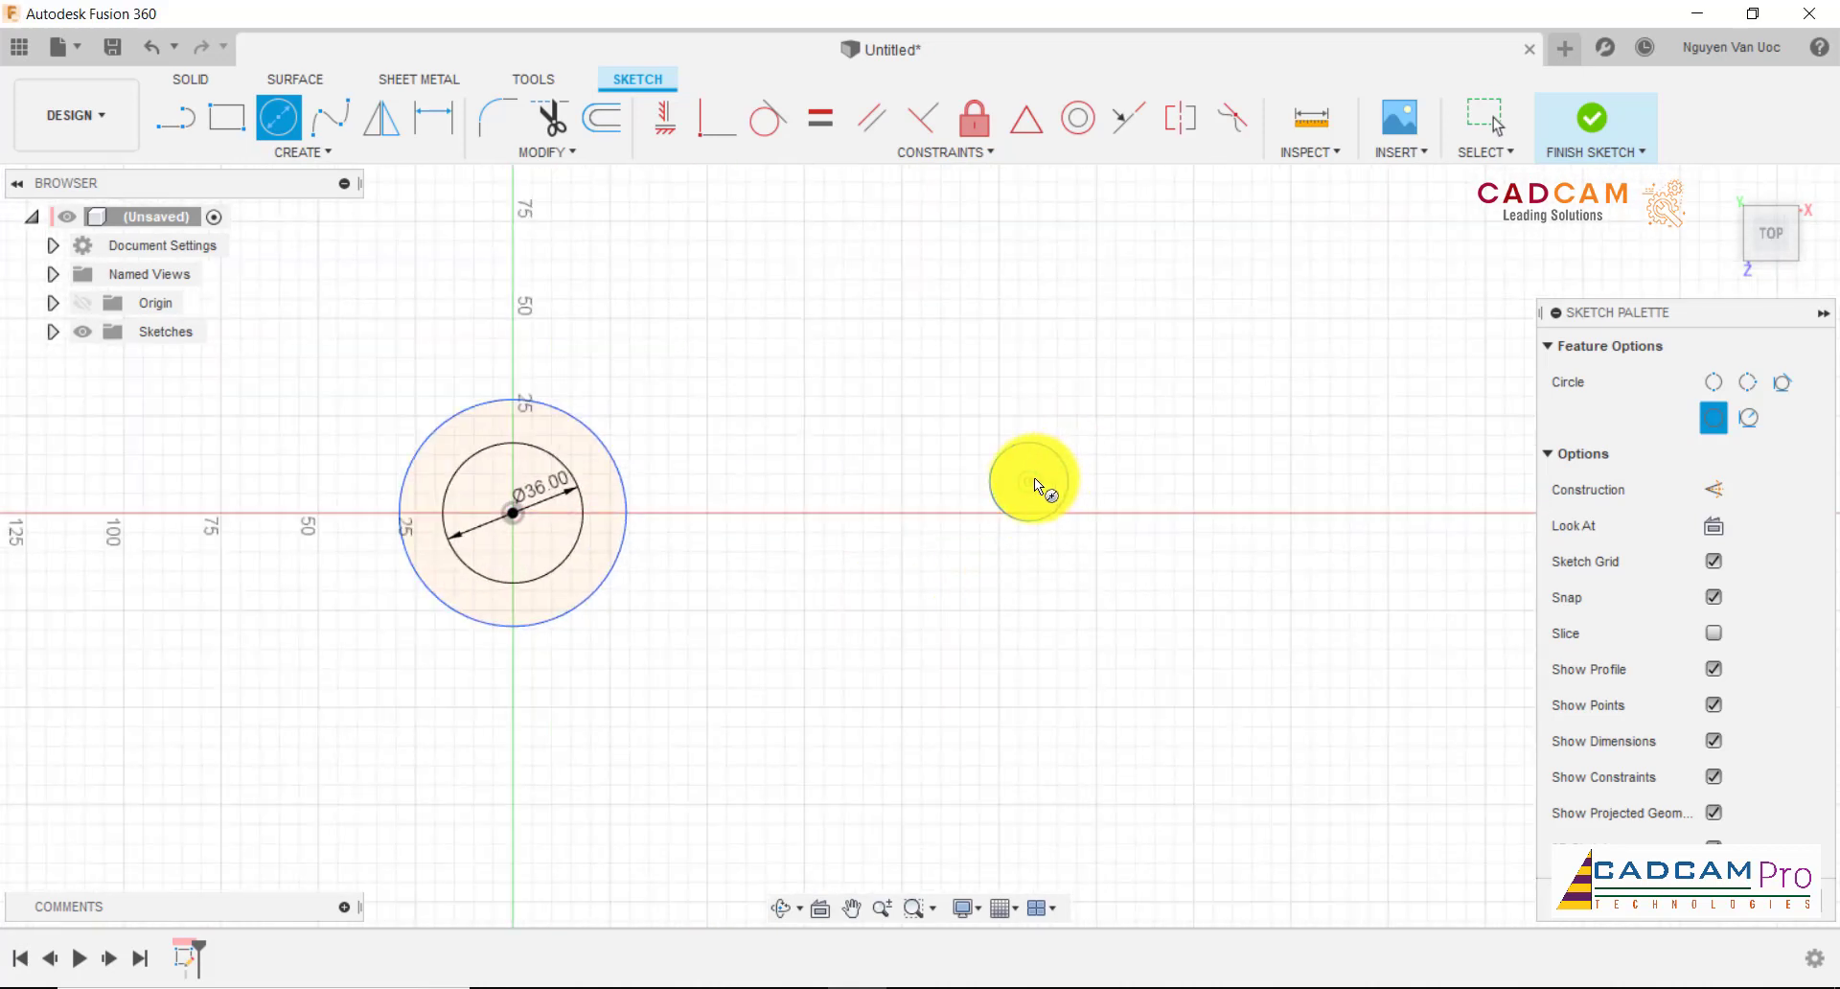
left_click(1033, 477)
left_click(1067, 420)
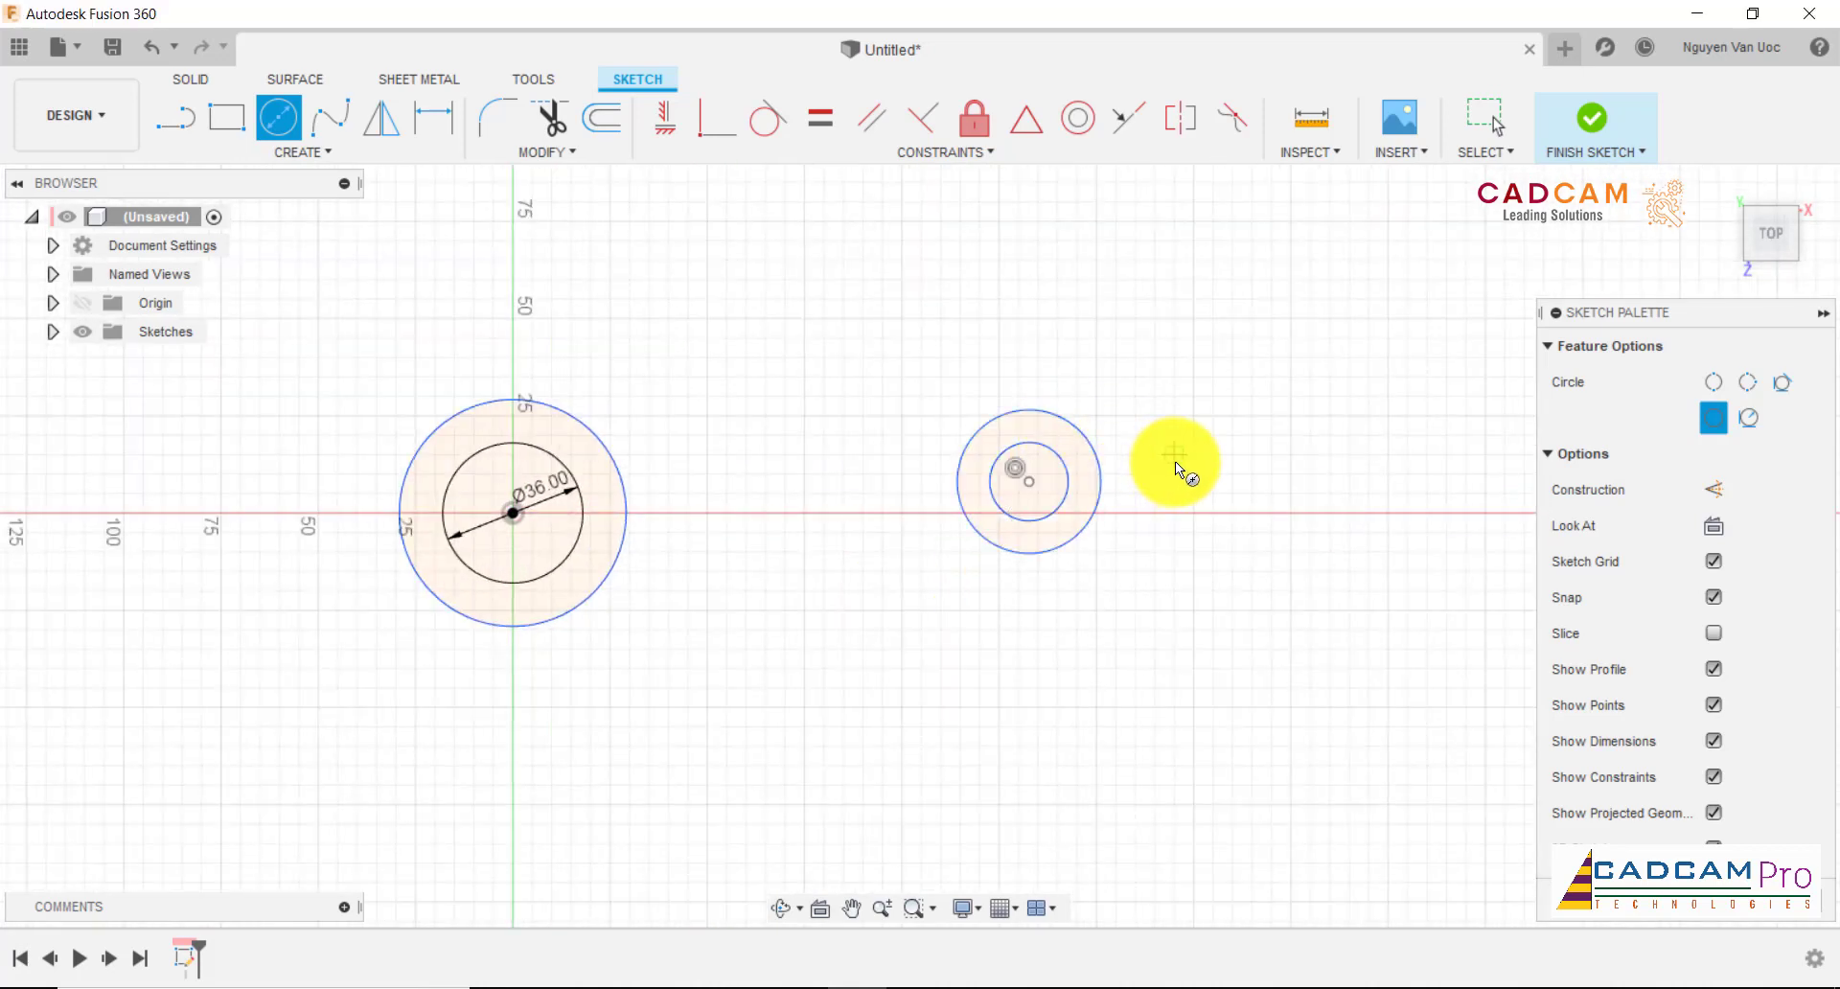
key("Escape")
left_click_drag(542, 486, 601, 694)
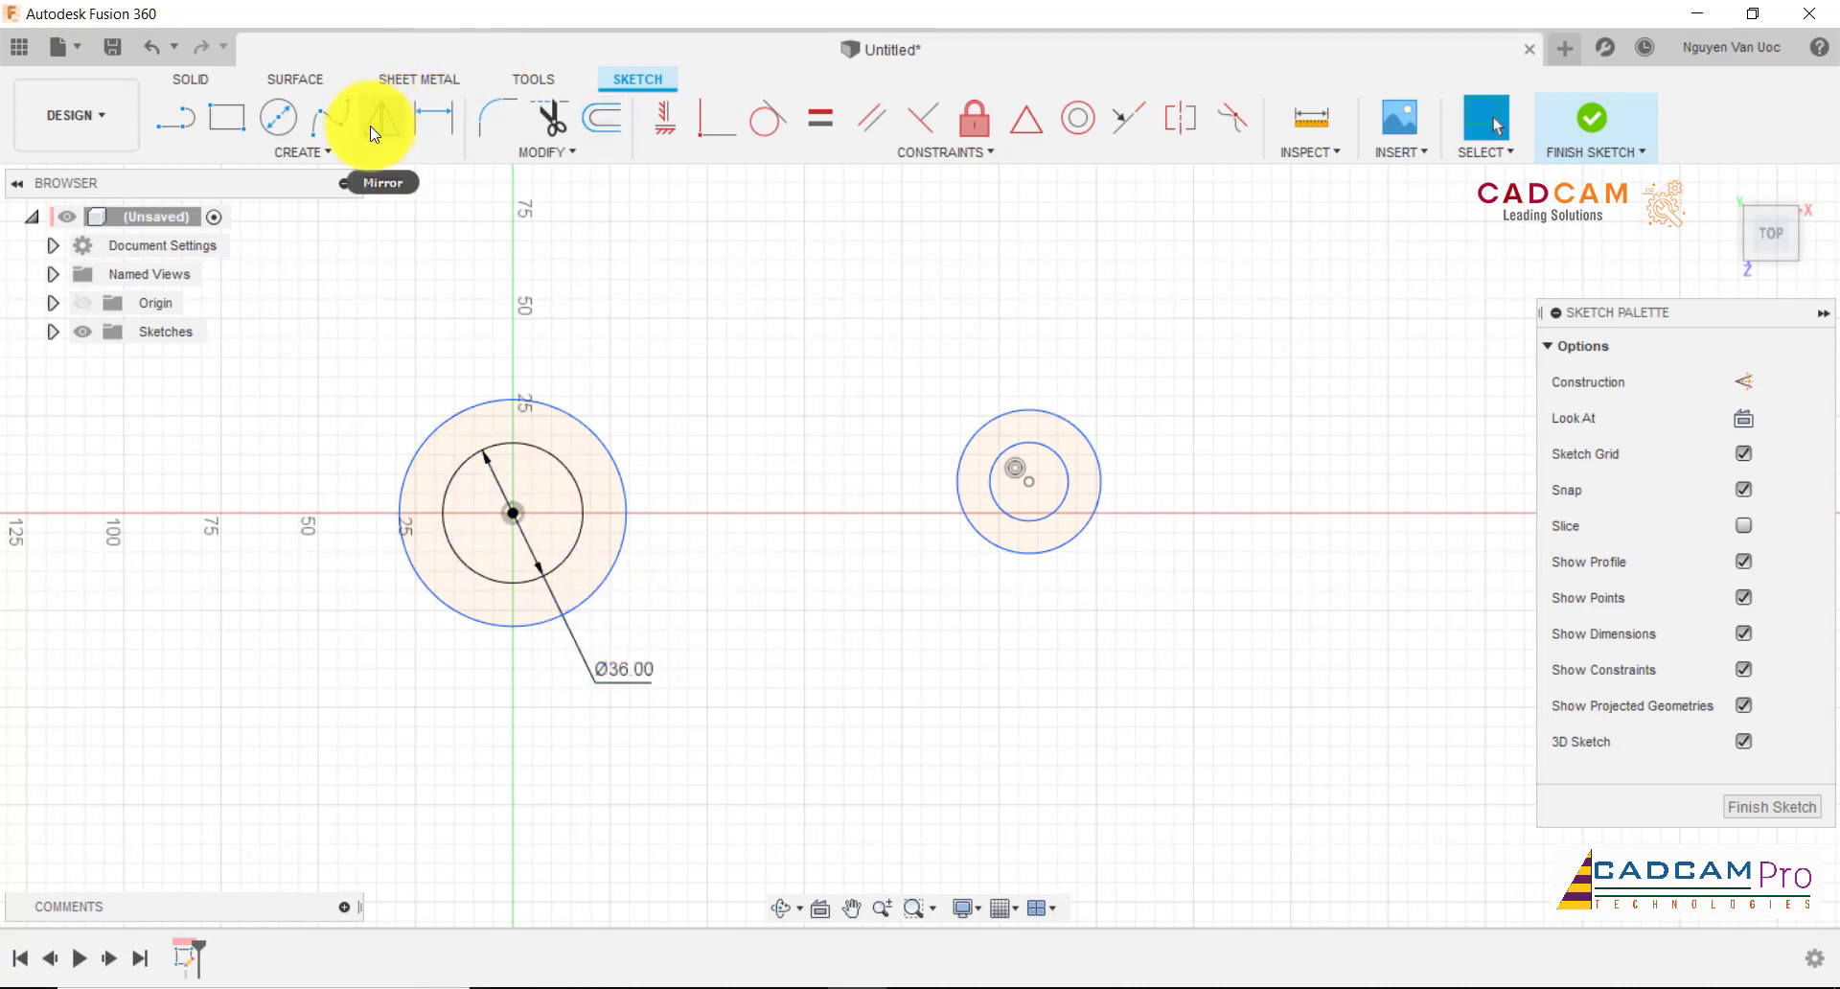
- Dimension the circle diameters to 50, 12 and 24 mm
left_click(433, 117)
left_click(402, 503)
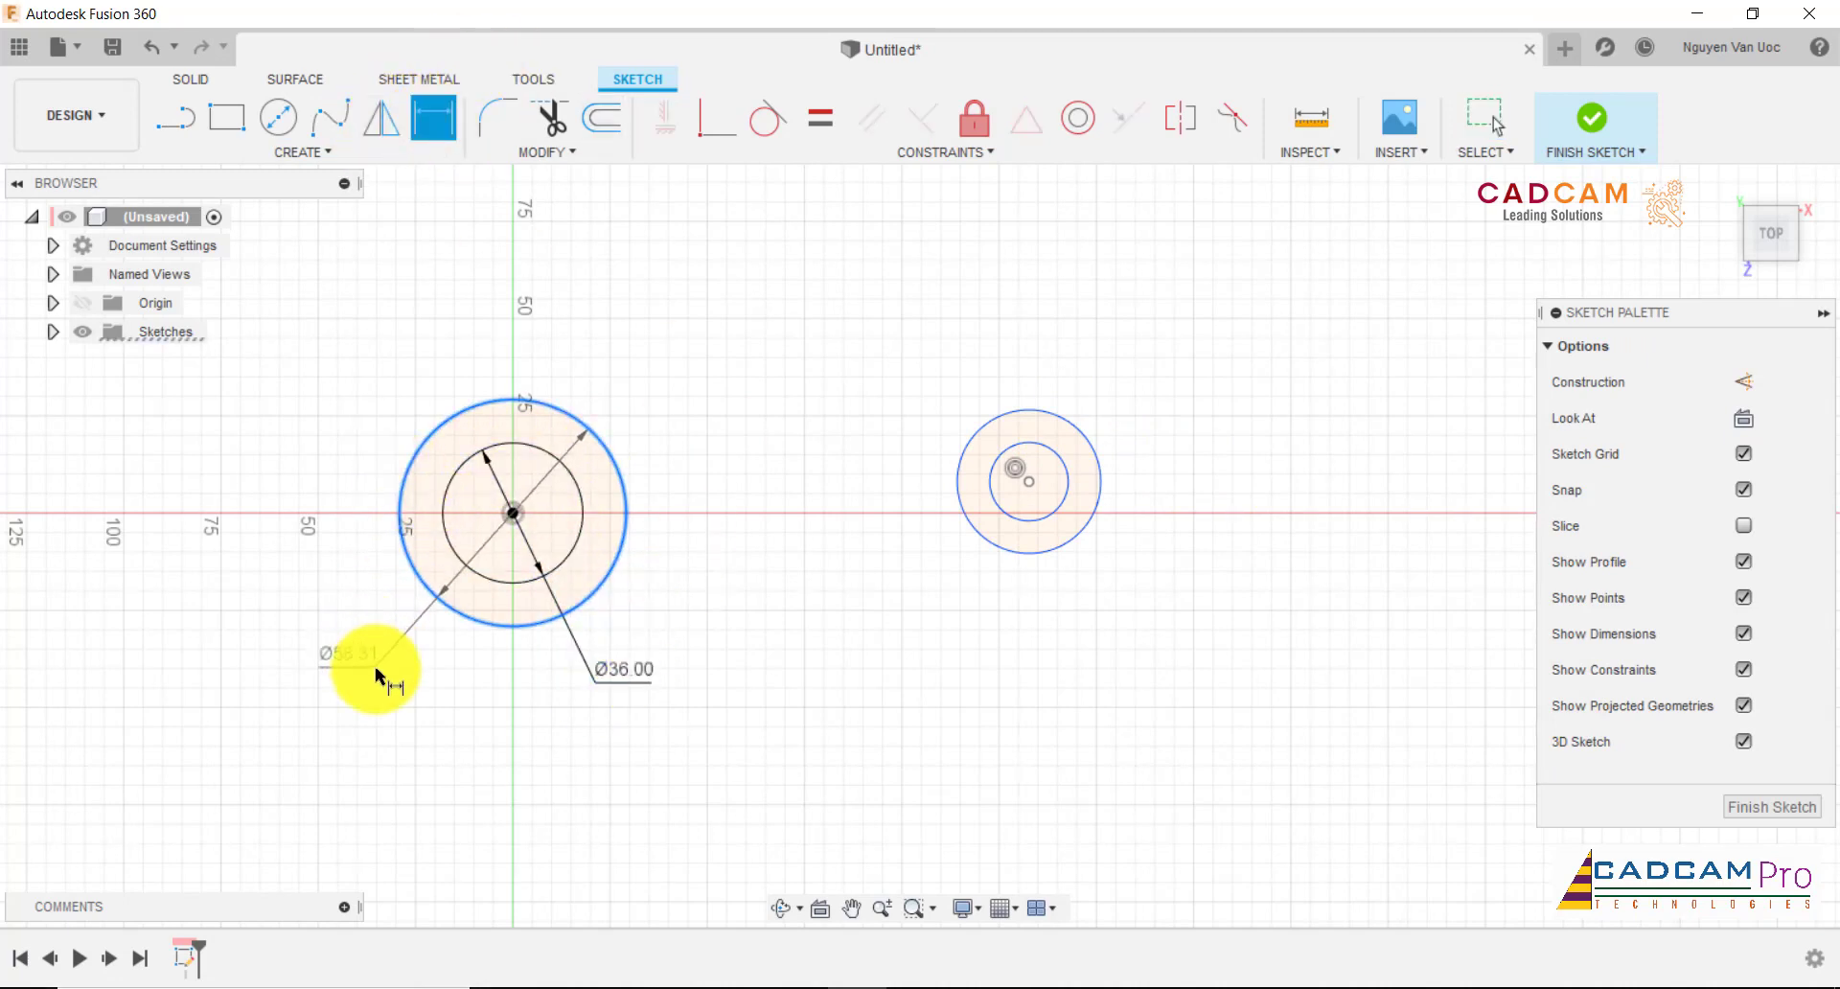
left_click(413, 664)
type("50")
key("Return")
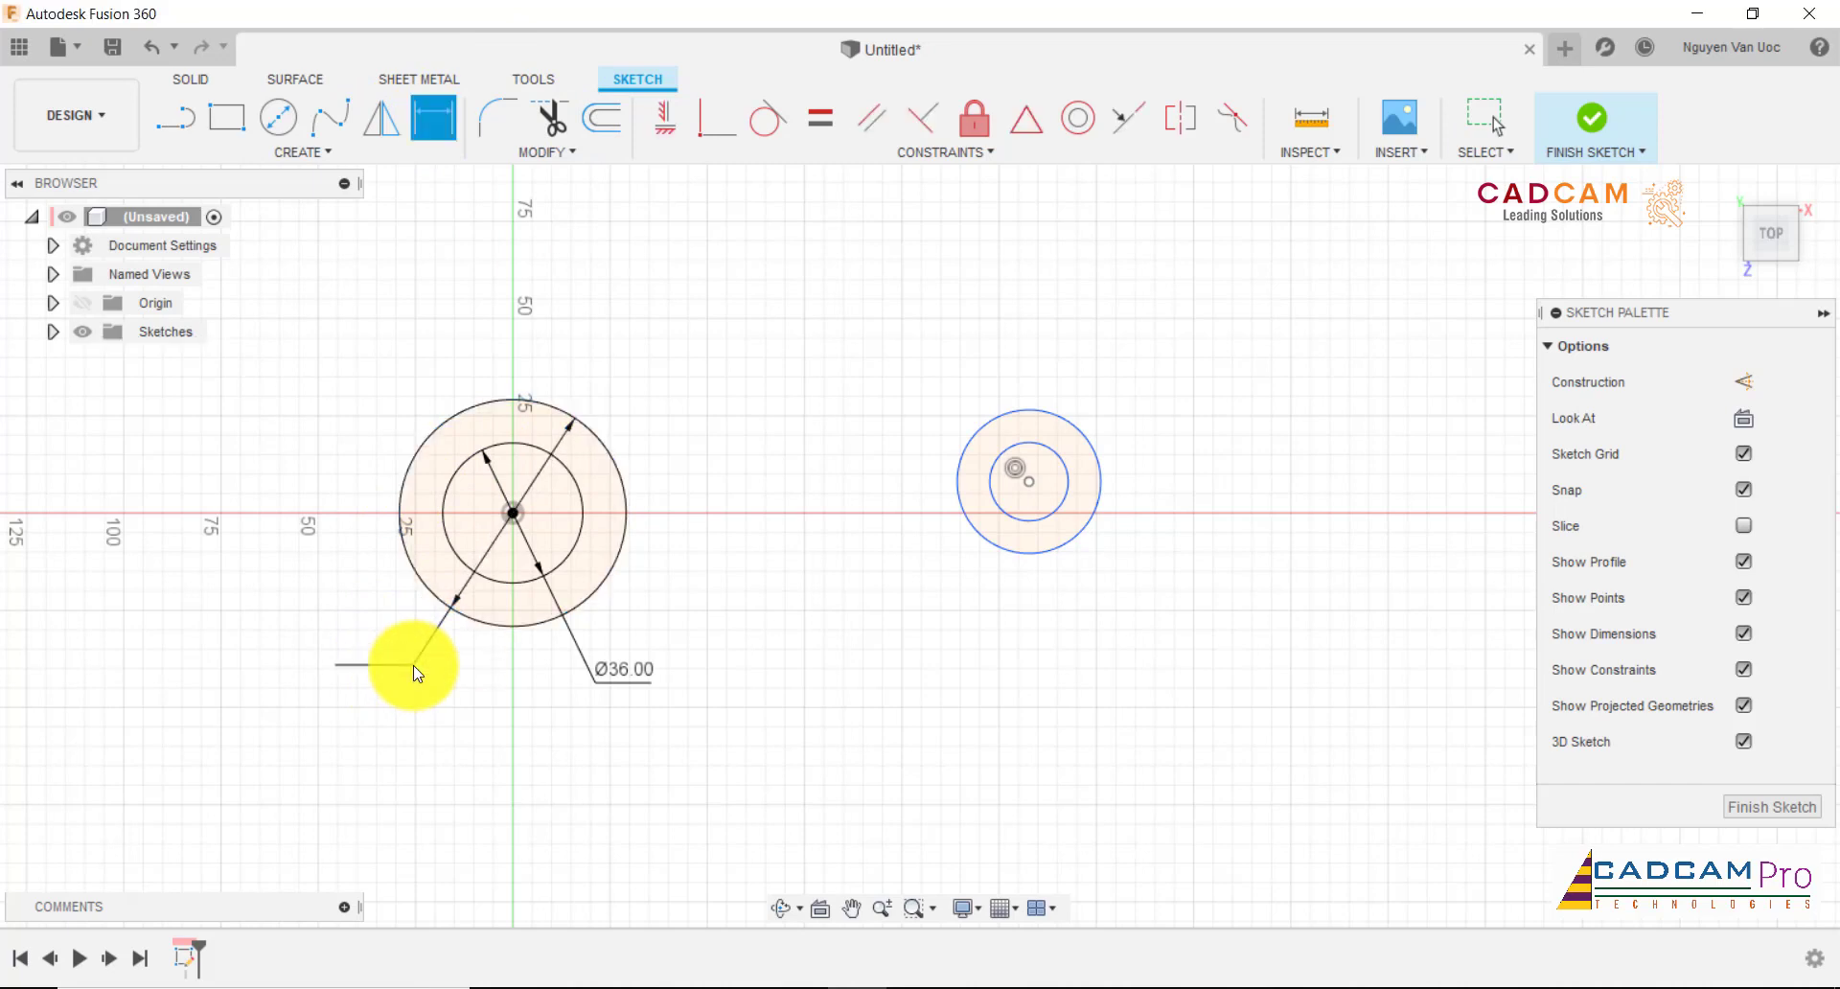
left_click(1130, 580)
type("12")
key("Return")
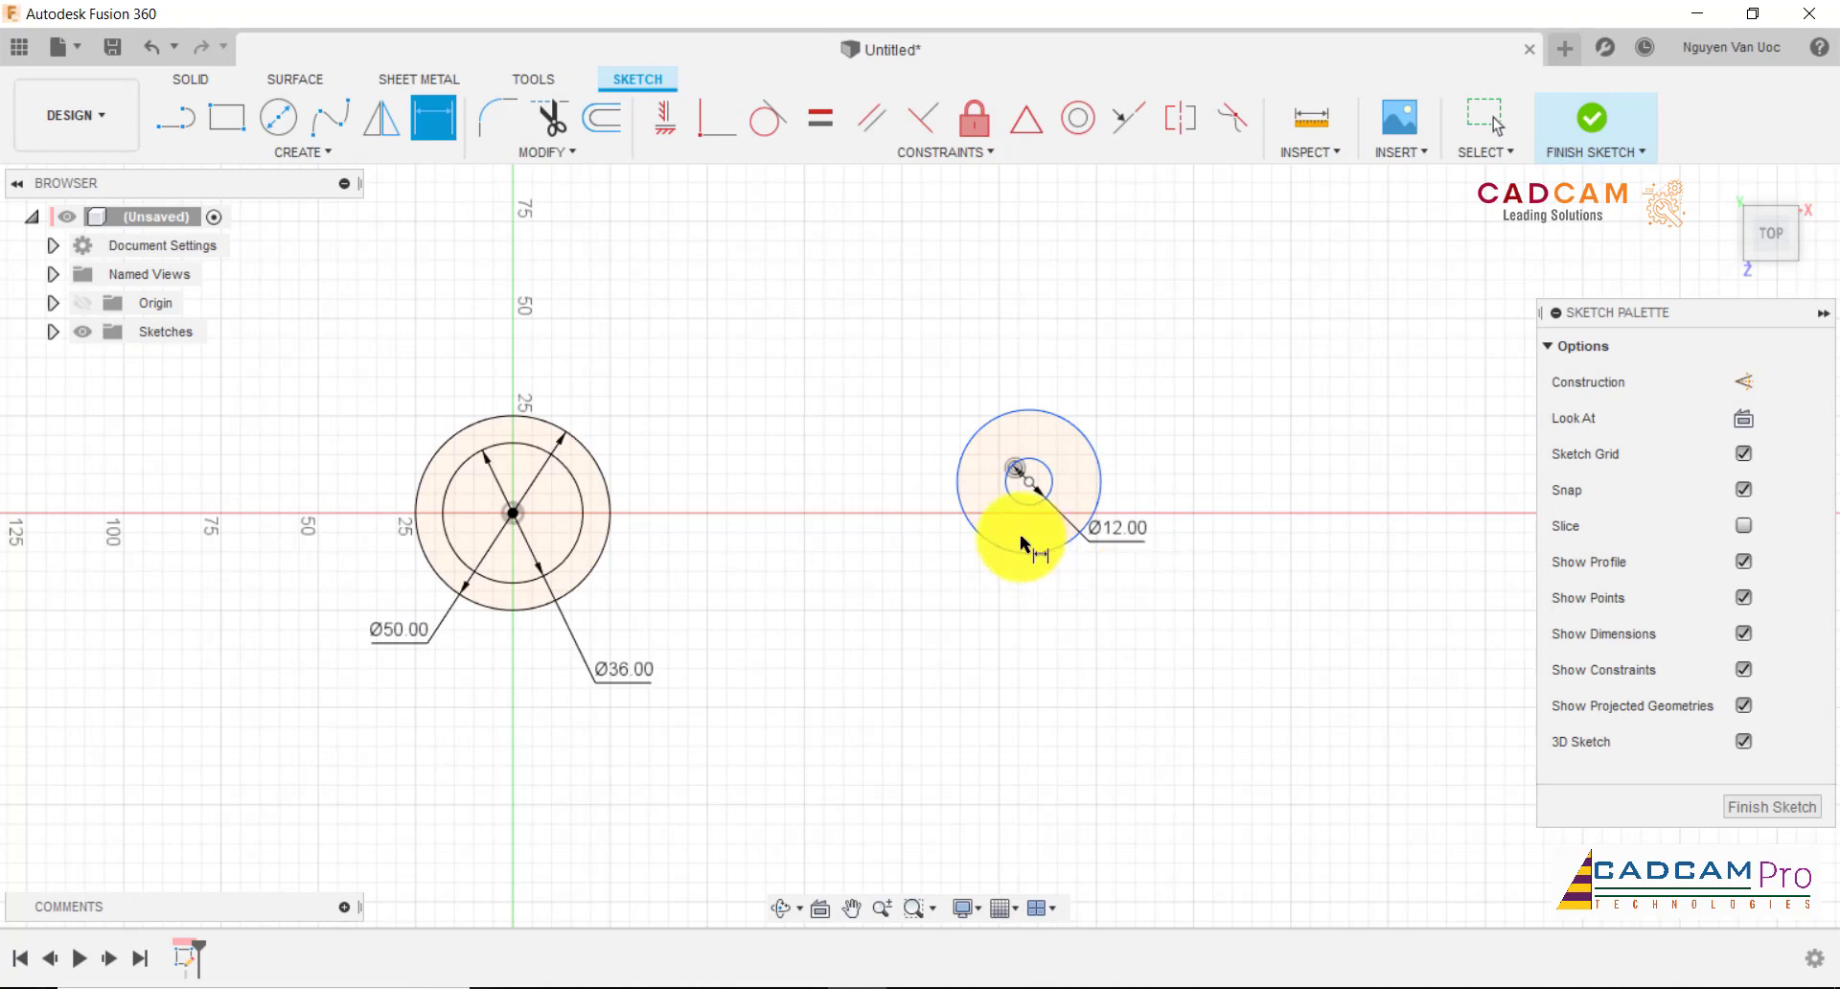
left_click(1027, 550)
left_click(944, 623)
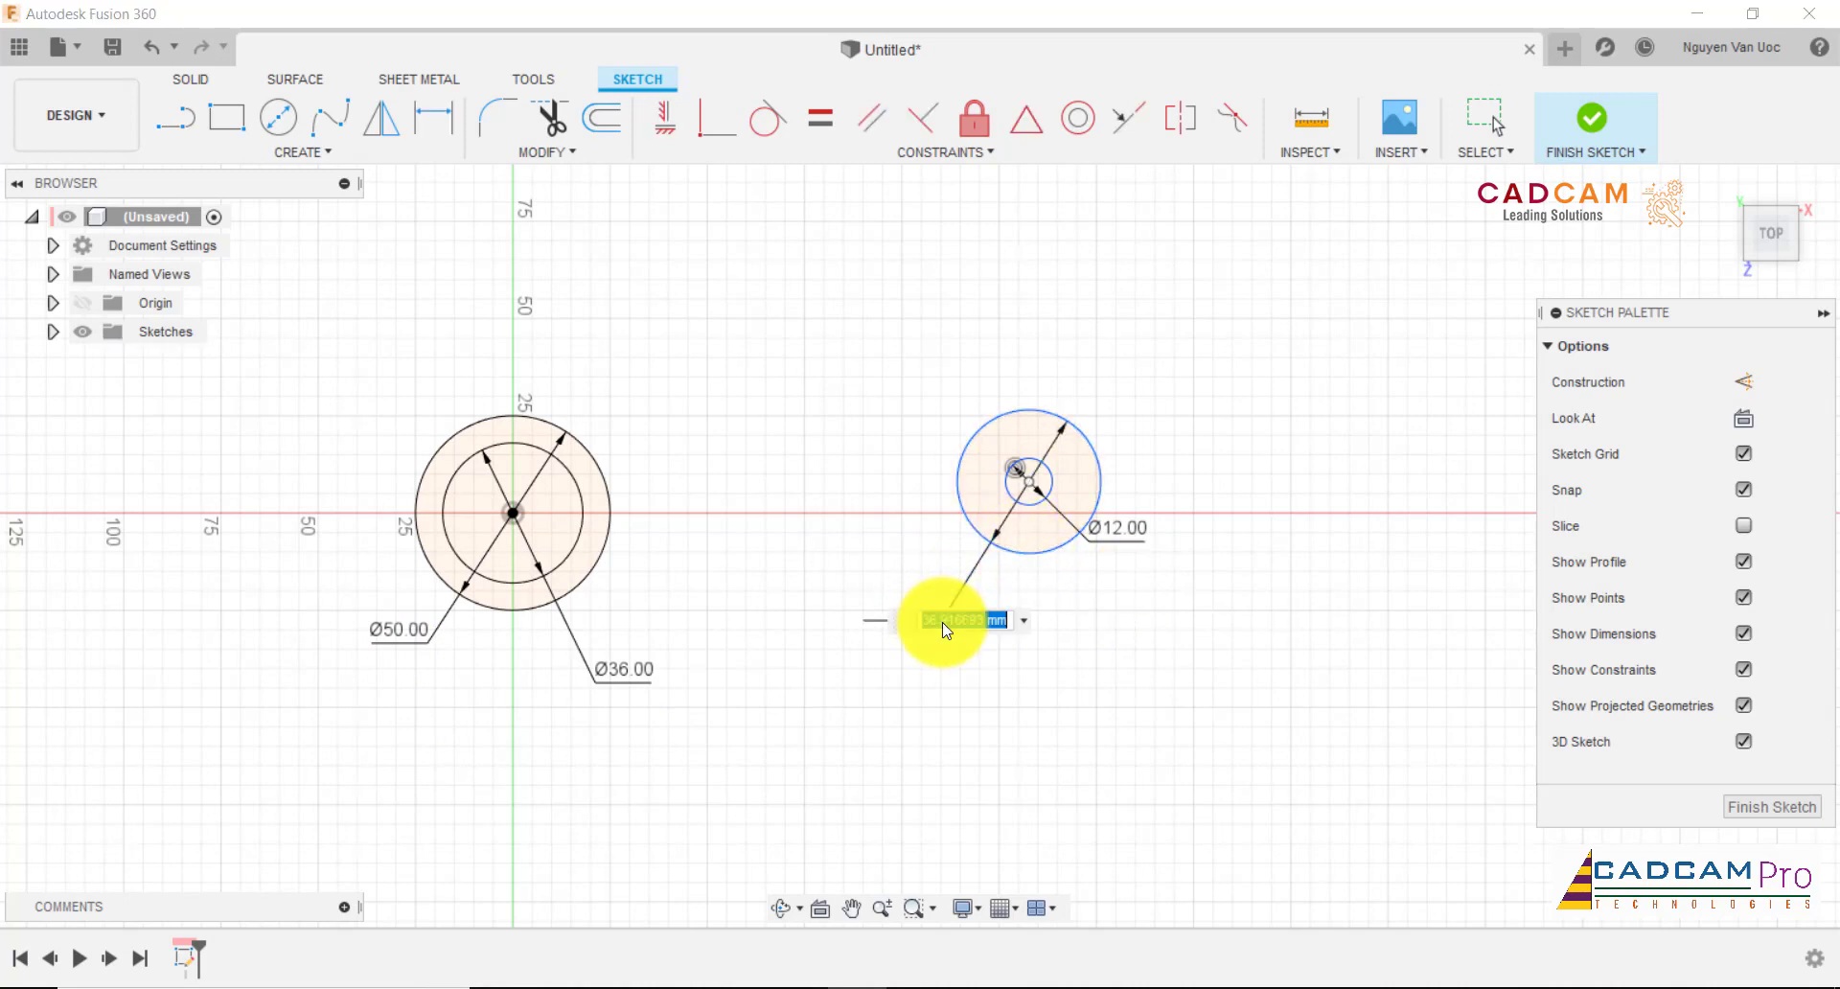
type("24")
key("Return")
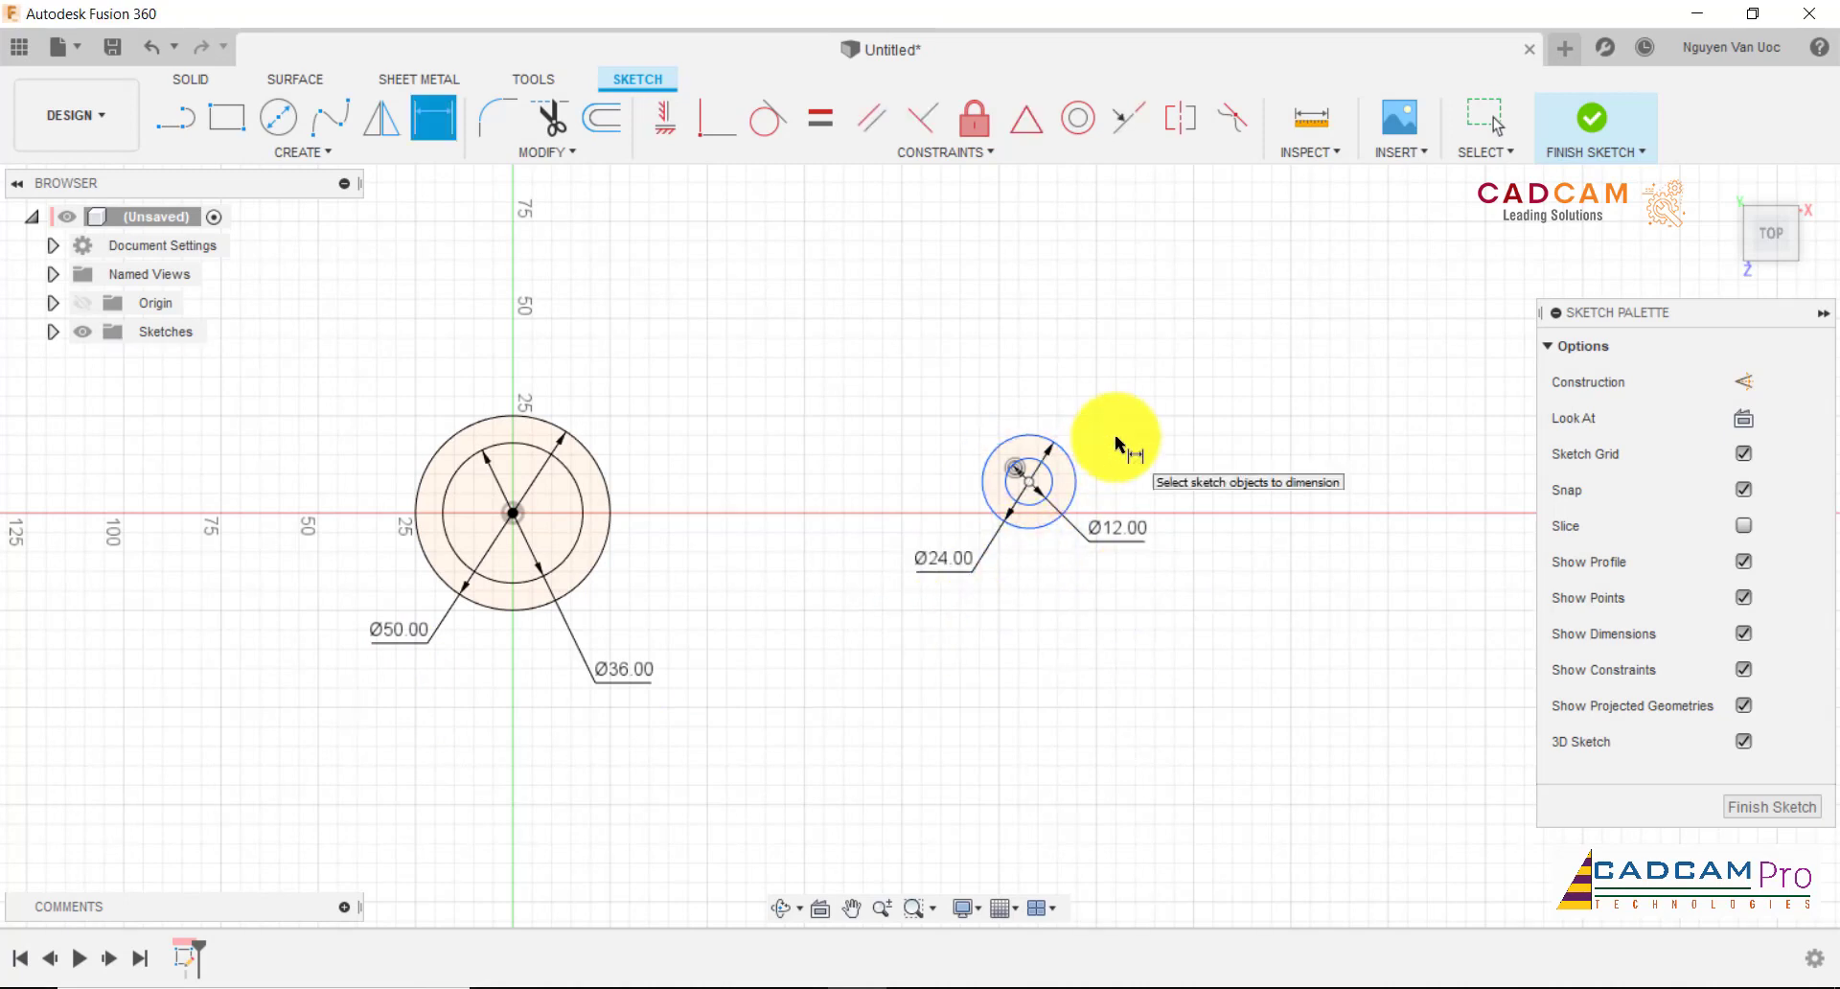
left_click(1040, 489)
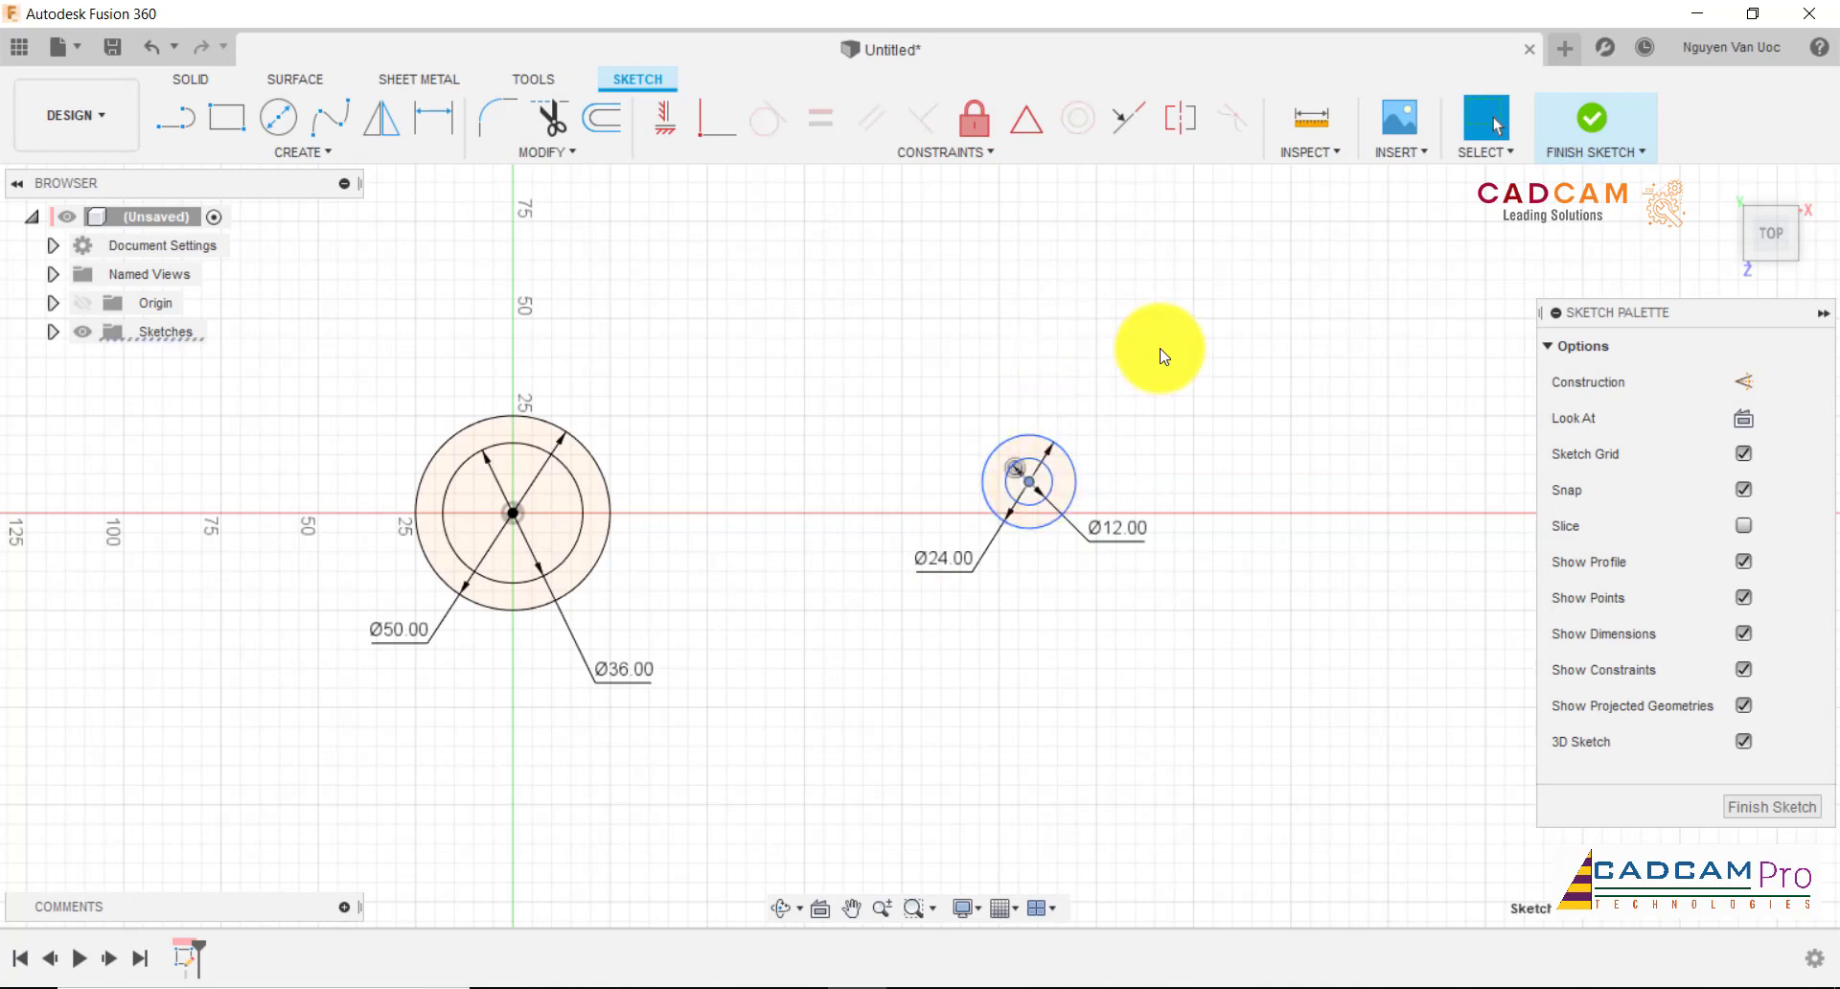
- Align the right circles' centre horizontally with the origin centre
left_click(671, 123)
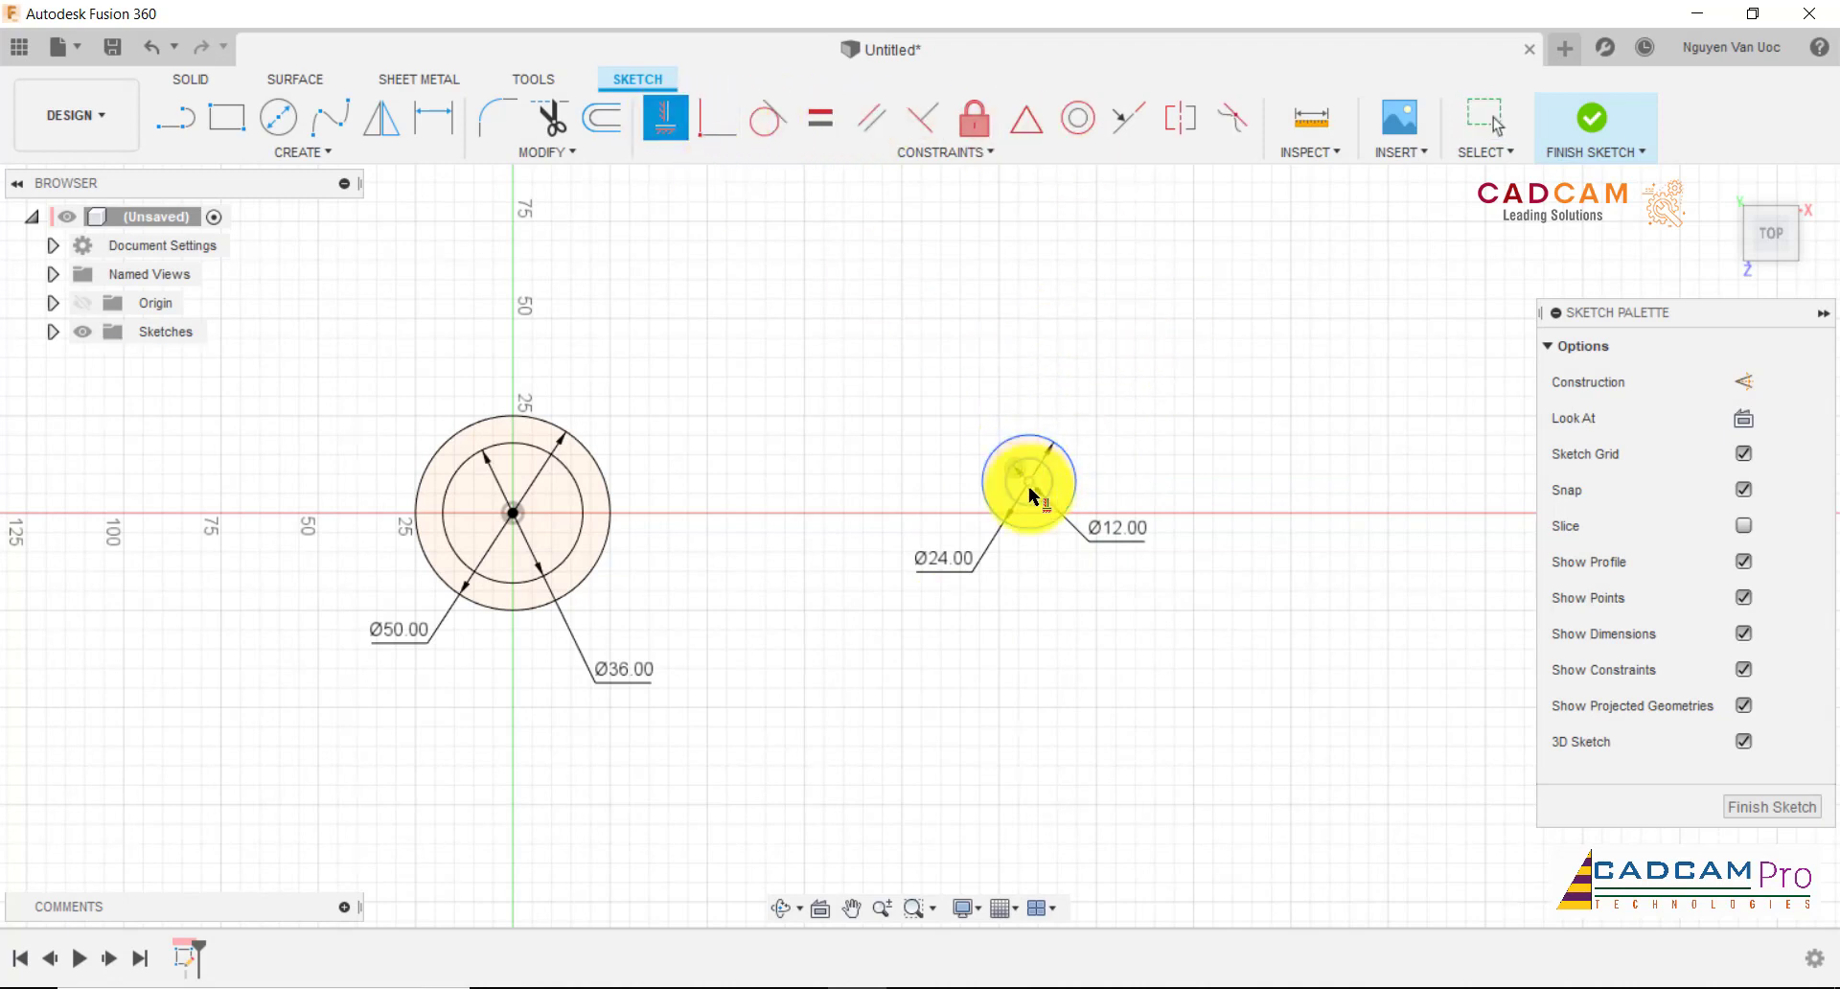
left_click(1029, 481)
left_click(513, 513)
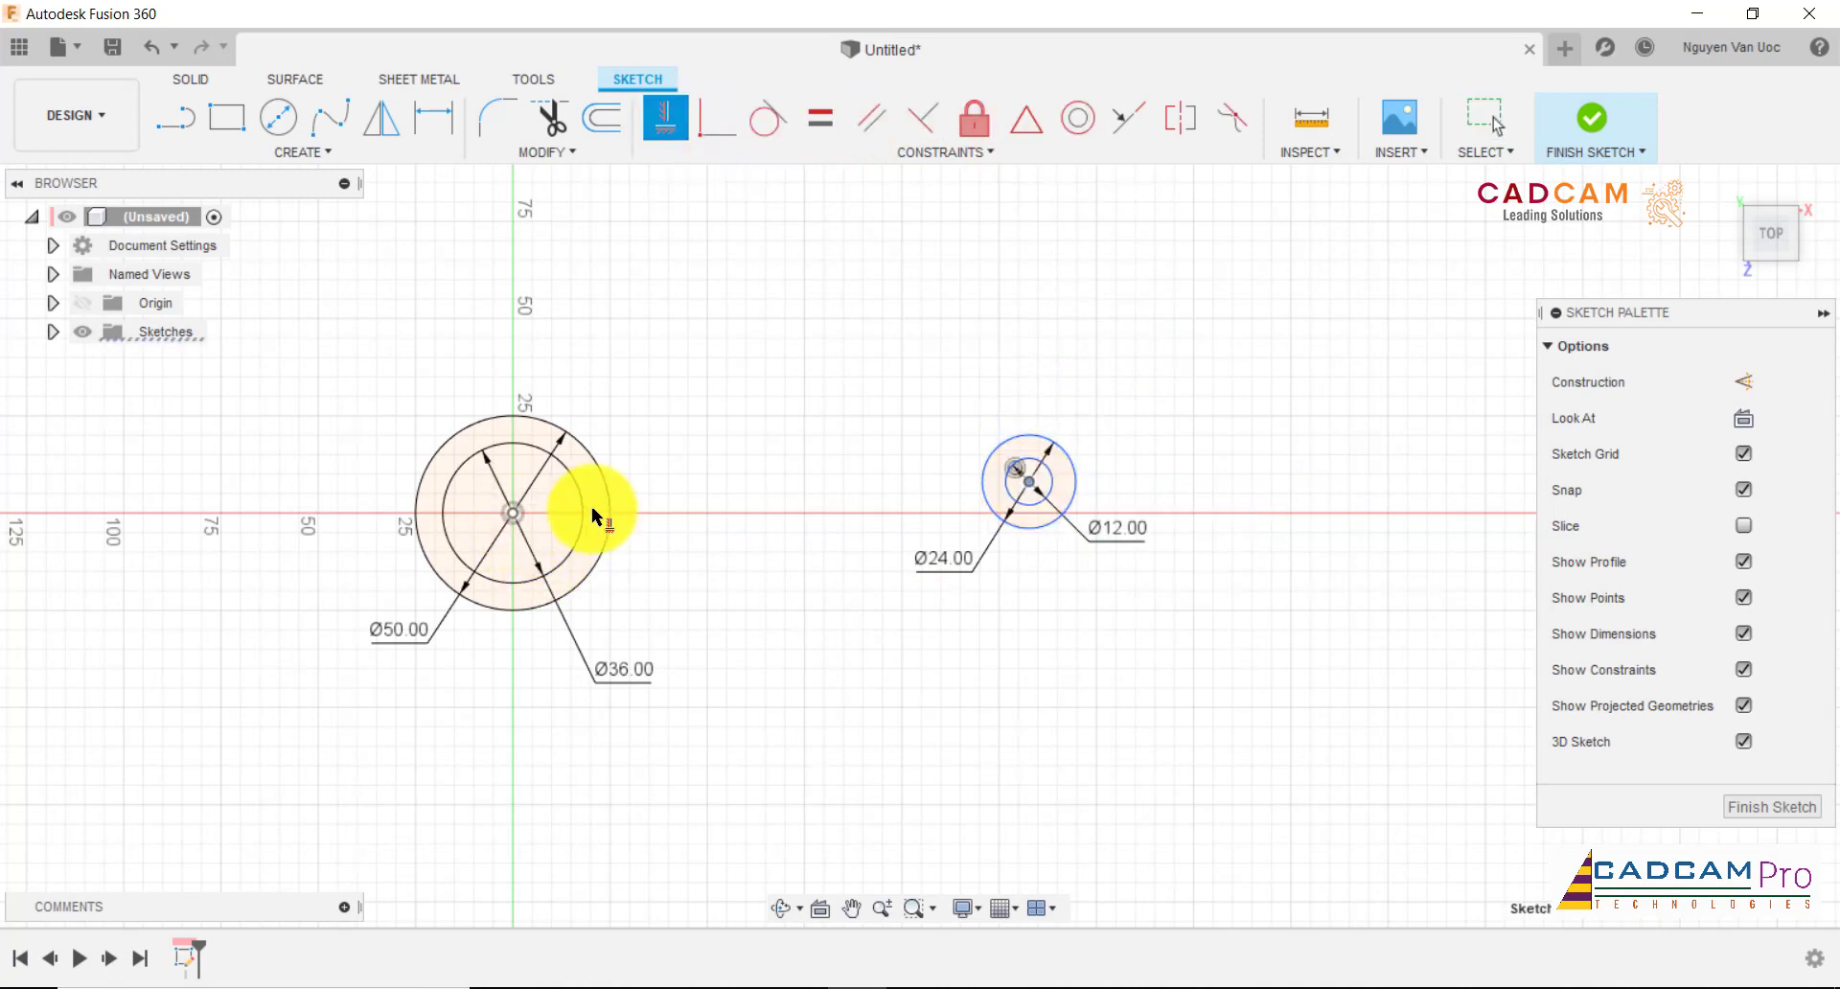
- Dimension the centre-to-centre distance between the circles to 100 mm
left_click(433, 117)
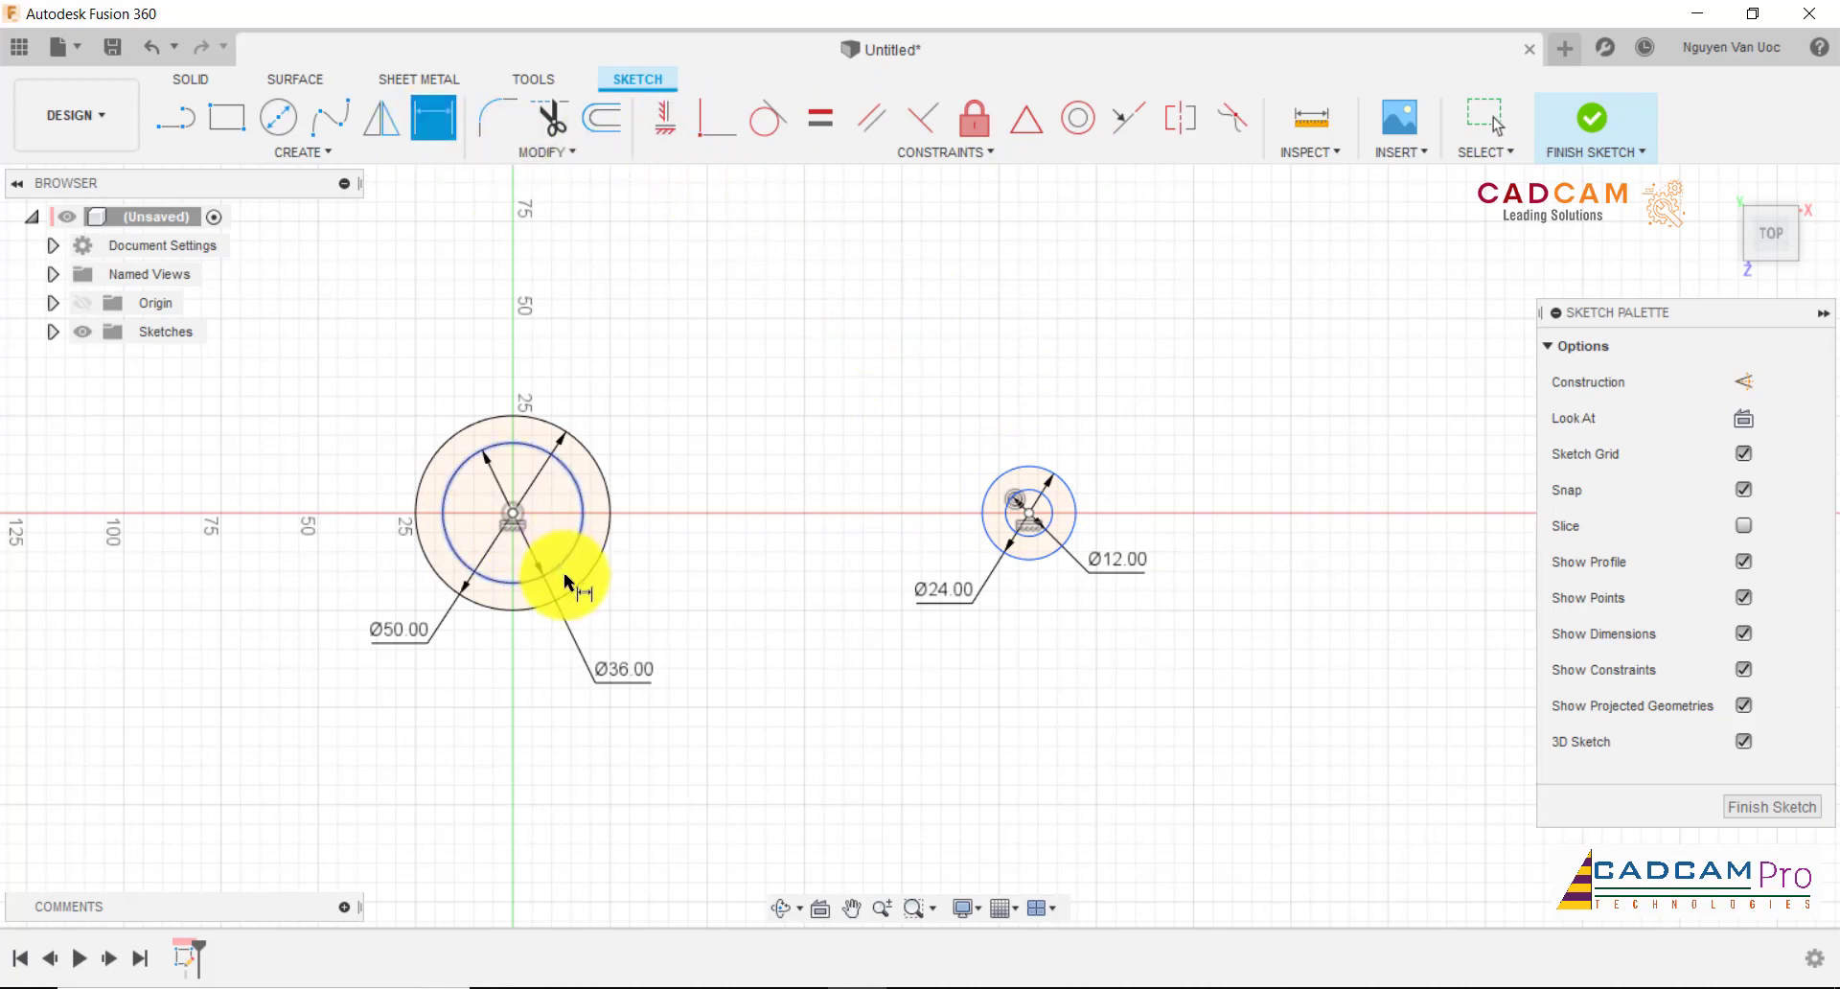
left_click(1054, 558)
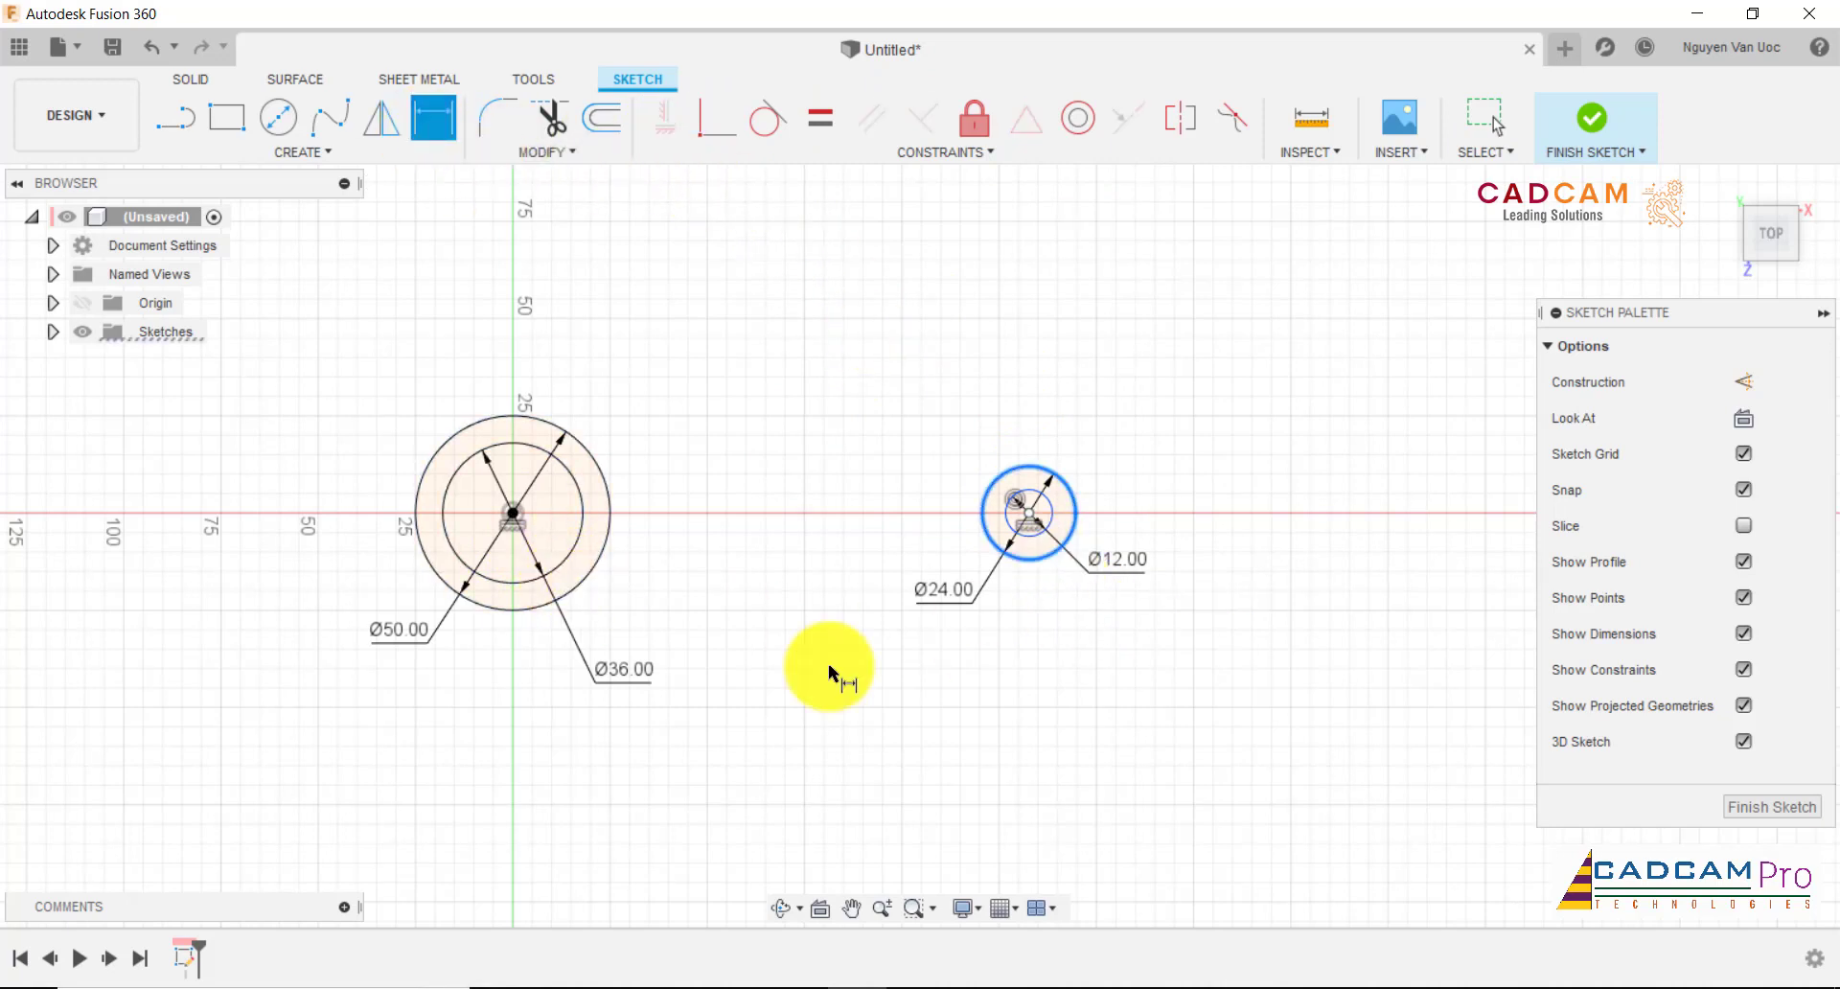
left_click(520, 606)
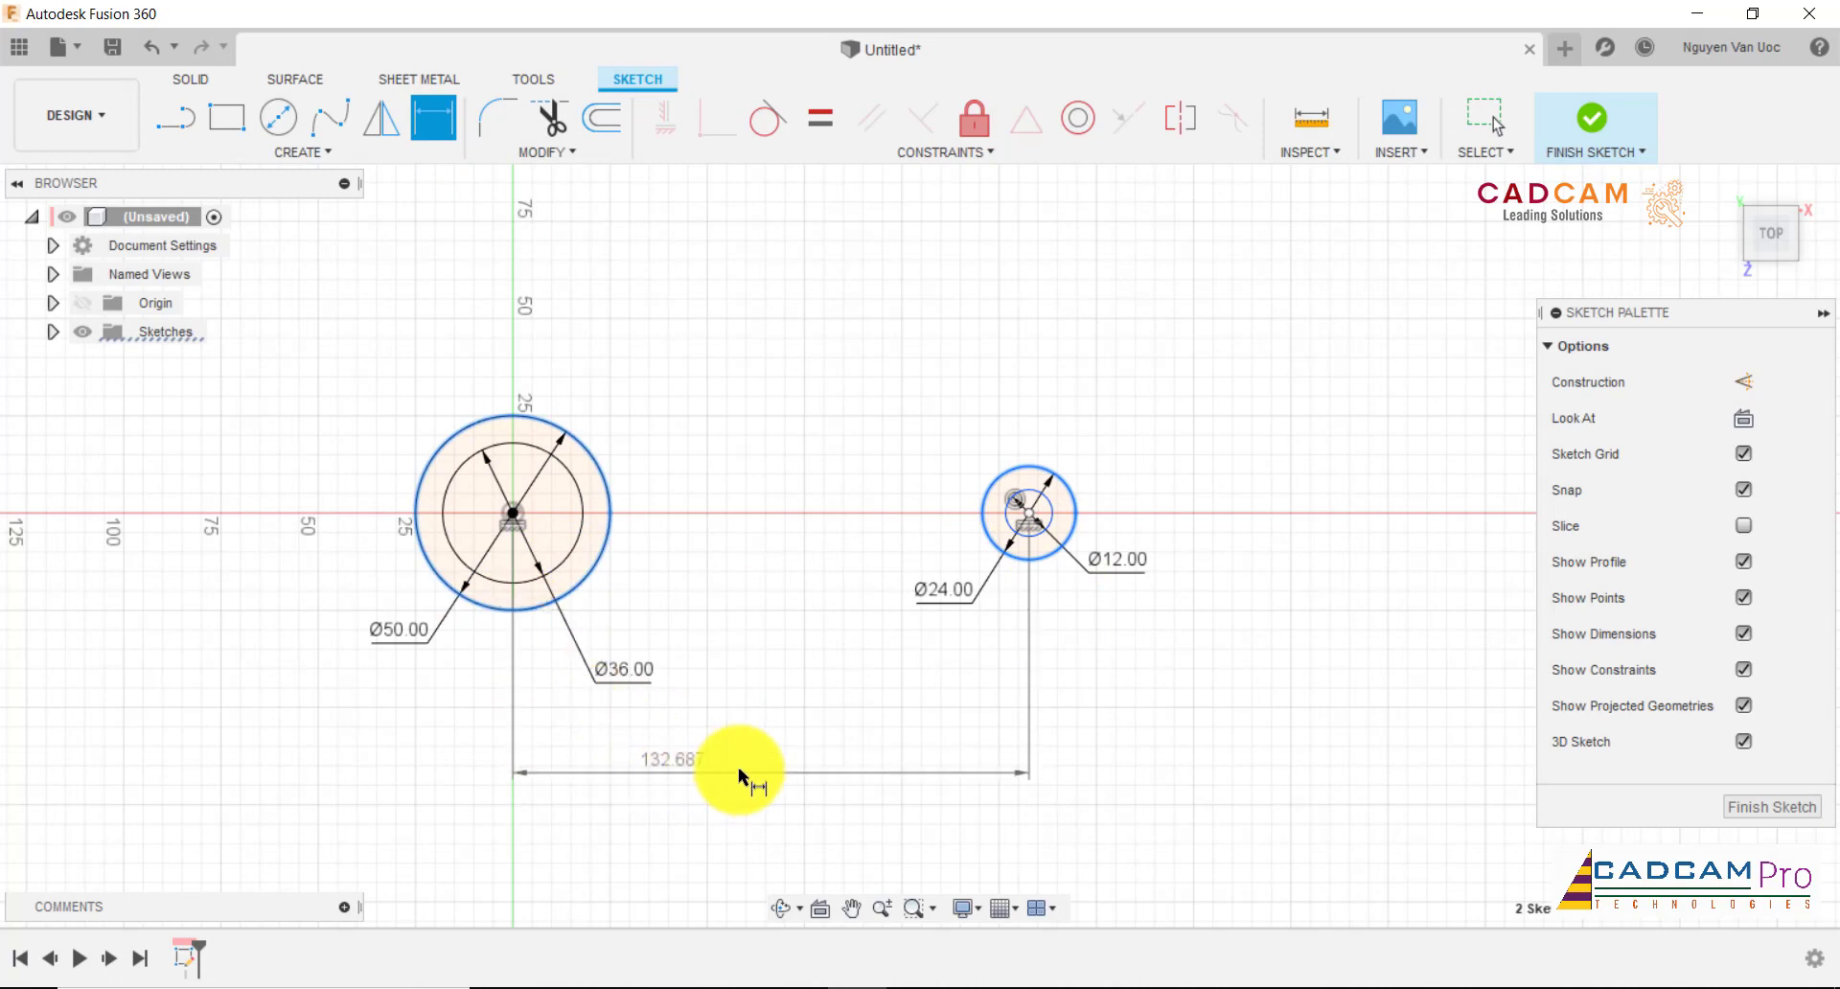
left_click(747, 767)
type("0")
key("Return")
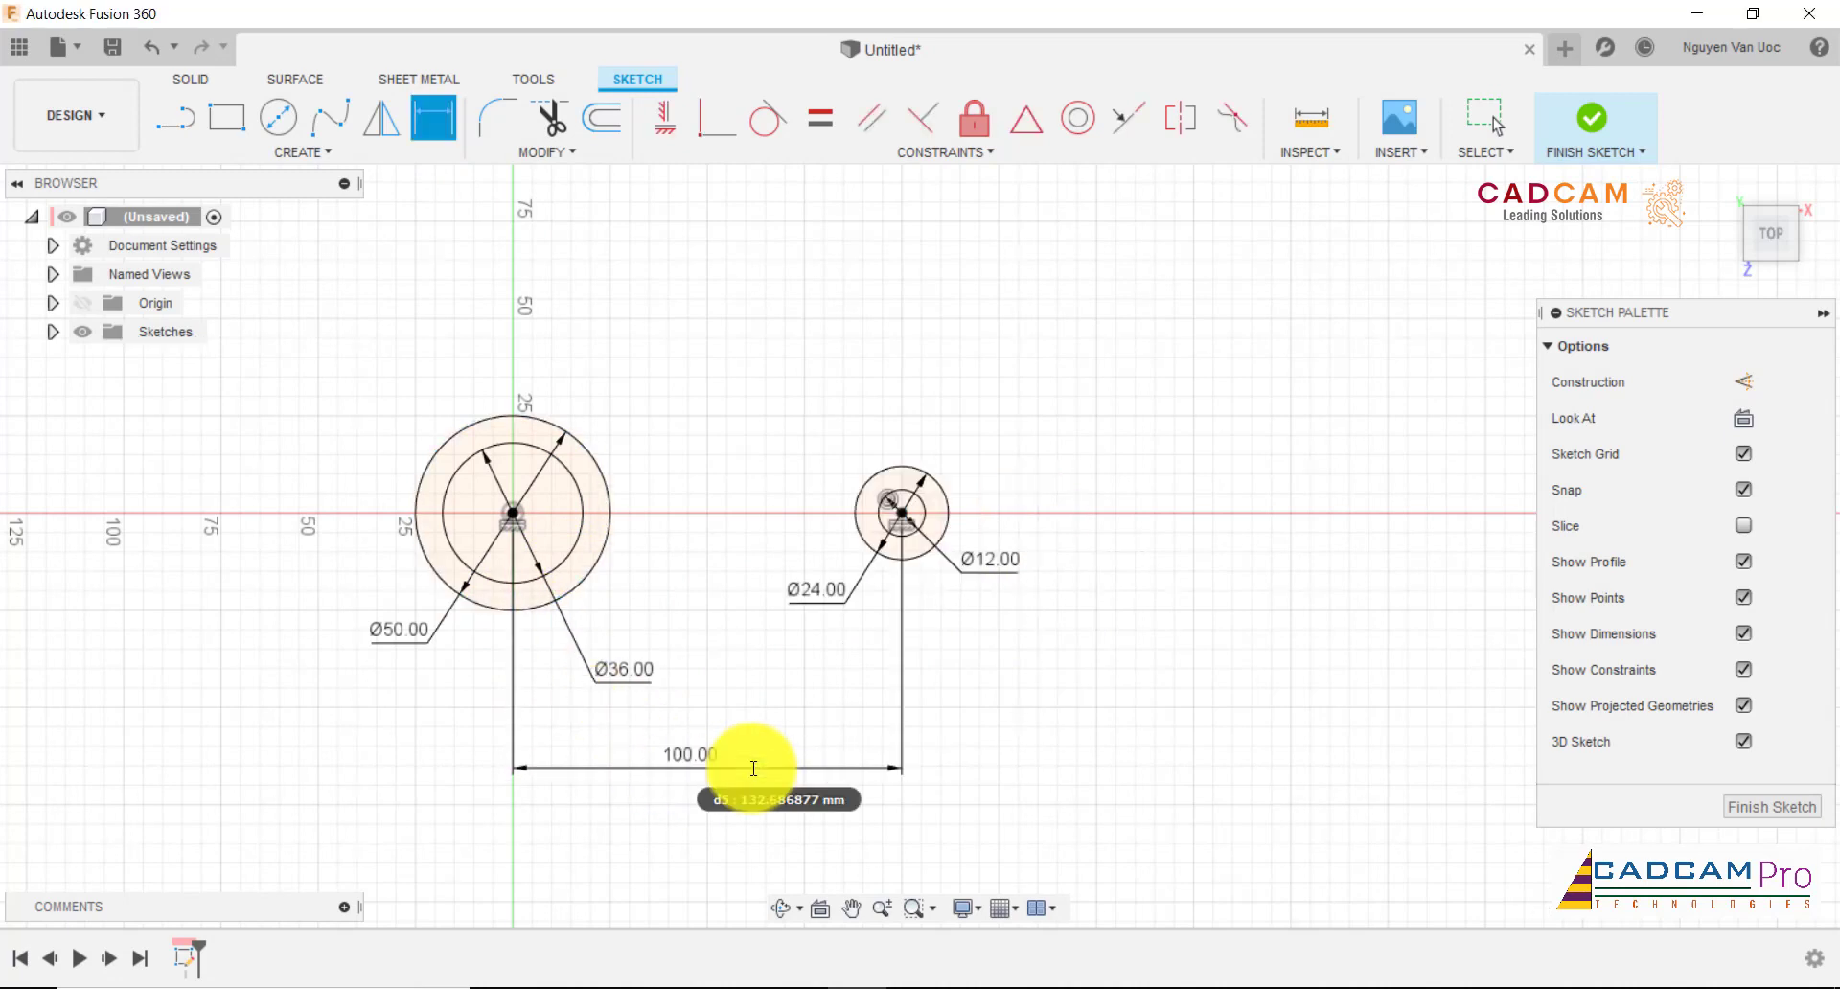
- Draw upper and lower lines from the large circle to the small circle
left_click(175, 117)
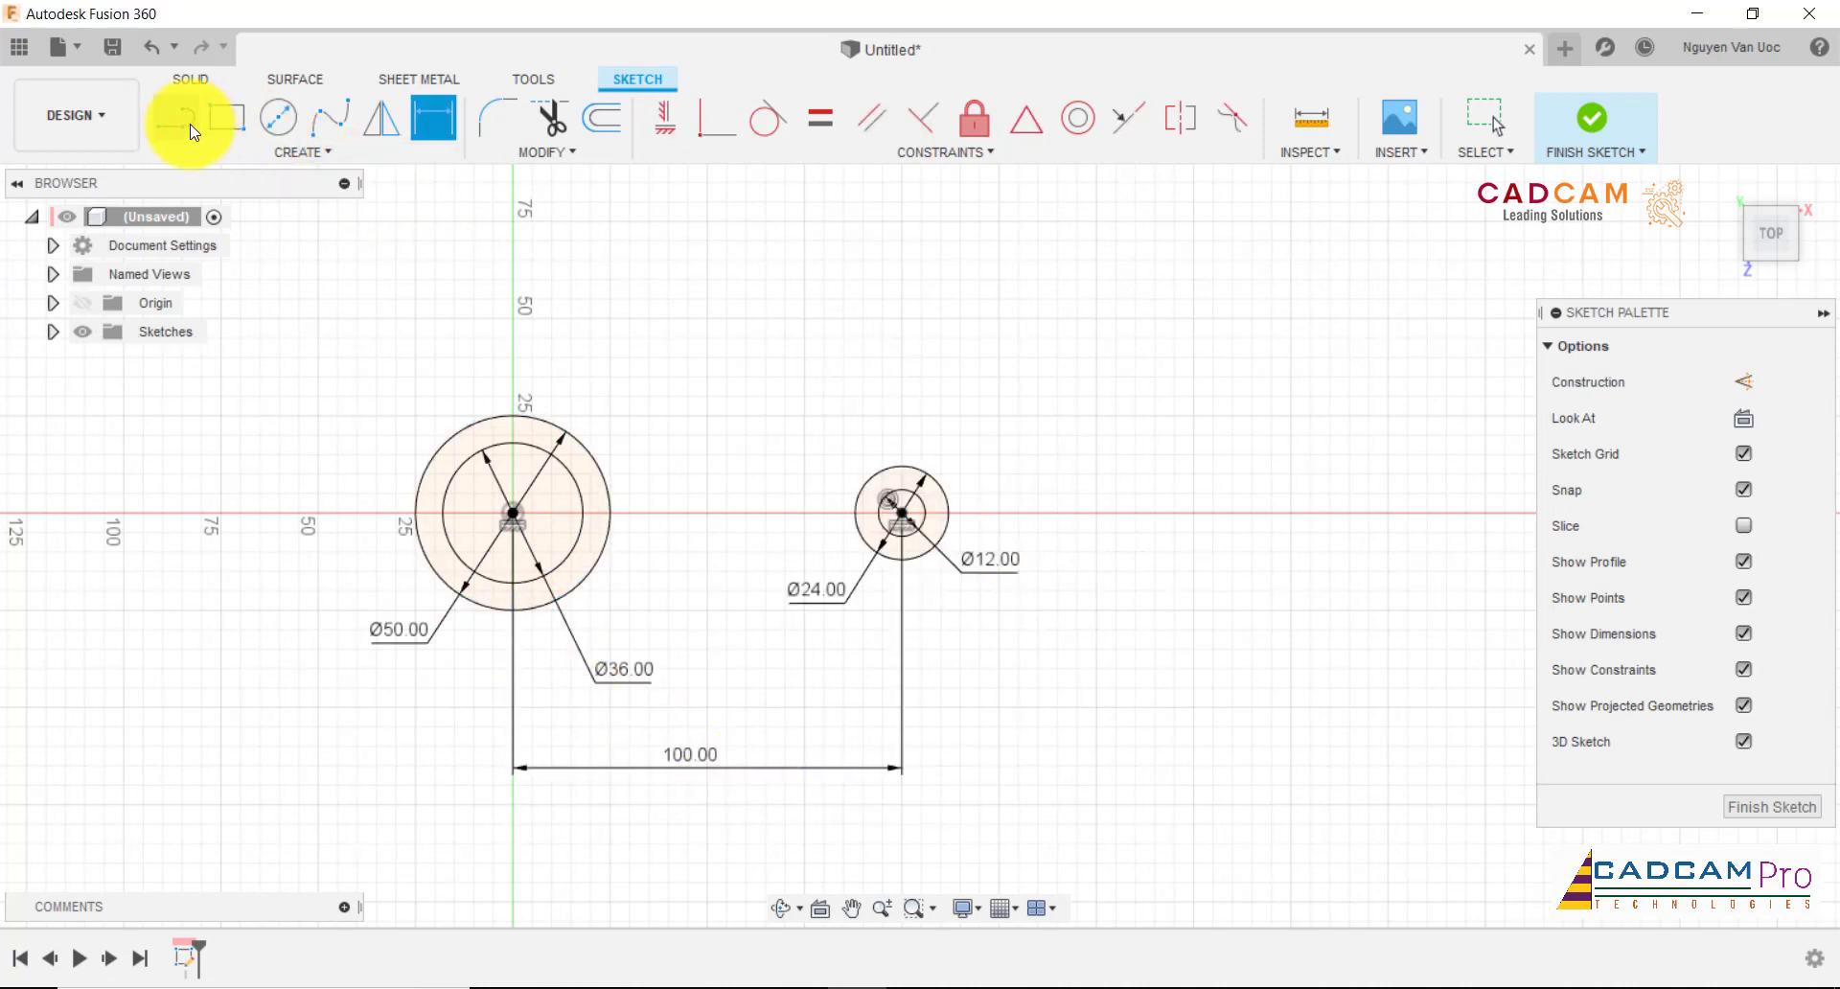
scroll(670, 460, "up", 2)
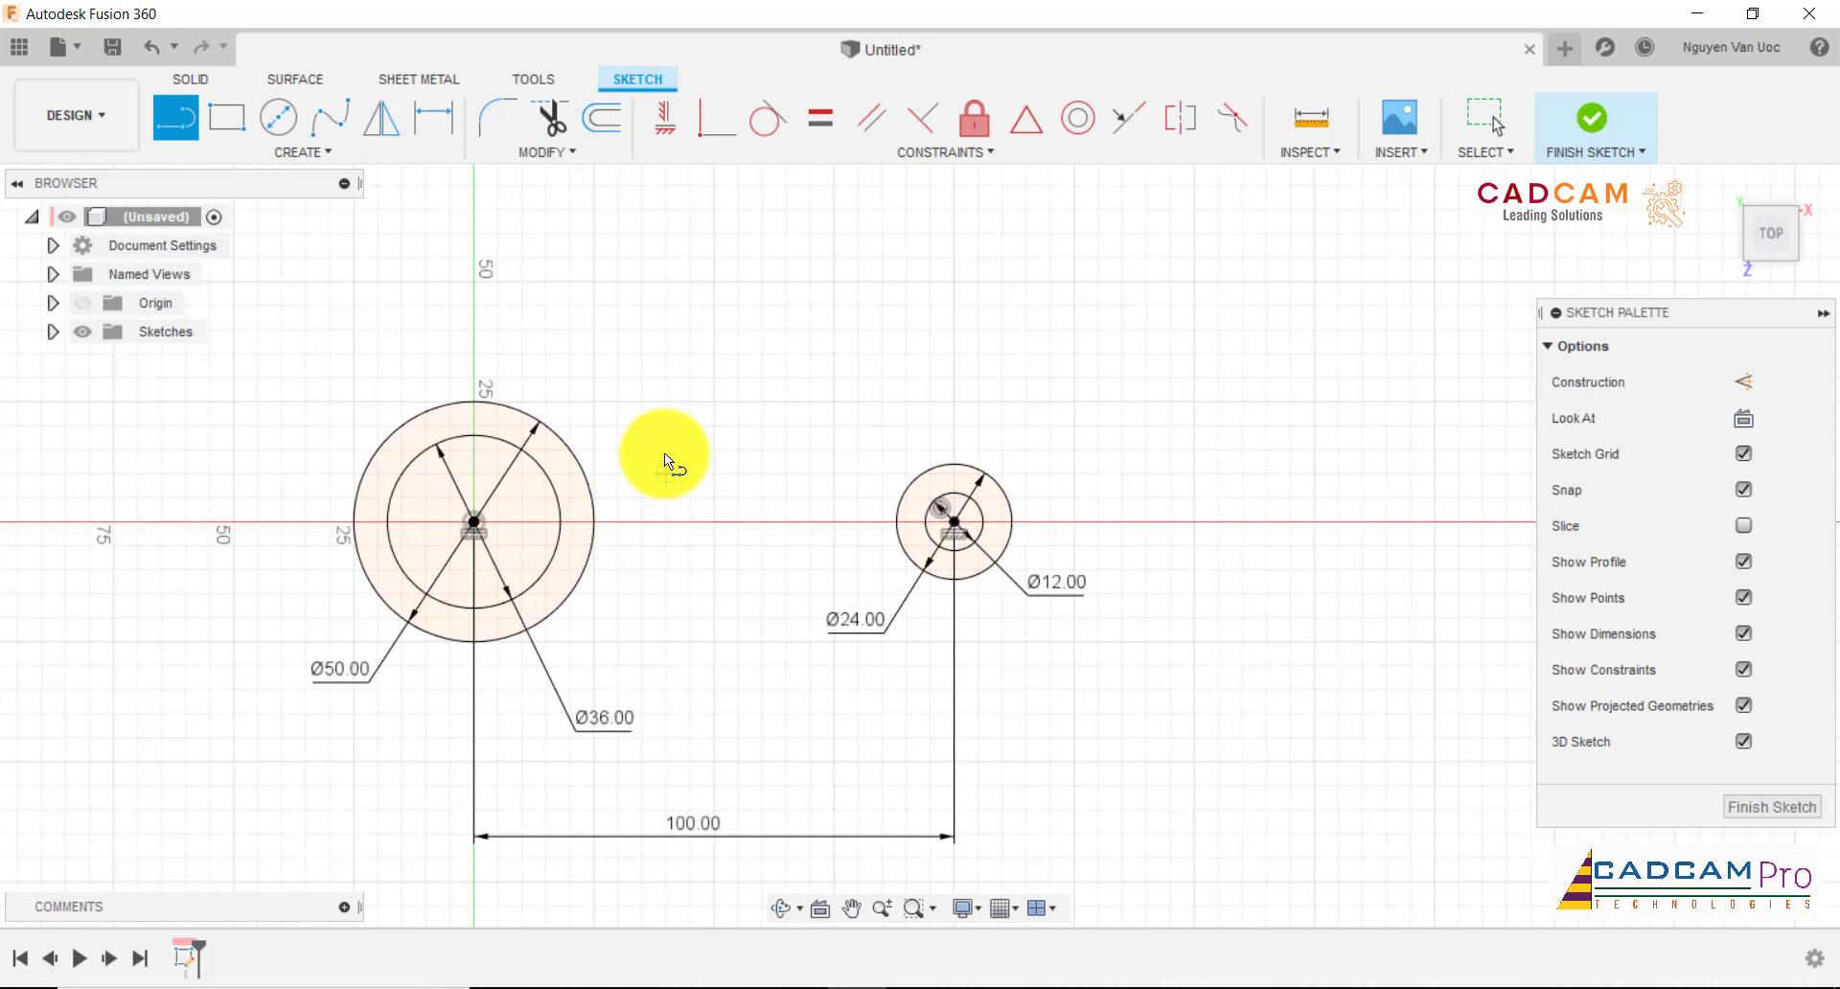
left_click(516, 405)
left_click(949, 463)
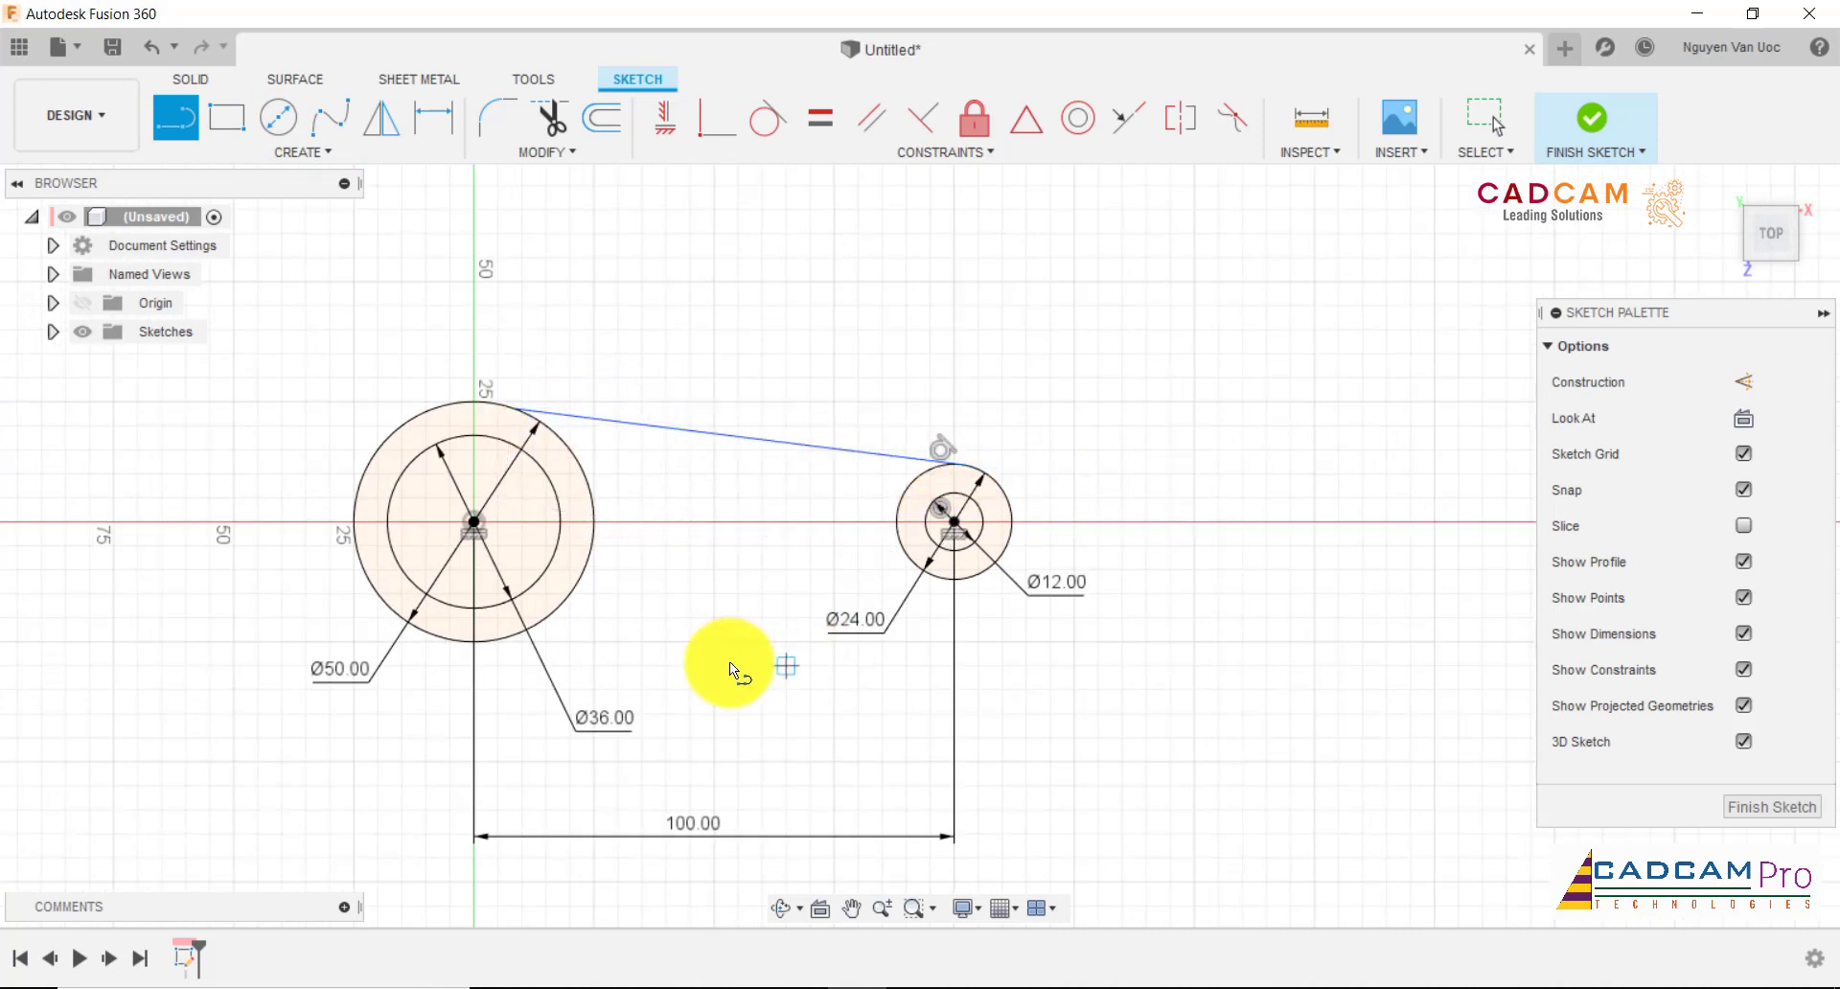
left_click(959, 579)
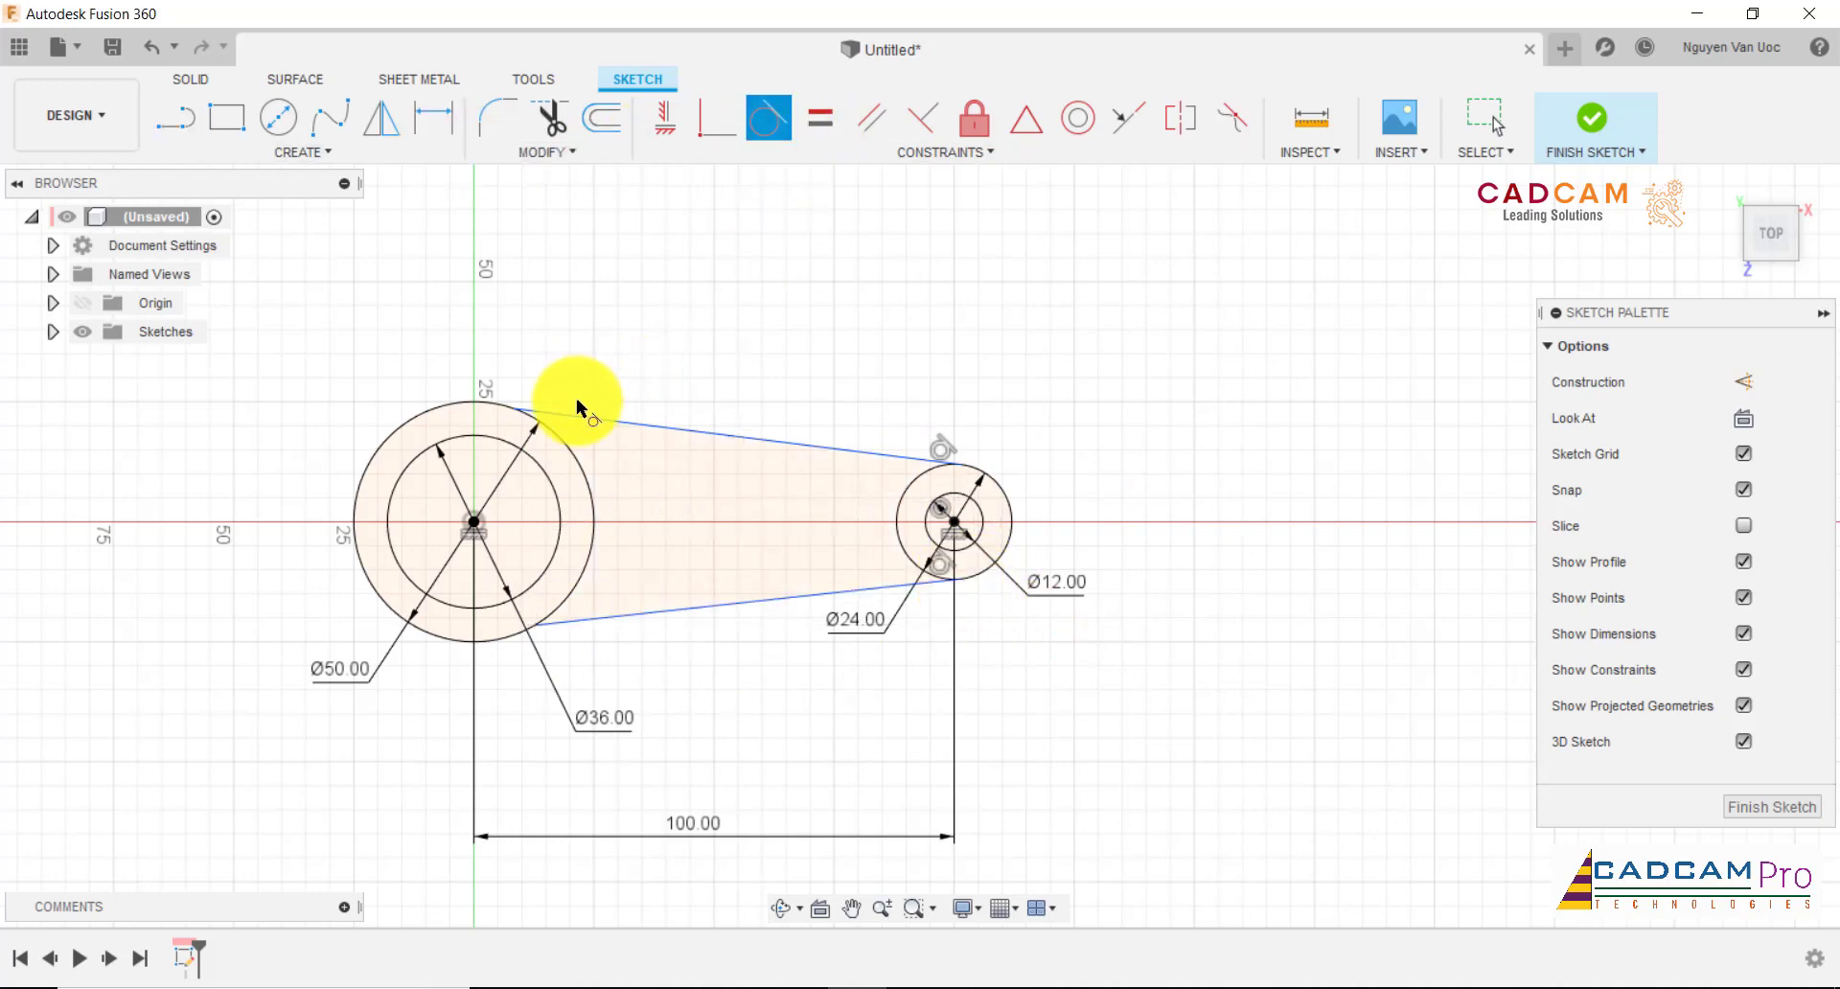
- Make the top and lower side lines tangent to the large Ø50 circle
left_click(560, 431)
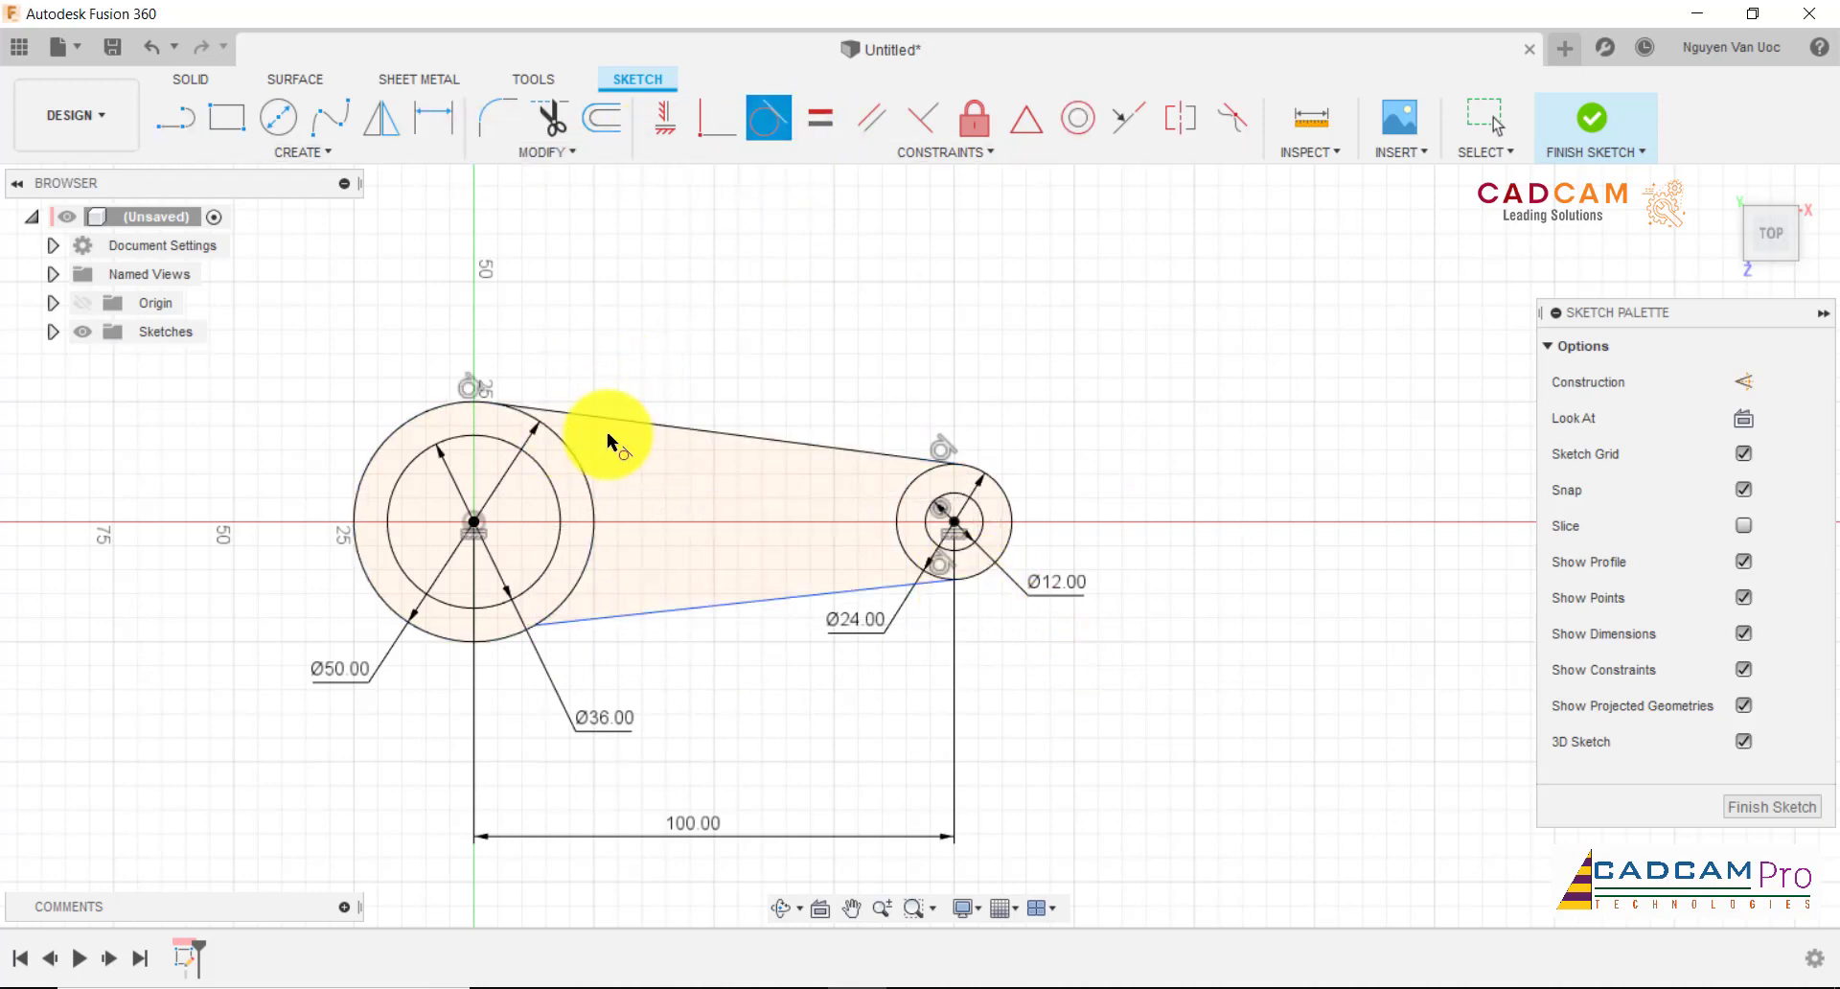
left_click(582, 604)
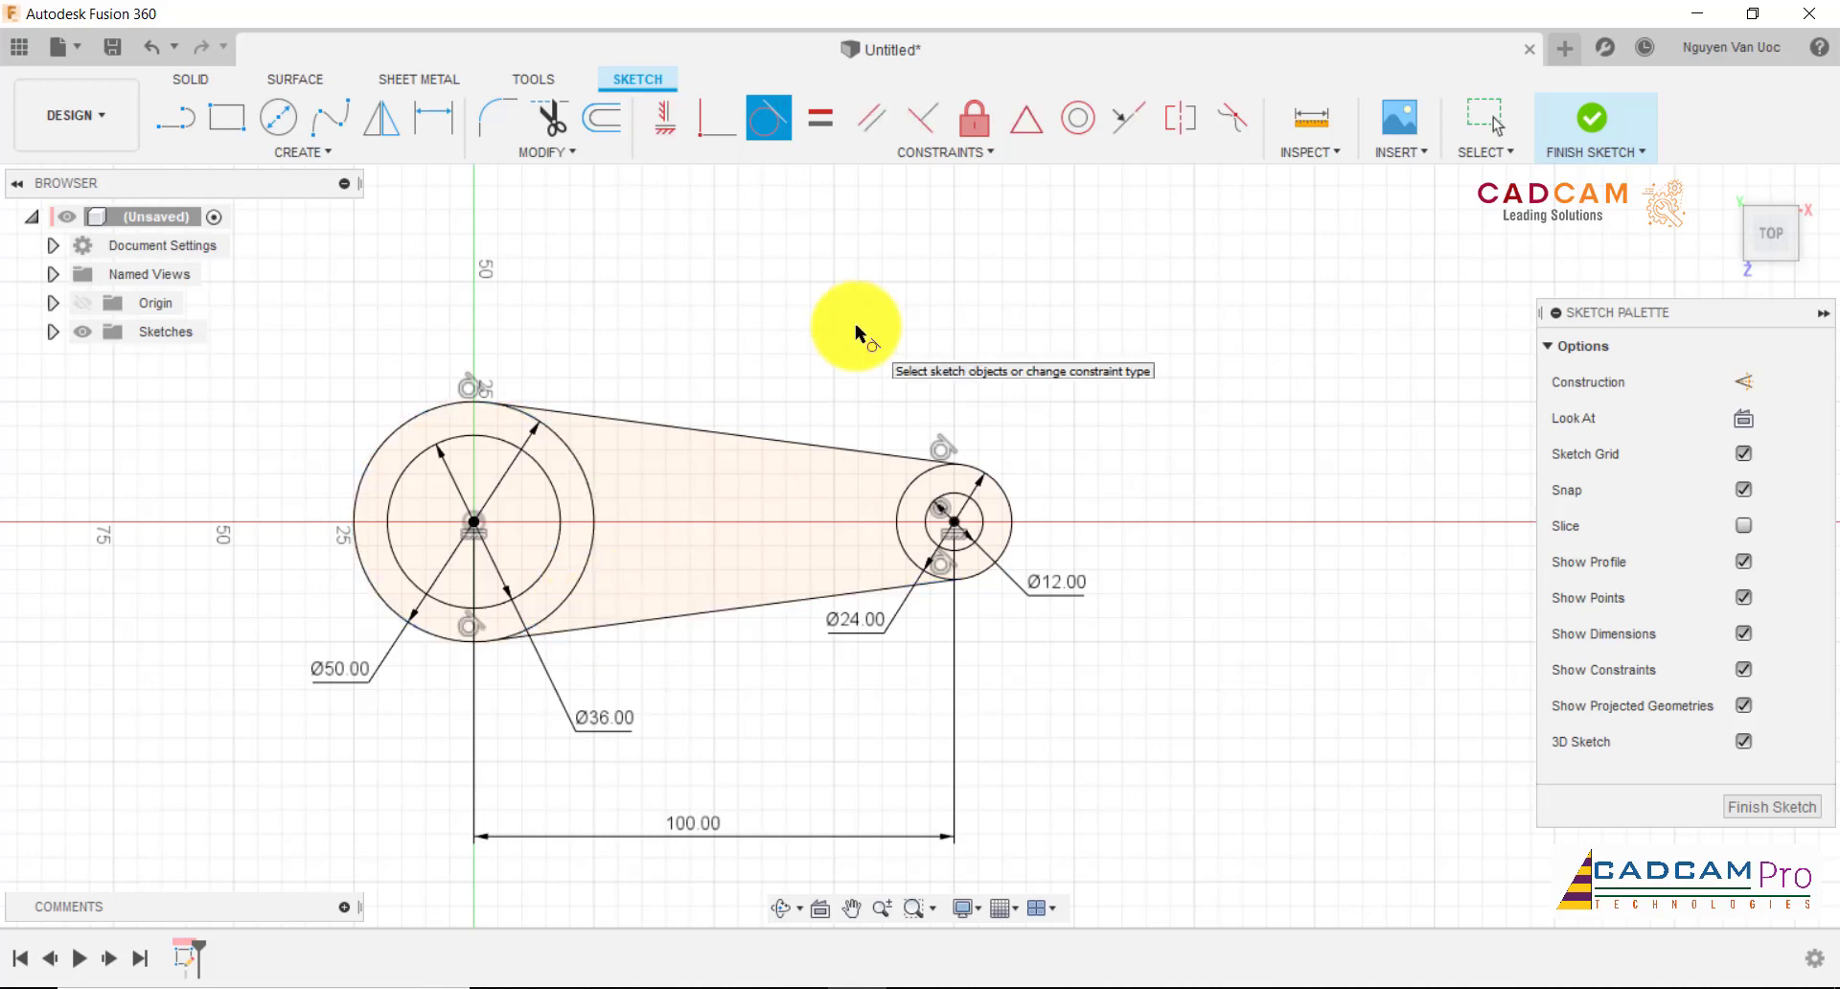
key("Escape")
scroll(851, 324, "down", 1)
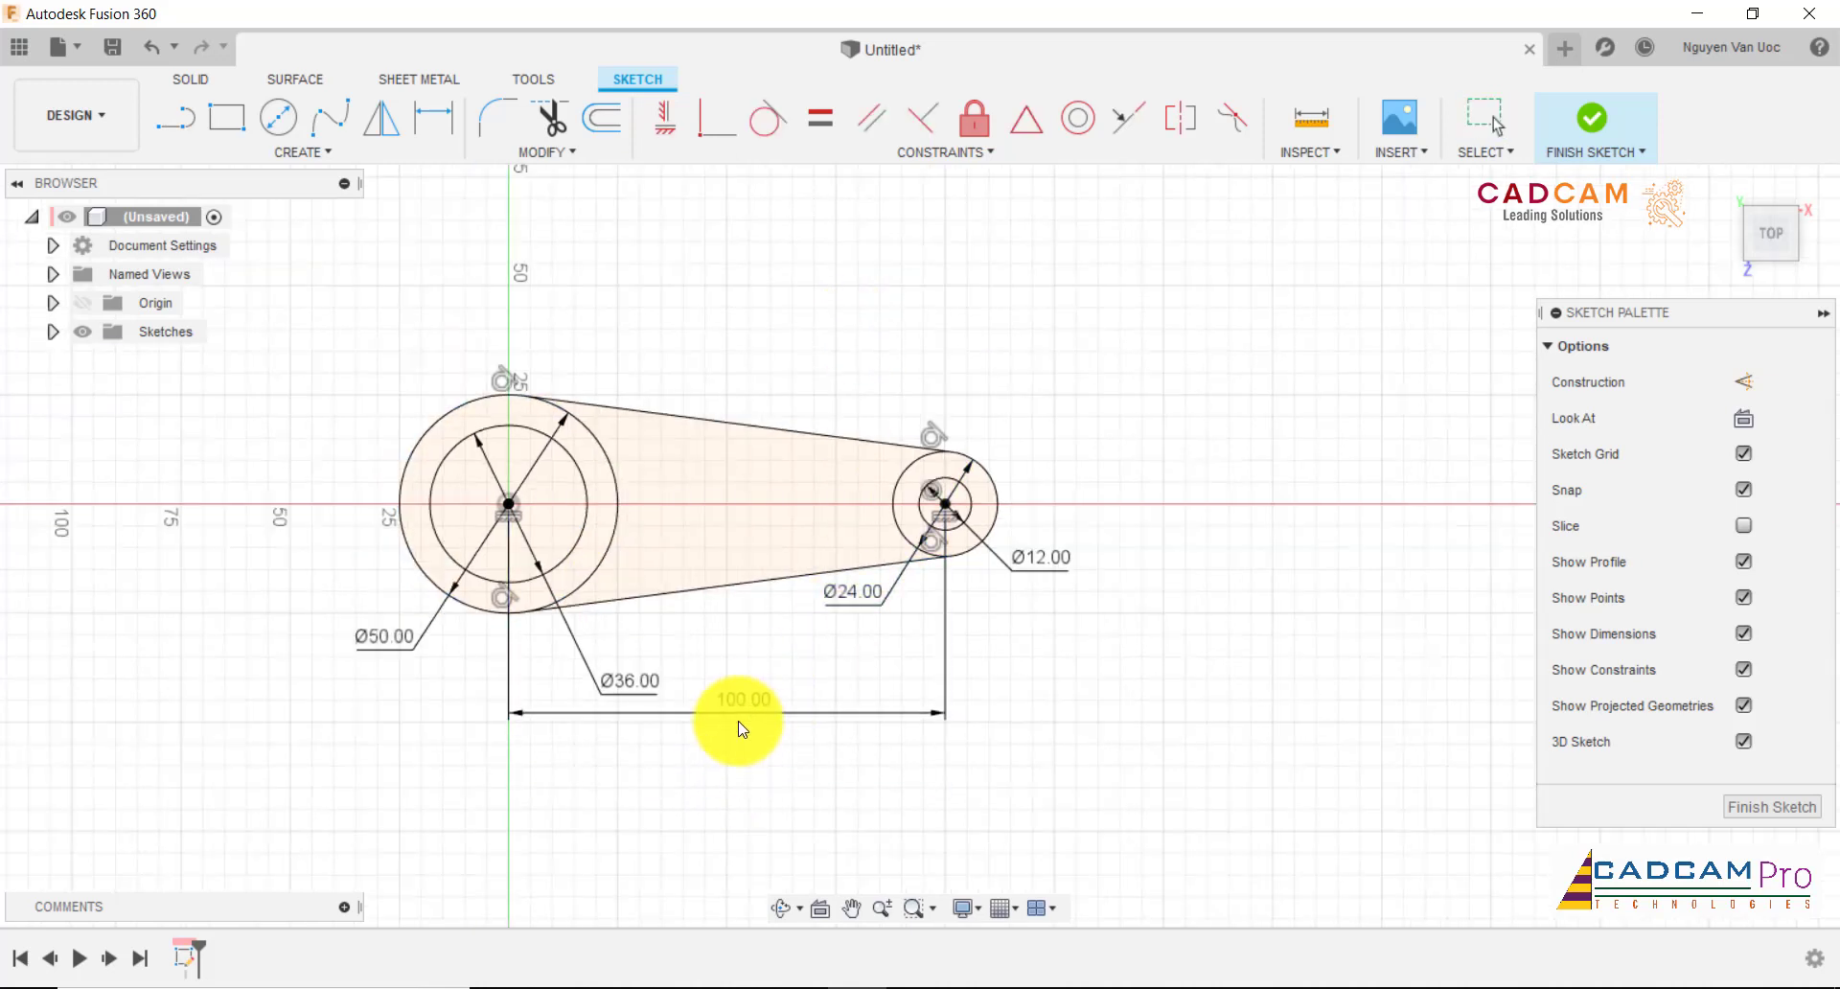
scroll(647, 464, "up", 1)
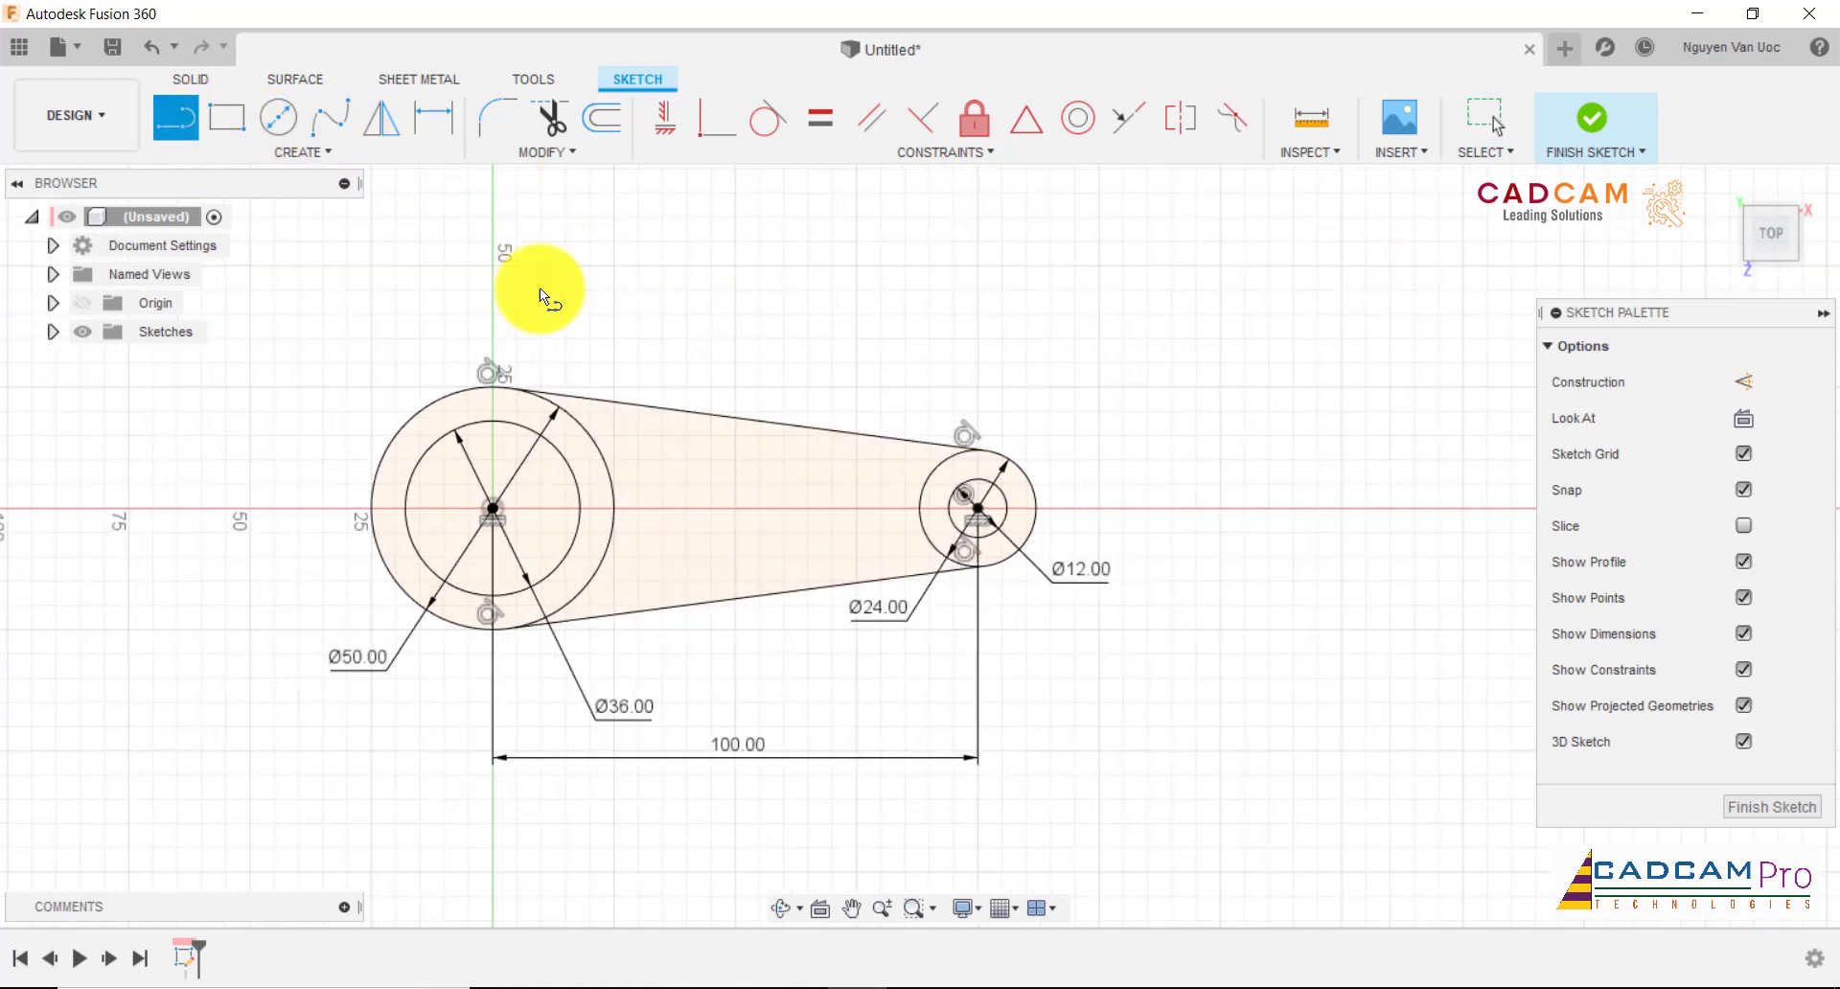
- Draw an upper and a lower short line inside the link body for the slot
left_click(661, 436)
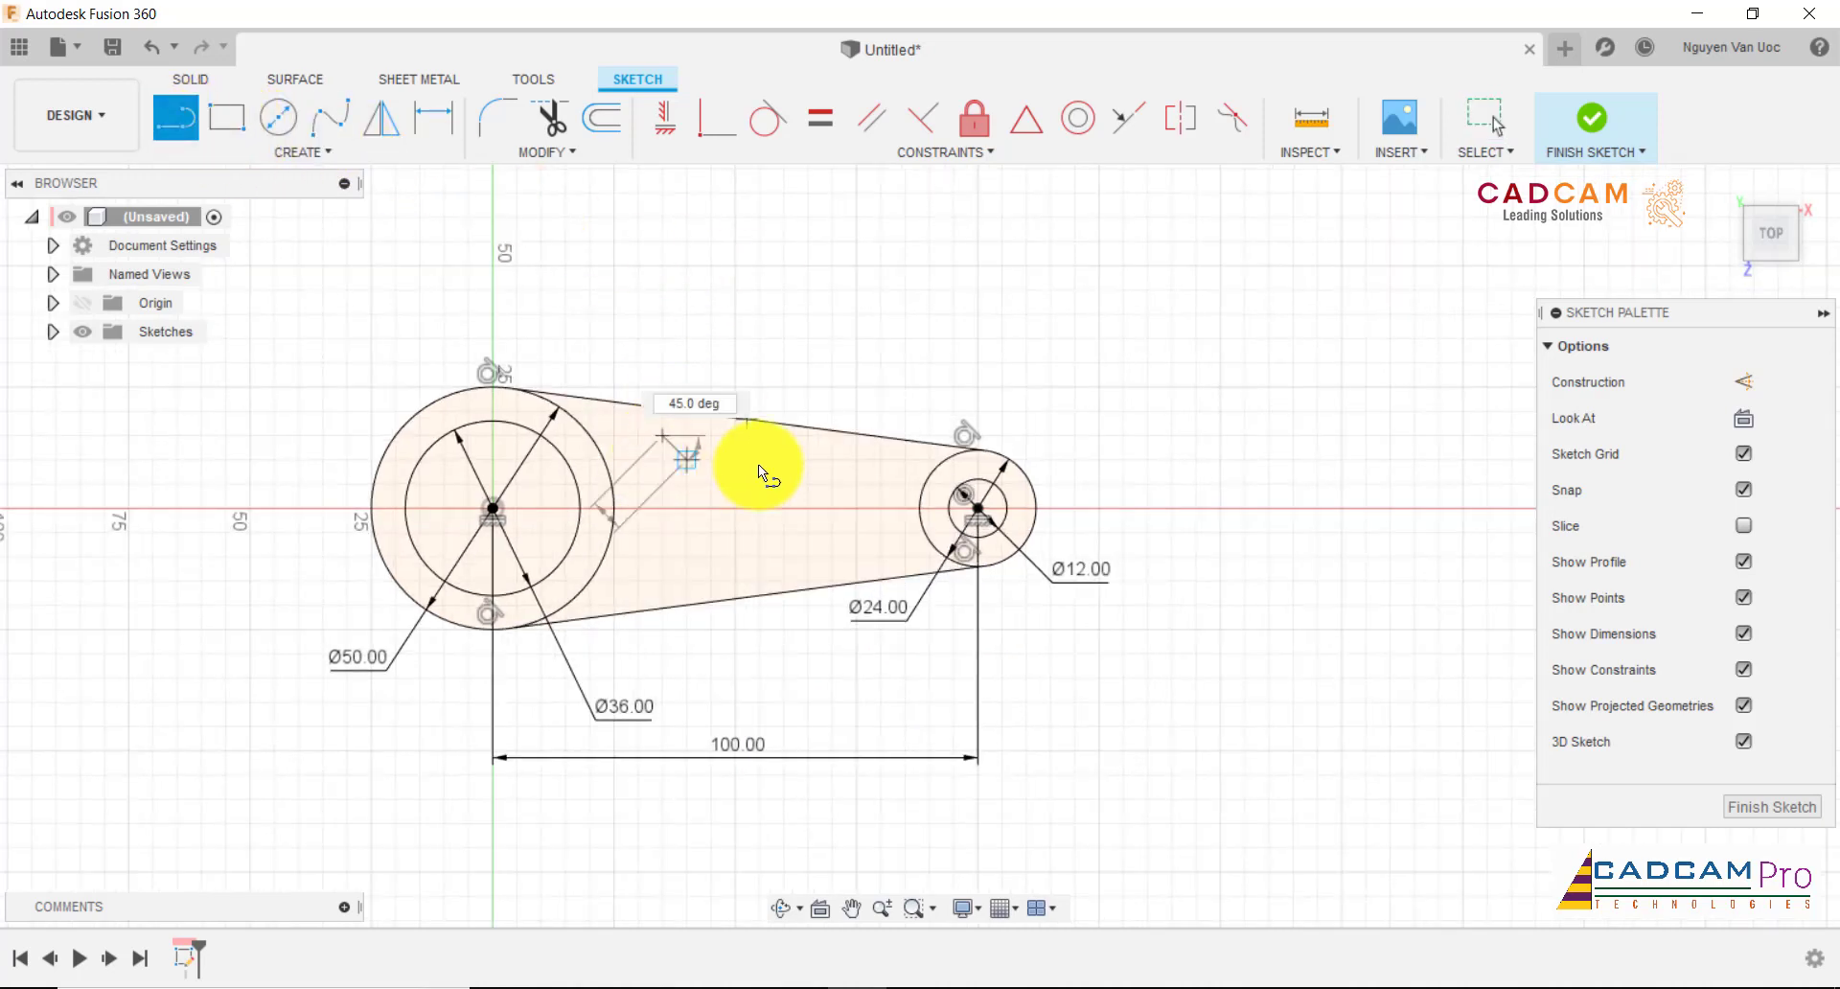
left_click(867, 468)
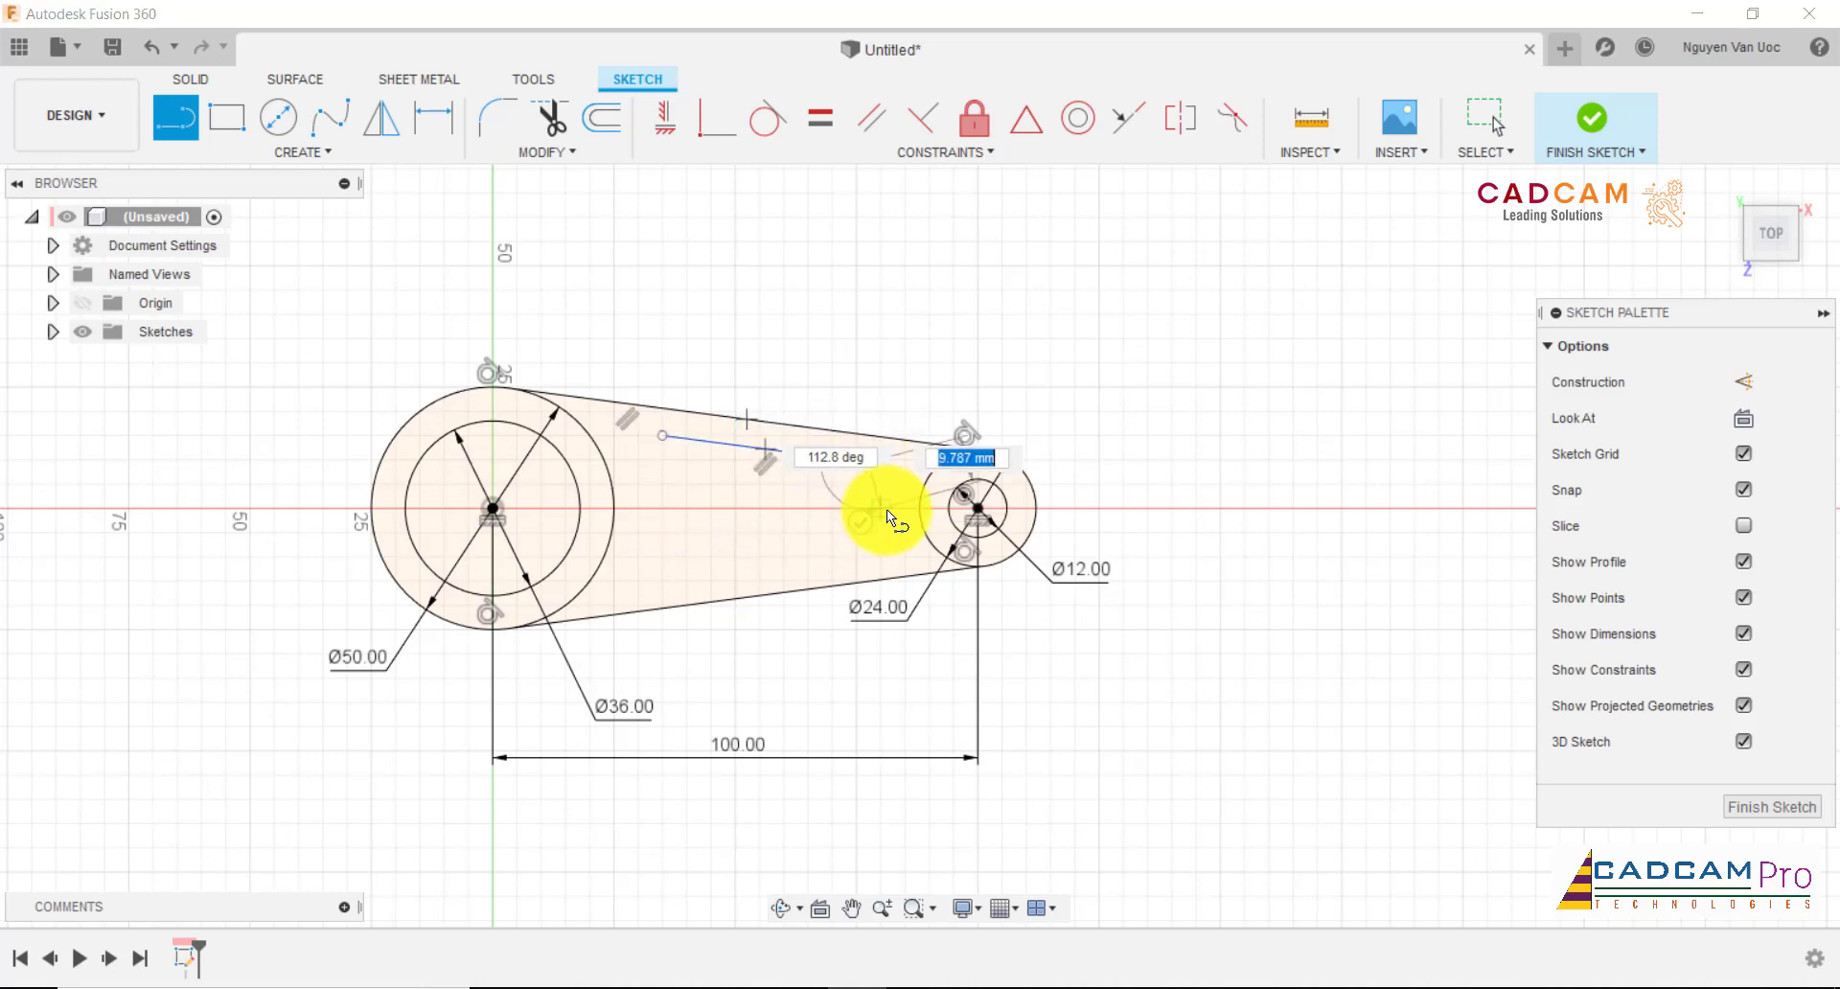
key("Escape")
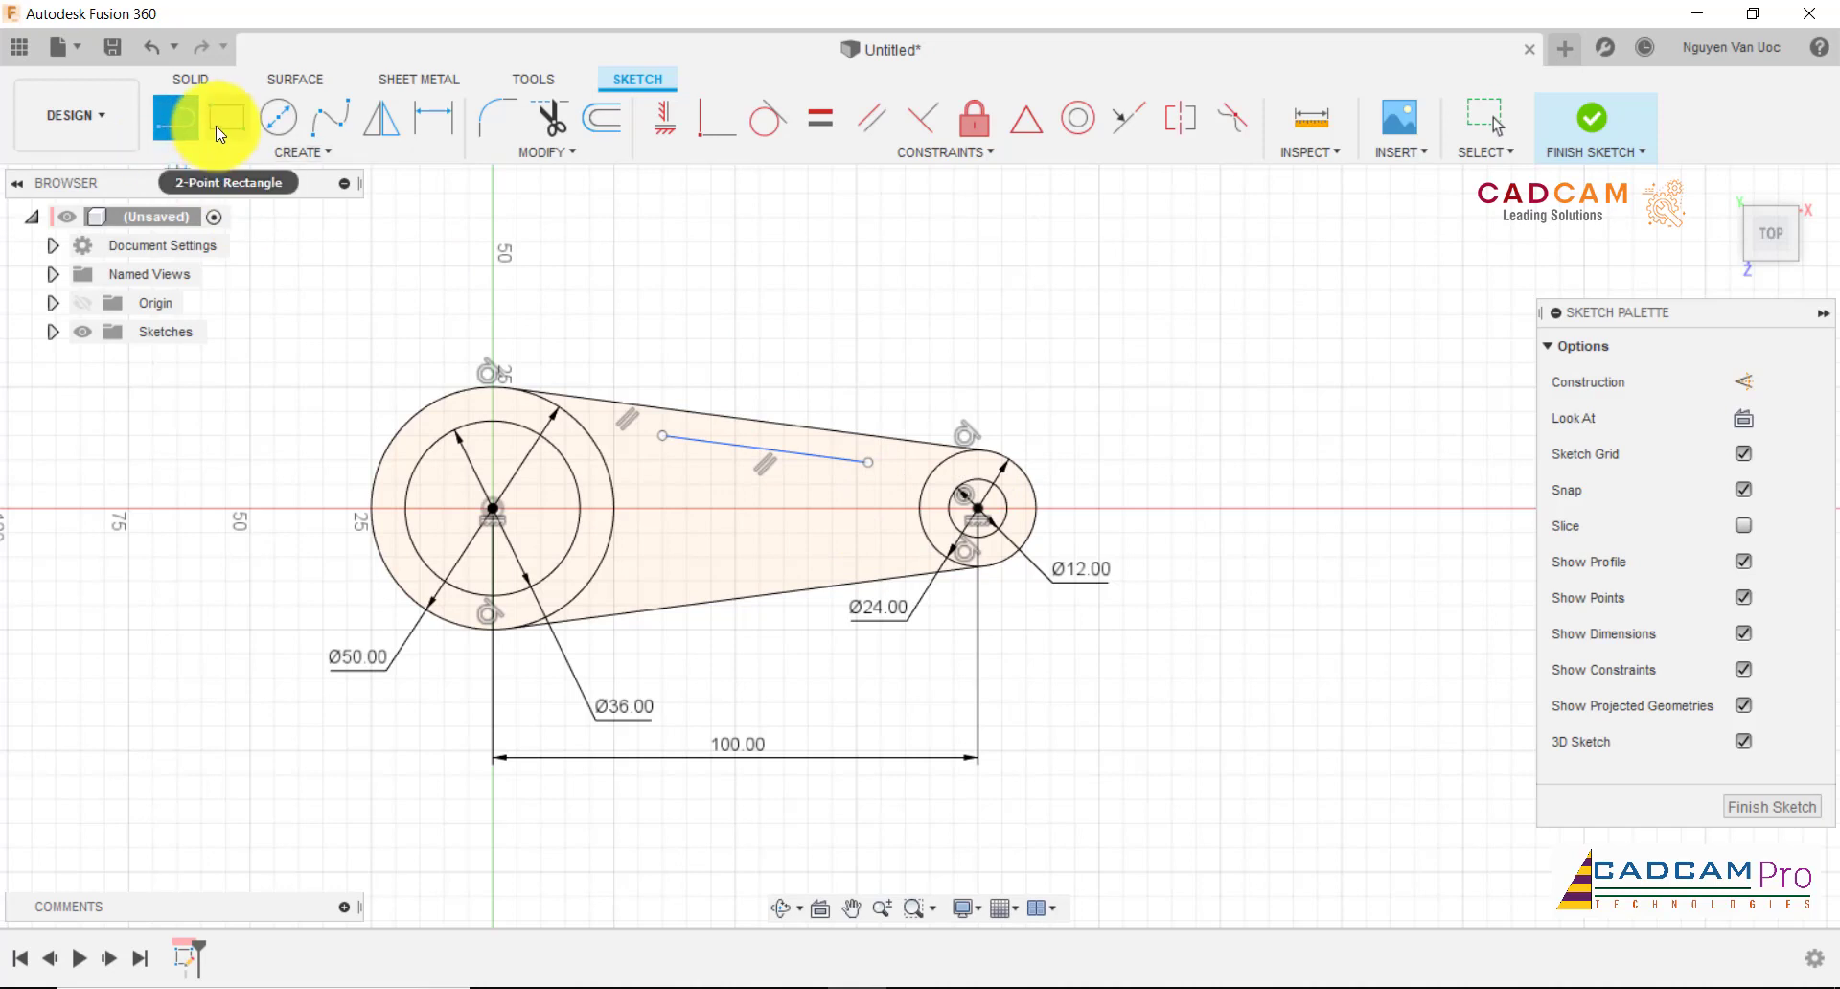
left_click(662, 556)
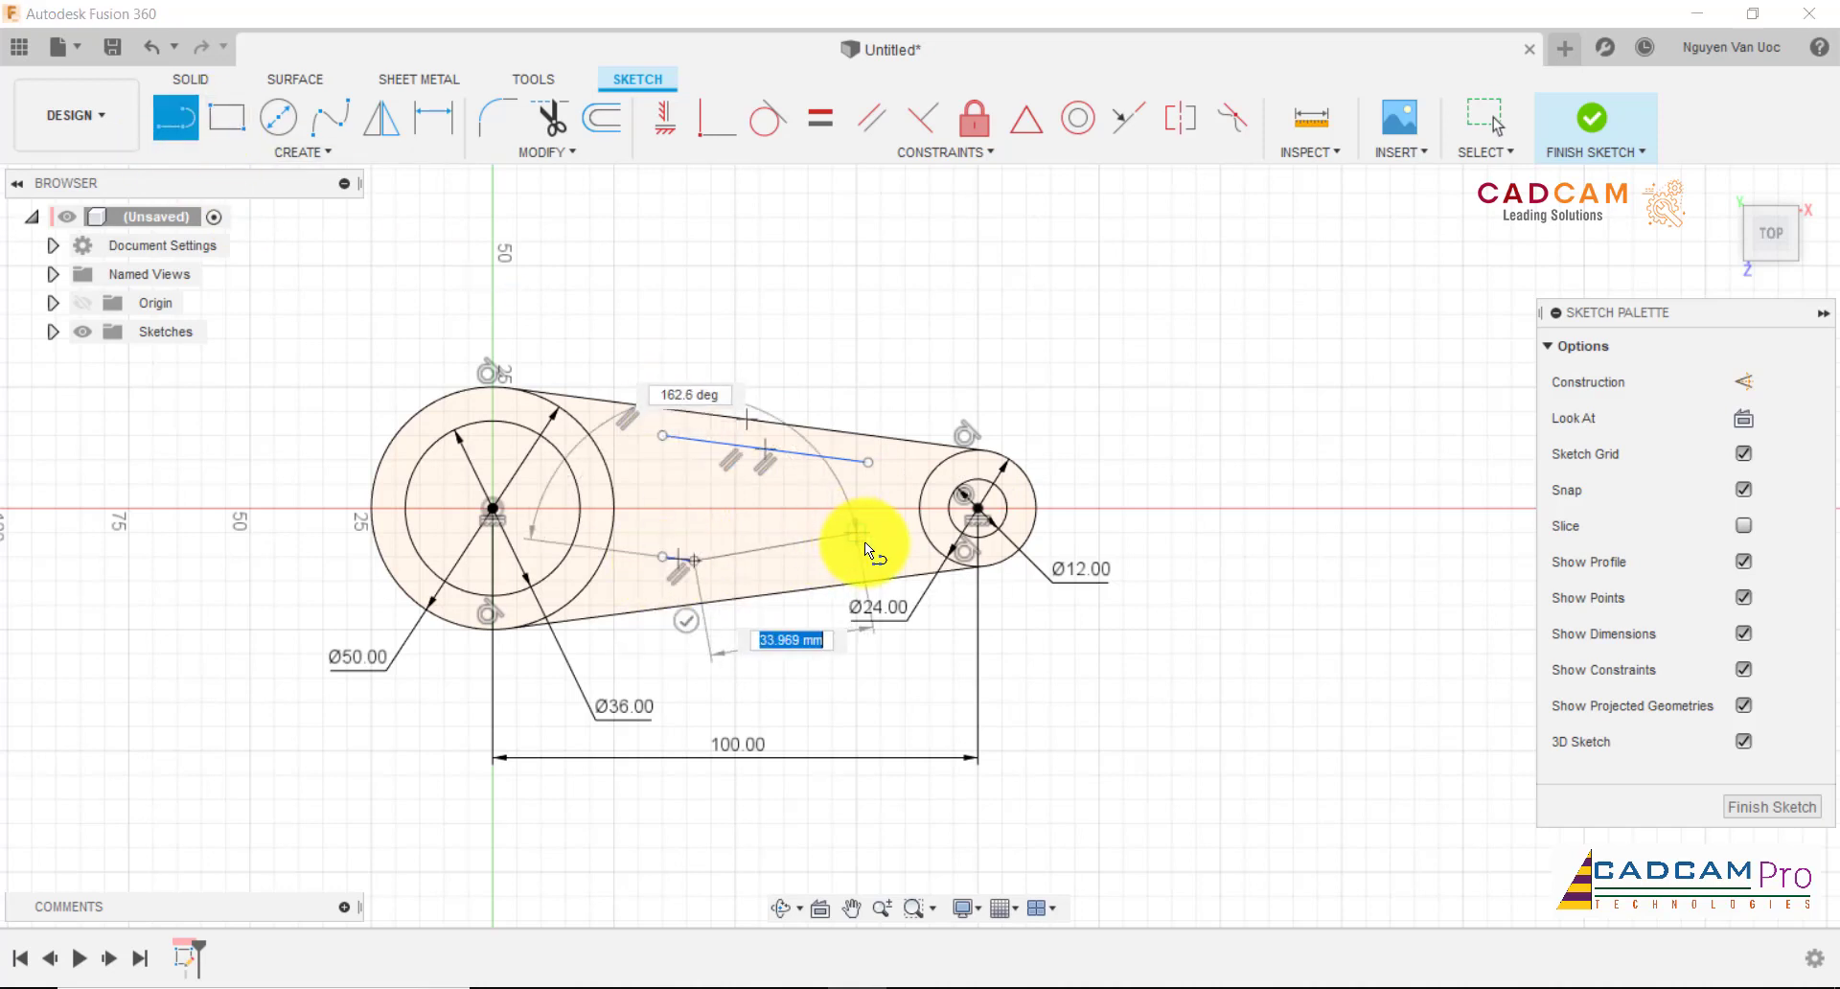
left_click(859, 534)
key("Escape")
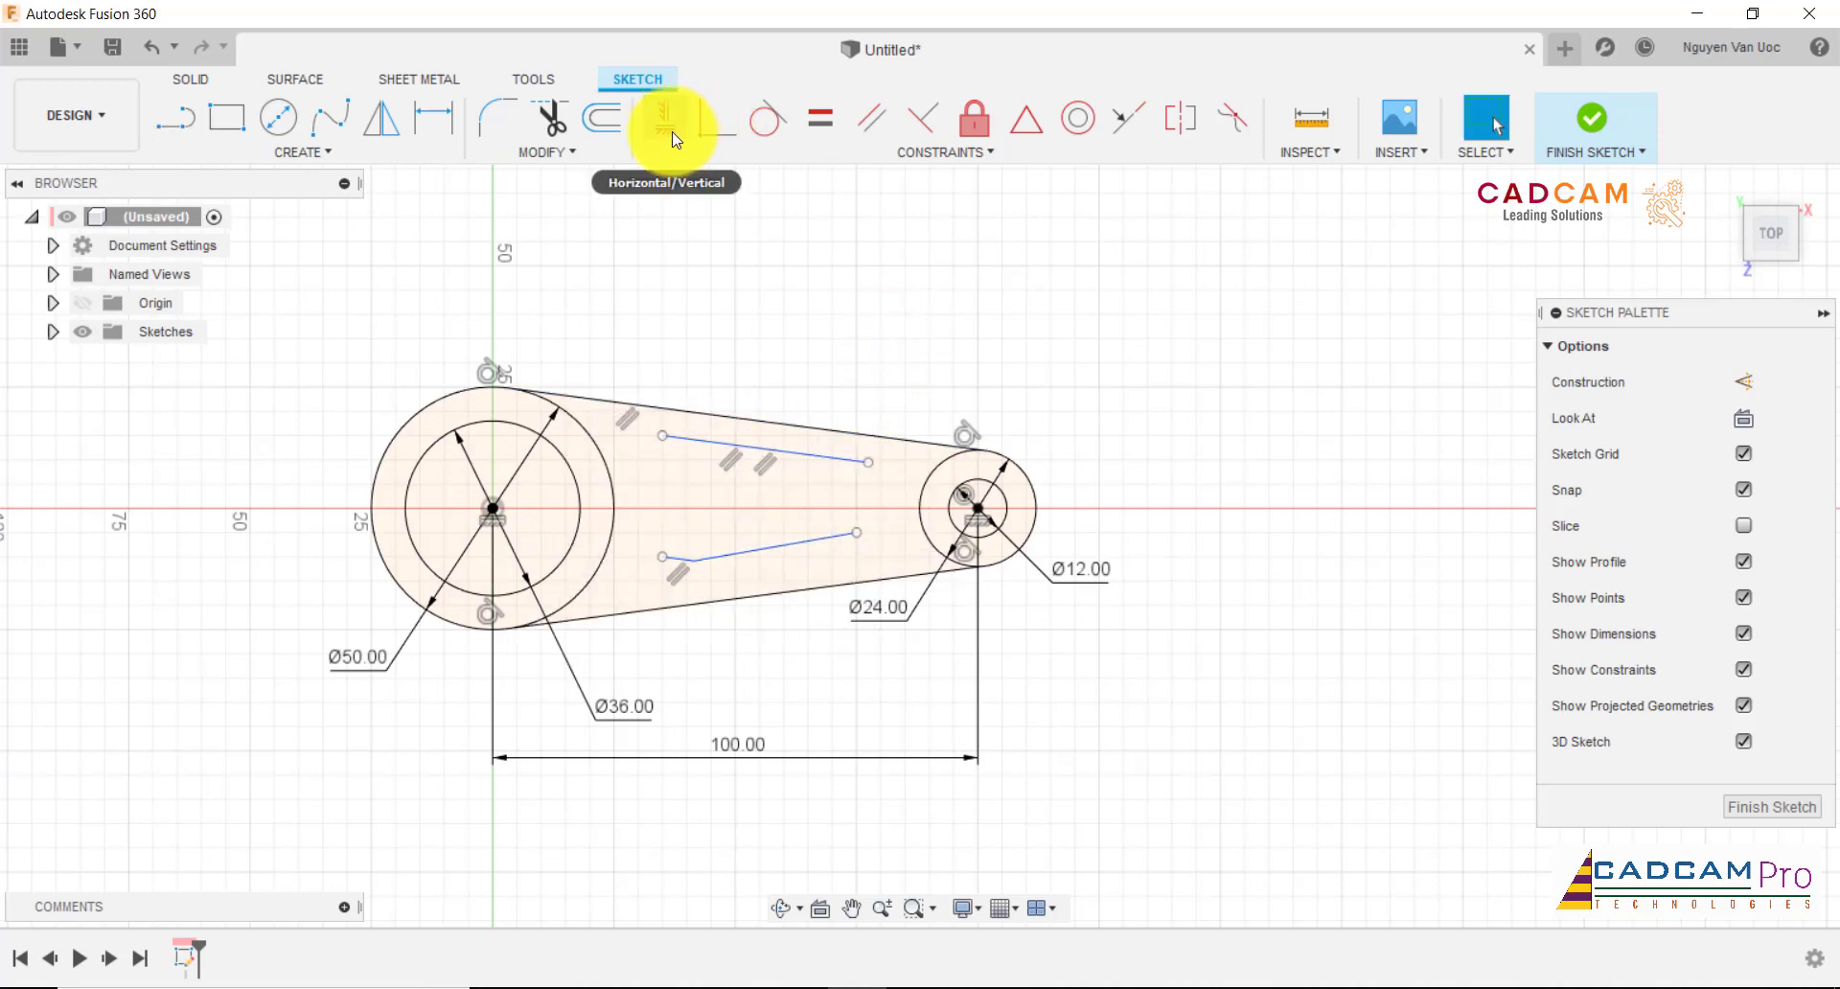
- Delete the stray segment and make the lower inner line parallel to the lower edge
left_click(868, 122)
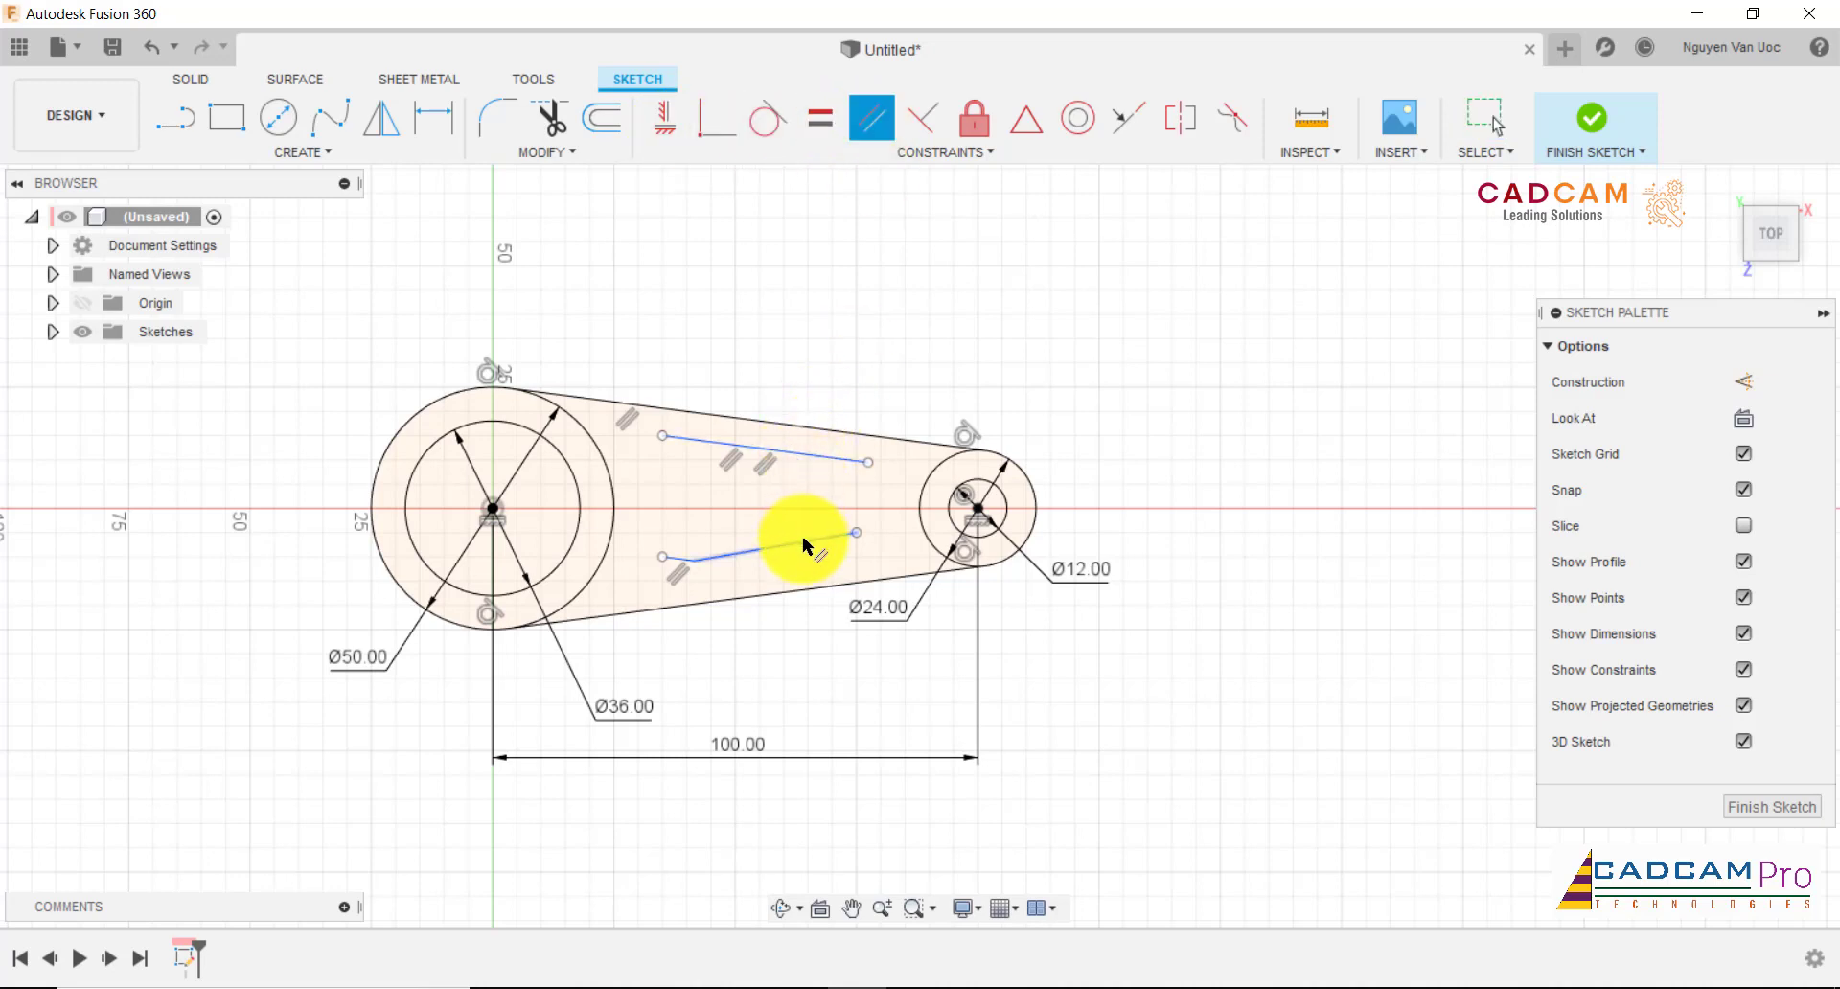
key("Escape")
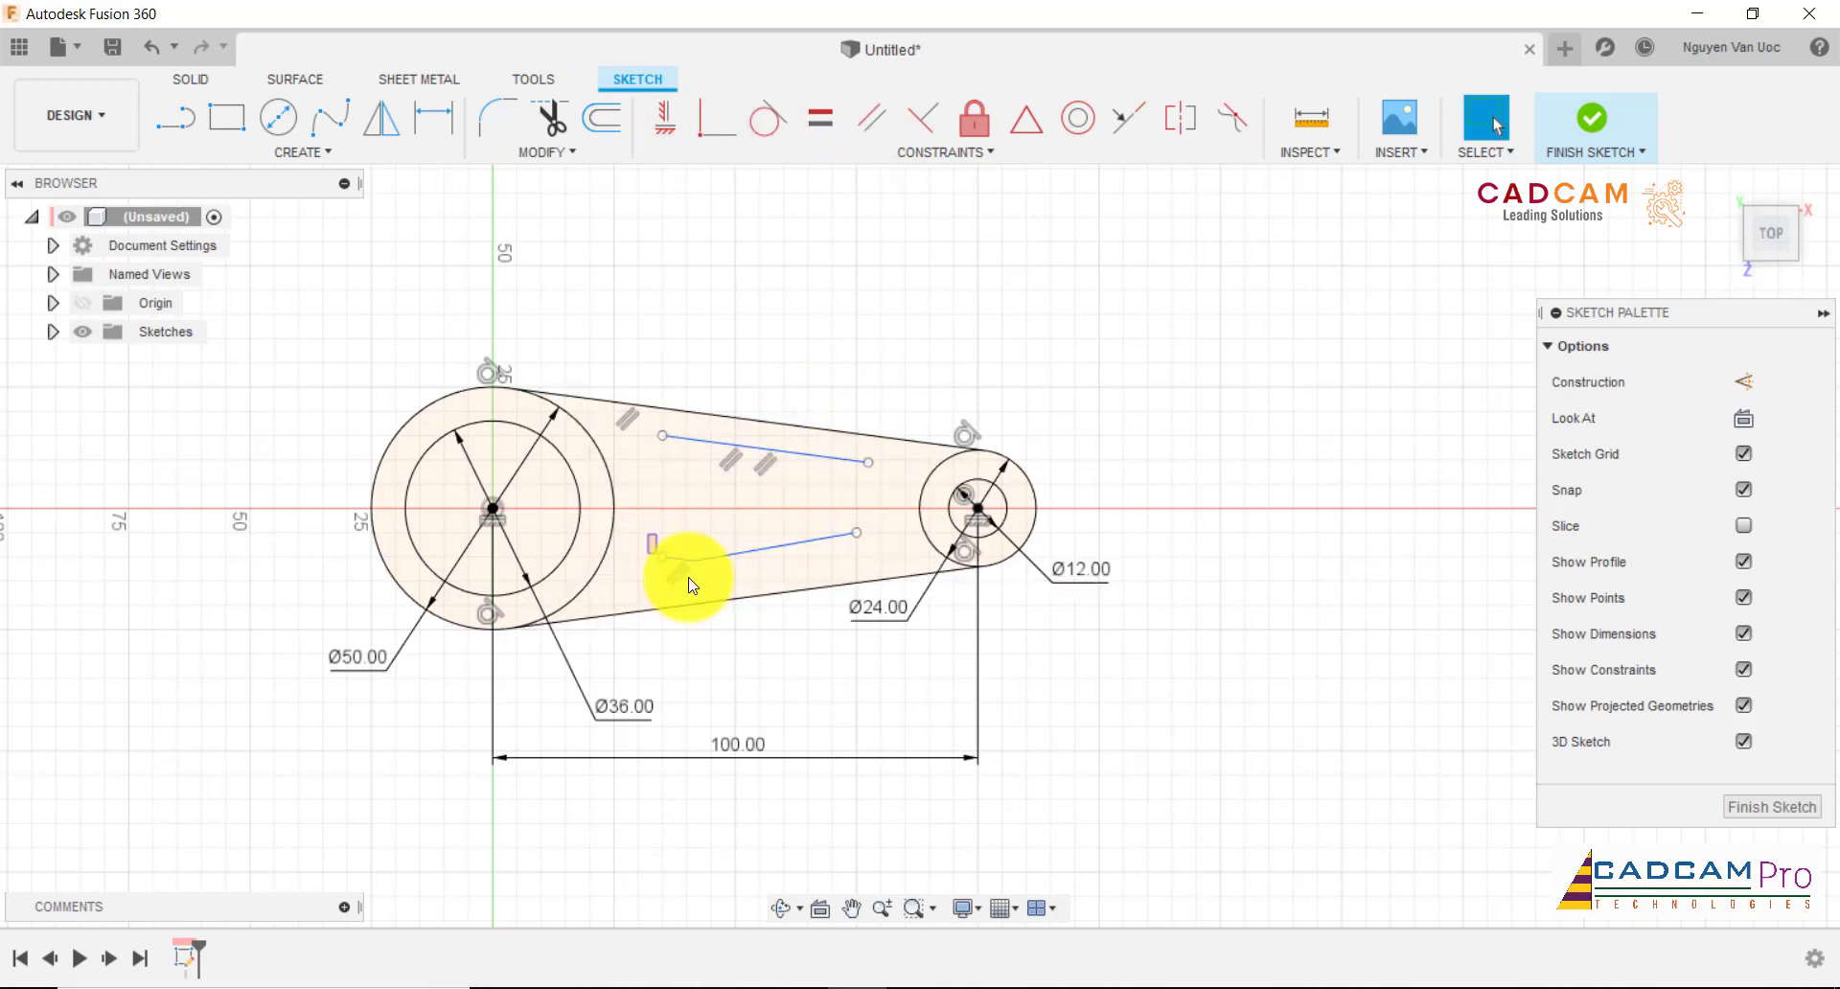
key("Delete")
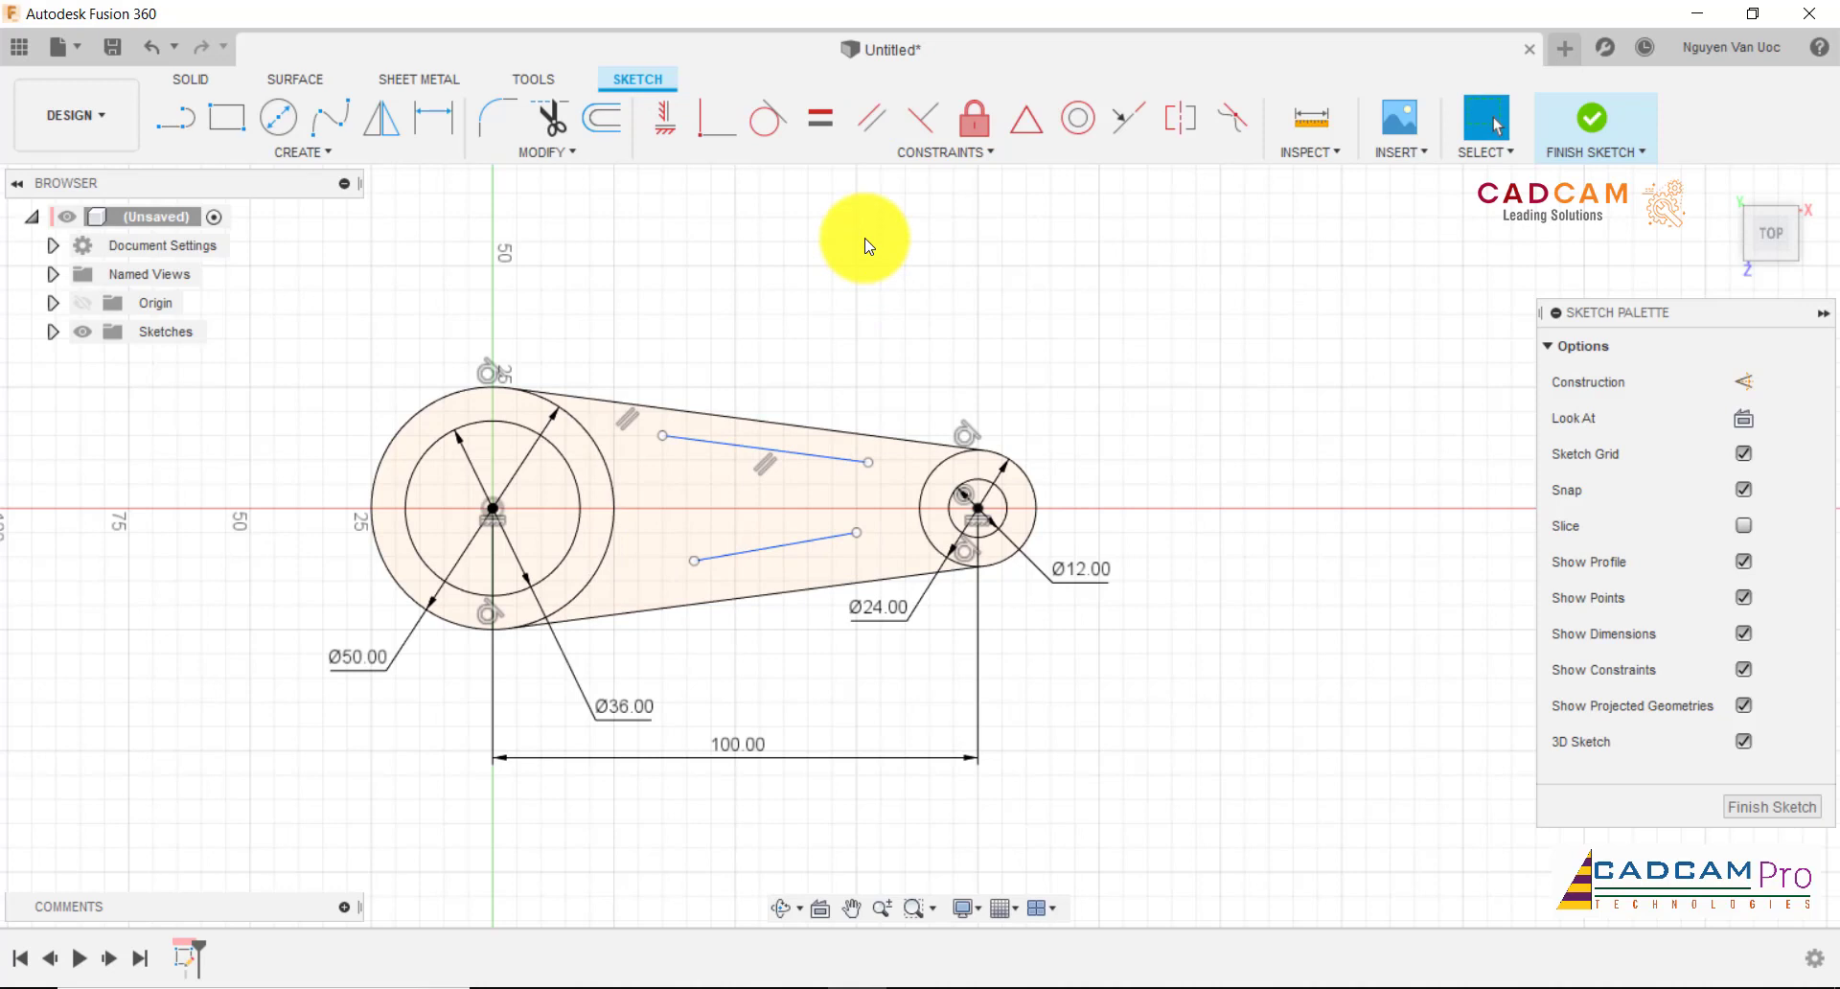
left_click(871, 118)
left_click(757, 549)
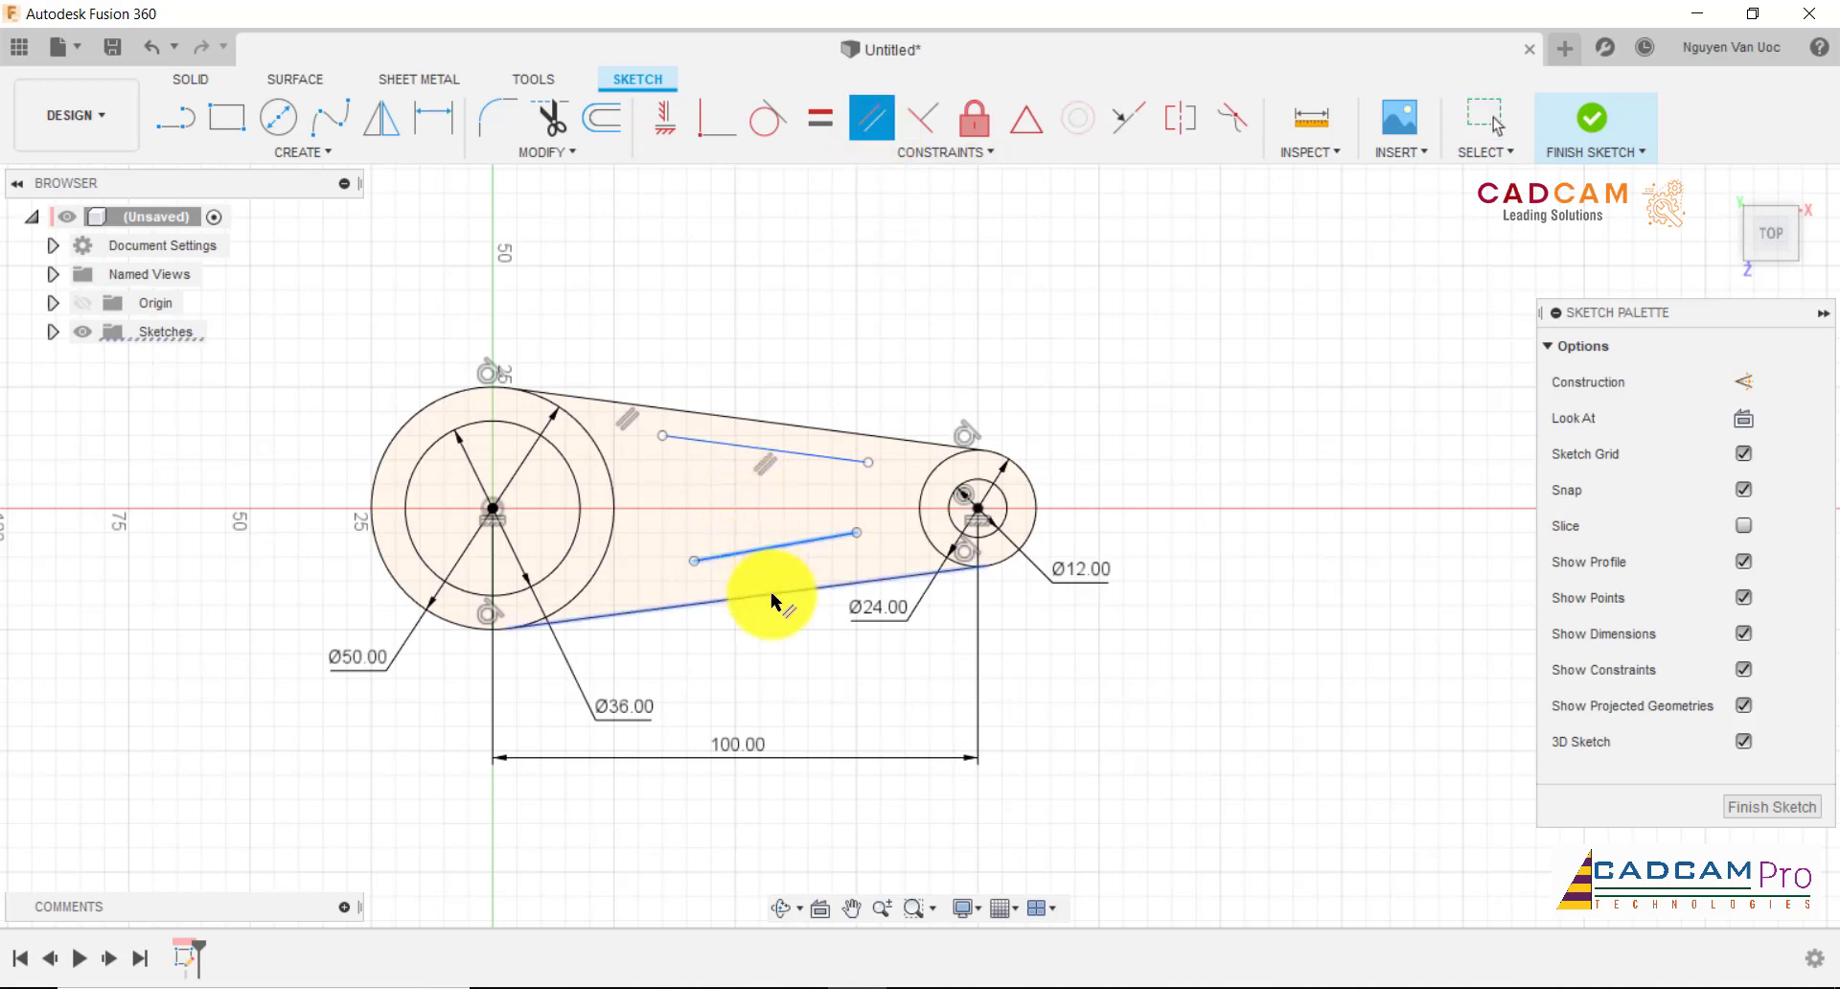
left_click(772, 599)
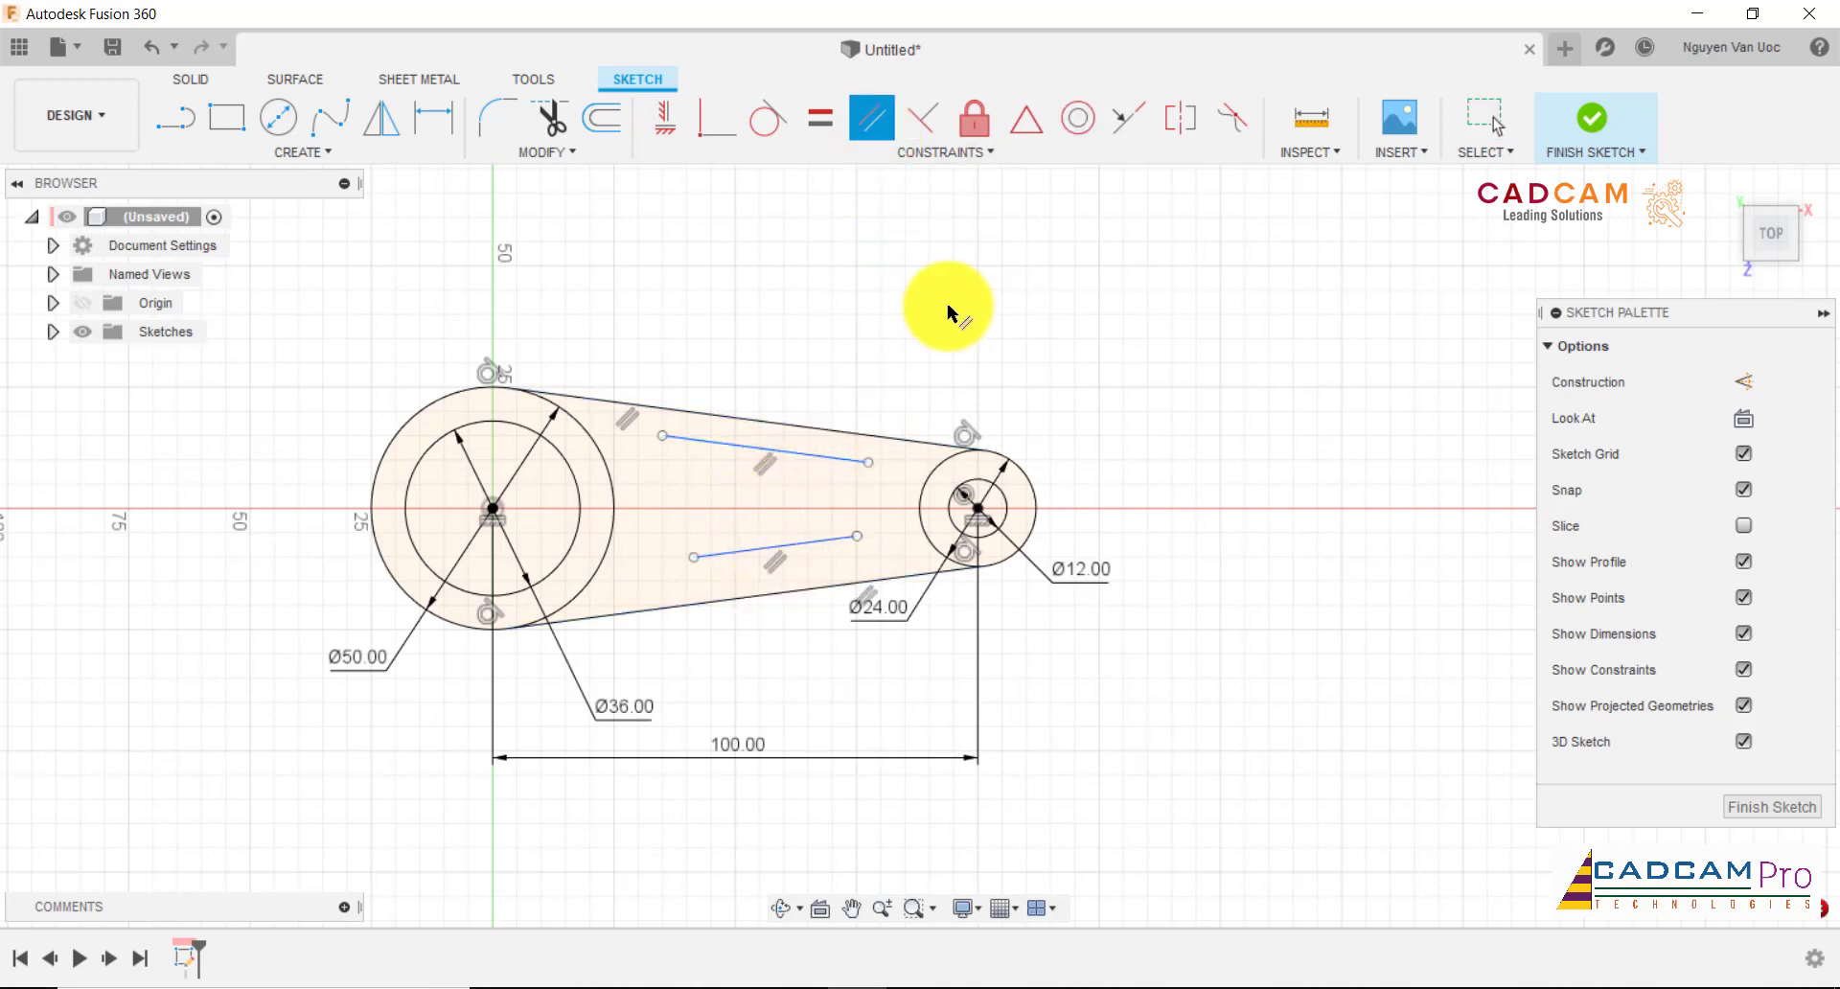
key("Escape")
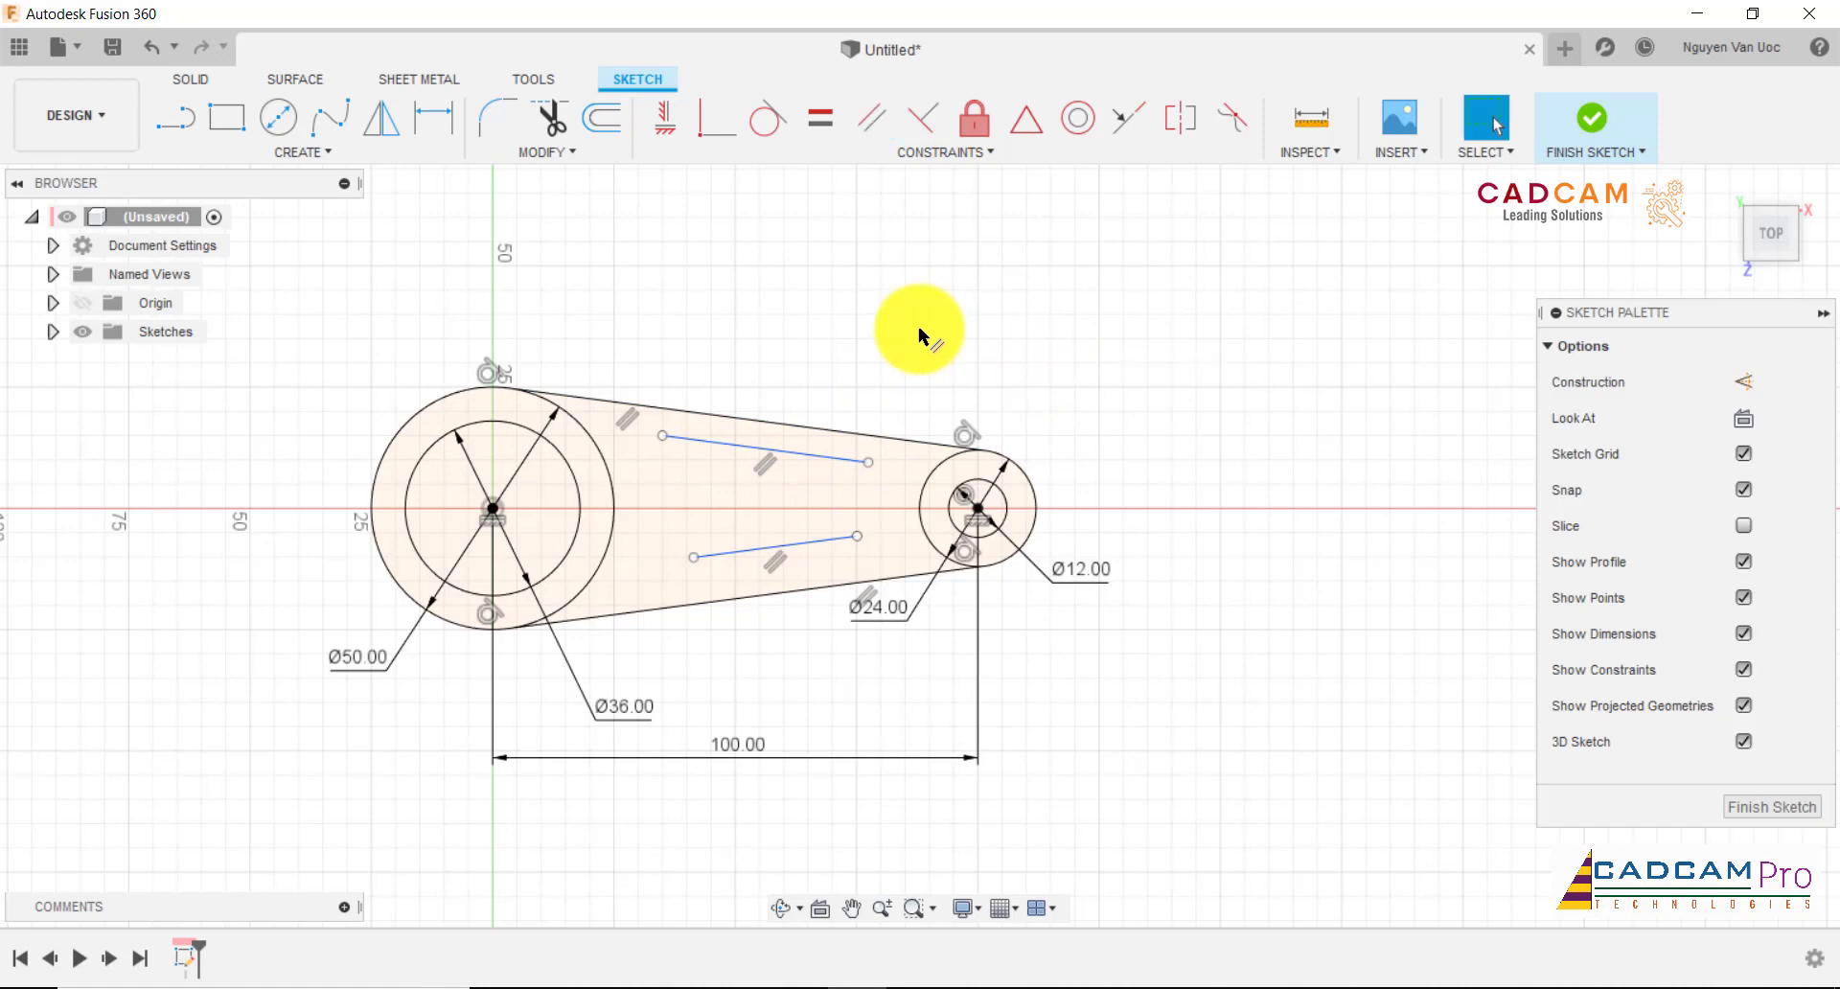
- Dimension the upper inner line's offset from the top outline edge
left_click(426, 128)
left_click(826, 456)
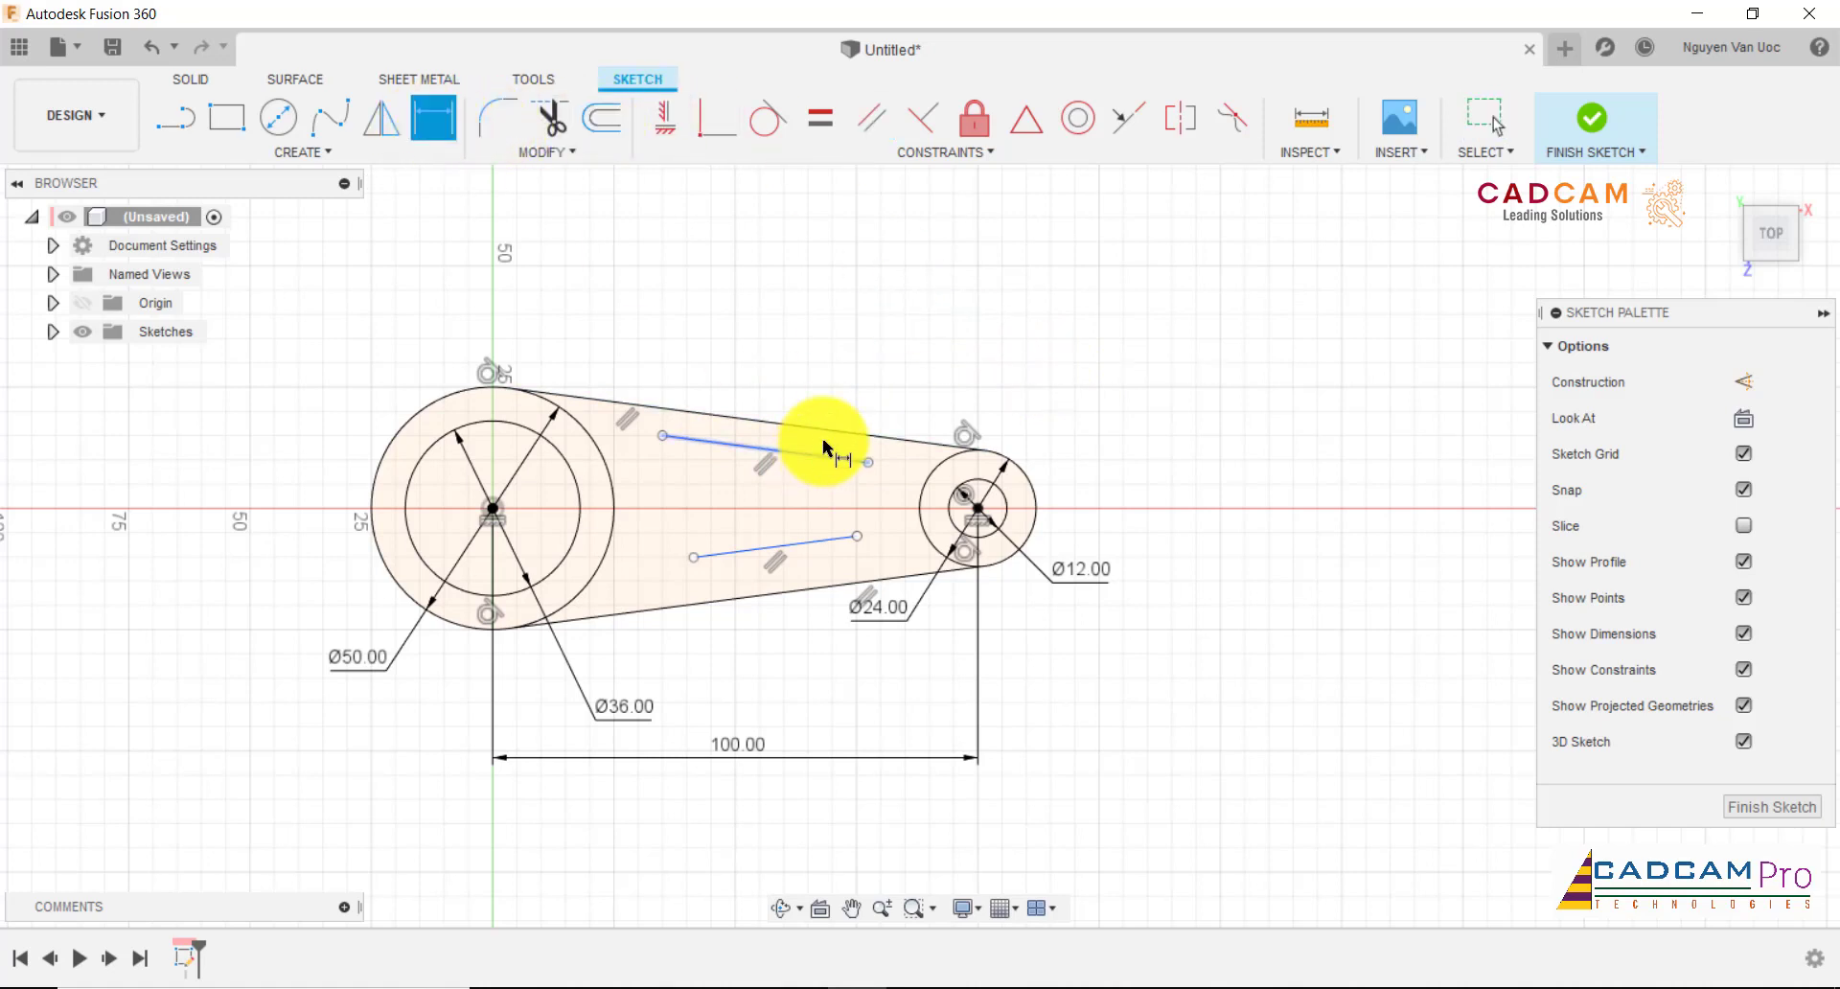
left_click(824, 429)
left_click(823, 385)
- Set both inner slot lines 8 mm from the top and bottom tangent edges
type("8")
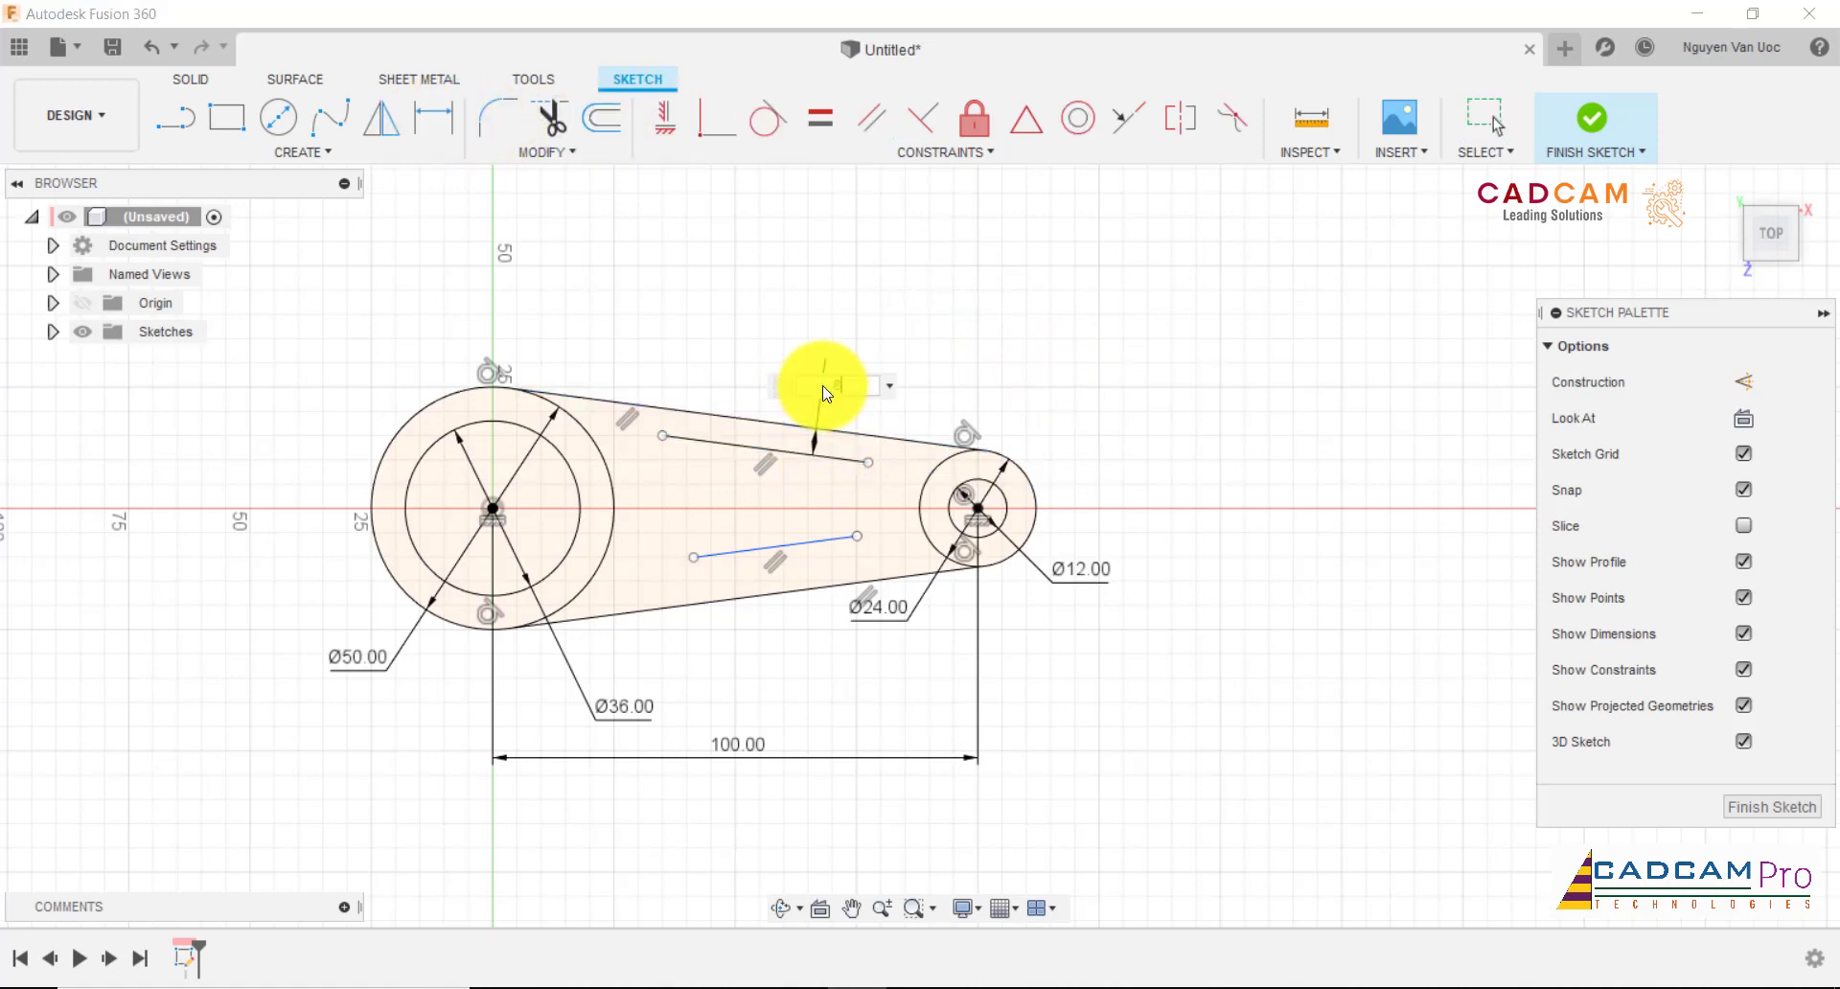
key("Return")
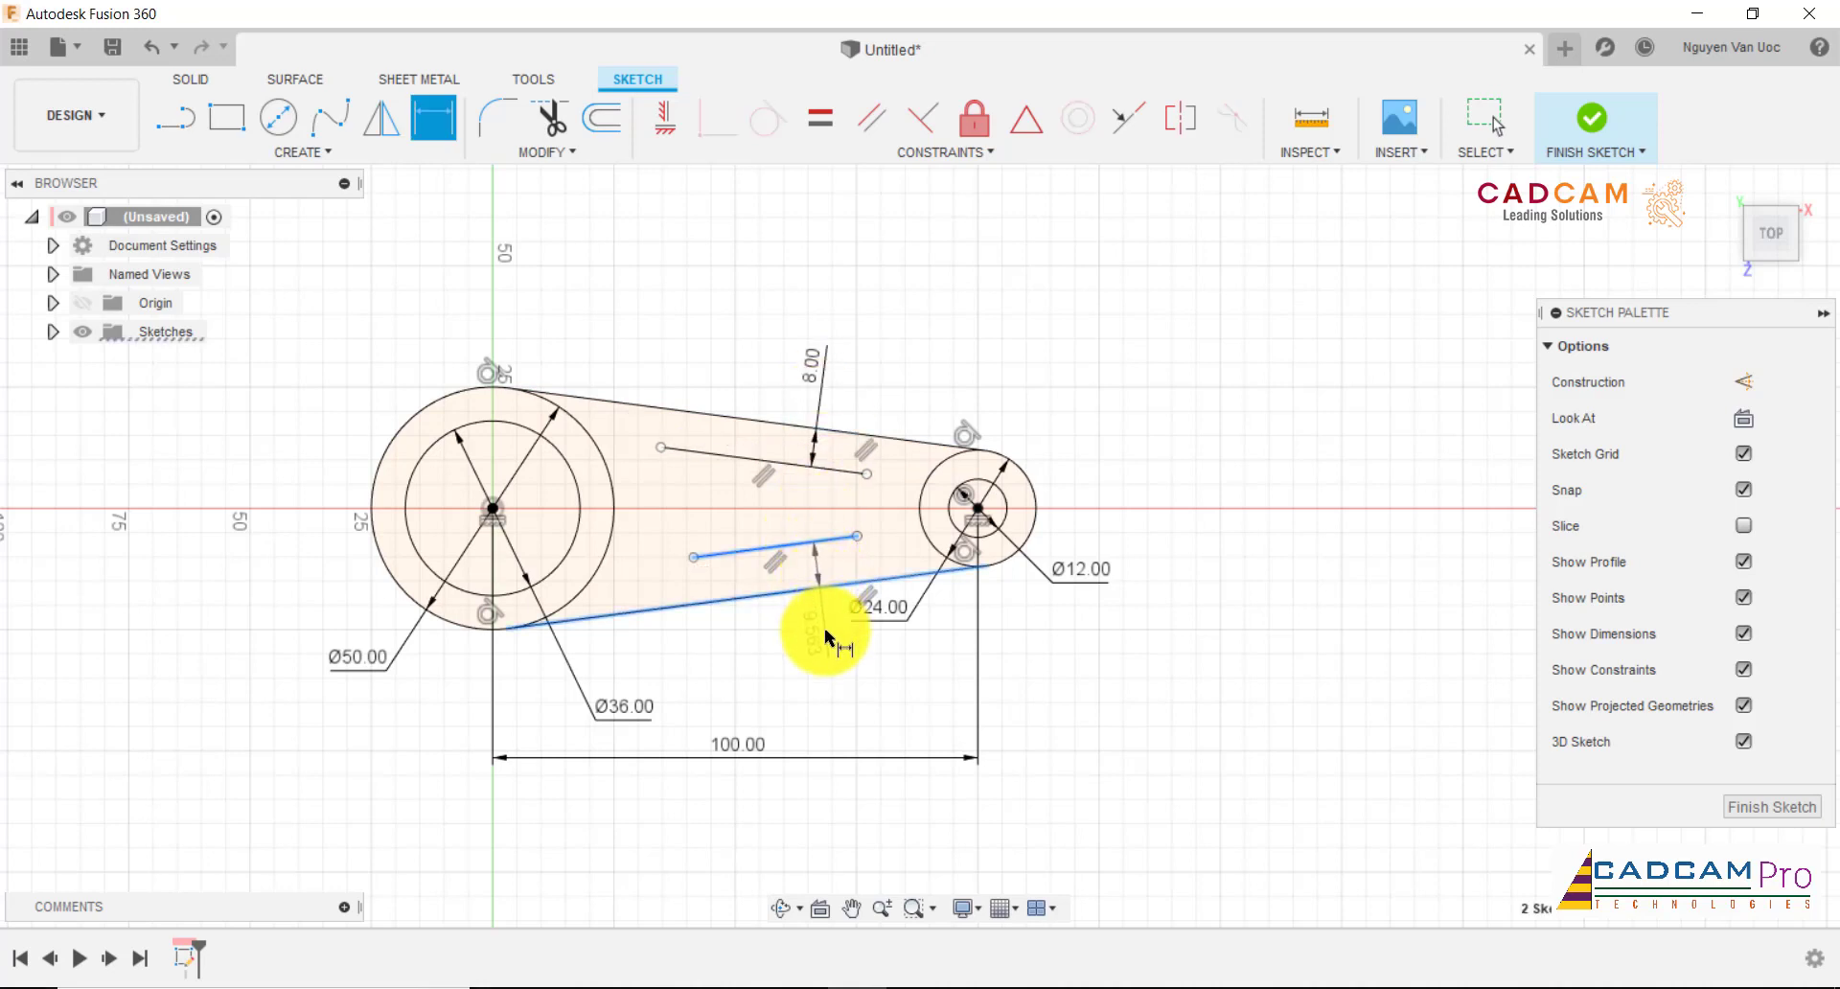
left_click(827, 633)
type("8")
key("Return")
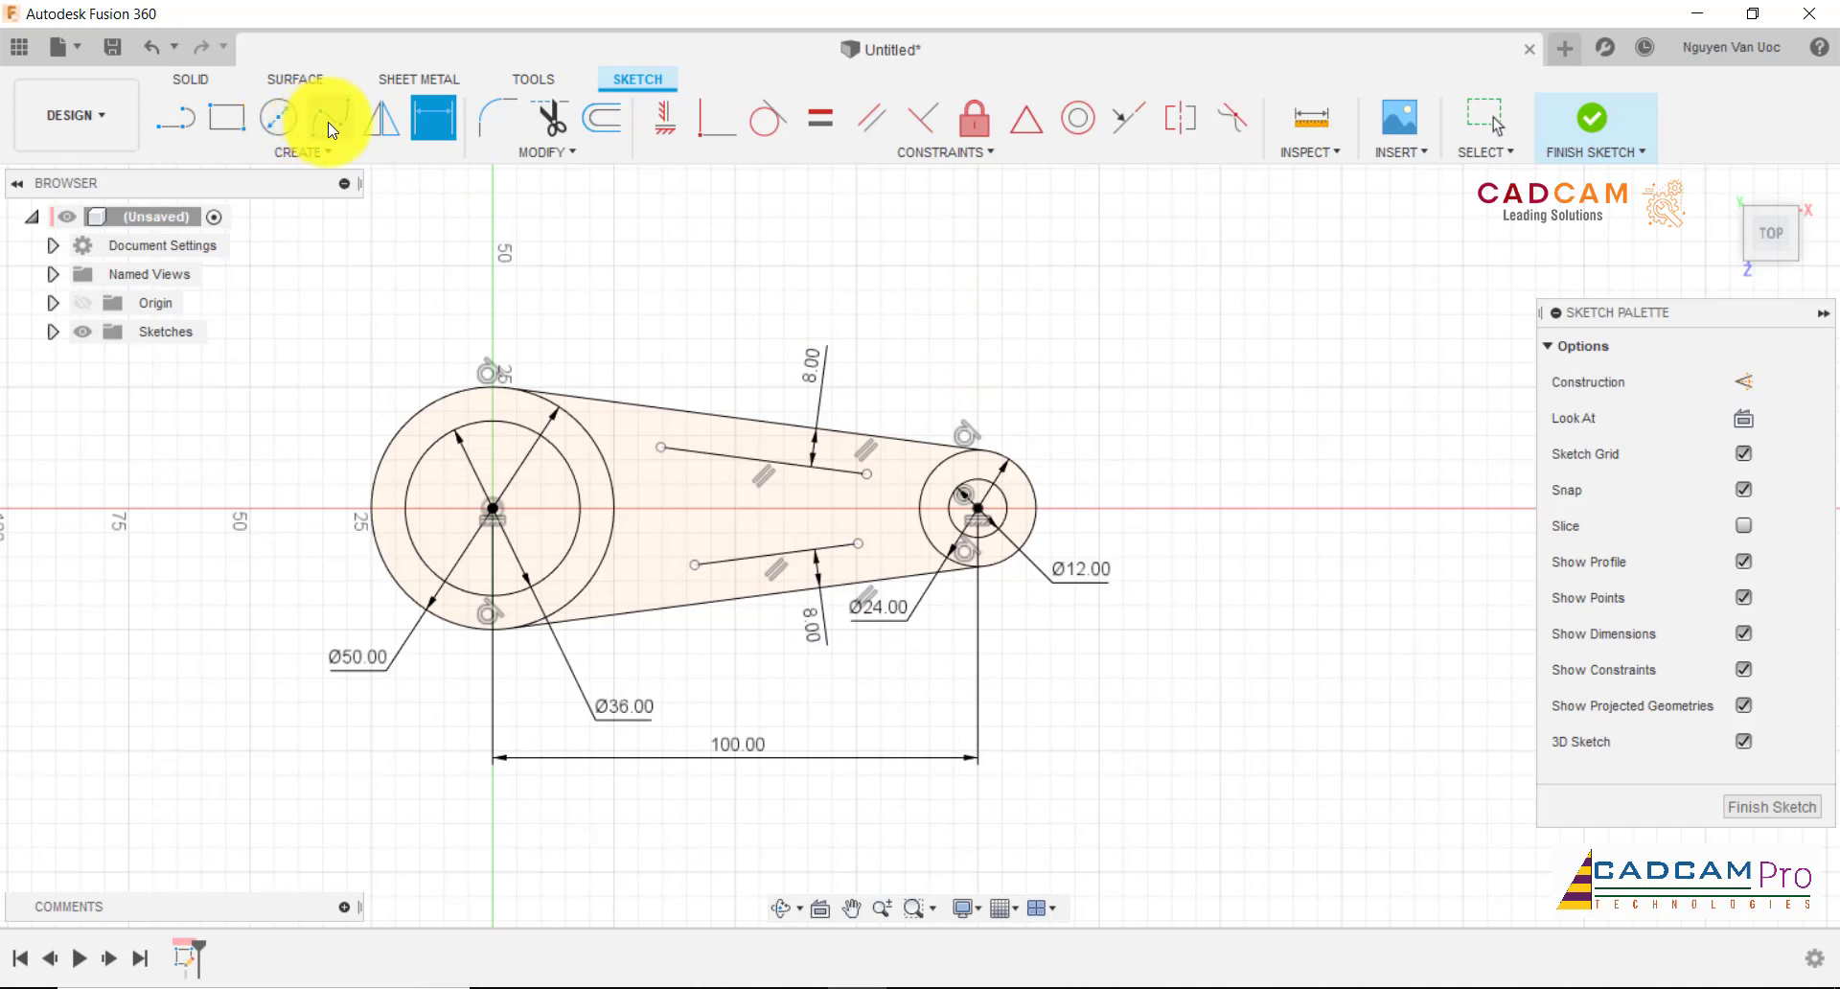
- Extend the upper inner line to the inner circle
left_click(534, 153)
left_click(539, 244)
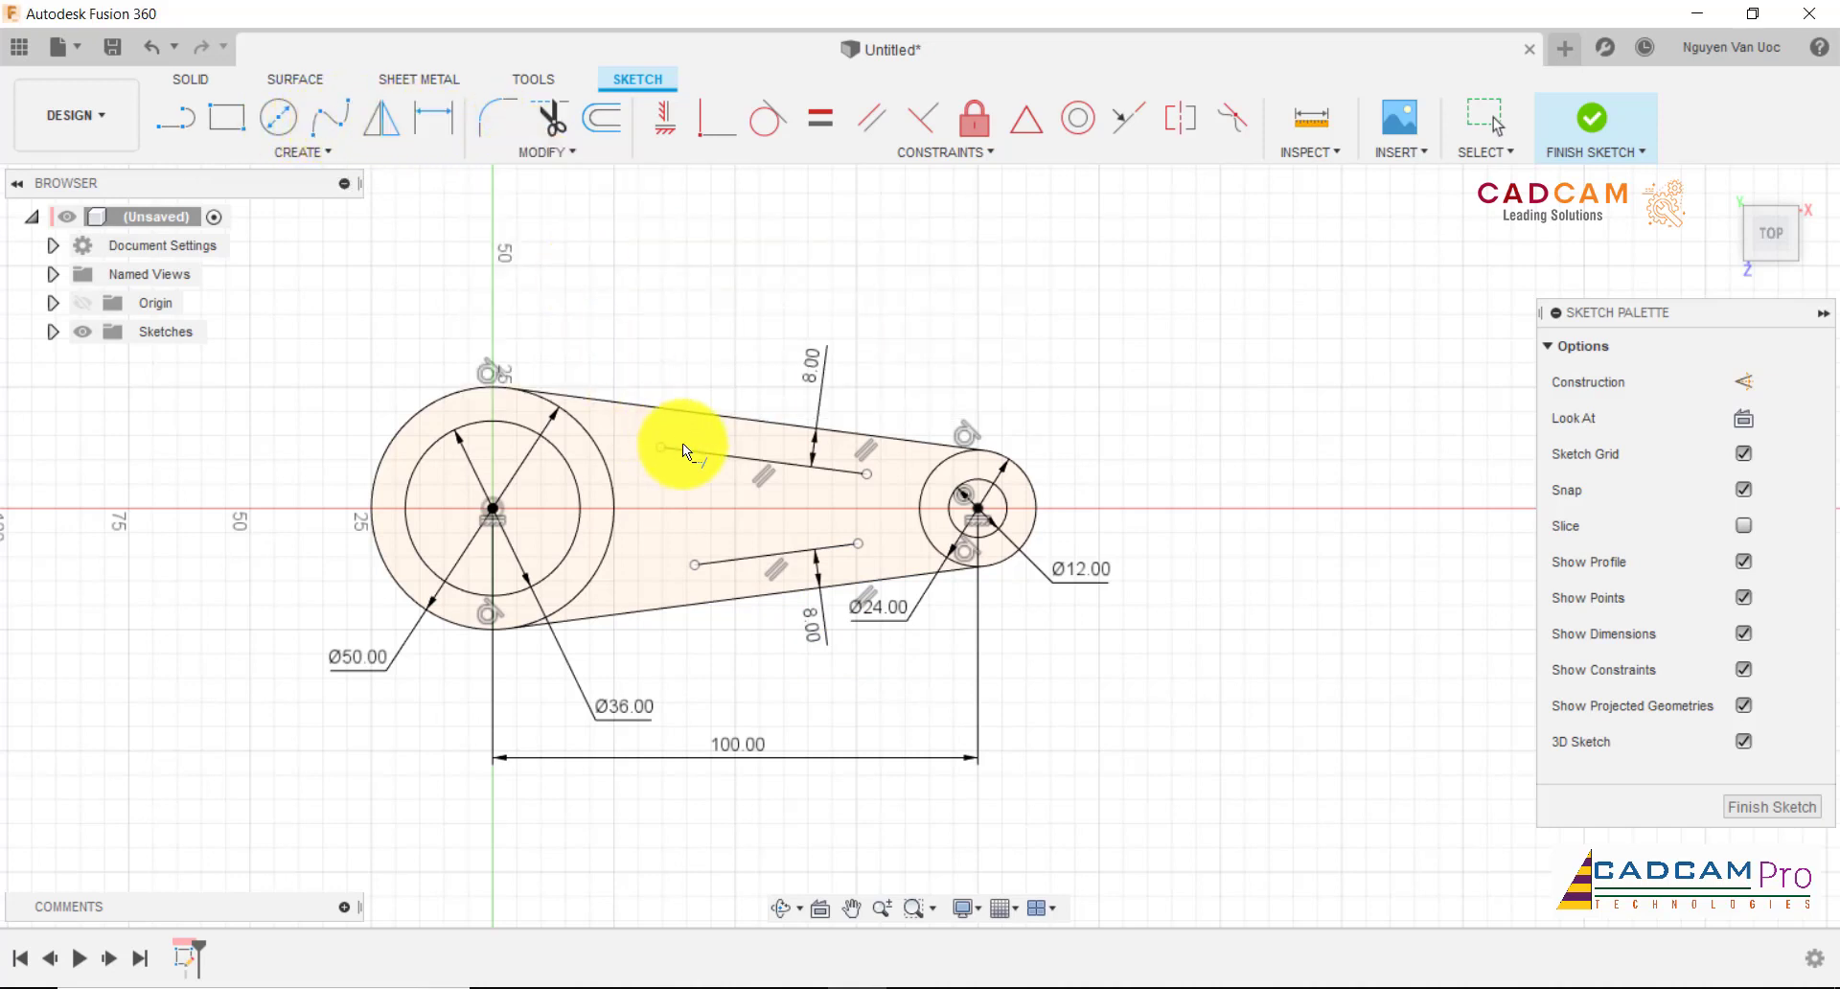
left_click(683, 443)
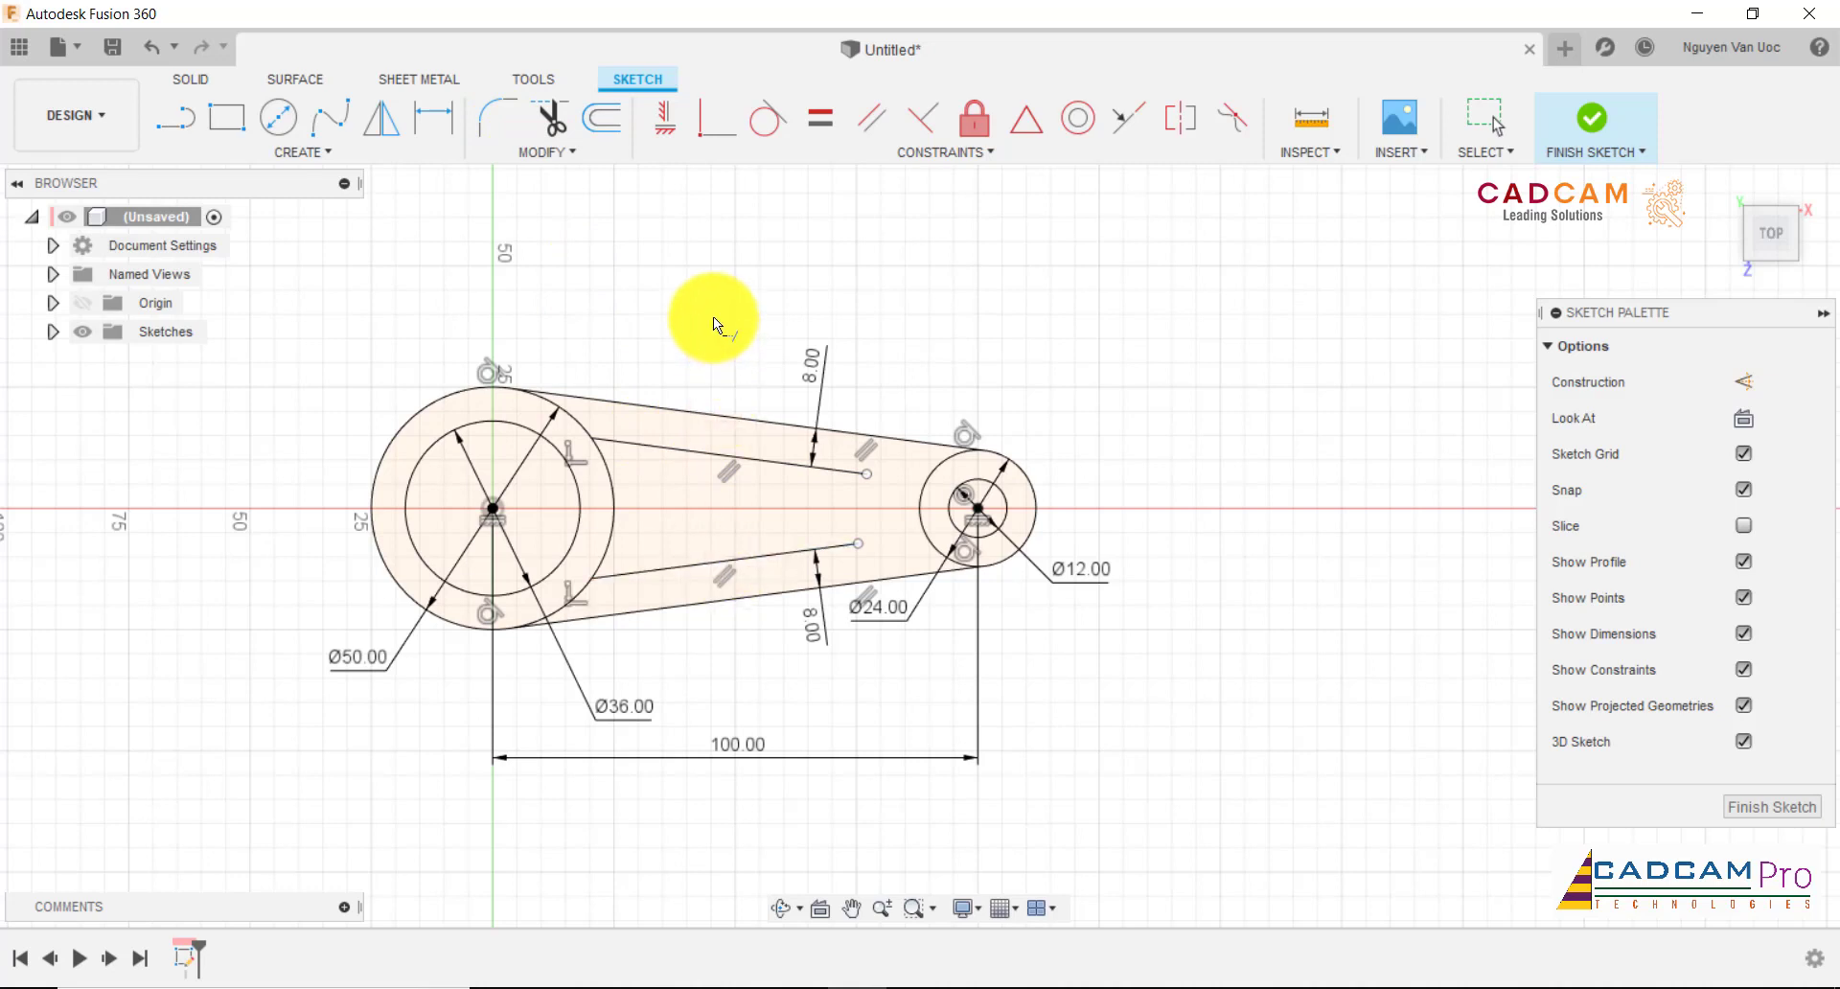
key("Escape")
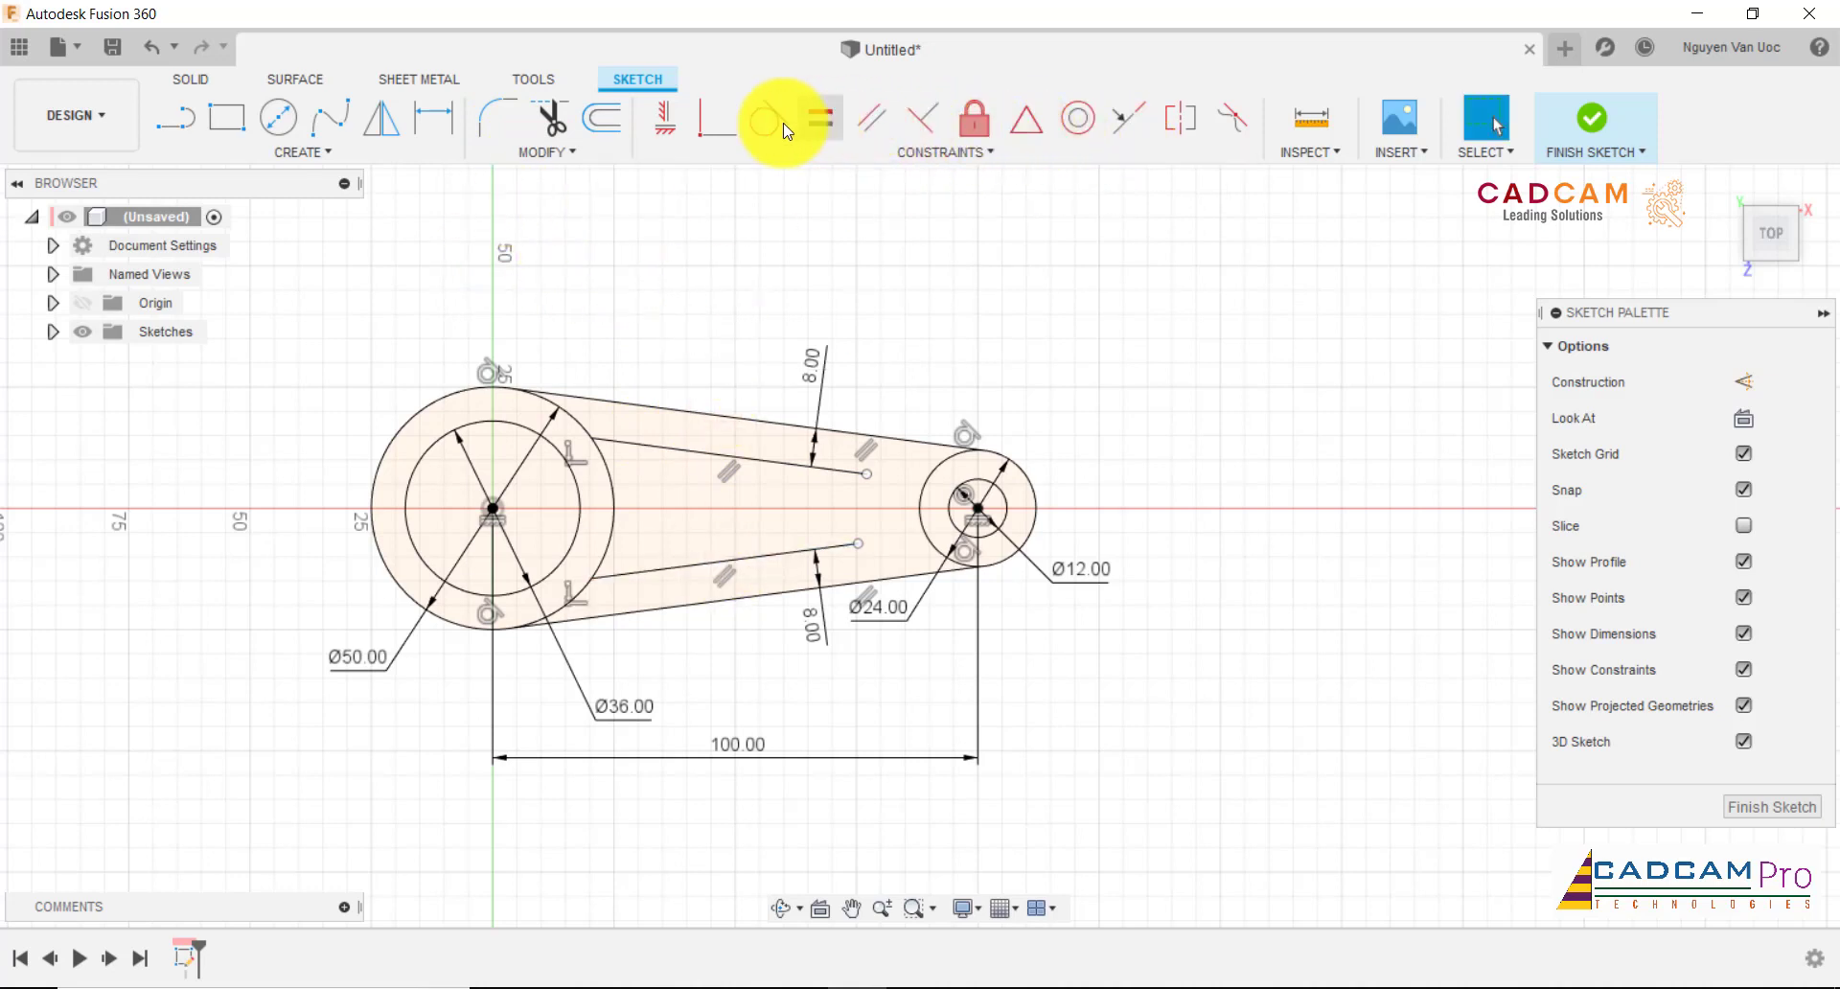
- Align the right endpoints of both inner lines vertically
left_click(665, 118)
left_click(866, 475)
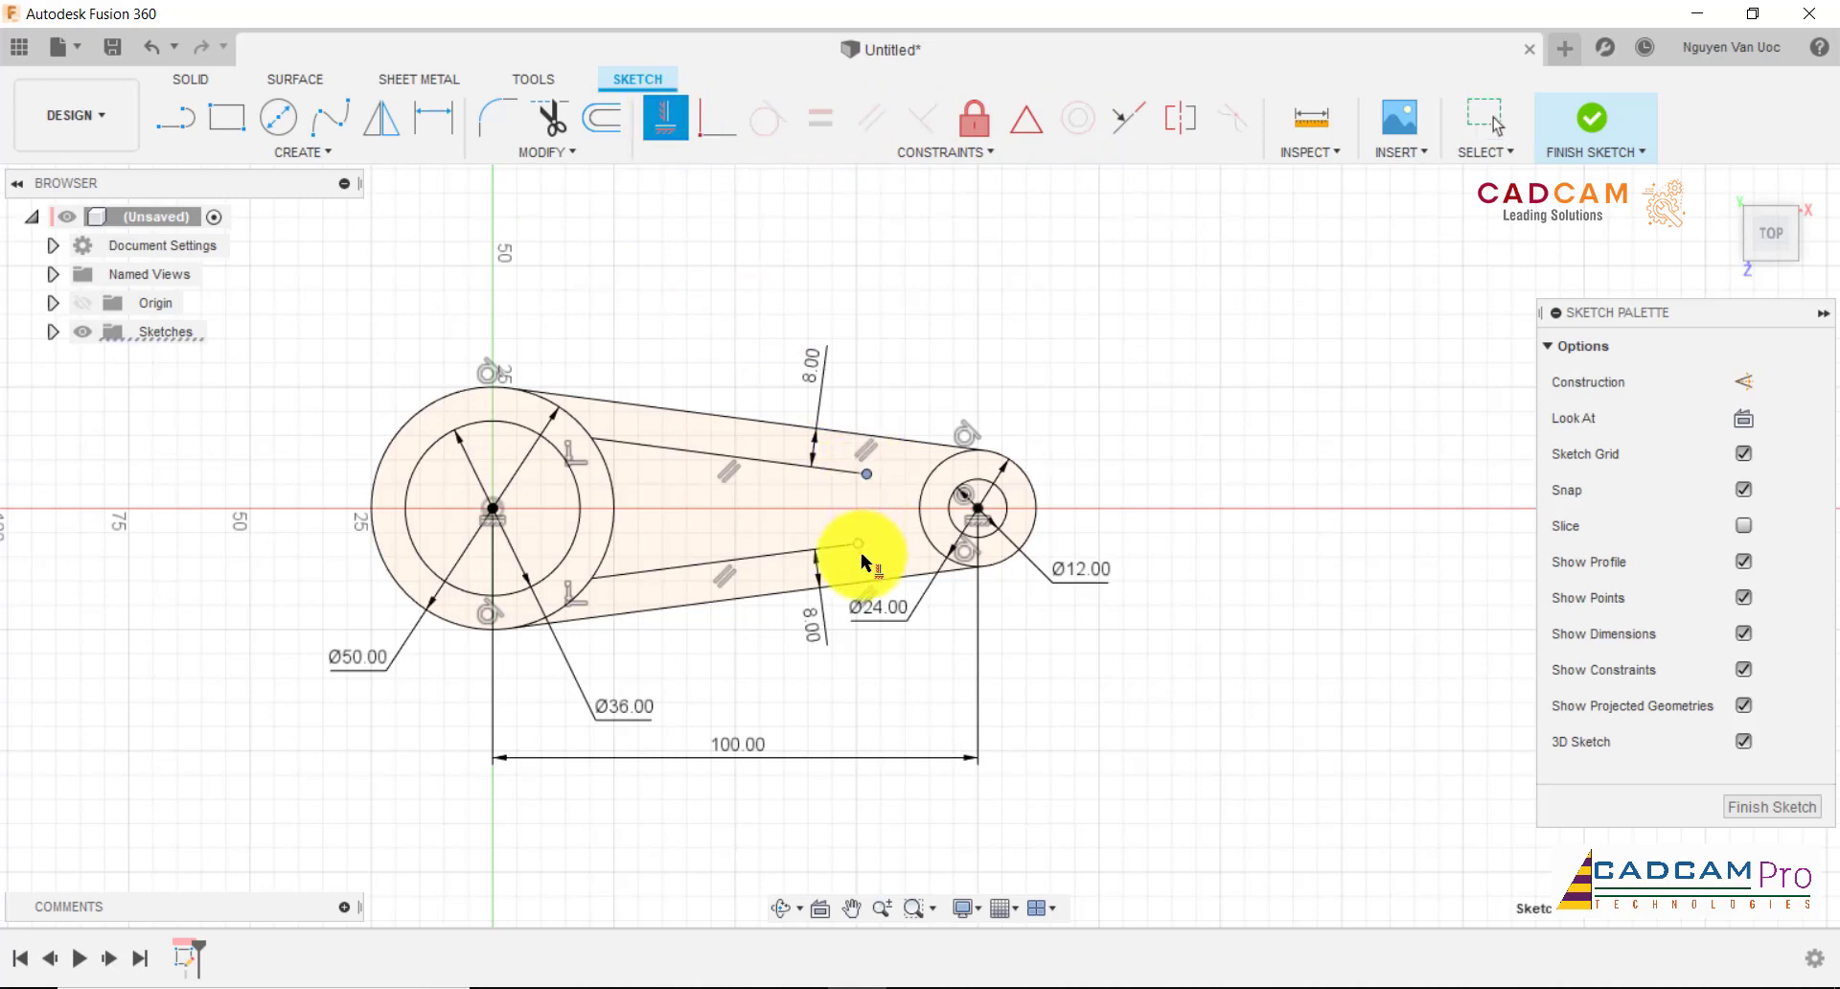
left_click(858, 545)
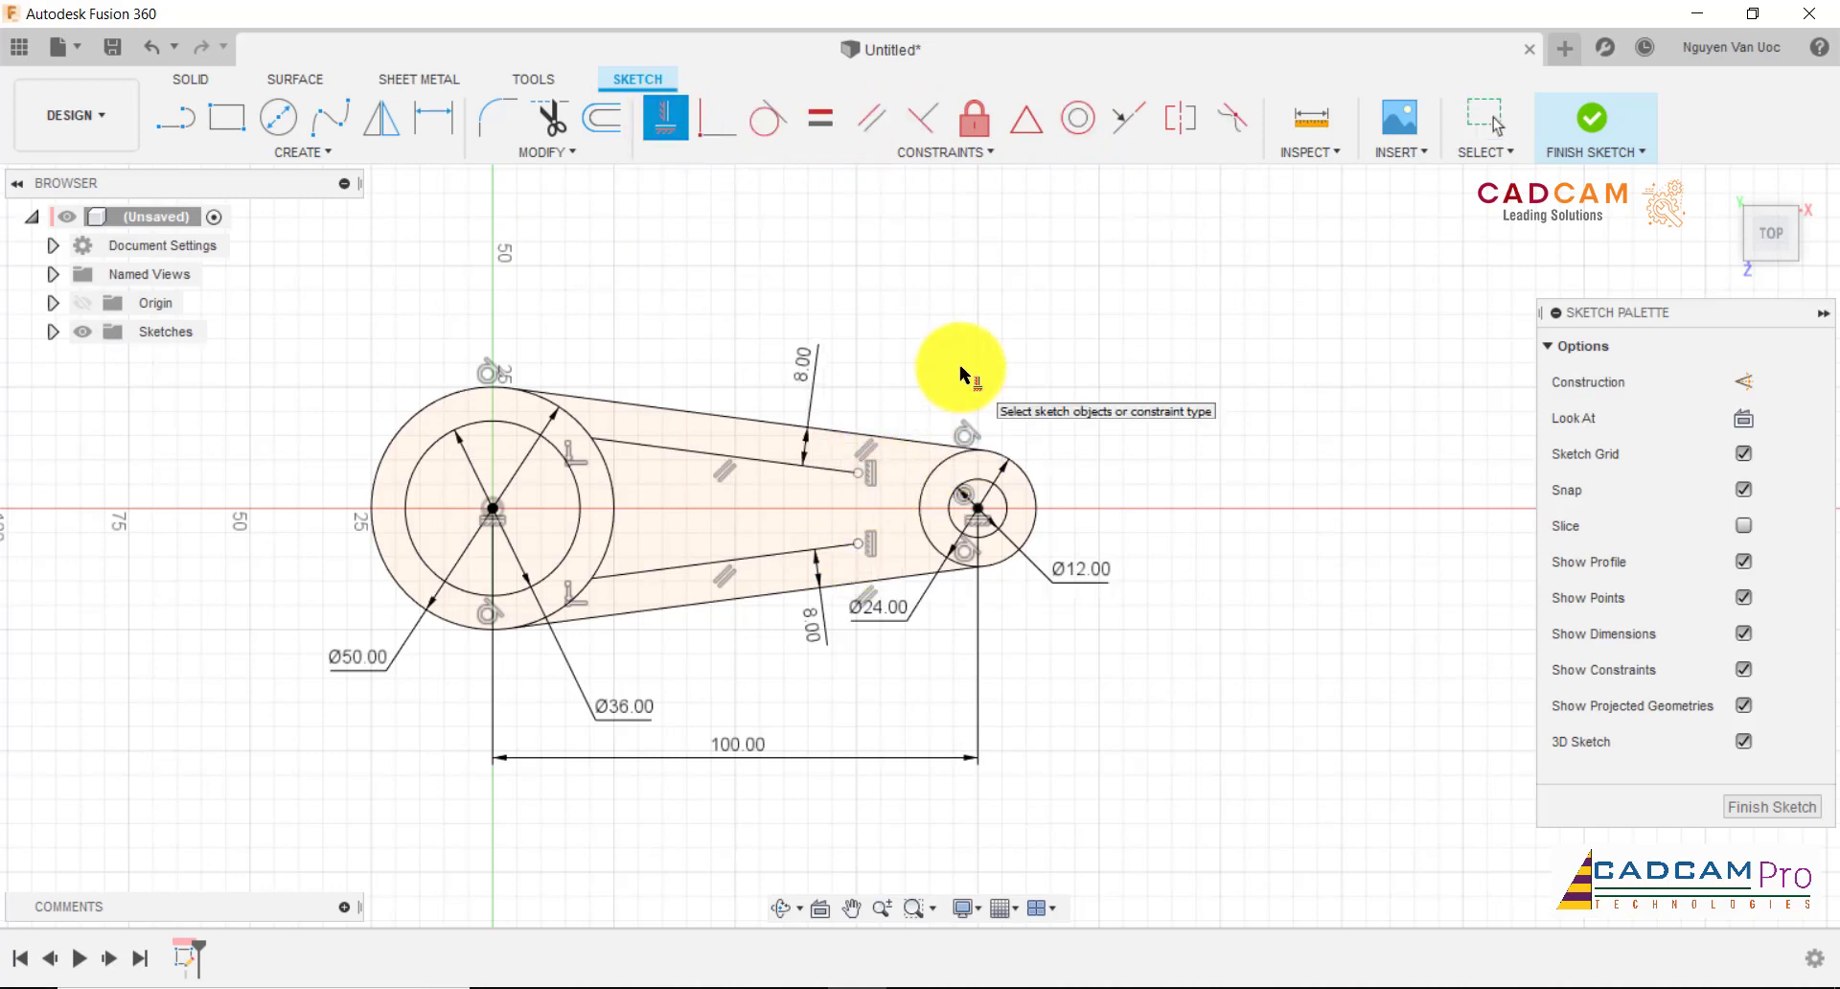
key("Escape")
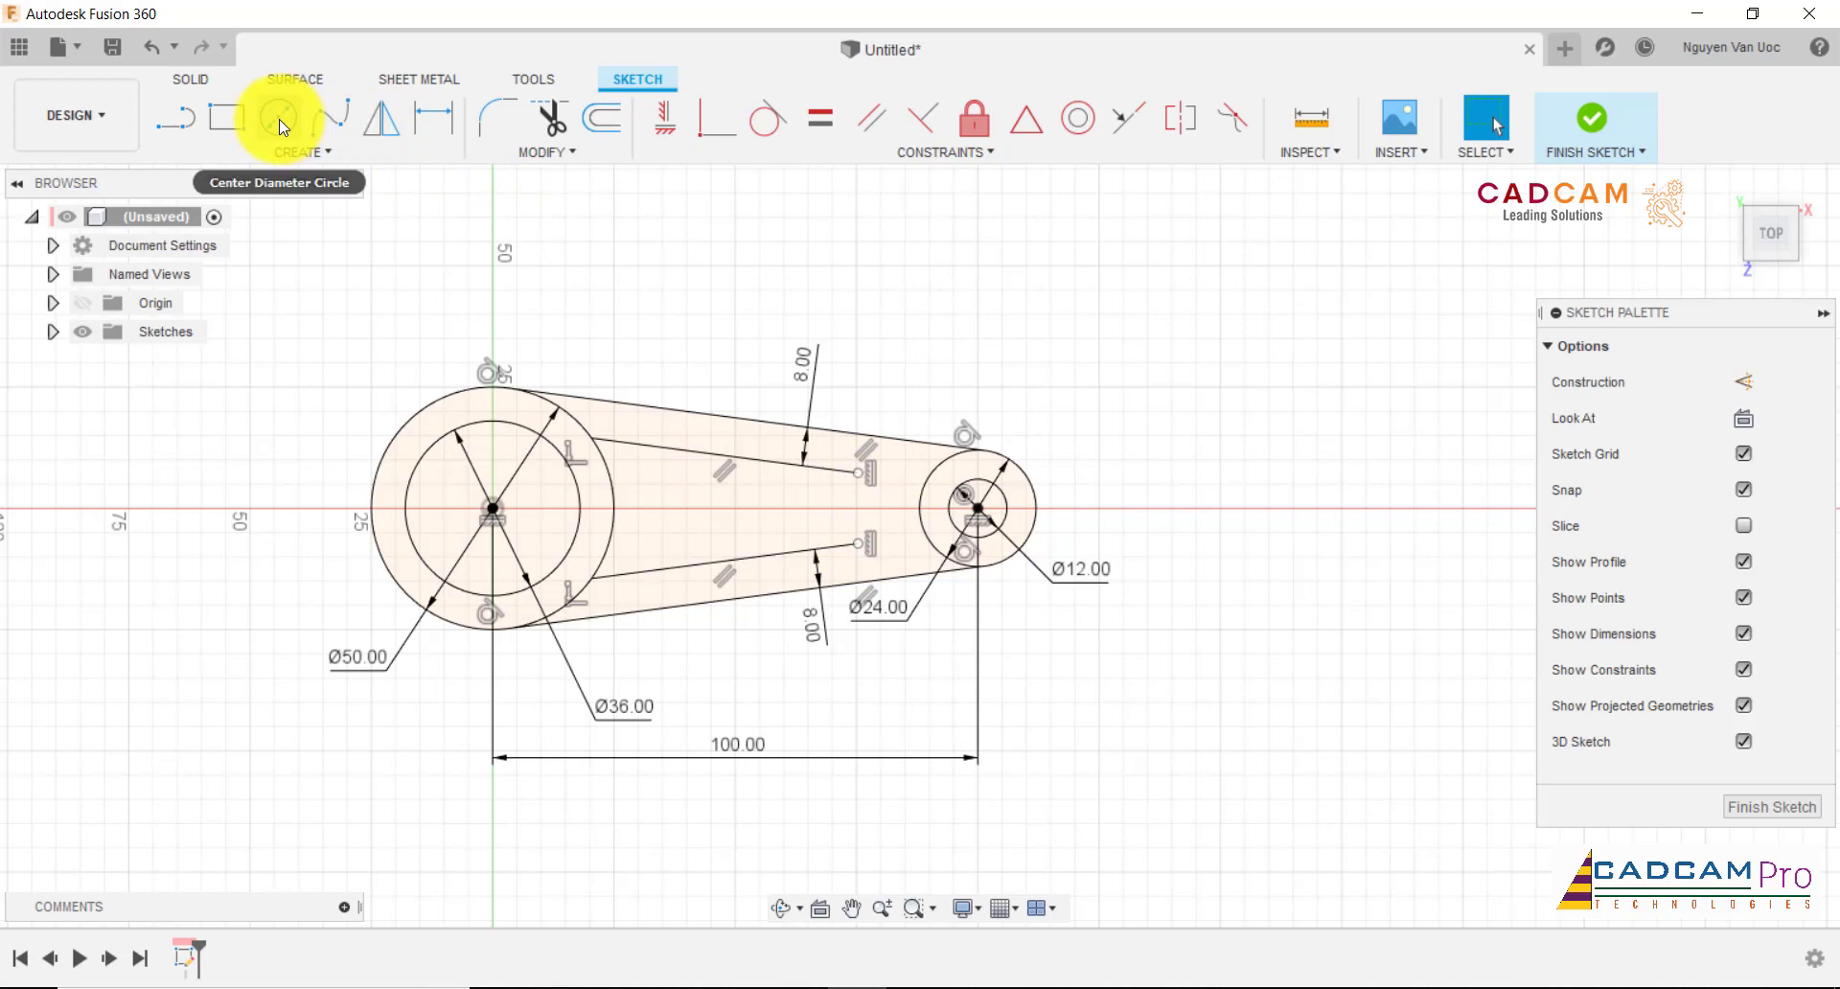
left_click(315, 153)
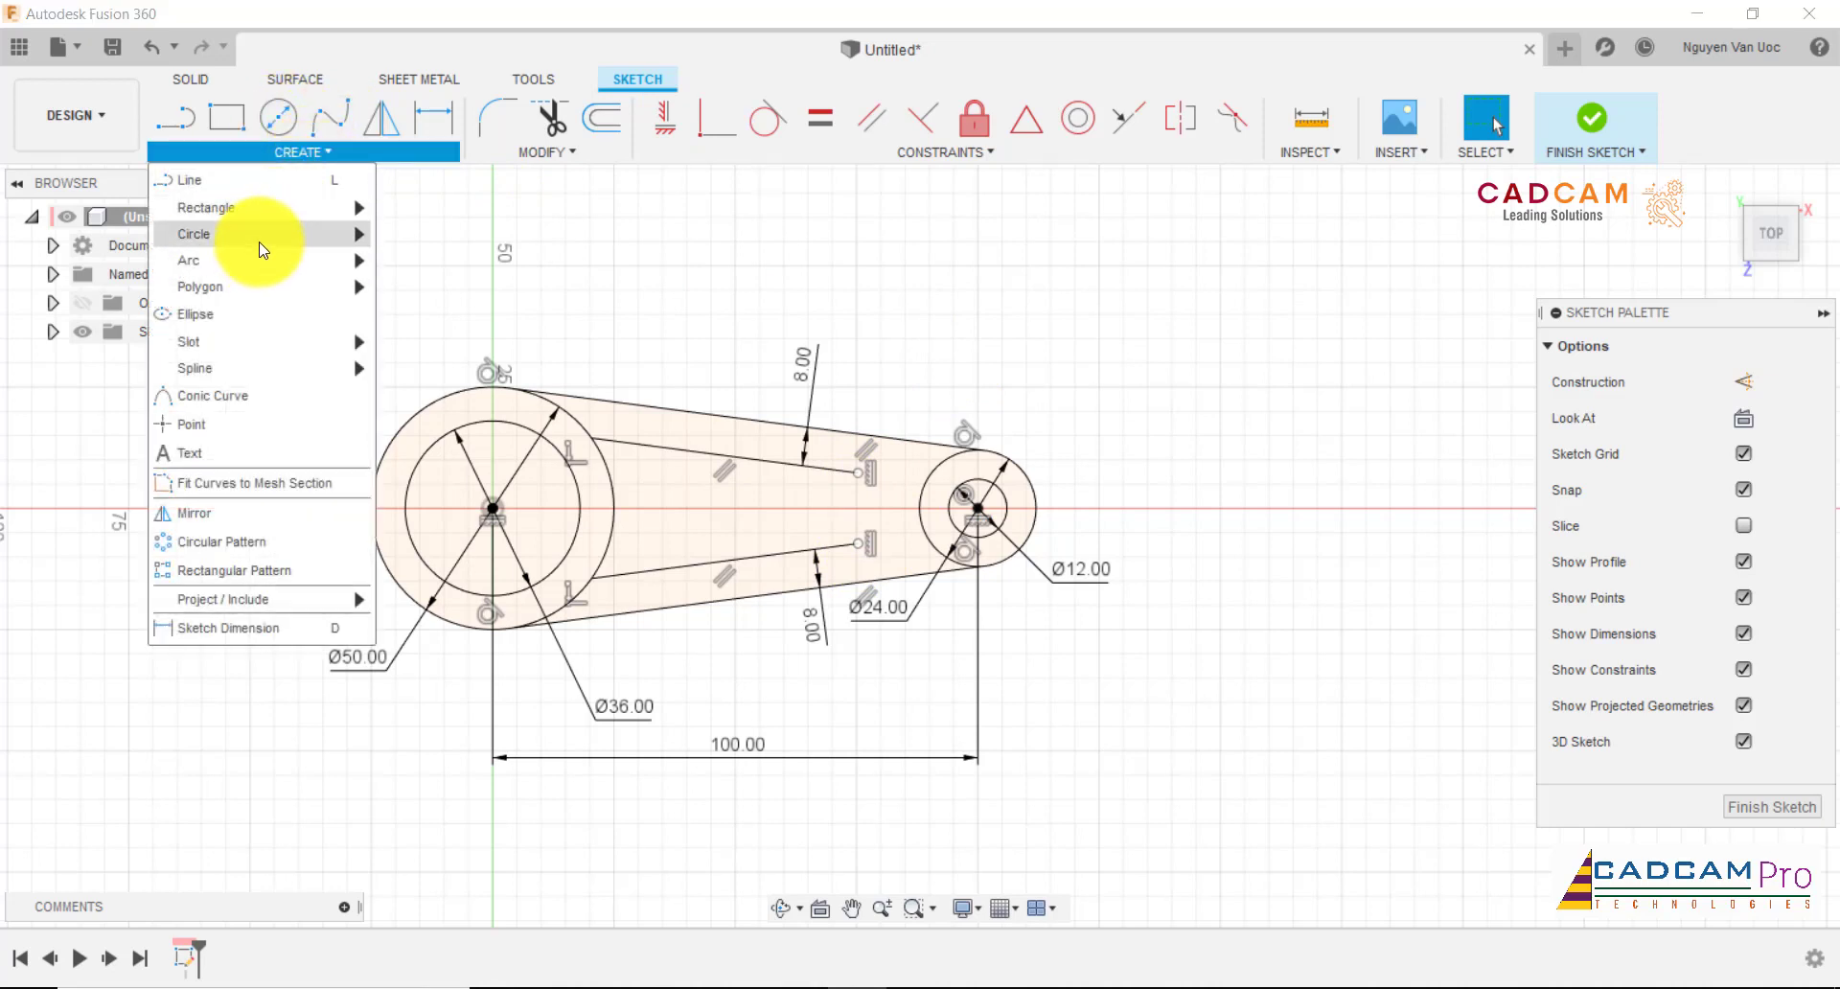
mouse_move(258, 260)
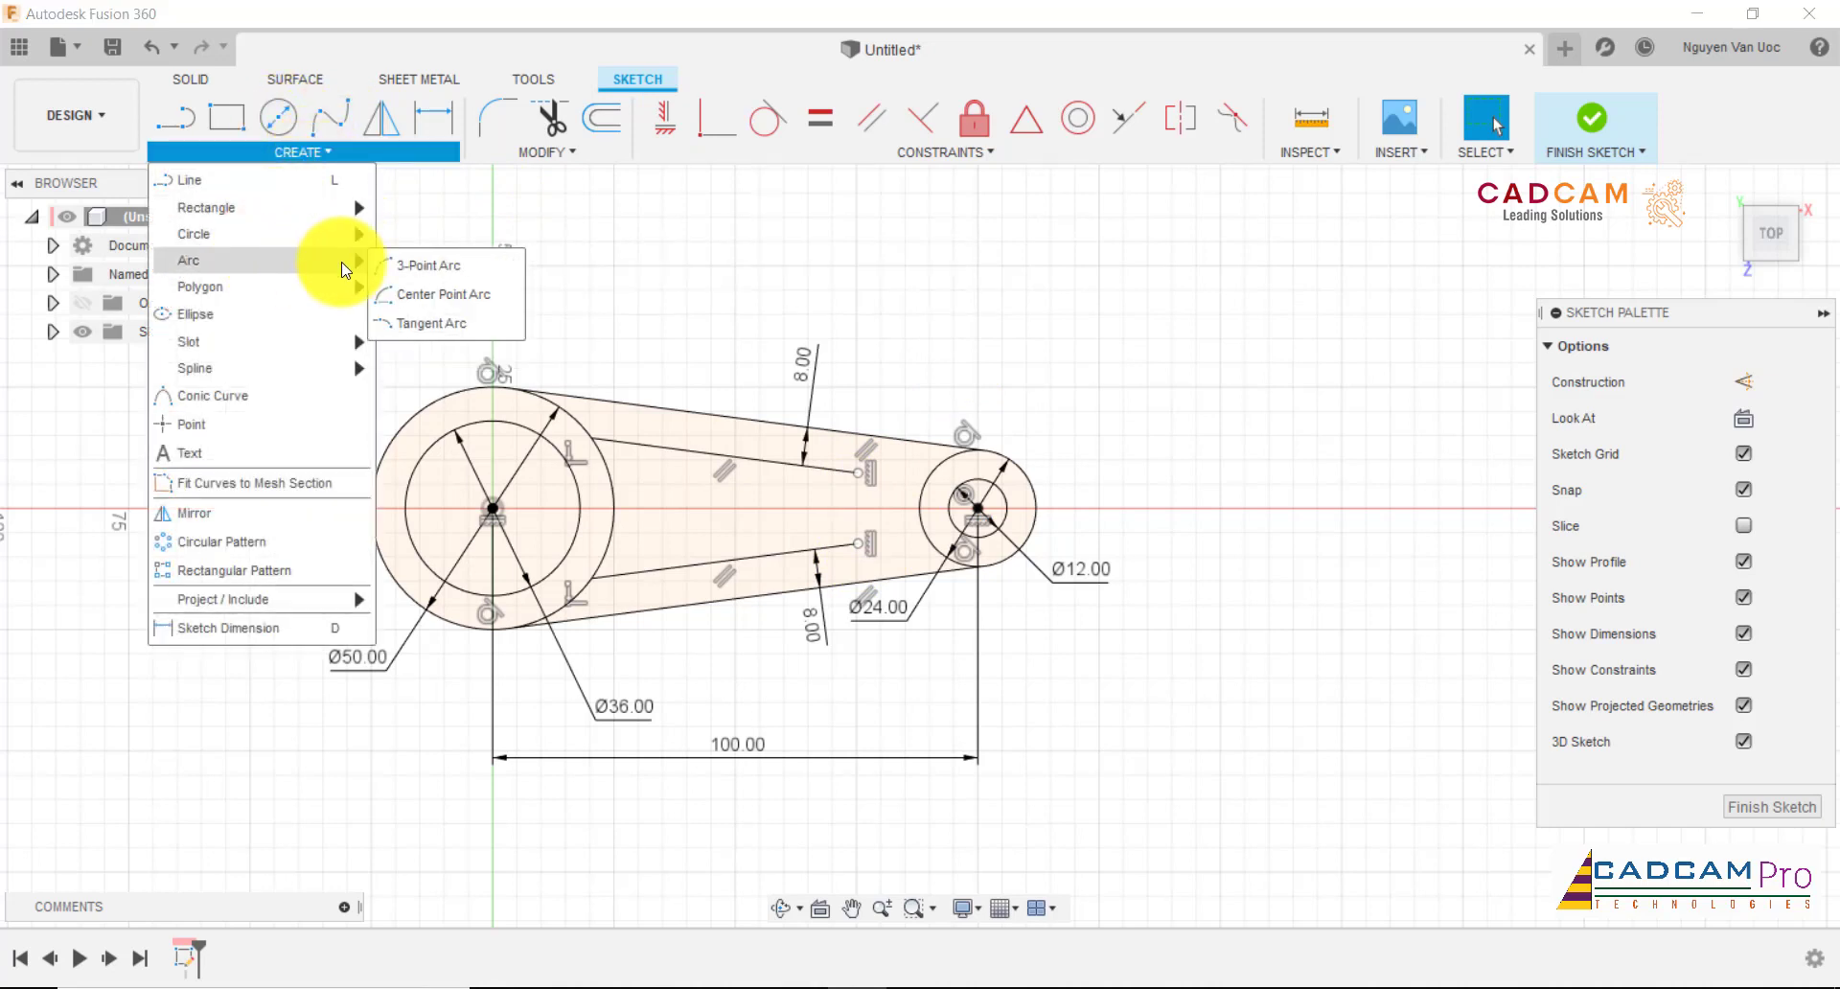
- Close the slot's right end with an arc joining the two inner lines
left_click(429, 265)
scroll(901, 536, "up", 2)
scroll(901, 508, "up", 3)
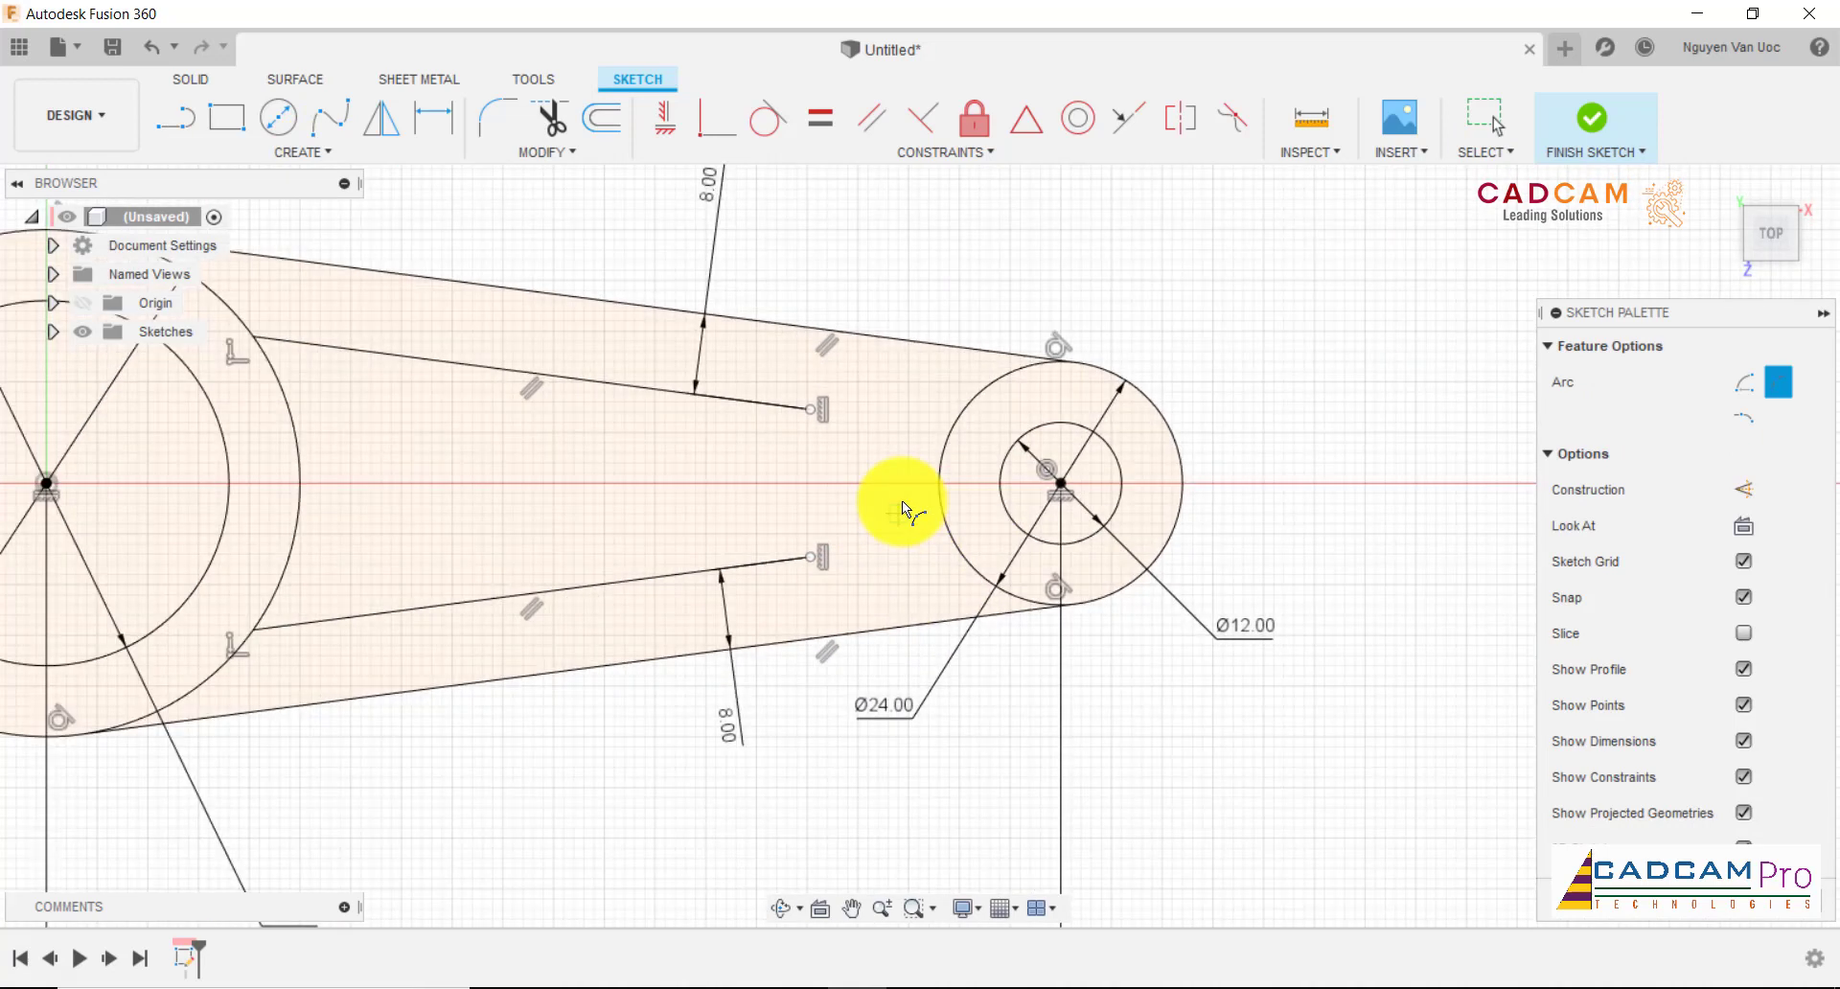
left_click(814, 410)
left_click(813, 557)
left_click(844, 477)
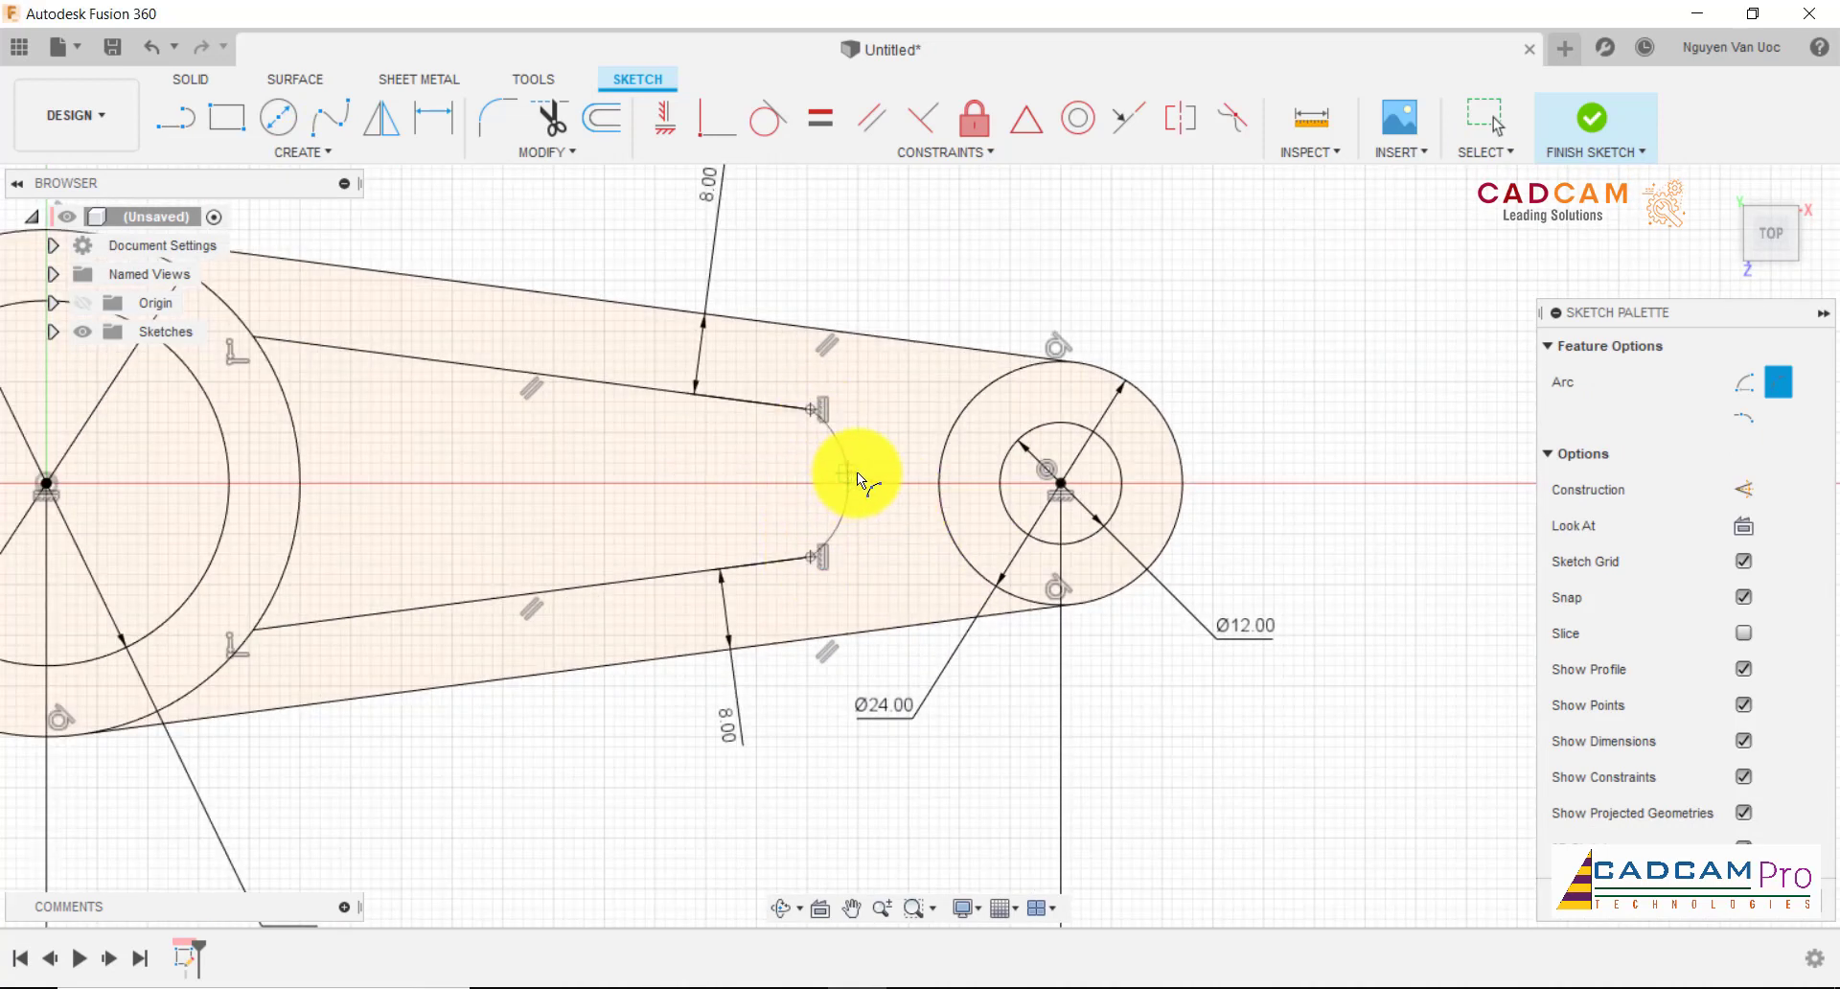
left_click(877, 474)
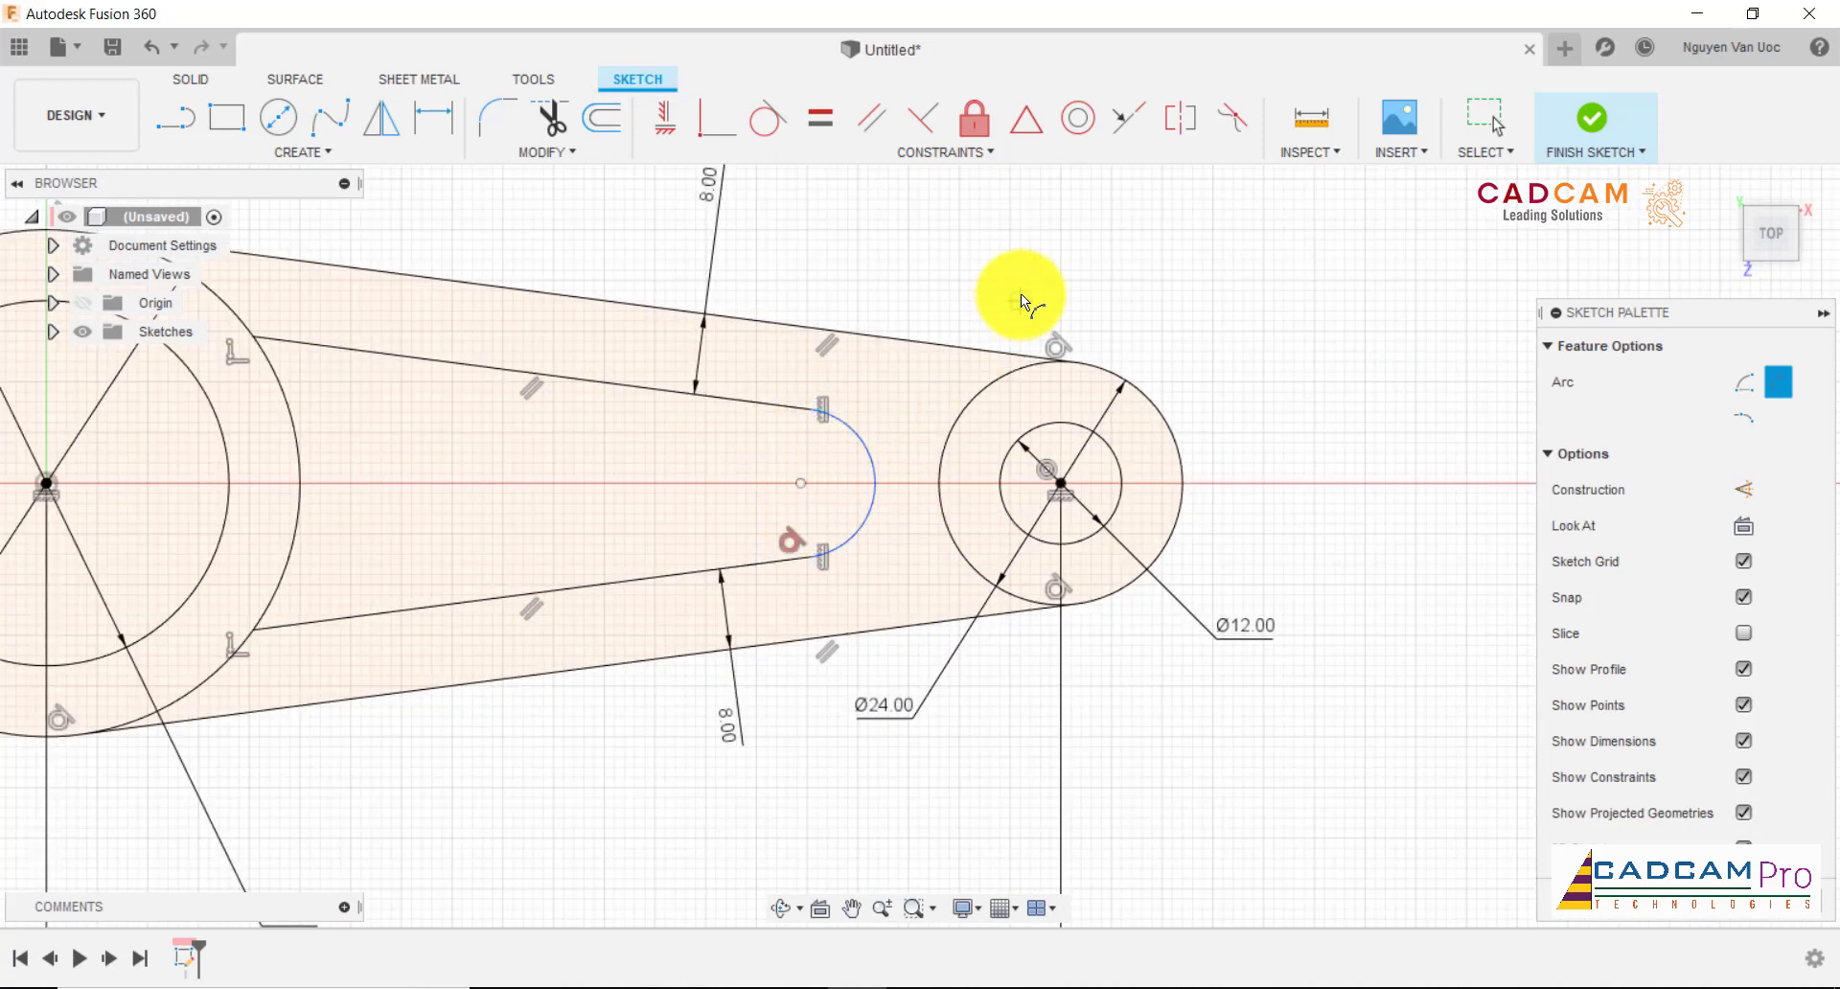
key("Escape")
scroll(909, 537, "down", 2)
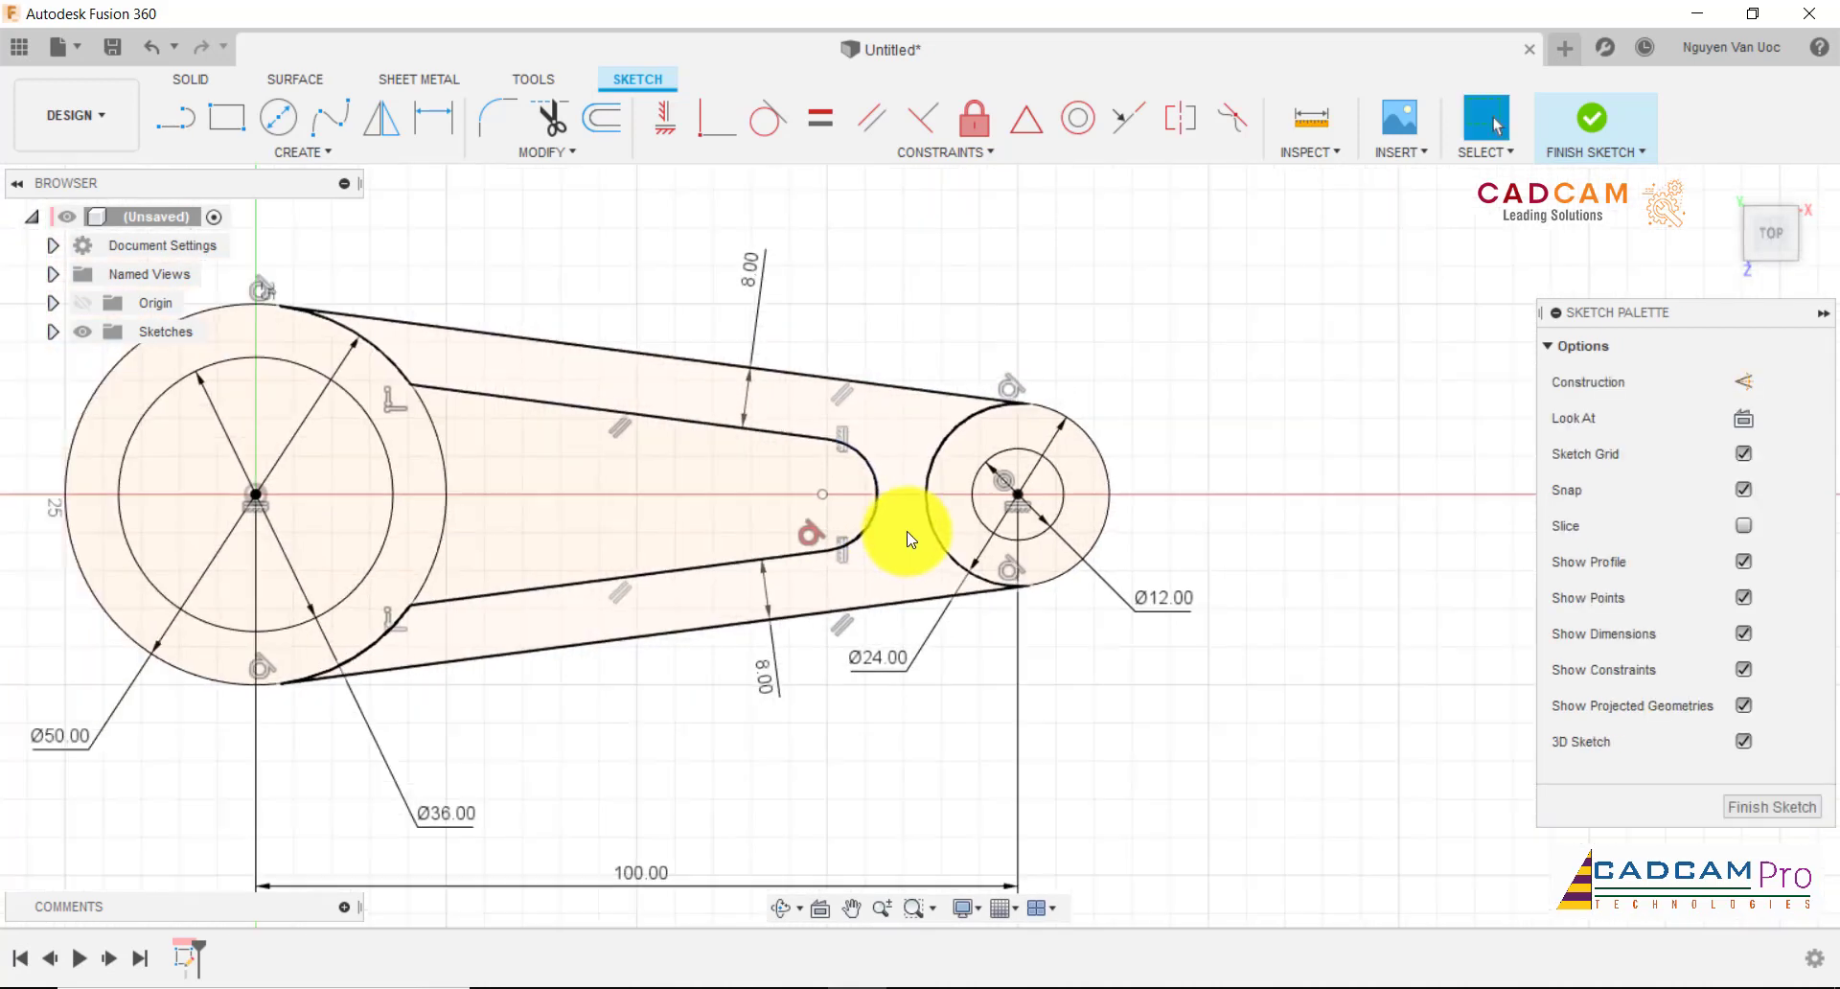
scroll(910, 538, "down", 2)
scroll(945, 364, "up", 1)
scroll(946, 518, "up", 2)
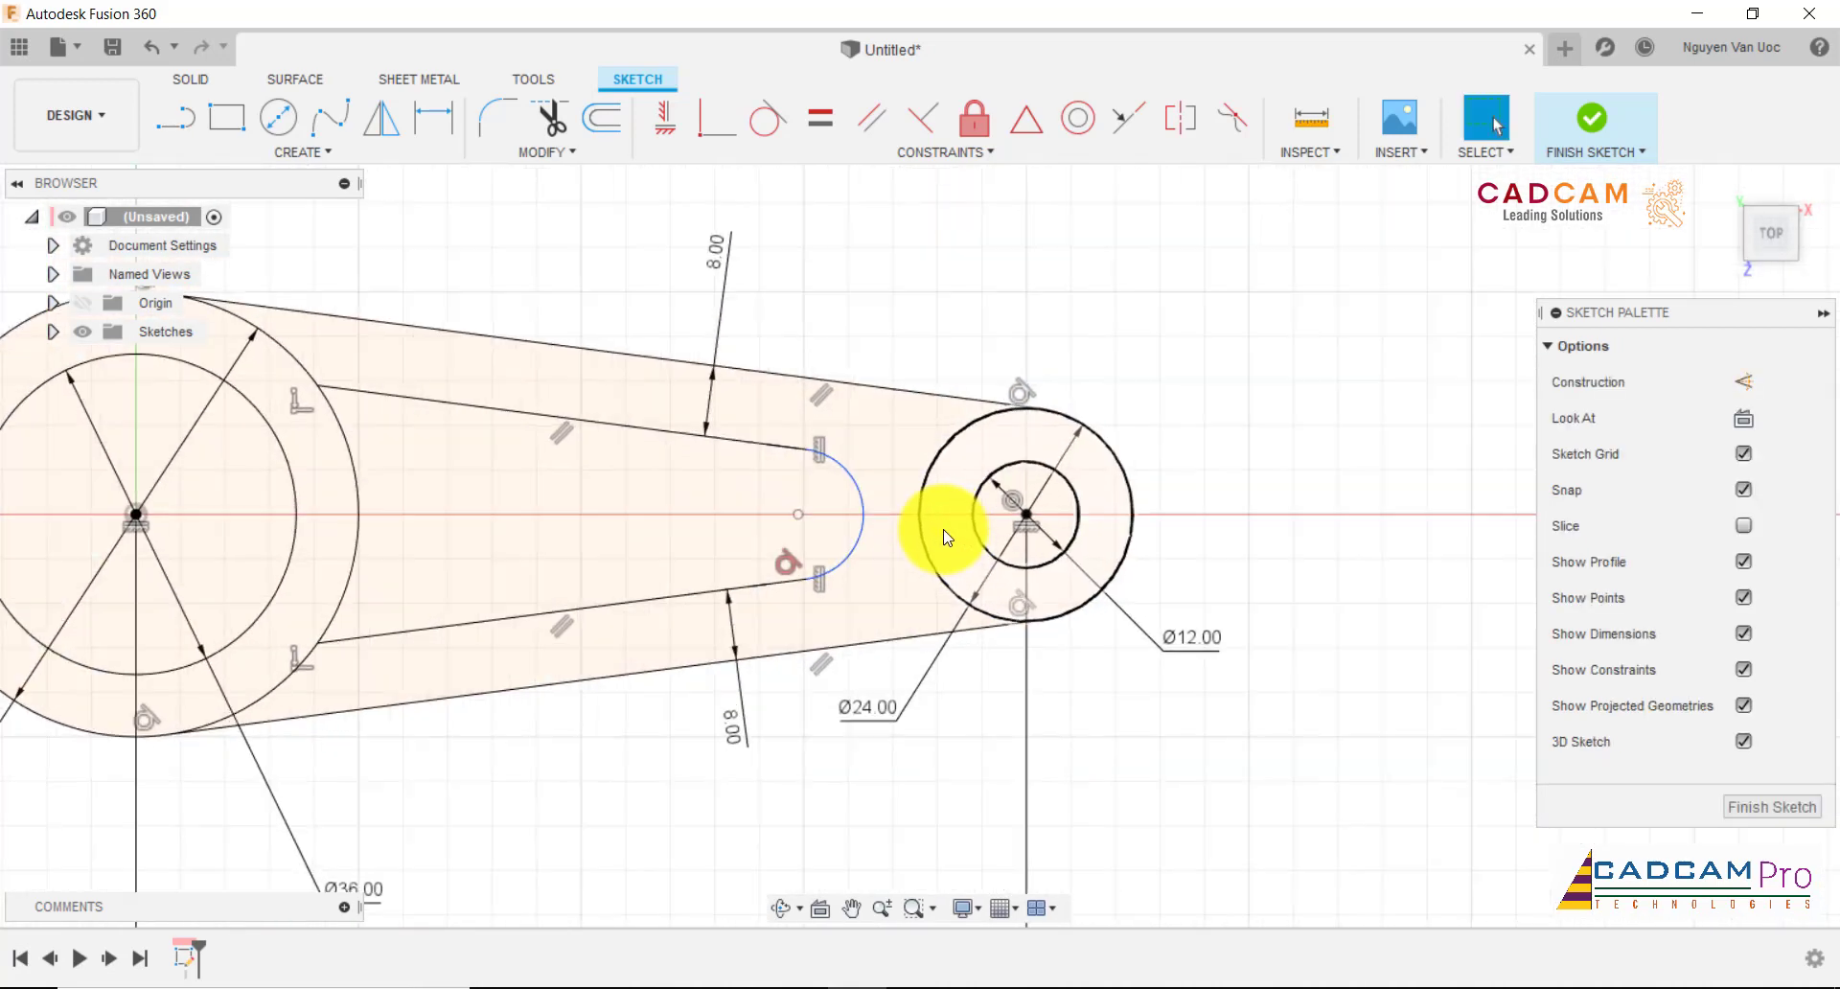
scroll(944, 533, "up", 1)
- Draw a 20 mm line leftward from the small circle's centre
left_click(176, 117)
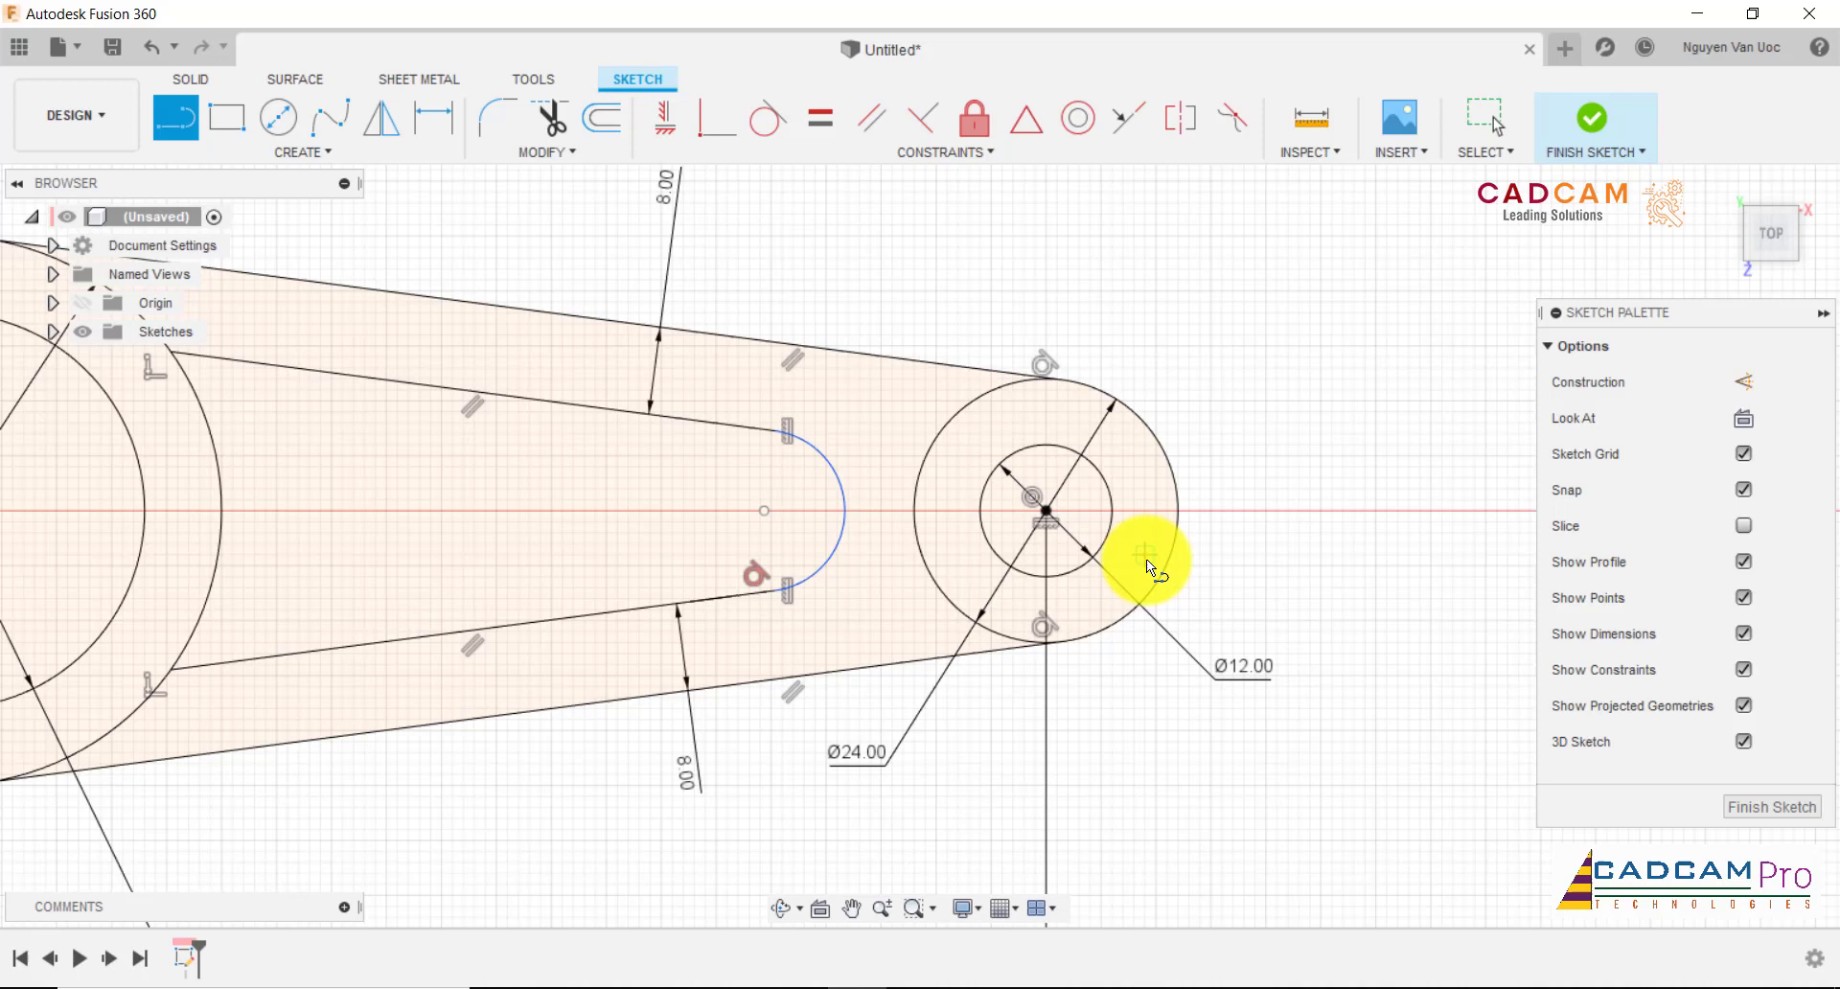
left_click(1051, 507)
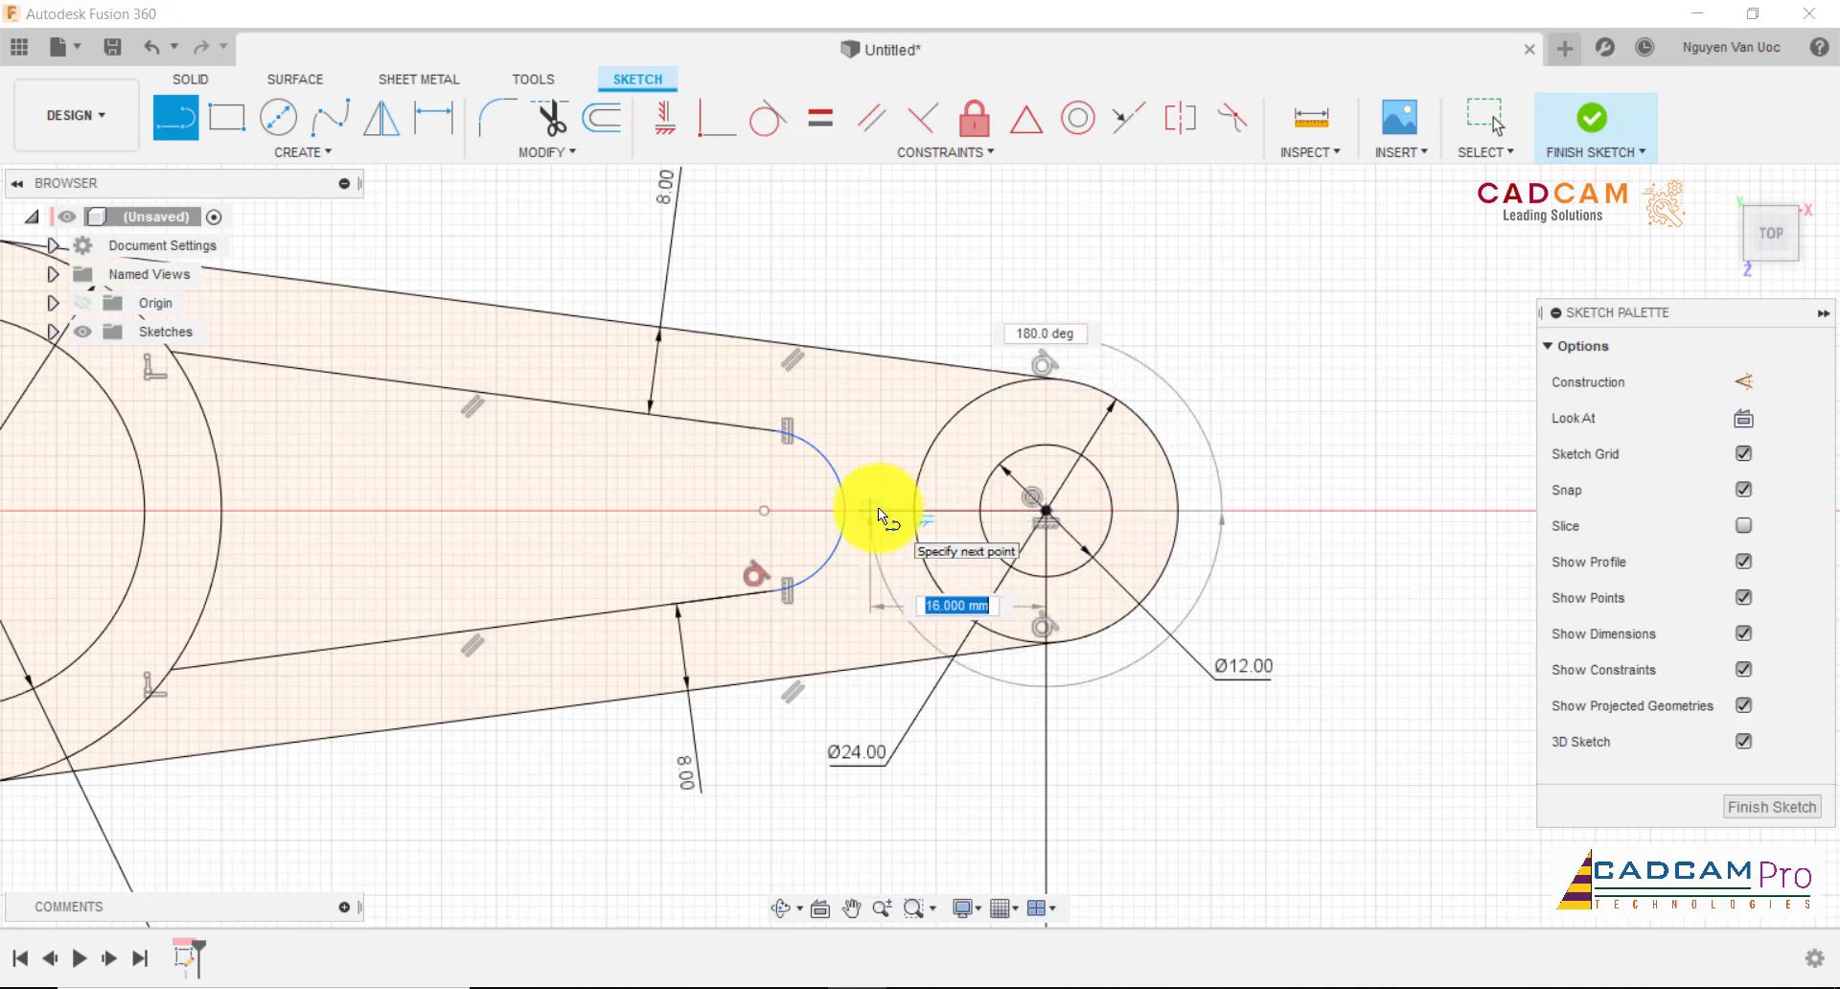
left_click(878, 508)
left_click(433, 117)
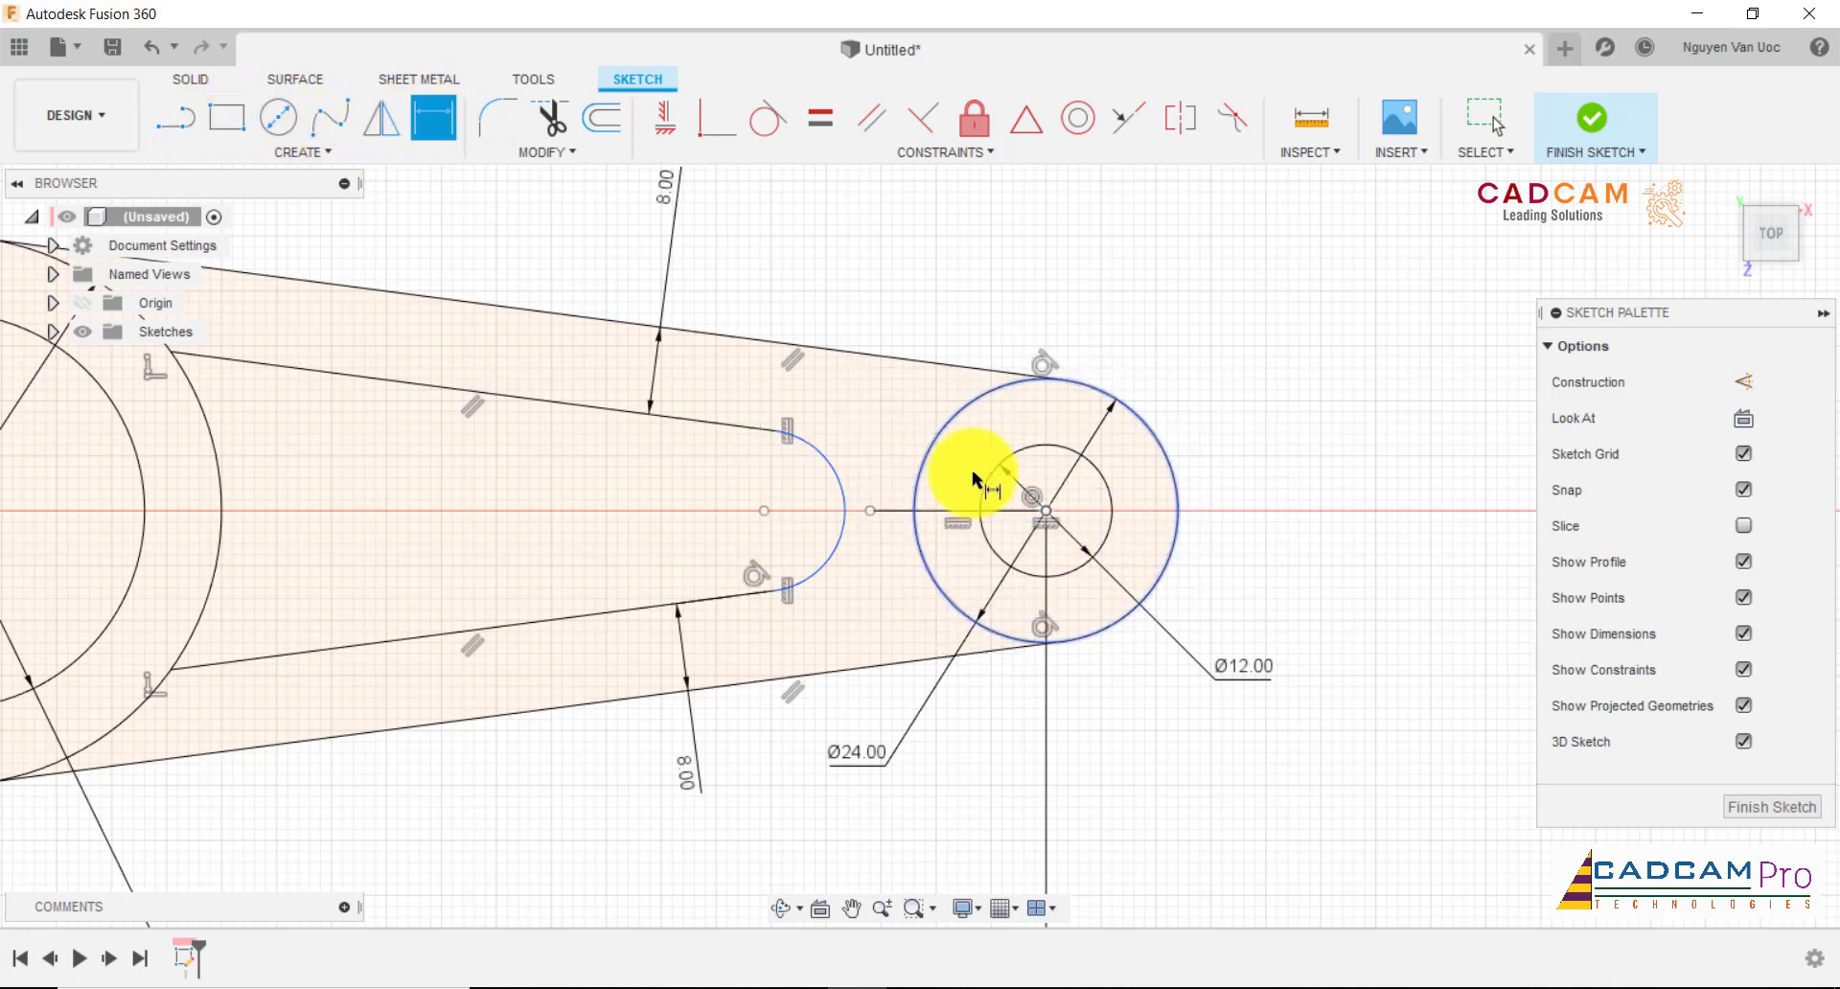
left_click(945, 510)
left_click(973, 312)
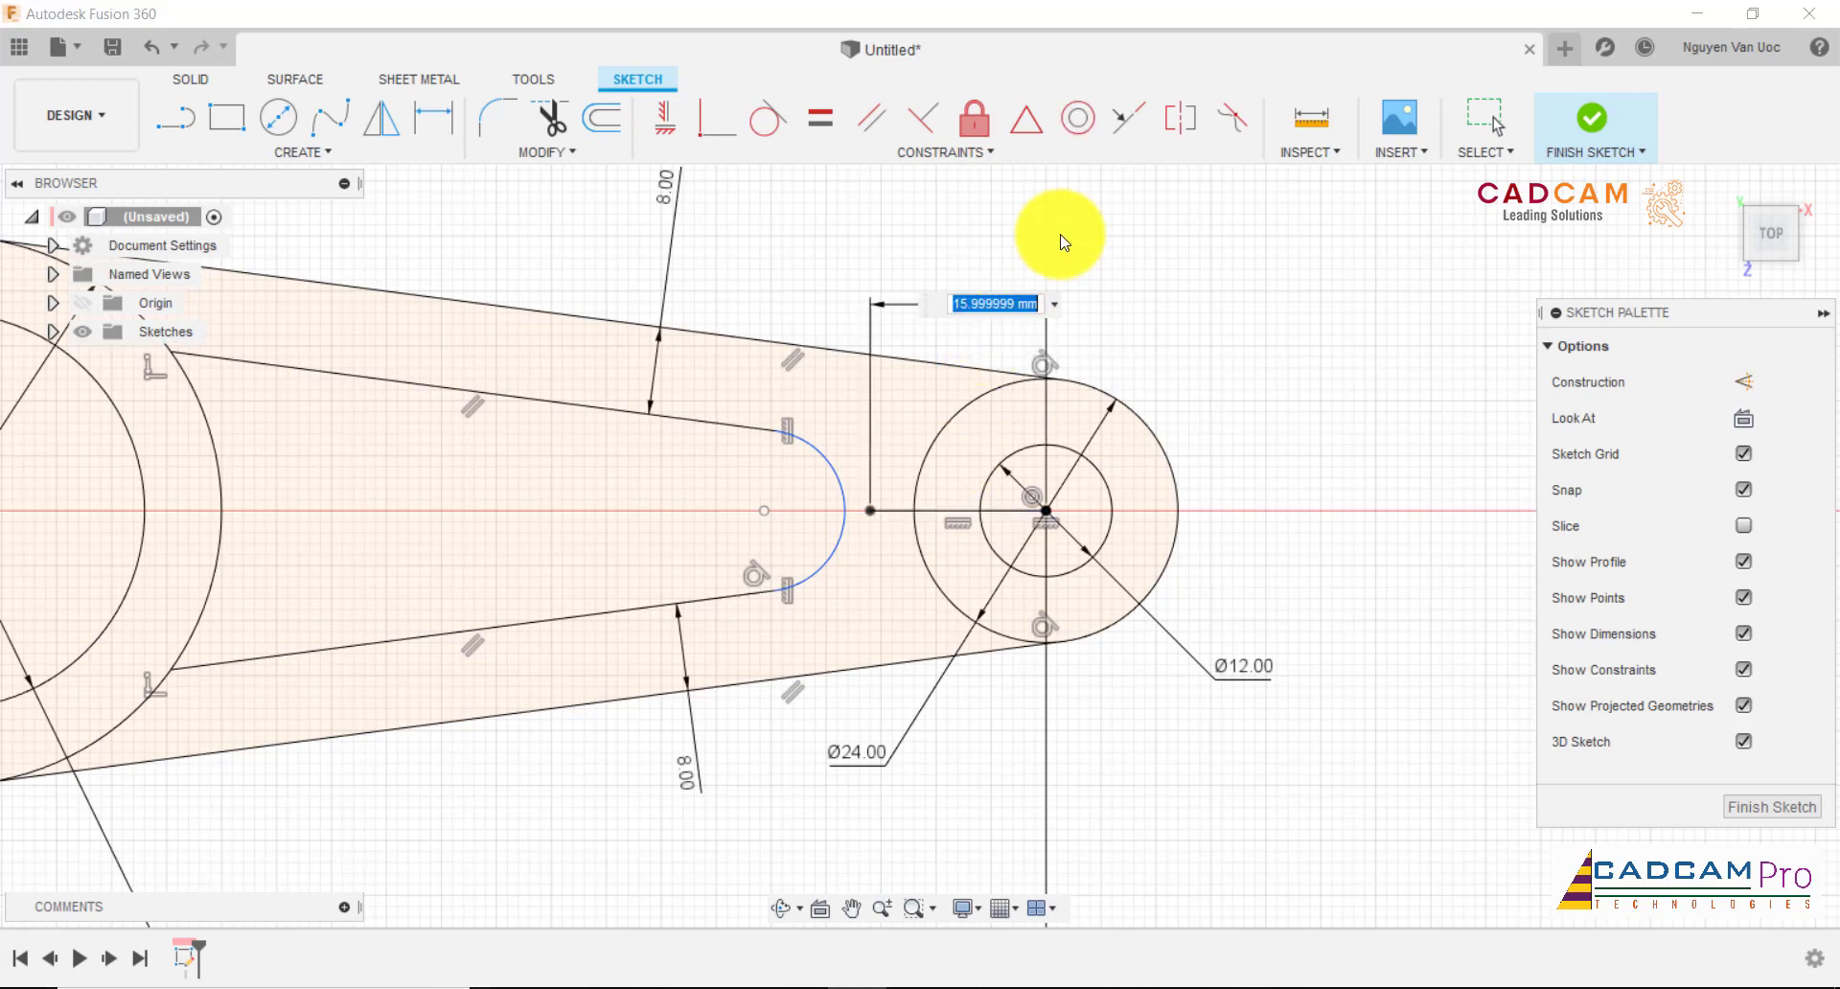
type("0")
key("Return")
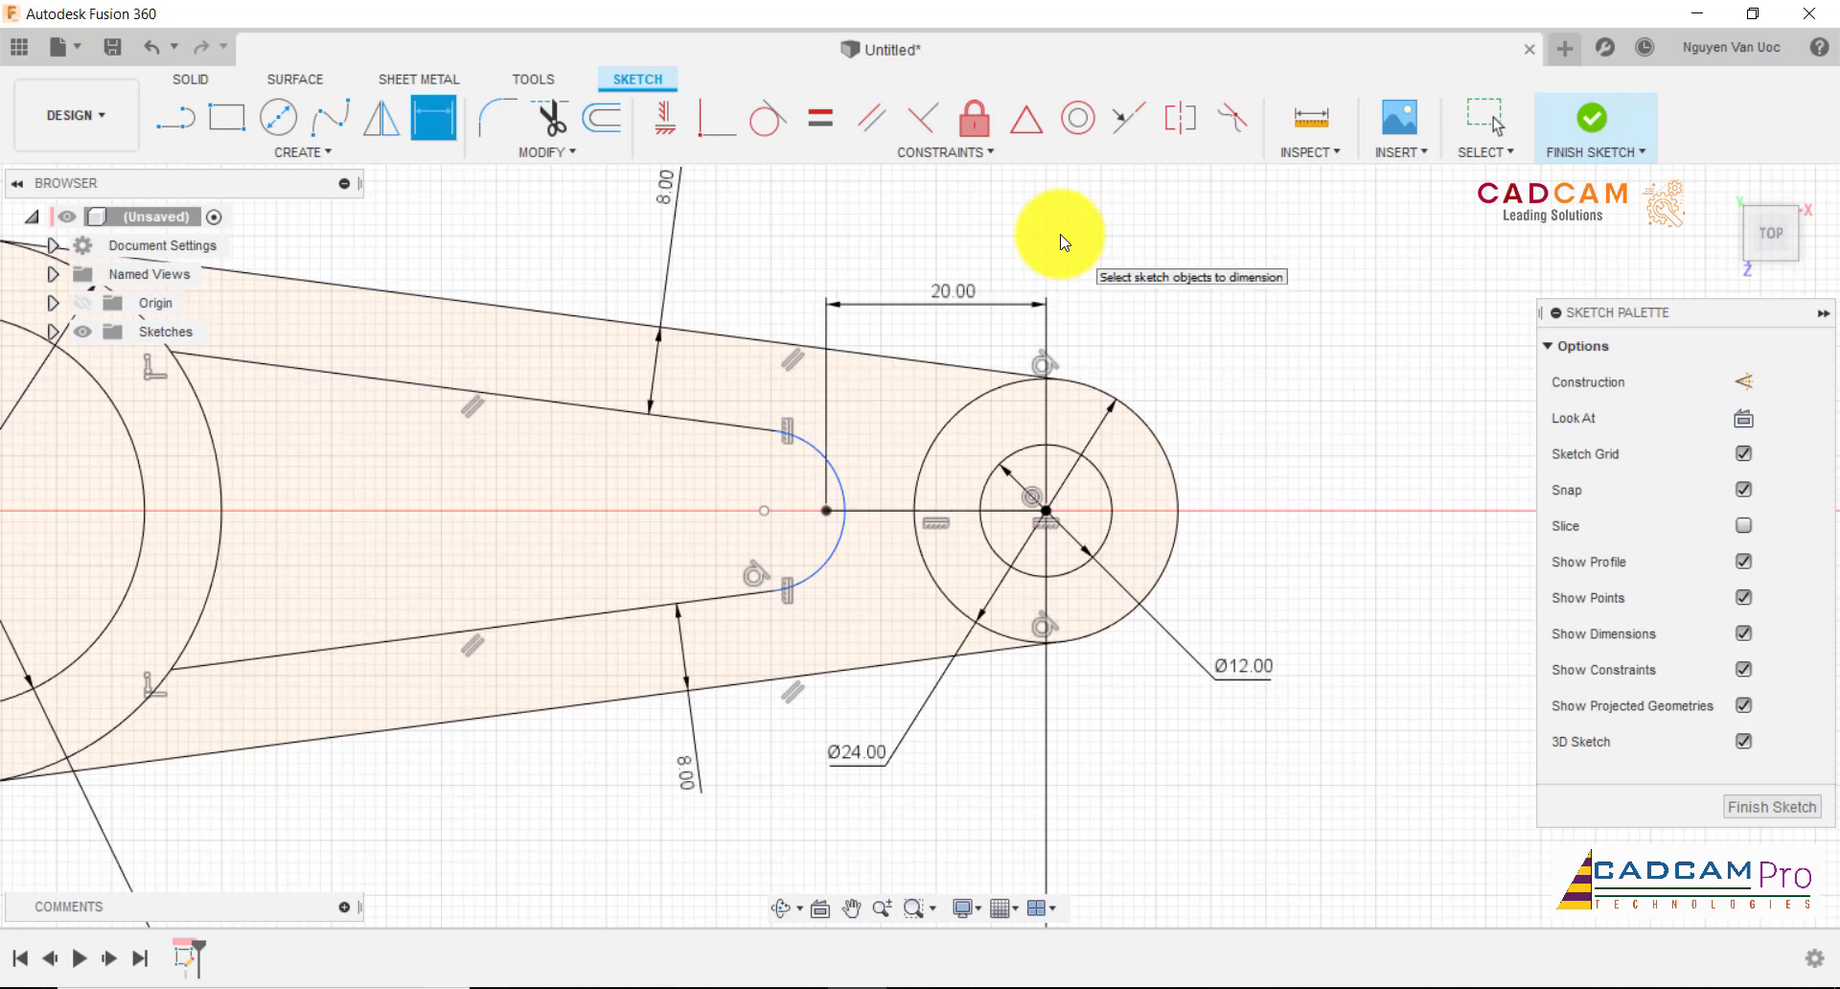
key("Escape")
- Make the 20 mm line construction geometry and attach the slot arc to its end
left_click(895, 510)
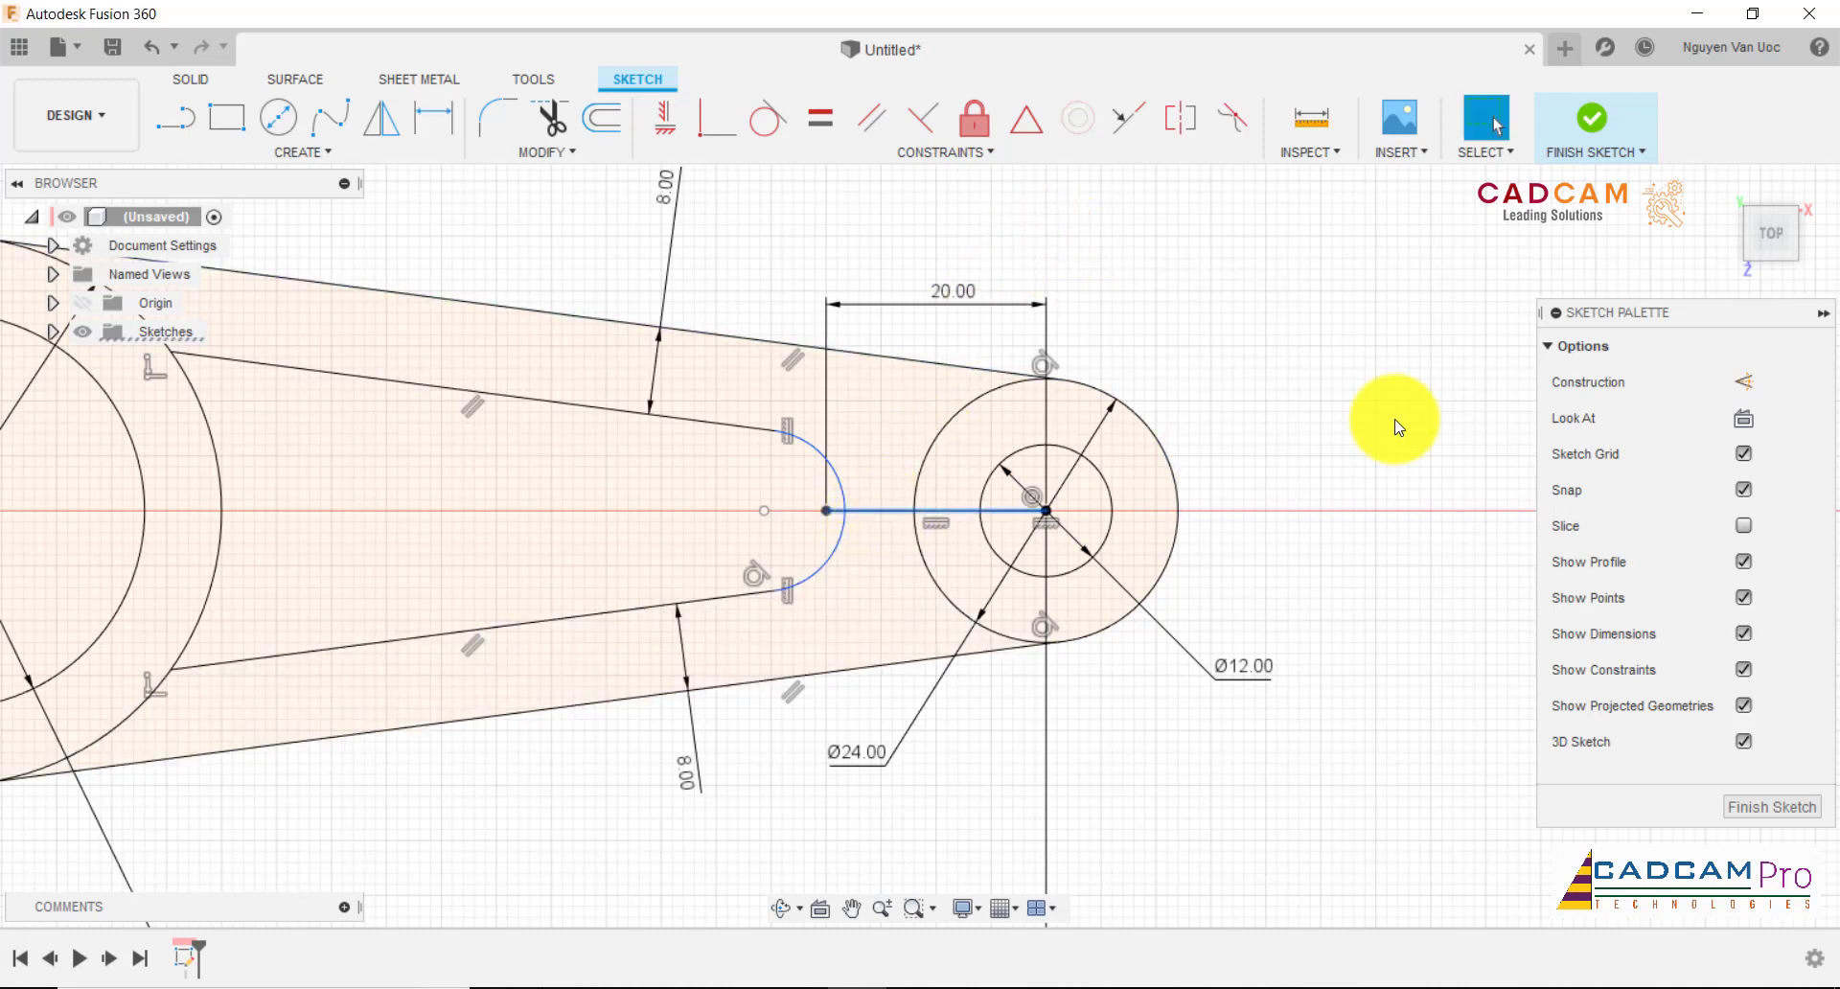
right_click(1236, 411)
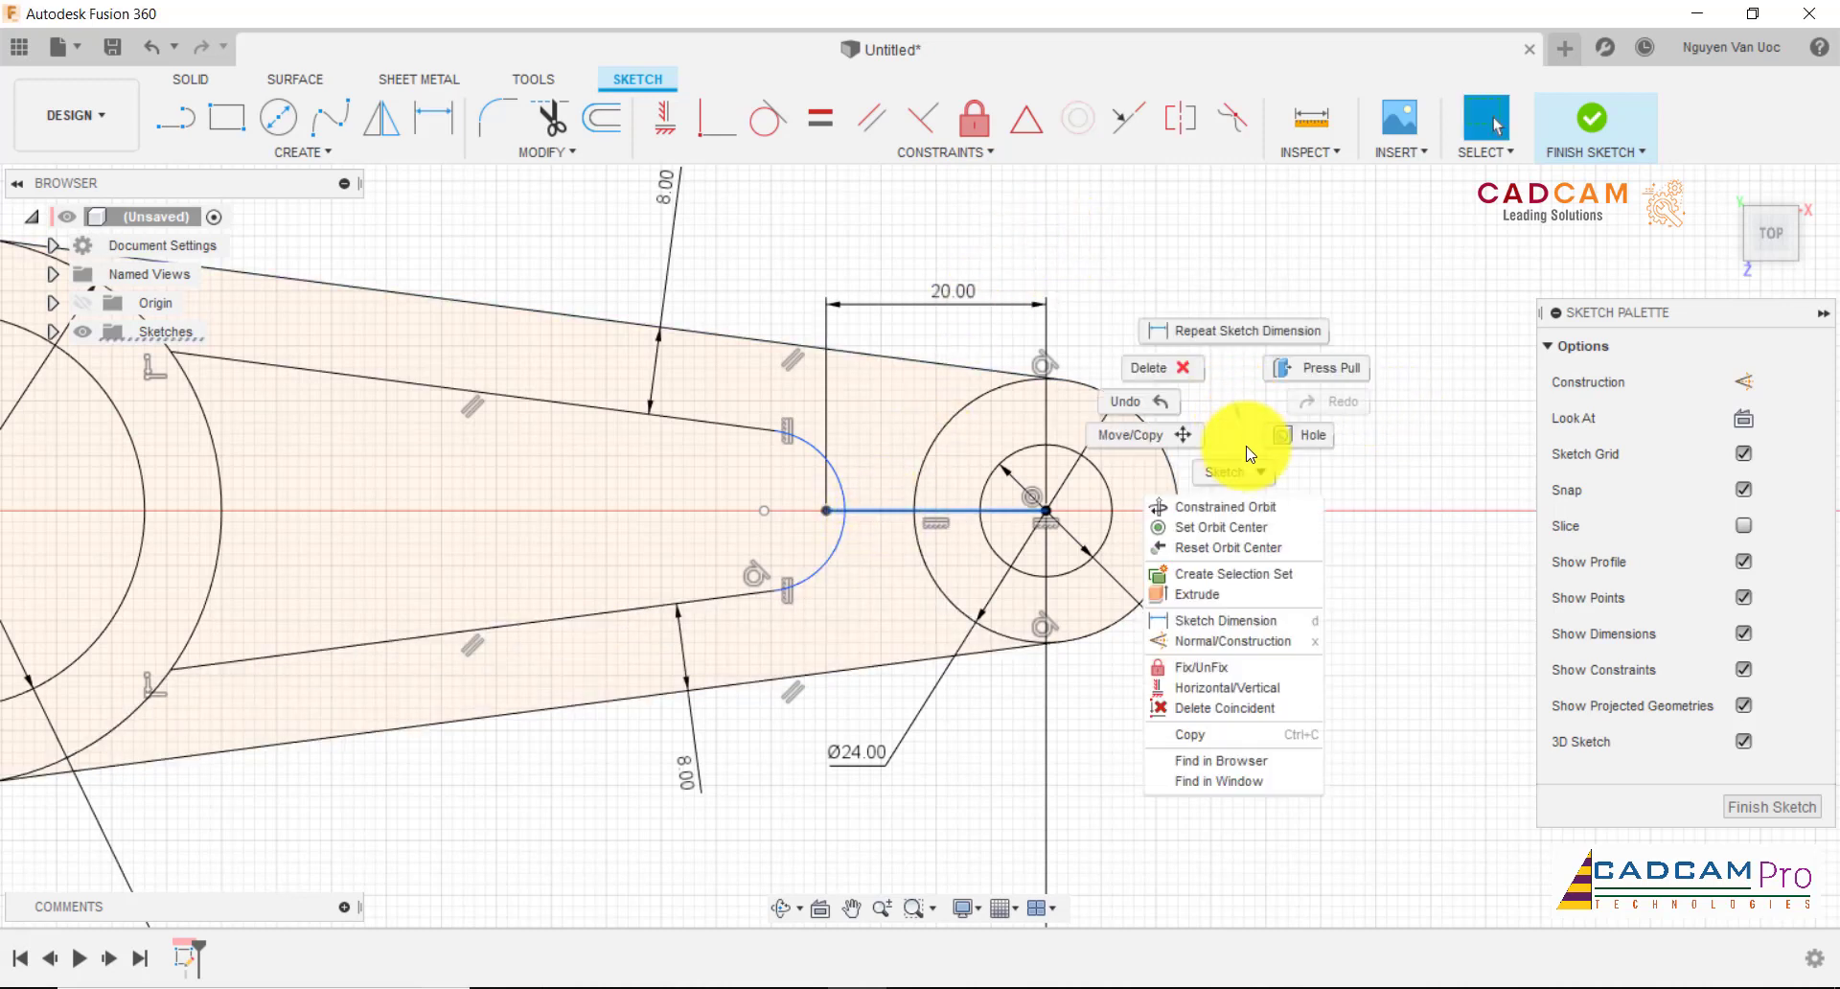
left_click(1222, 640)
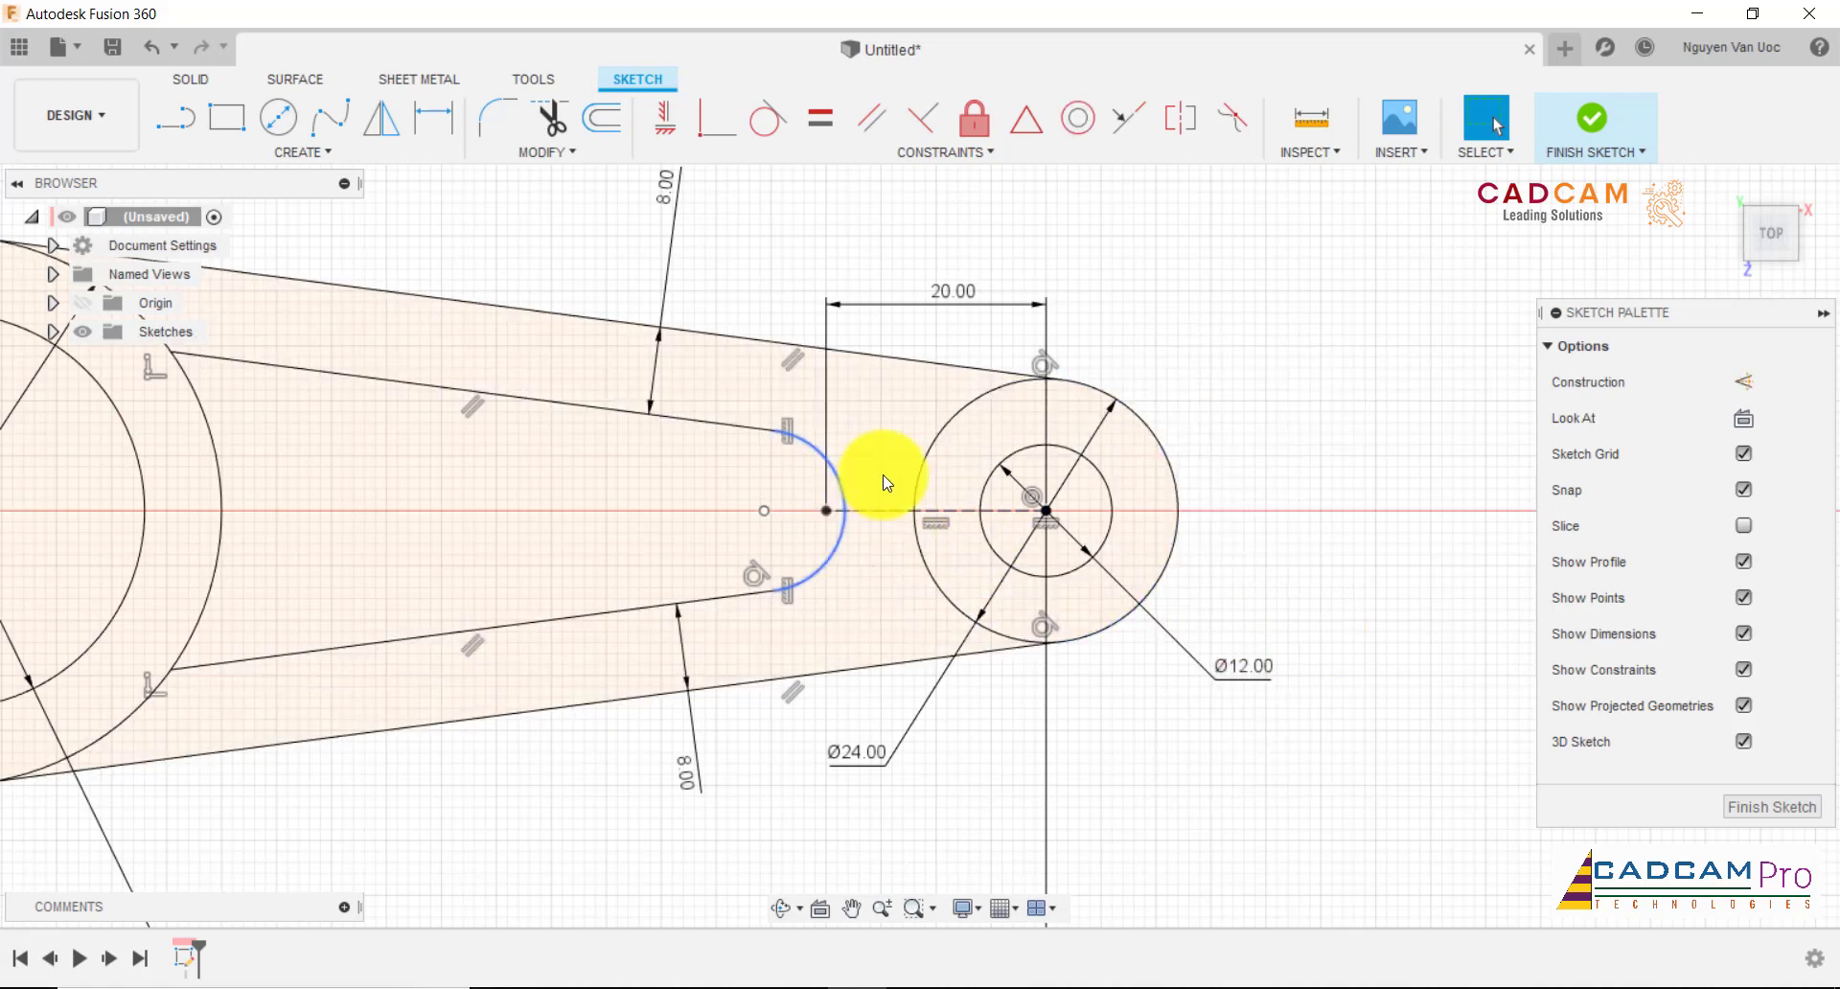
left_click(716, 121)
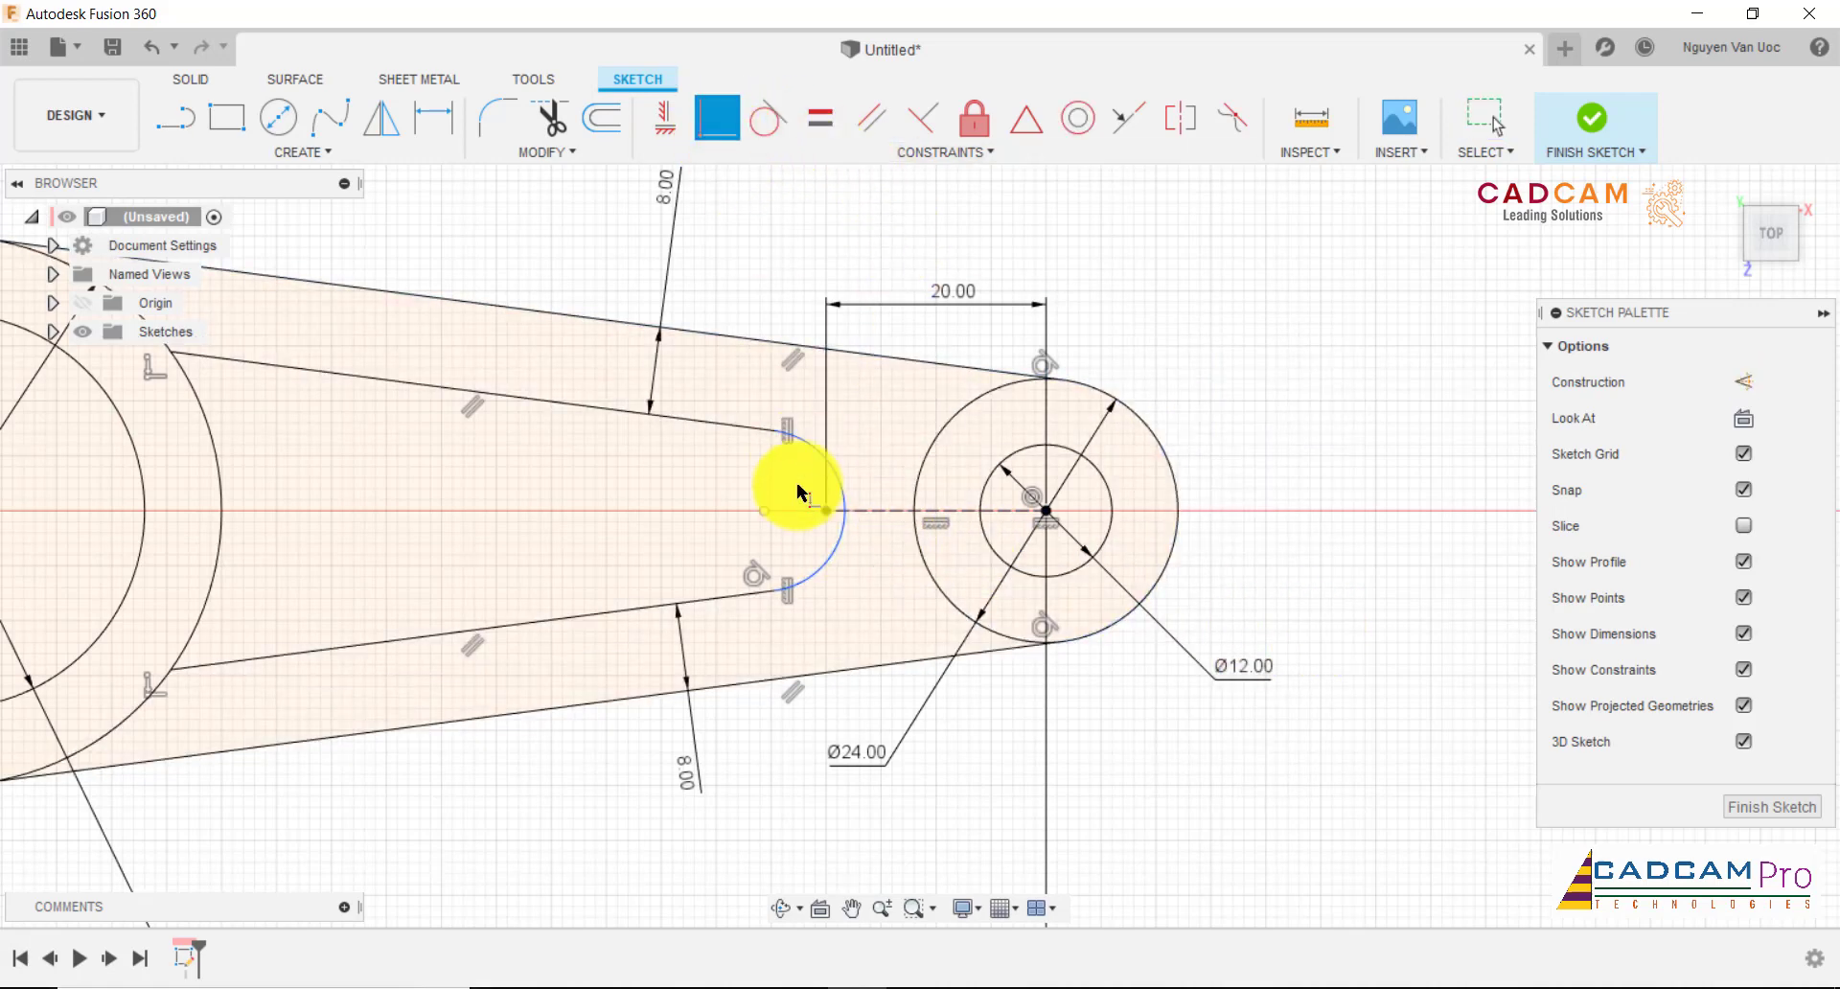
left_click(844, 530)
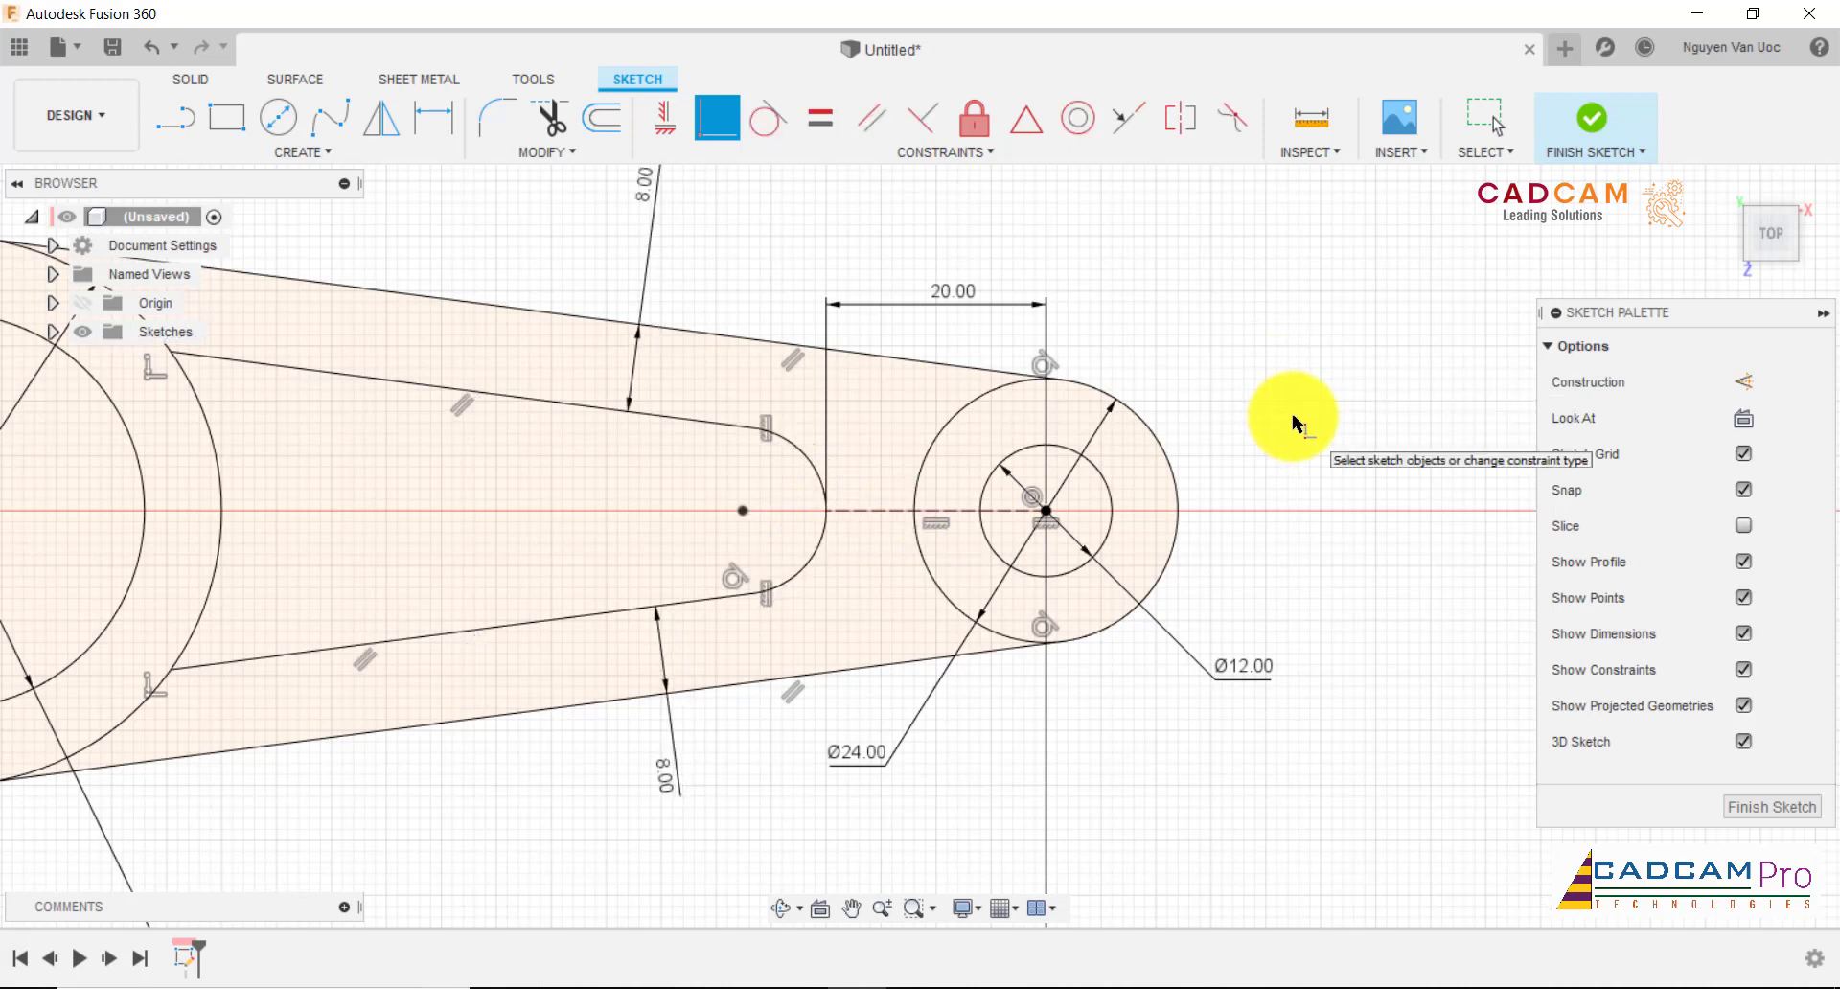
scroll(1284, 435, "down", 3)
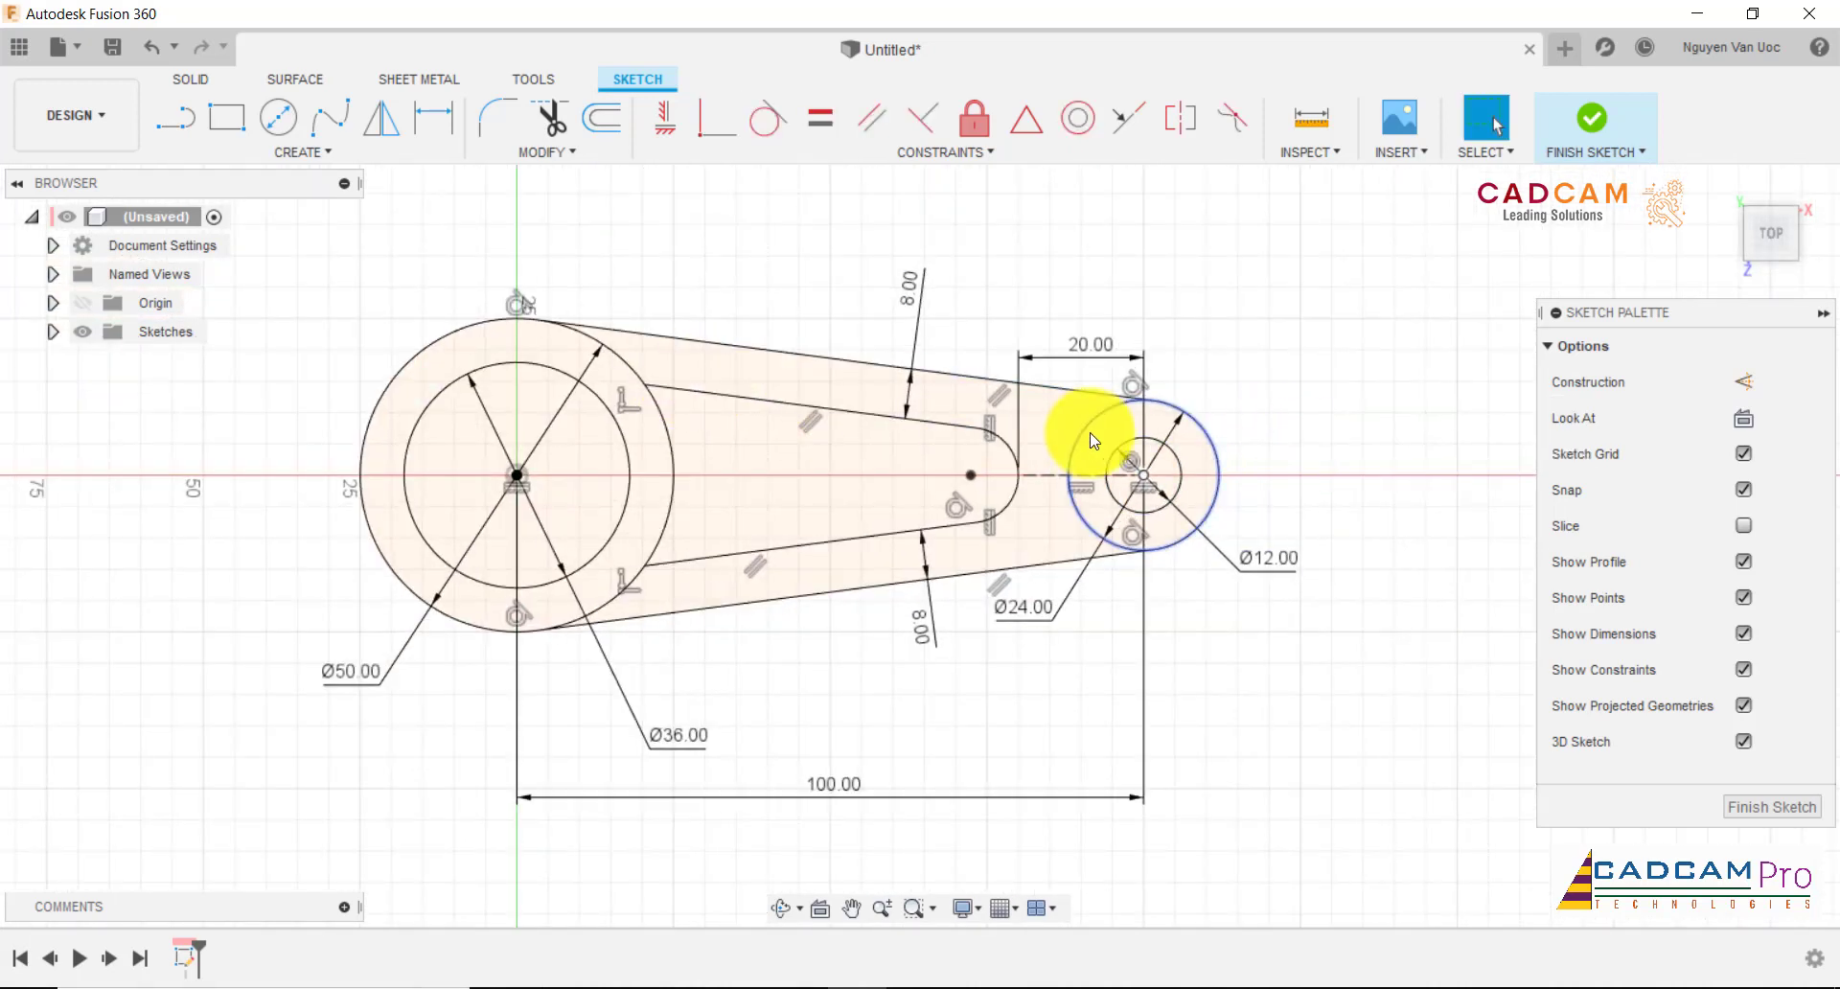
- Finish the sketch and extrude the three arm profiles symmetrically 60 mm into a solid
left_click(1746, 806)
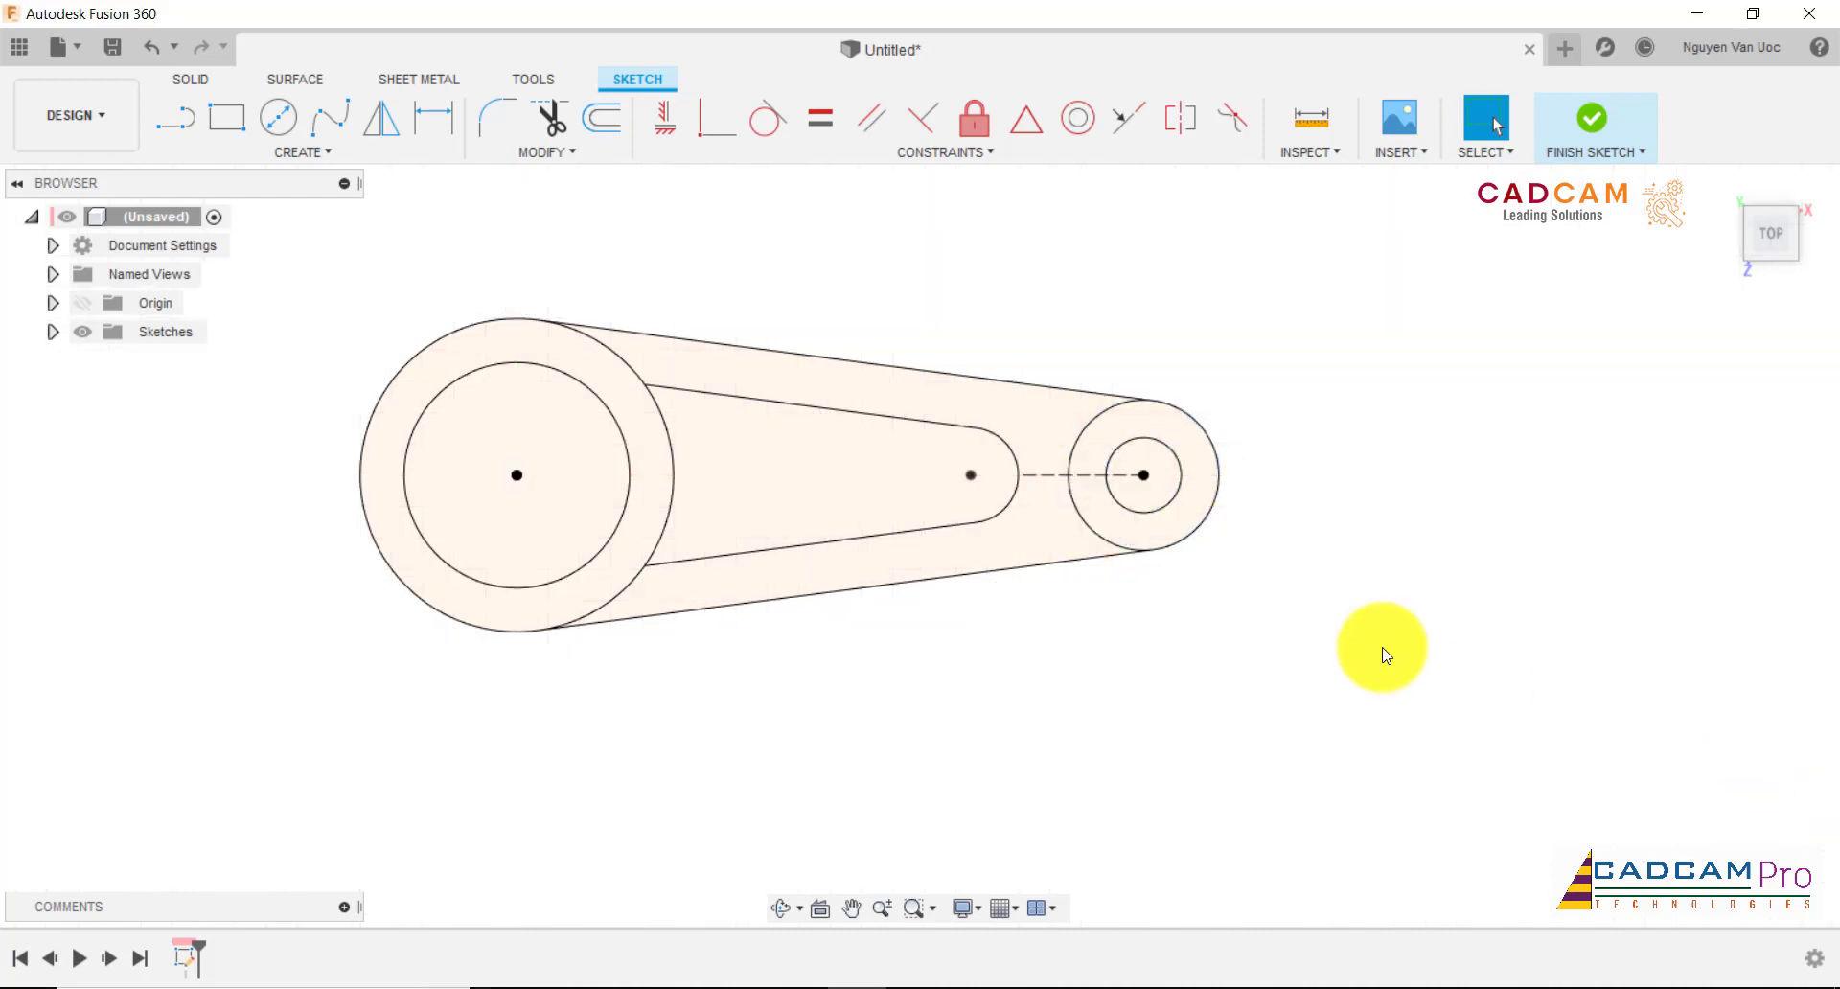
middle_click_drag(1195, 608, 788, 377, "shift")
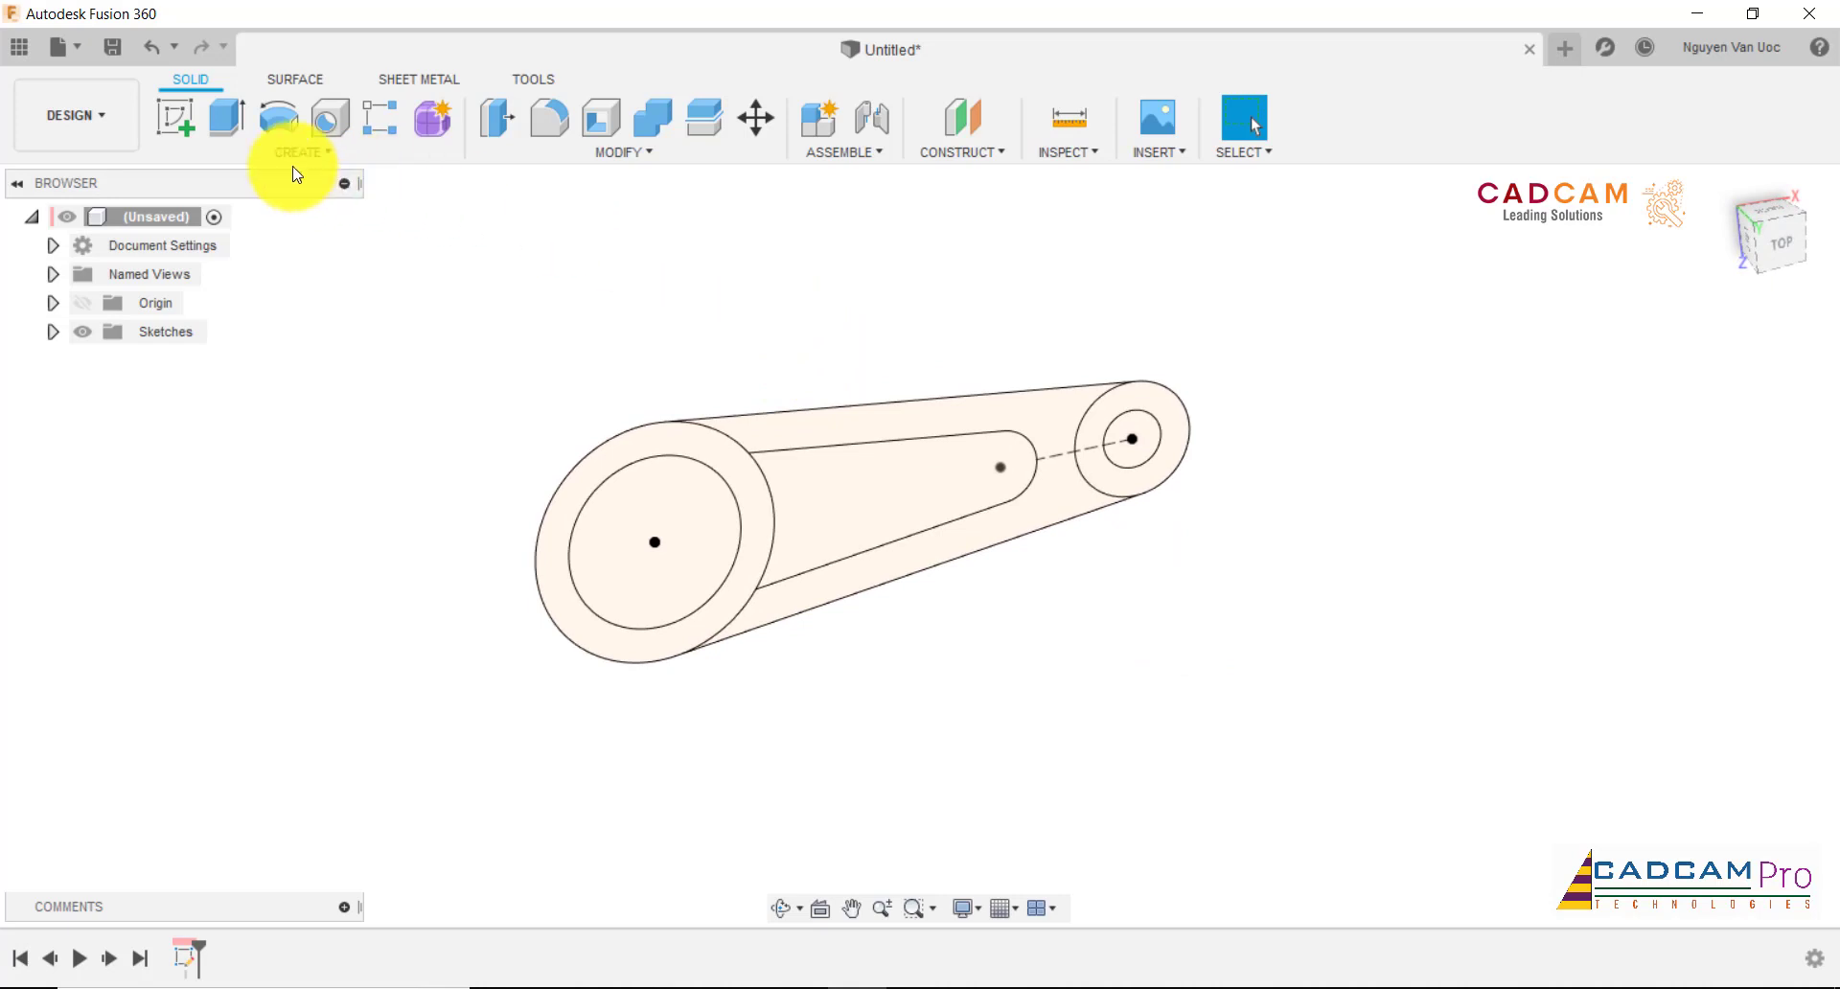
key("e")
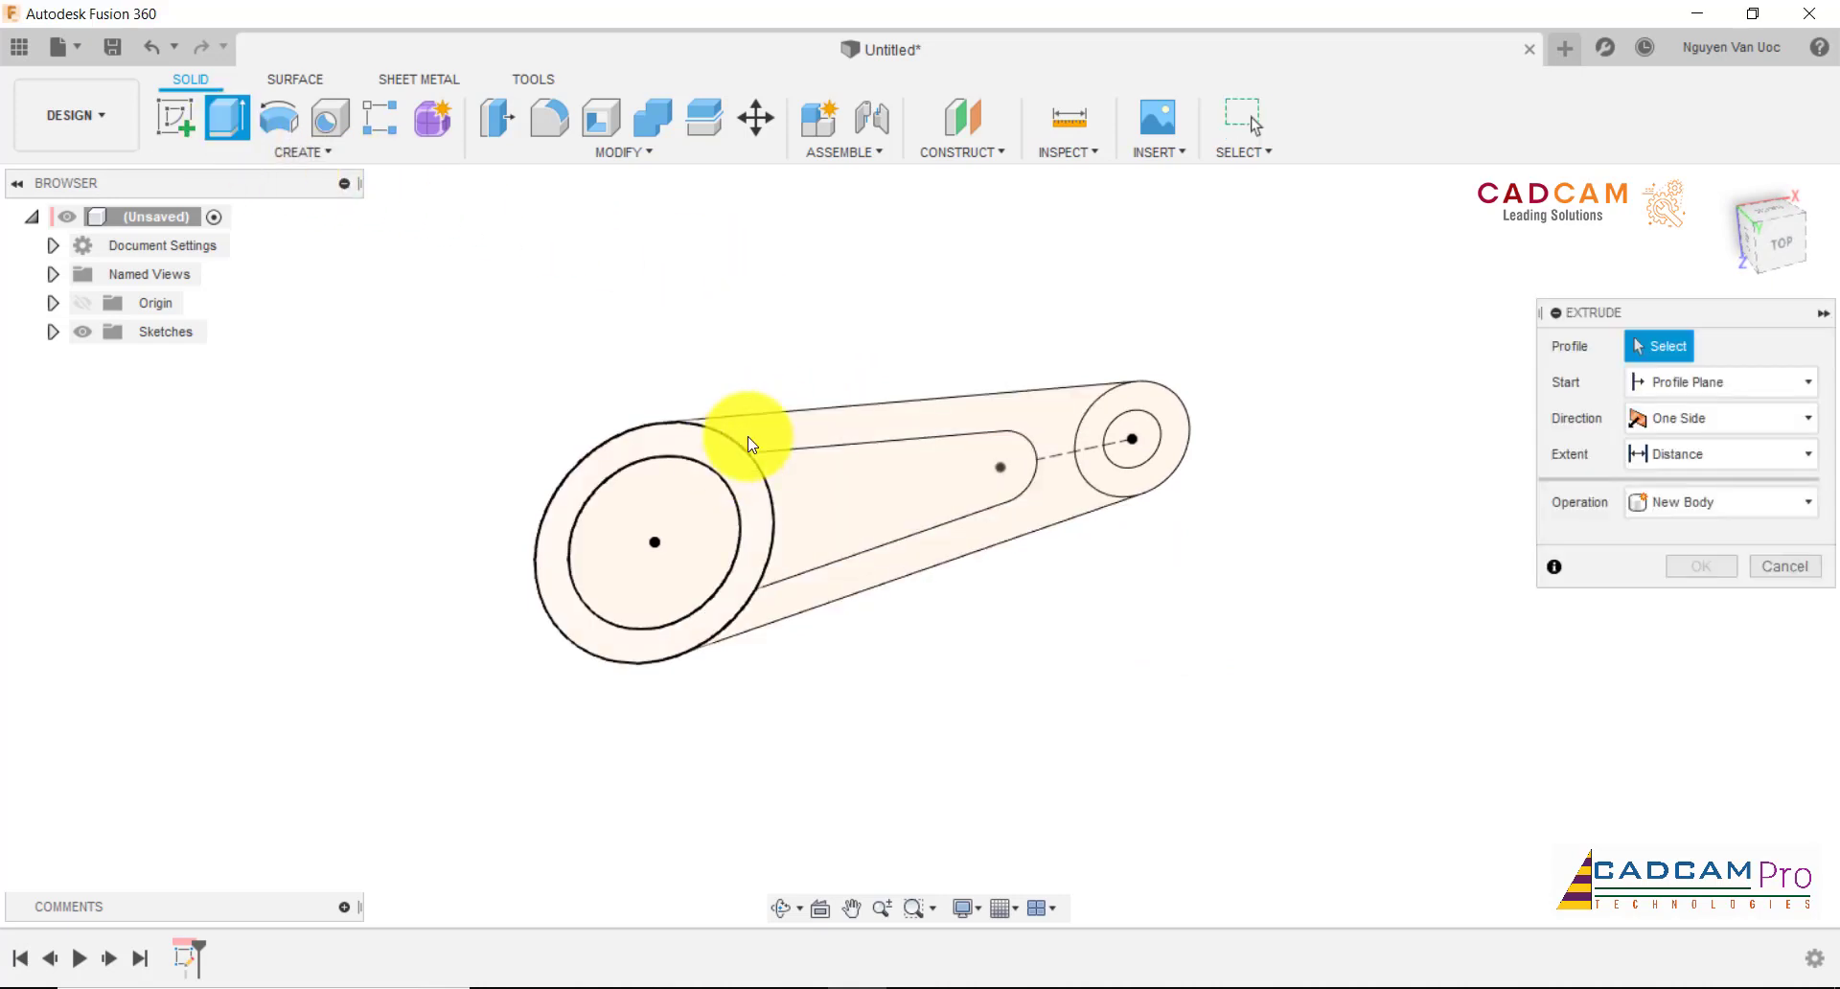
left_click(738, 458)
left_click(789, 434)
left_click(1101, 422)
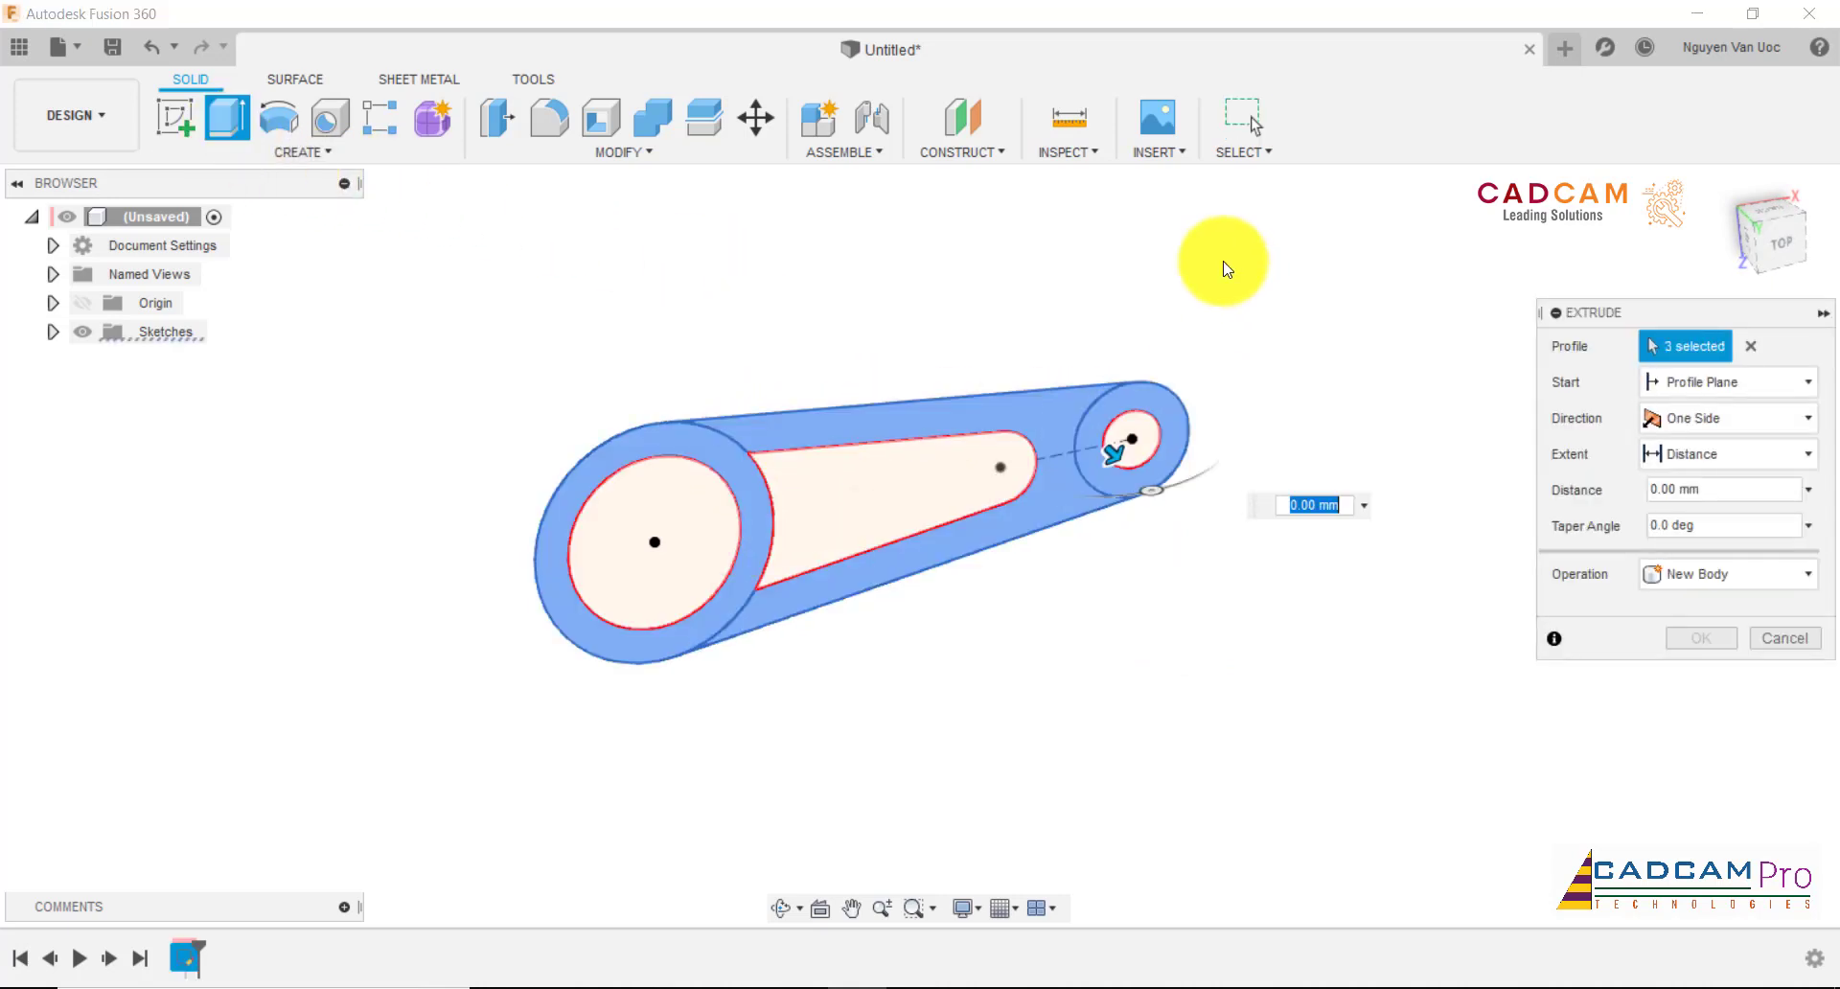
left_click(1718, 427)
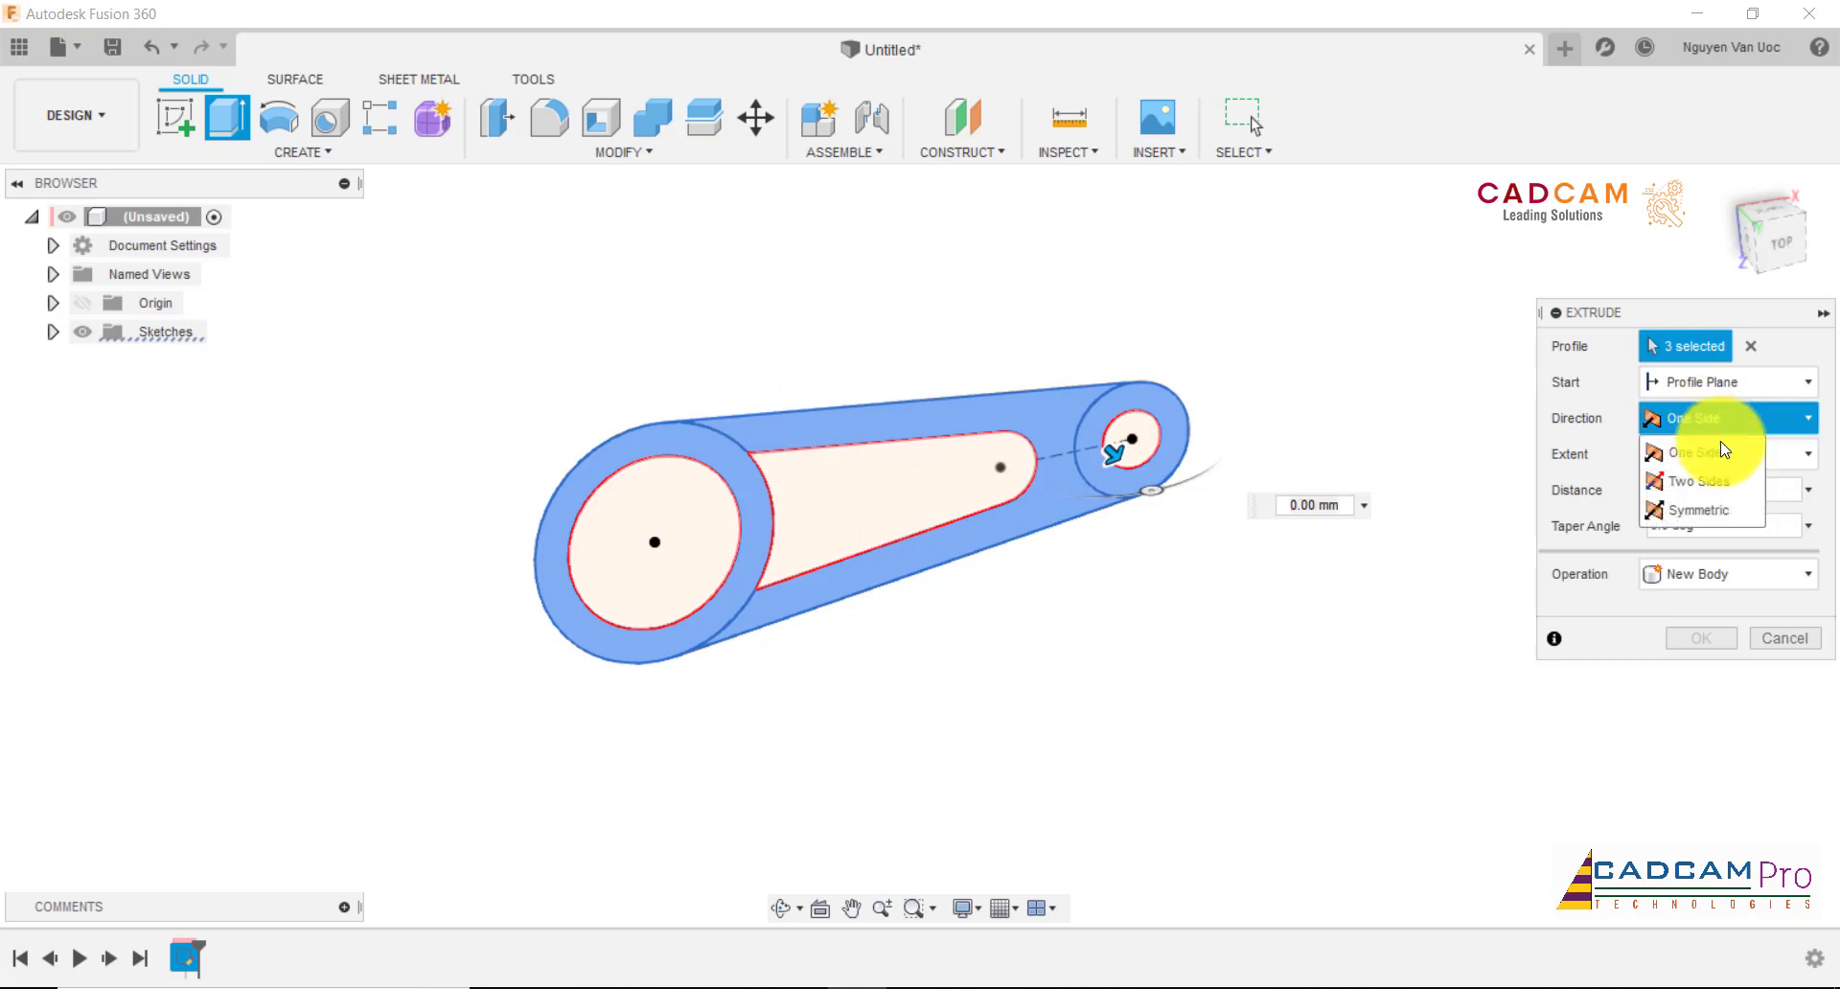
left_click(1708, 517)
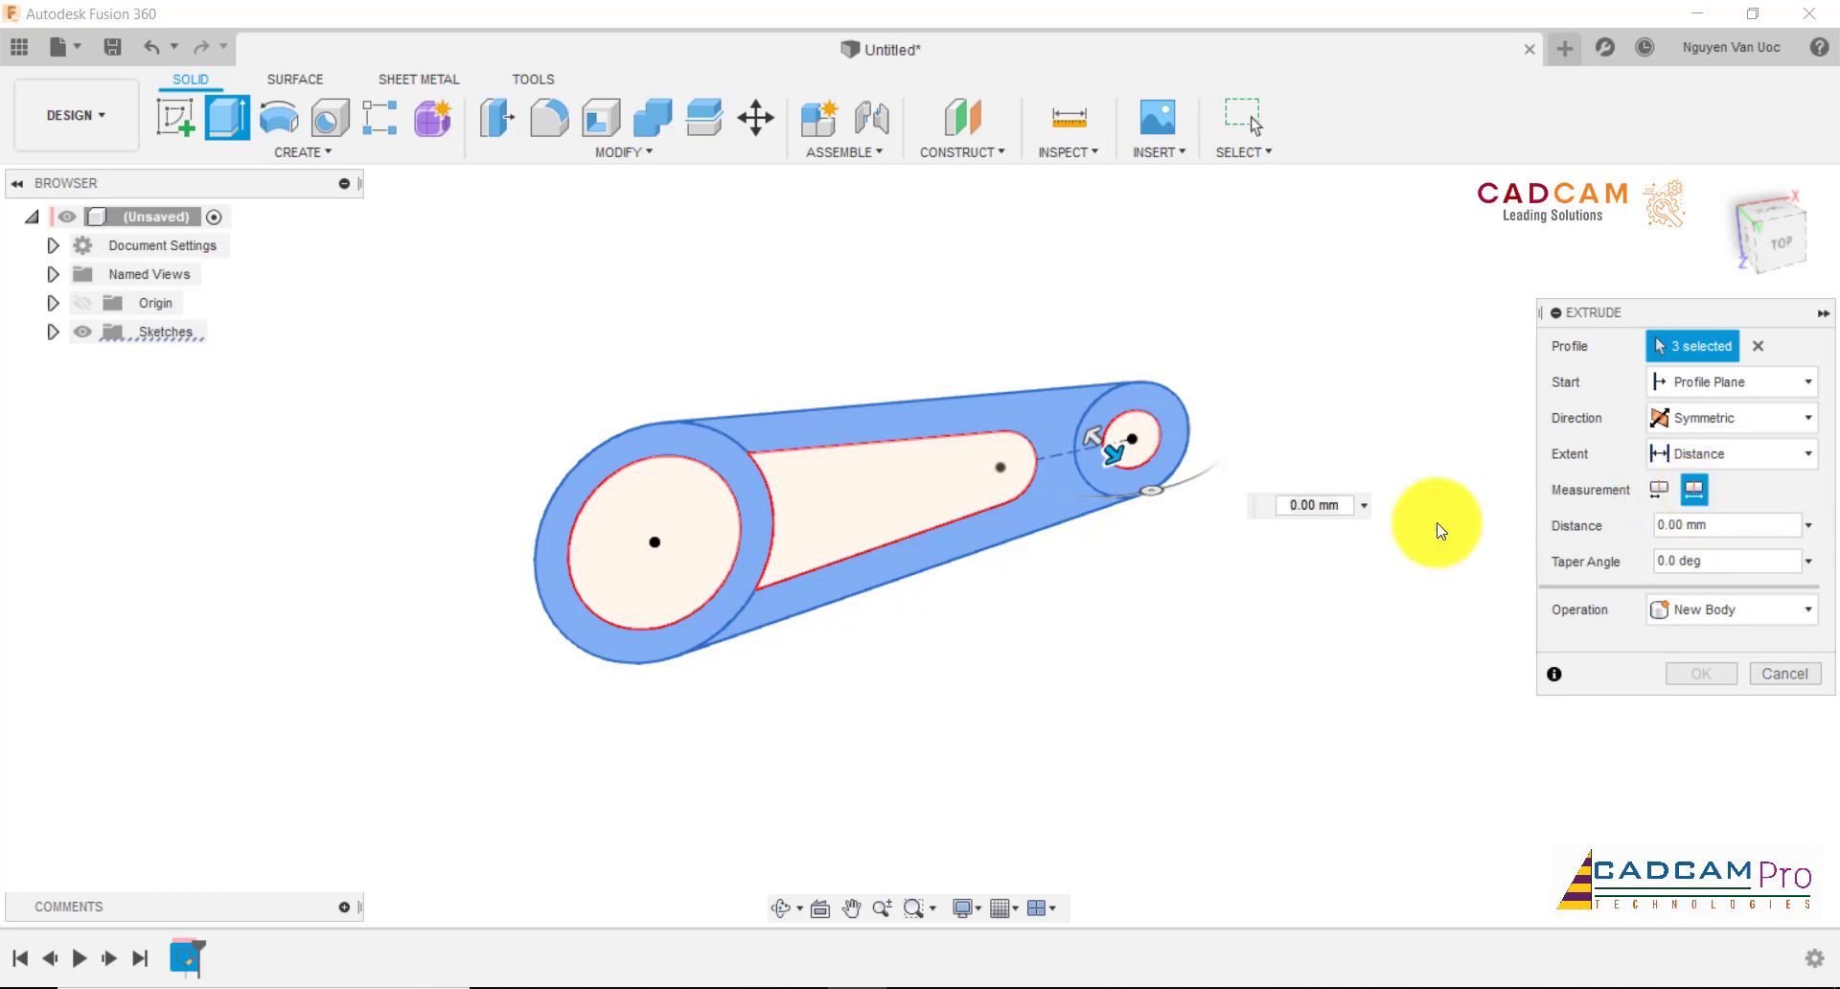
left_click_drag(1111, 453, 1172, 500)
type("60")
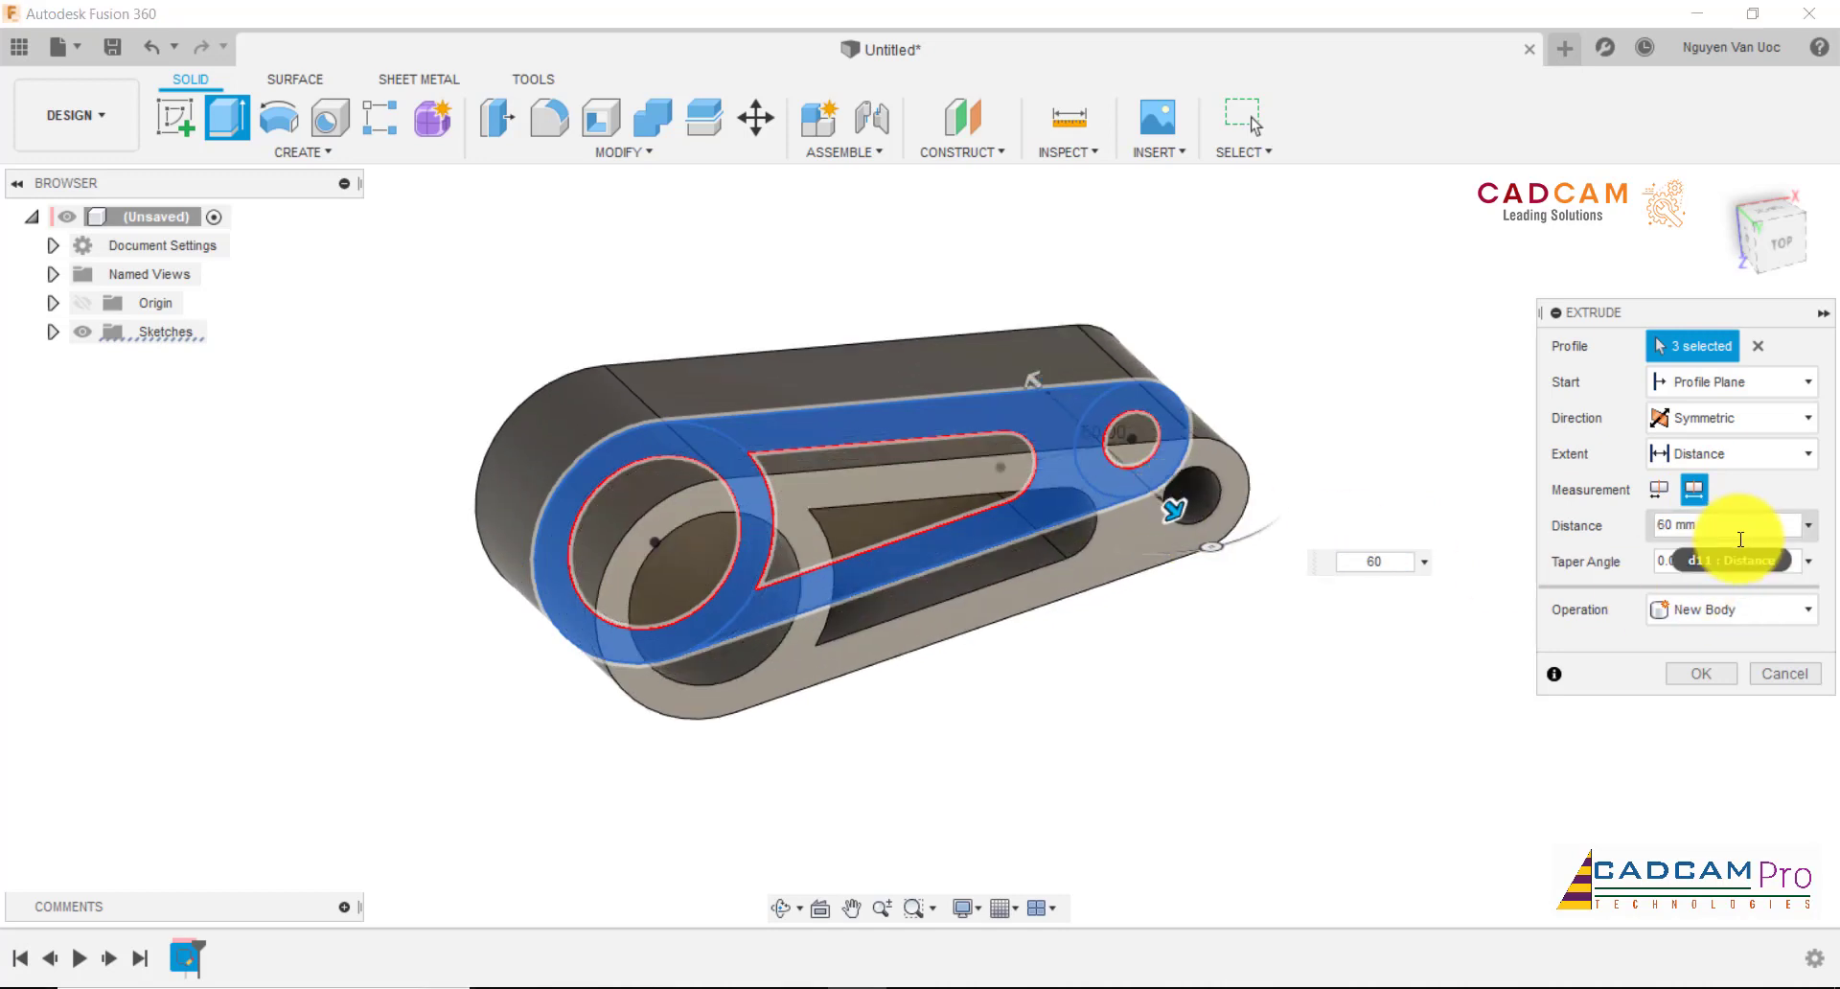
left_click(1701, 674)
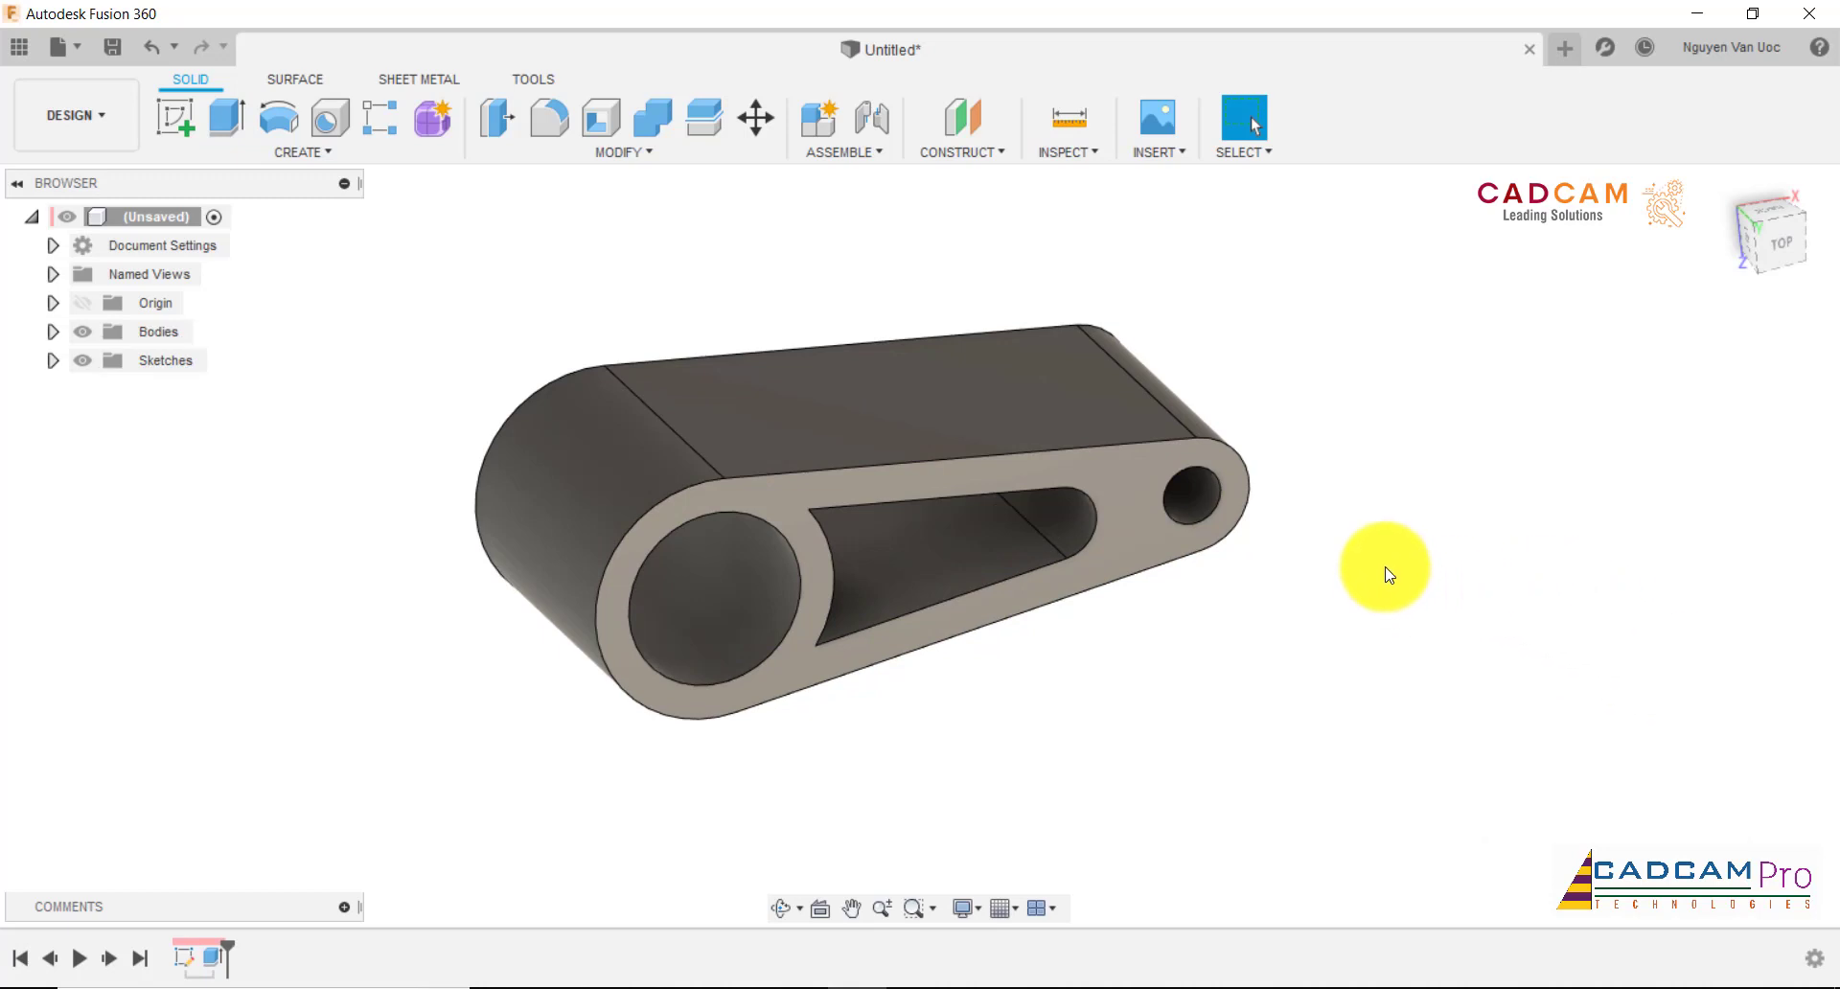
mouse_move(1388, 575)
middle_mouse_down("shift")
mouse_move(1335, 481)
mouse_move(1313, 501)
middle_mouse_up("shift")
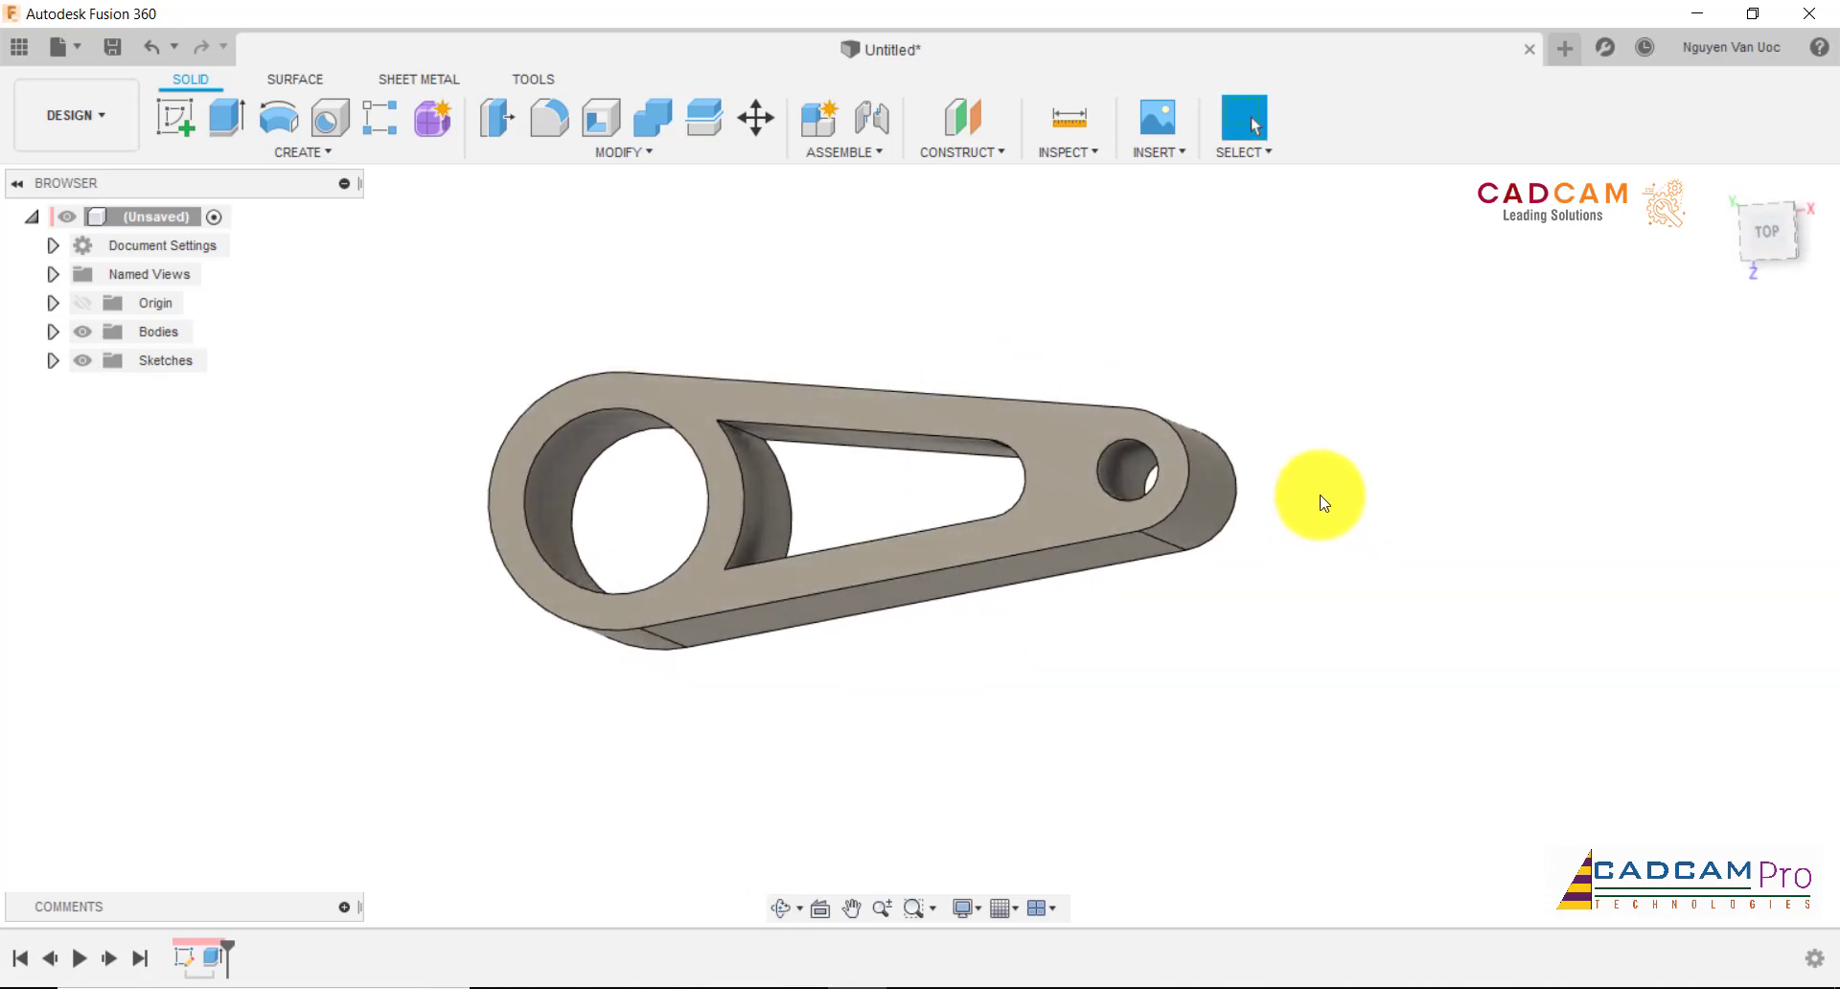
right_click(186, 953)
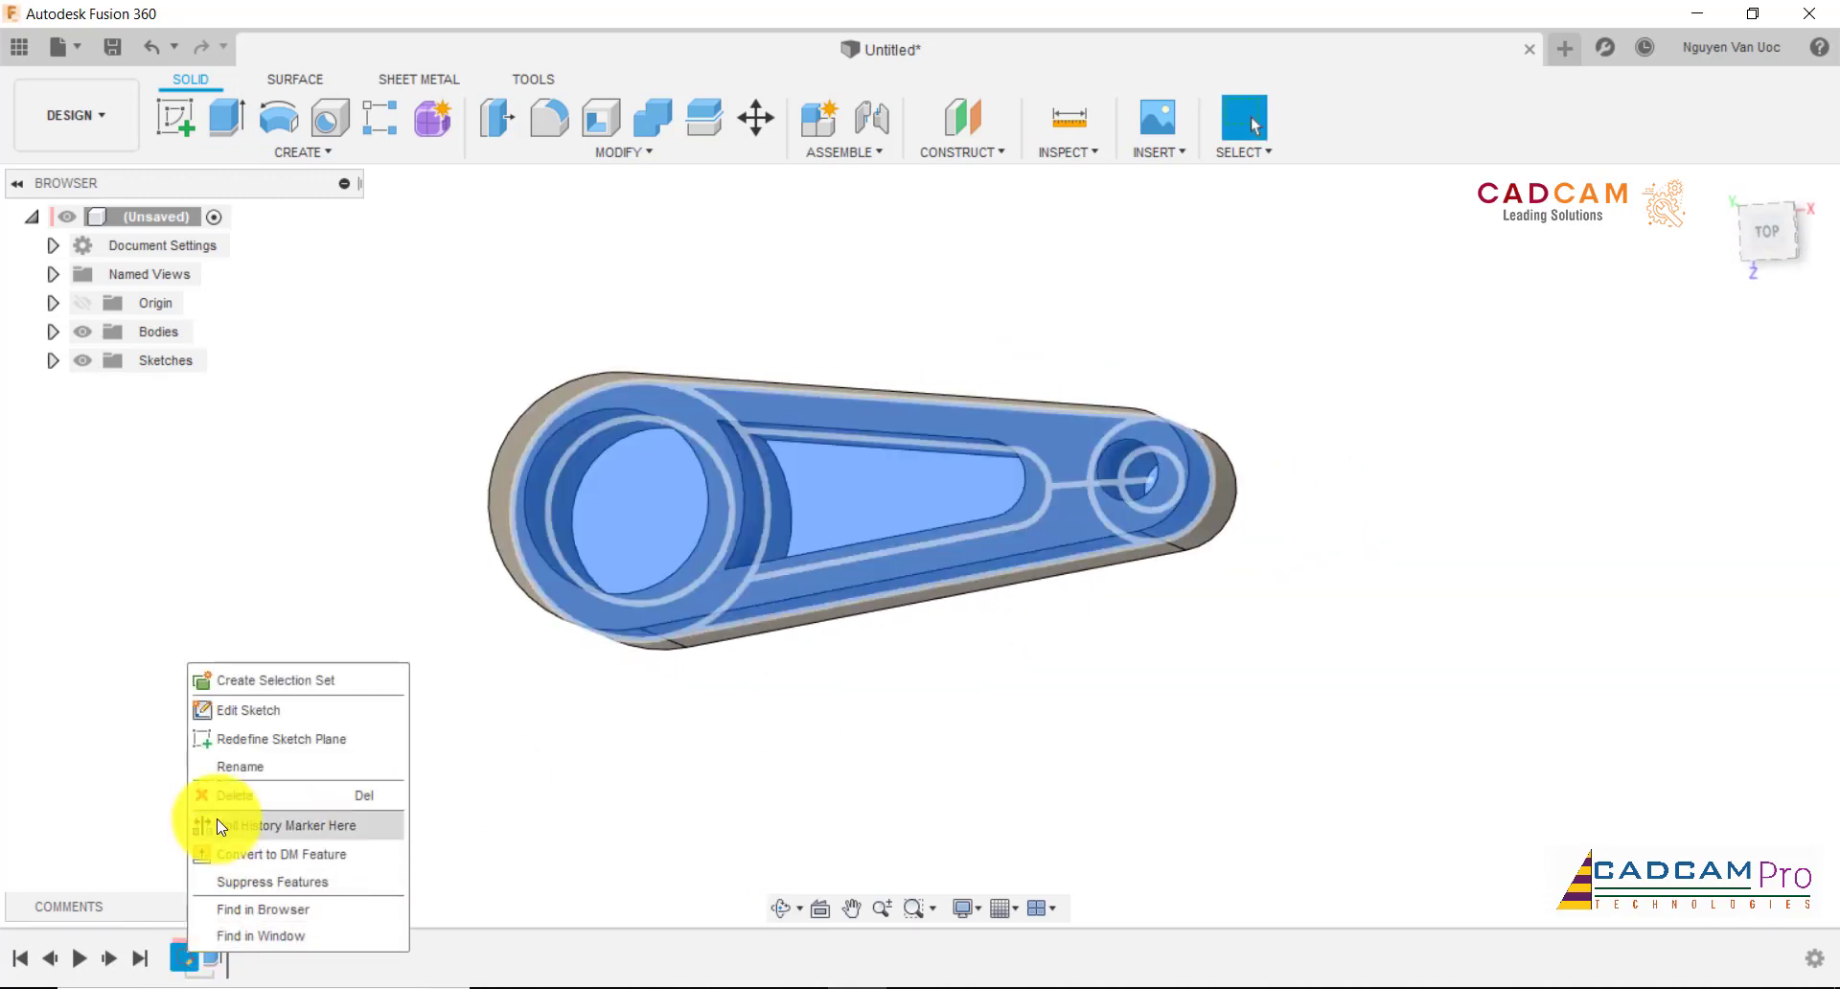
left_click(240, 710)
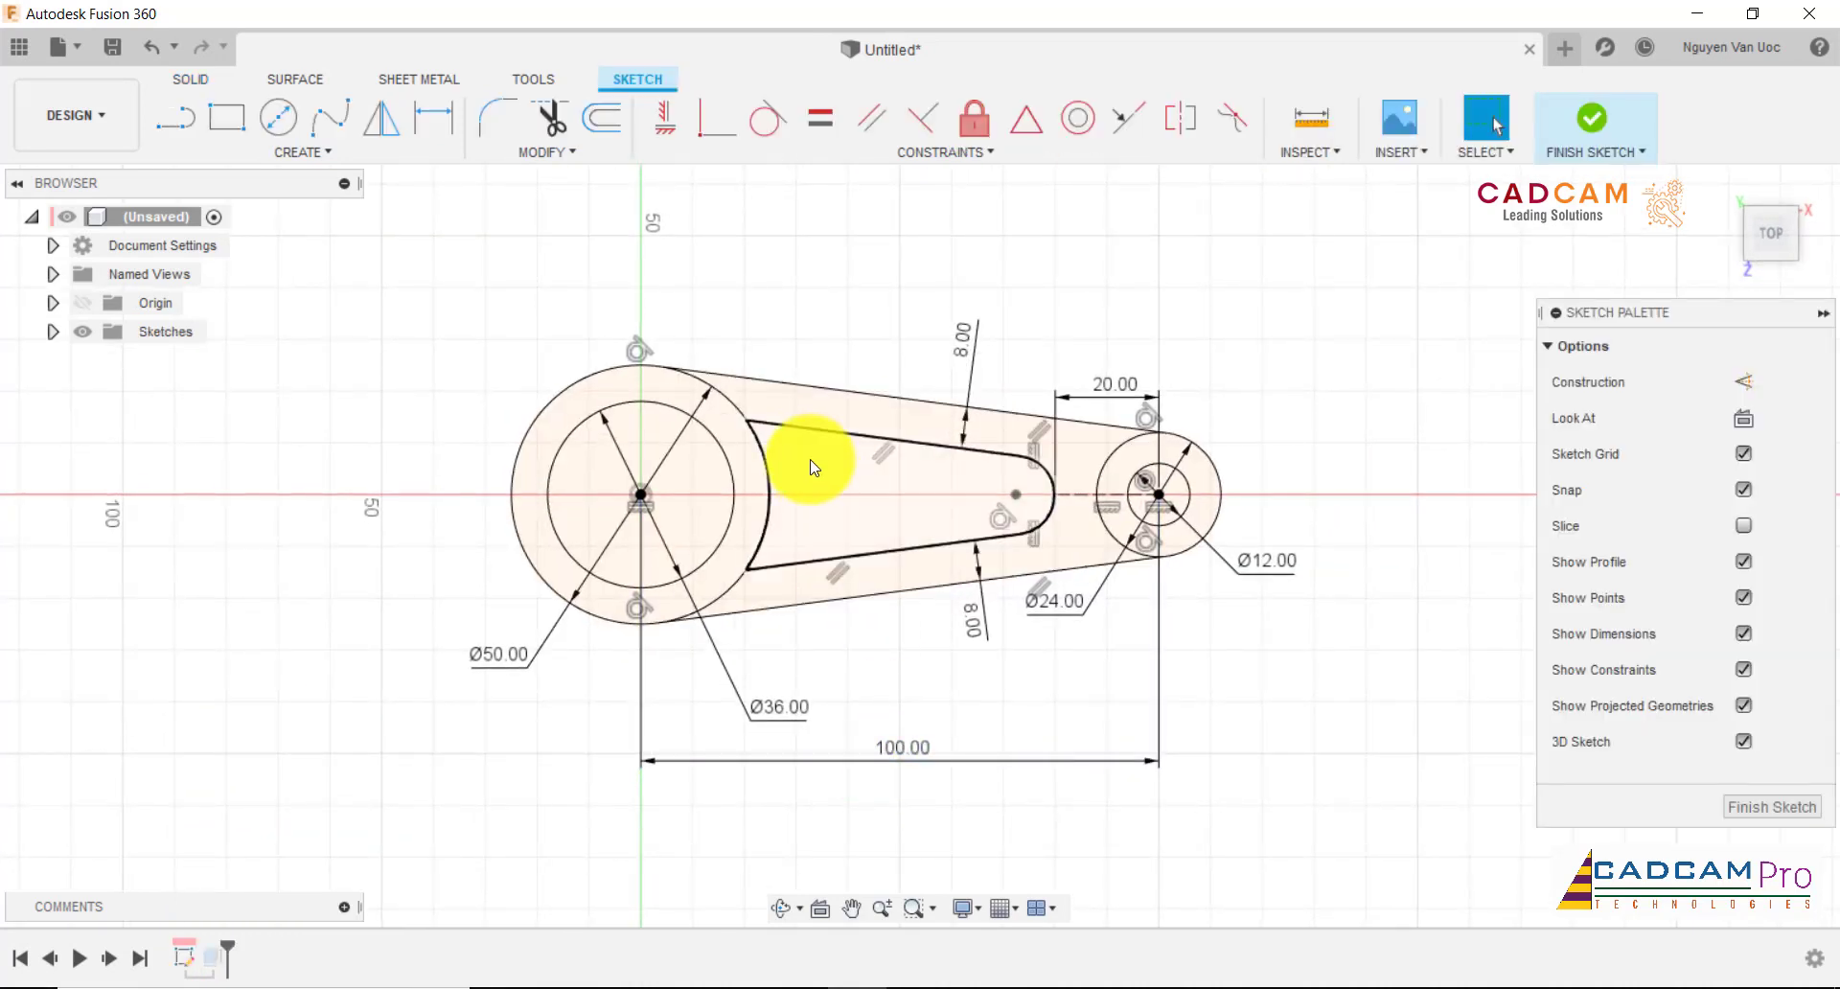
scroll(811, 467, "up", 2)
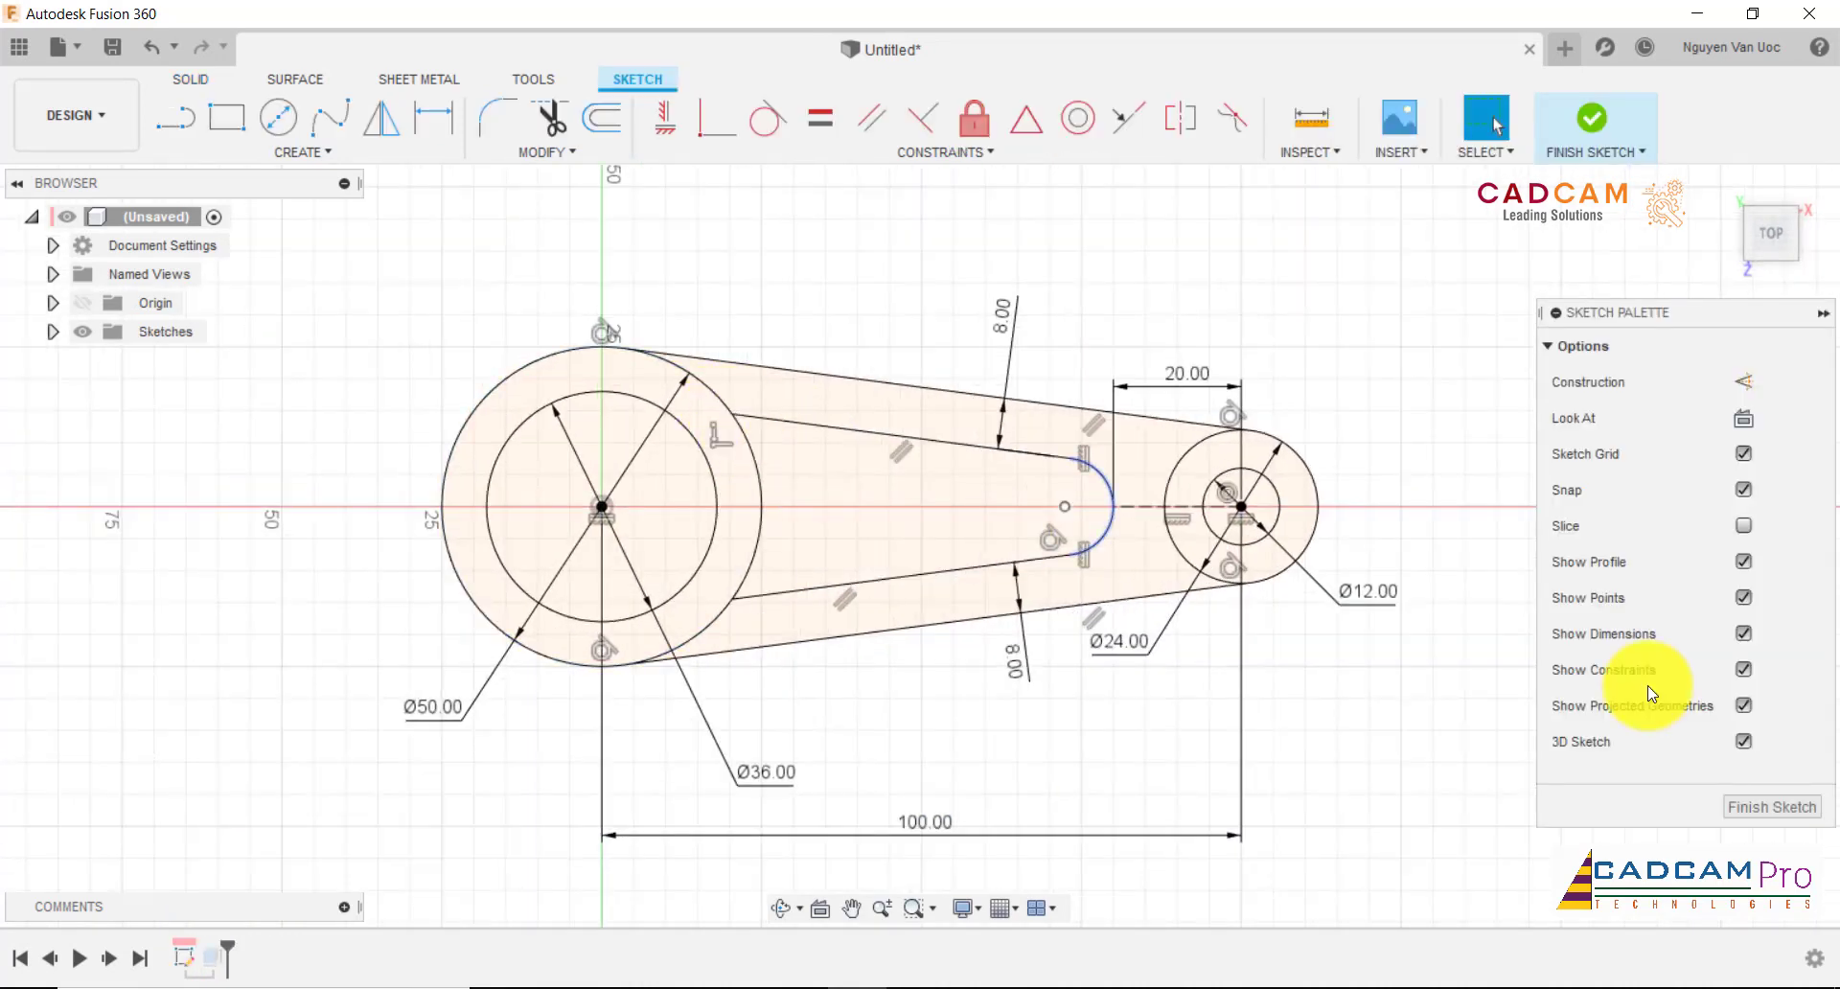
left_click(1796, 810)
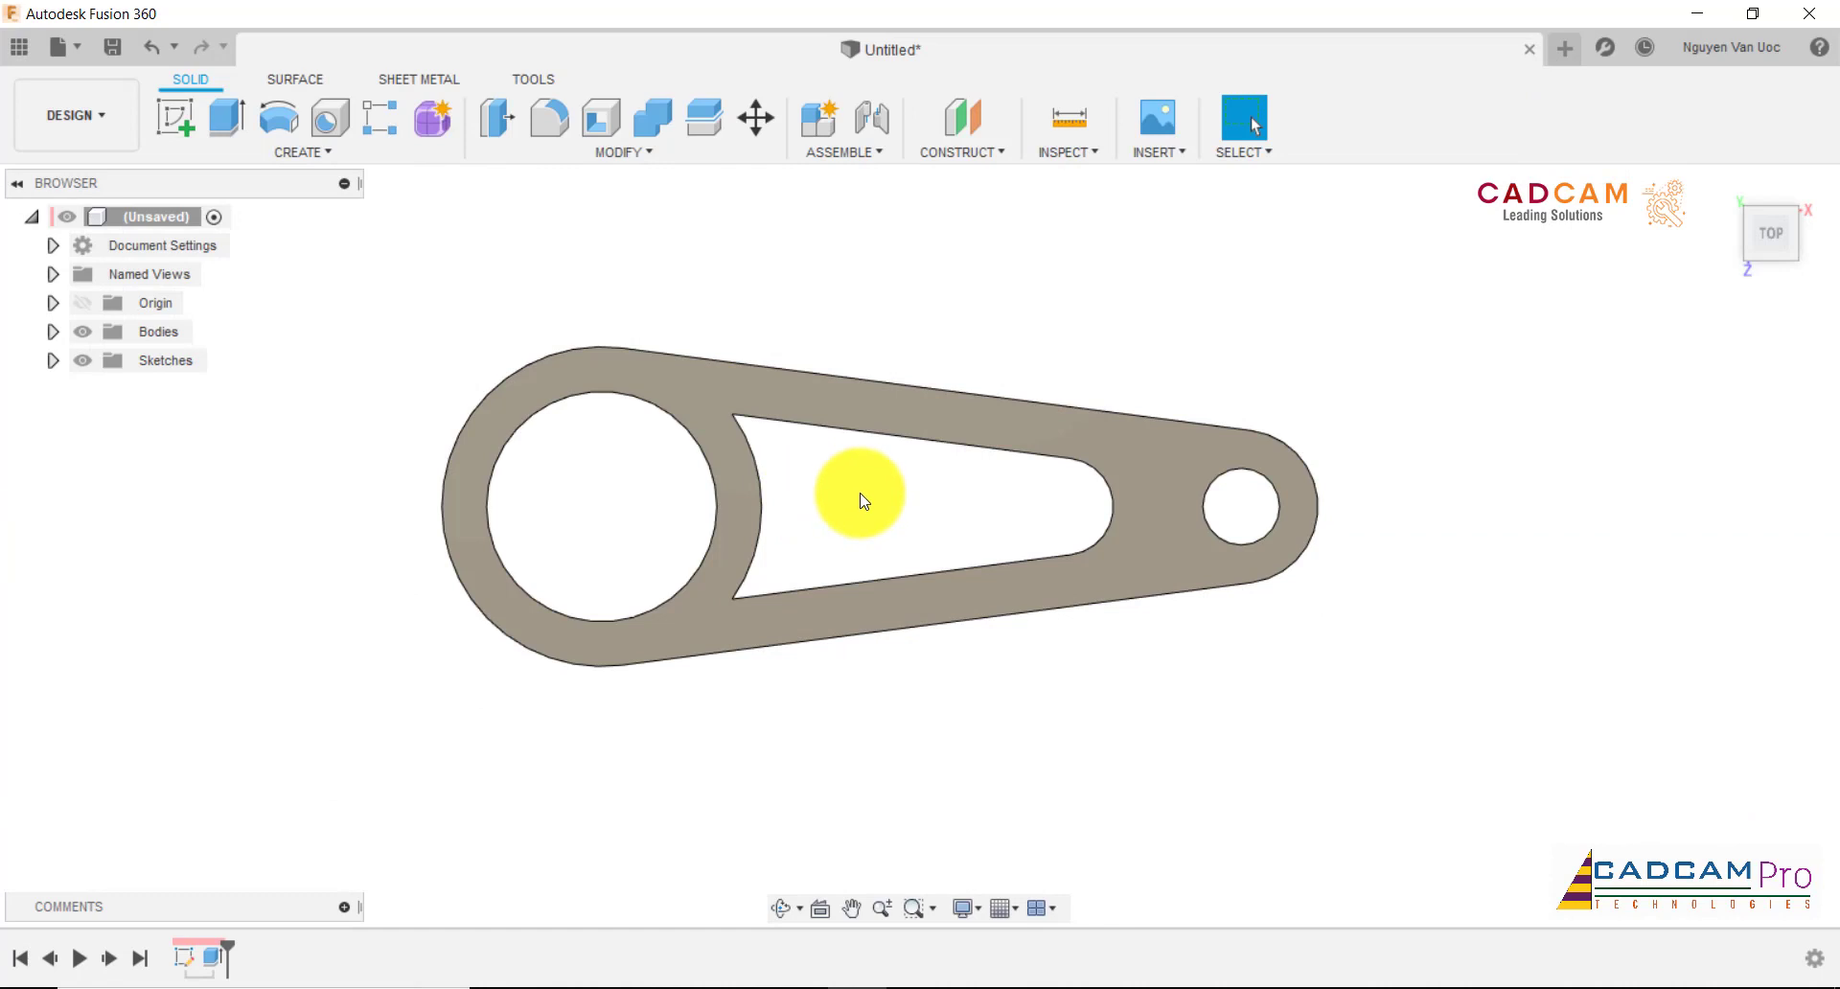
- Round the two left slot corner edges with a 5 mm fillet, then view from the top
left_click(548, 117)
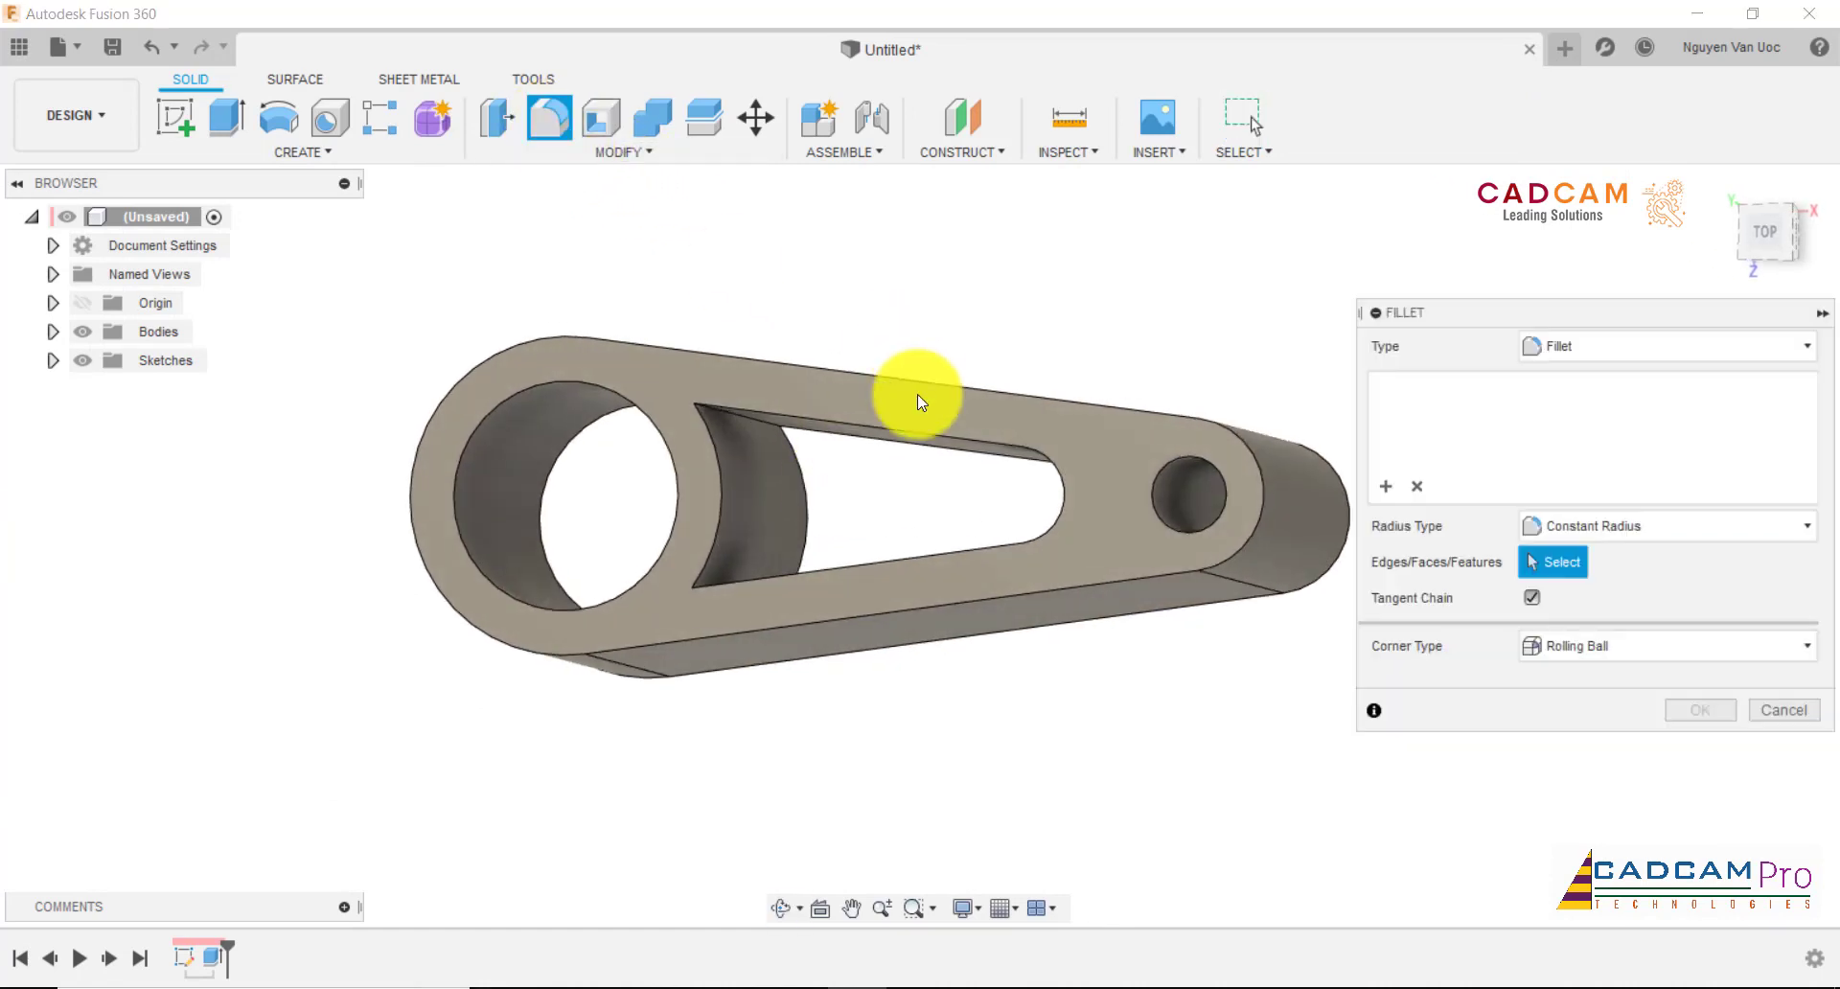
left_click(771, 427)
mouse_move(872, 482)
middle_mouse_down("shift")
mouse_move(772, 545)
mouse_move(781, 569)
middle_mouse_up("shift")
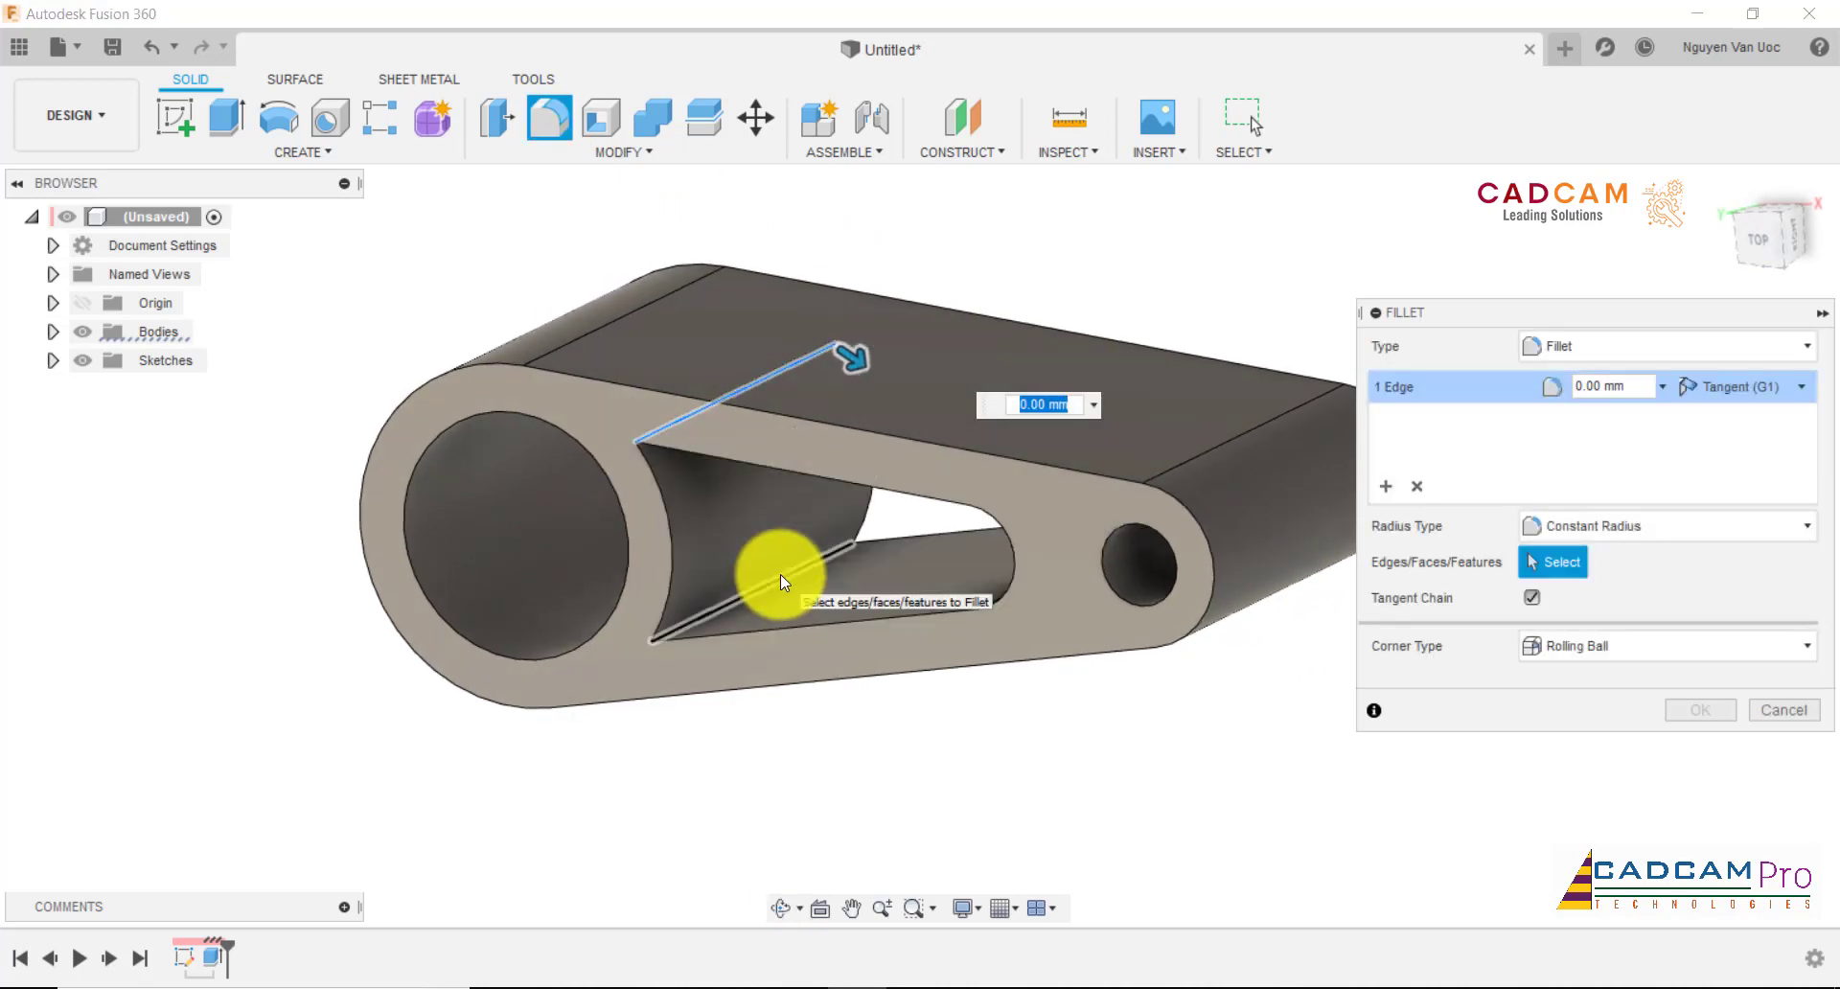
left_click(781, 579)
type("5")
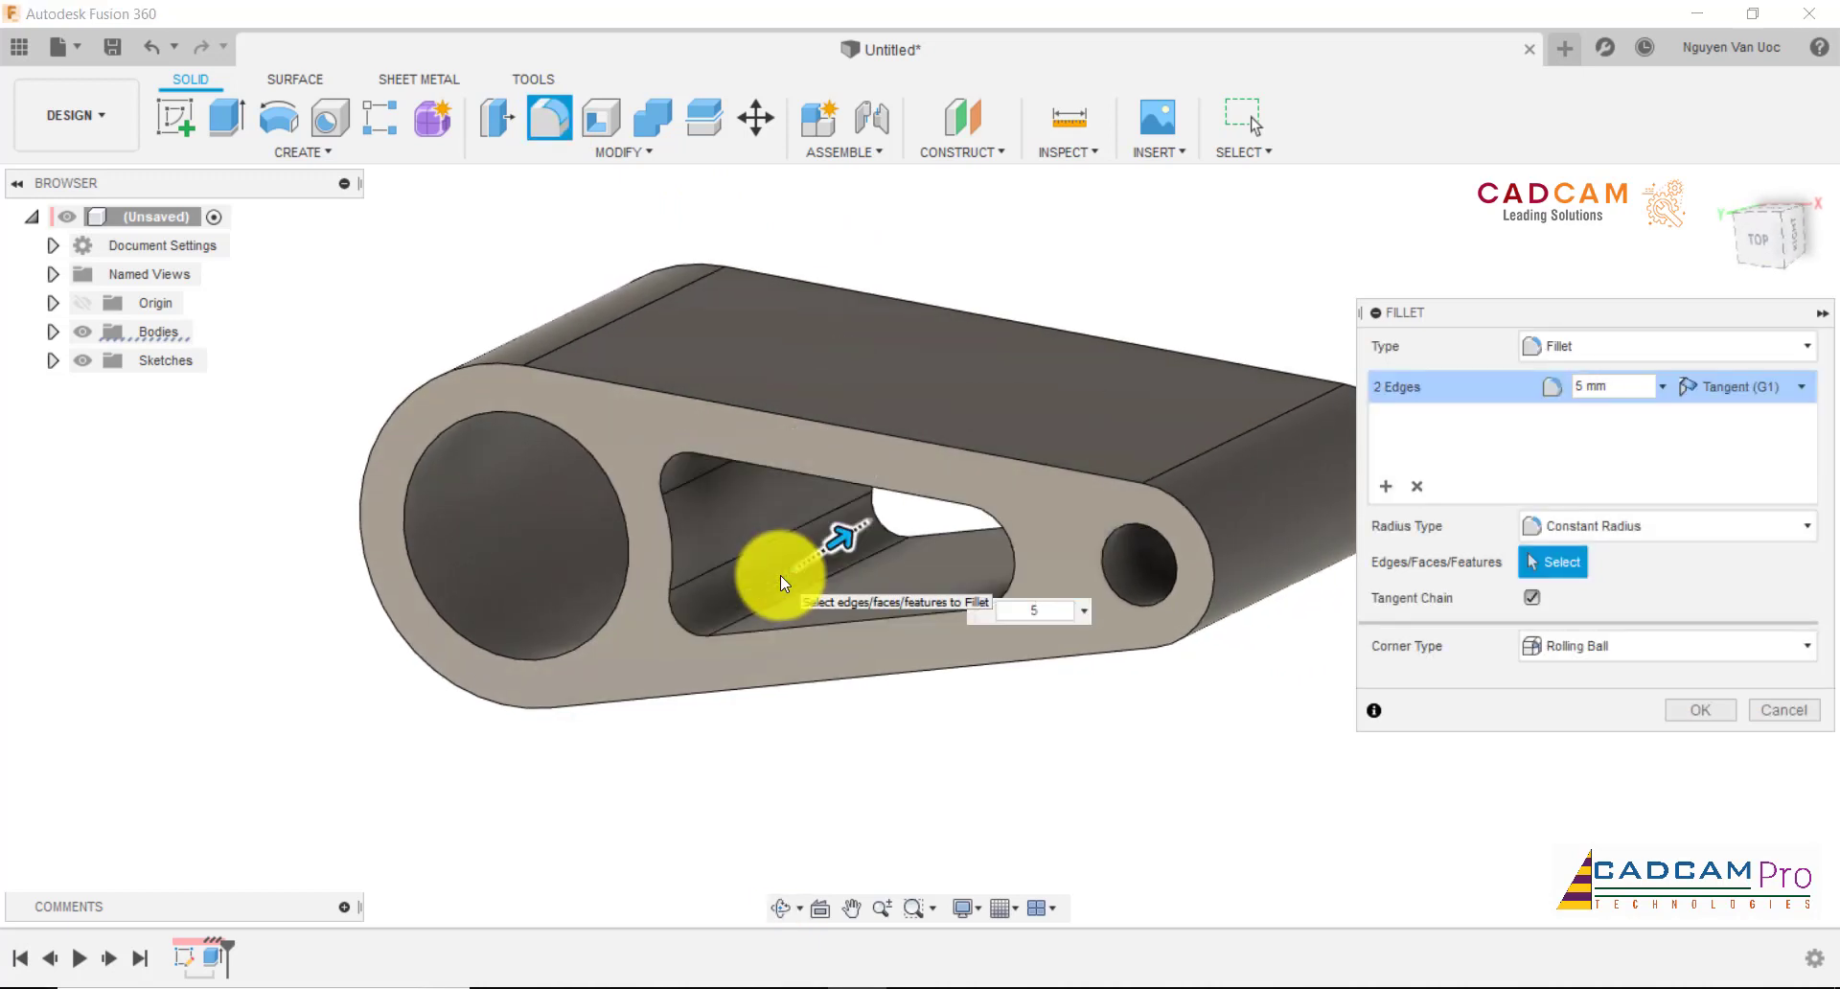
left_click(1700, 710)
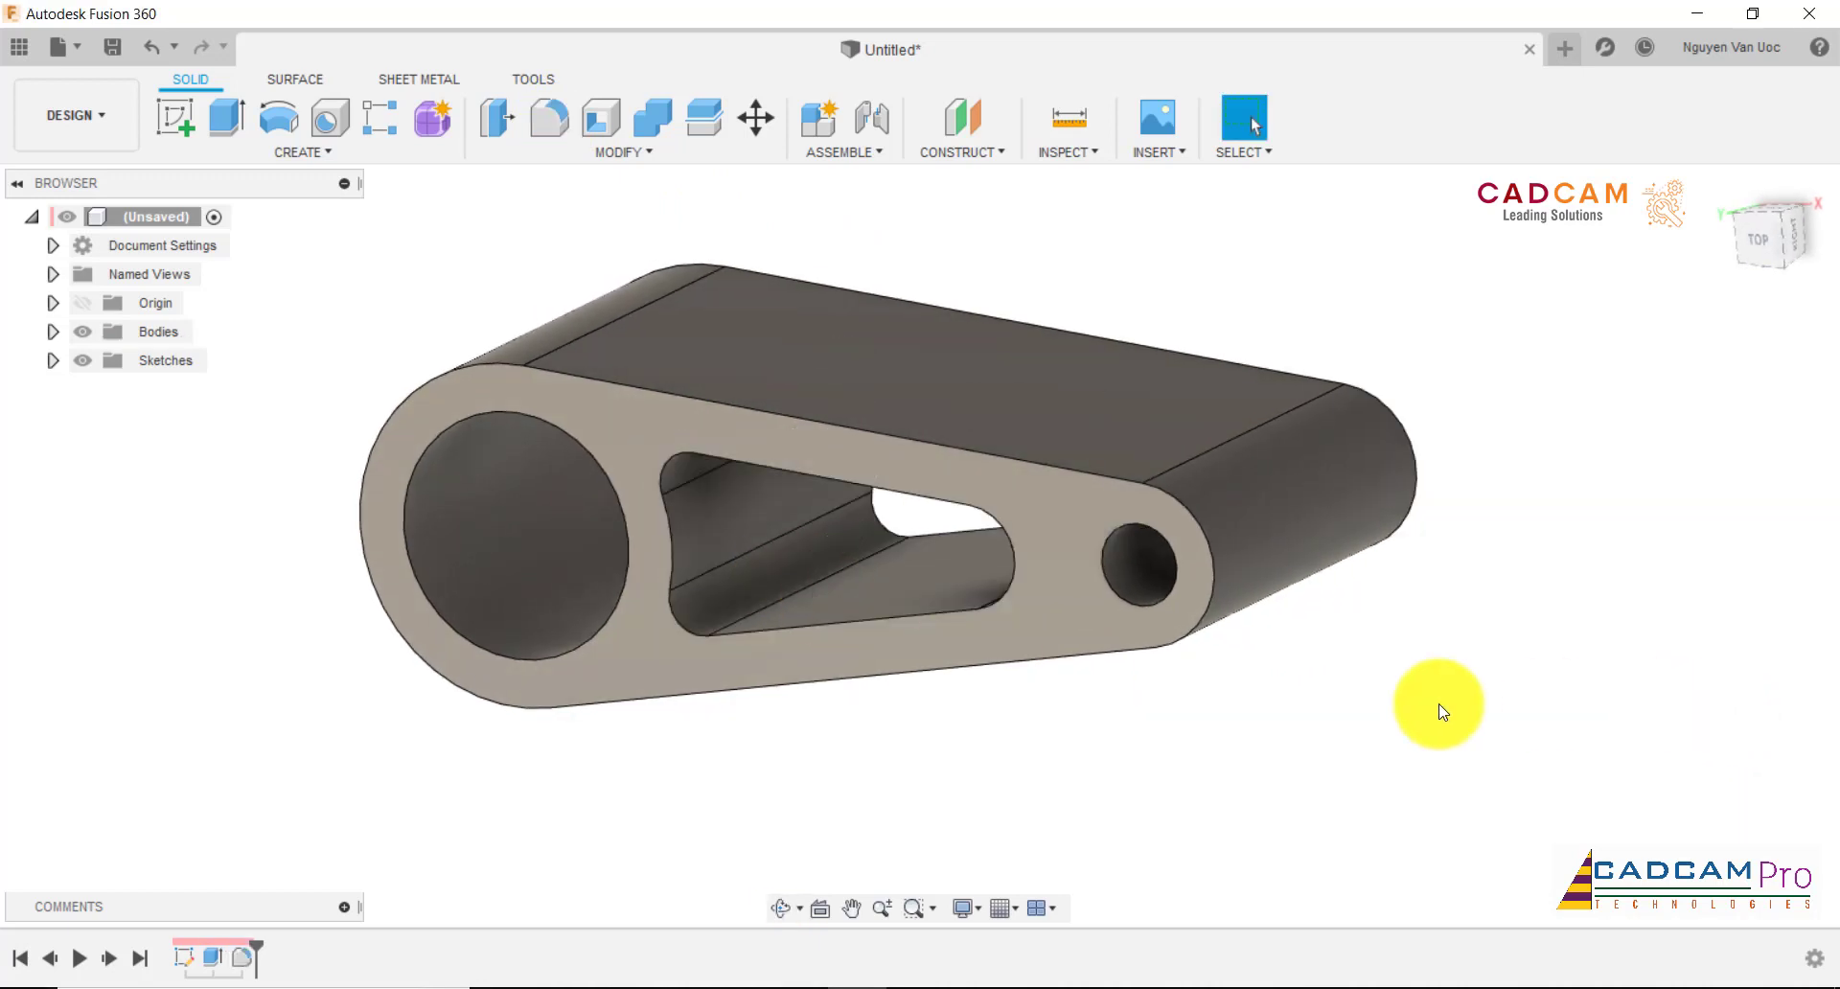
left_click(1759, 239)
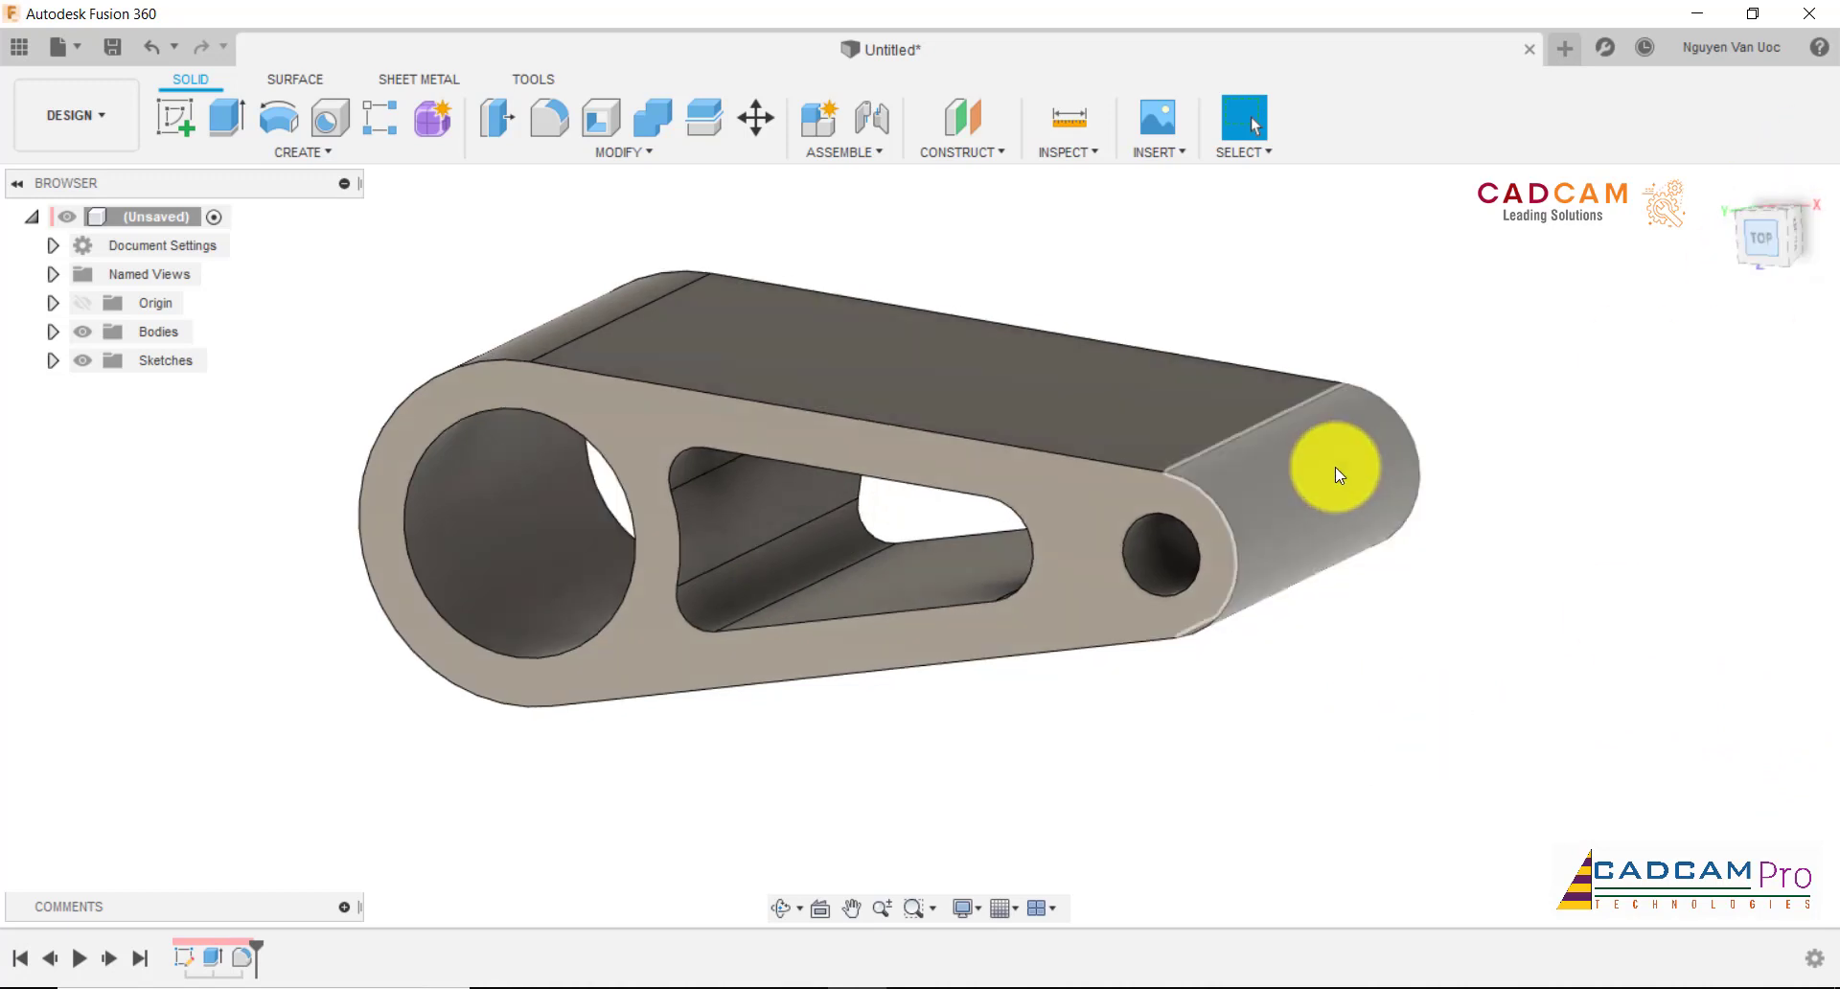
scroll(1265, 487, "down", 1)
scroll(1265, 487, "up", 1)
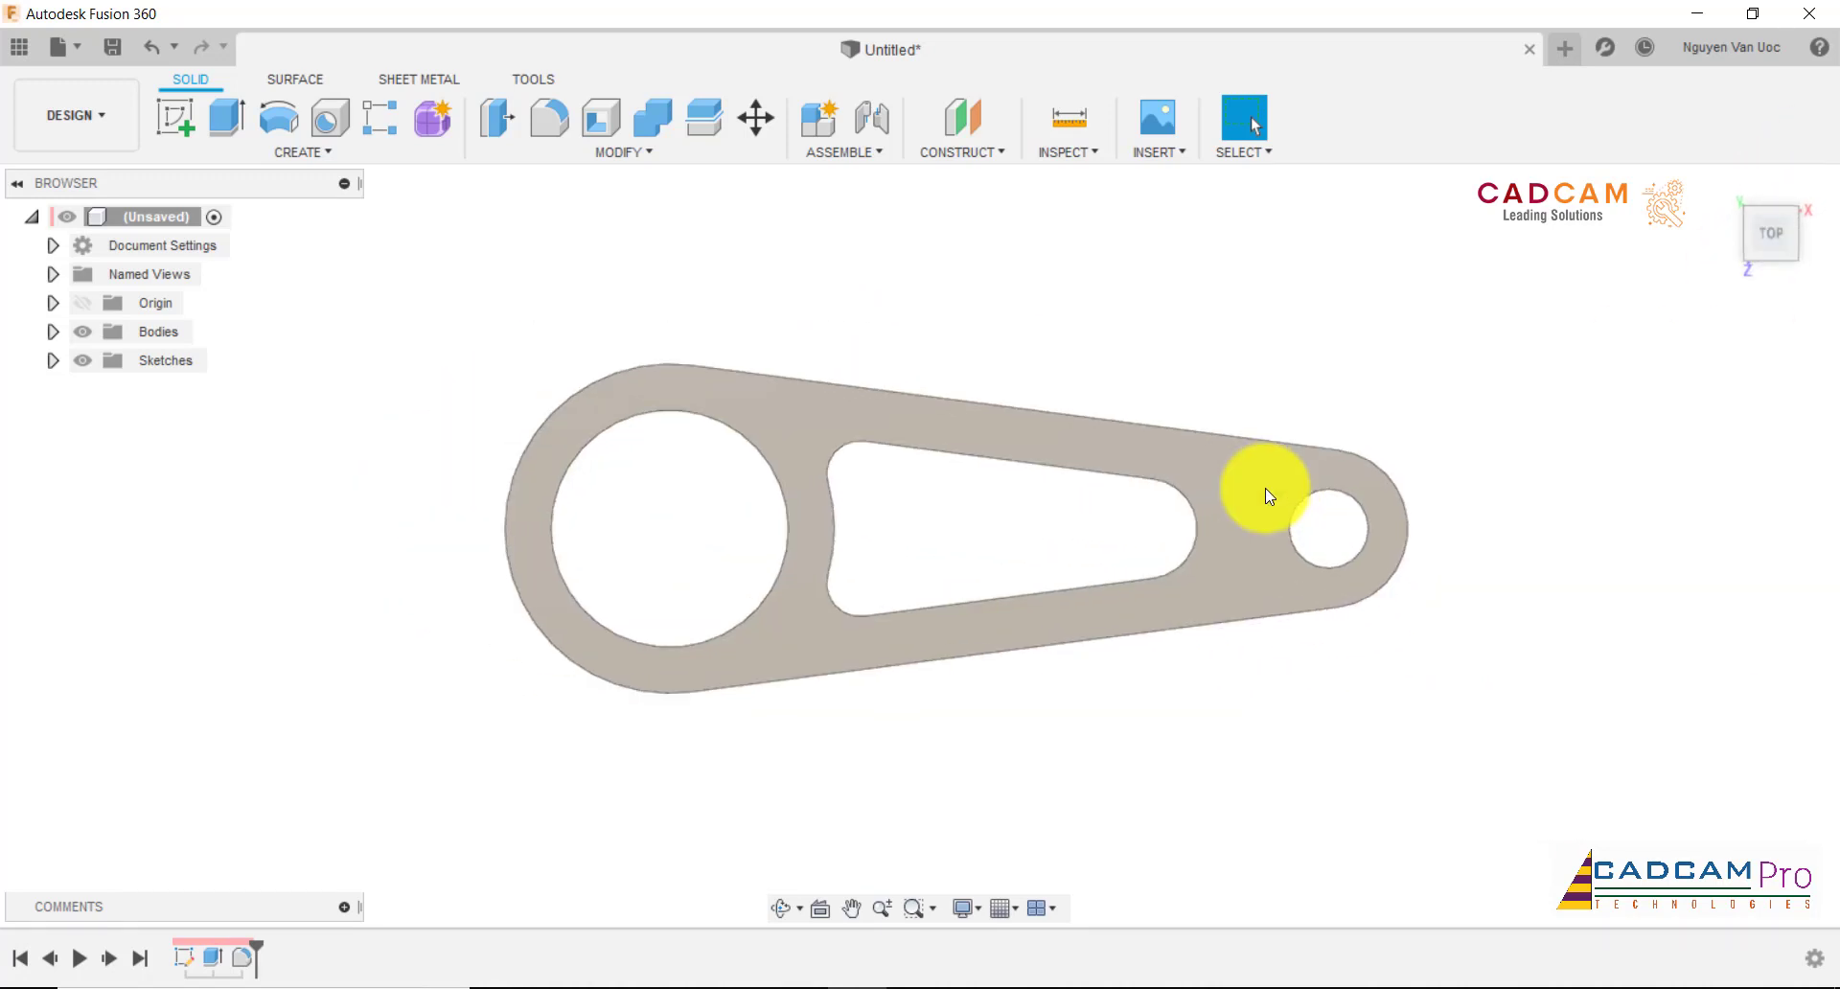
scroll(1265, 487, "up", 1)
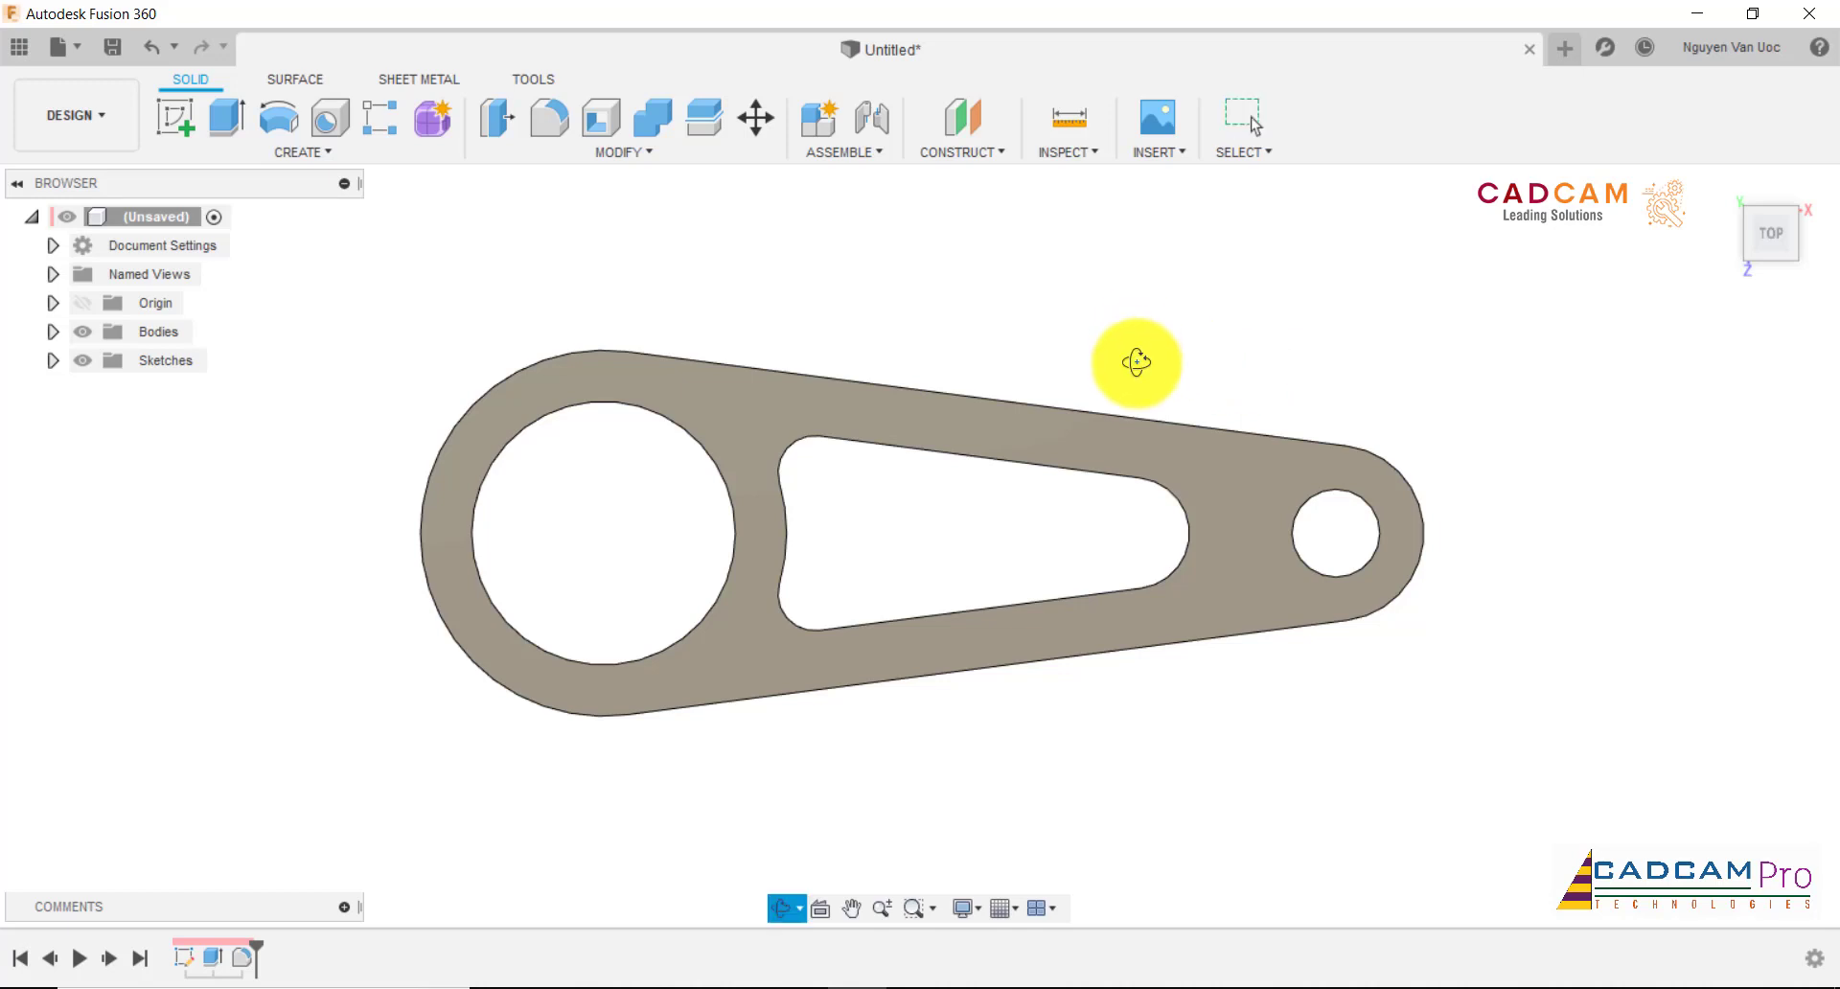
- Create an offset plane at -40.00 mm from the plane through the large hole
middle_click_drag(1139, 357, 1171, 358, "shift")
left_click(997, 155)
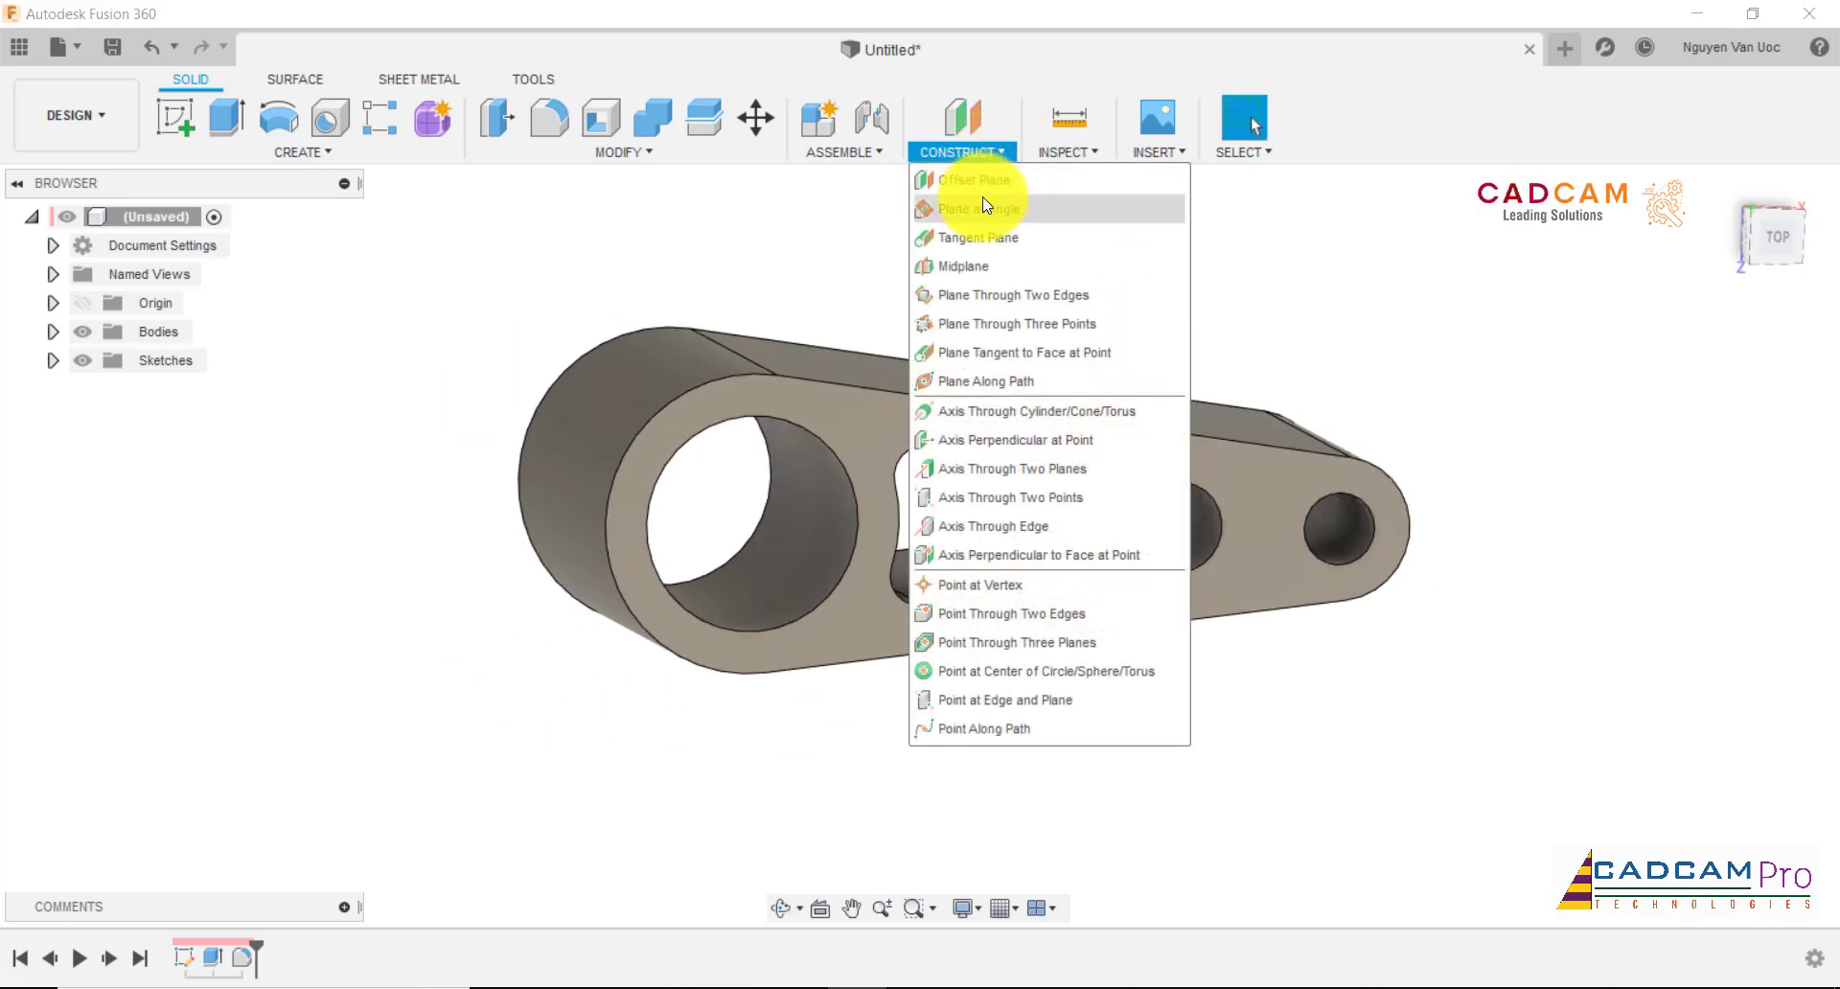
left_click(952, 179)
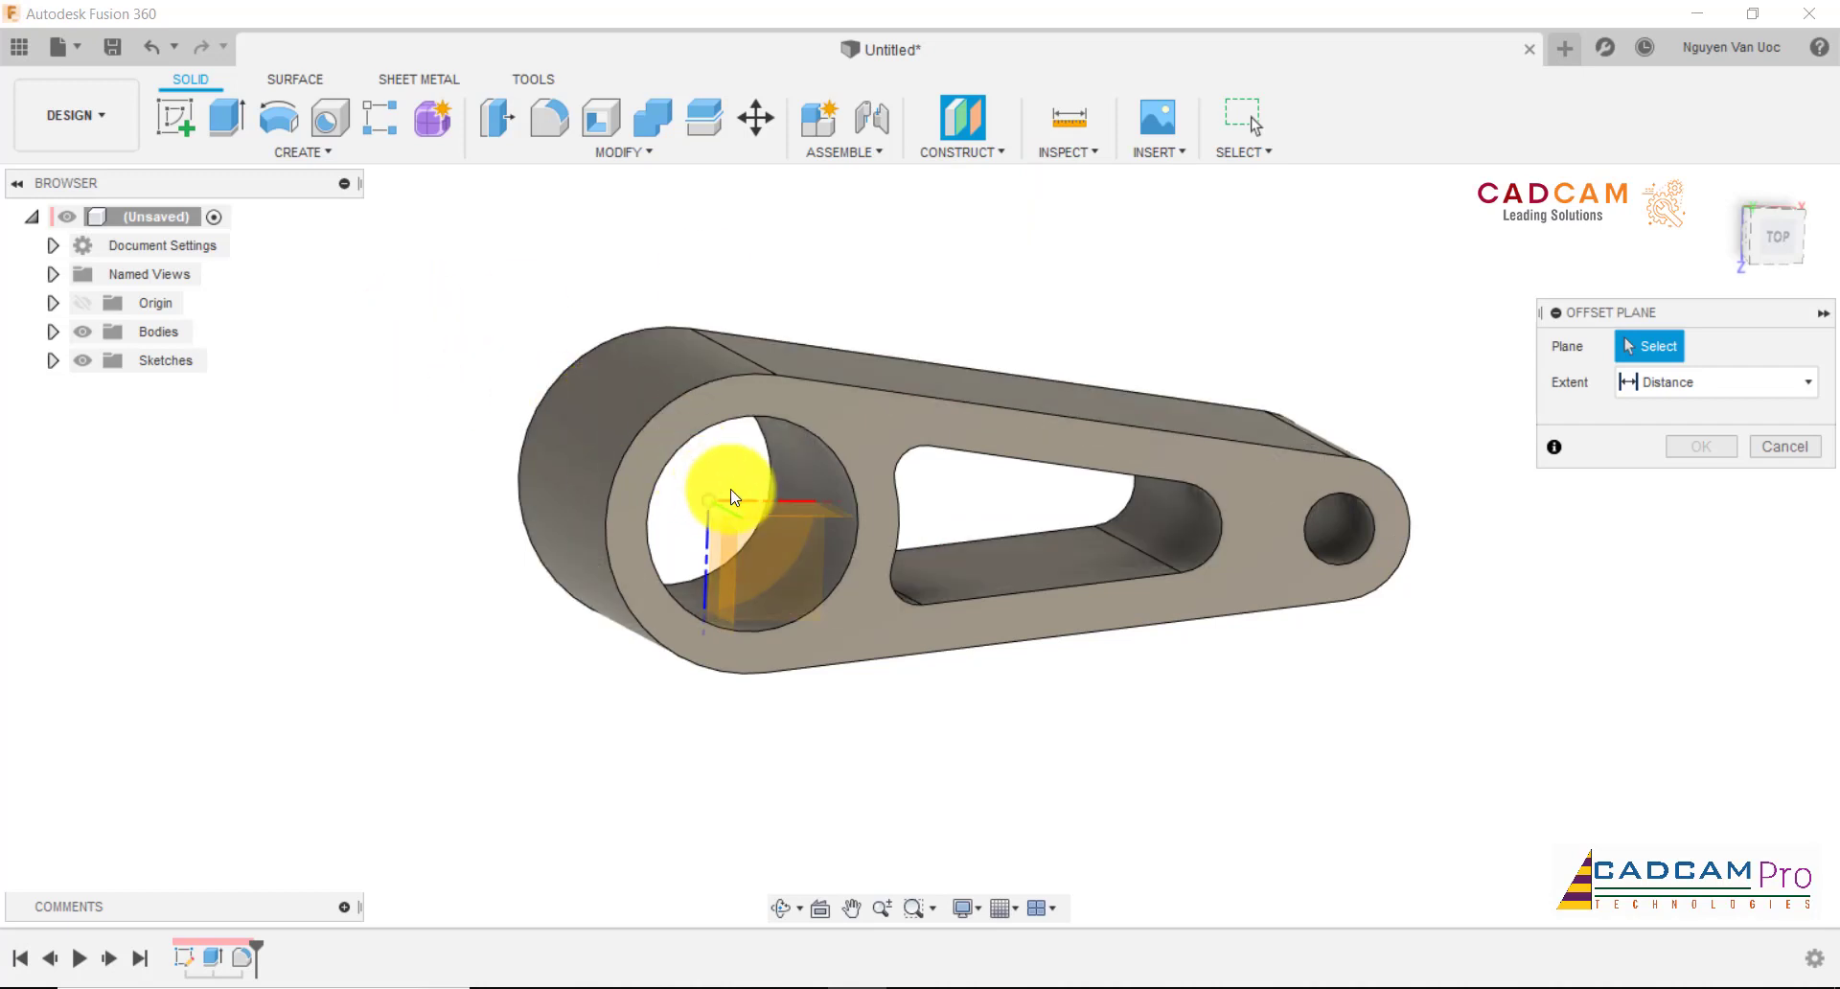
mouse_move(727, 485)
middle_mouse_down("shift")
mouse_move(1178, 555)
mouse_move(1027, 546)
mouse_move(1054, 552)
mouse_move(874, 604)
mouse_move(863, 575)
middle_mouse_up("shift")
scroll(911, 602, "up", 3)
left_click(624, 541)
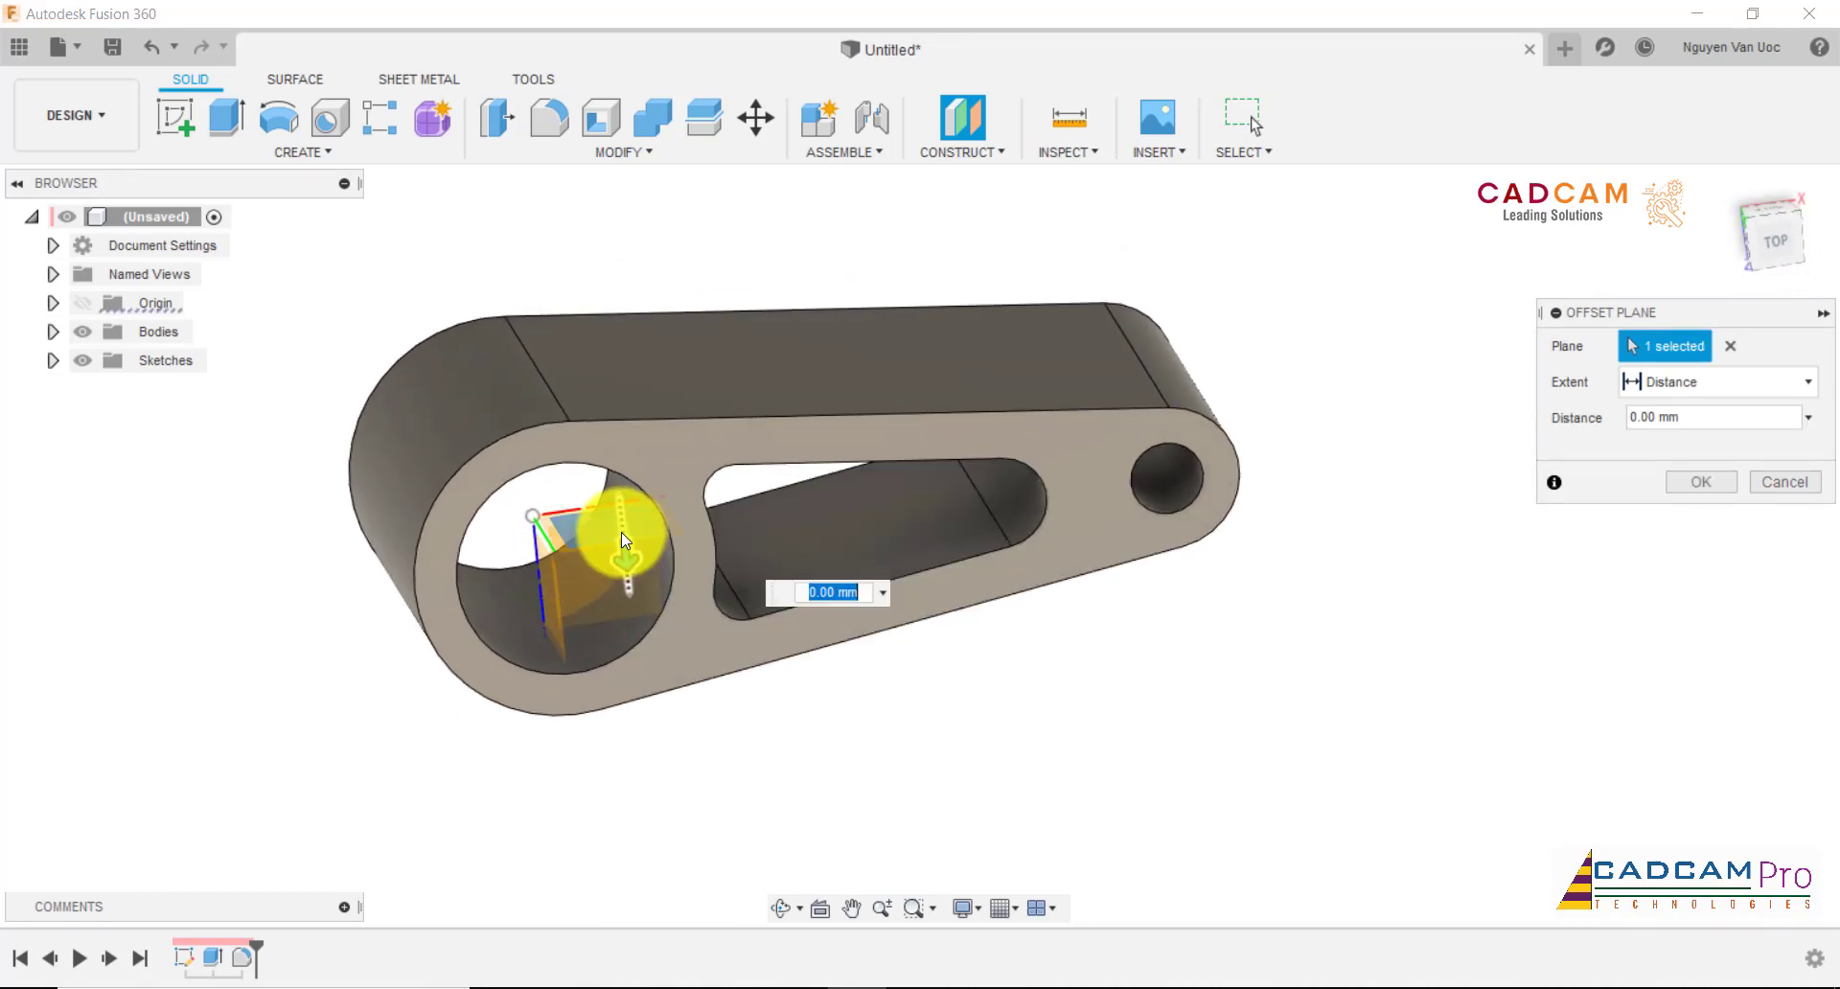
left_click(1773, 234)
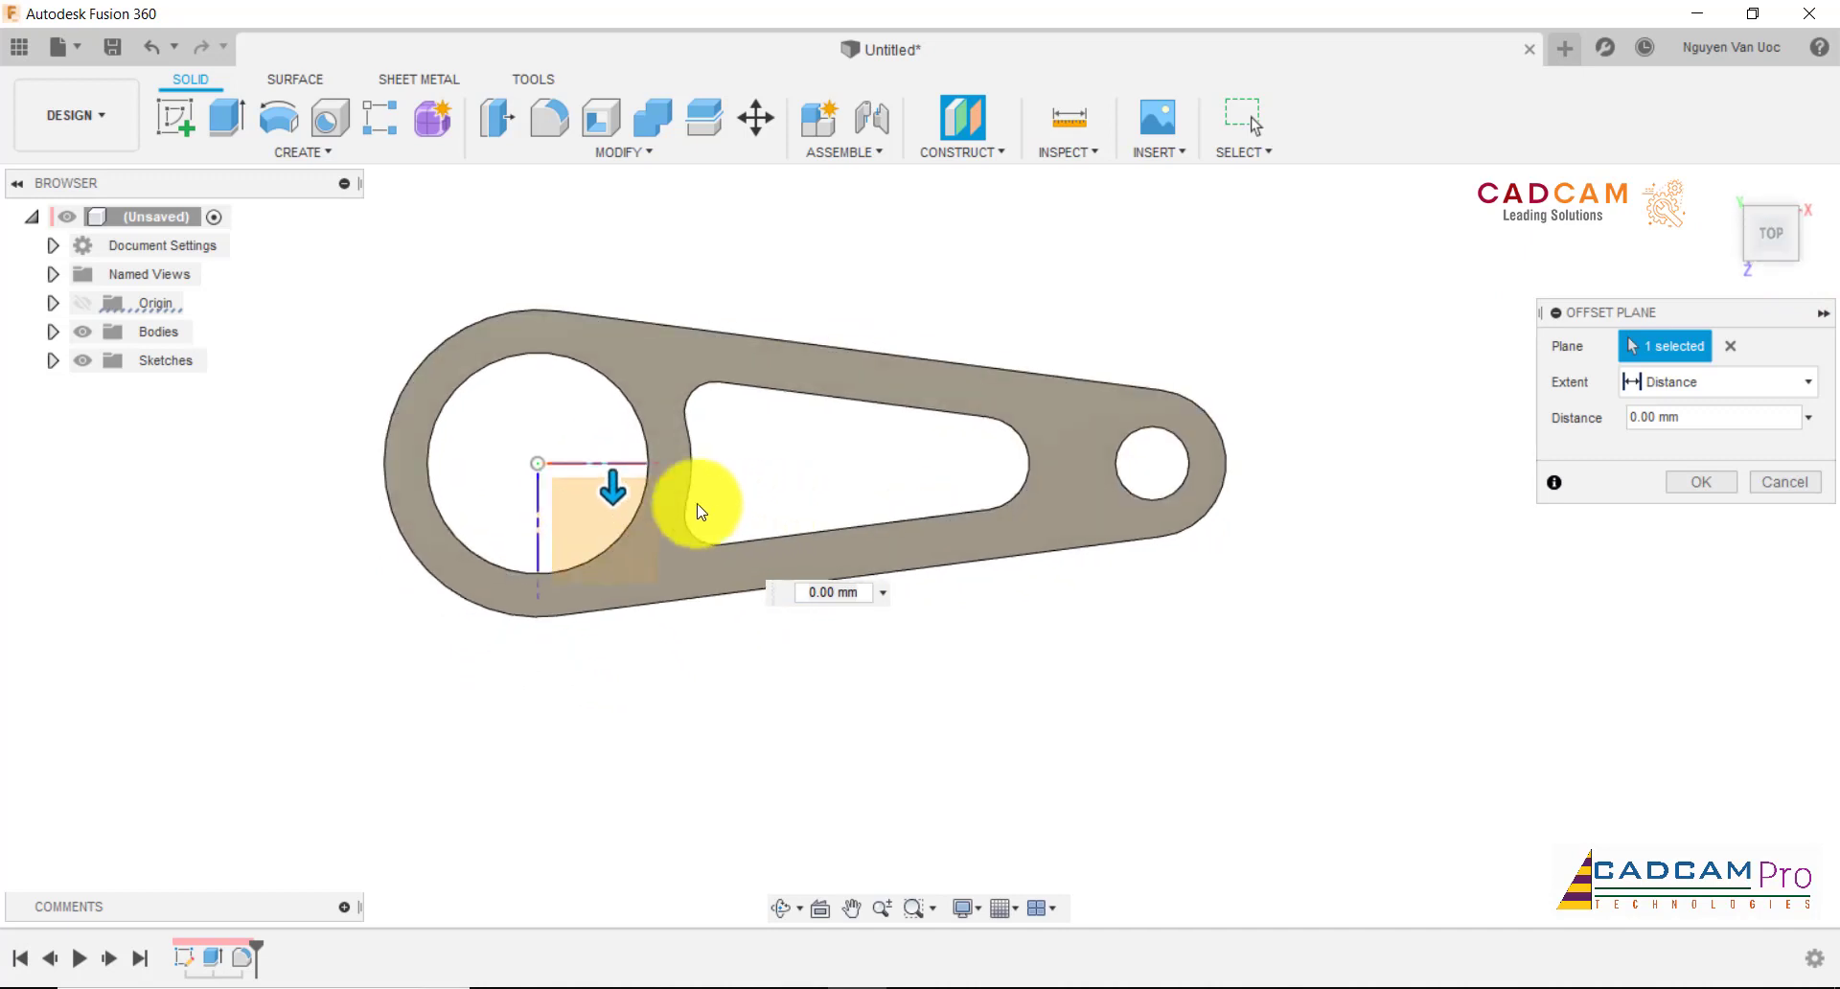
left_click_drag(614, 490, 629, 247)
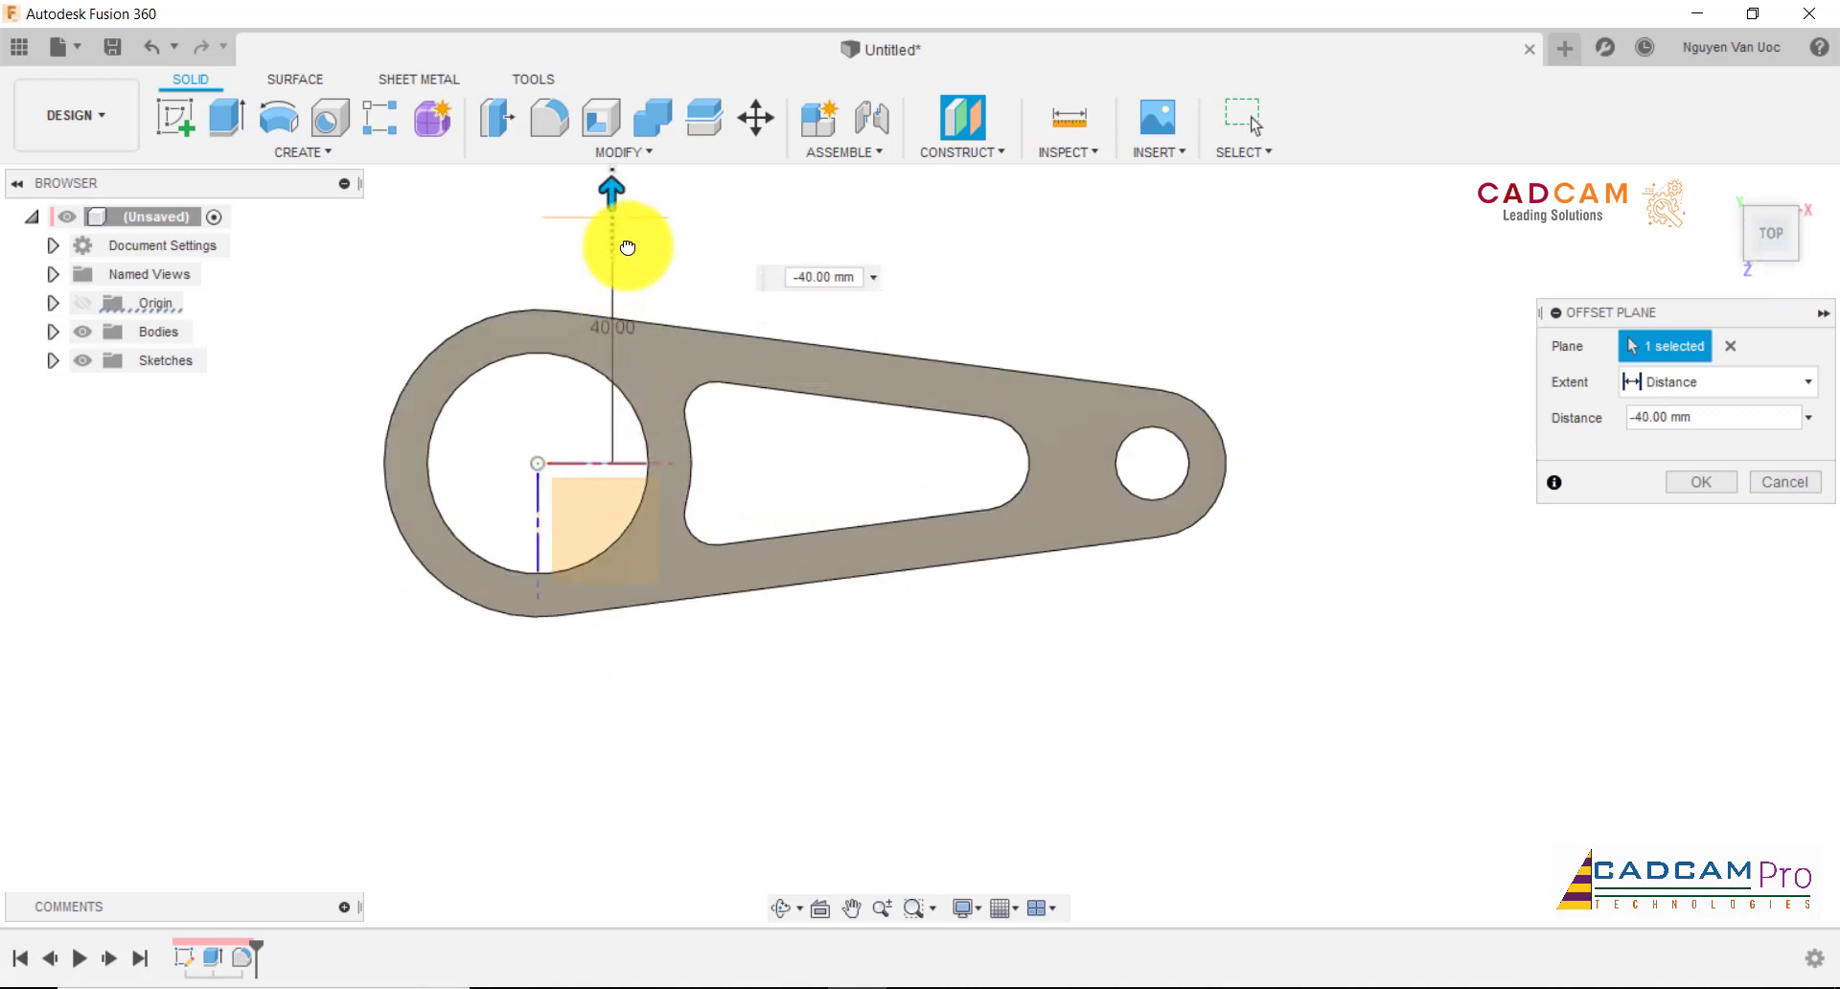
left_click(1701, 482)
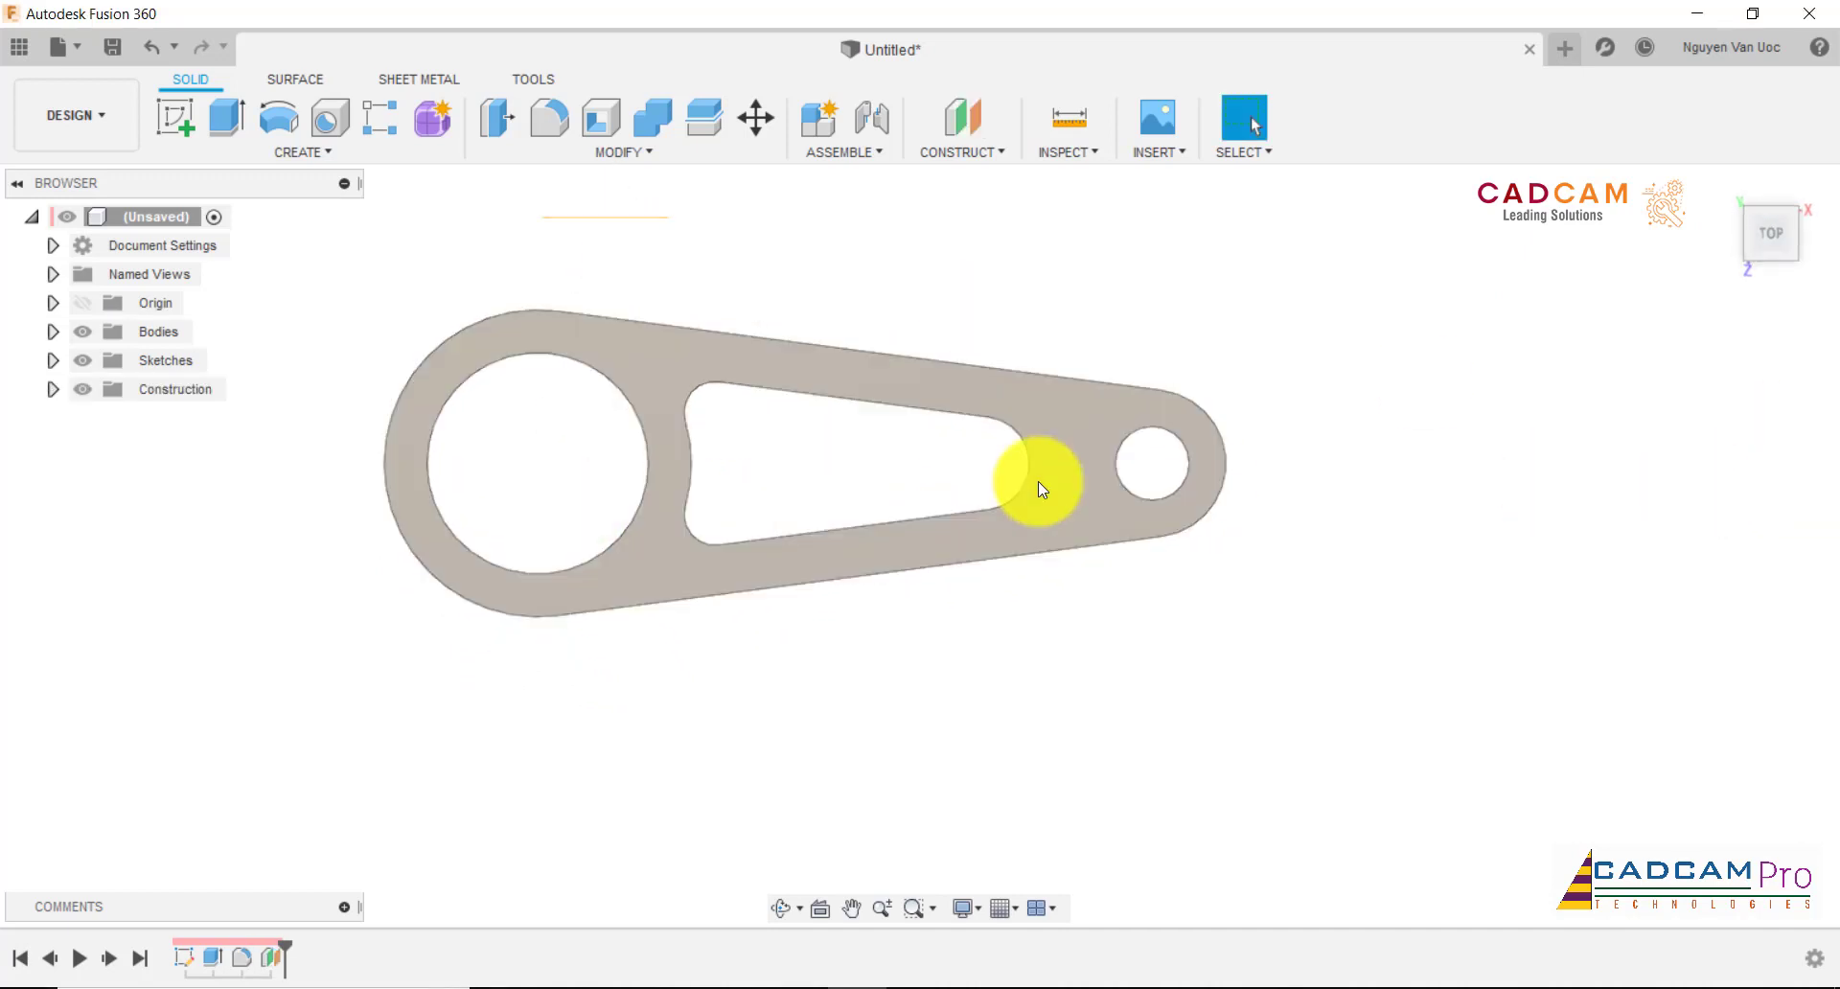
scroll(987, 393, "down", 3)
- Start a sketch on the -40 mm offset plane, rotating the view 90° twice so the arm lies horizontal
mouse_move(941, 316)
middle_mouse_down("shift")
mouse_move(874, 298)
mouse_move(760, 308)
middle_mouse_up("shift")
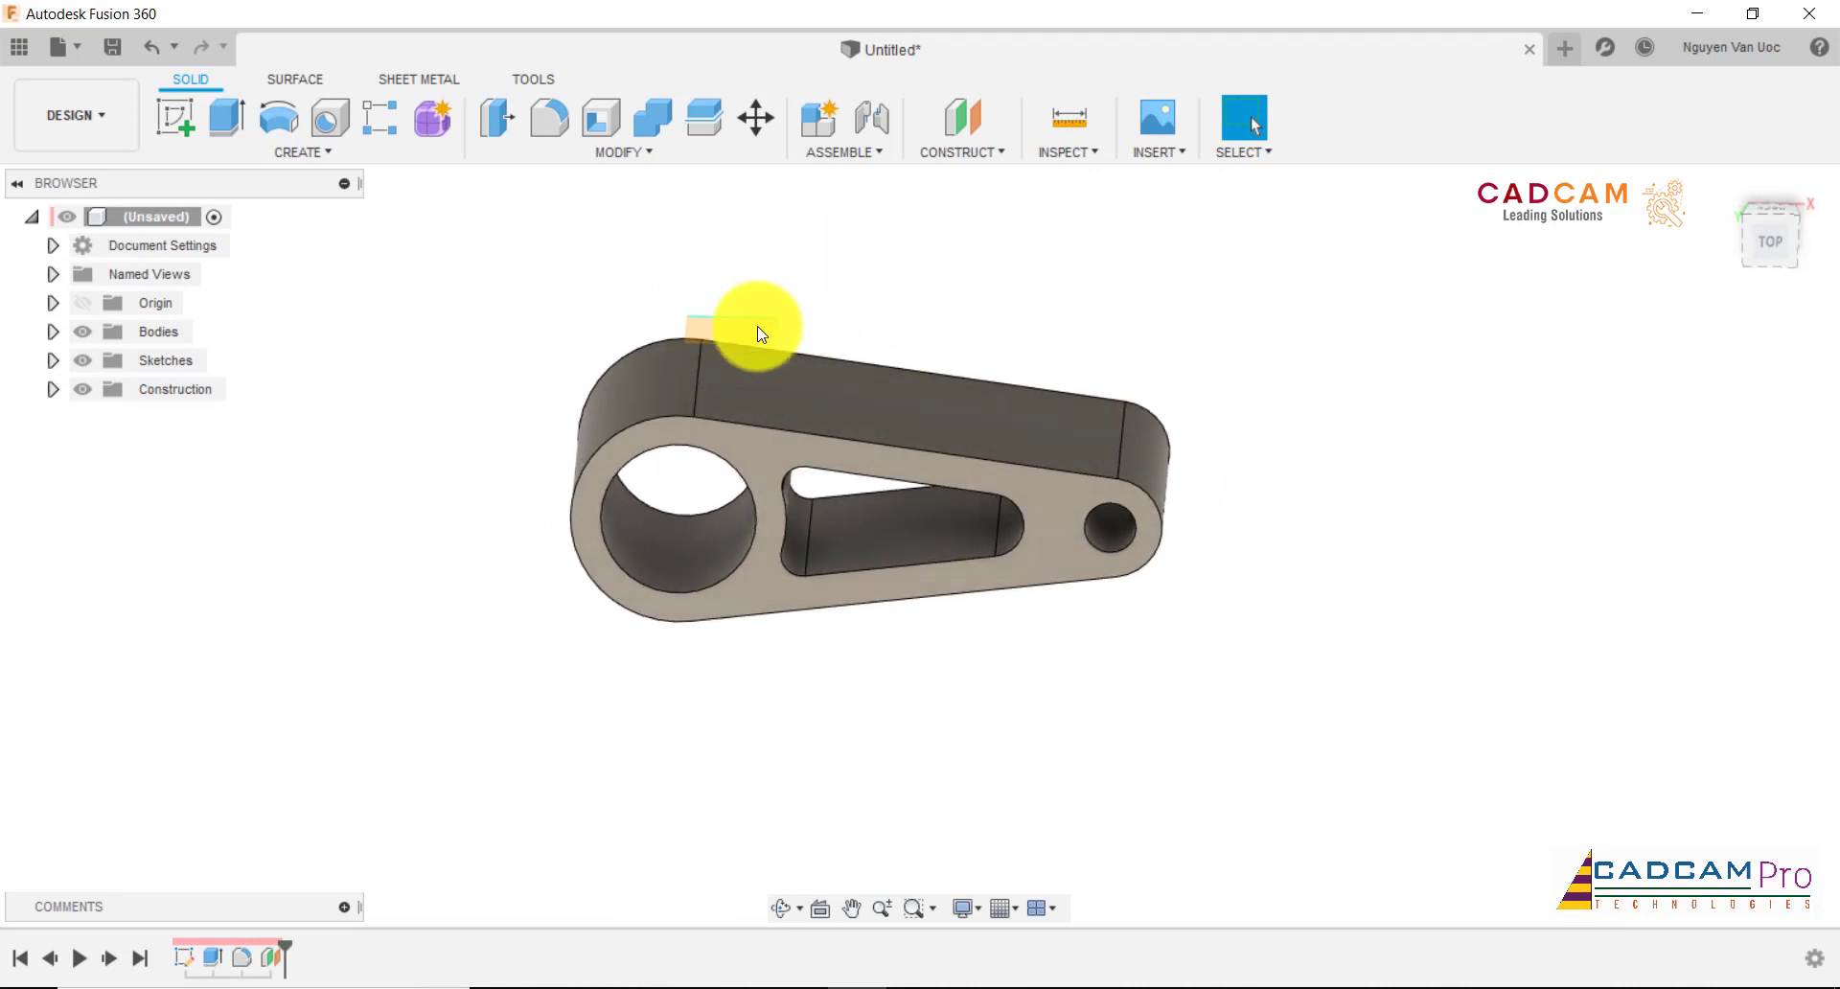
left_click(177, 127)
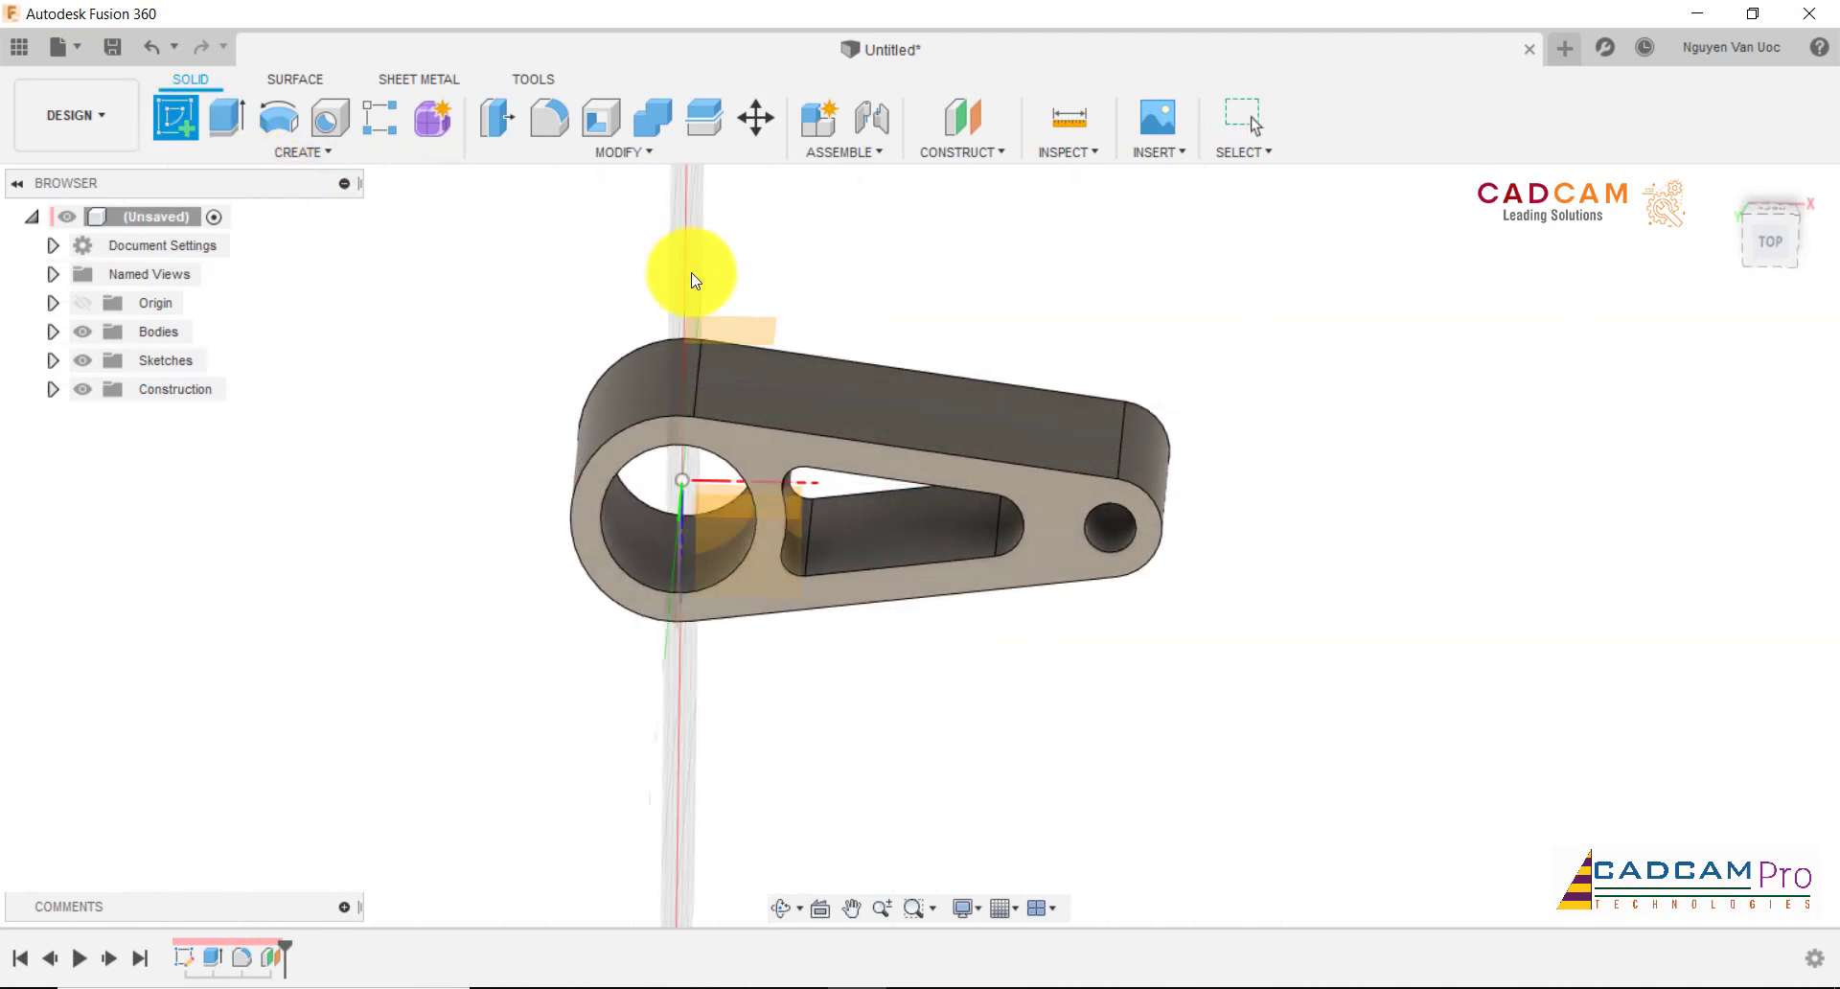
left_click(728, 330)
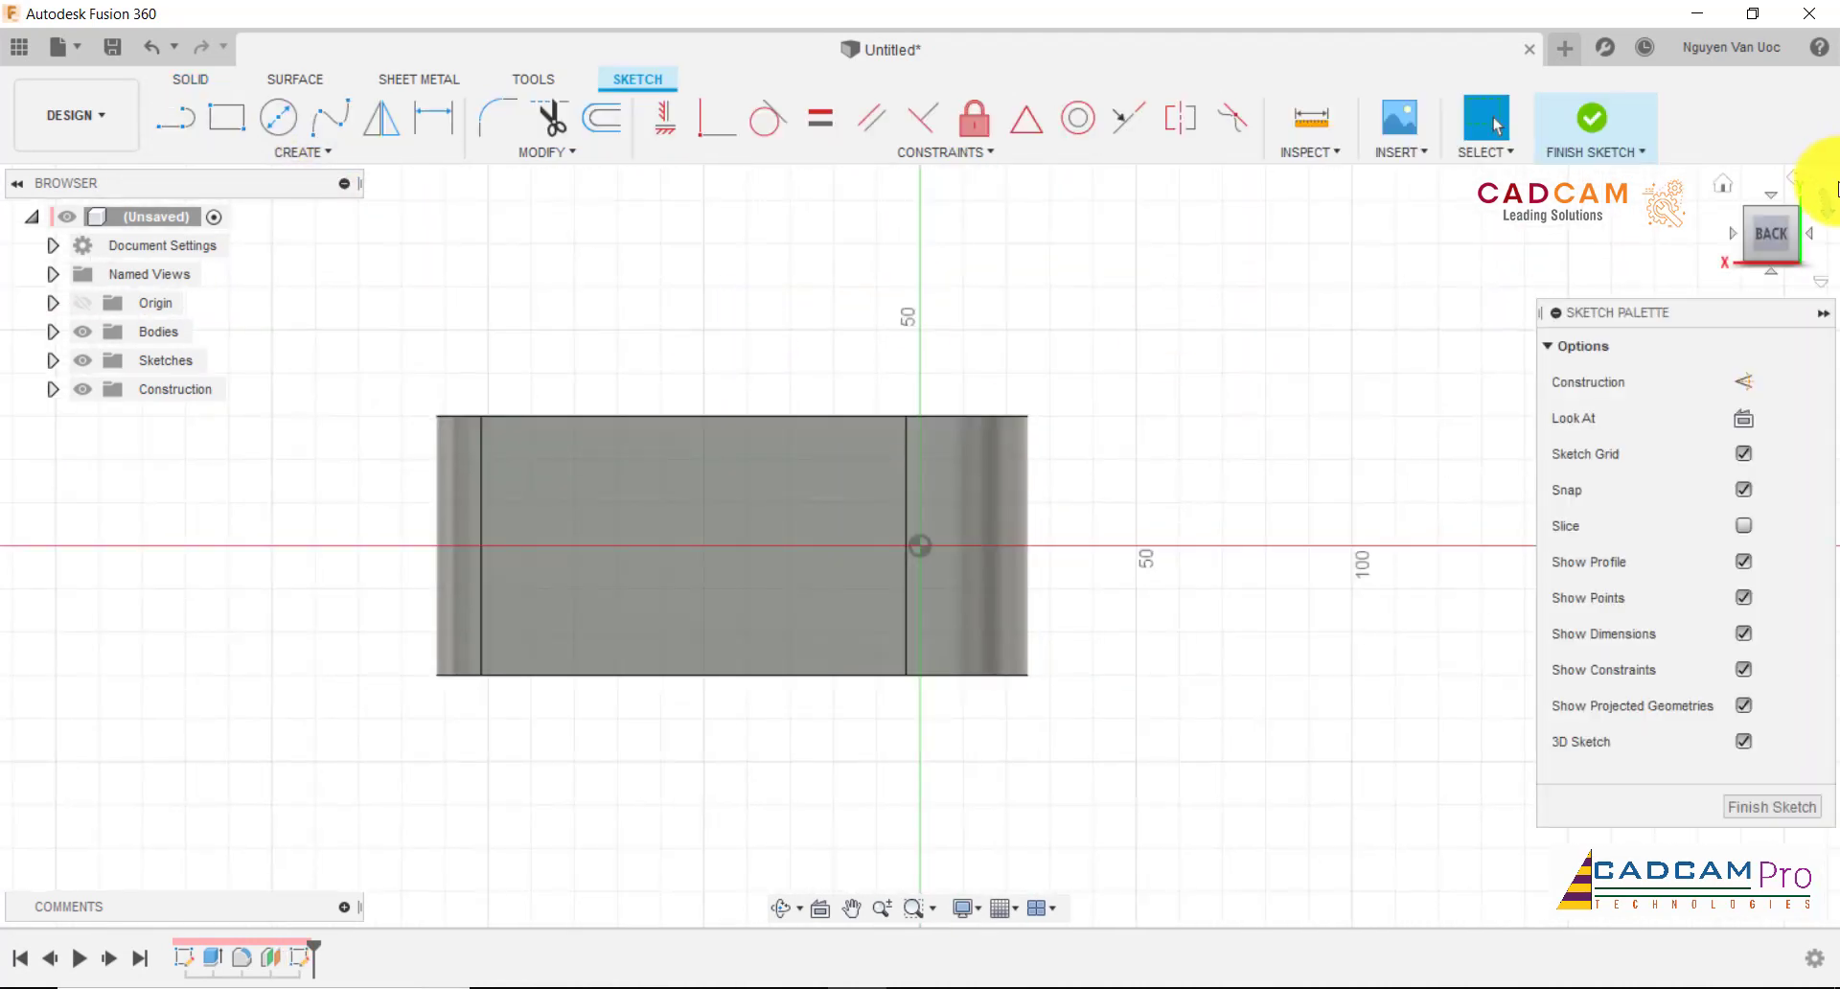
left_click(1830, 212)
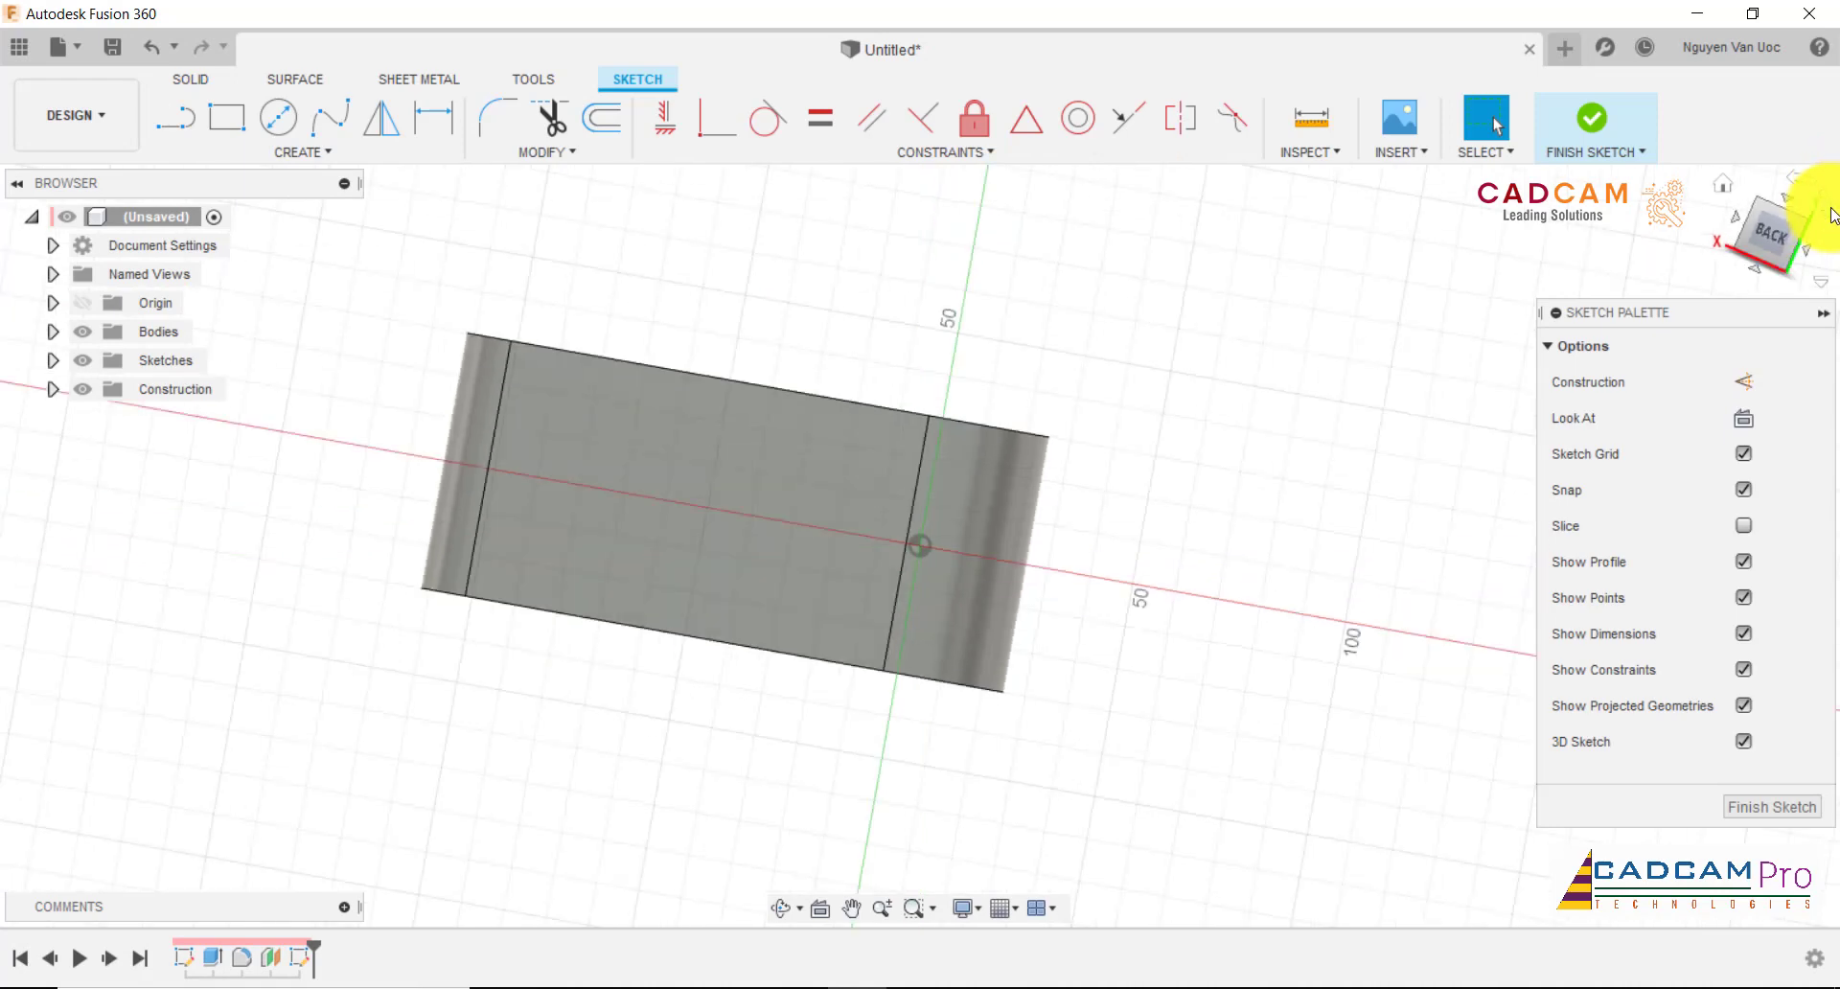
left_click(1831, 212)
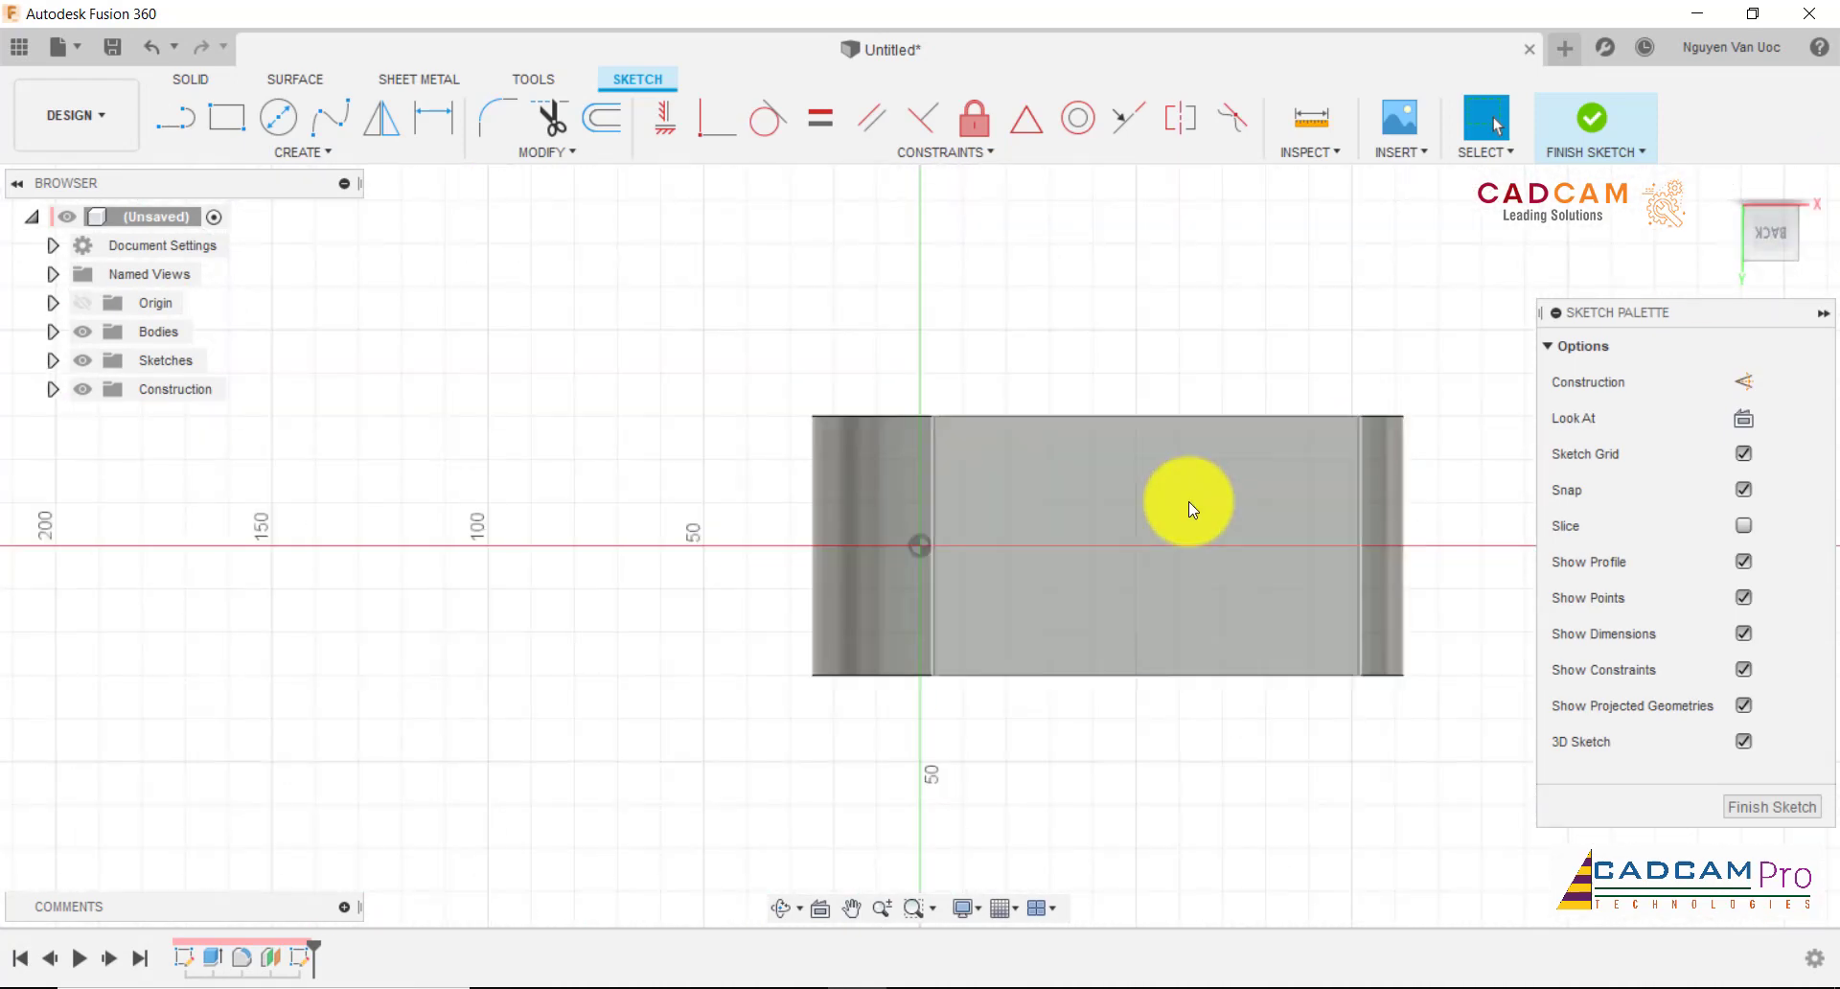
scroll(1150, 517, "down", 2)
scroll(1485, 575, "up", 2)
scroll(1479, 525, "up", 1)
scroll(1475, 527, "up", 1)
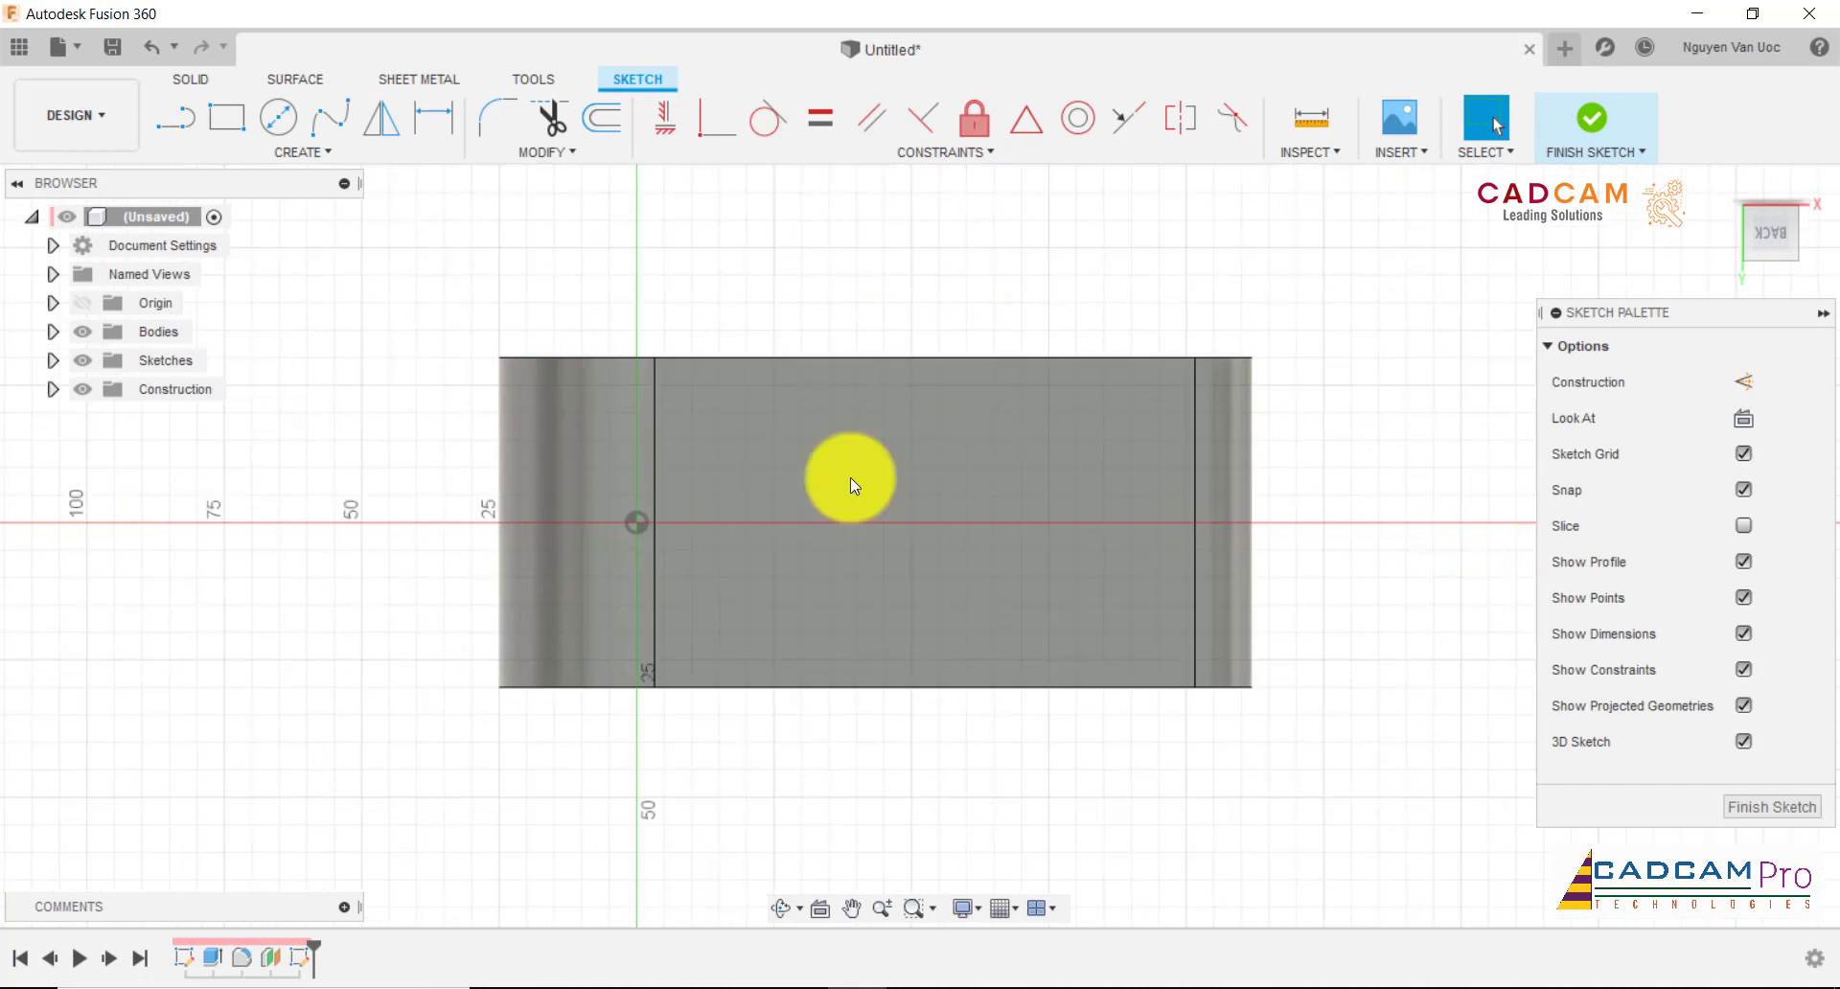
left_click(176, 133)
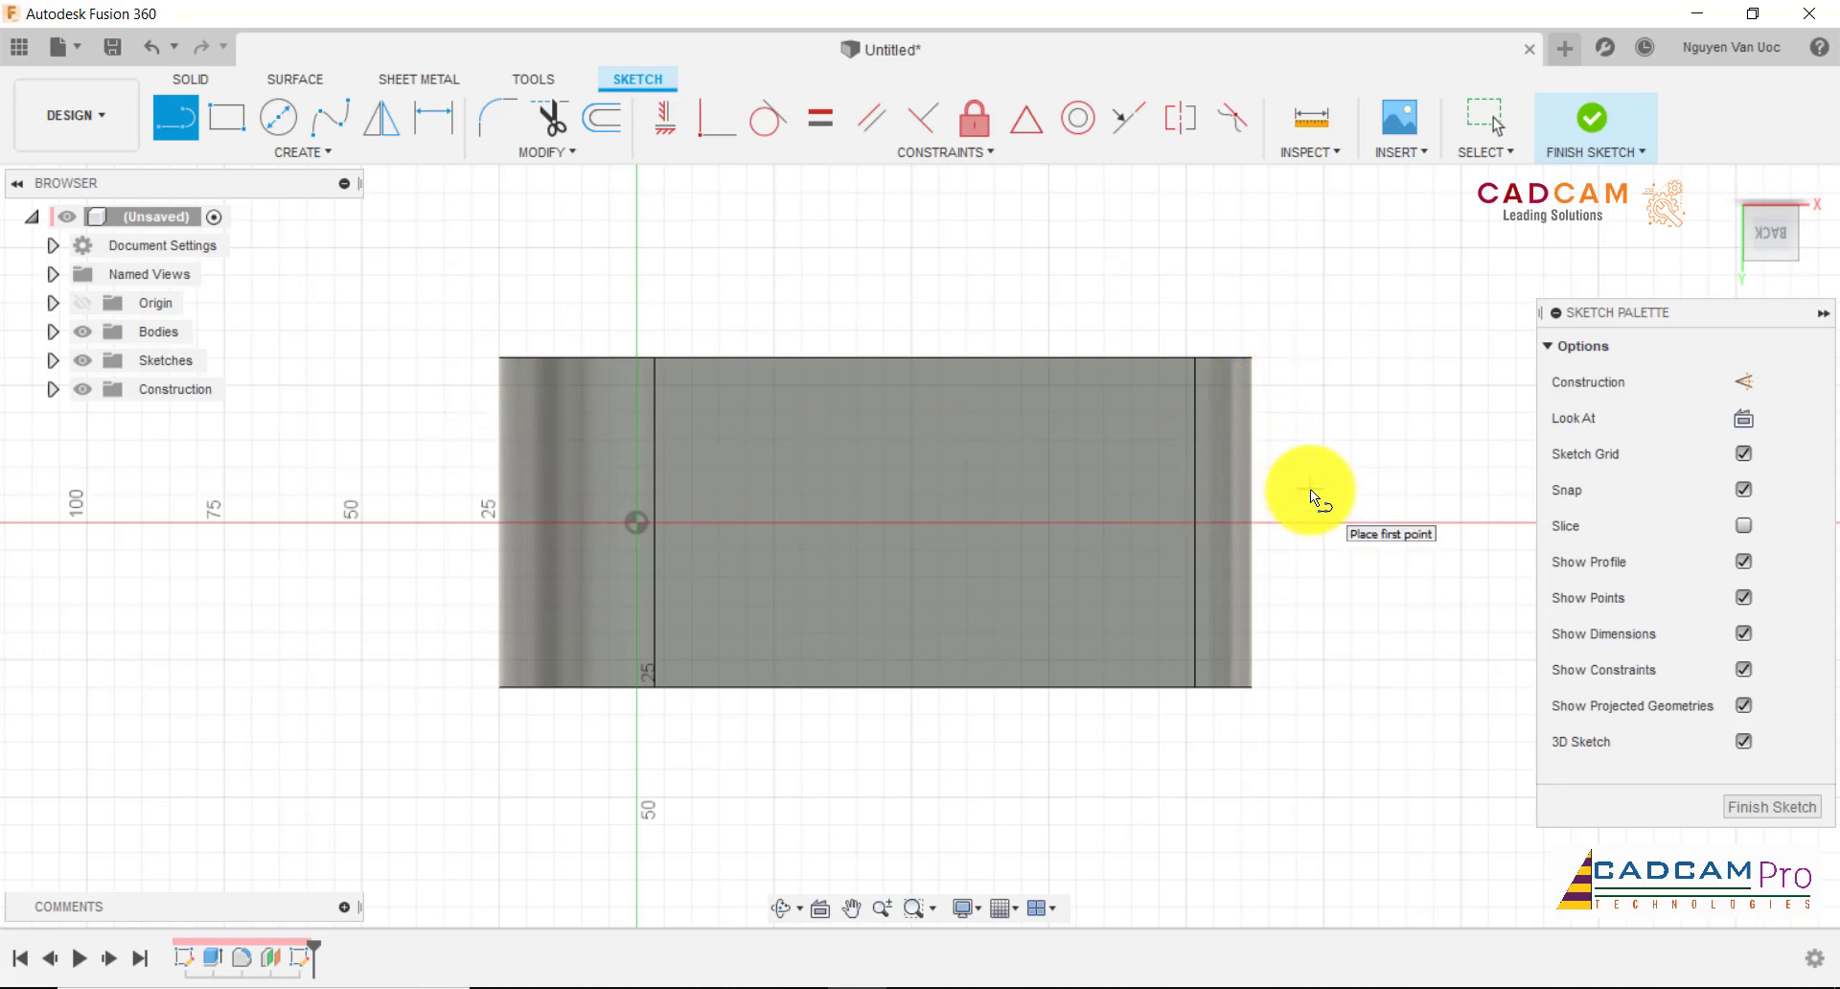
key("Escape")
left_click(303, 152)
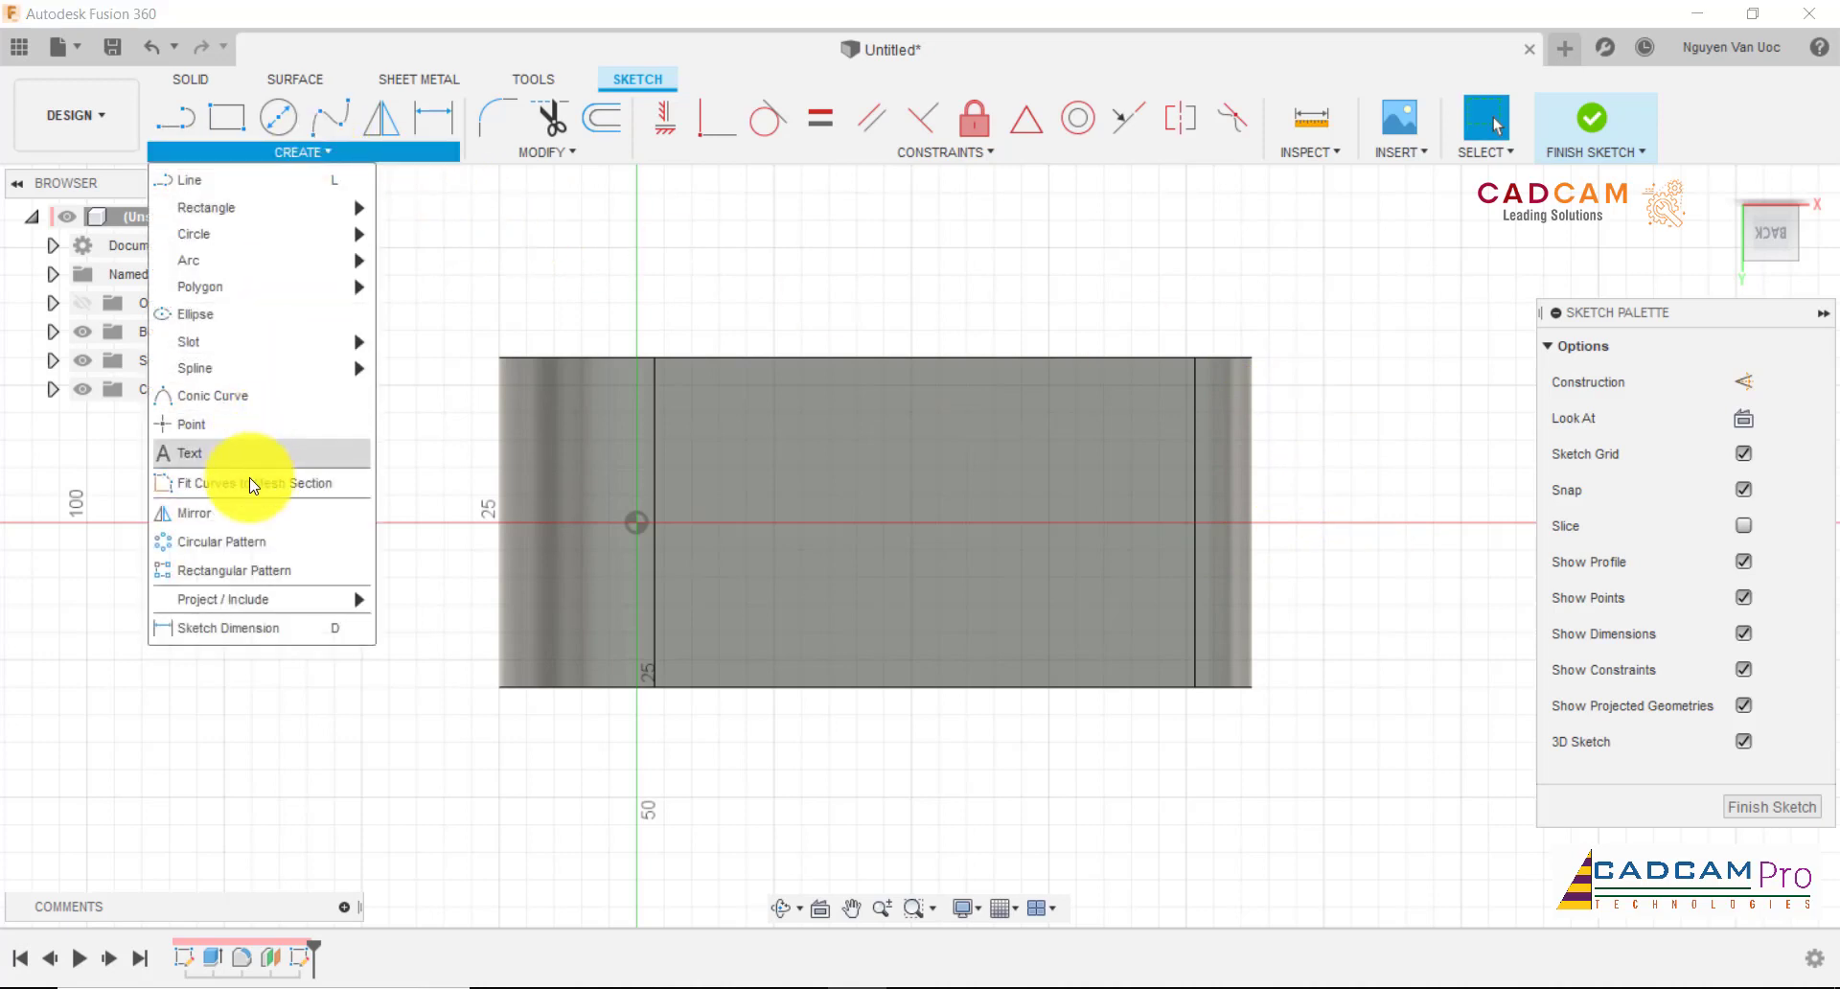
mouse_move(222, 600)
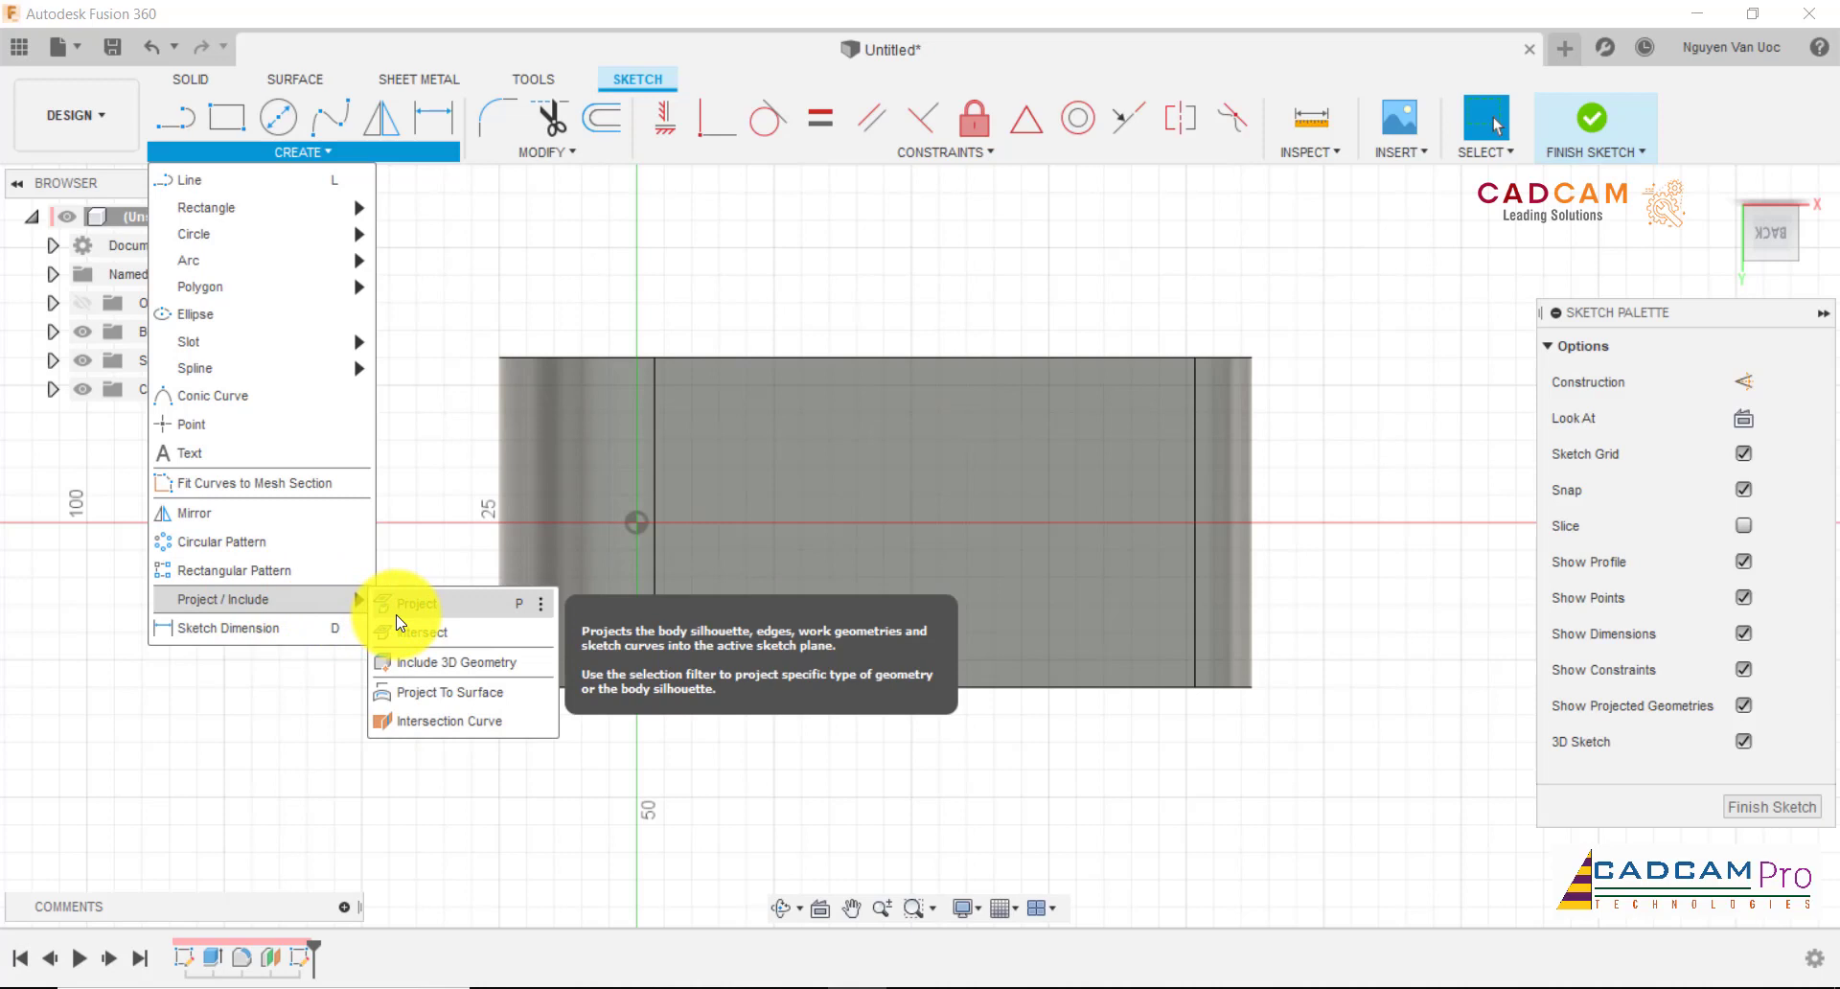
- Project the left, right and middle side faces of the arm into the sketch
left_click(400, 613)
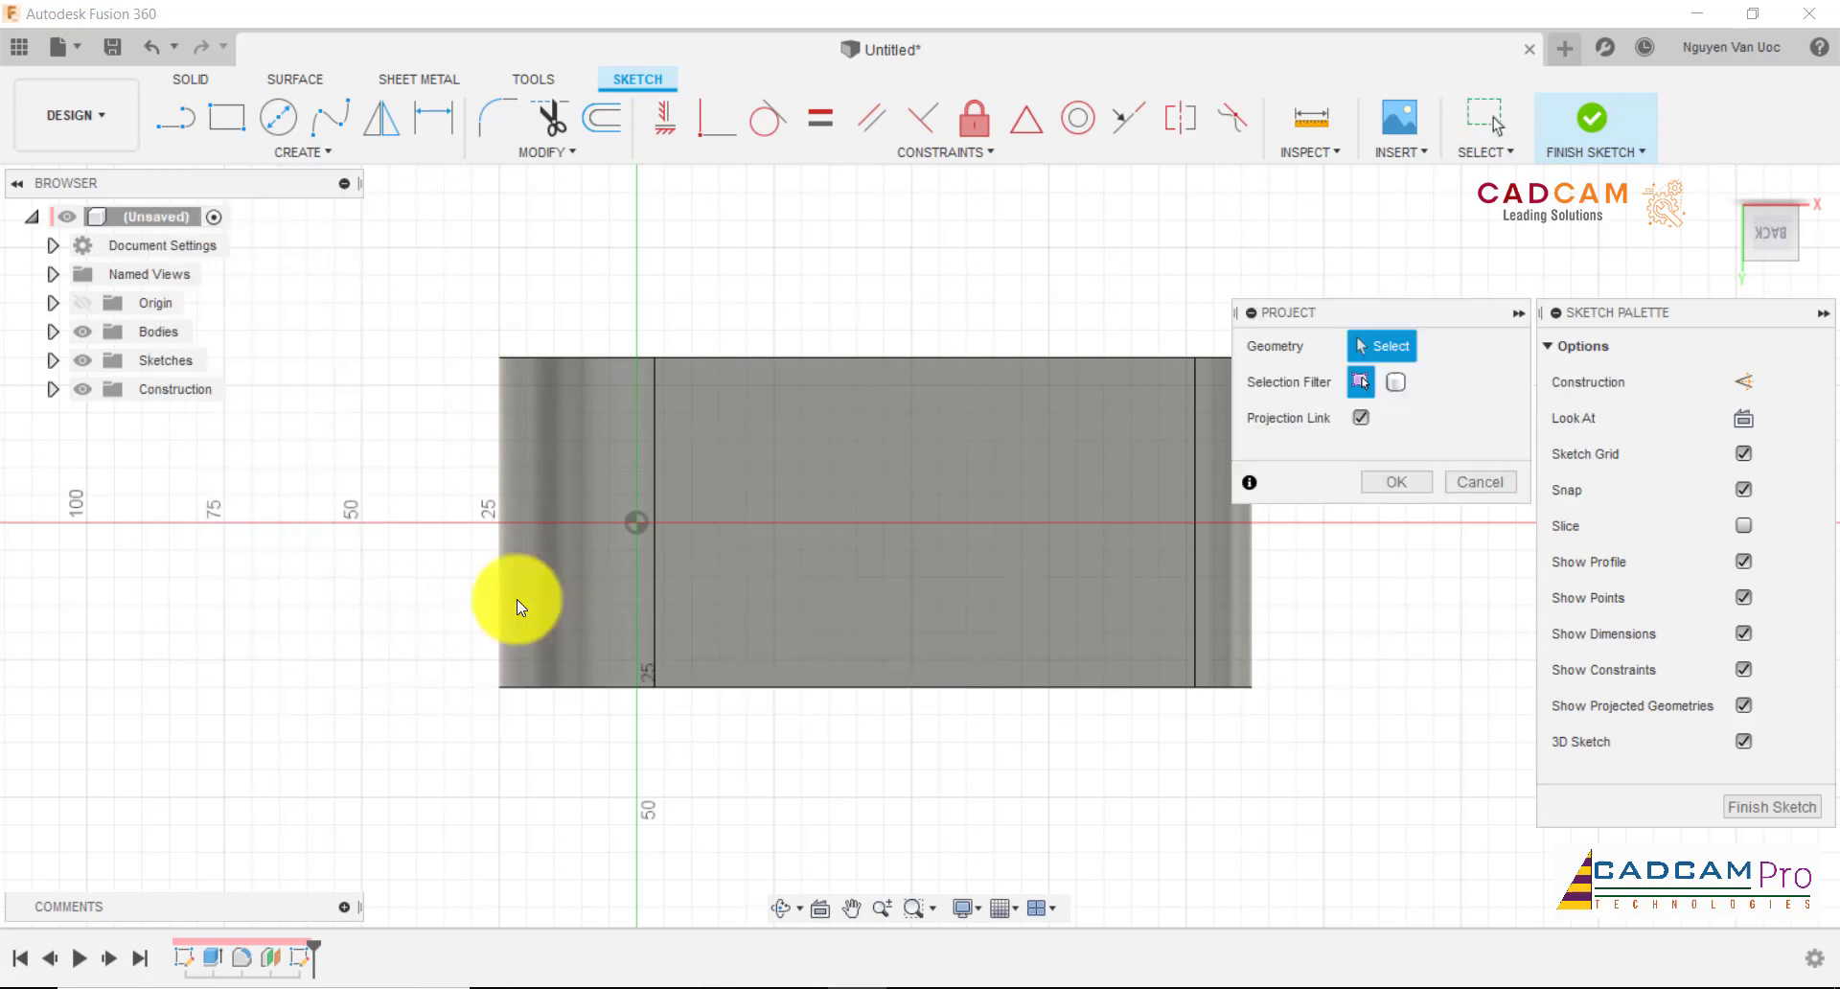
left_click(562, 502)
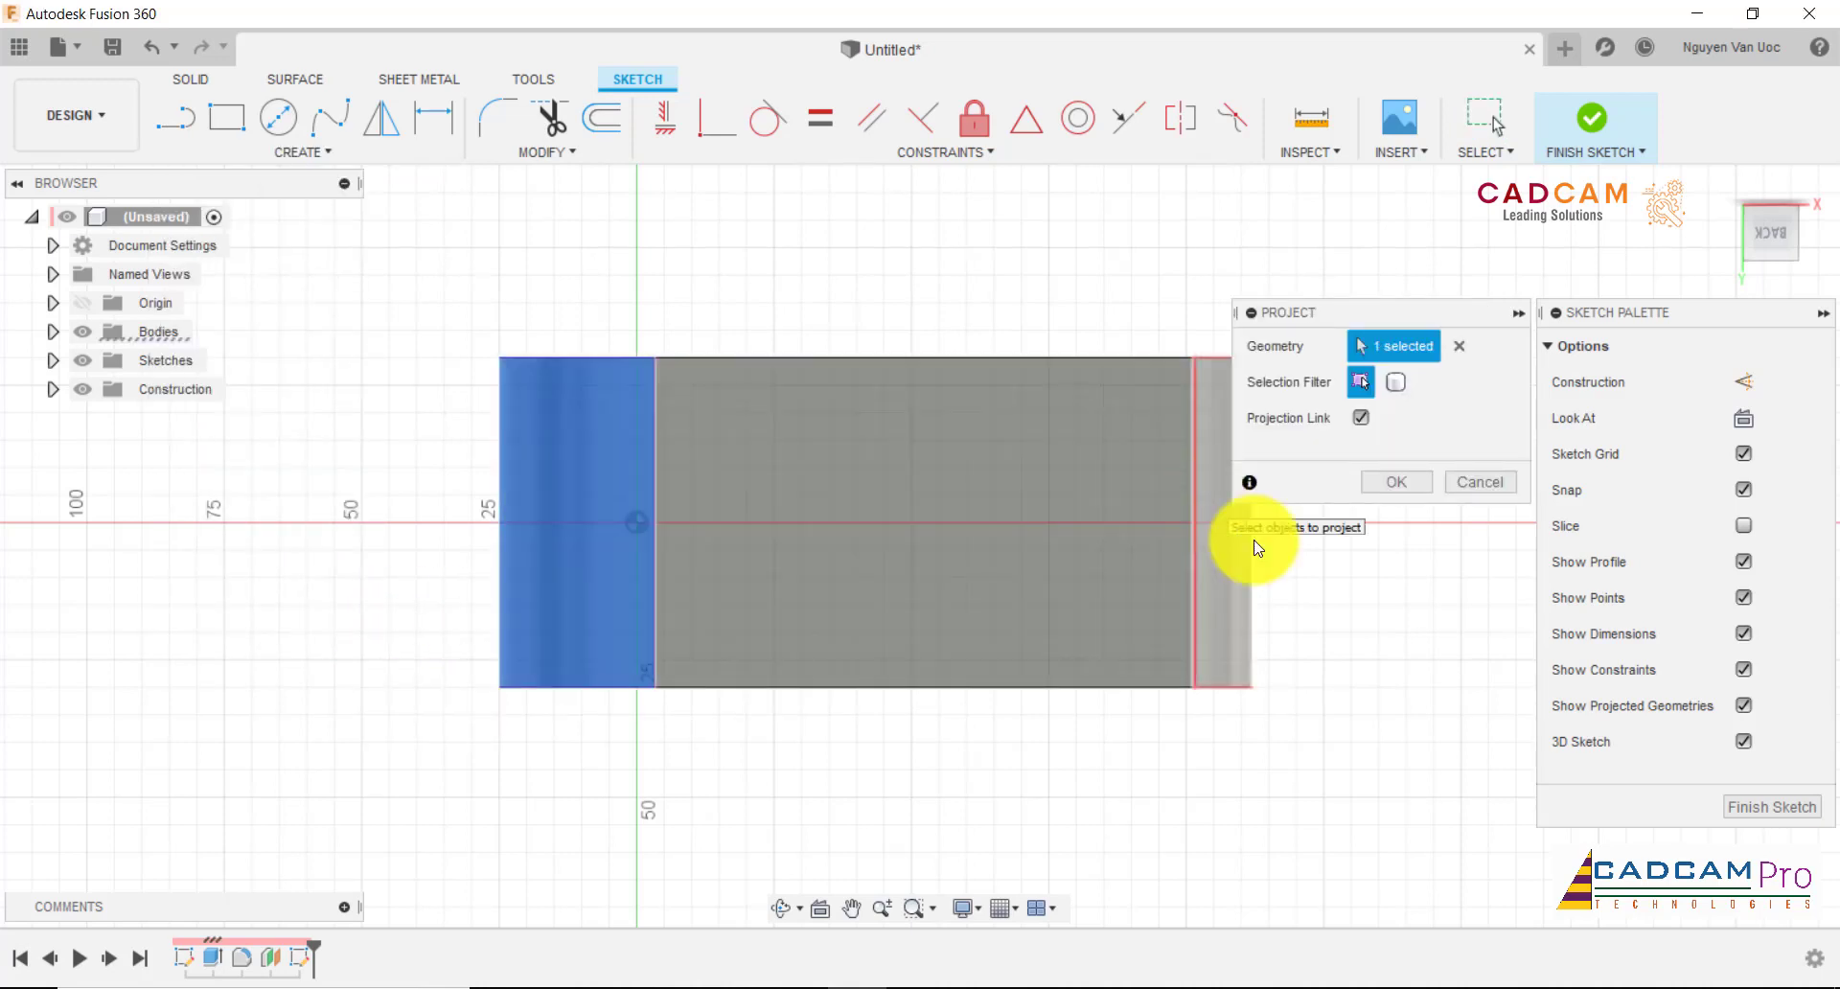
left_click(1236, 537)
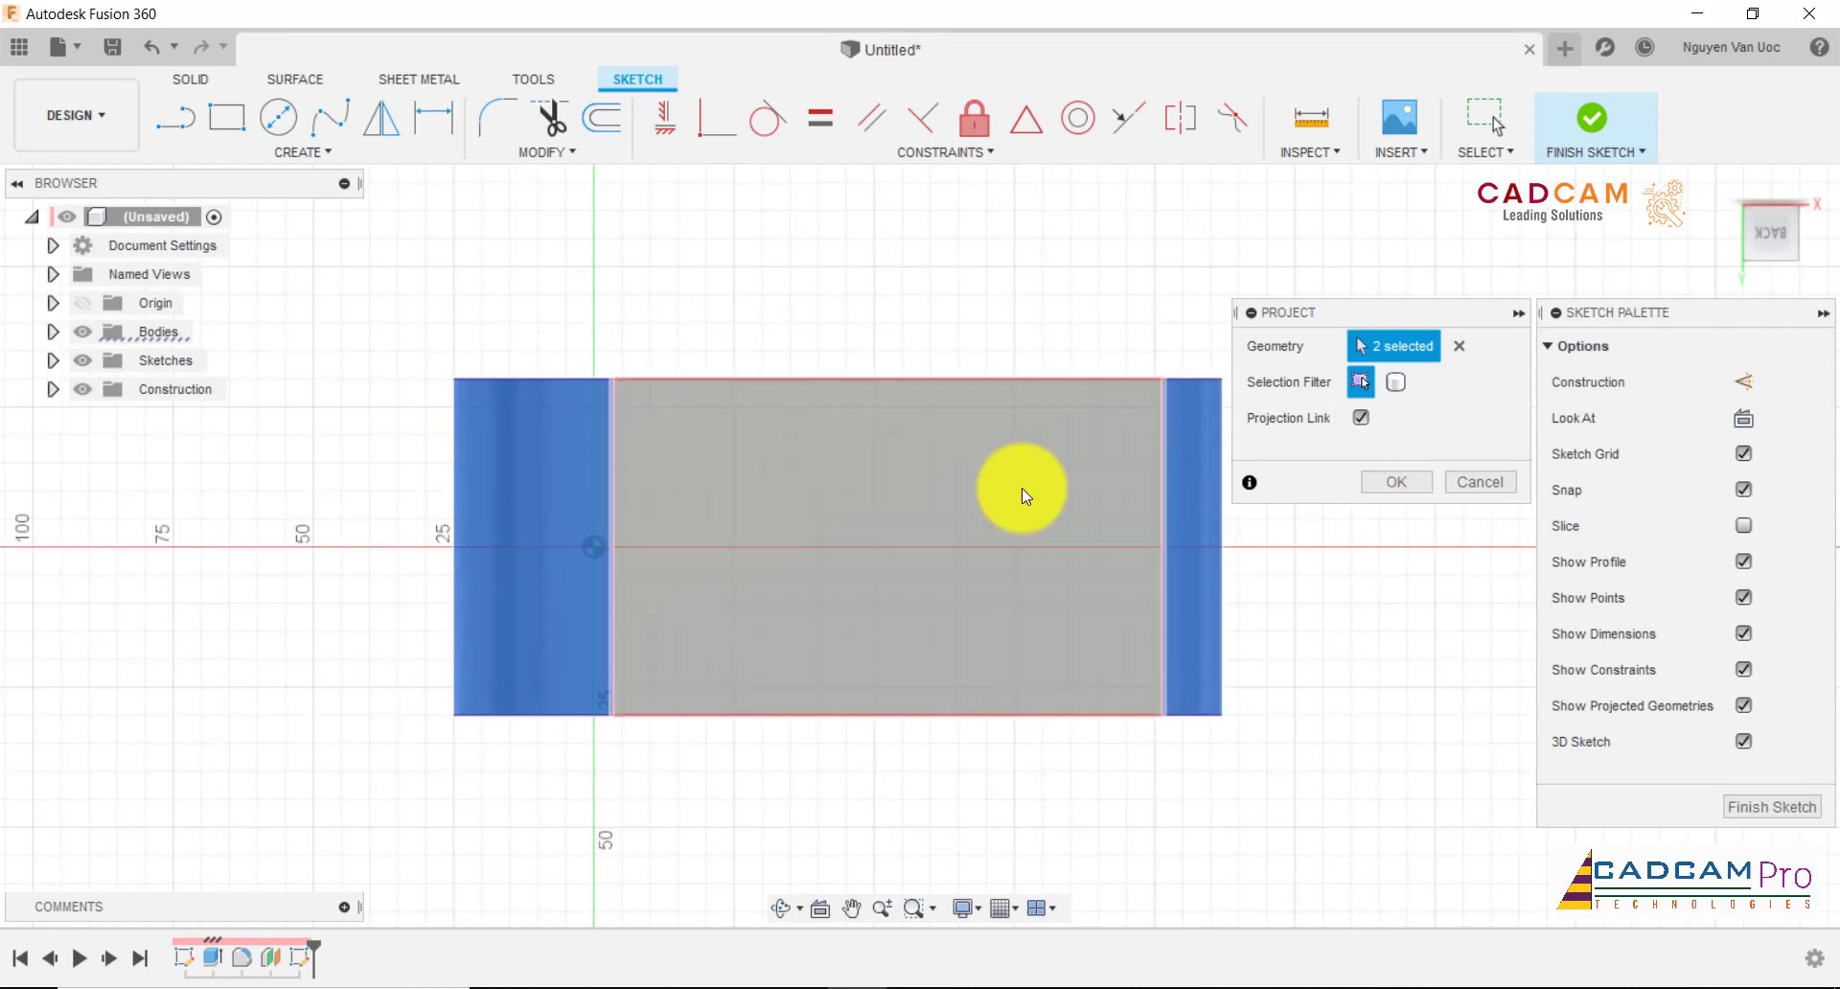
left_click(1021, 487)
left_click(1415, 484)
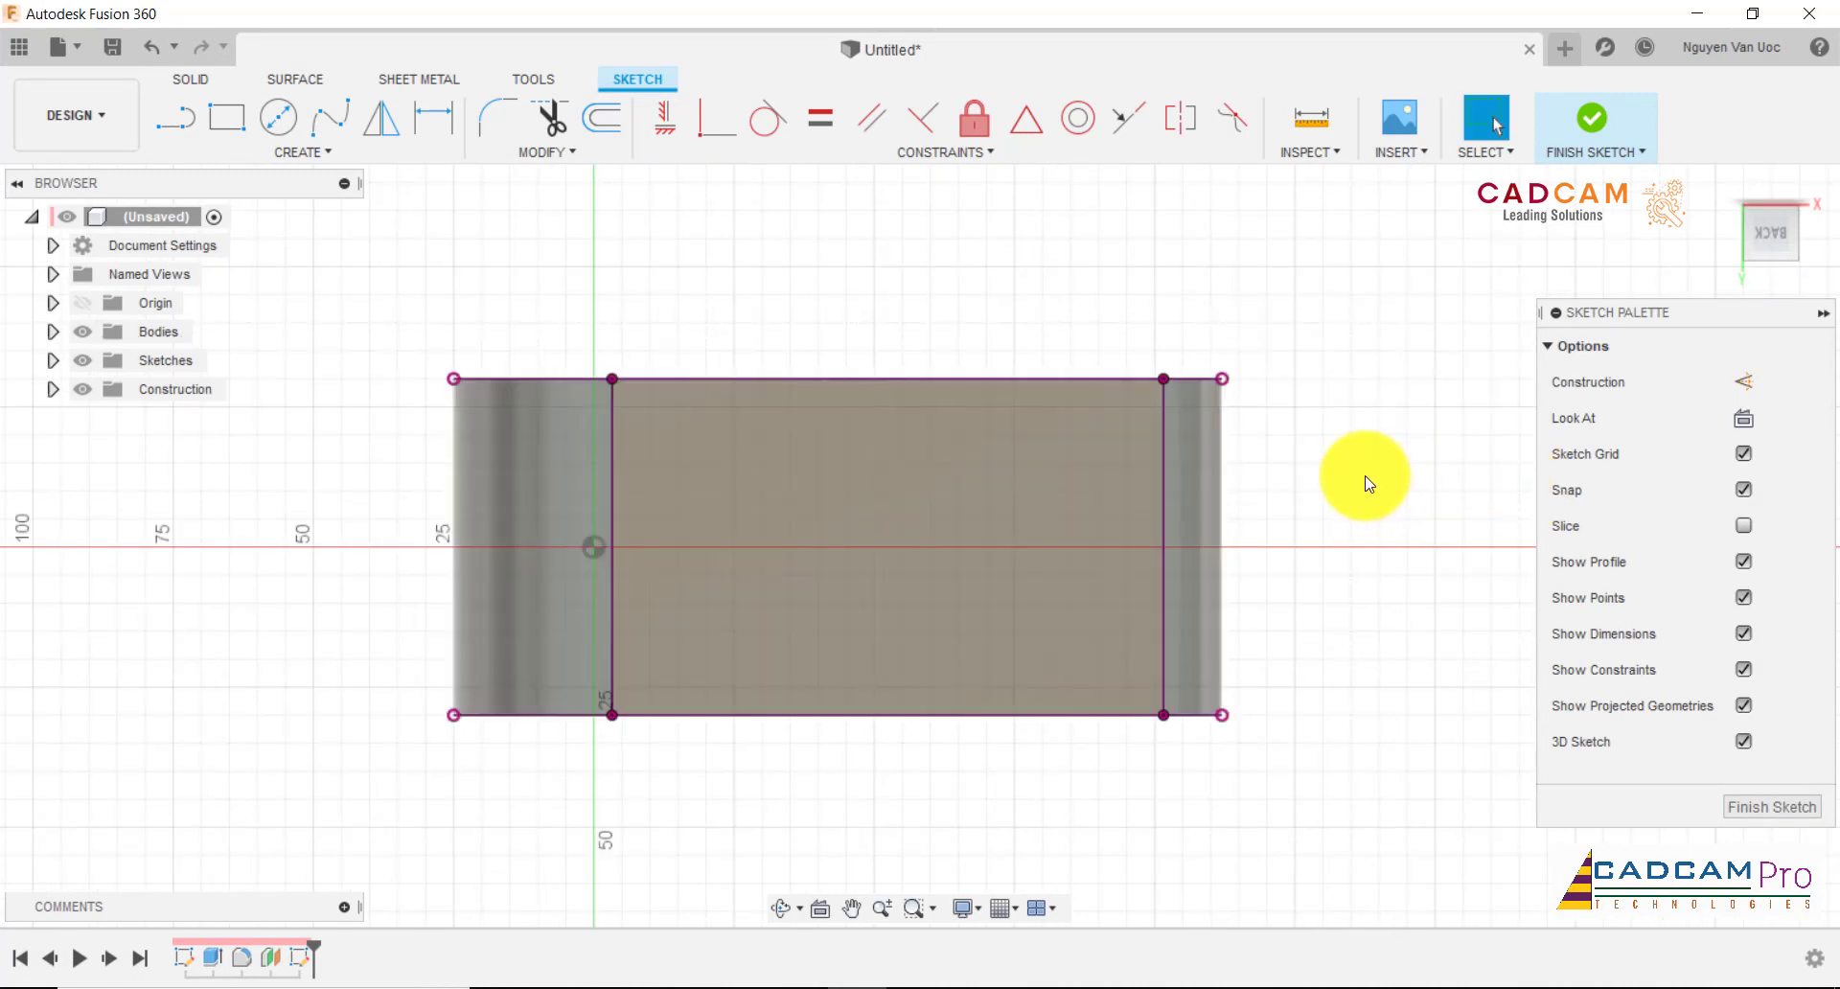
- Convert all the projected outline lines to construction geometry
left_click_drag(316, 302, 1331, 773)
right_click(1114, 789)
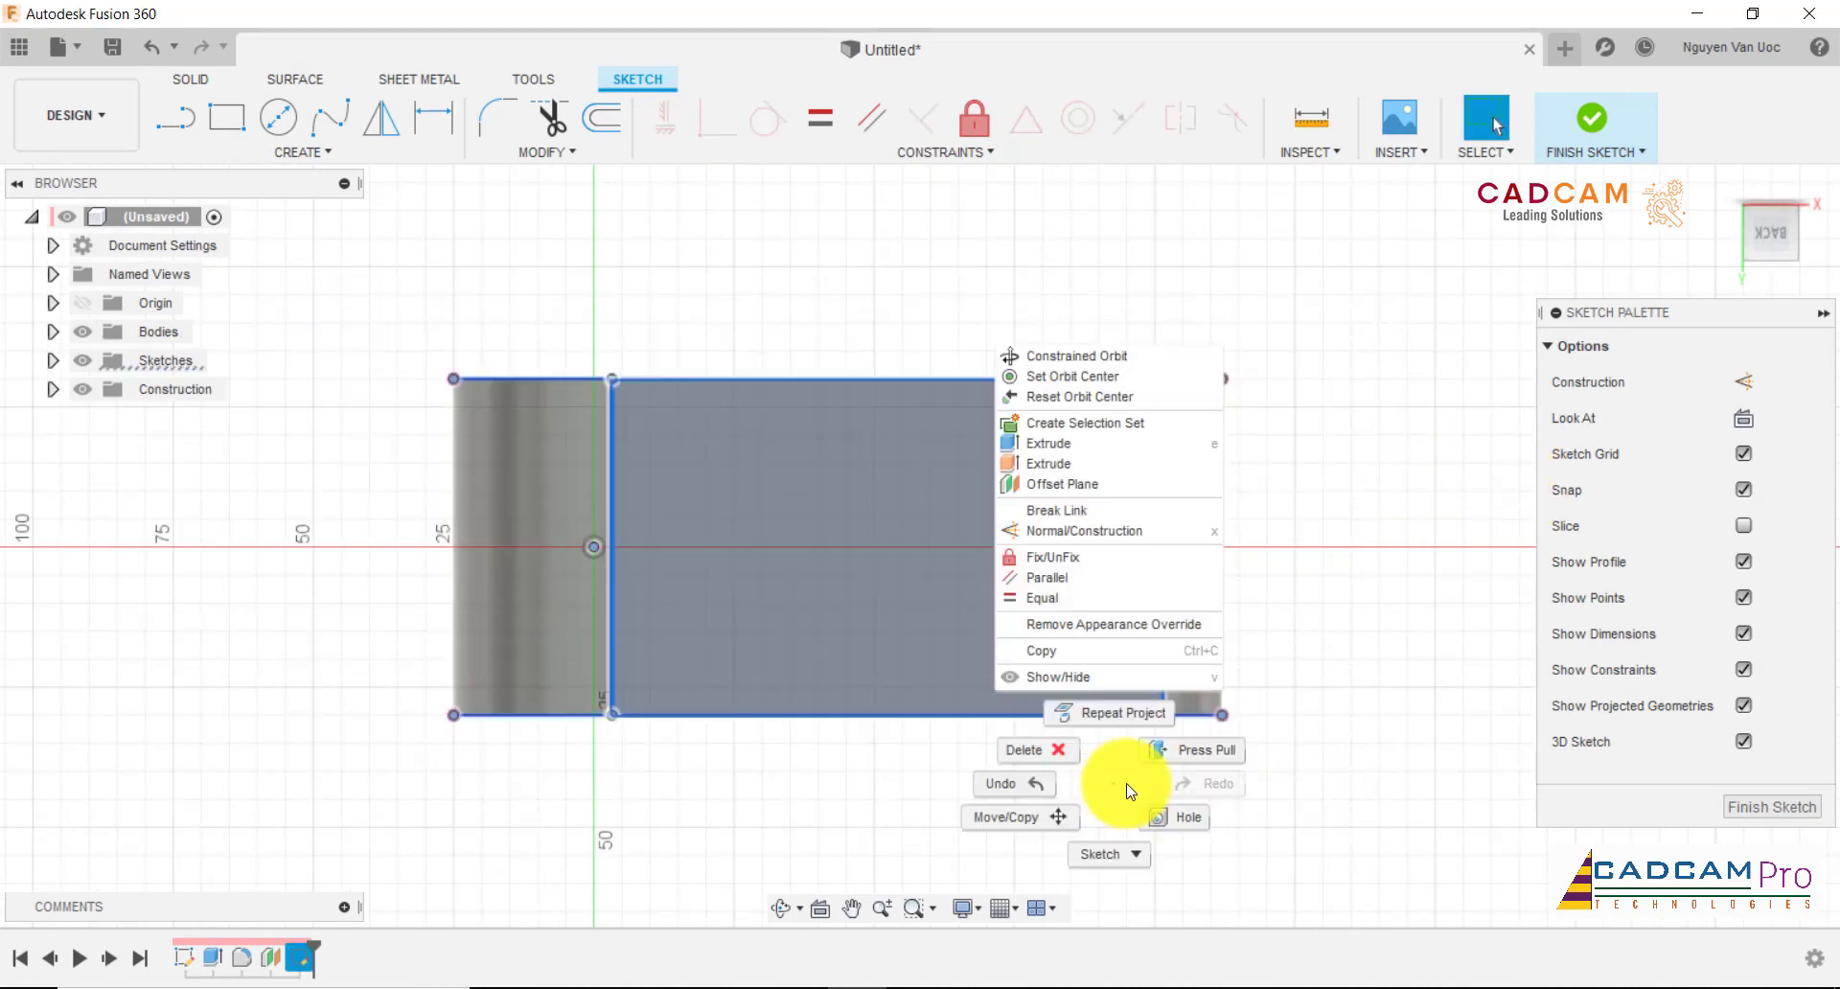
left_click(1065, 532)
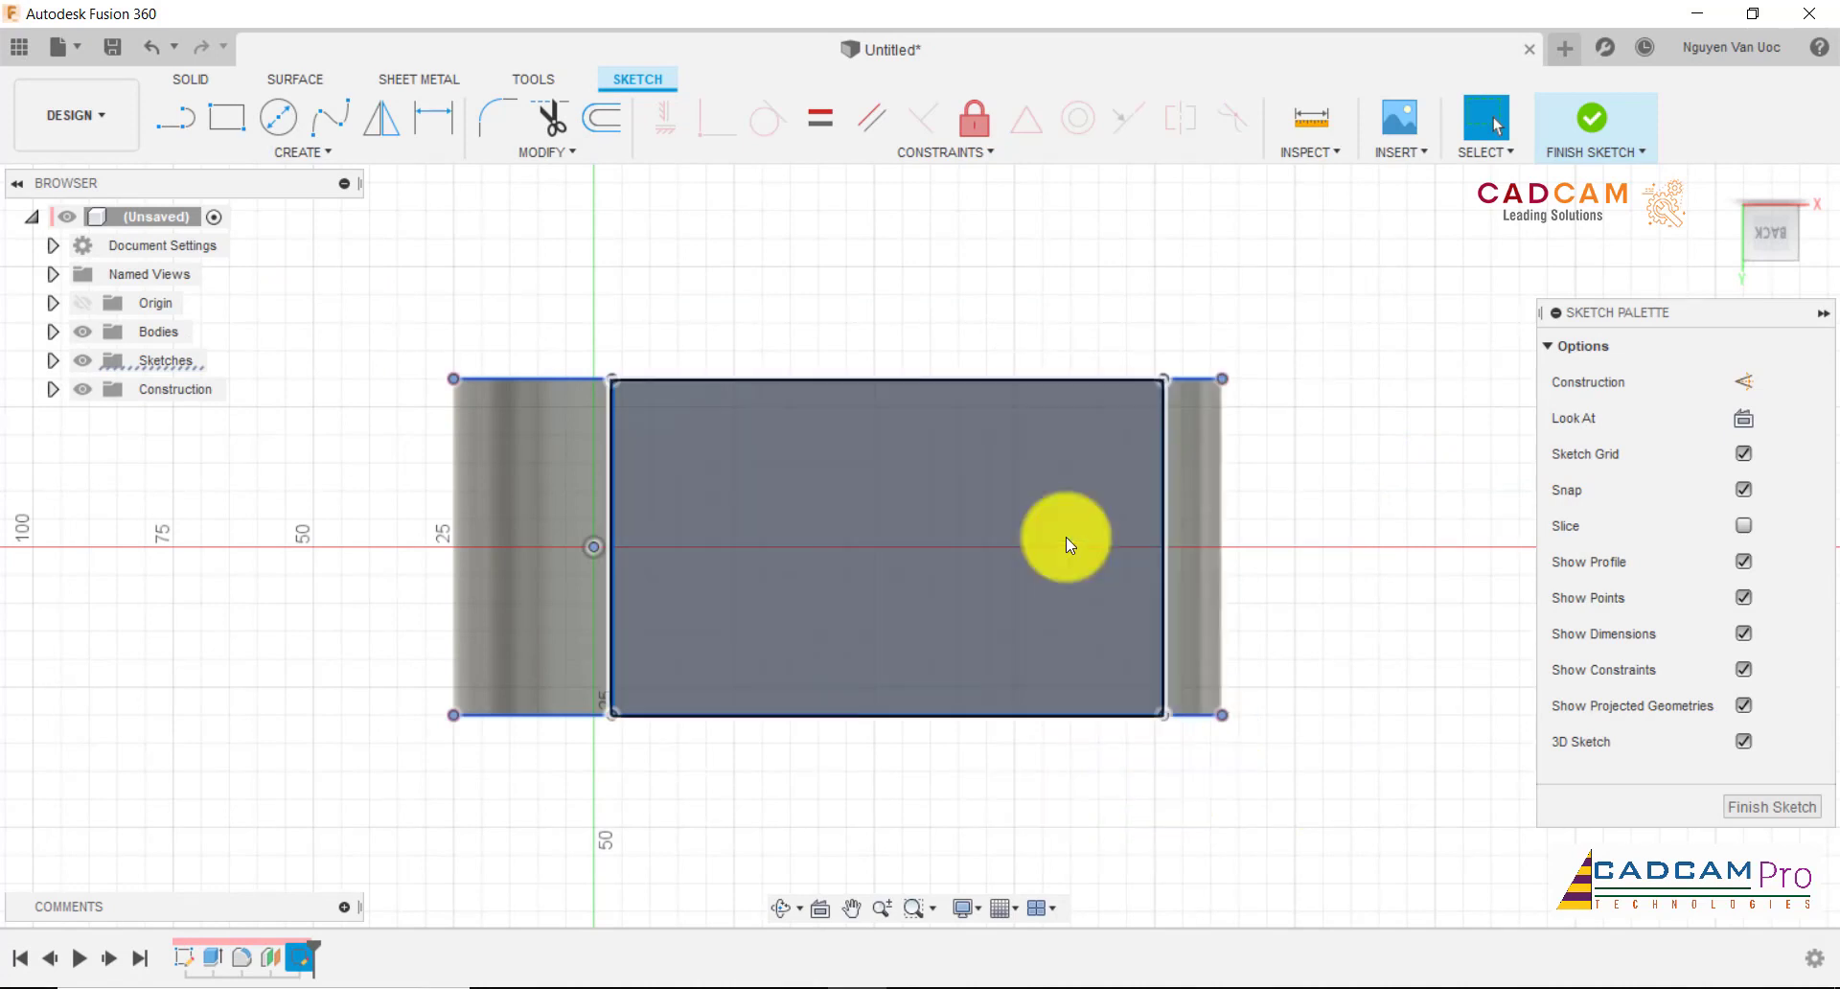
- Draw a 25 mm vertical line up the left edge to the top-left corner
left_click(175, 117)
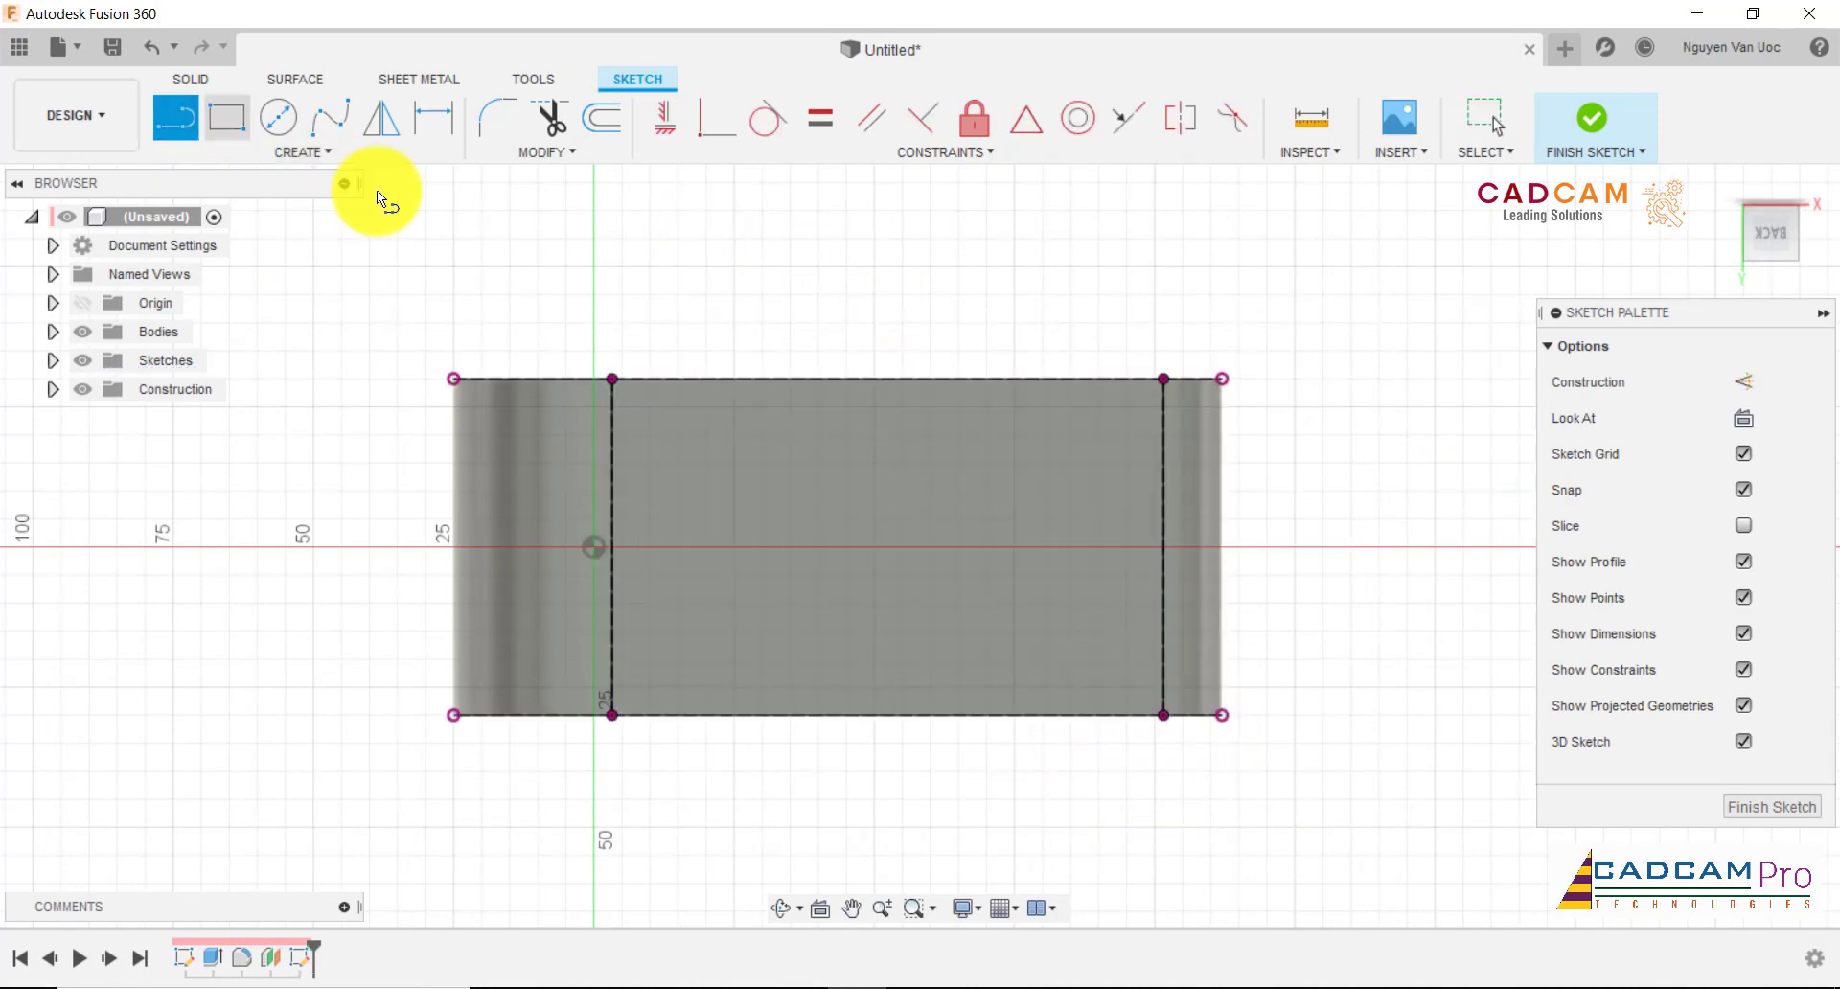
scroll(638, 298, "up", 1)
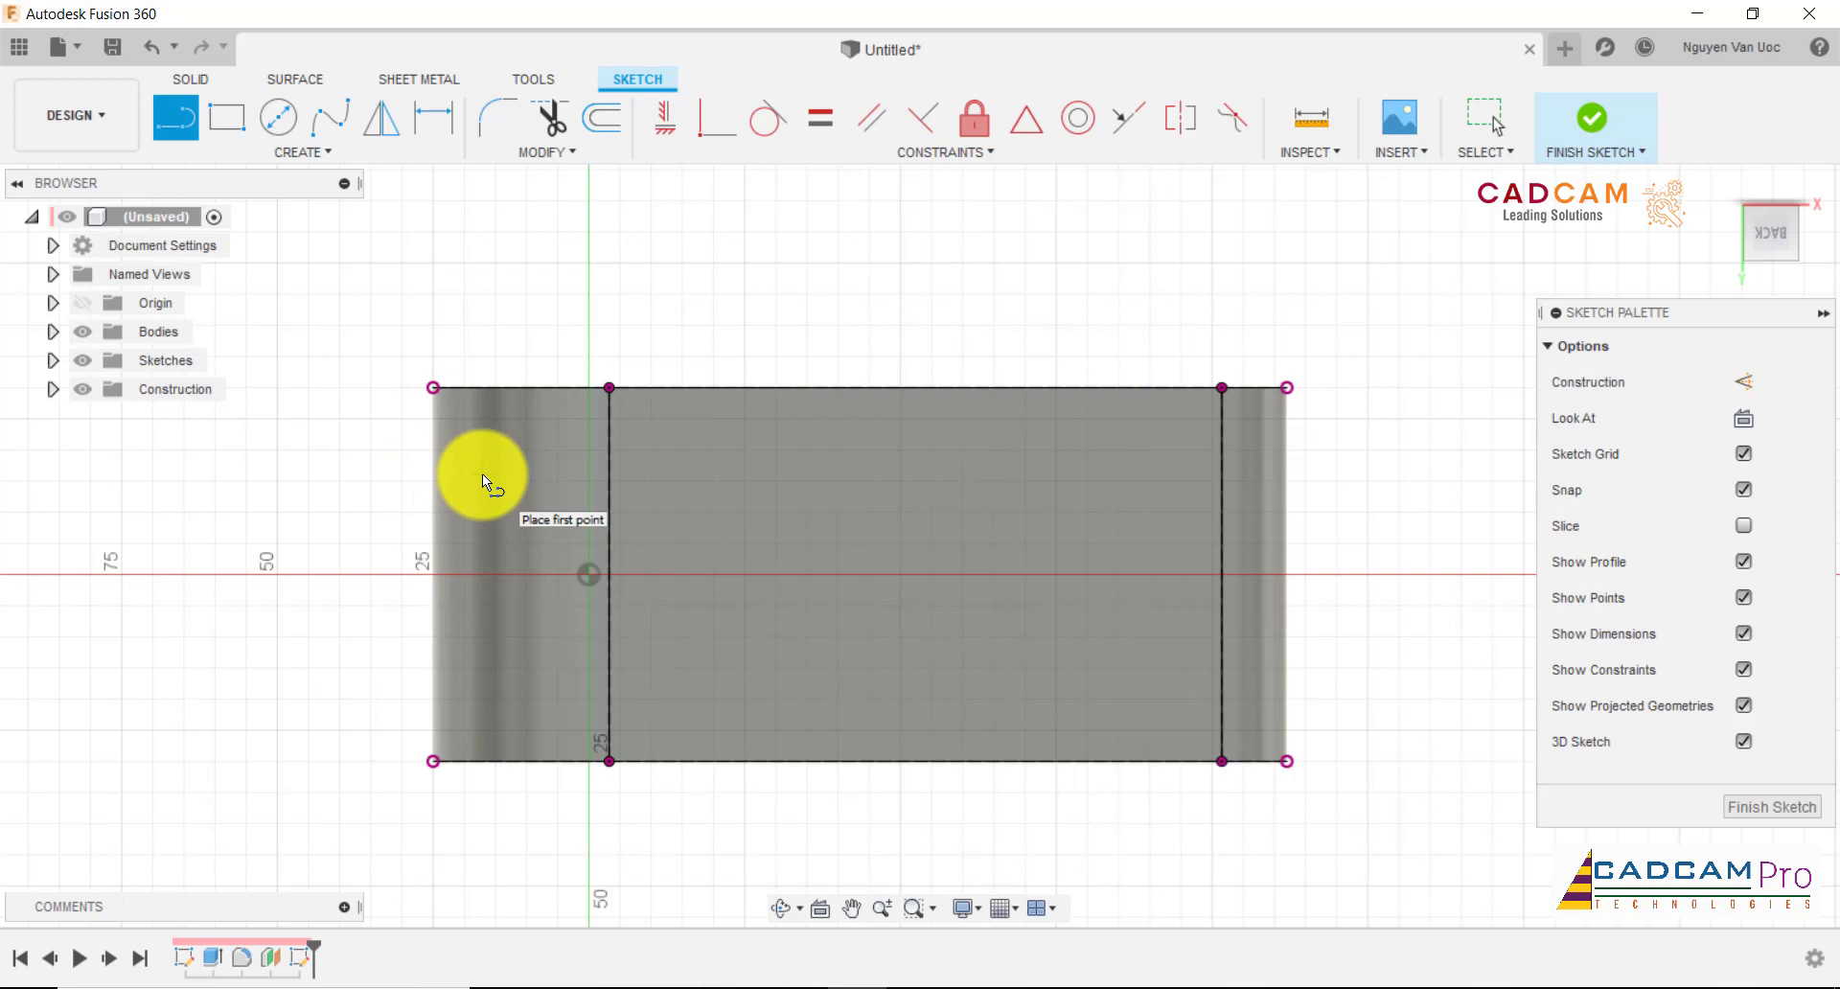
left_click(433, 540)
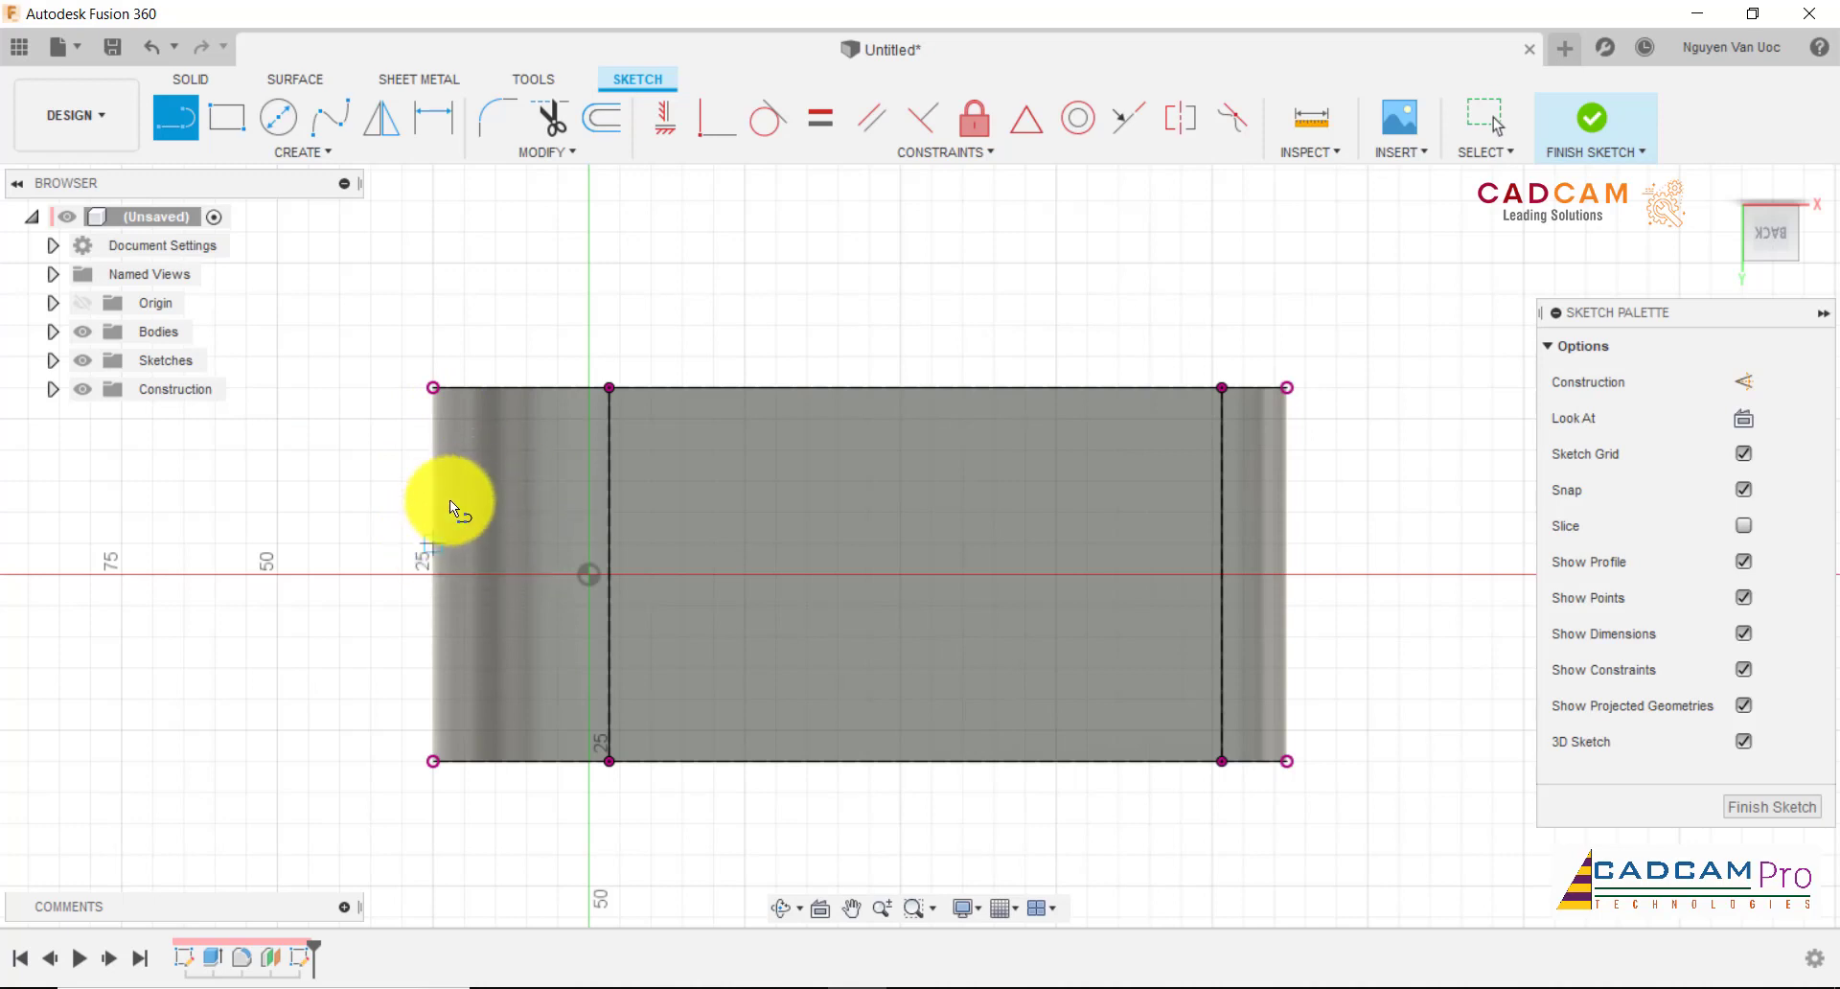
left_click(432, 393)
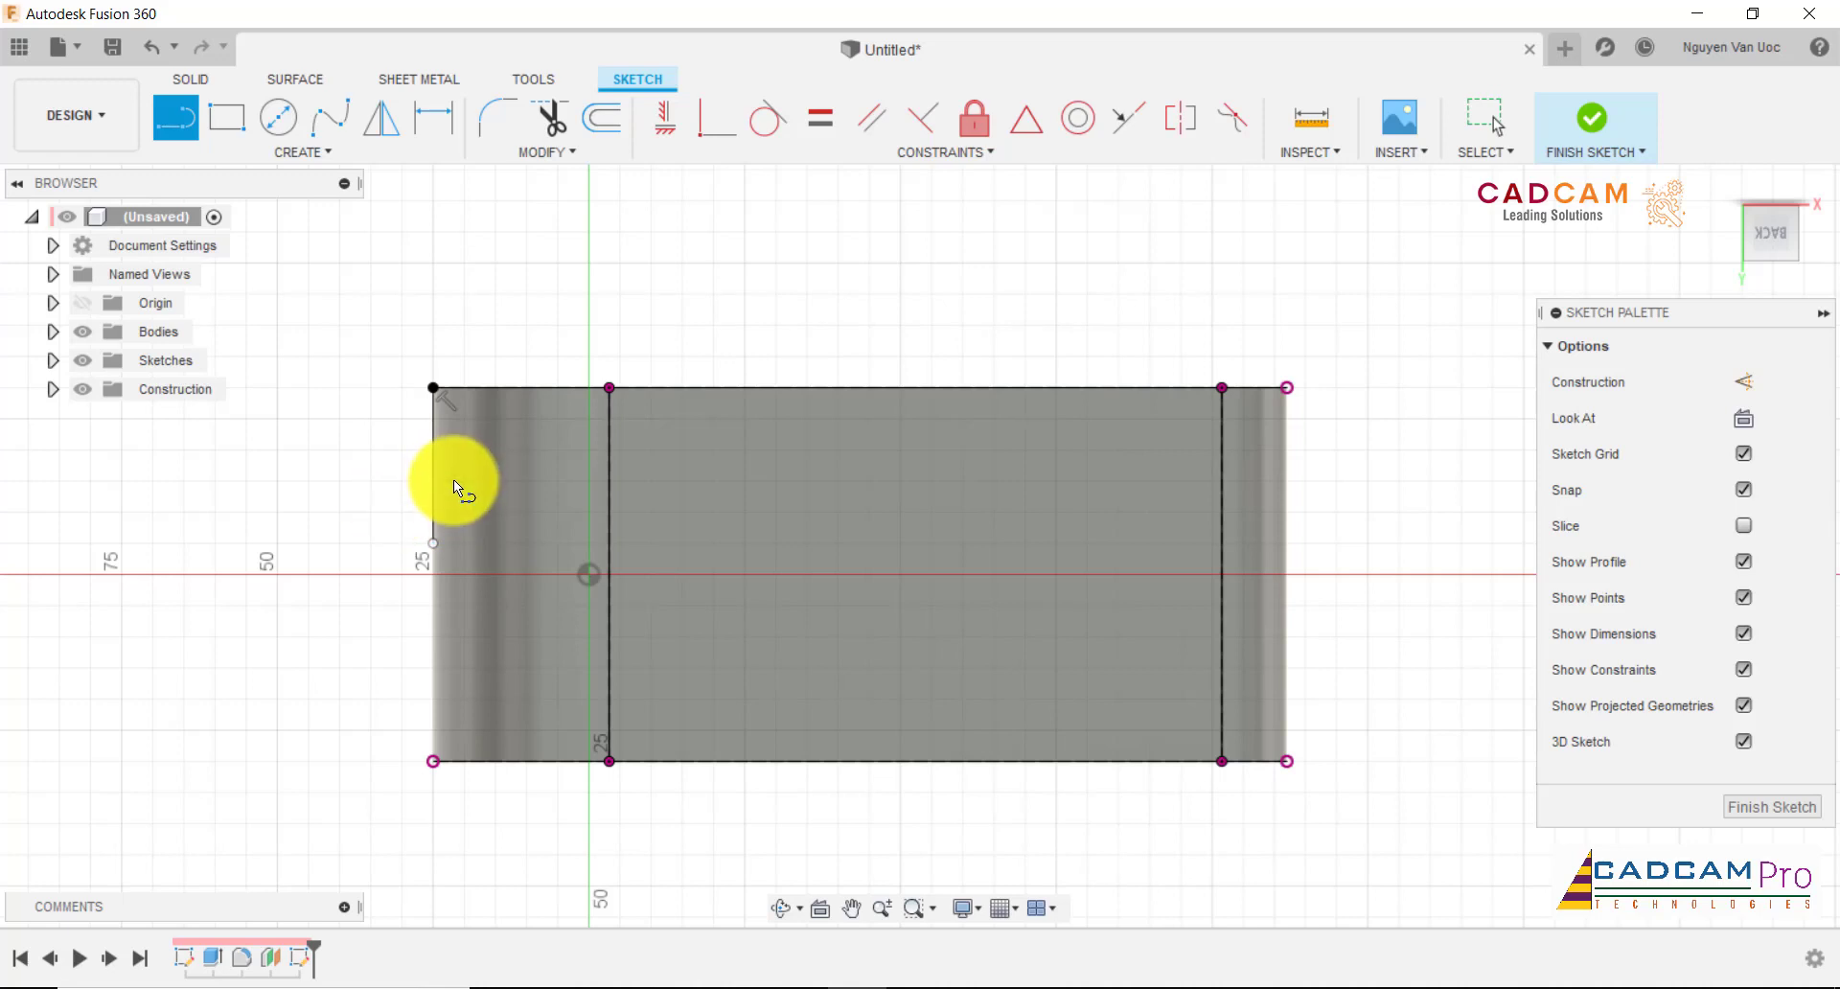
key("Escape")
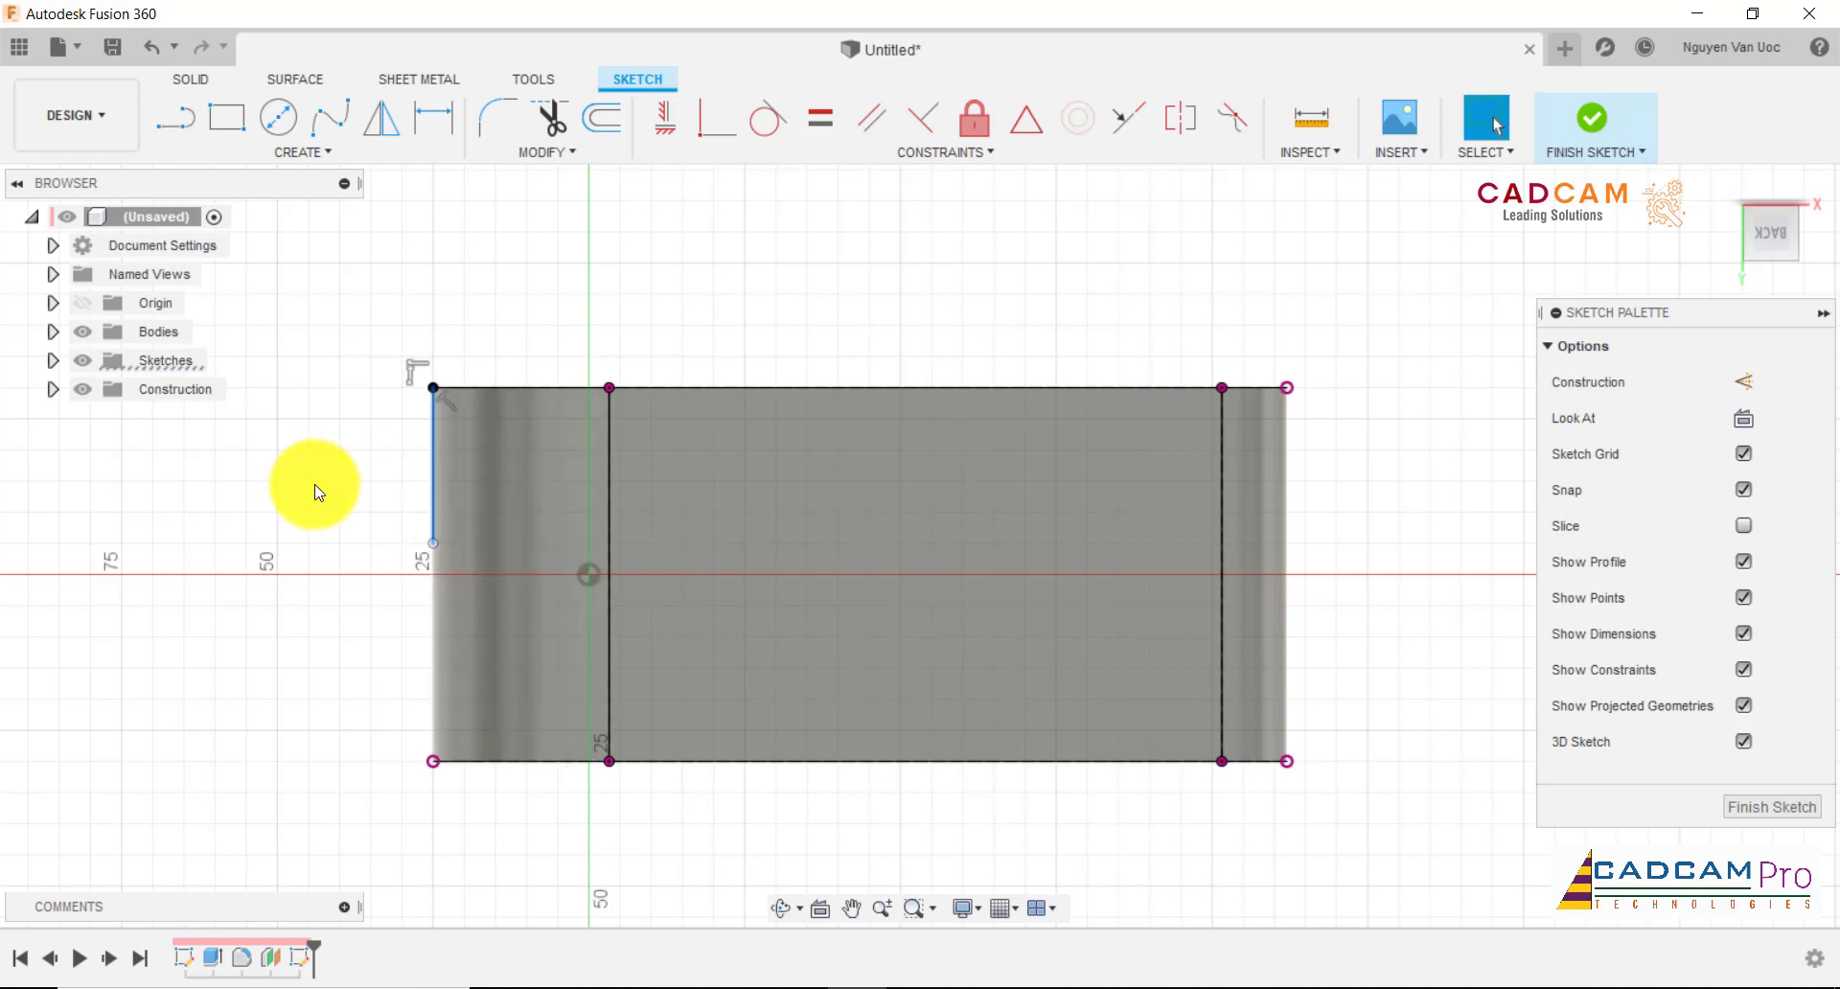
- Draw a stepped line chain from the left edge, angling up to the top edge and the right corner
left_click(175, 117)
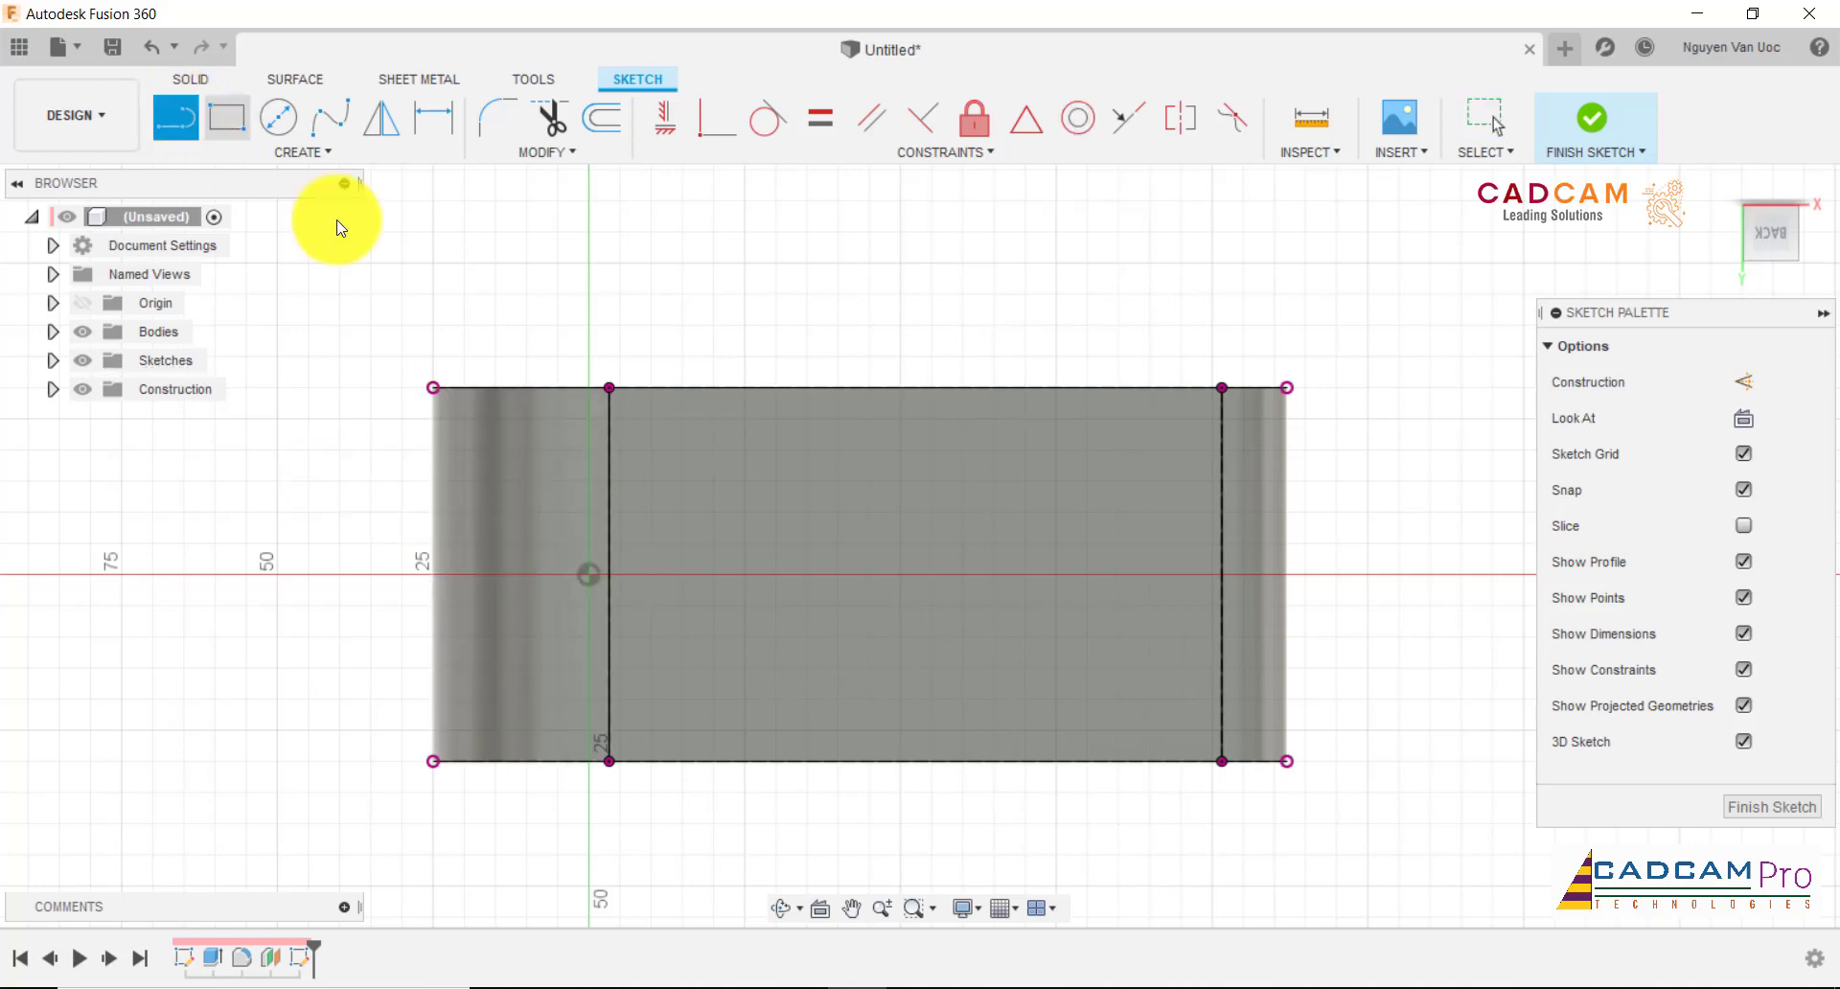
left_click(432, 573)
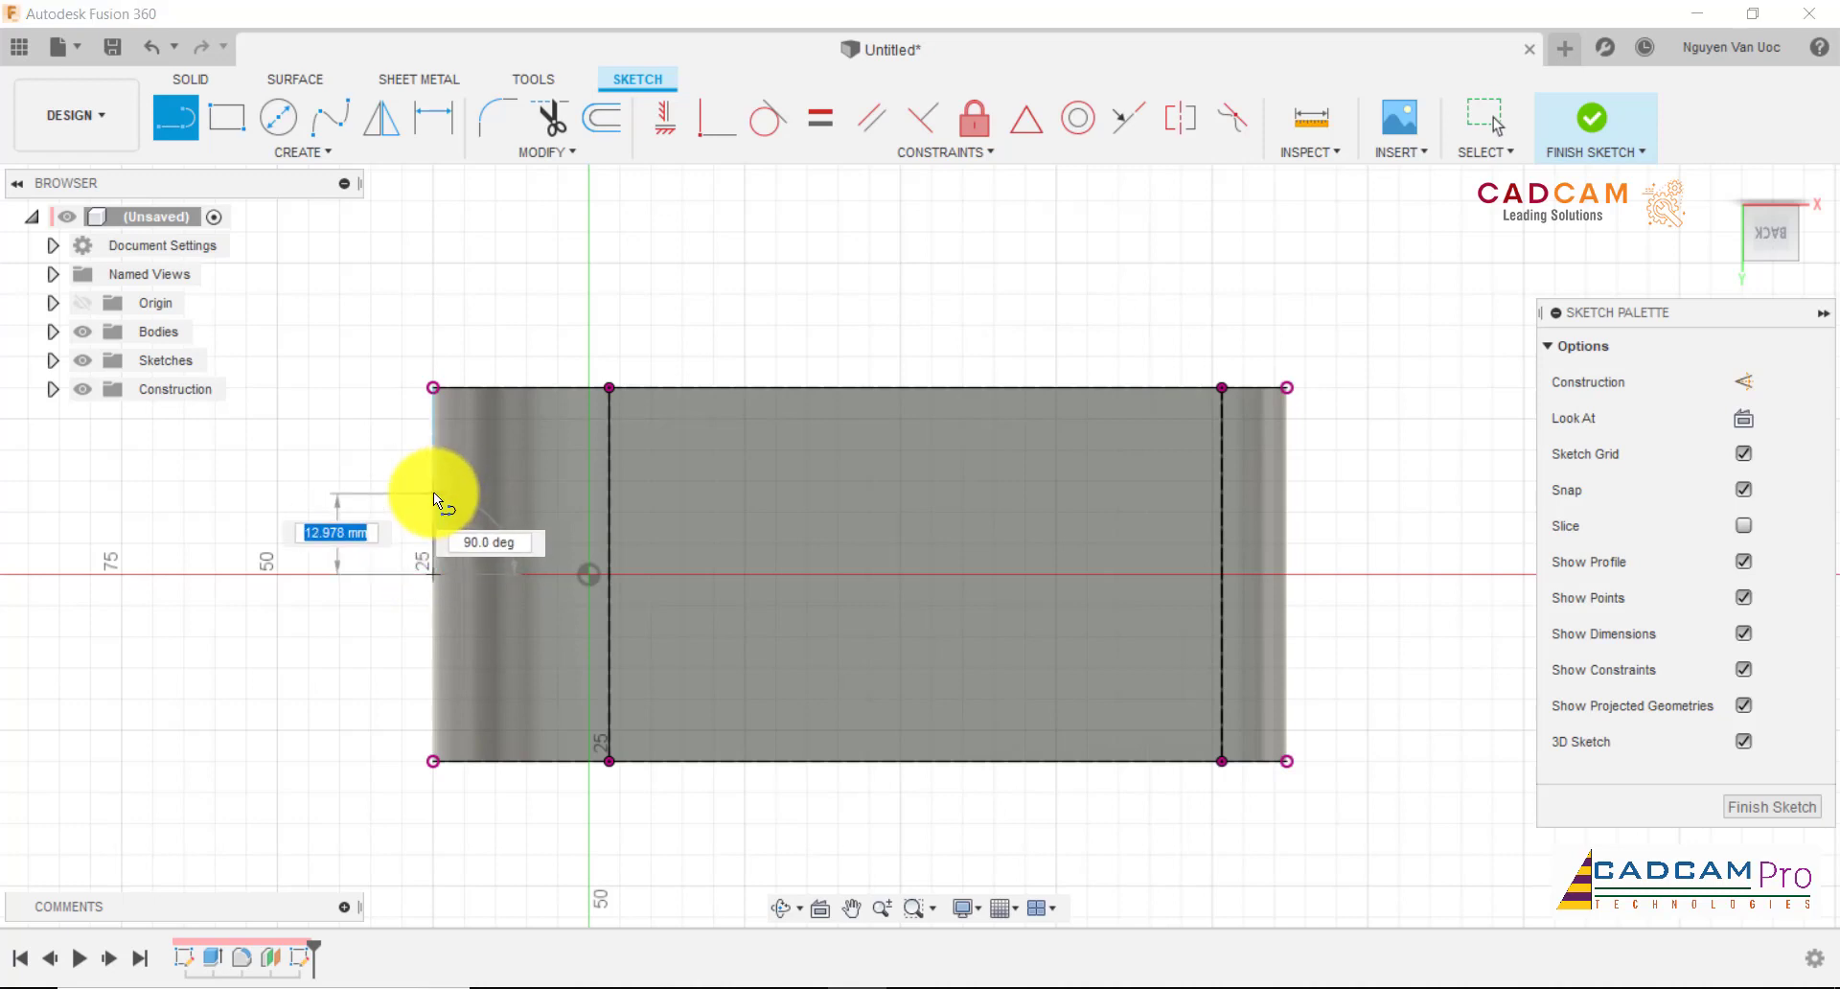
left_click(434, 494)
left_click(682, 494)
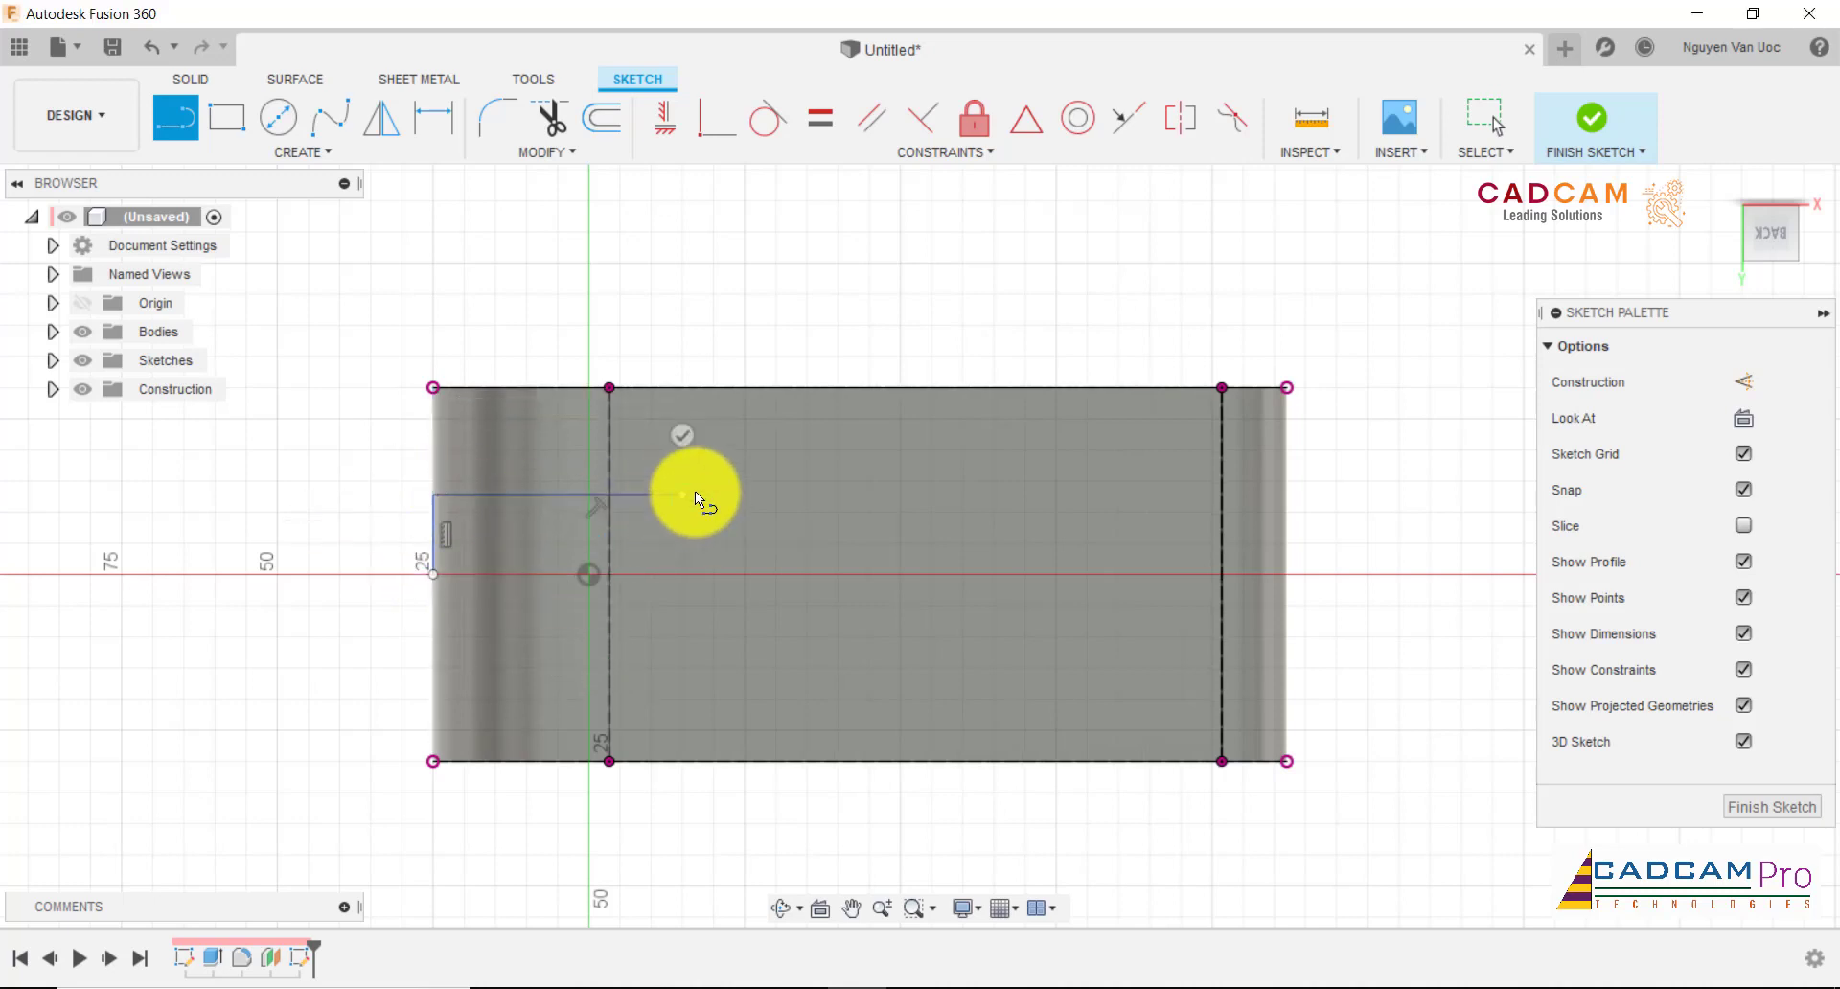
left_click(929, 393)
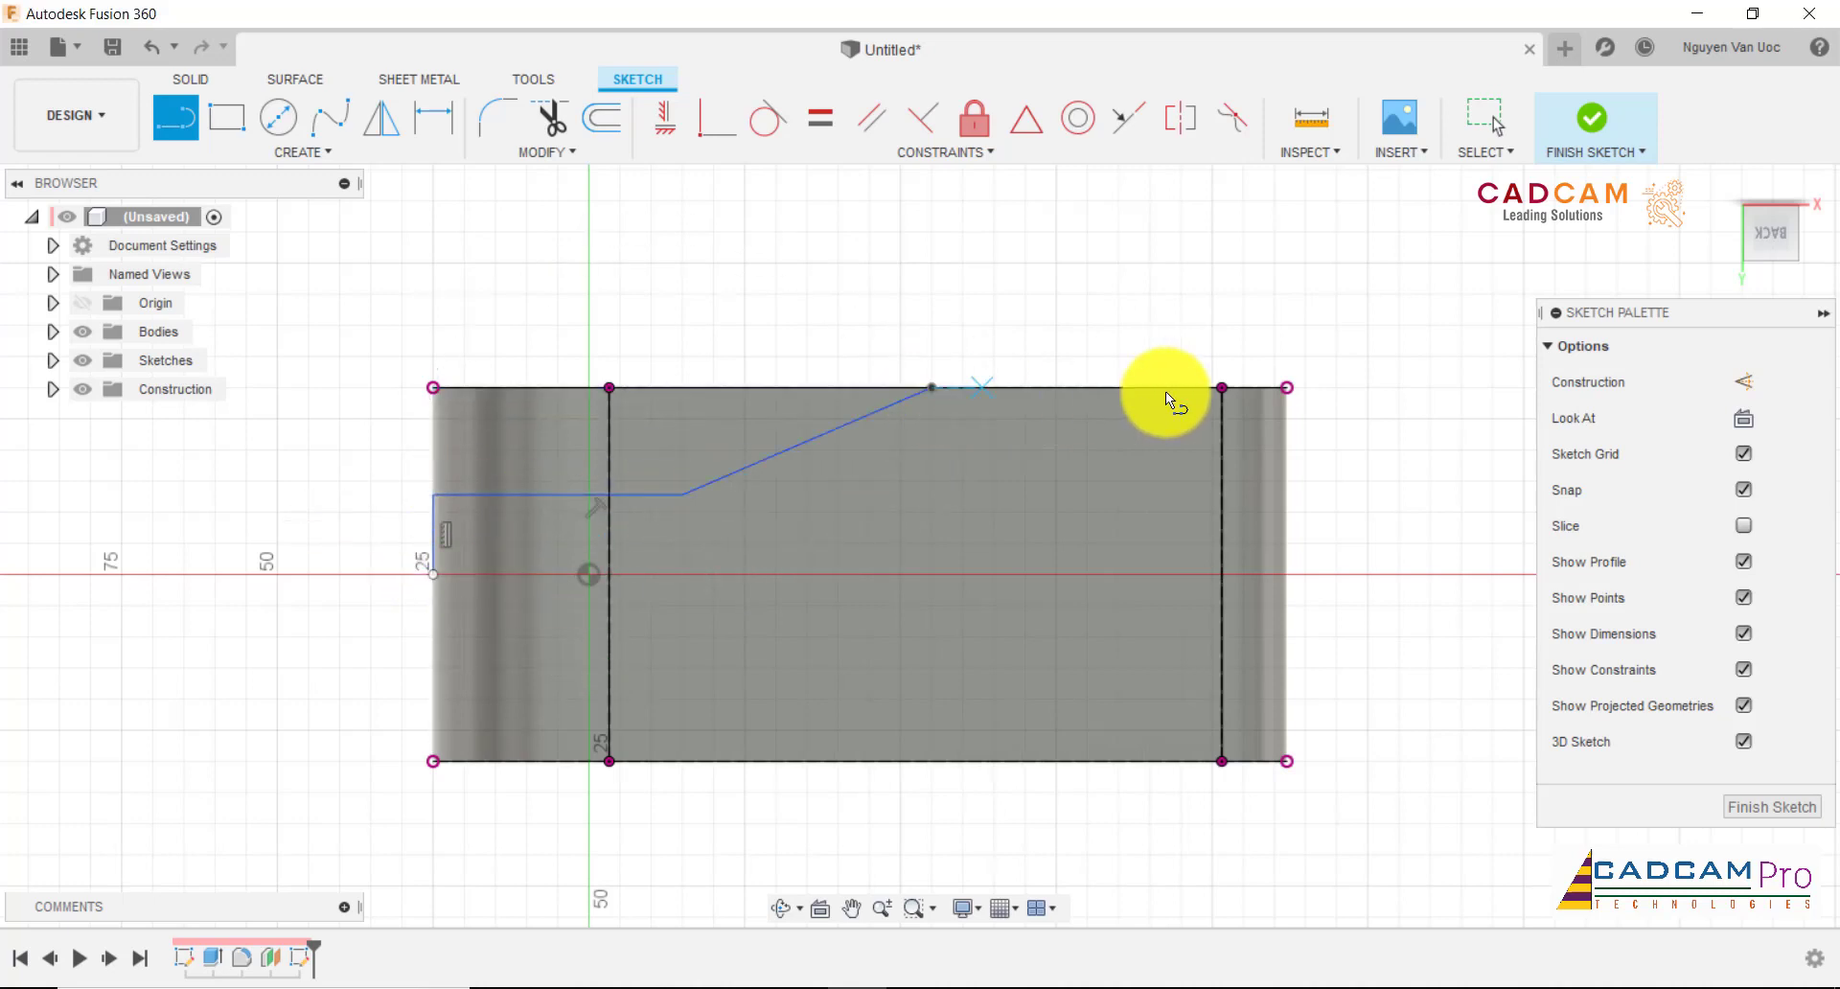
left_click(1289, 388)
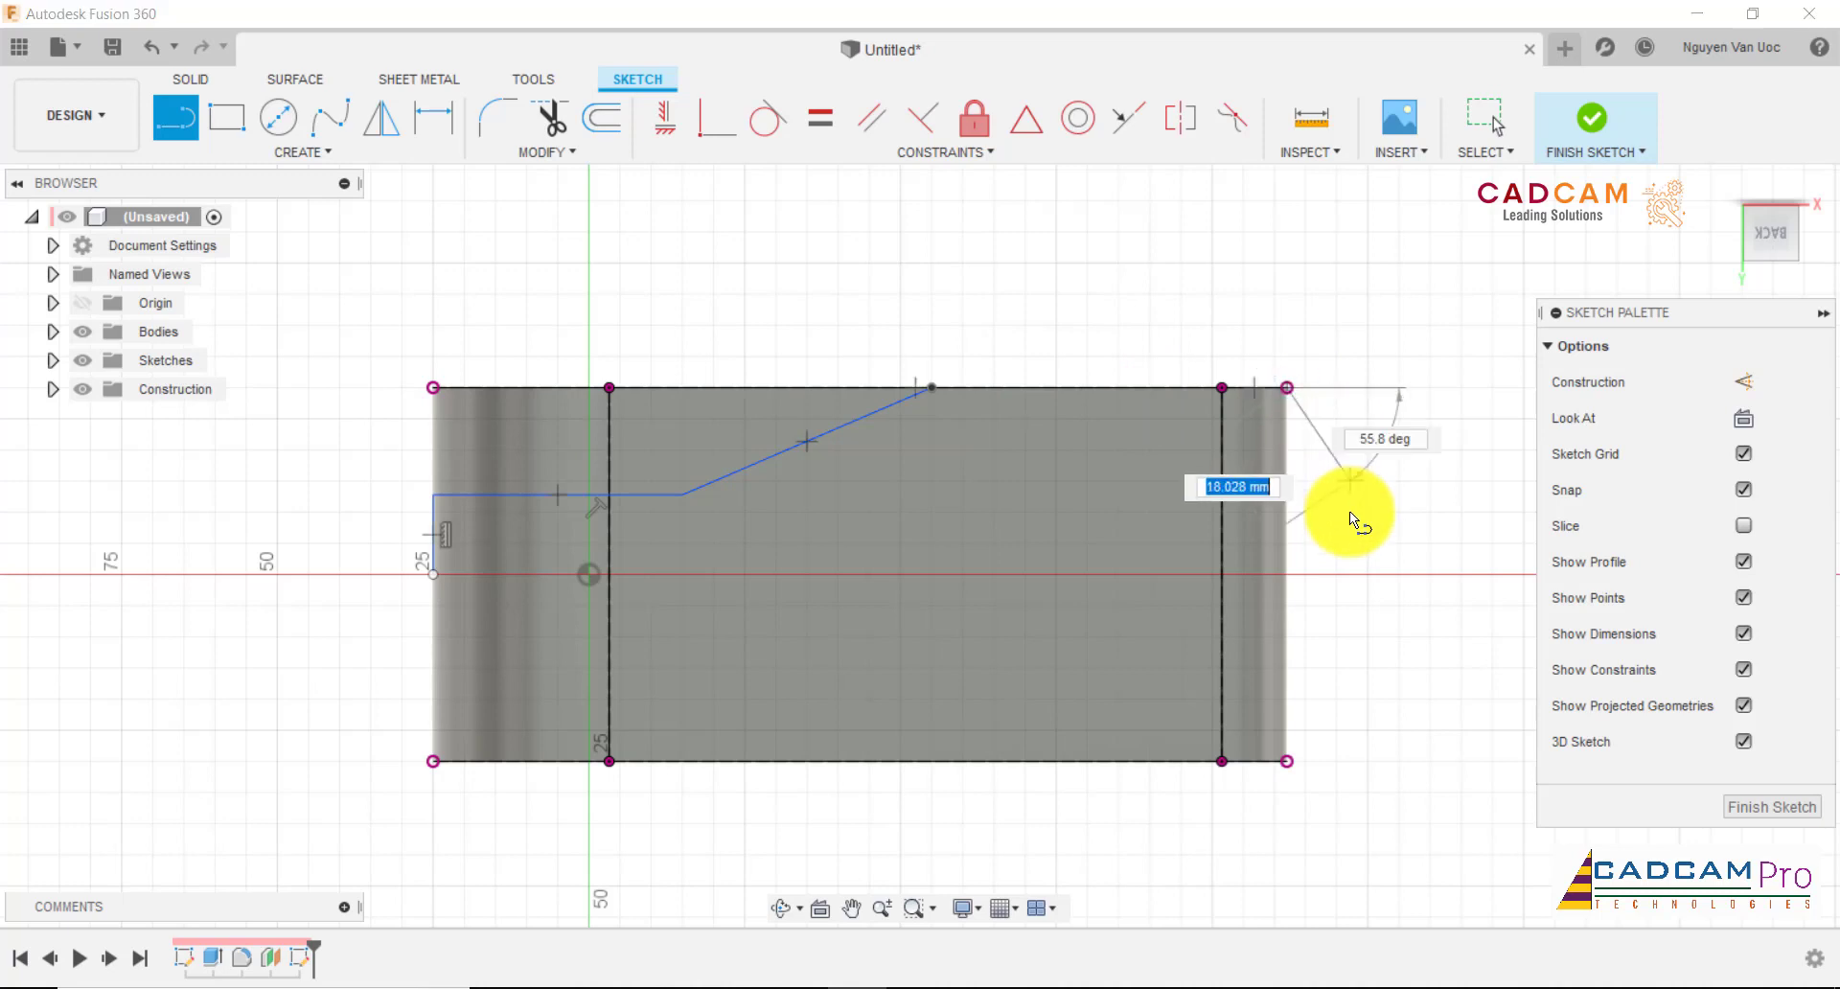
- Draw a second line running left from the right side, then slanting down-left toward the origin
left_click(1289, 441)
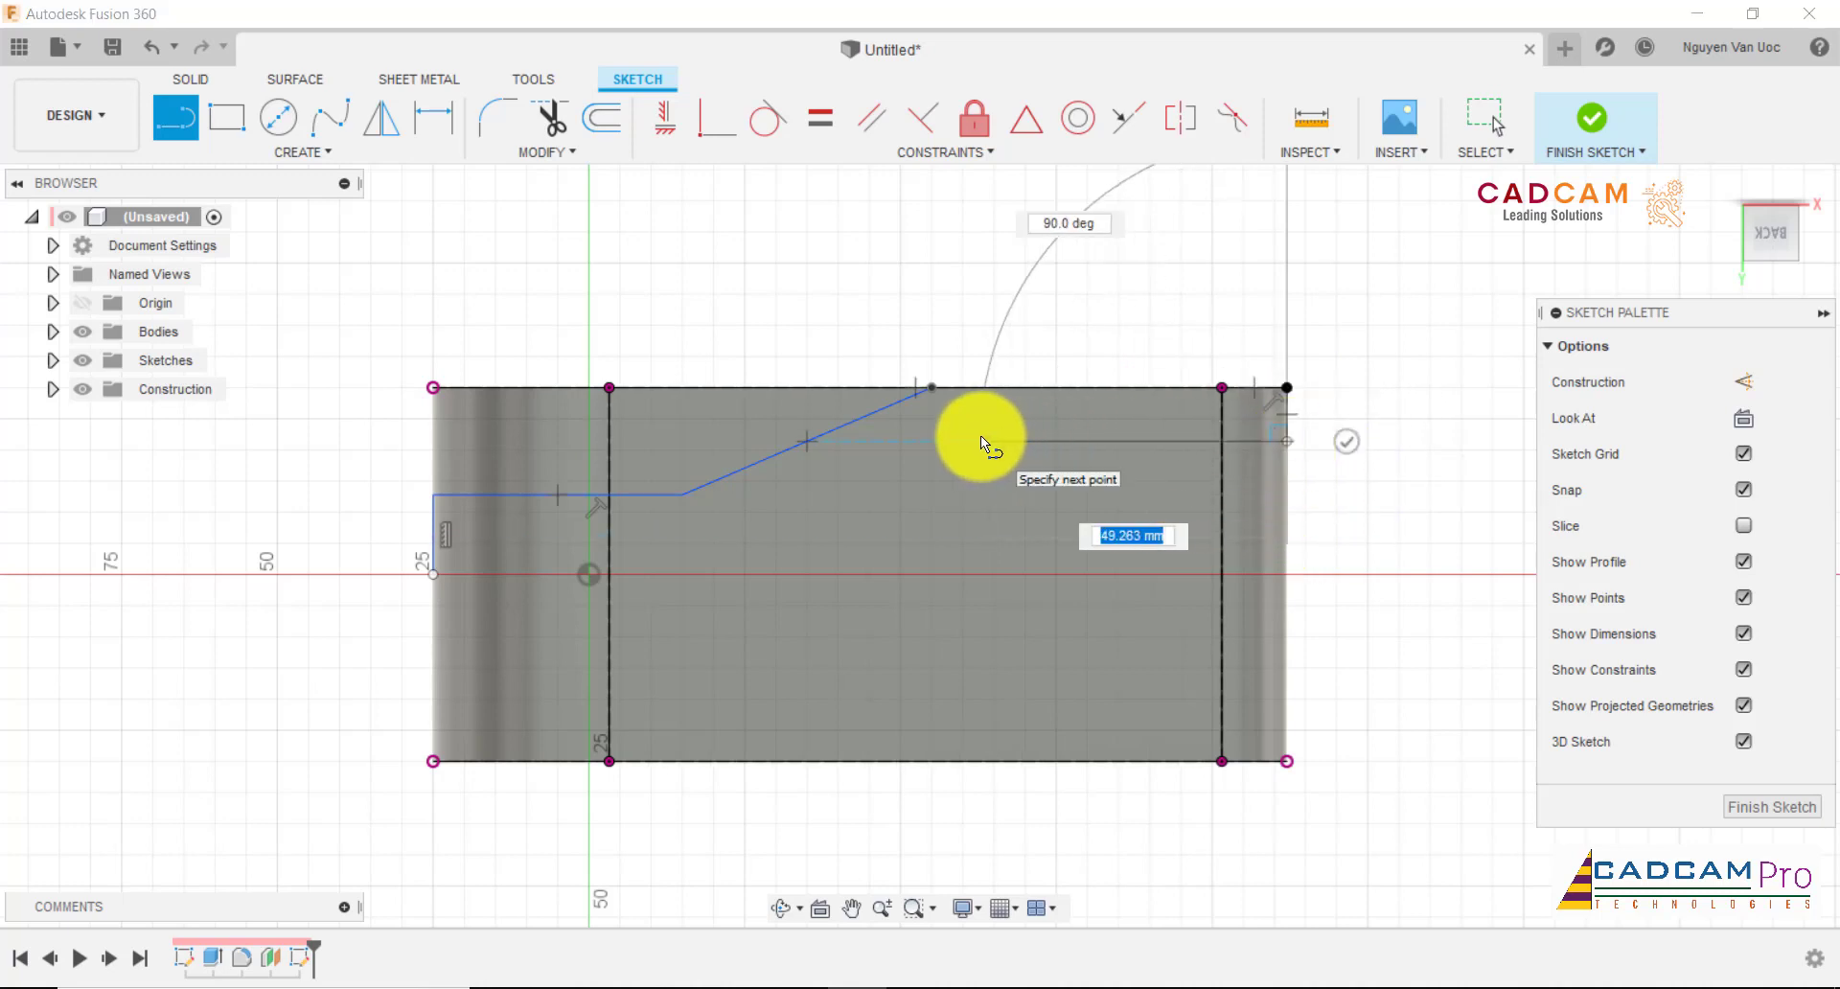
left_click(980, 441)
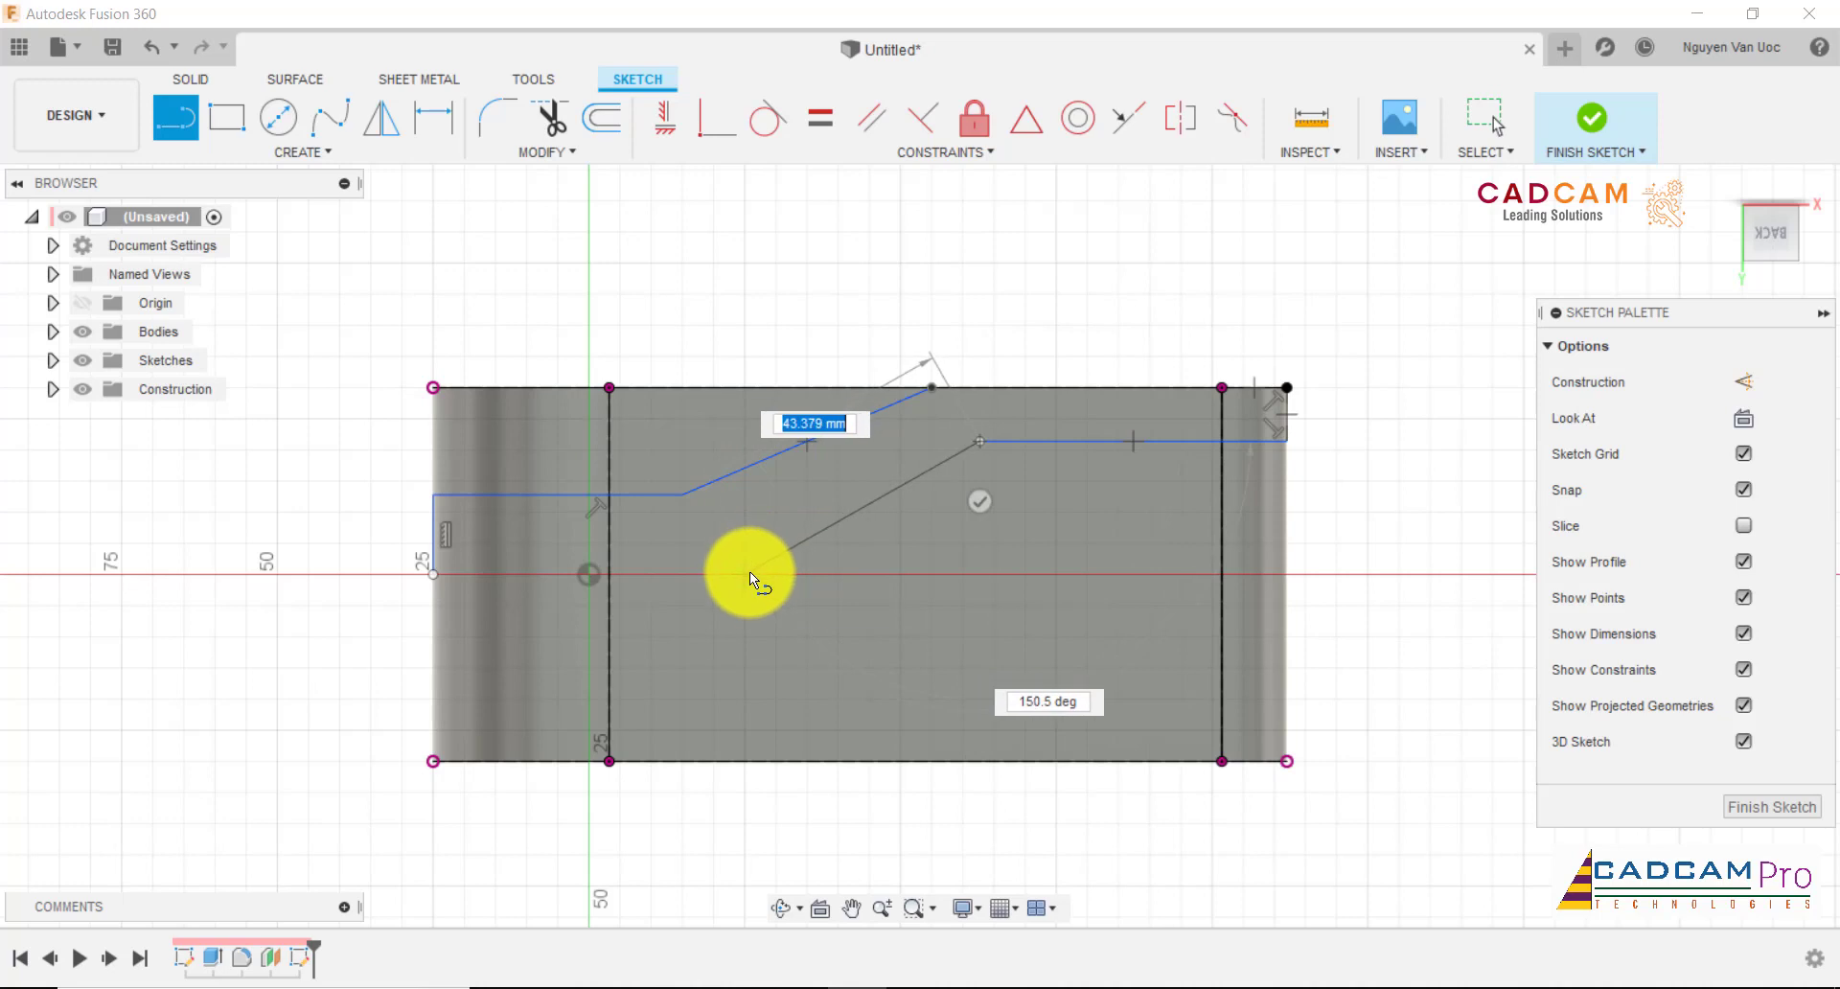
left_click(750, 571)
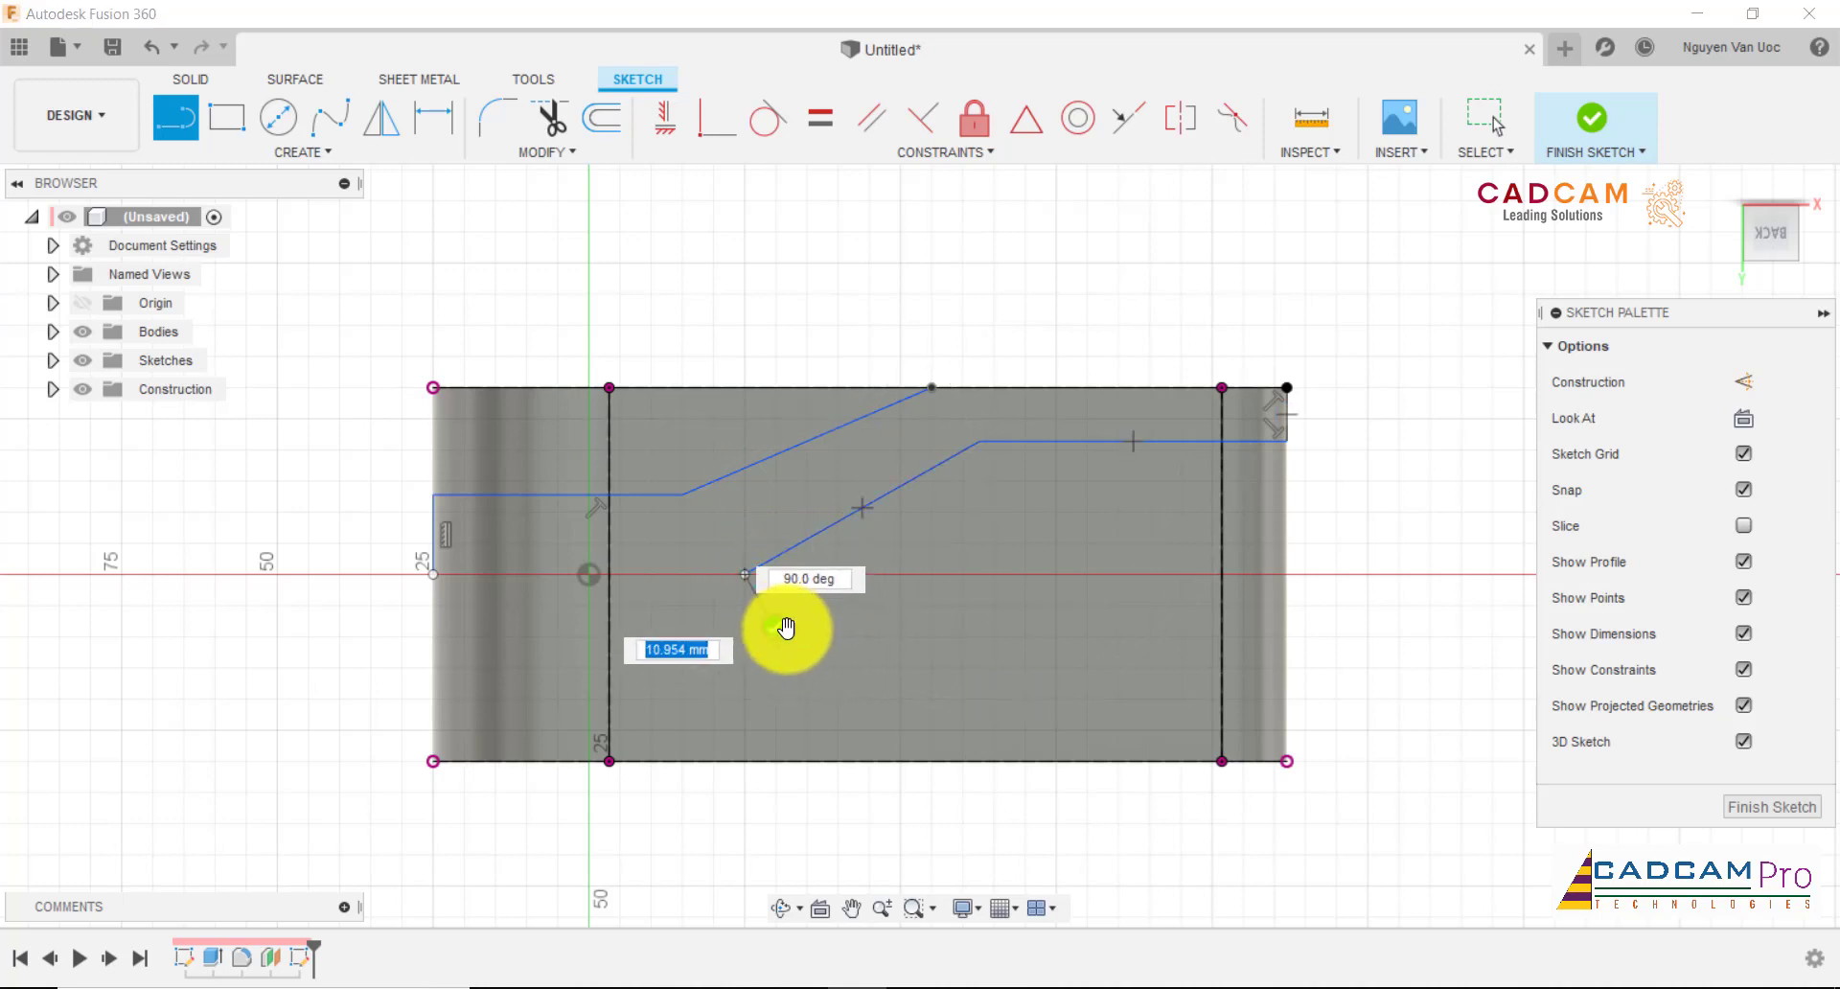
key("Escape")
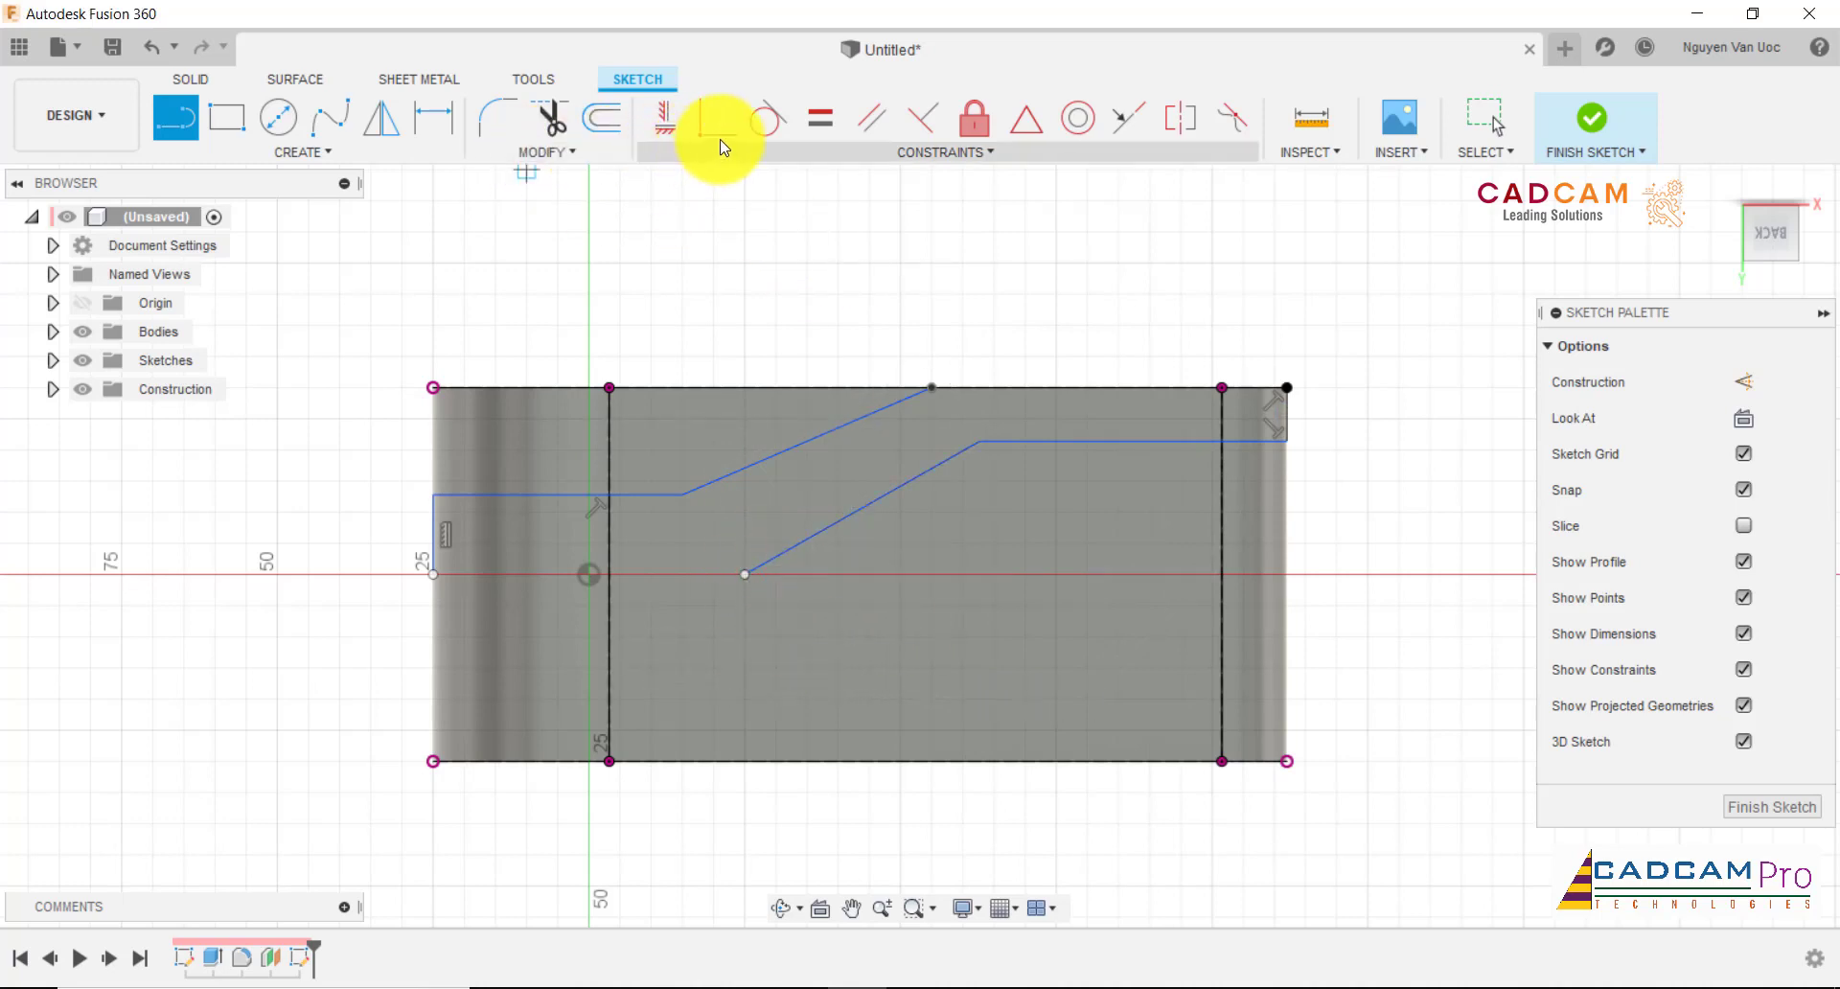
- Make the two slanted lines parallel and align the lower line's end horizontally with the origin
left_click(871, 118)
left_click(857, 418)
left_click(883, 502)
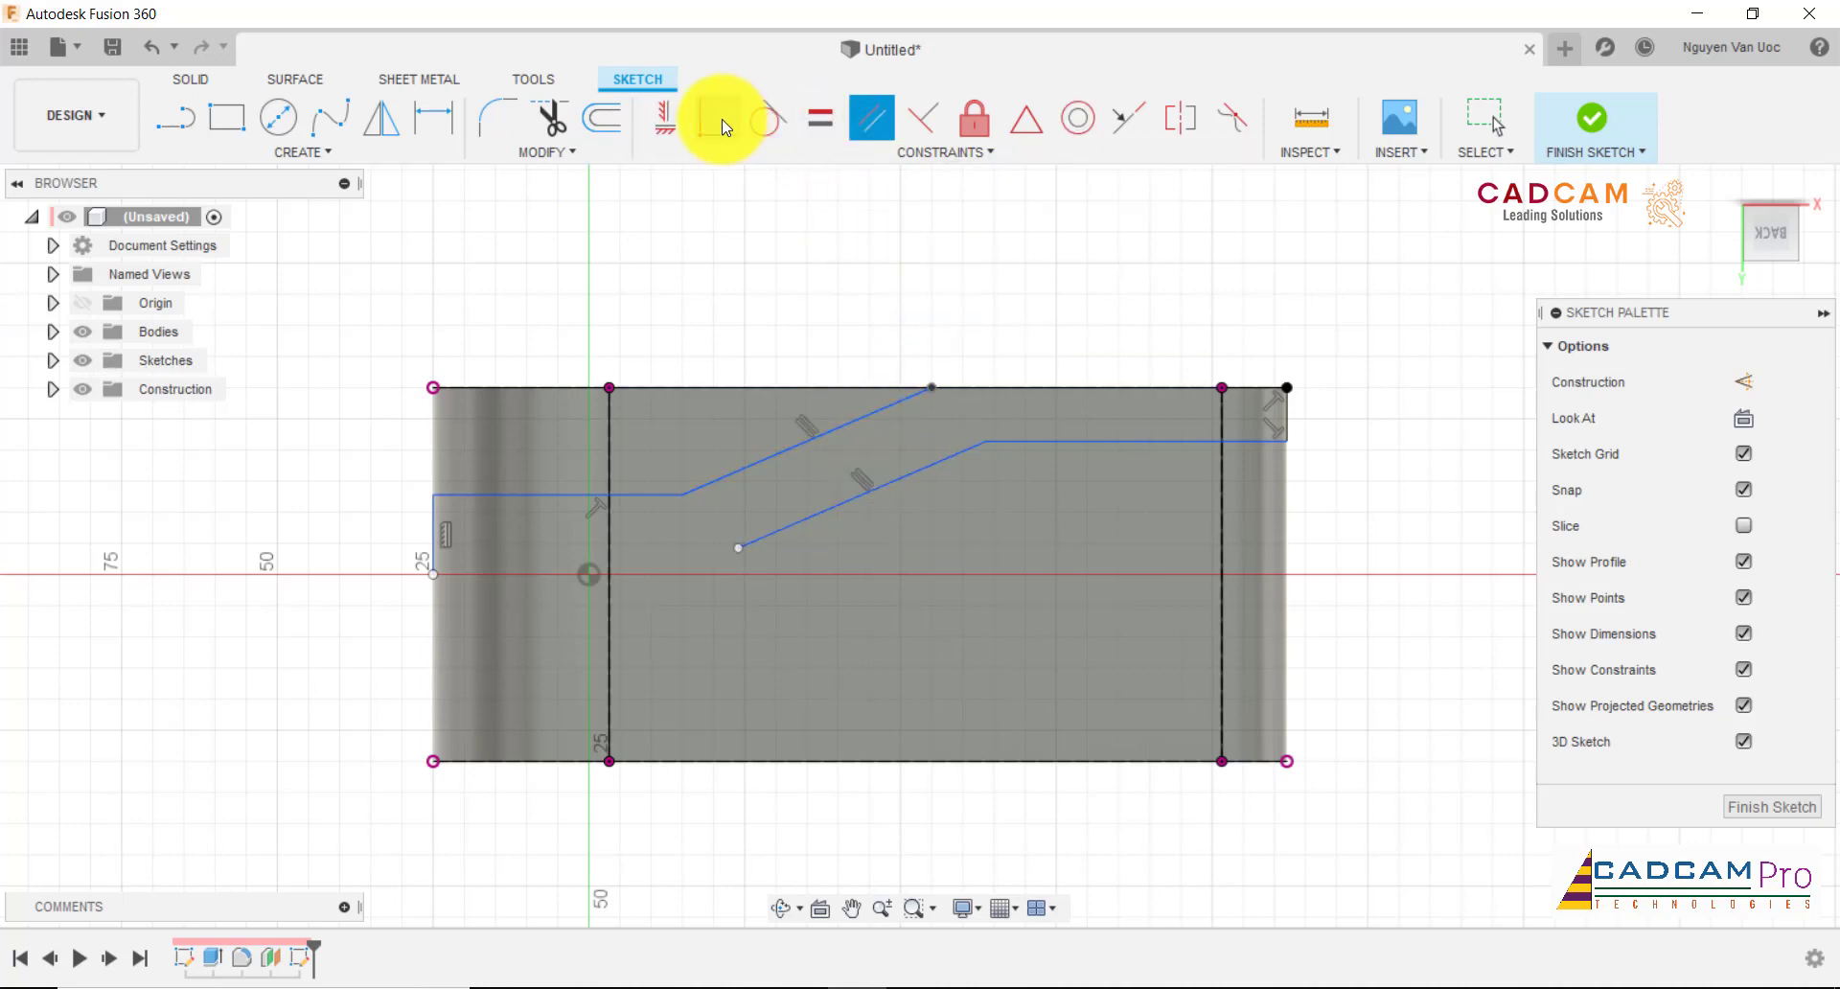
left_click(665, 117)
left_click(738, 547)
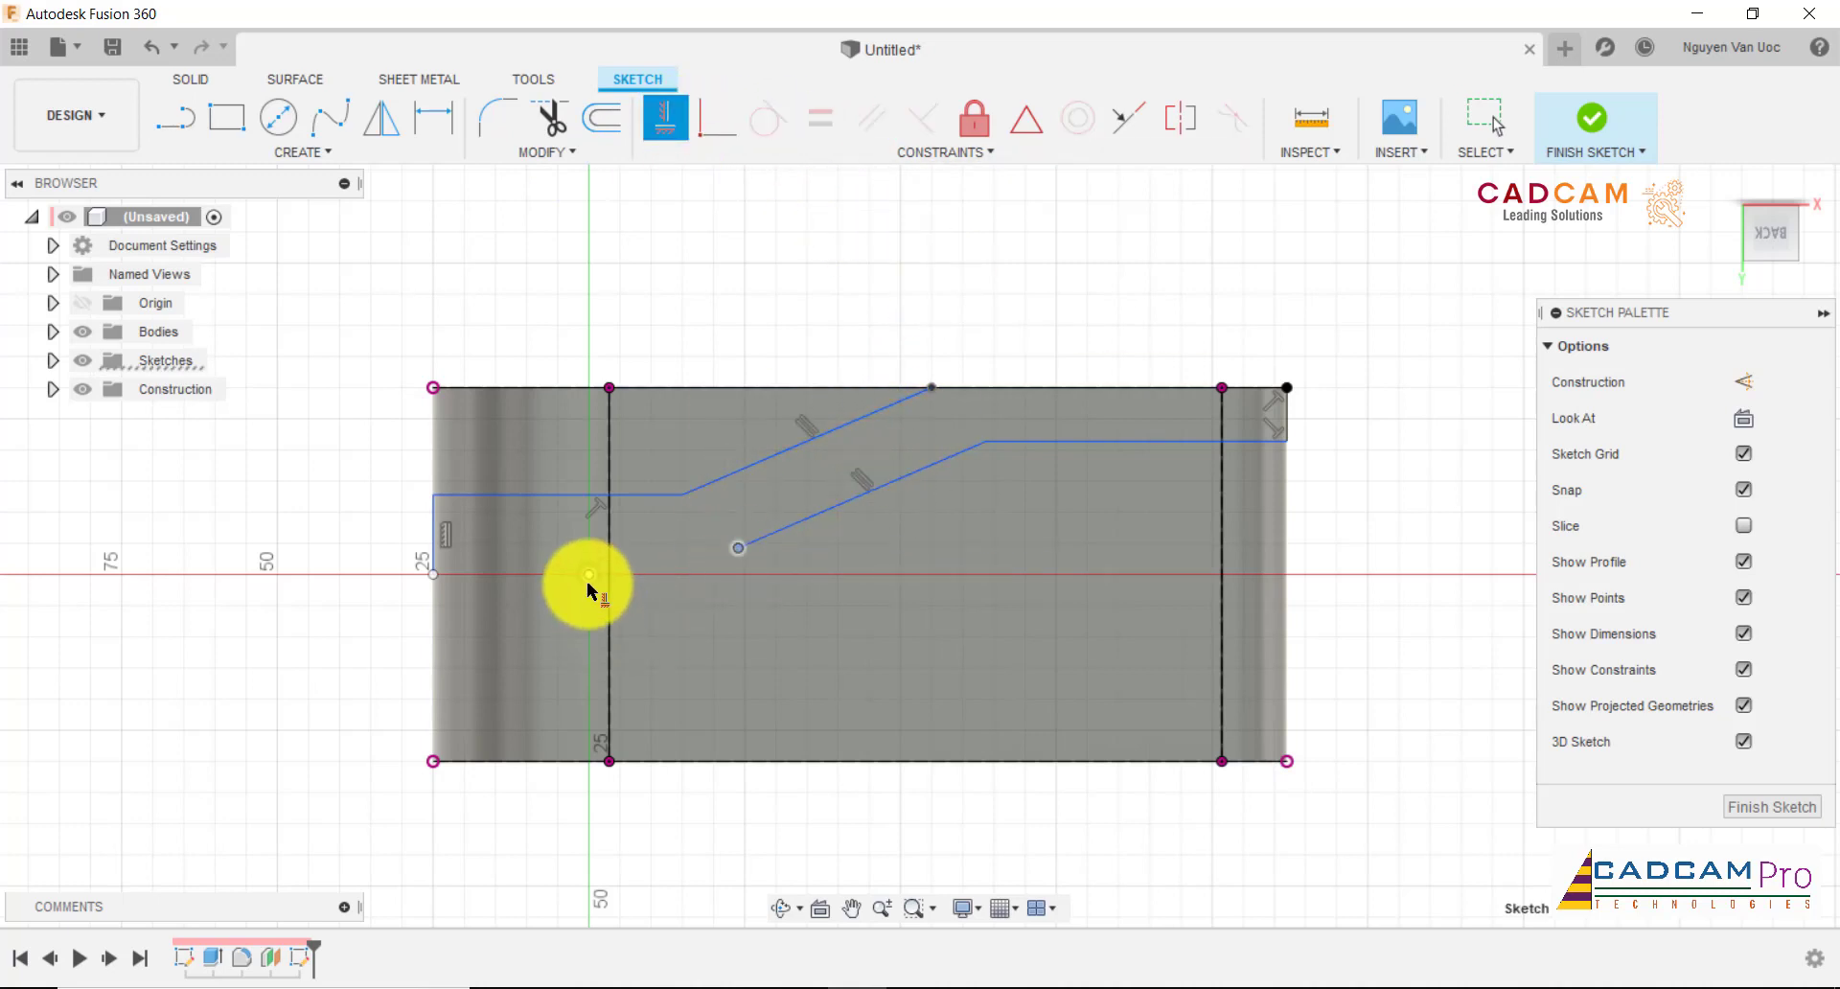
left_click(589, 575)
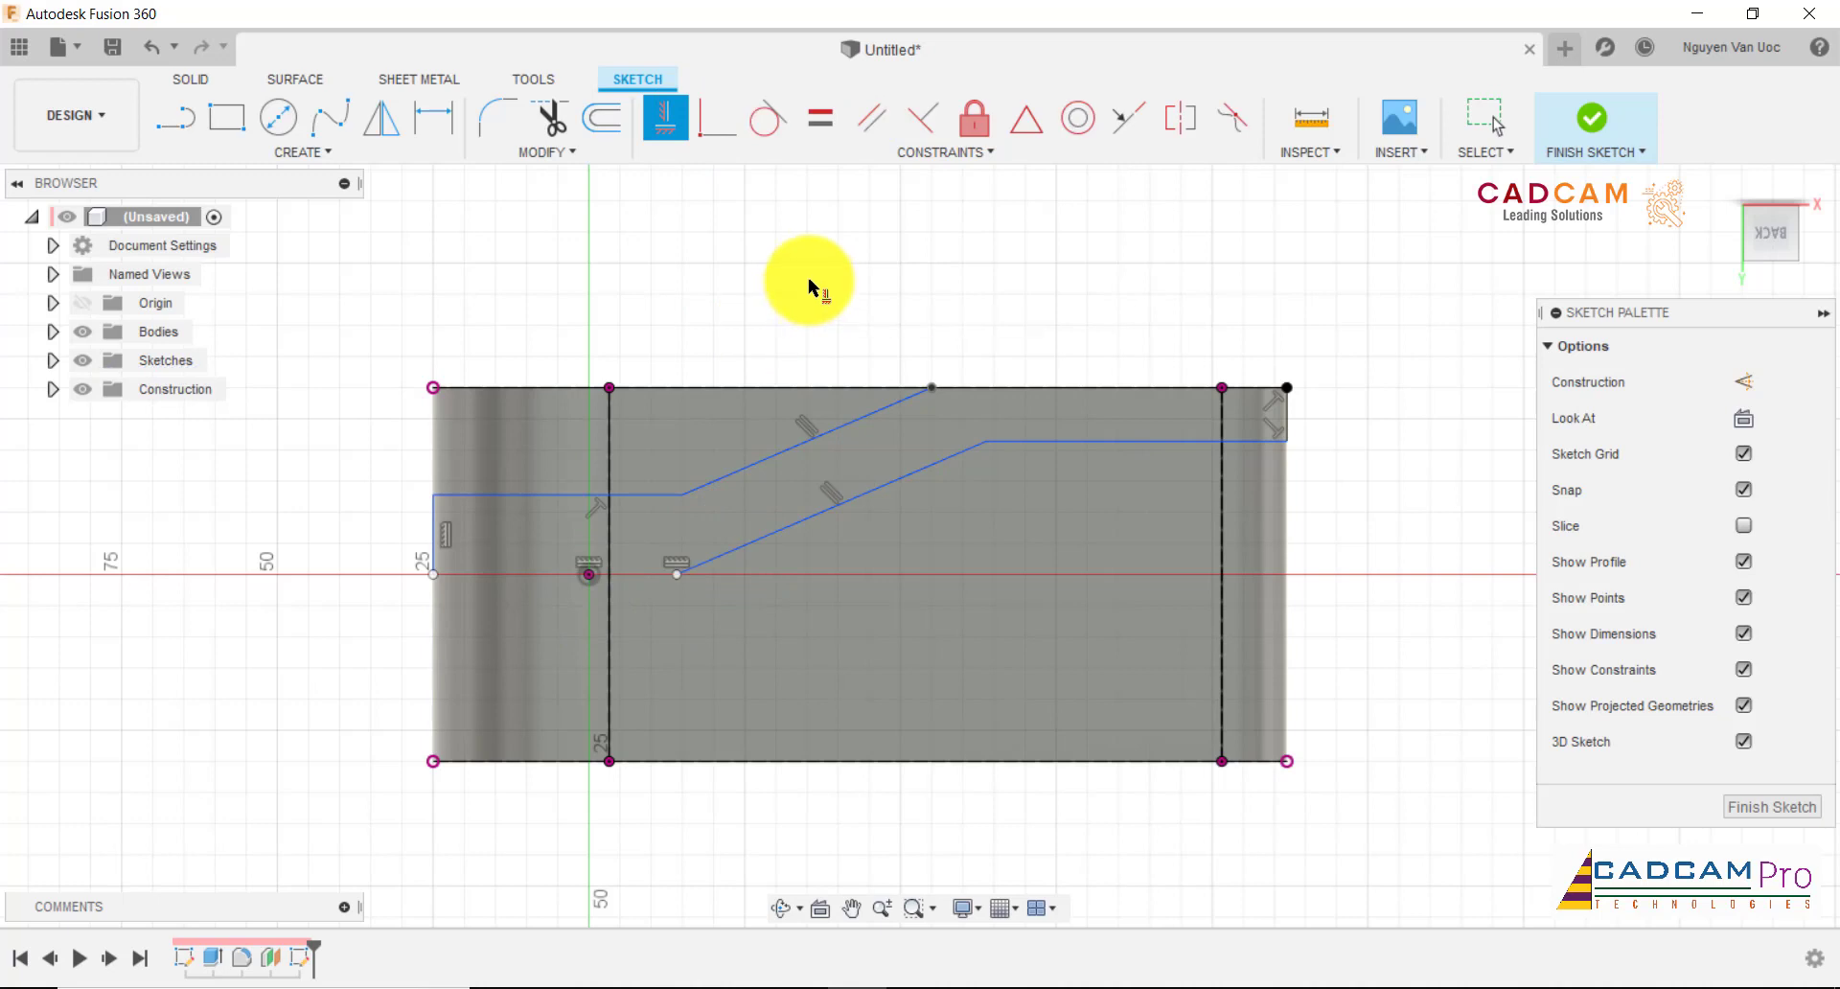
- Dimension the left horizontal line 7 mm above the origin
left_click(436, 119)
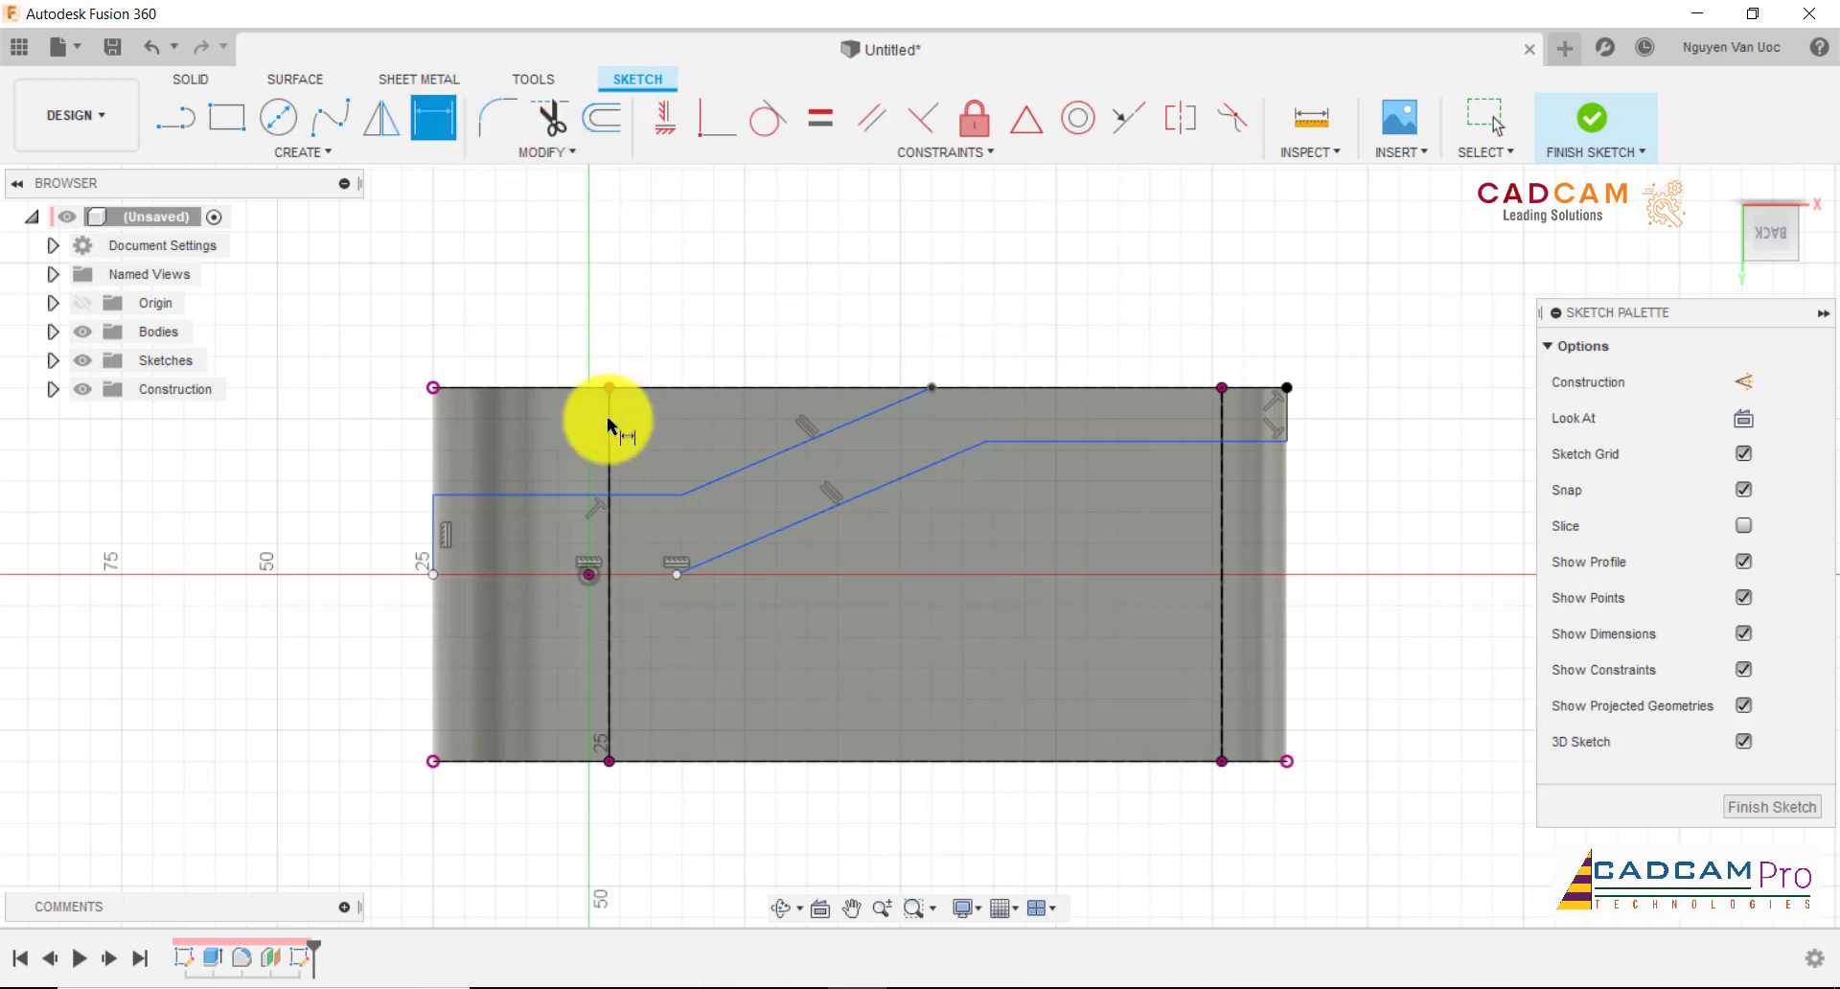
left_click(589, 575)
left_click(349, 540)
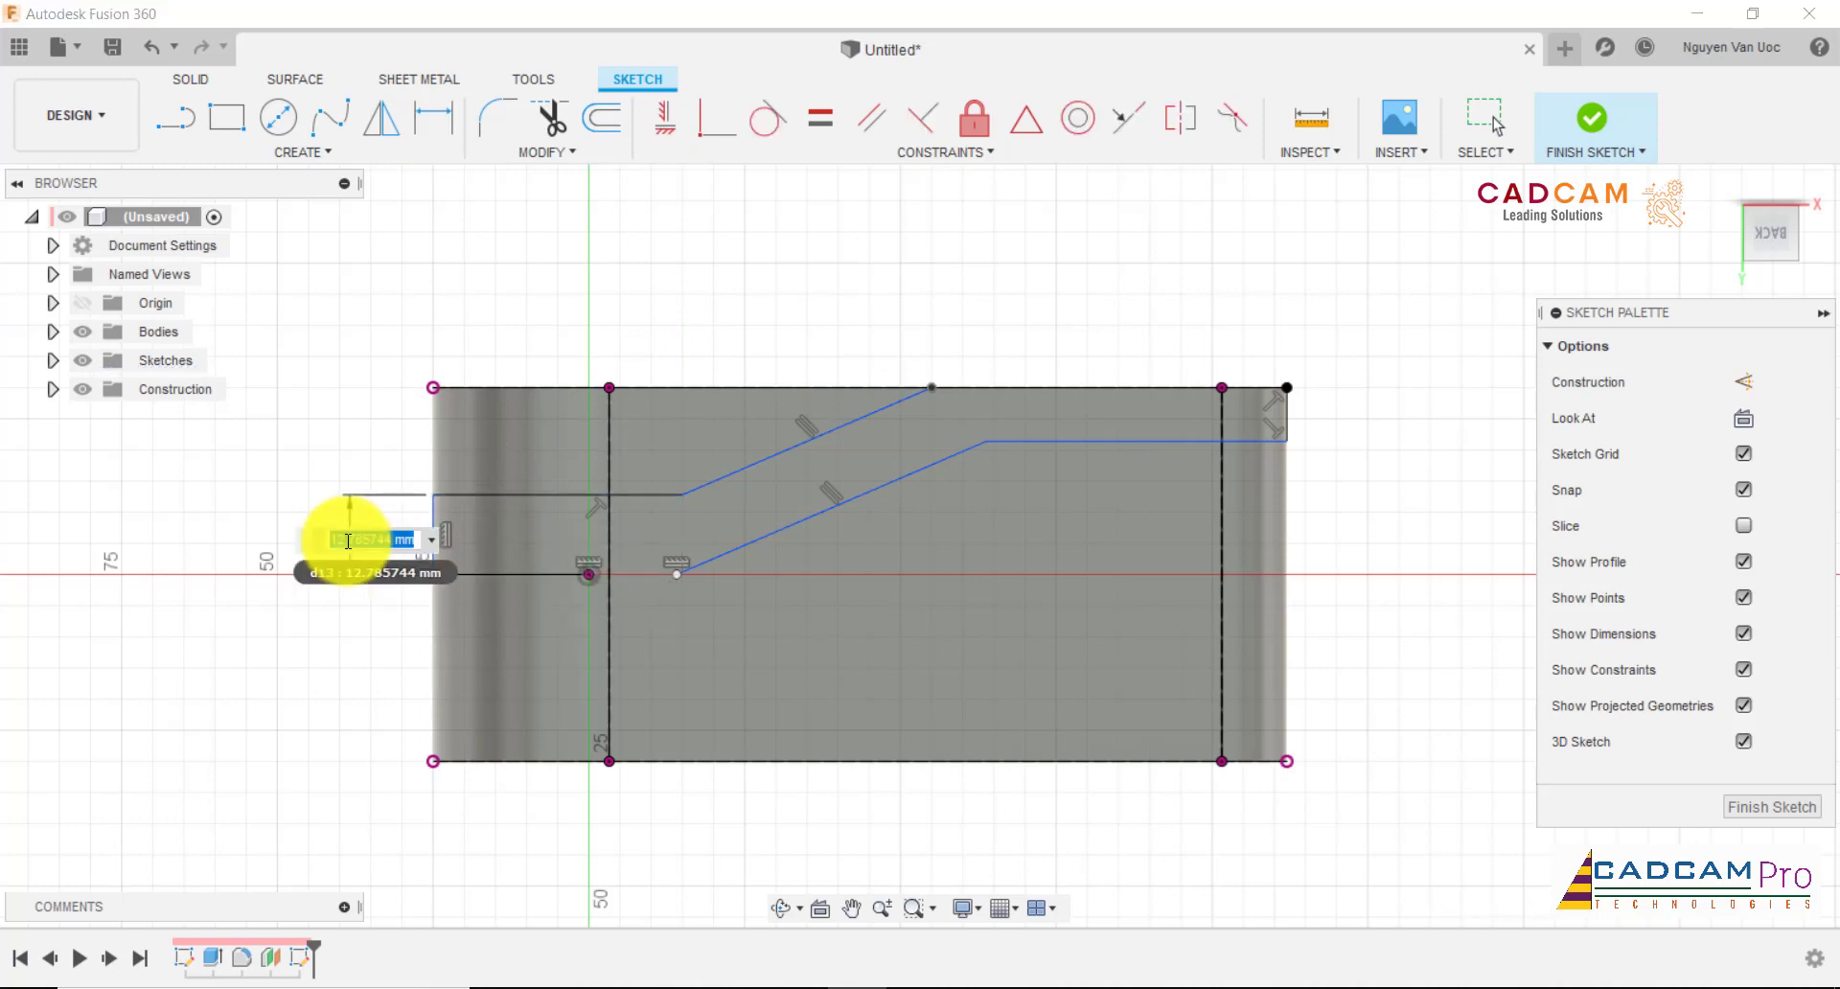
key("Return")
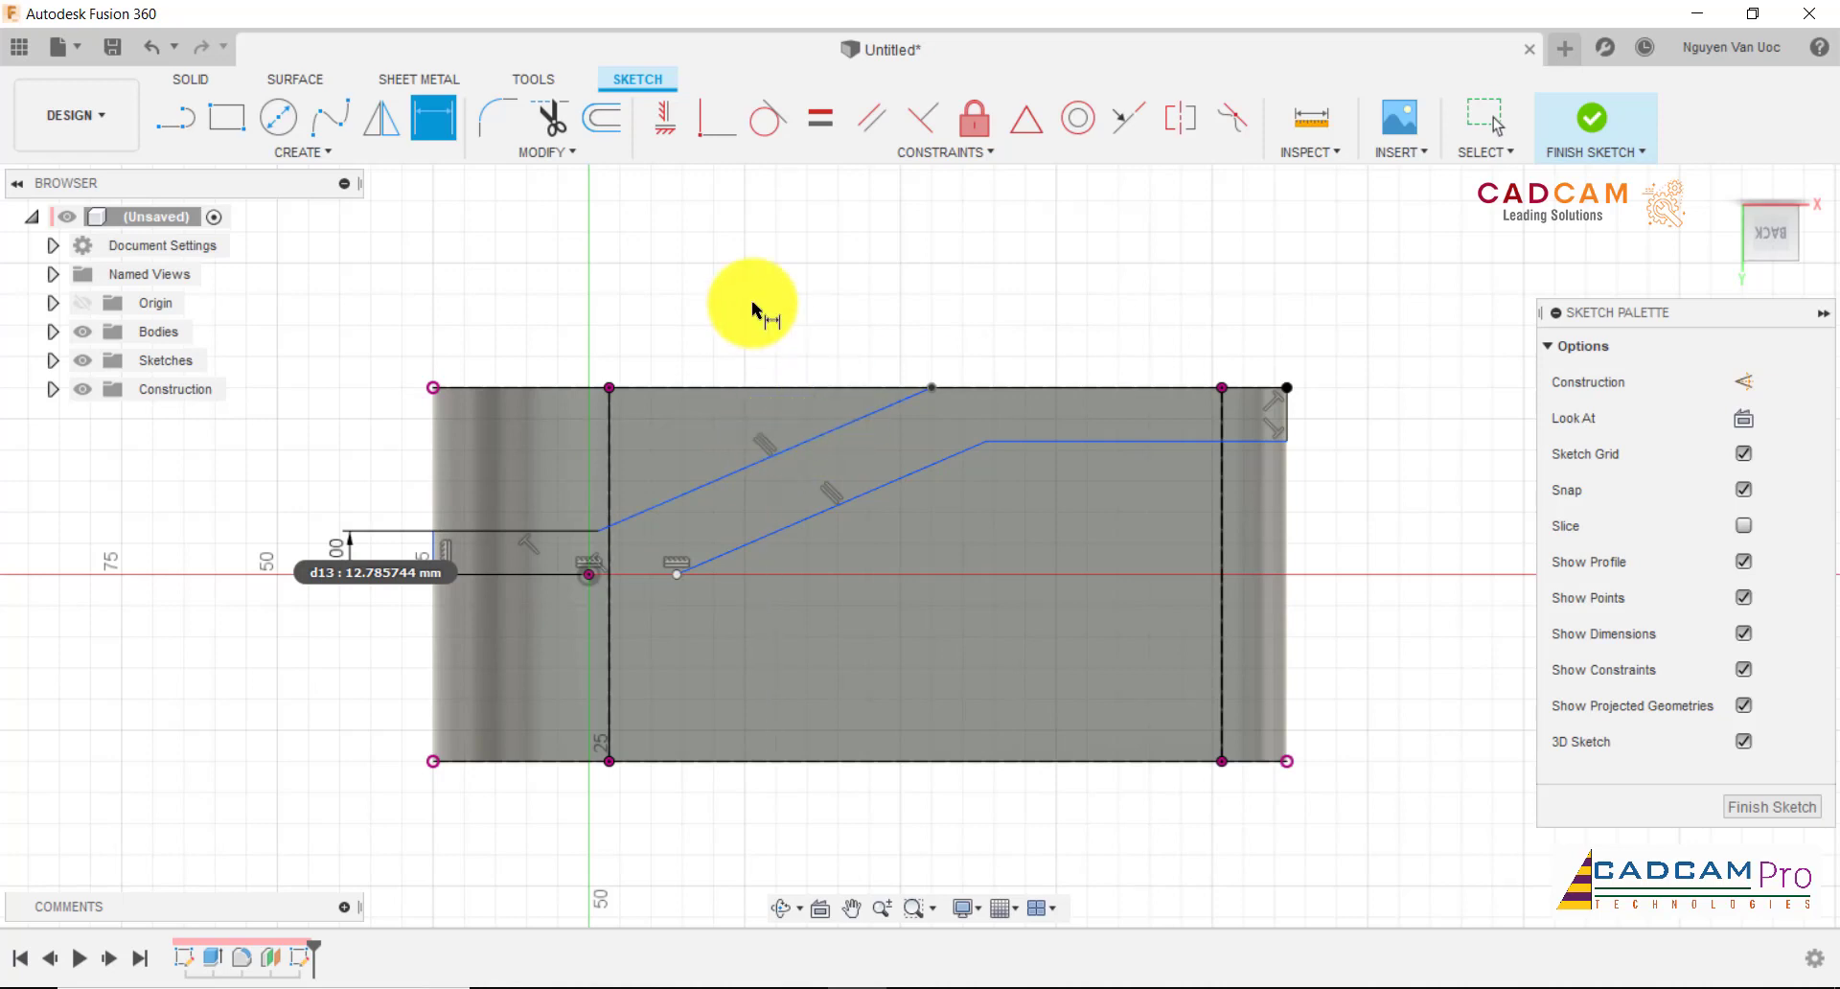
scroll(723, 469, "up", 1)
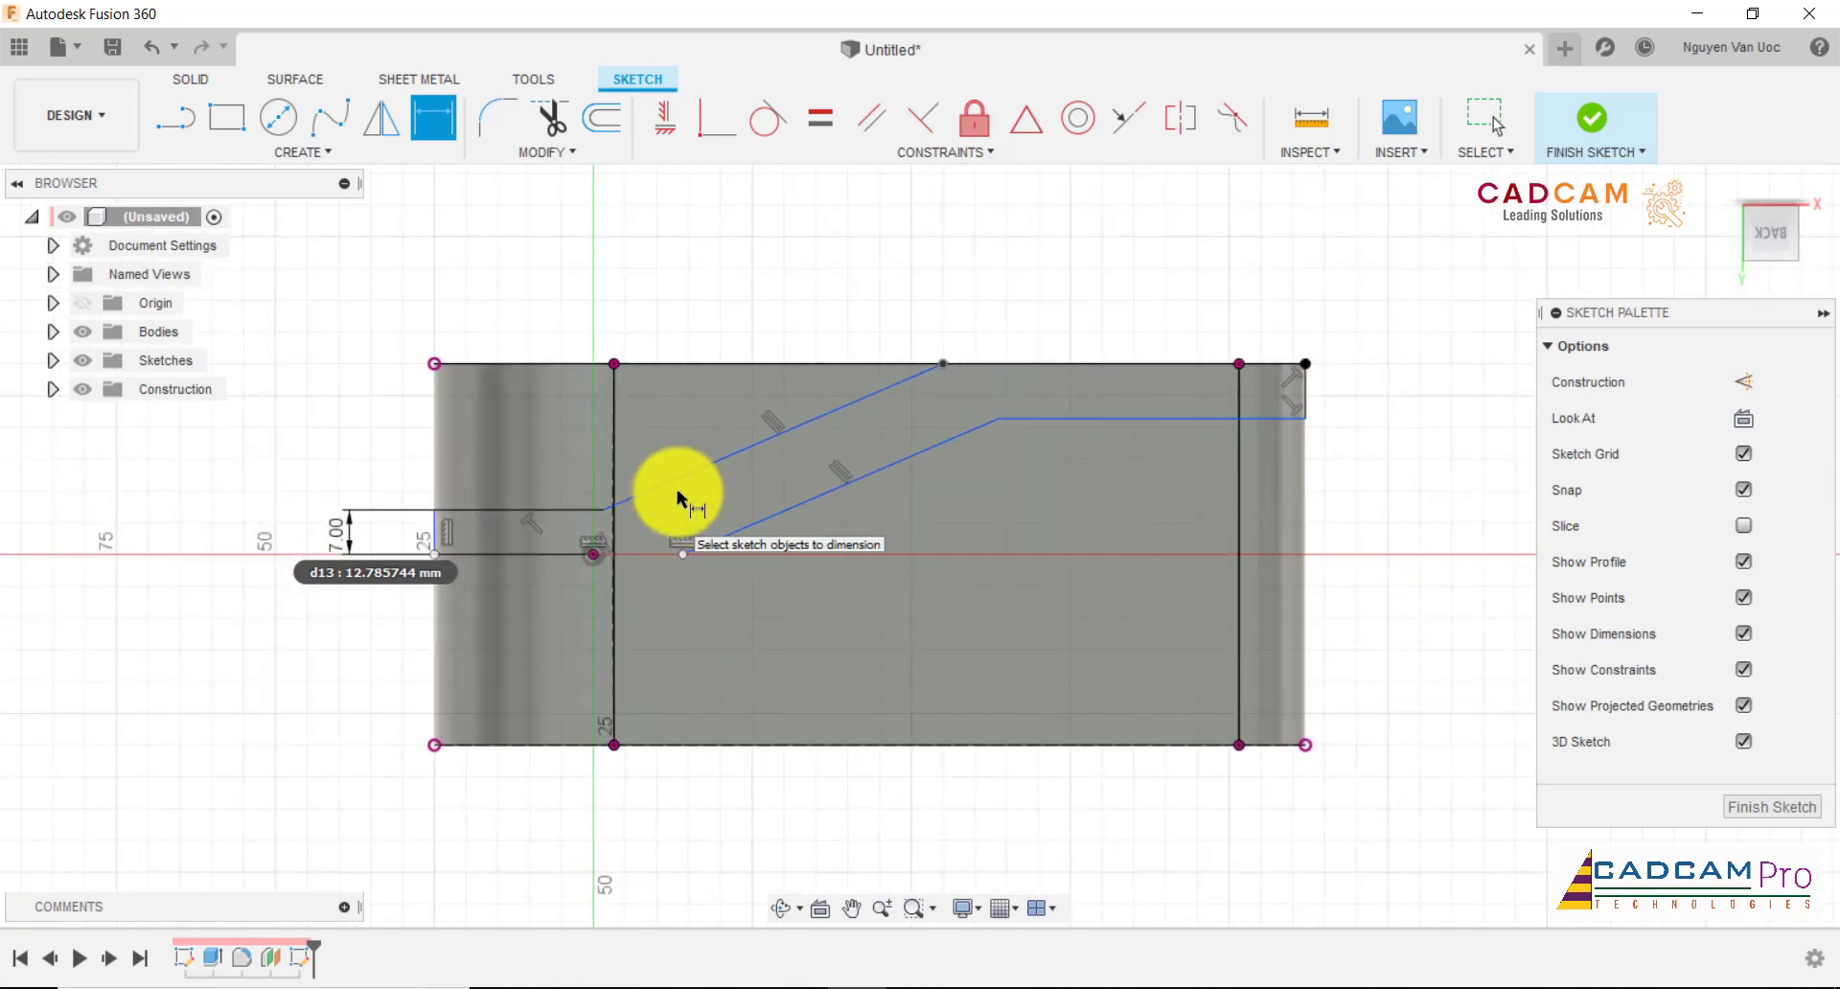
key("Escape")
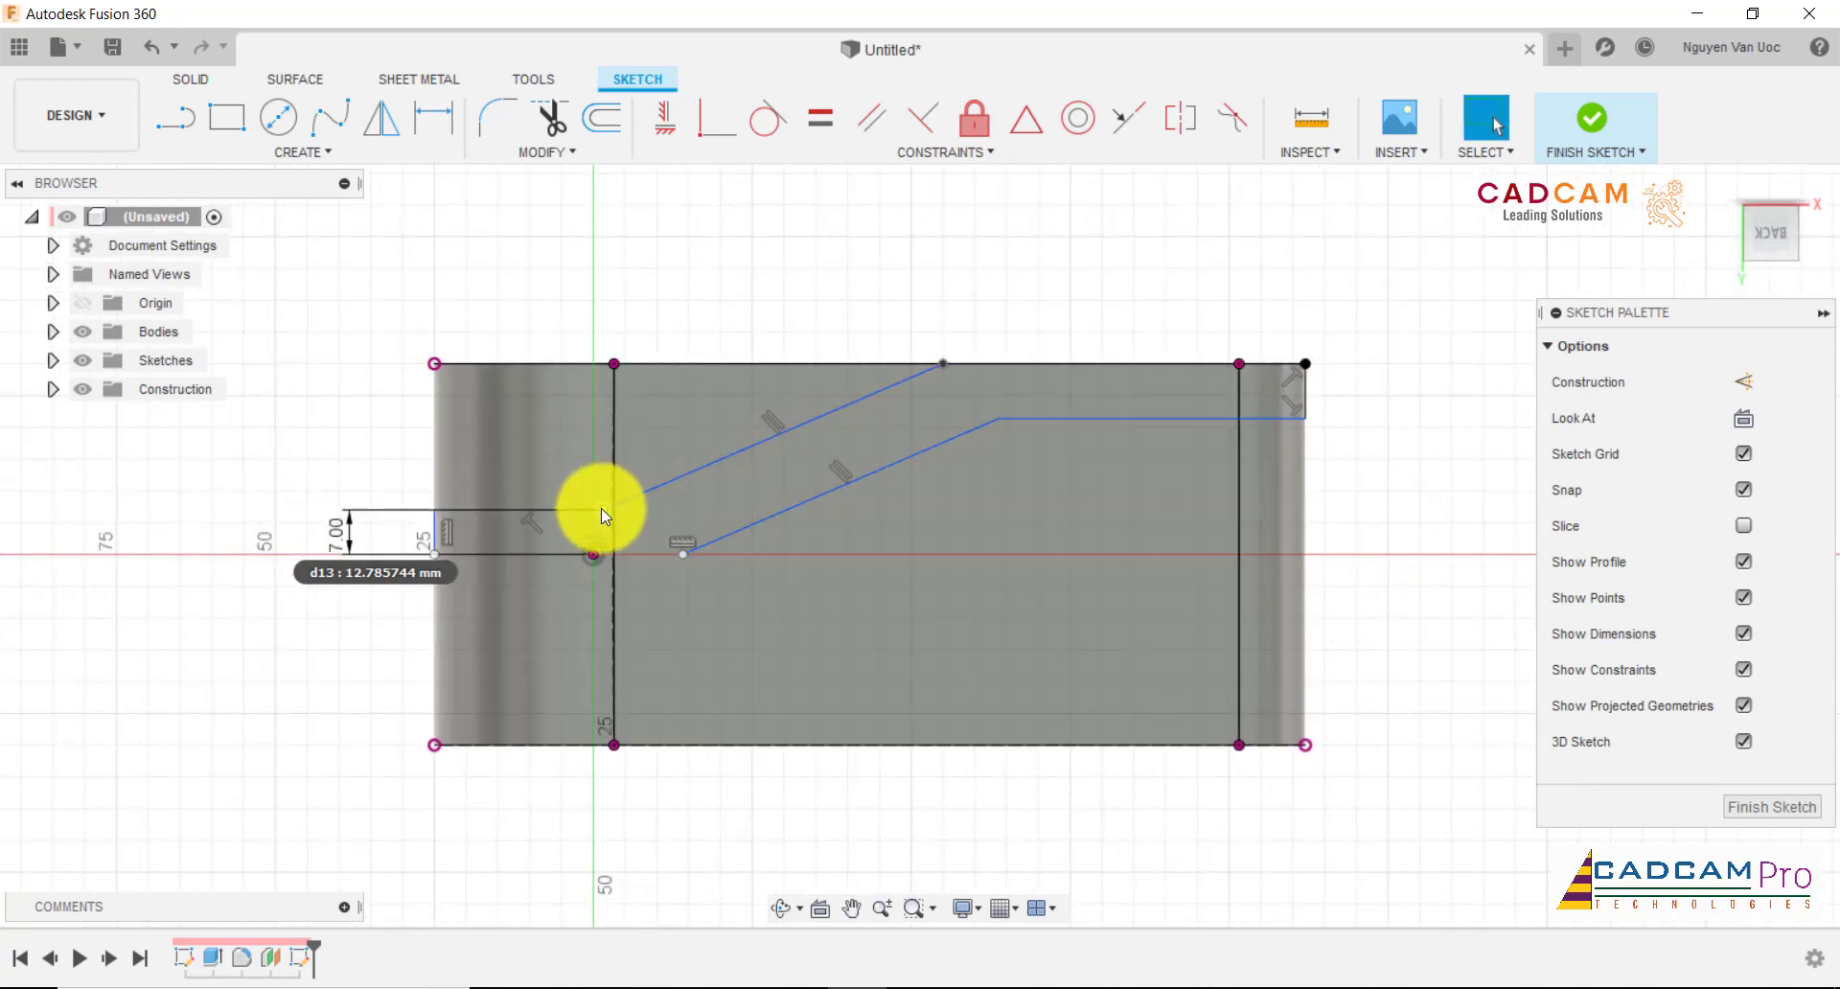
- Set the upper line's bend point 23 mm and its top endpoint 75 mm from the origin
left_click_drag(604, 508, 664, 508)
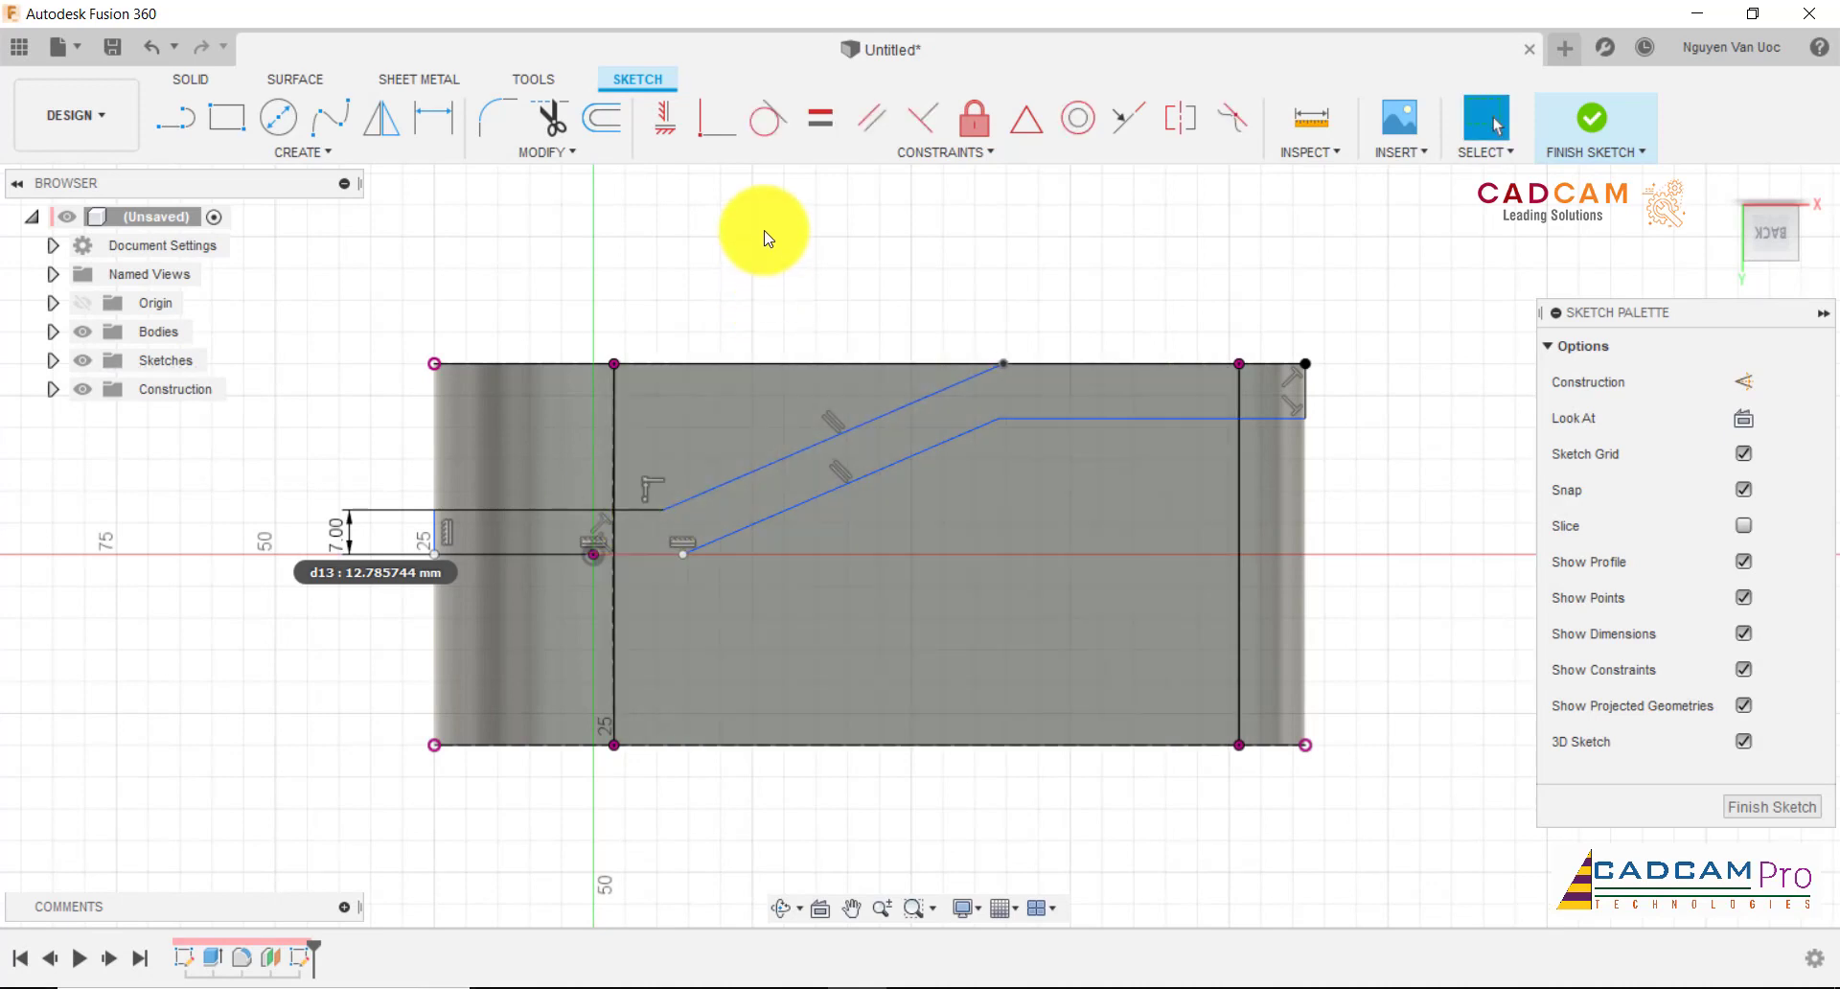
left_click(434, 117)
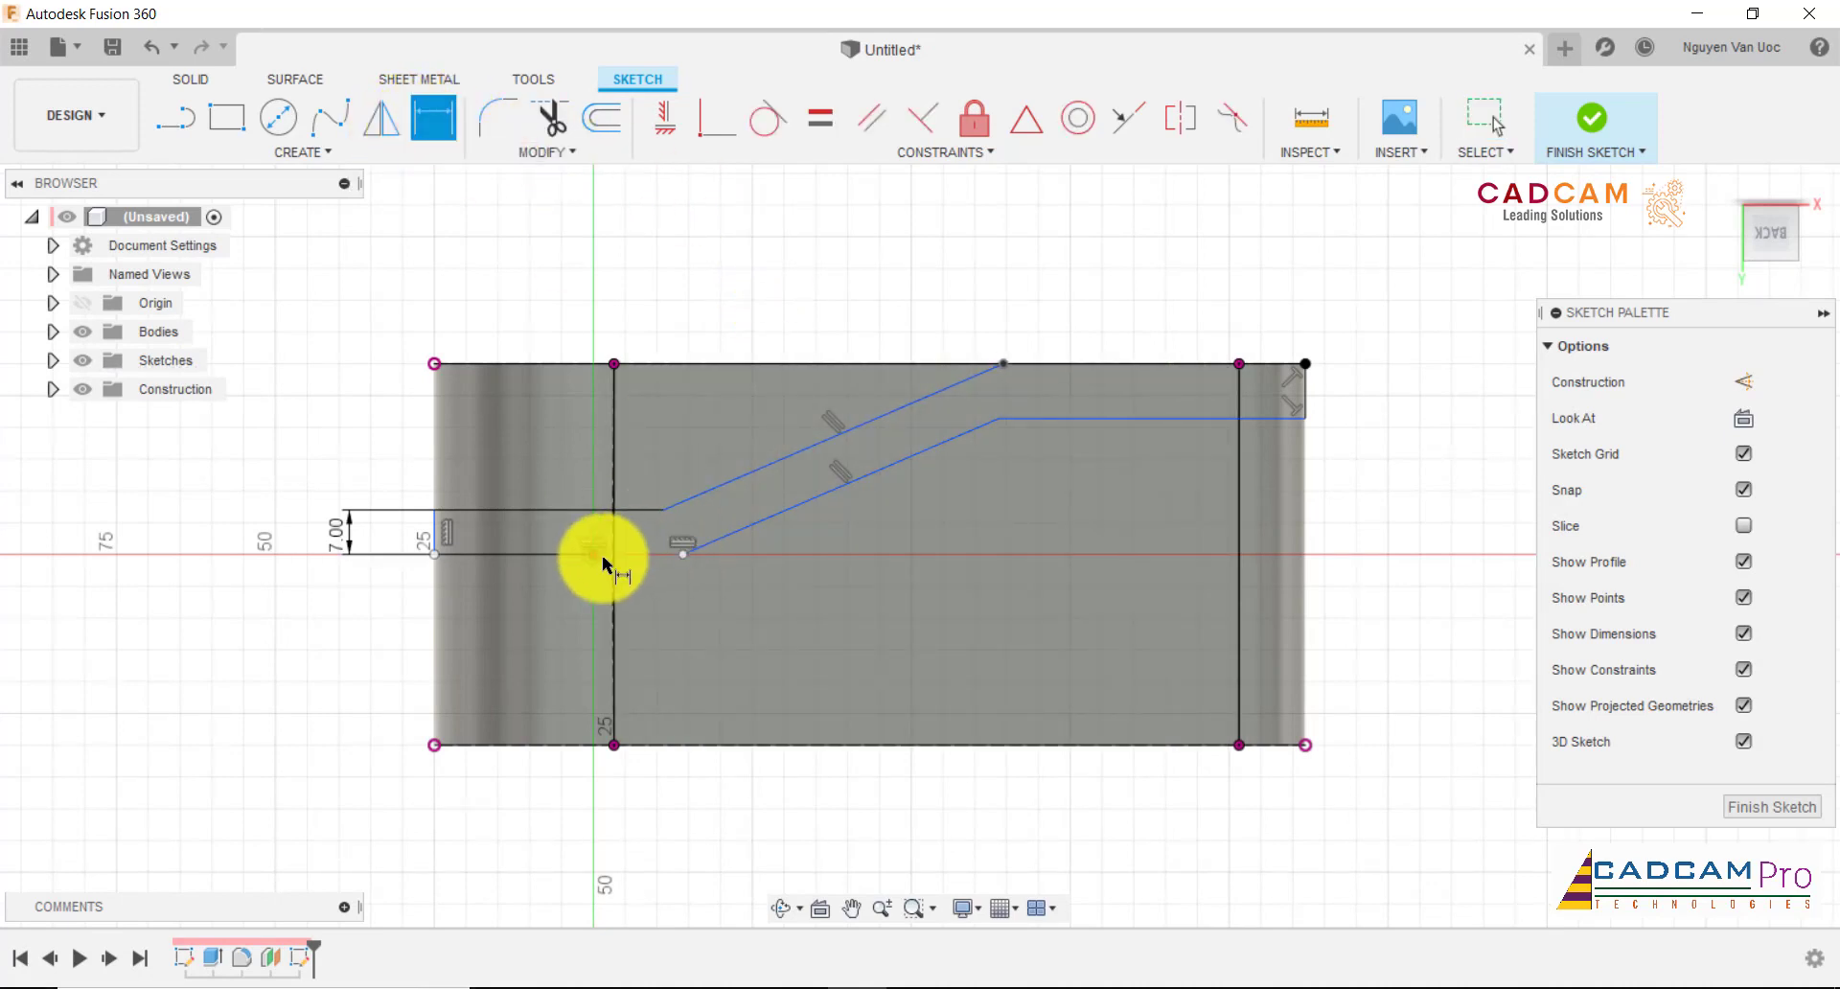
left_click(593, 554)
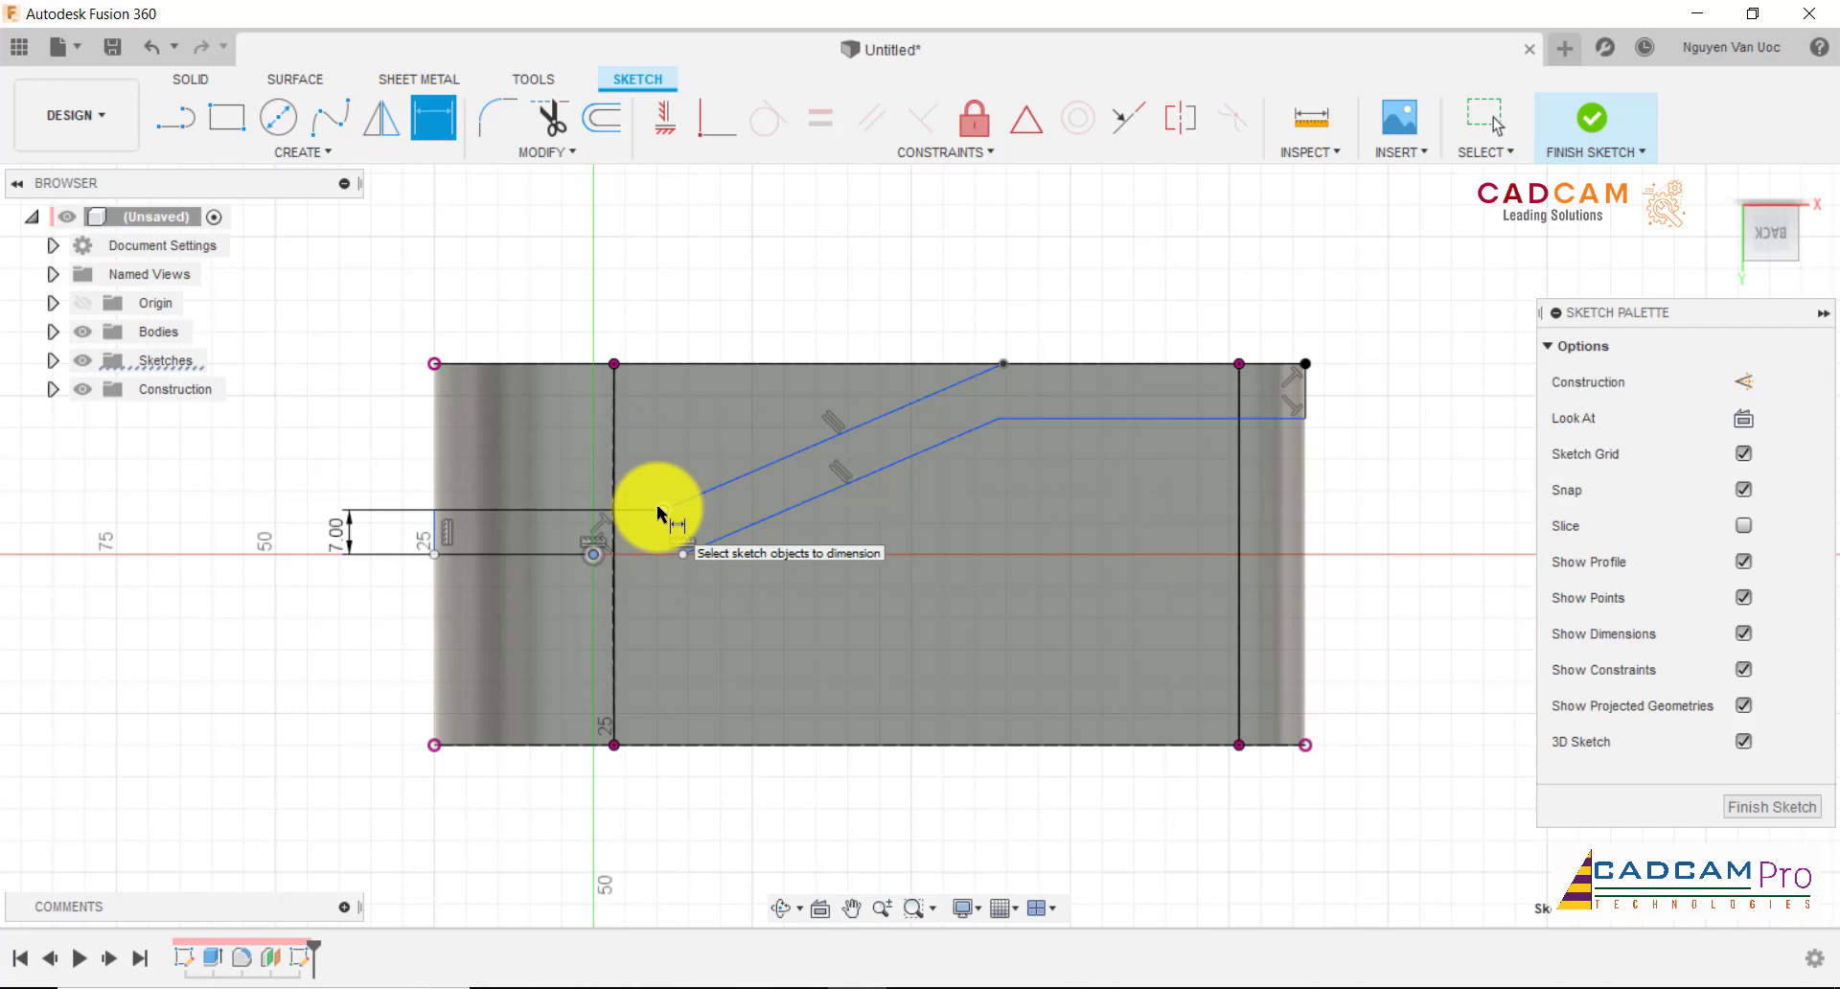
left_click(661, 509)
left_click(652, 330)
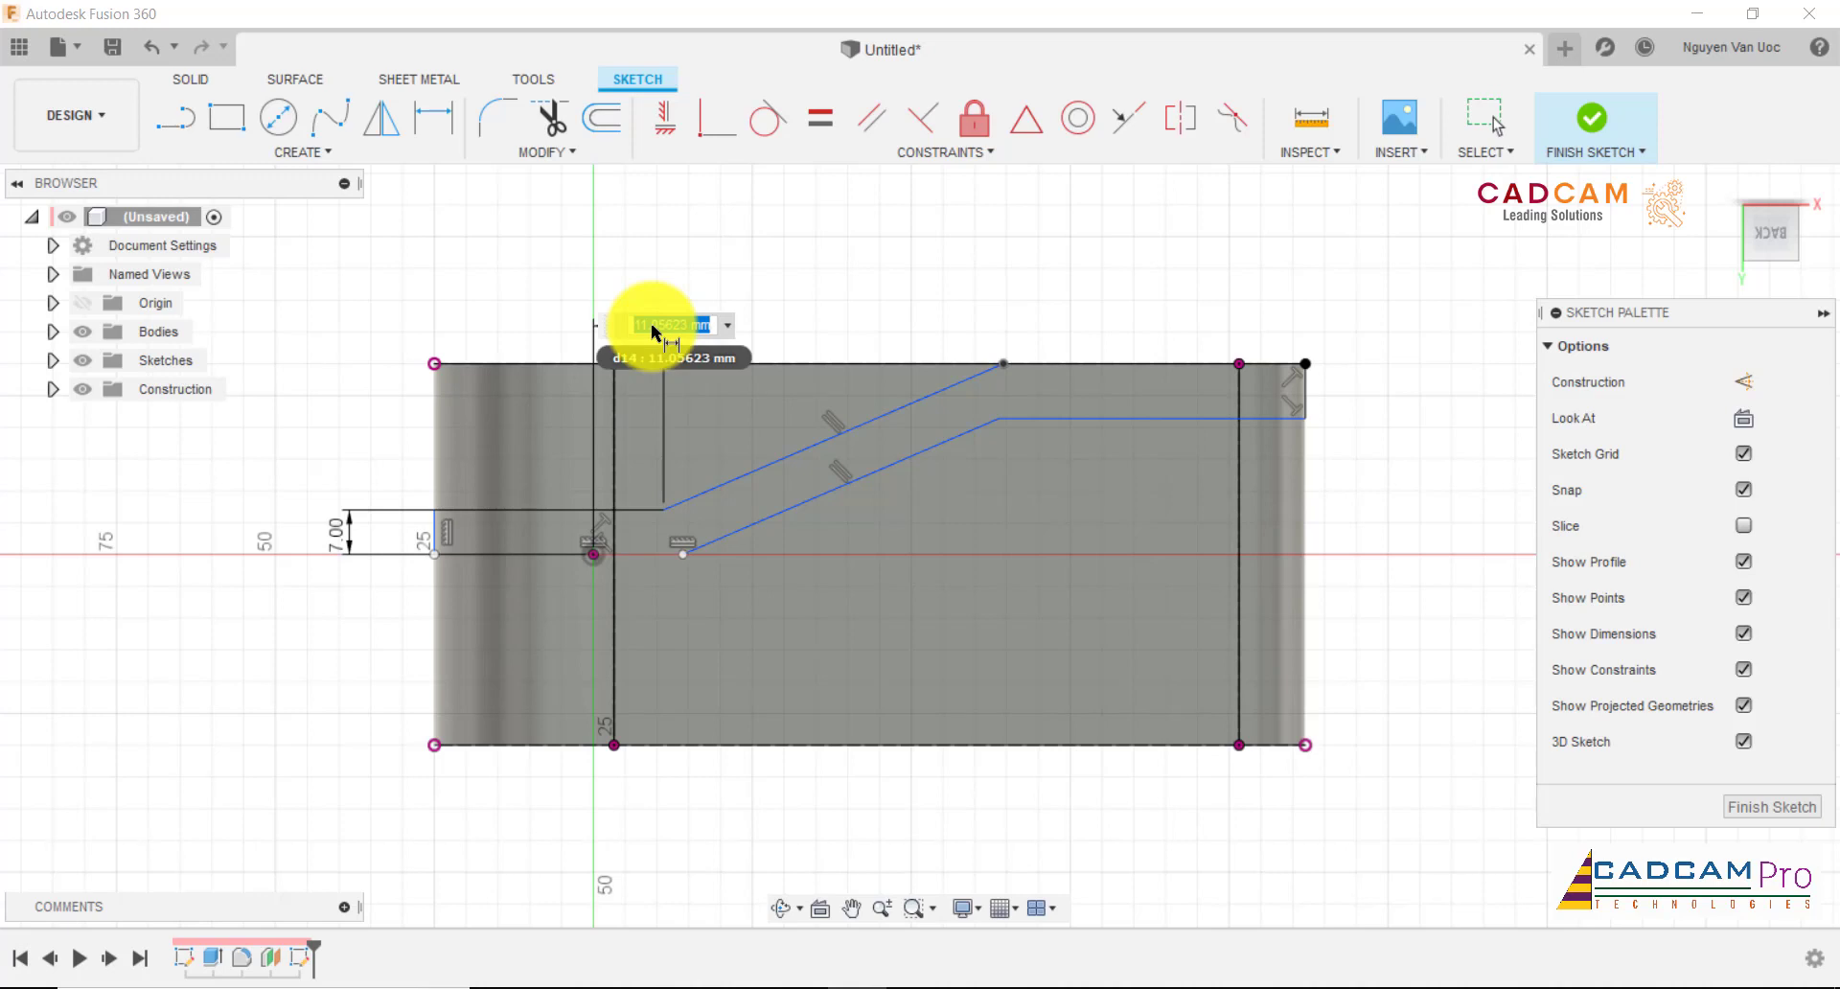
type("23")
key("Return")
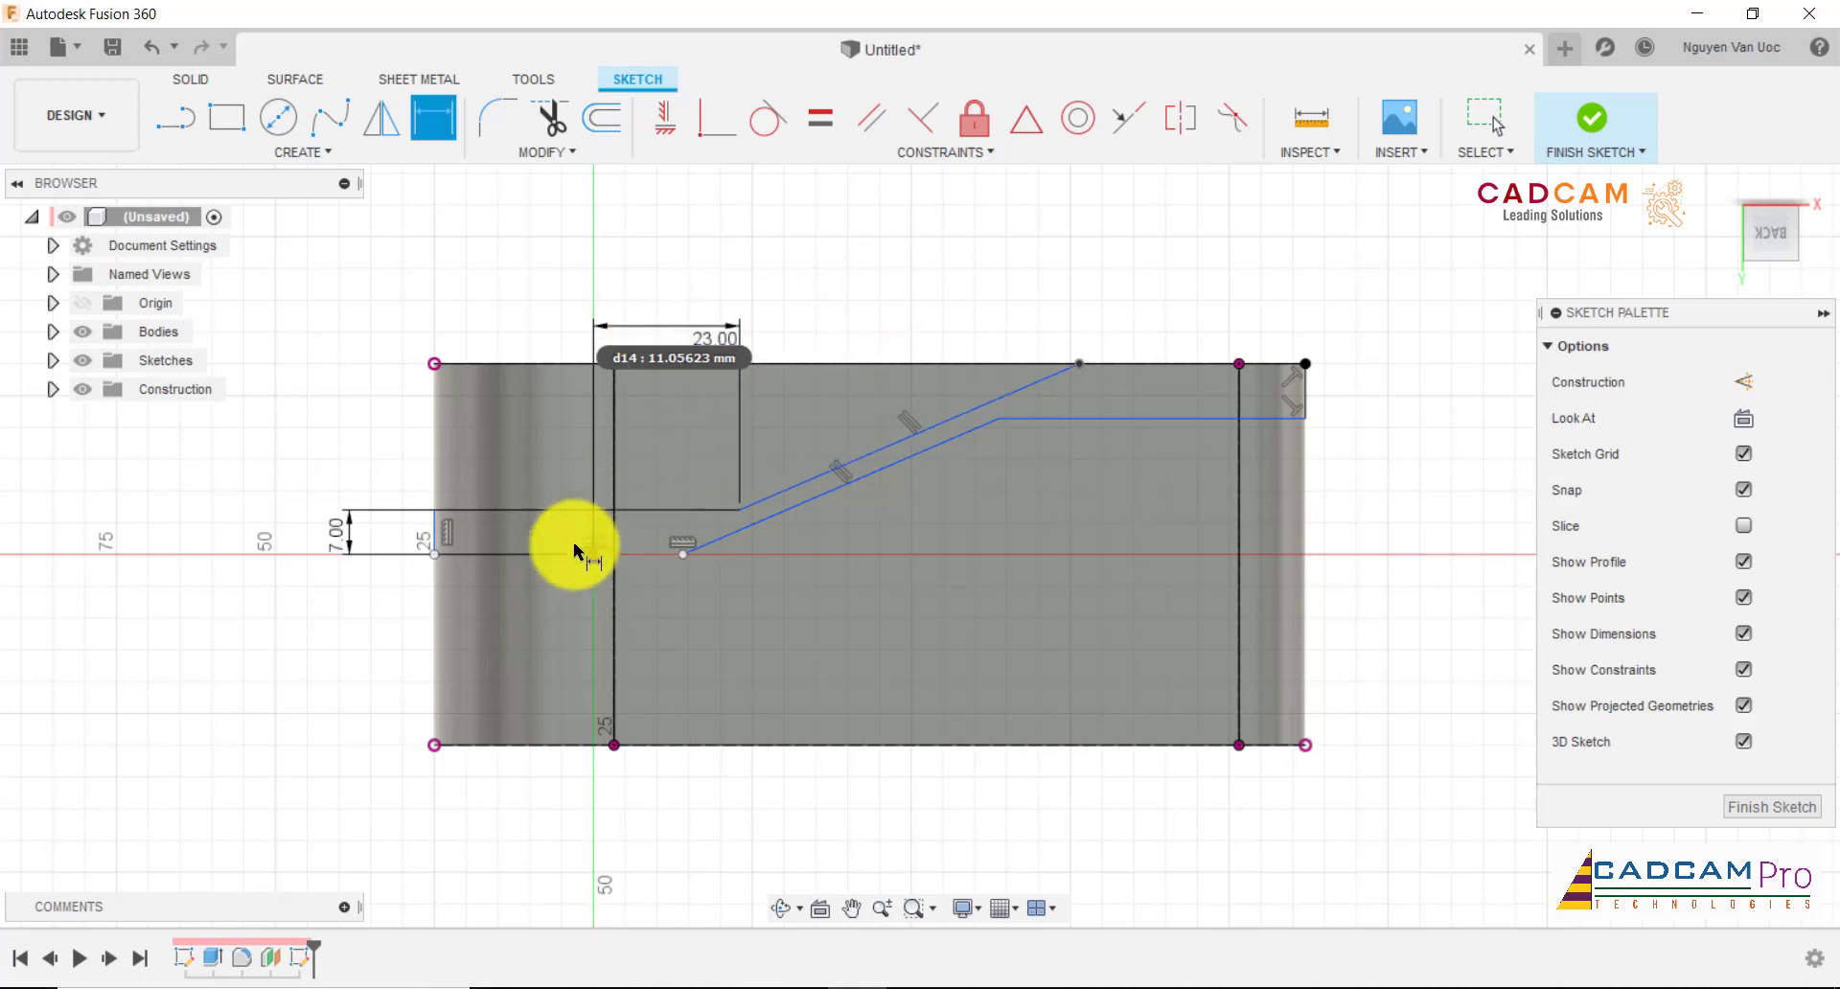
left_click(594, 564)
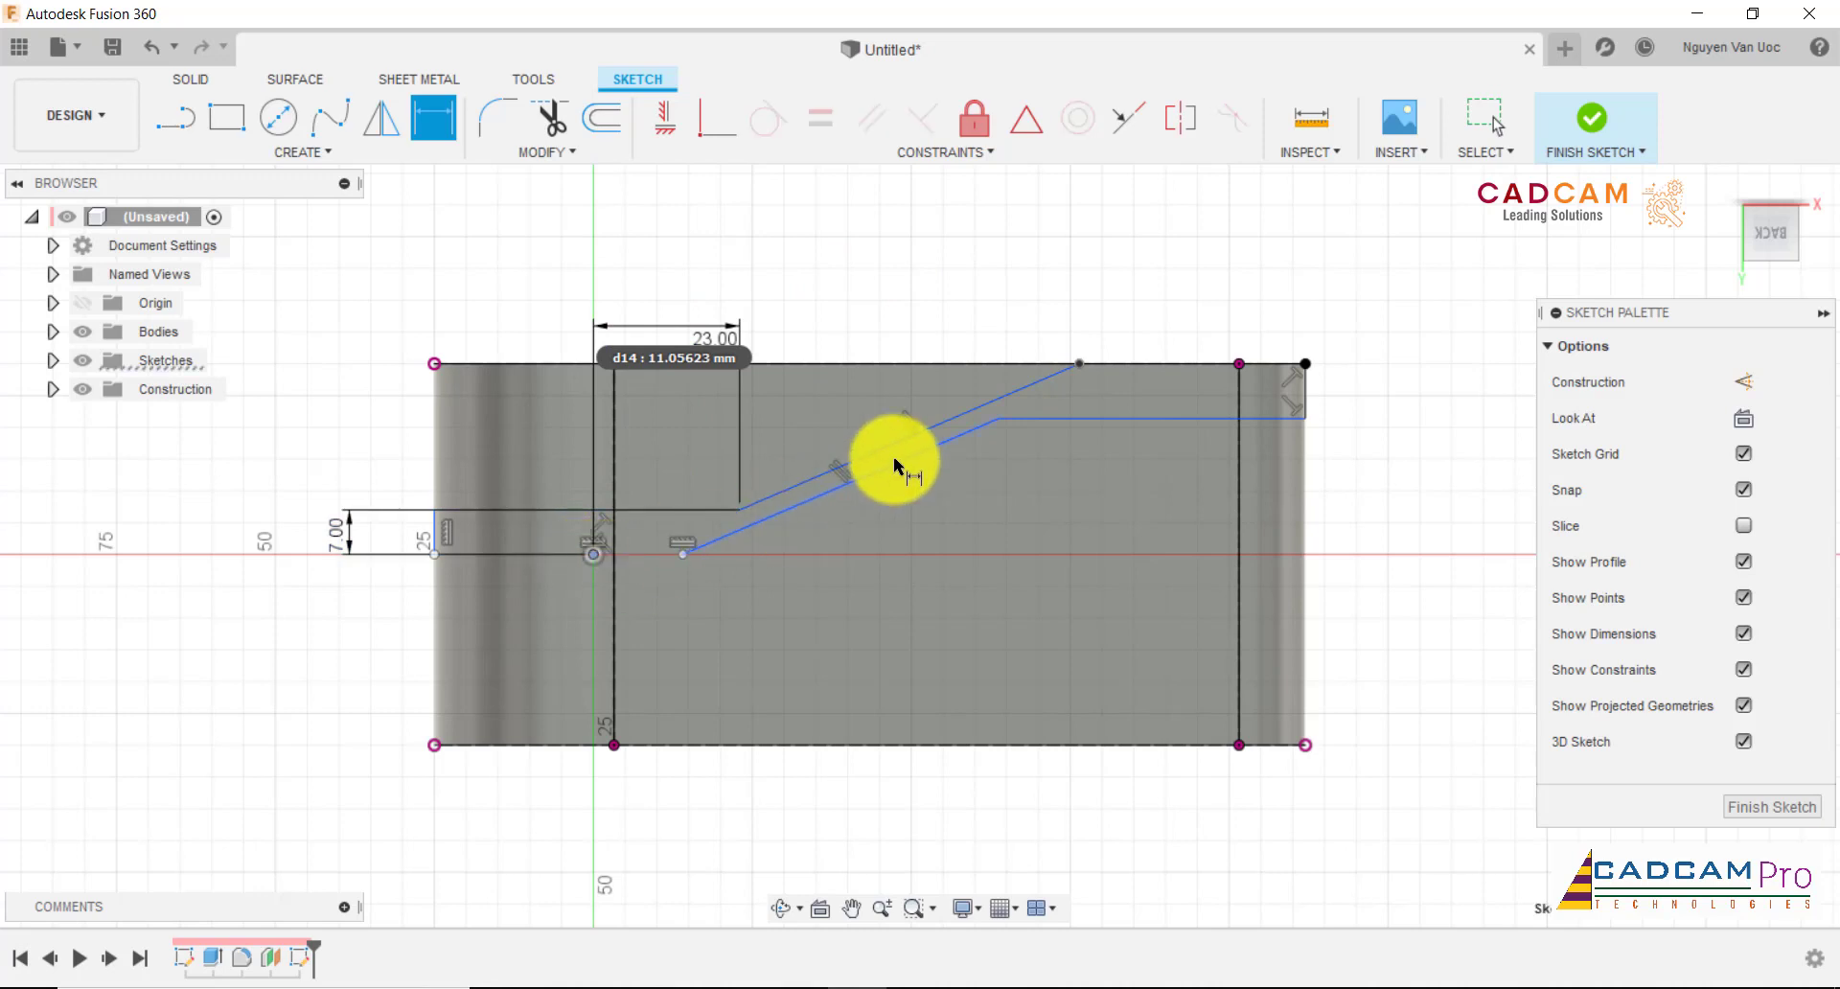
left_click(1075, 372)
left_click(817, 277)
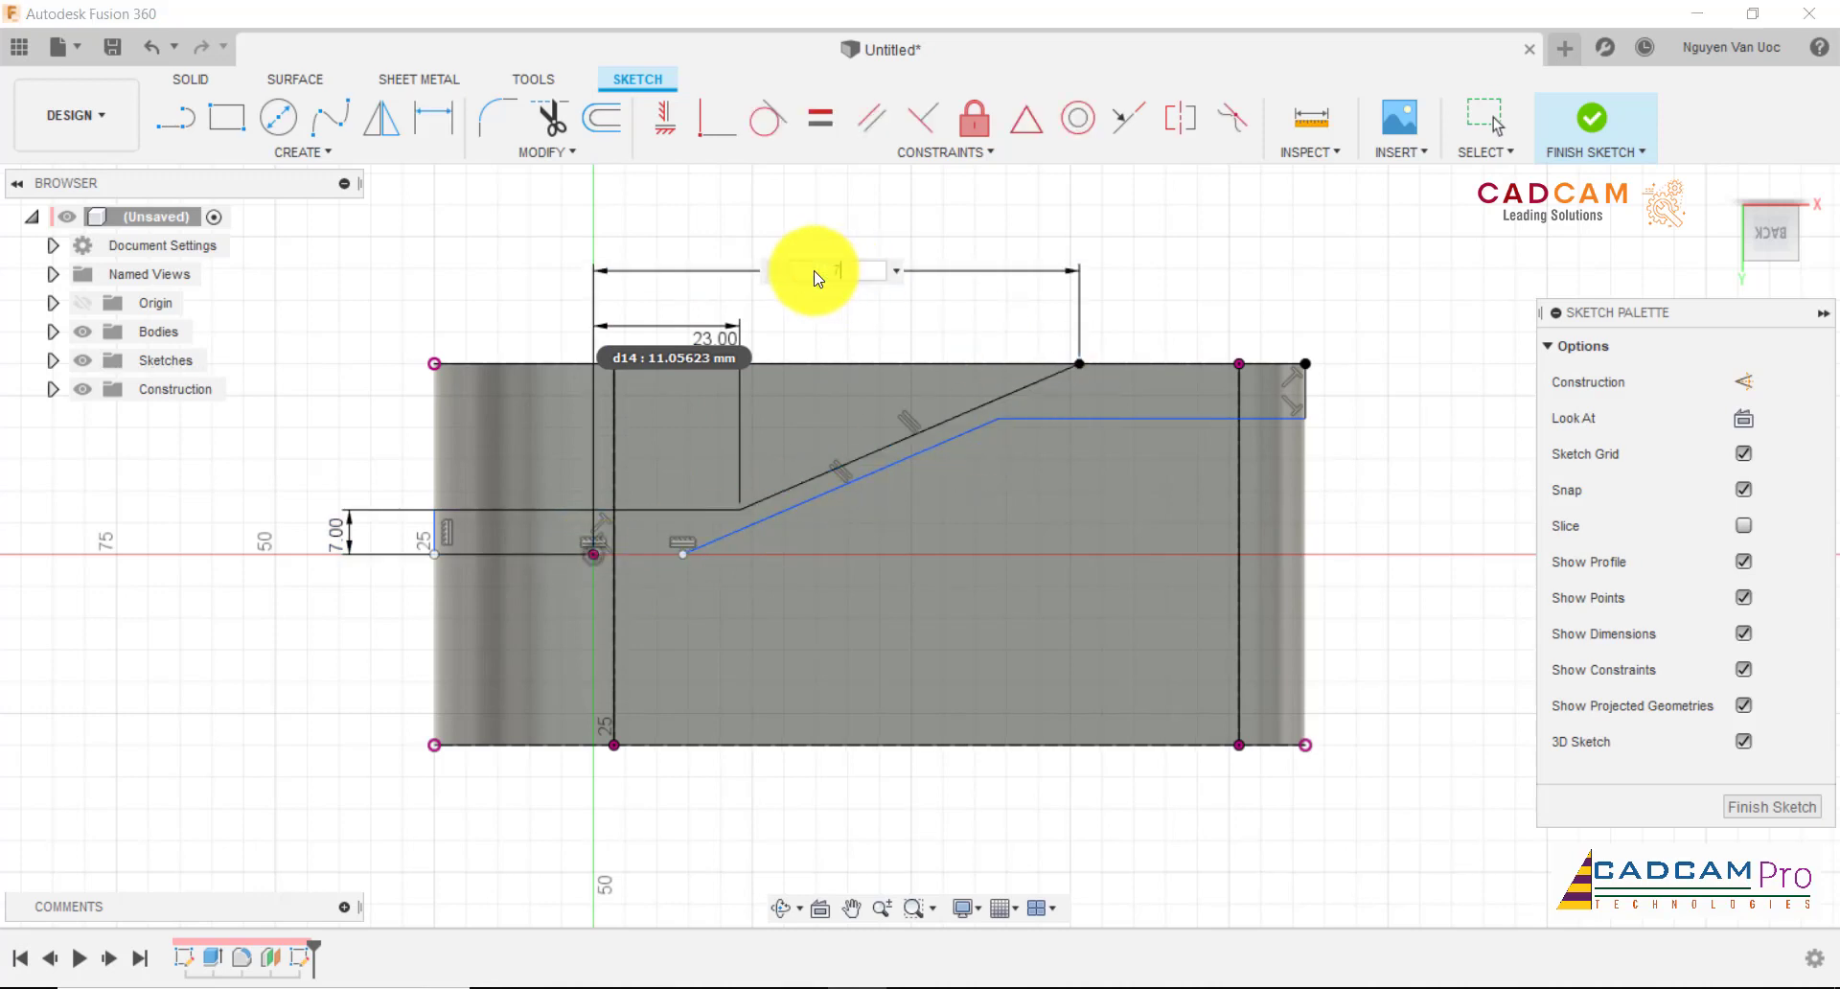
type("5")
key("Return")
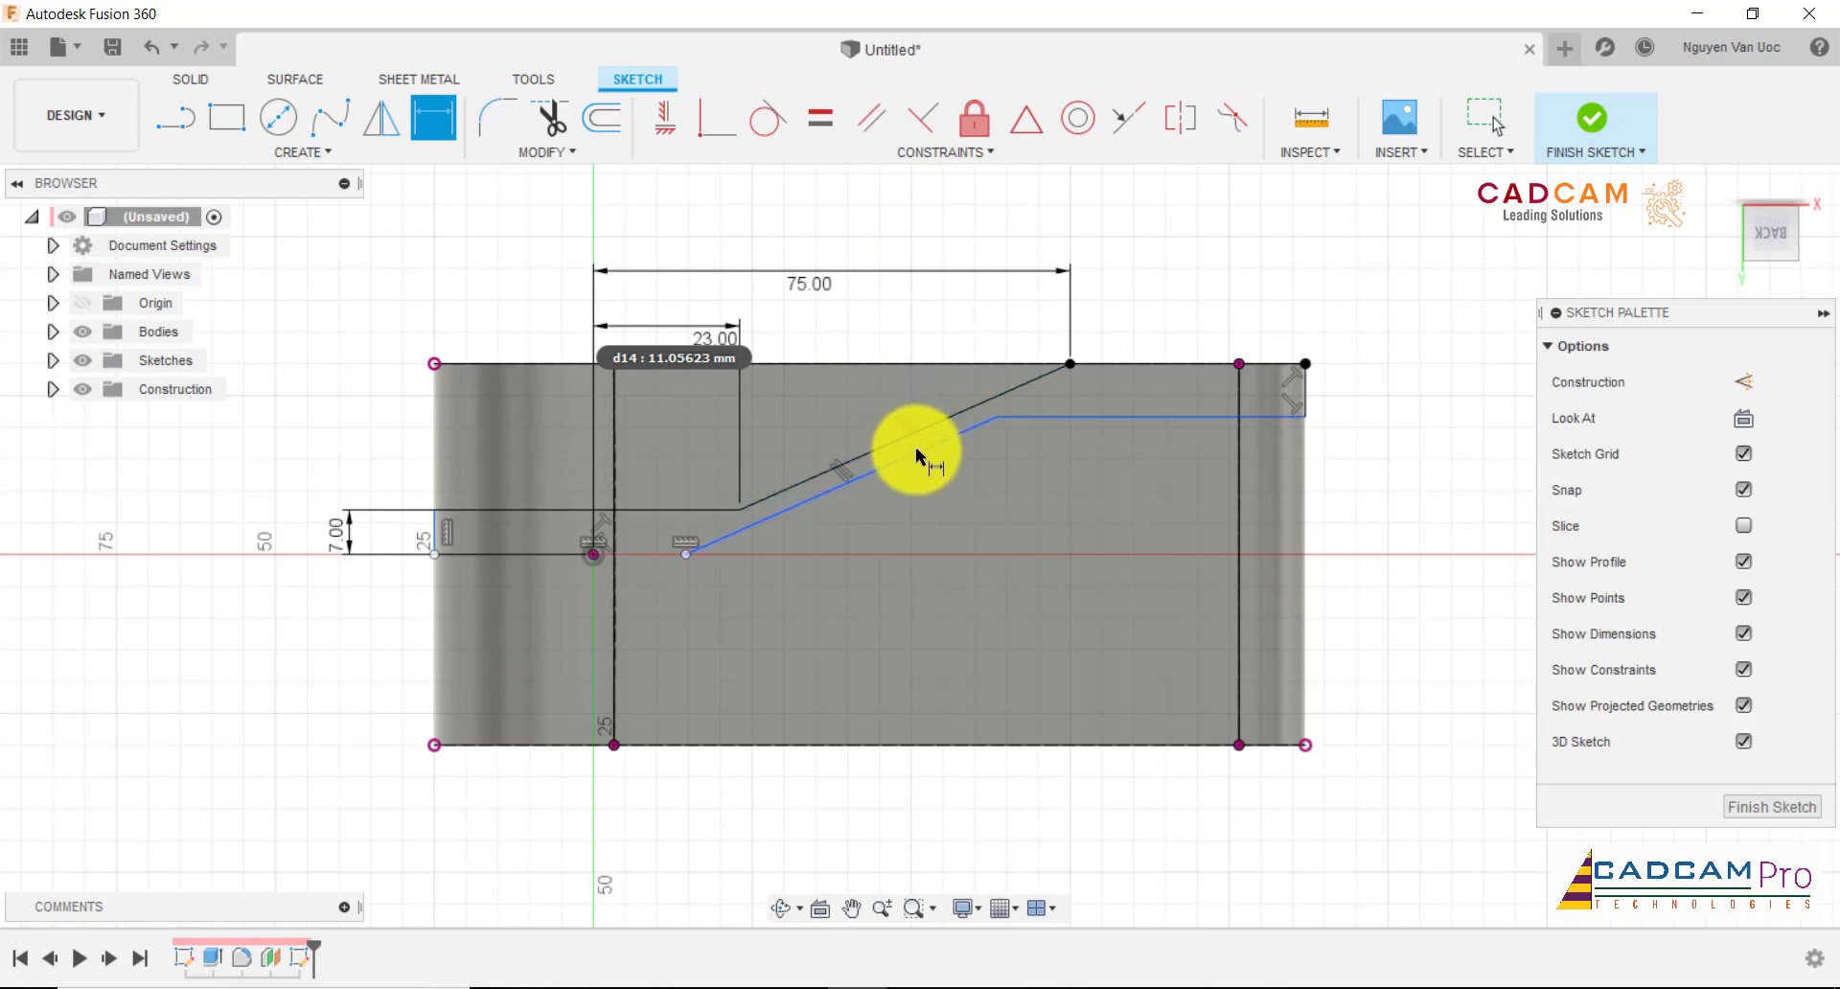
- Space the slanted lines 8 mm apart and place the right horizontal line 8 mm below the top edge
left_click(917, 448)
left_click(935, 420)
left_click(962, 479)
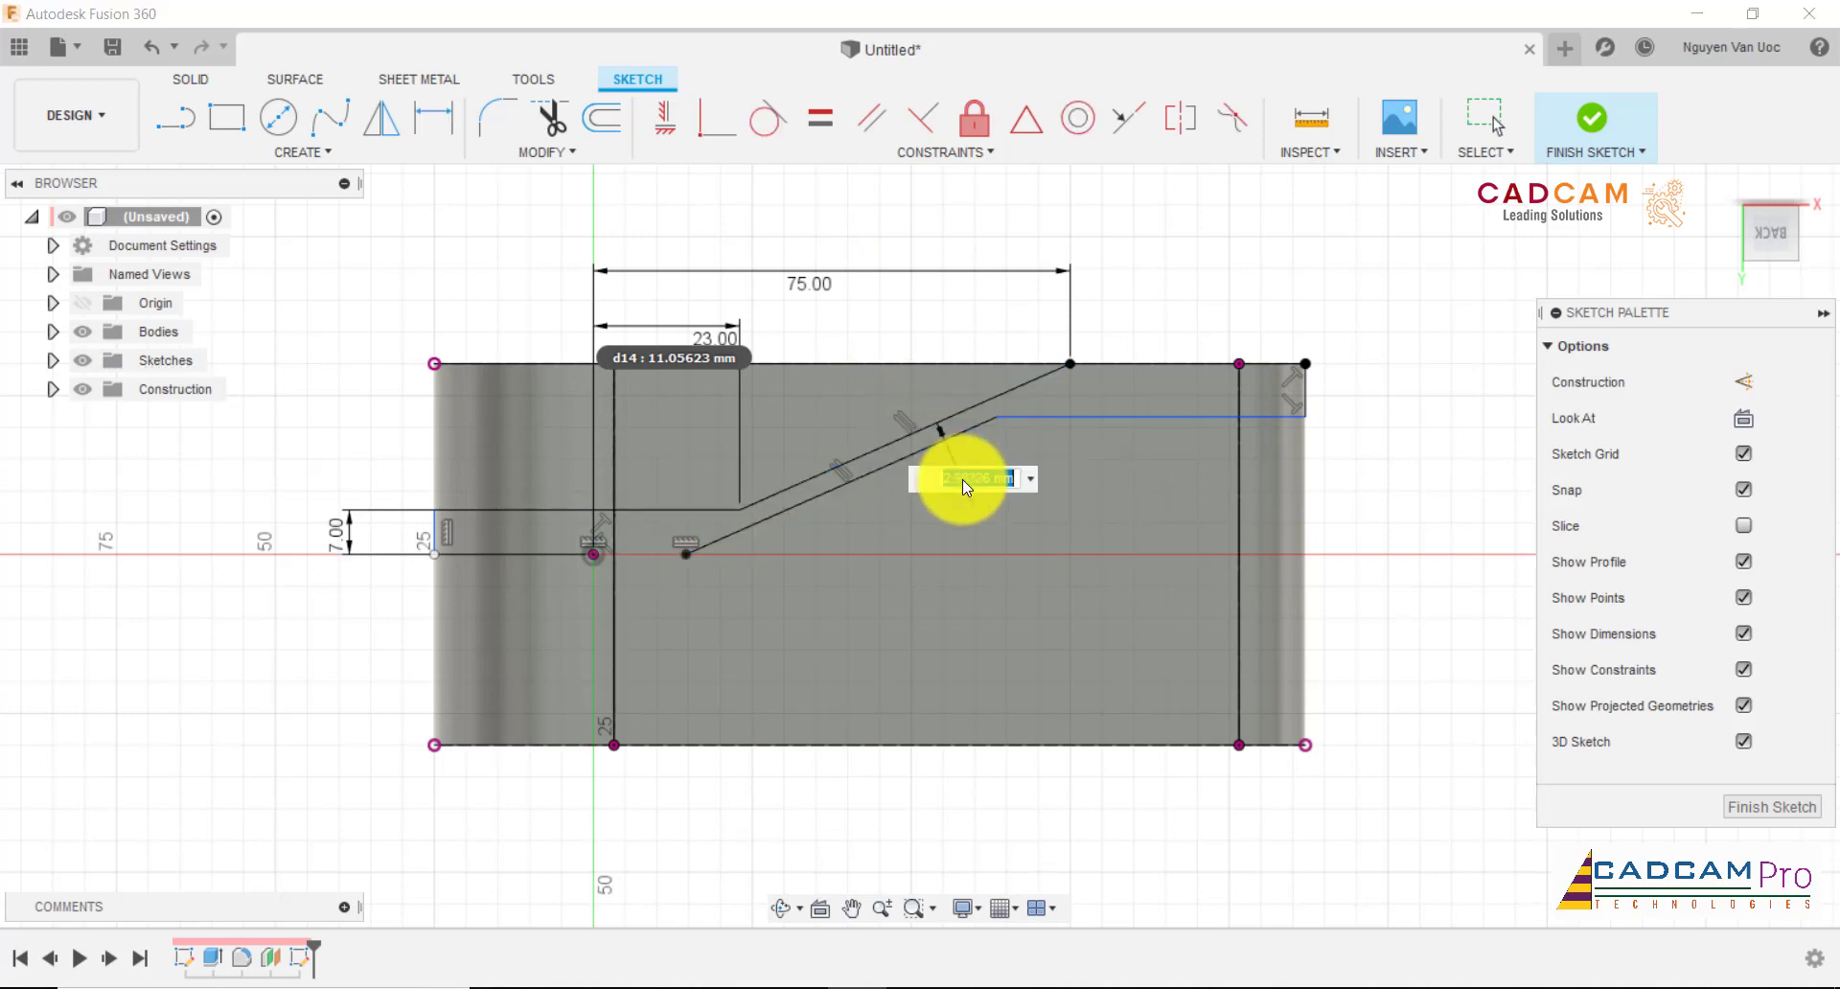
type("8")
key("Return")
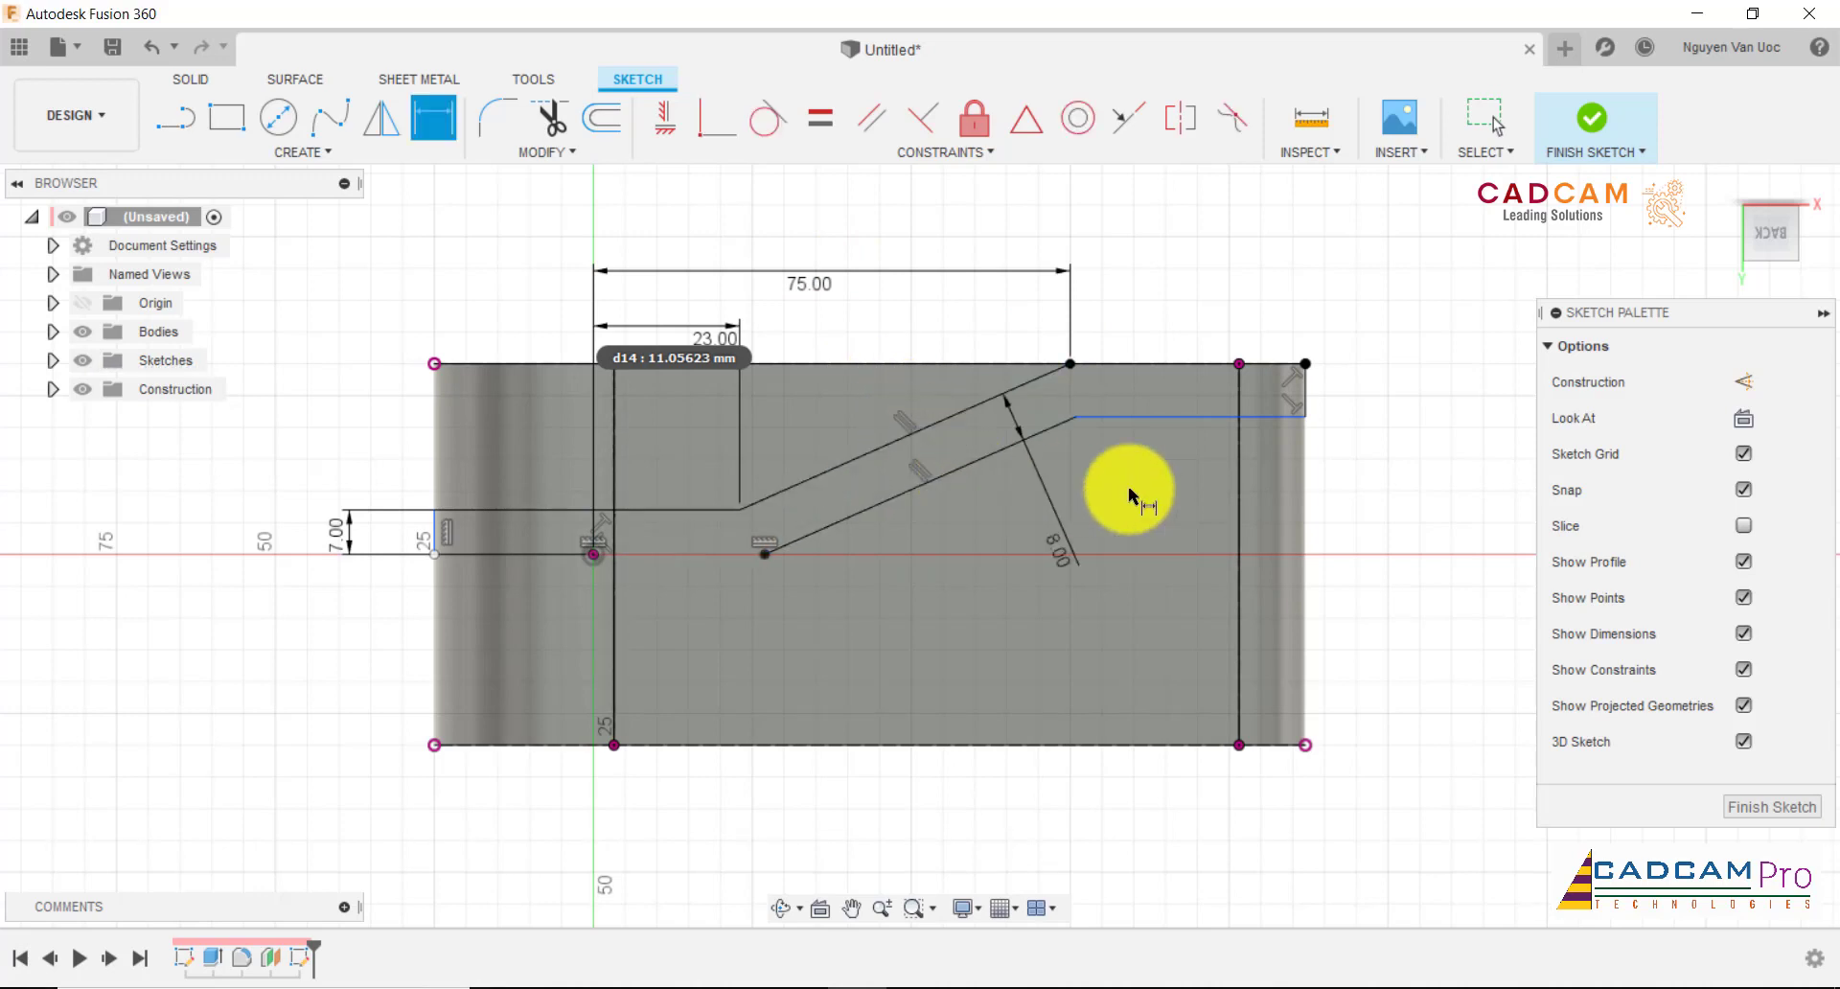
left_click(1293, 419)
left_click(1289, 365)
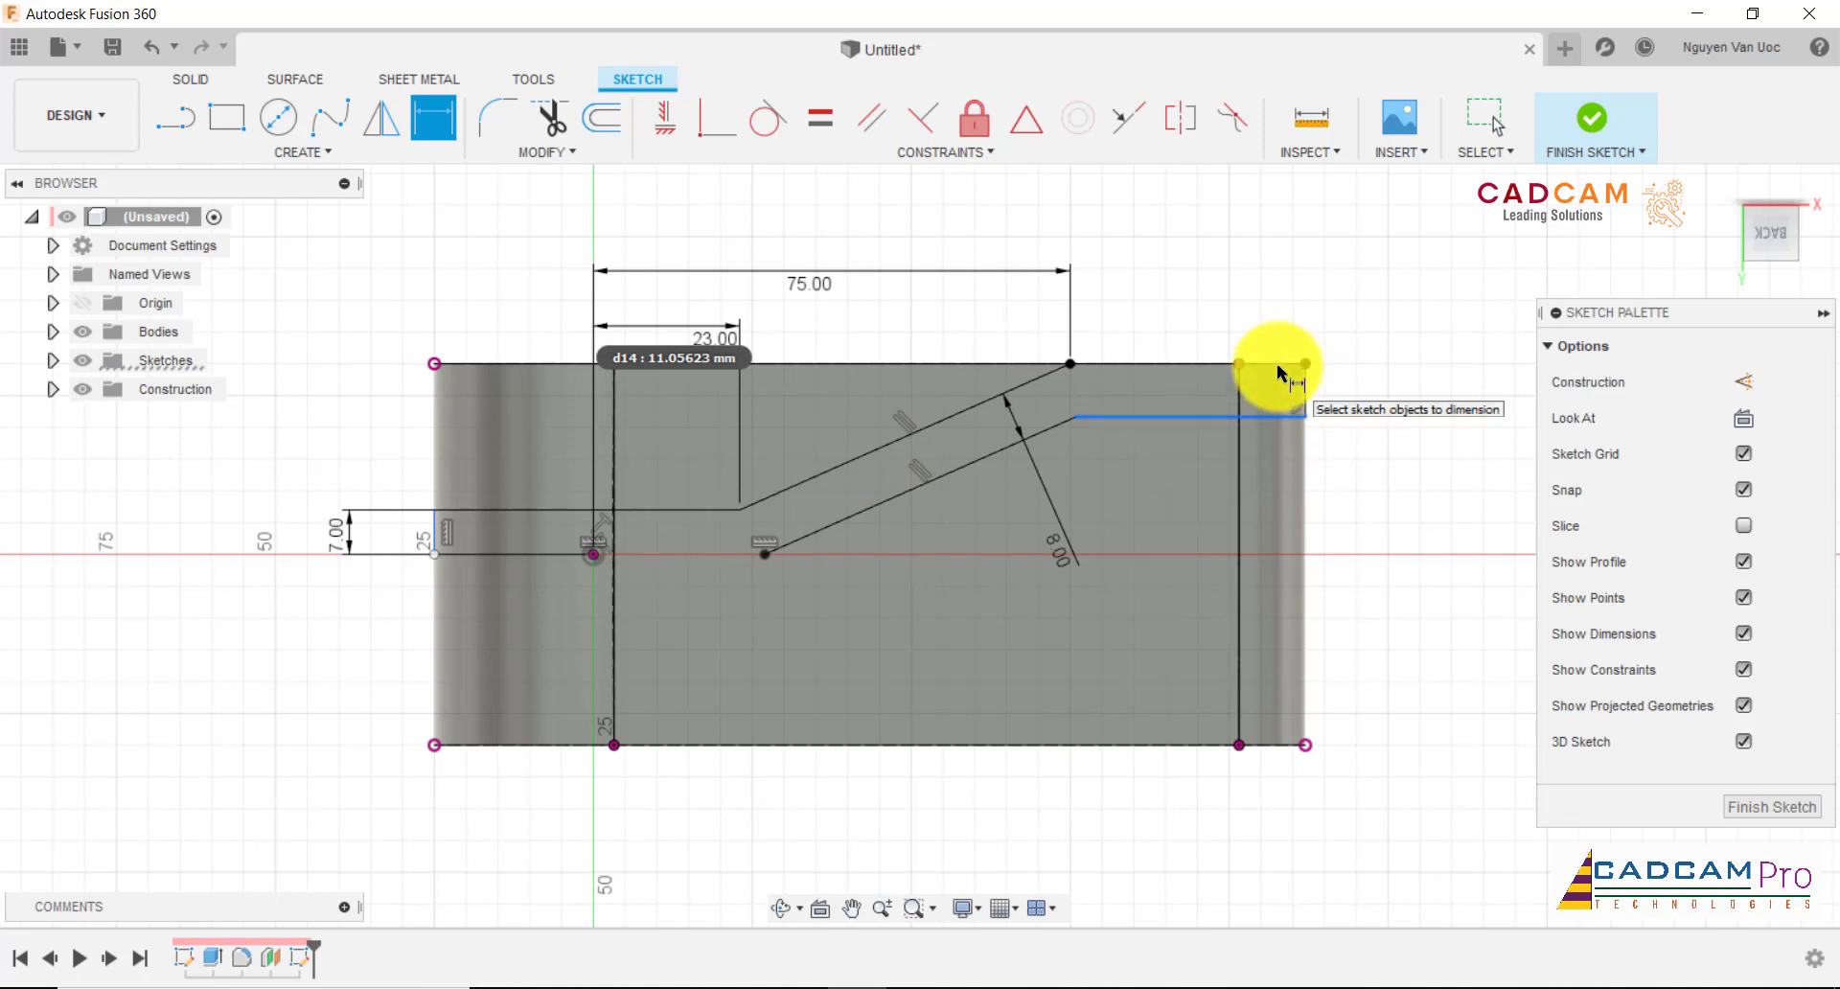
left_click(1381, 390)
key("Return")
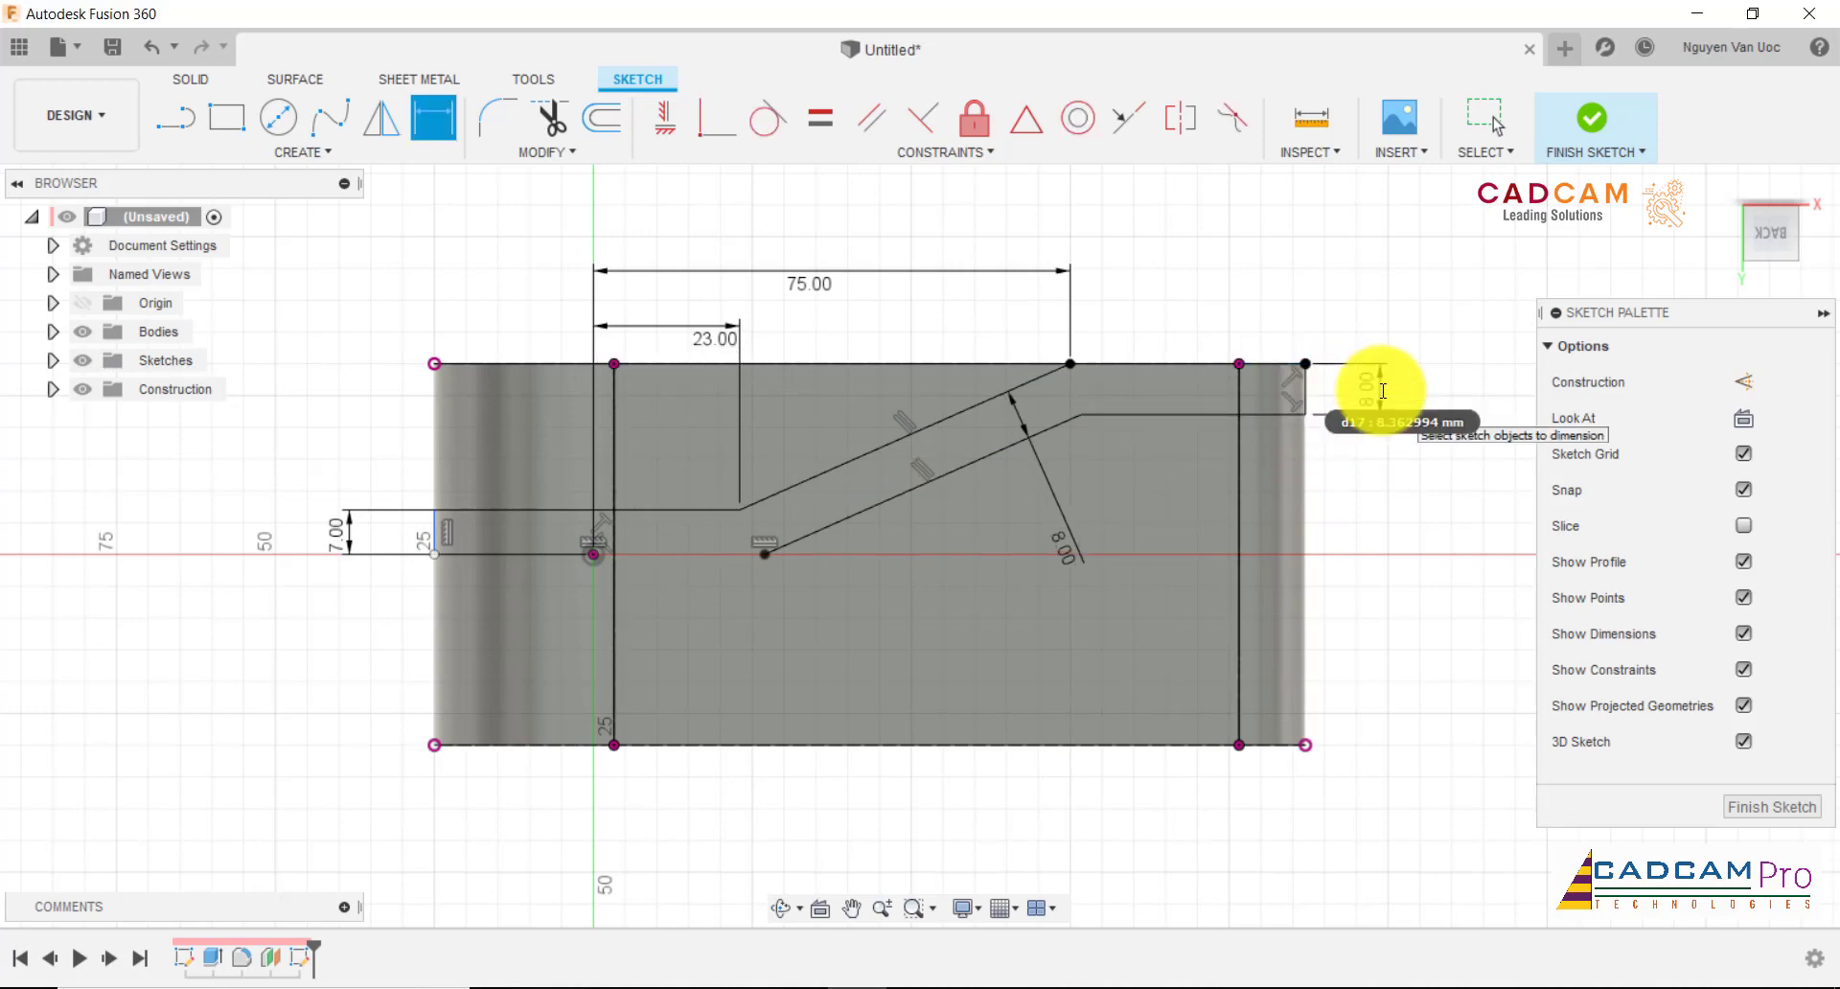
- Begin a sketch fillet on the upper slanted line, then cancel it
left_click(498, 117)
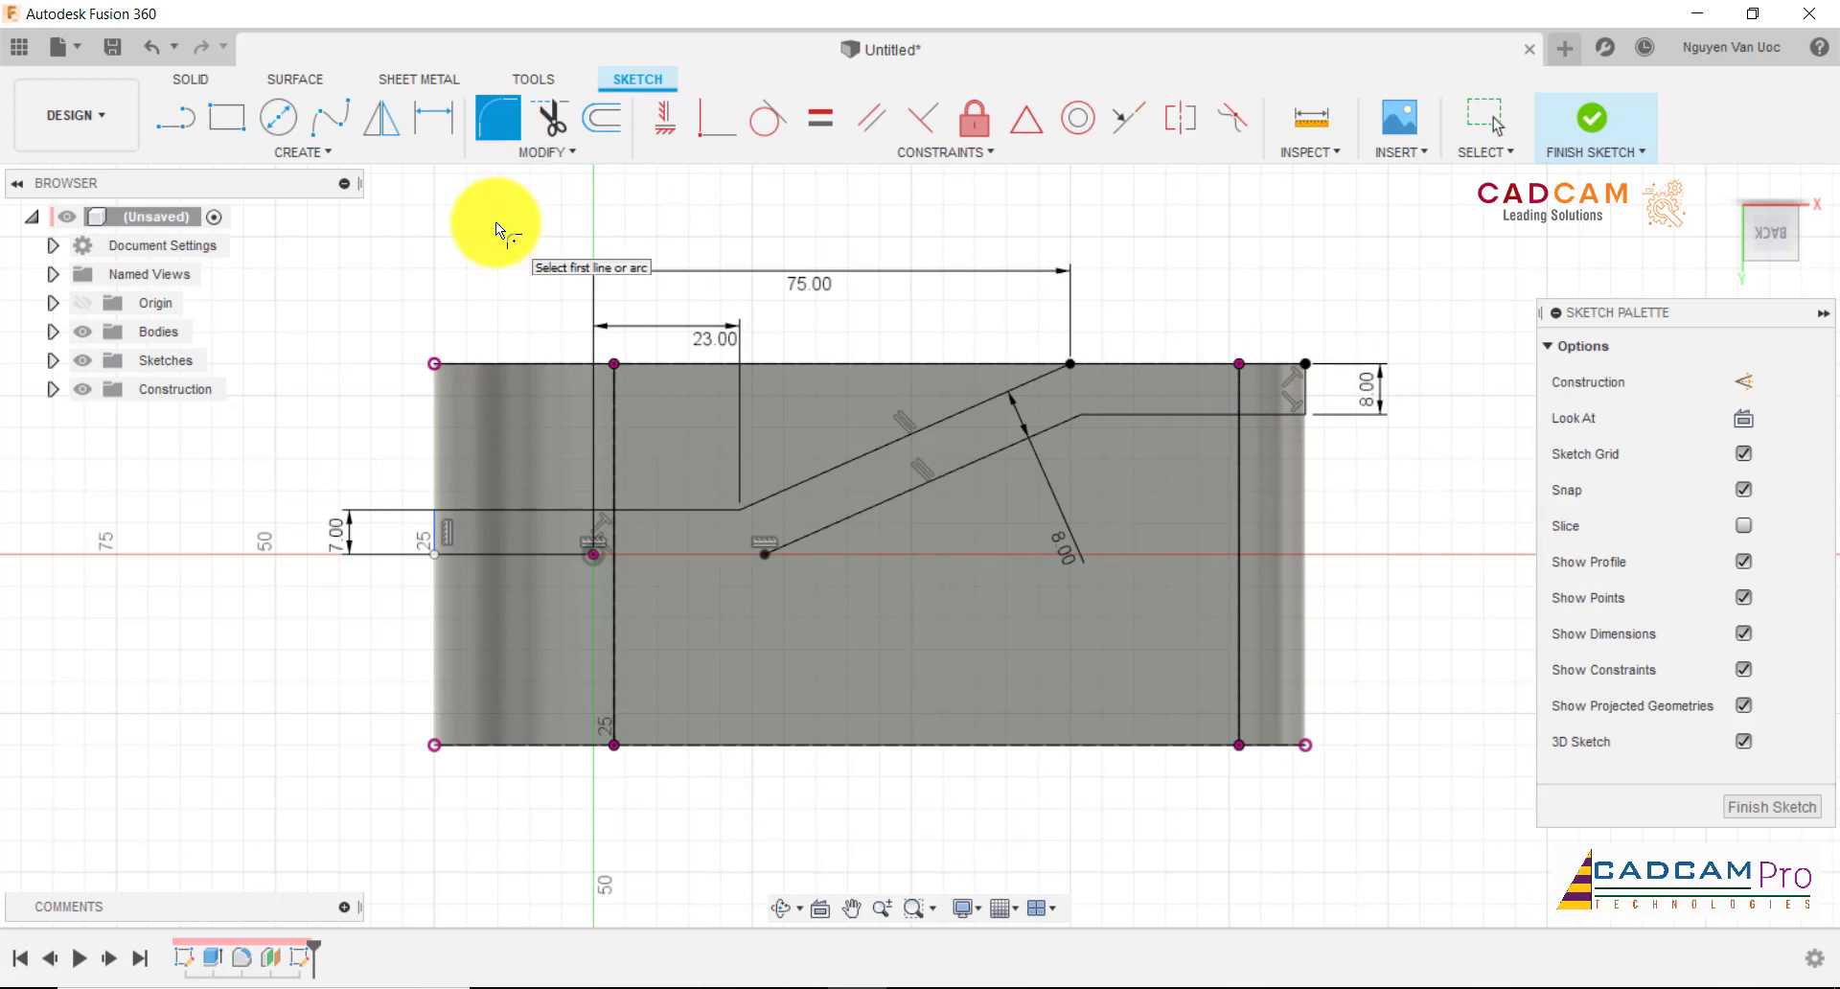
left_click(1034, 382)
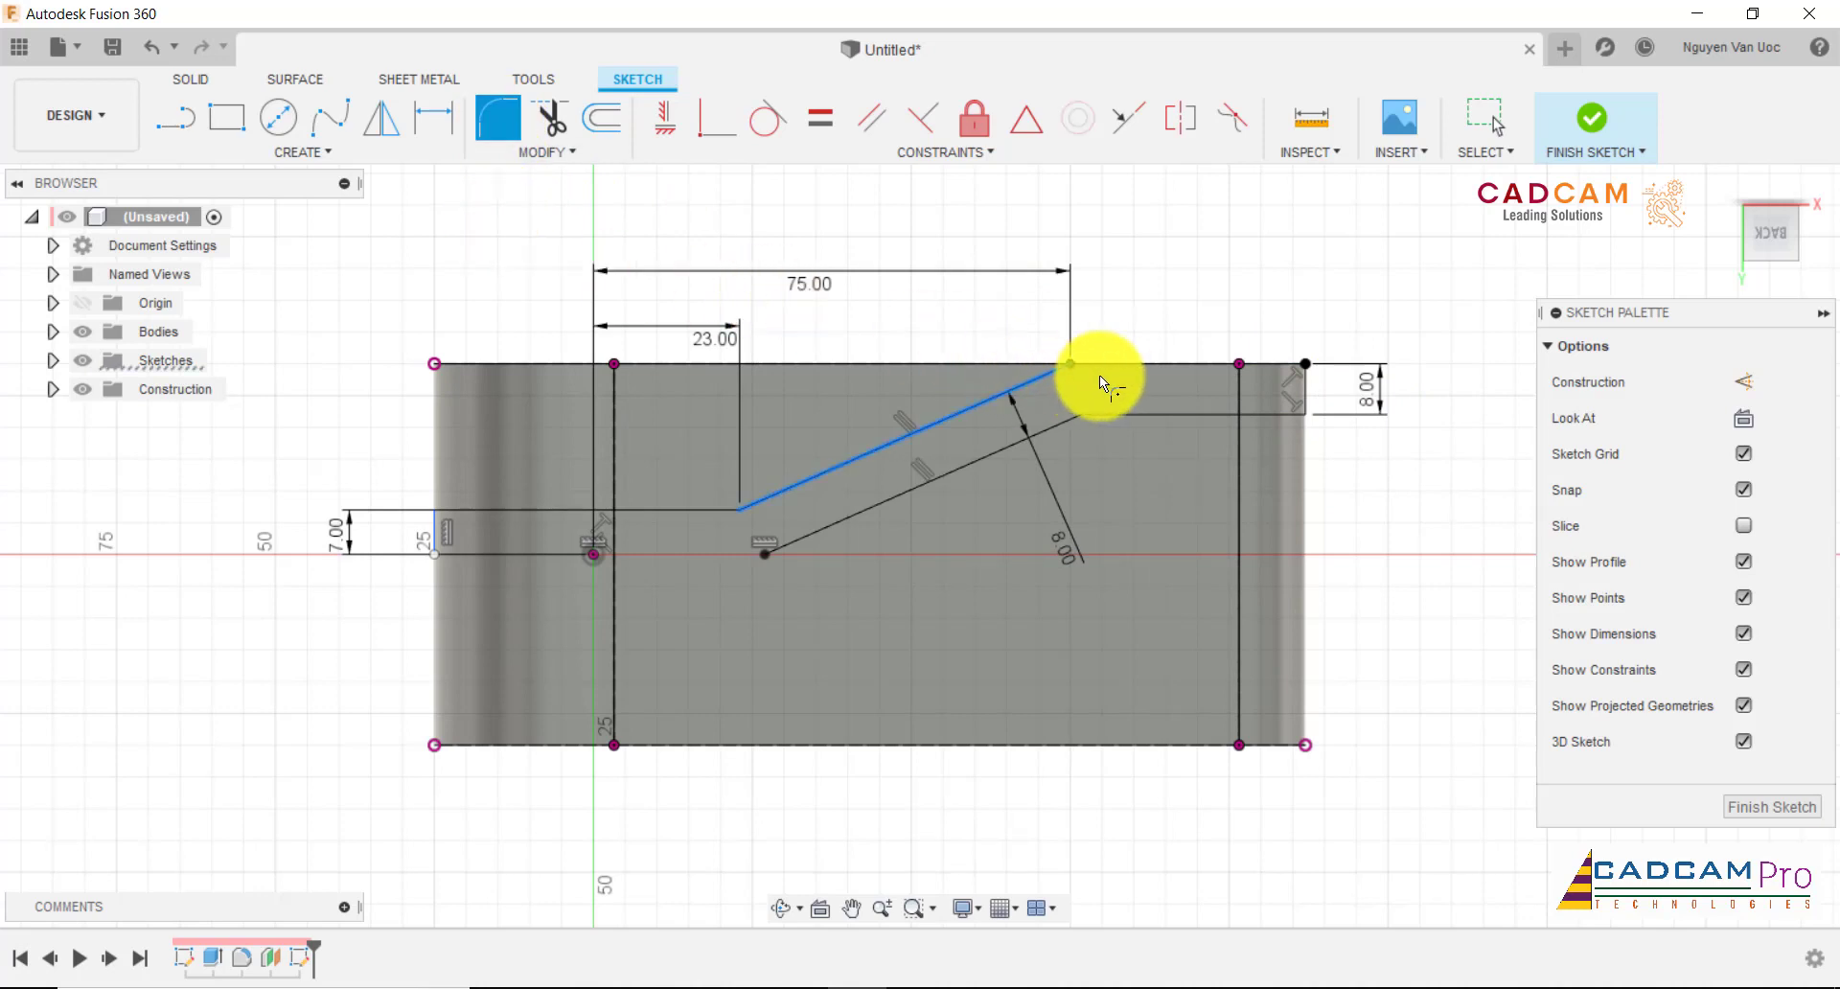
scroll(1223, 382, "up", 2)
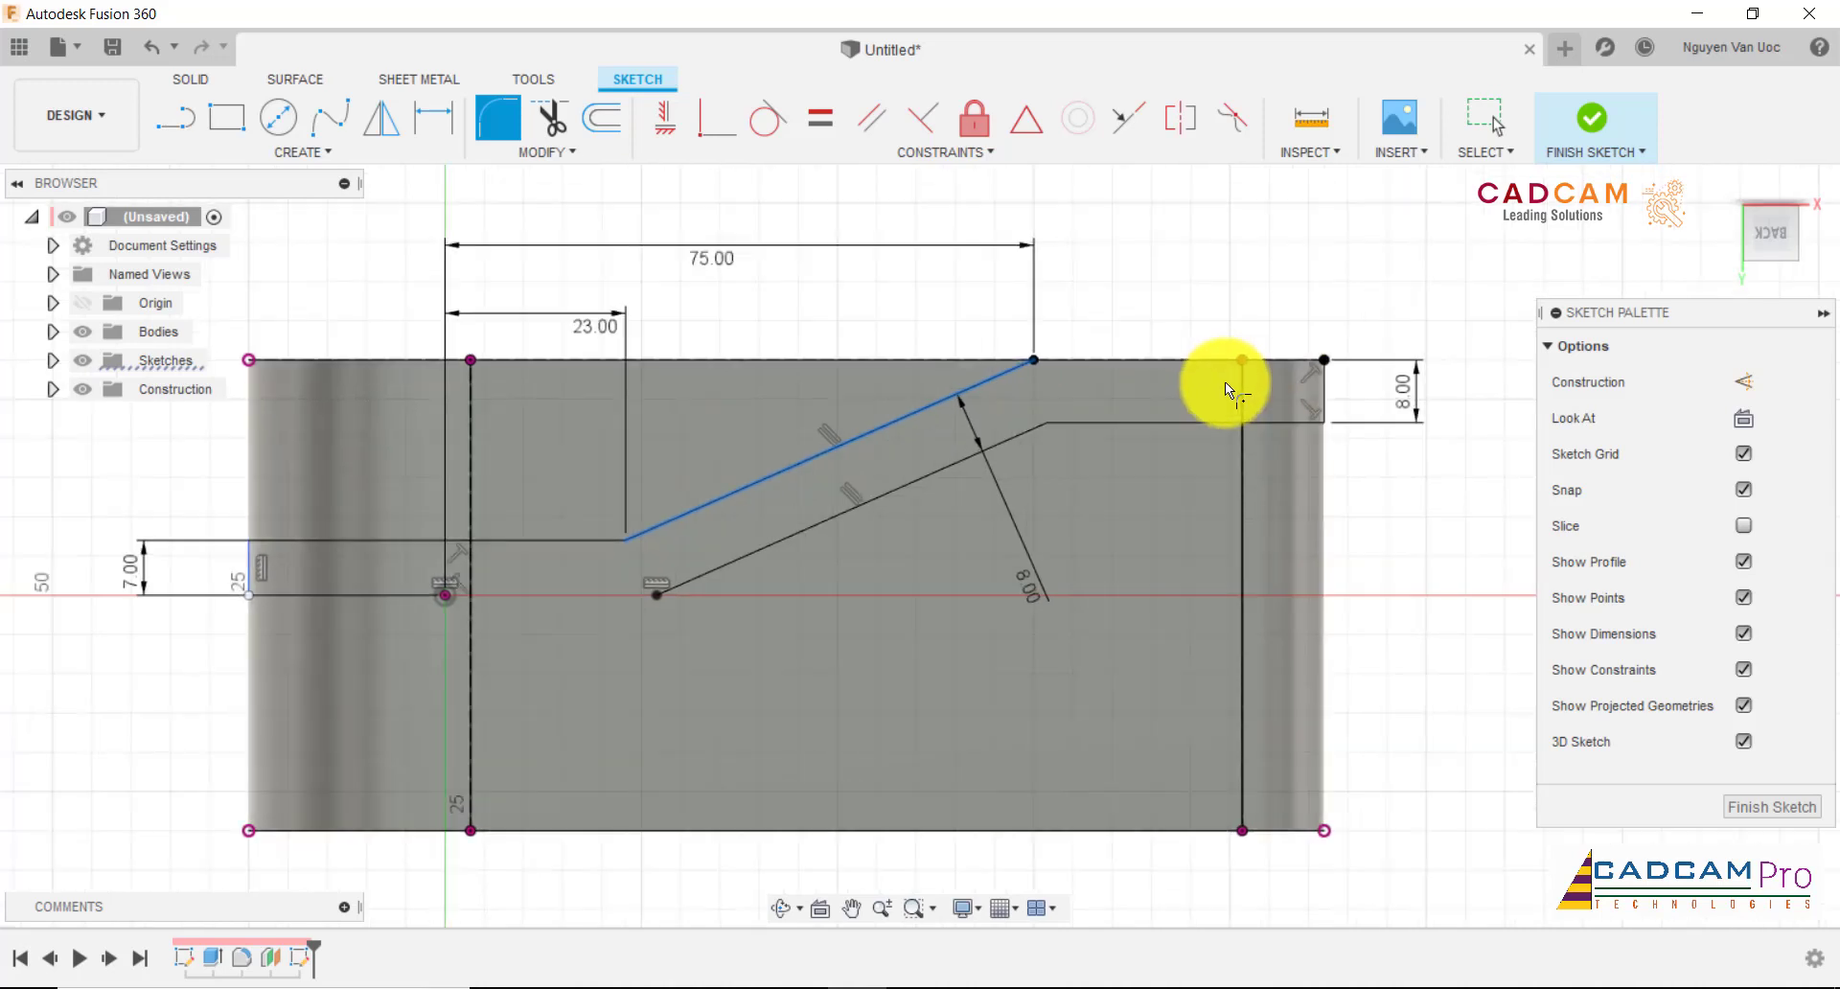
scroll(1223, 382, "up", 2)
scroll(1015, 372, "down", 1)
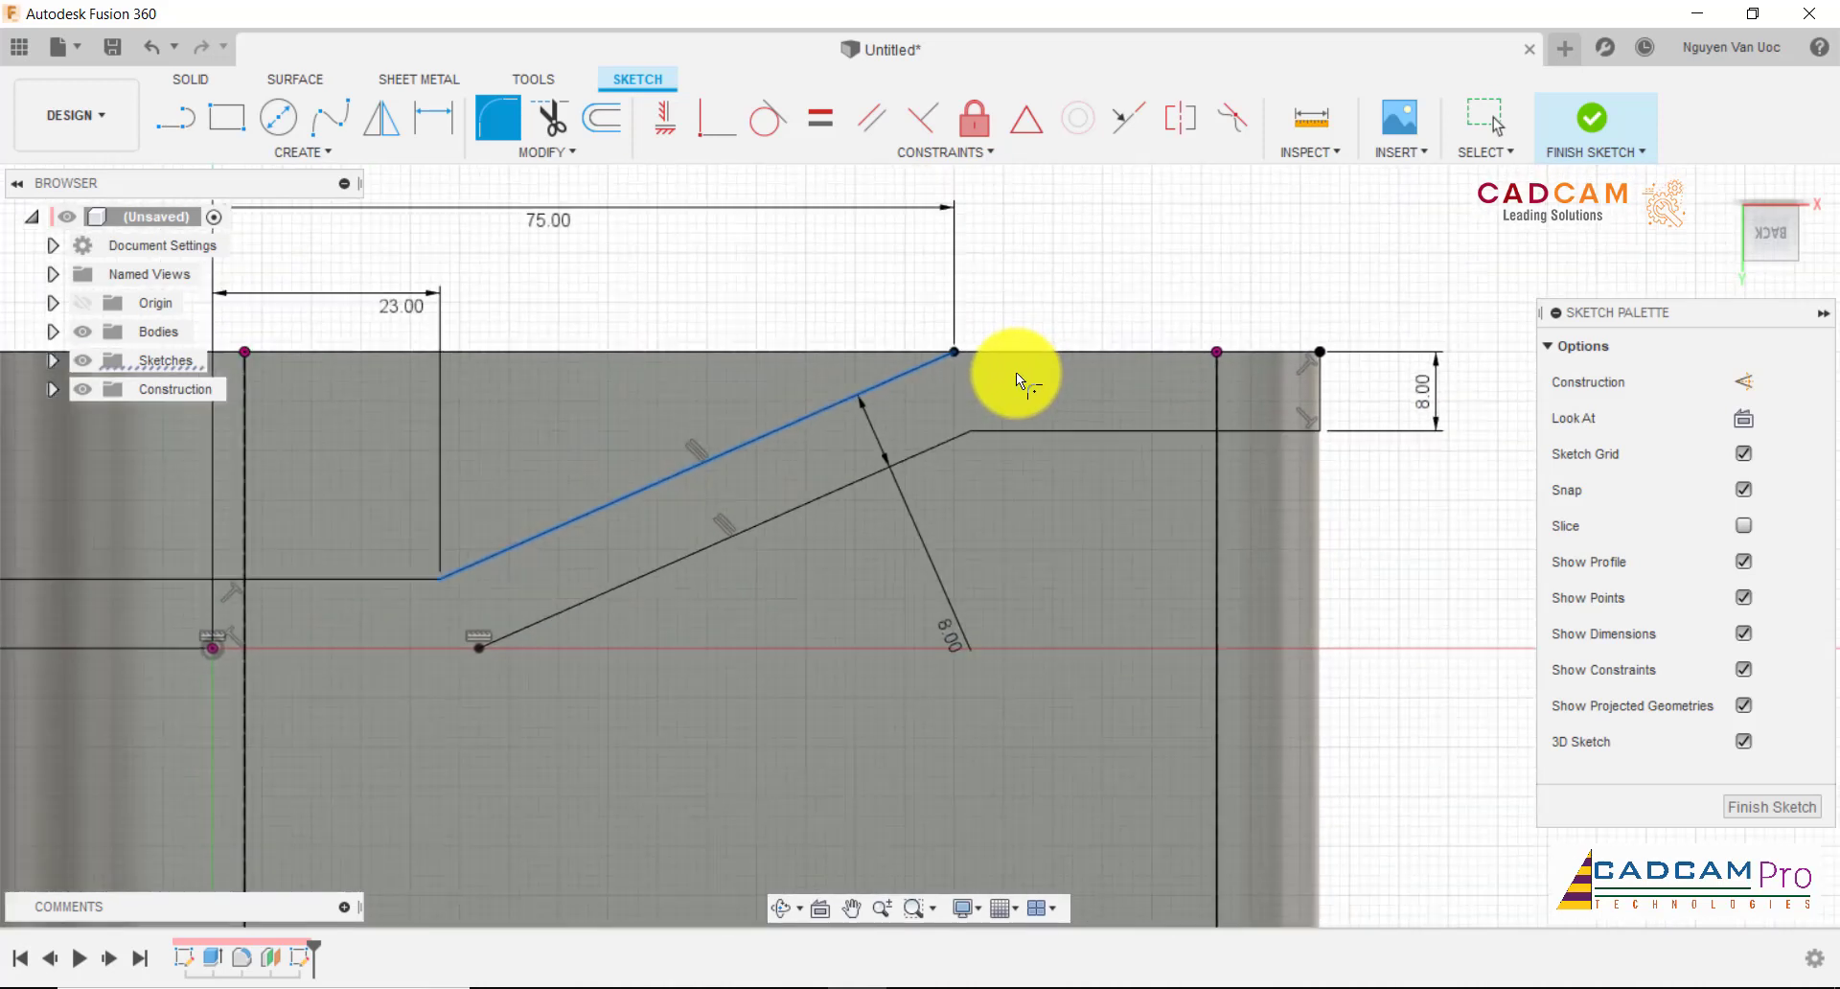
scroll(1016, 372, "down", 1)
key("Escape")
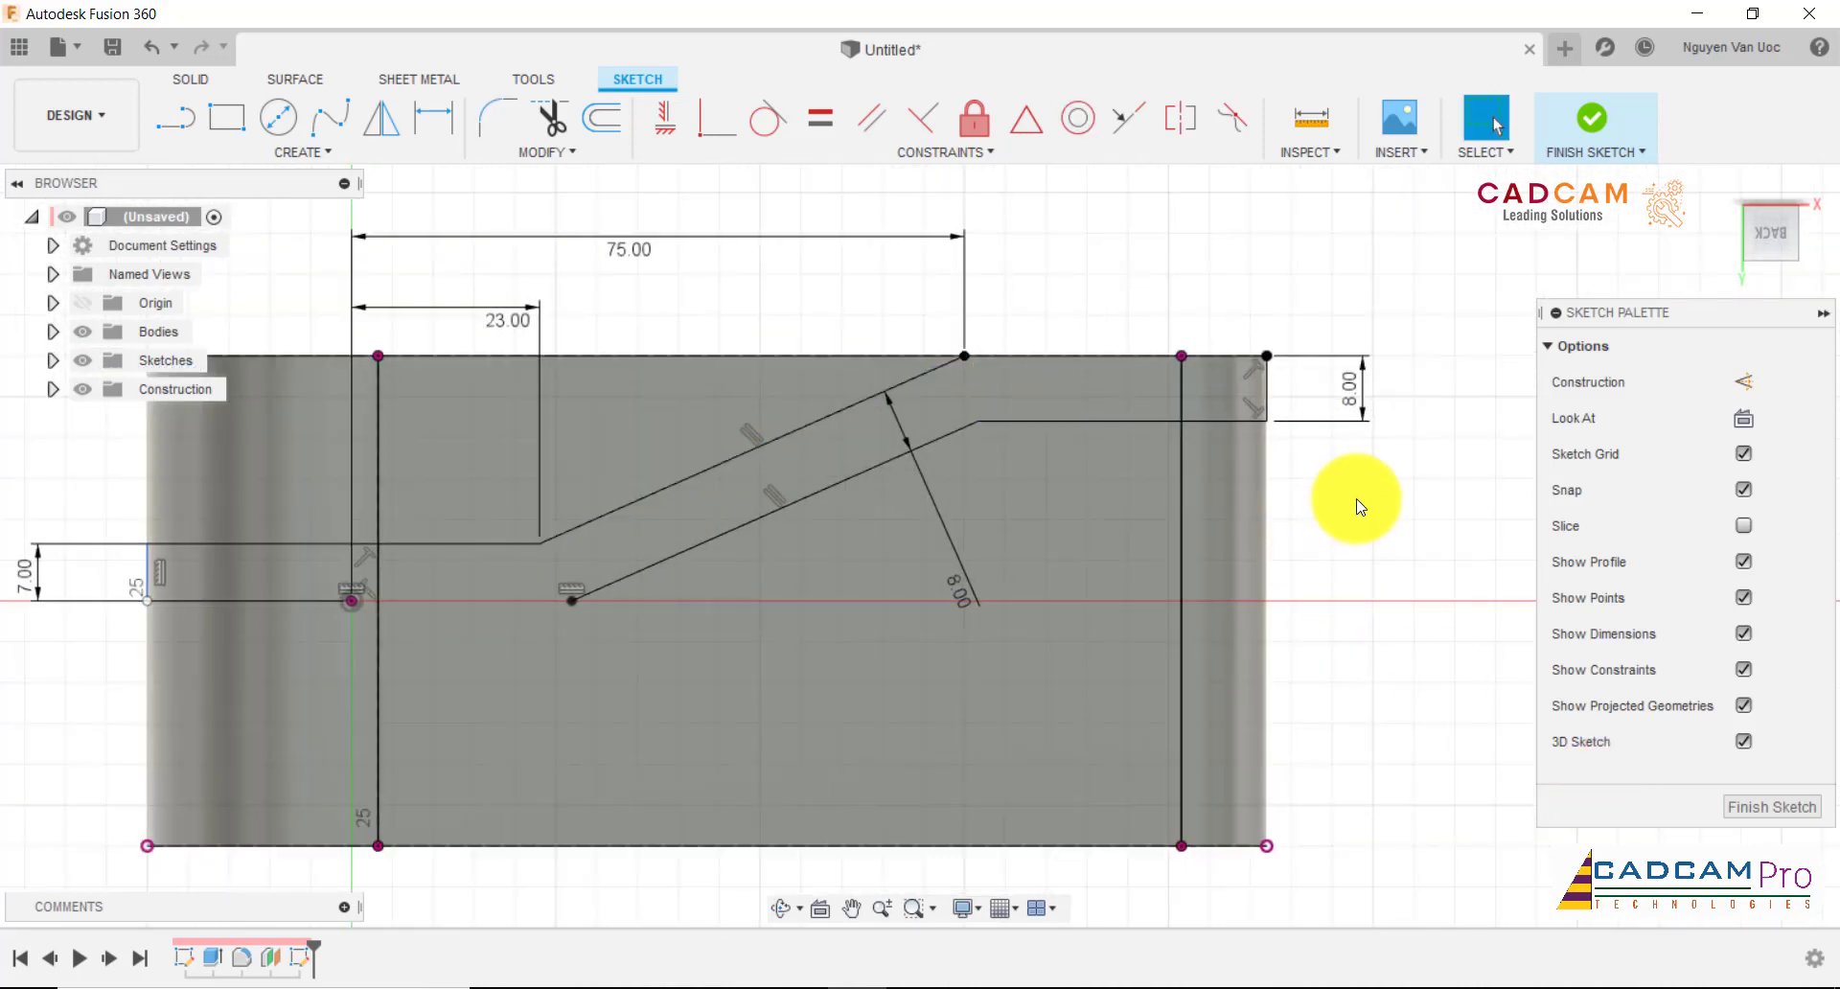
scroll(1355, 500, "down", 1)
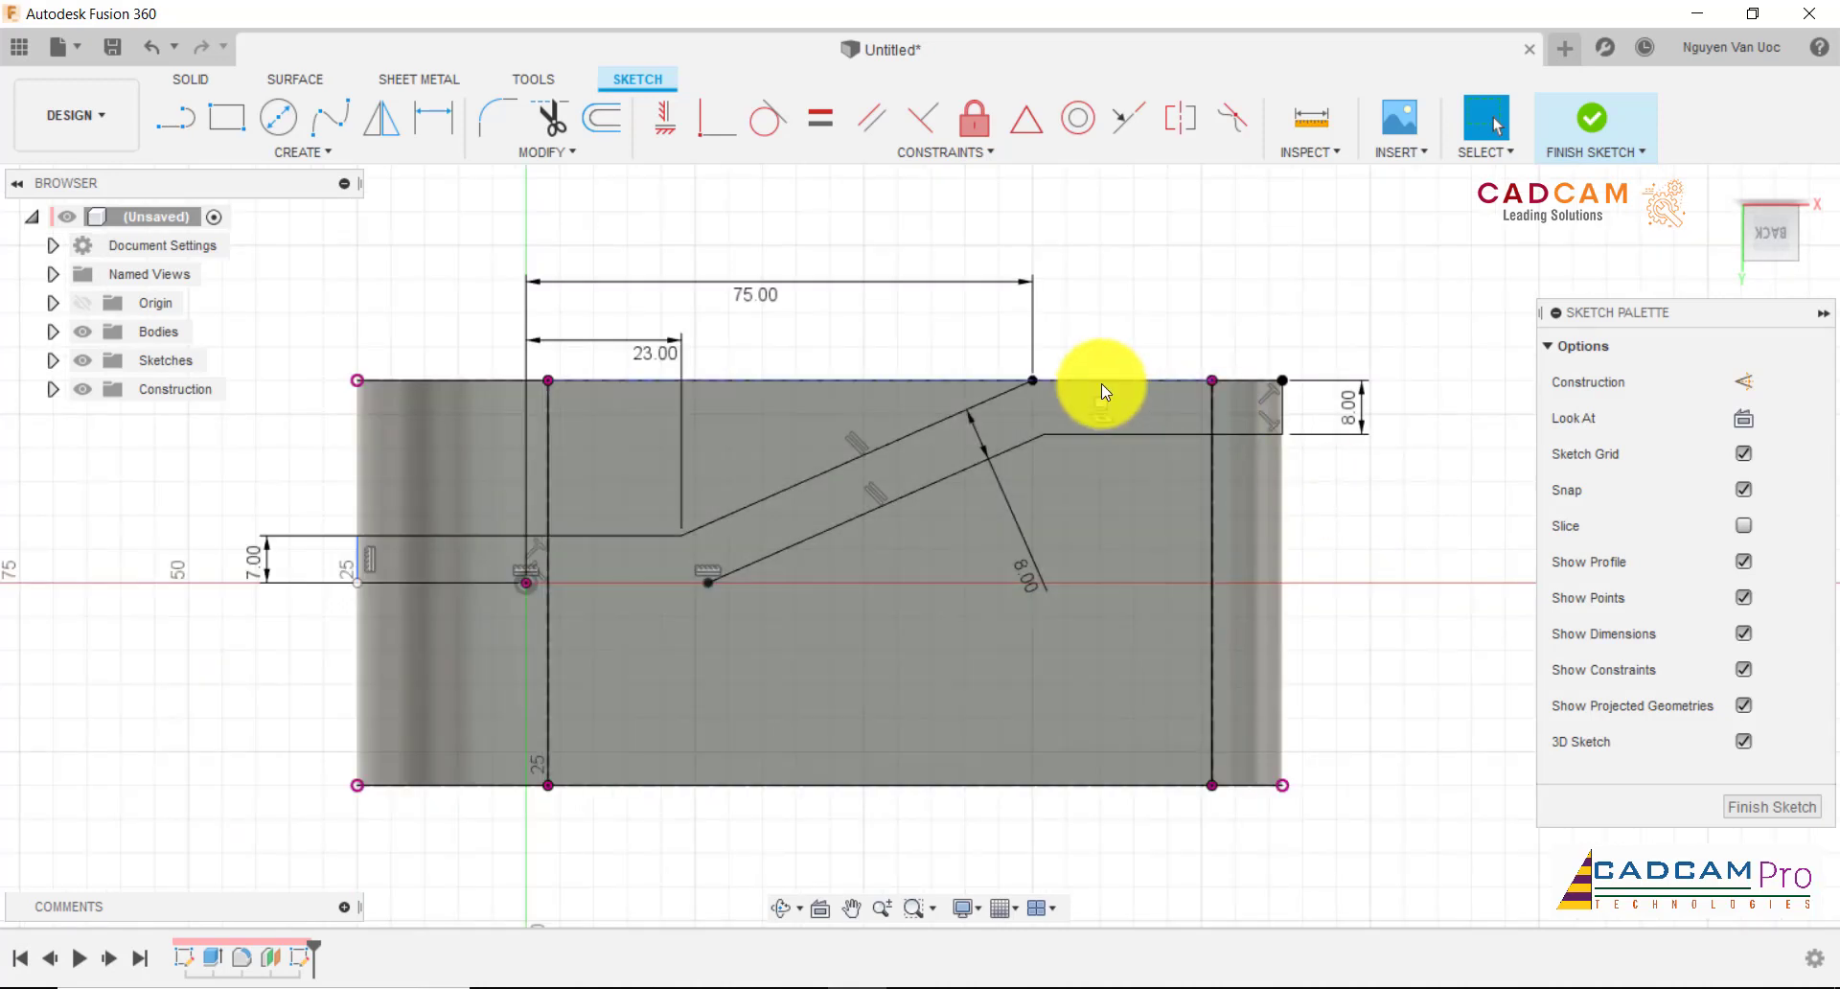
- Start a line at the top-right corner, then cancel it
left_click(182, 120)
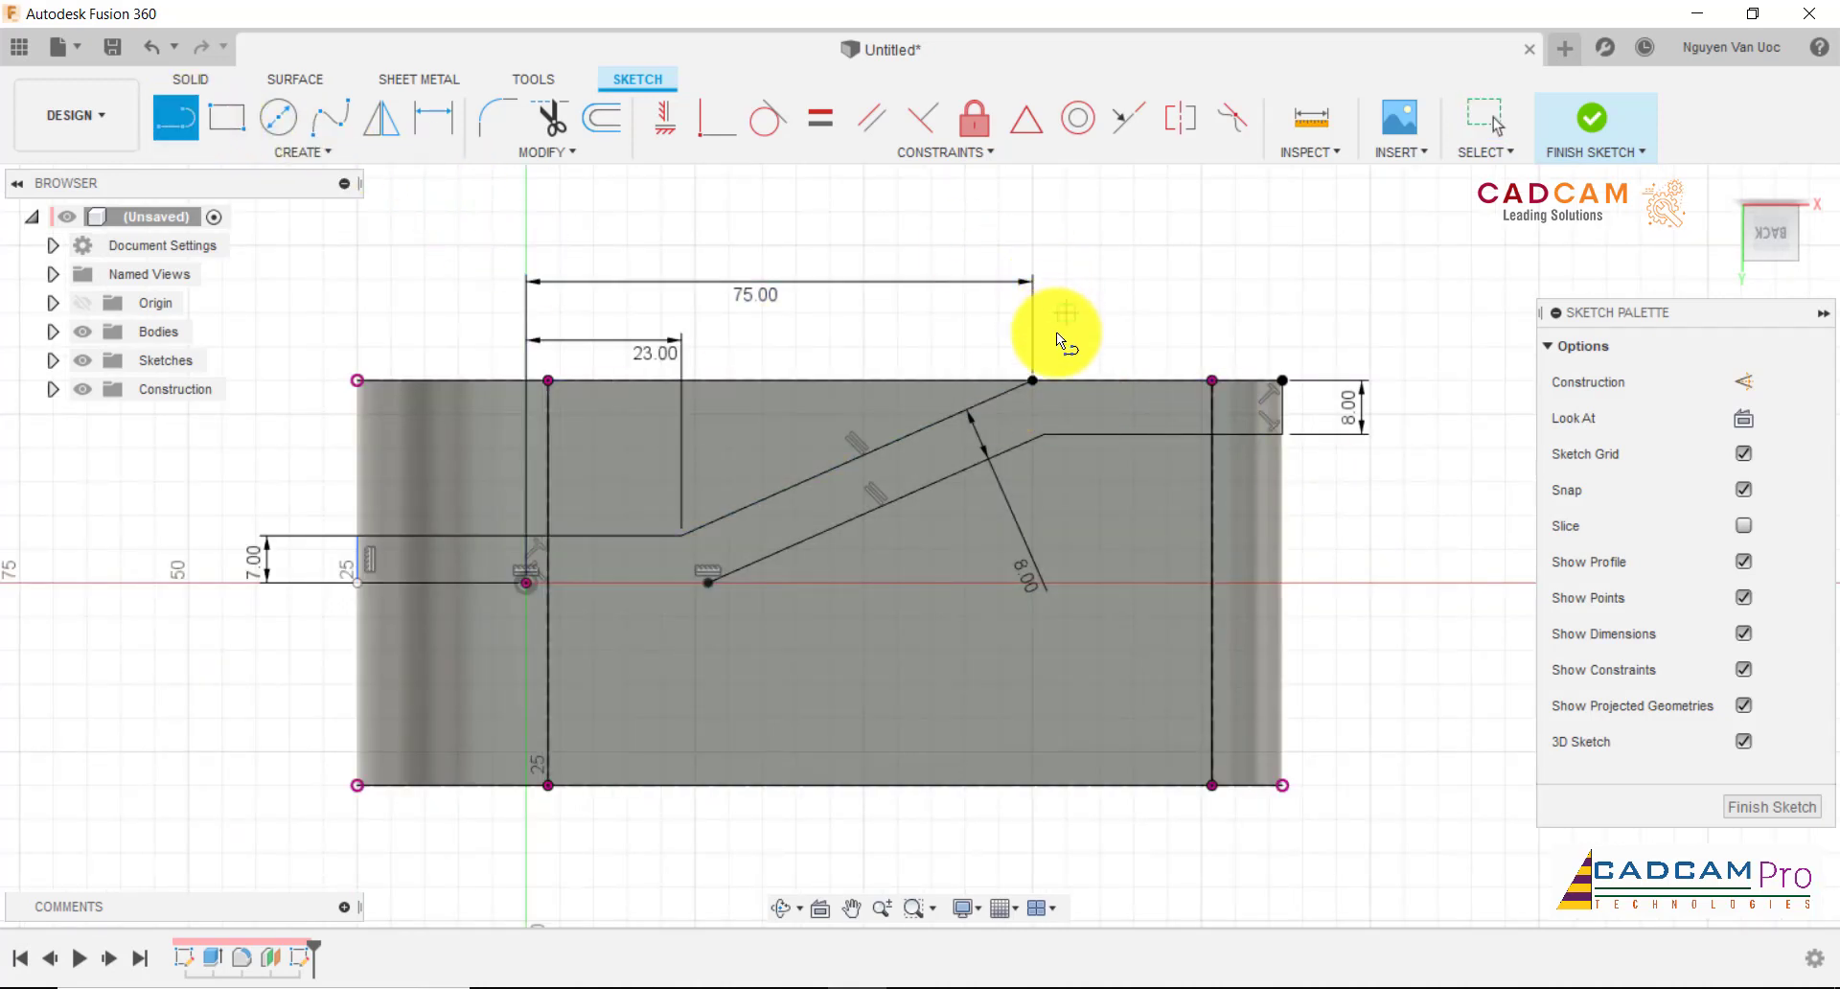
left_click(1285, 381)
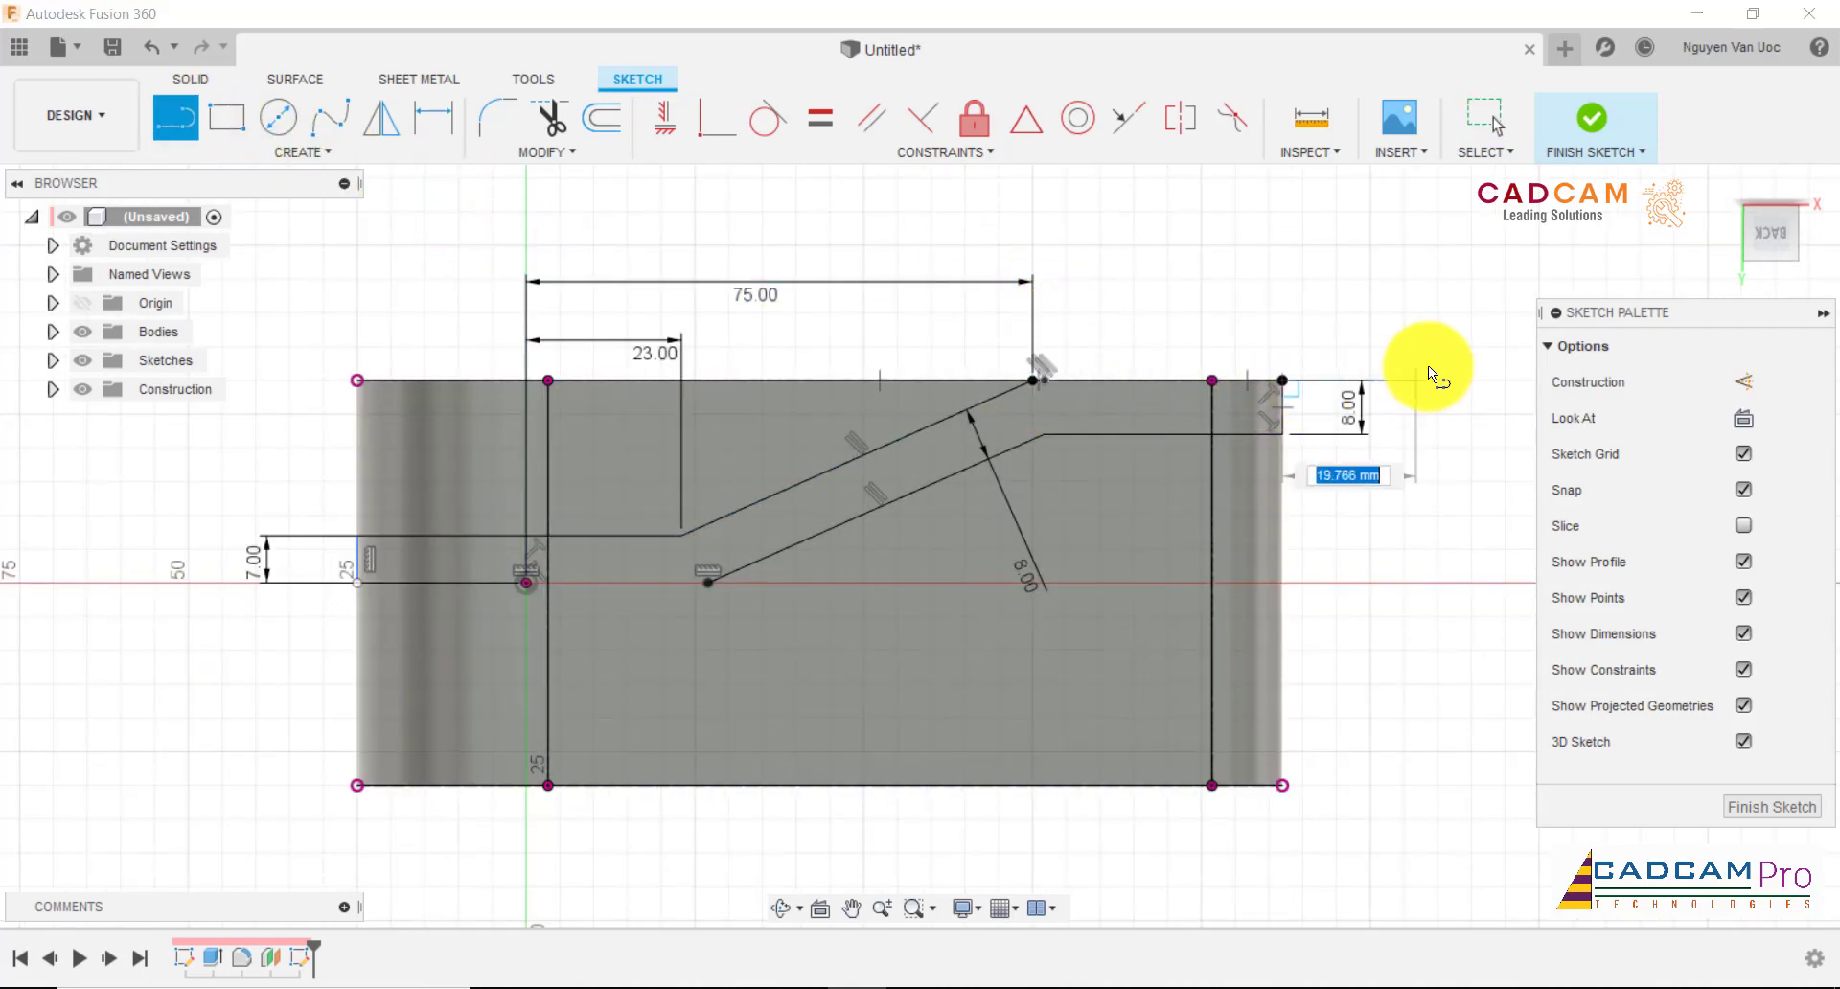
key("Escape")
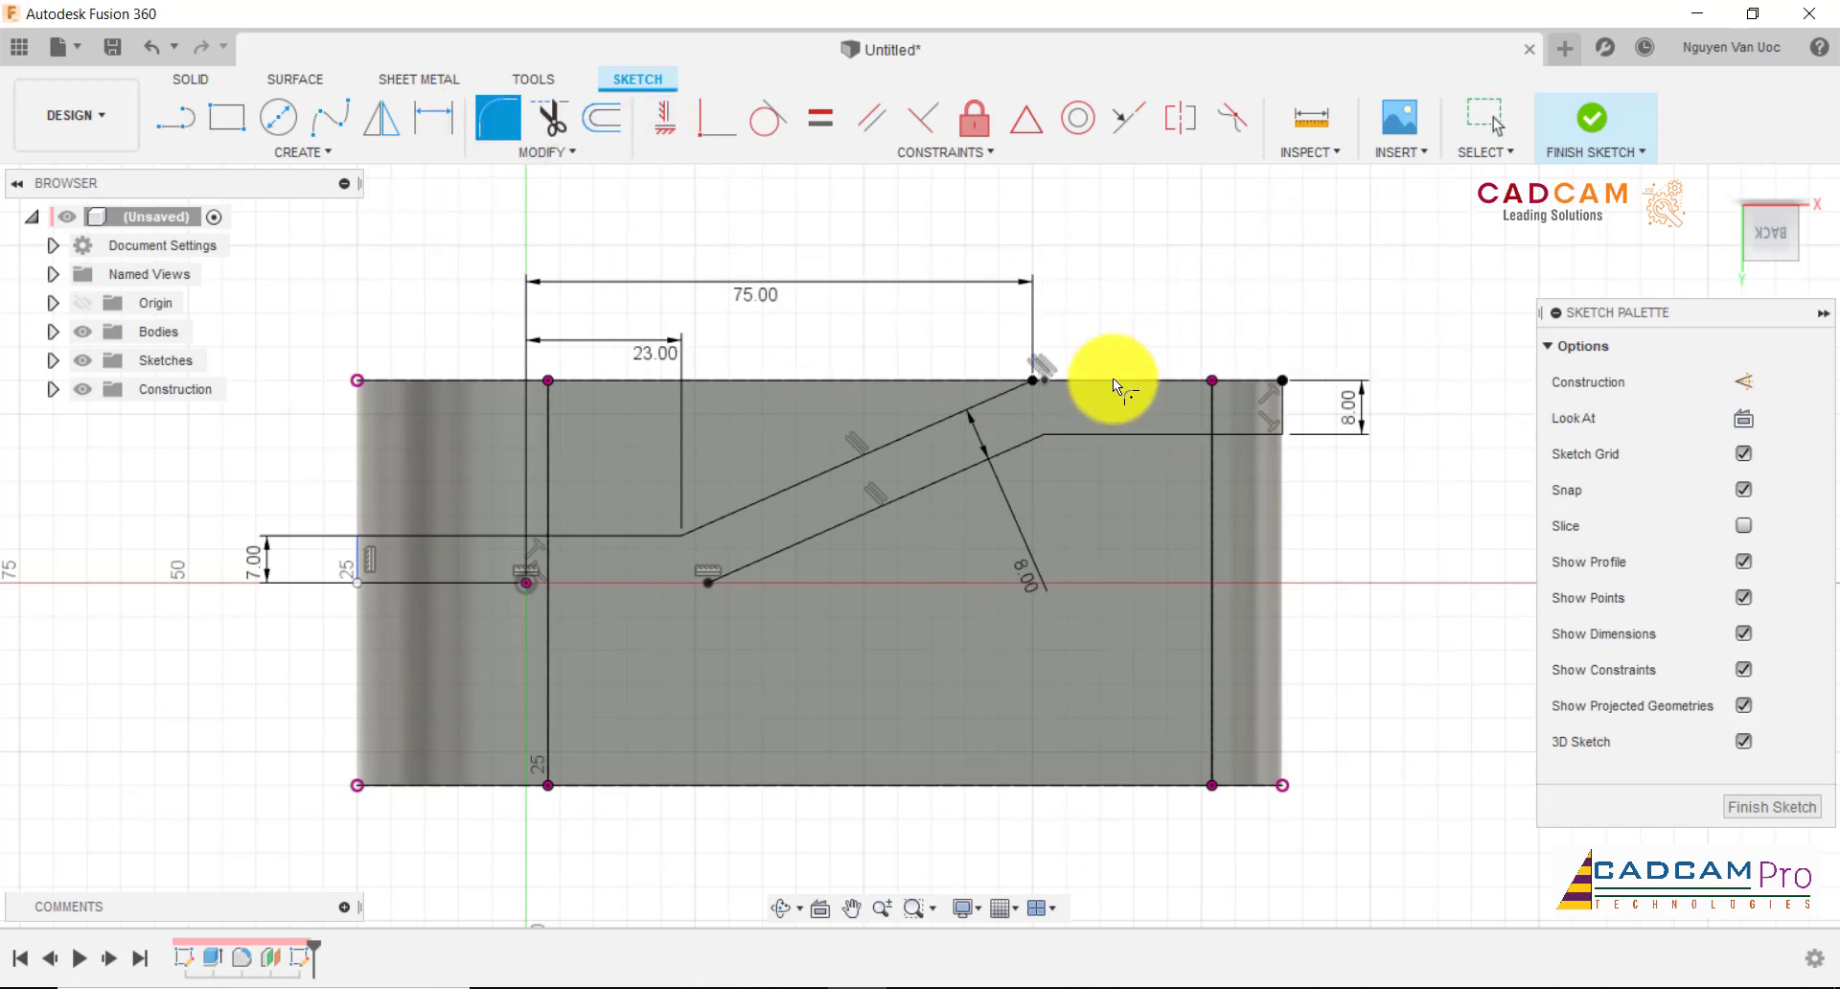
scroll(1079, 383, "up", 1)
scroll(1226, 401, "up", 2)
scroll(980, 358, "up", 2)
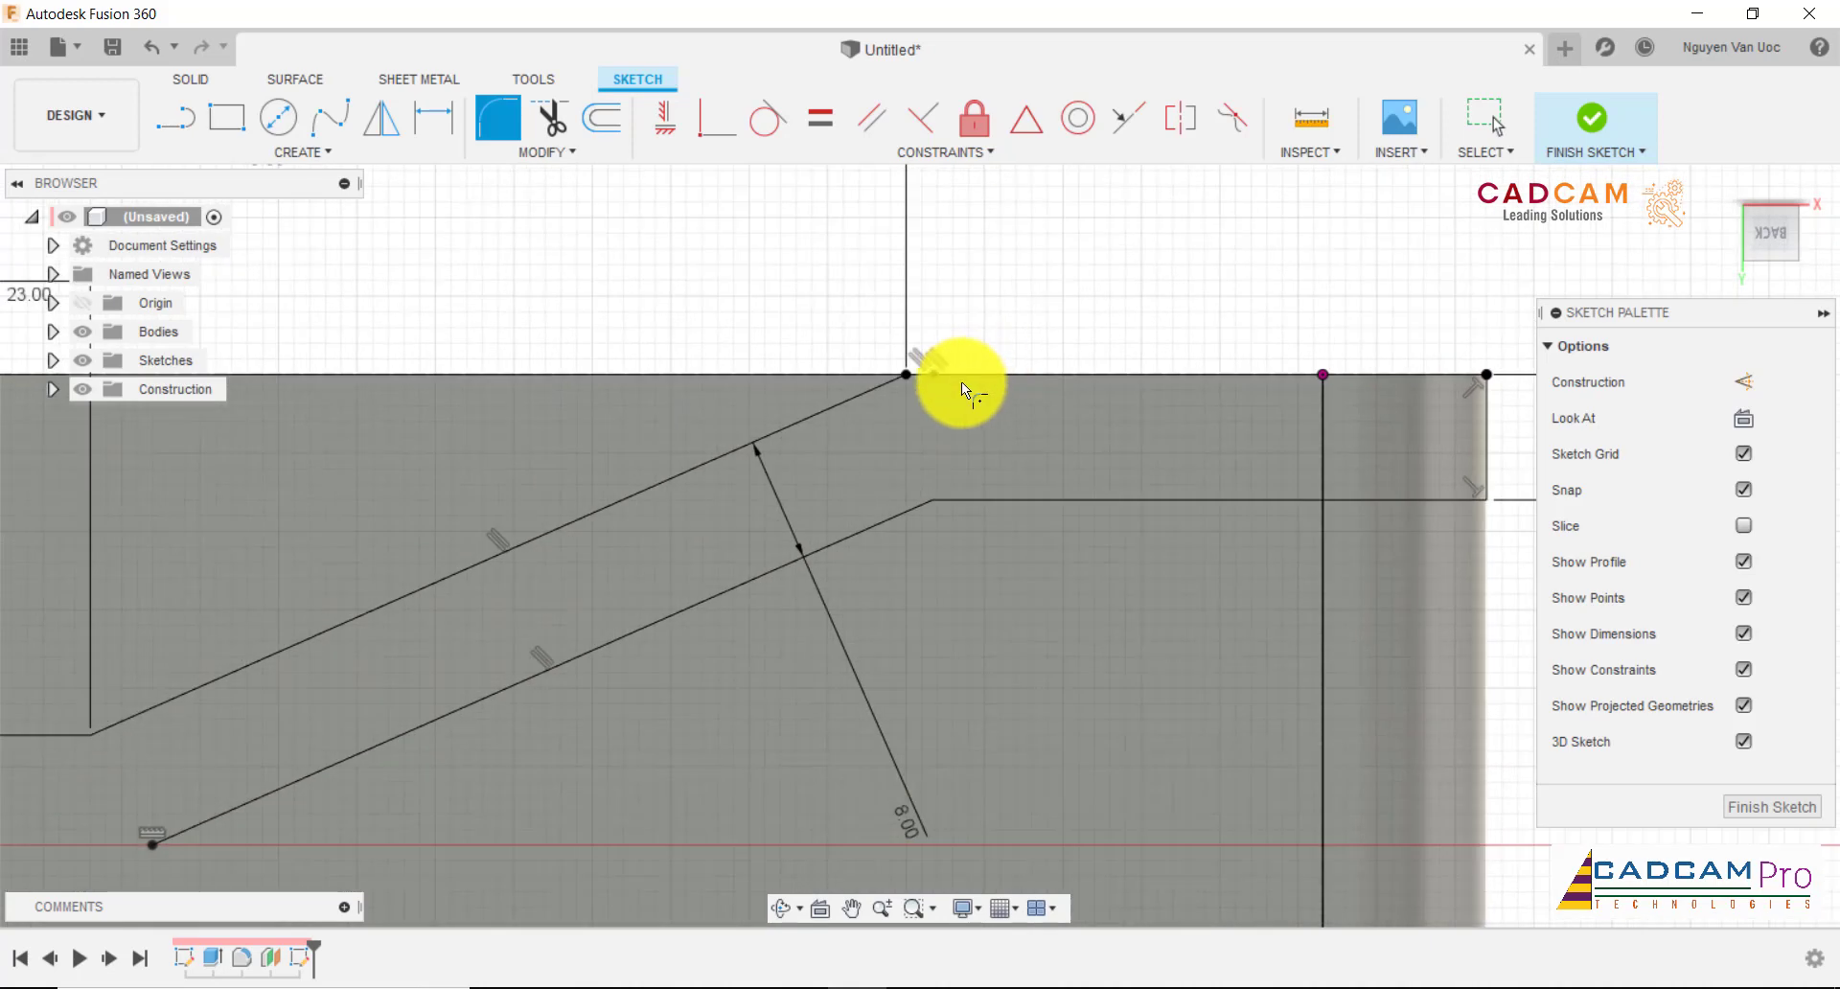
- Toggle the dashed top segment right of the slant to normal geometry with X
middle_click_drag(962, 382, 910, 453, "shift")
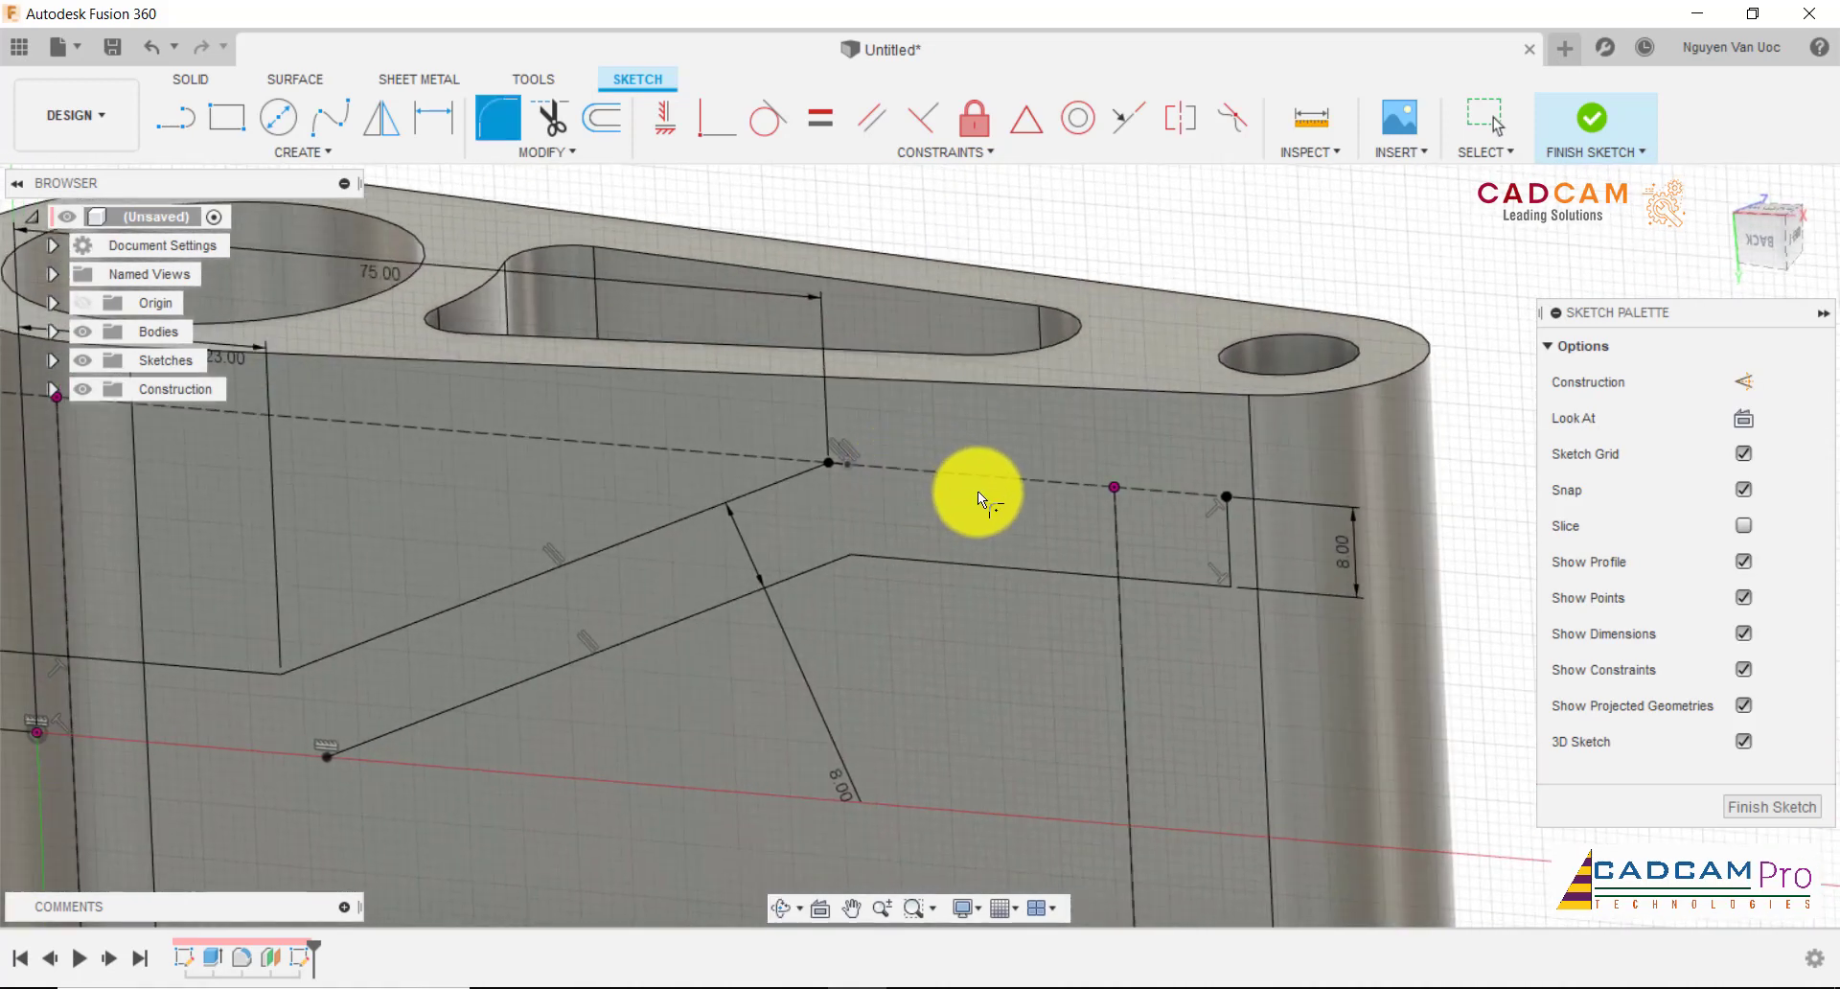
key("Escape")
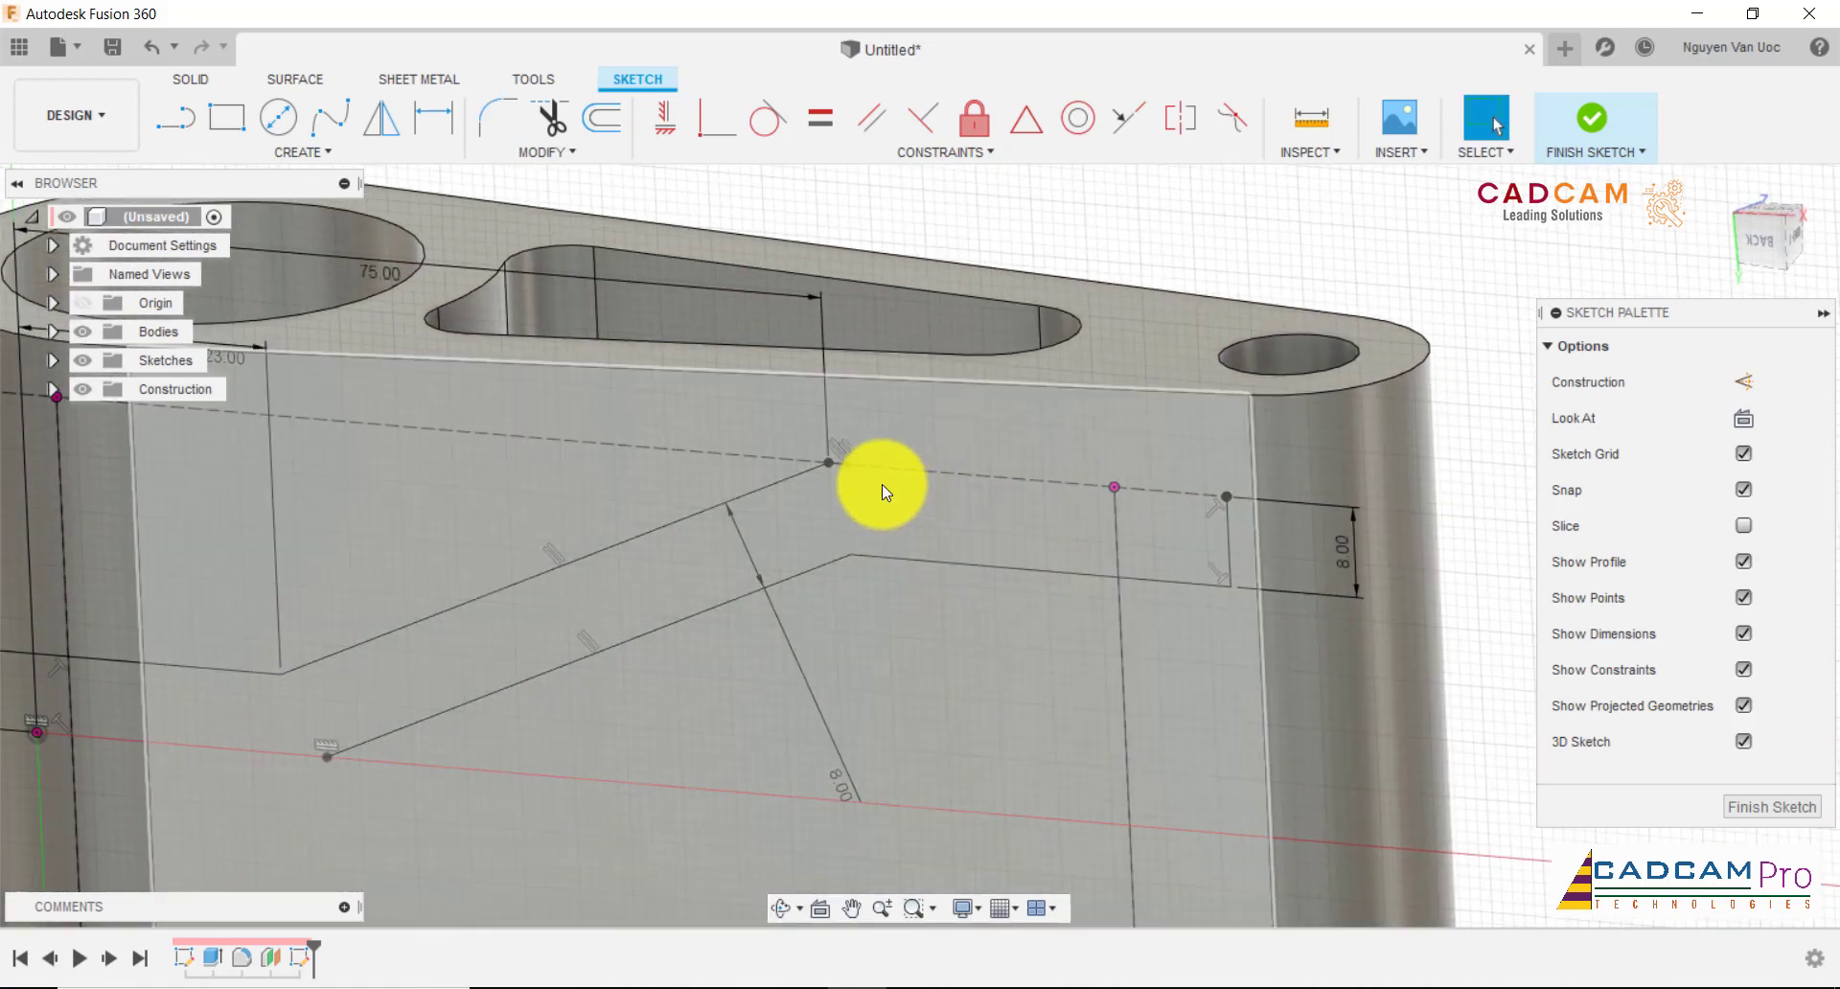
left_click(1000, 475)
key("x")
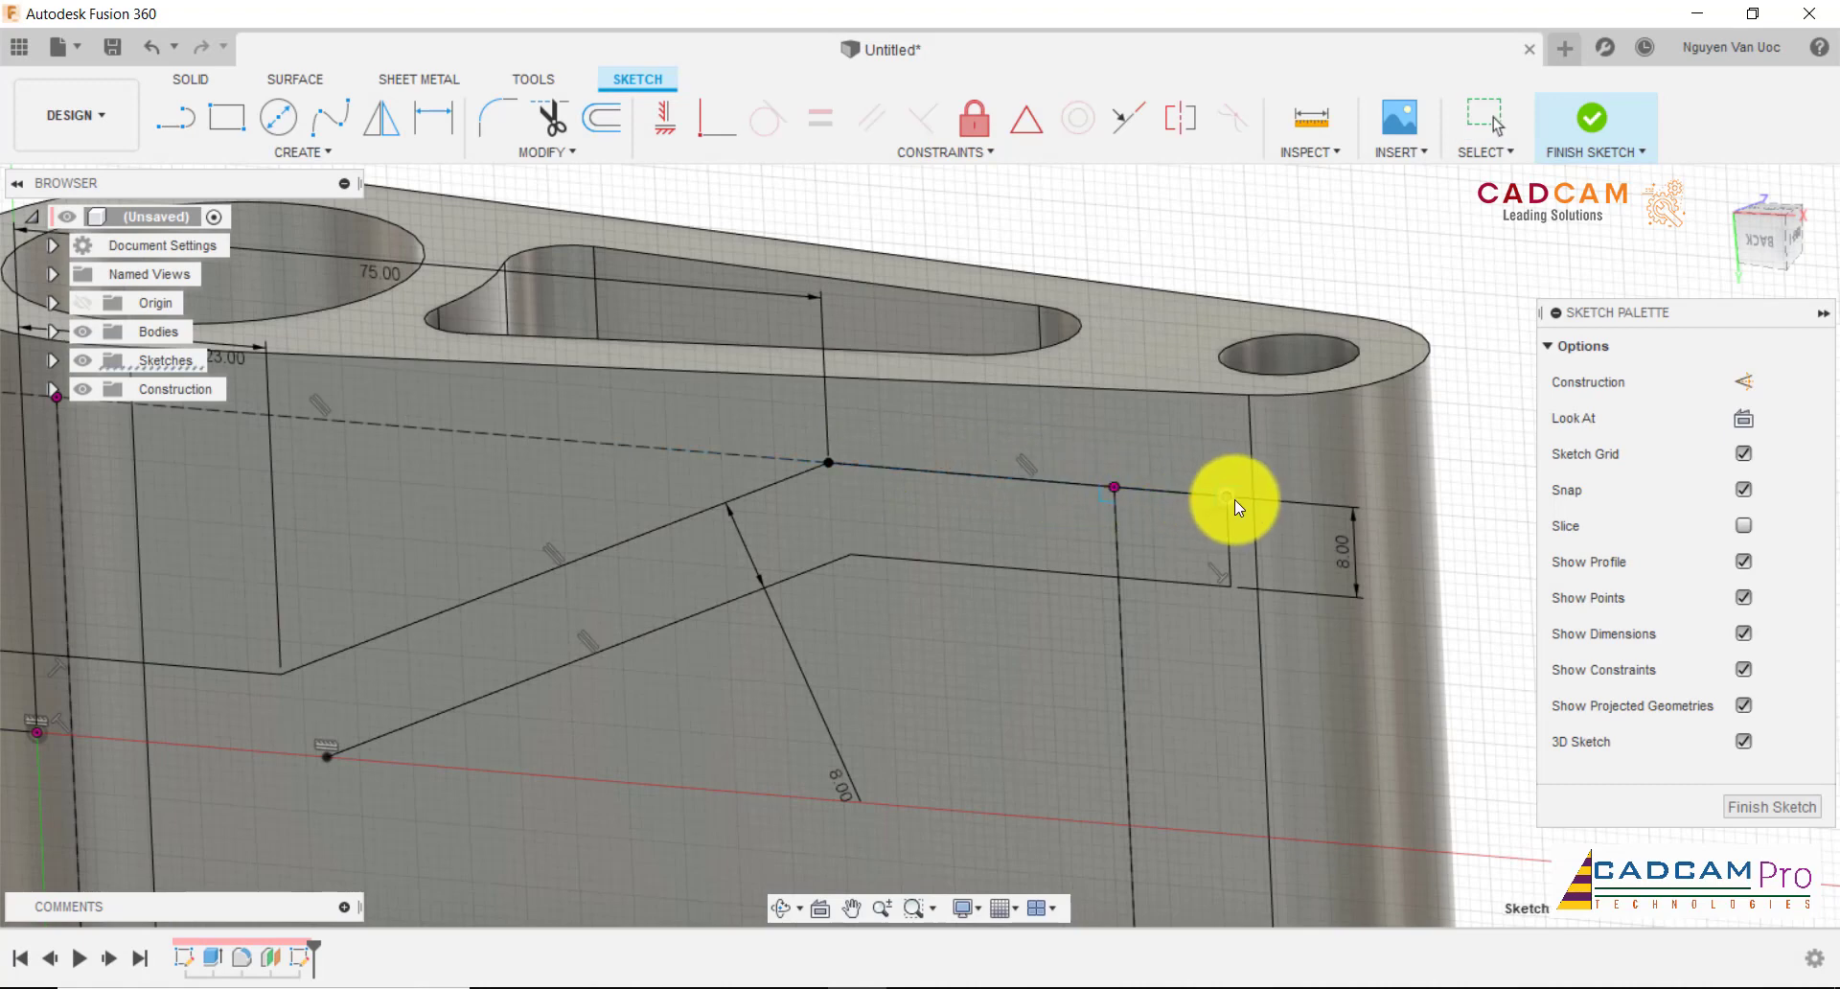
scroll(1284, 241, "down", 4)
scroll(895, 297, "up", 2)
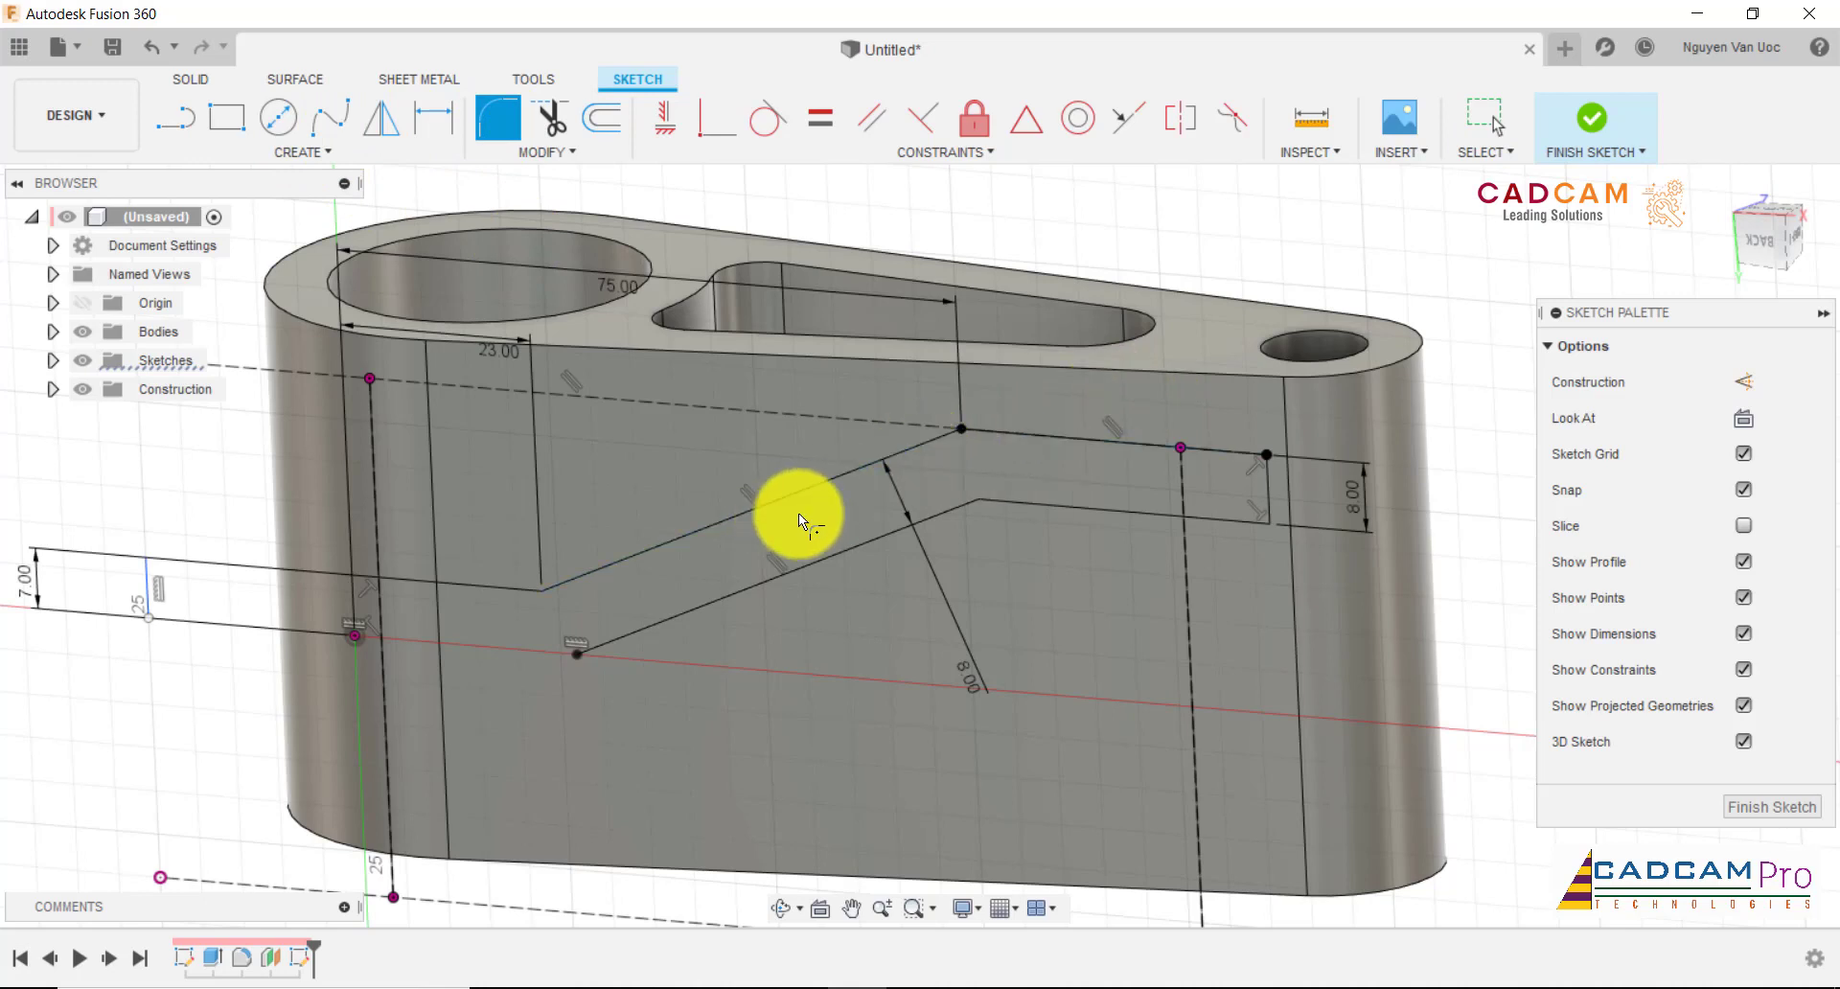
- Round the upper bend with a 10 mm sketch fillet
left_click(939, 444)
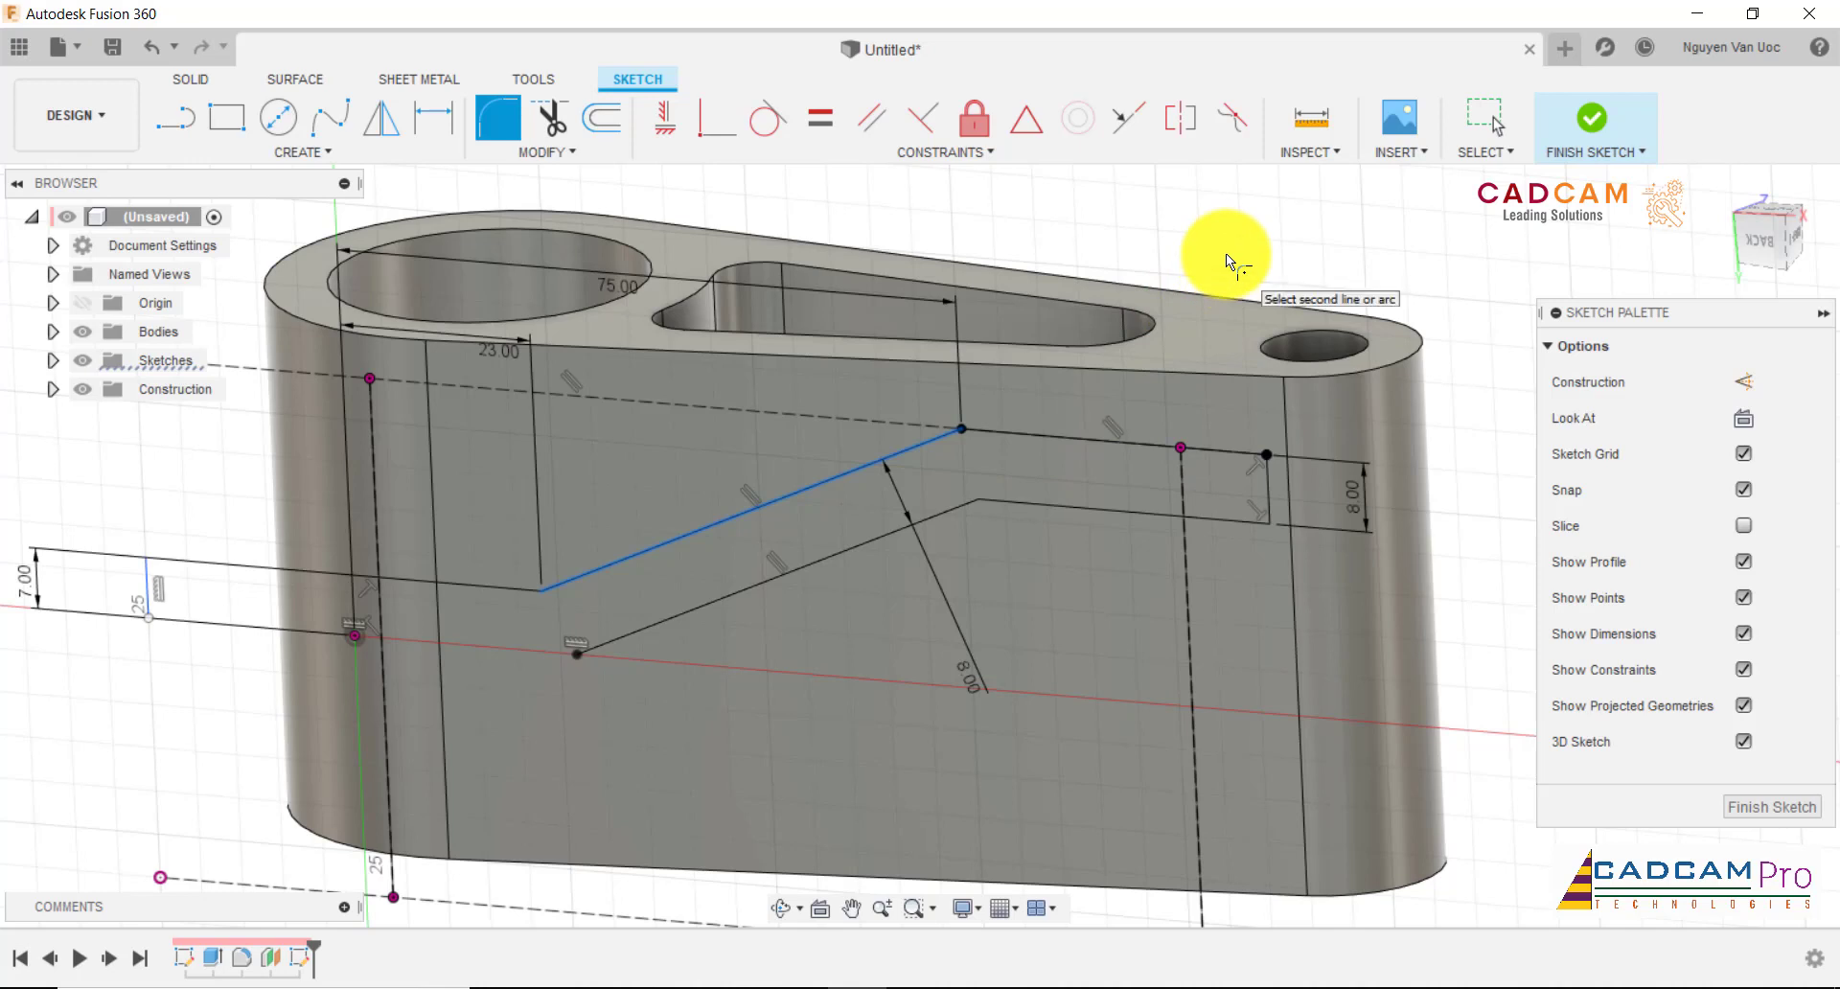
left_click(1015, 429)
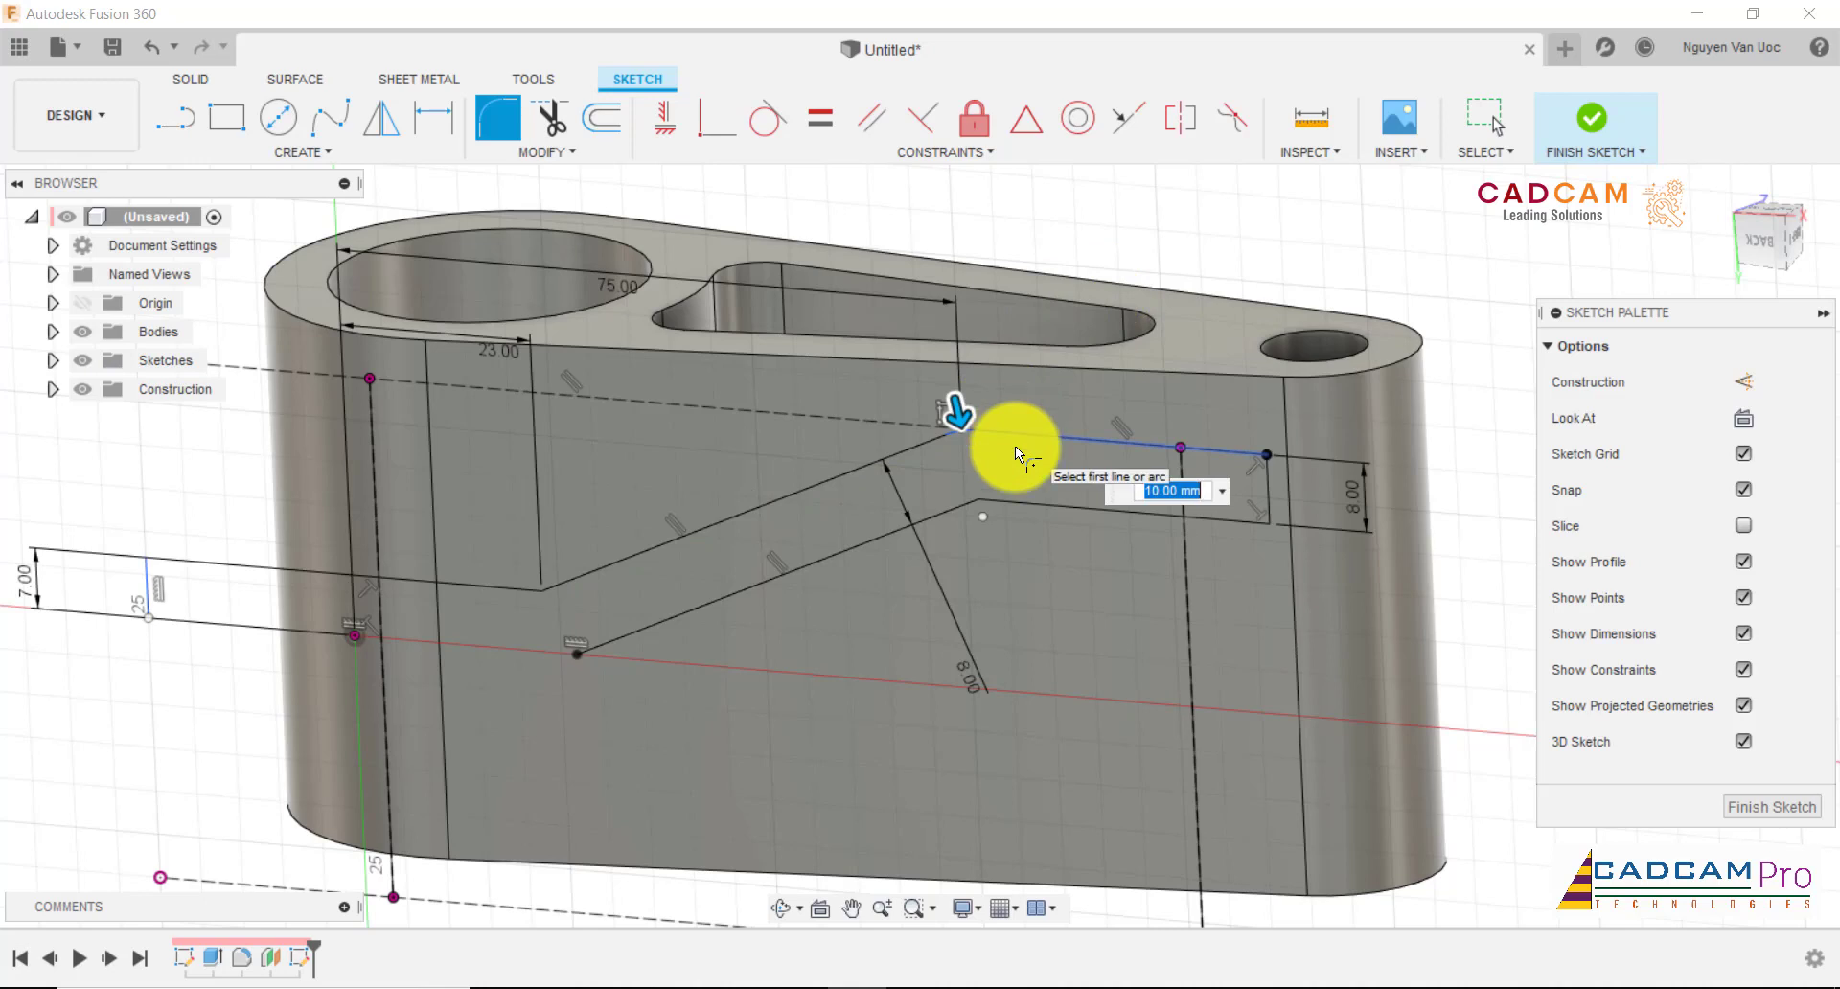
left_click(1014, 502)
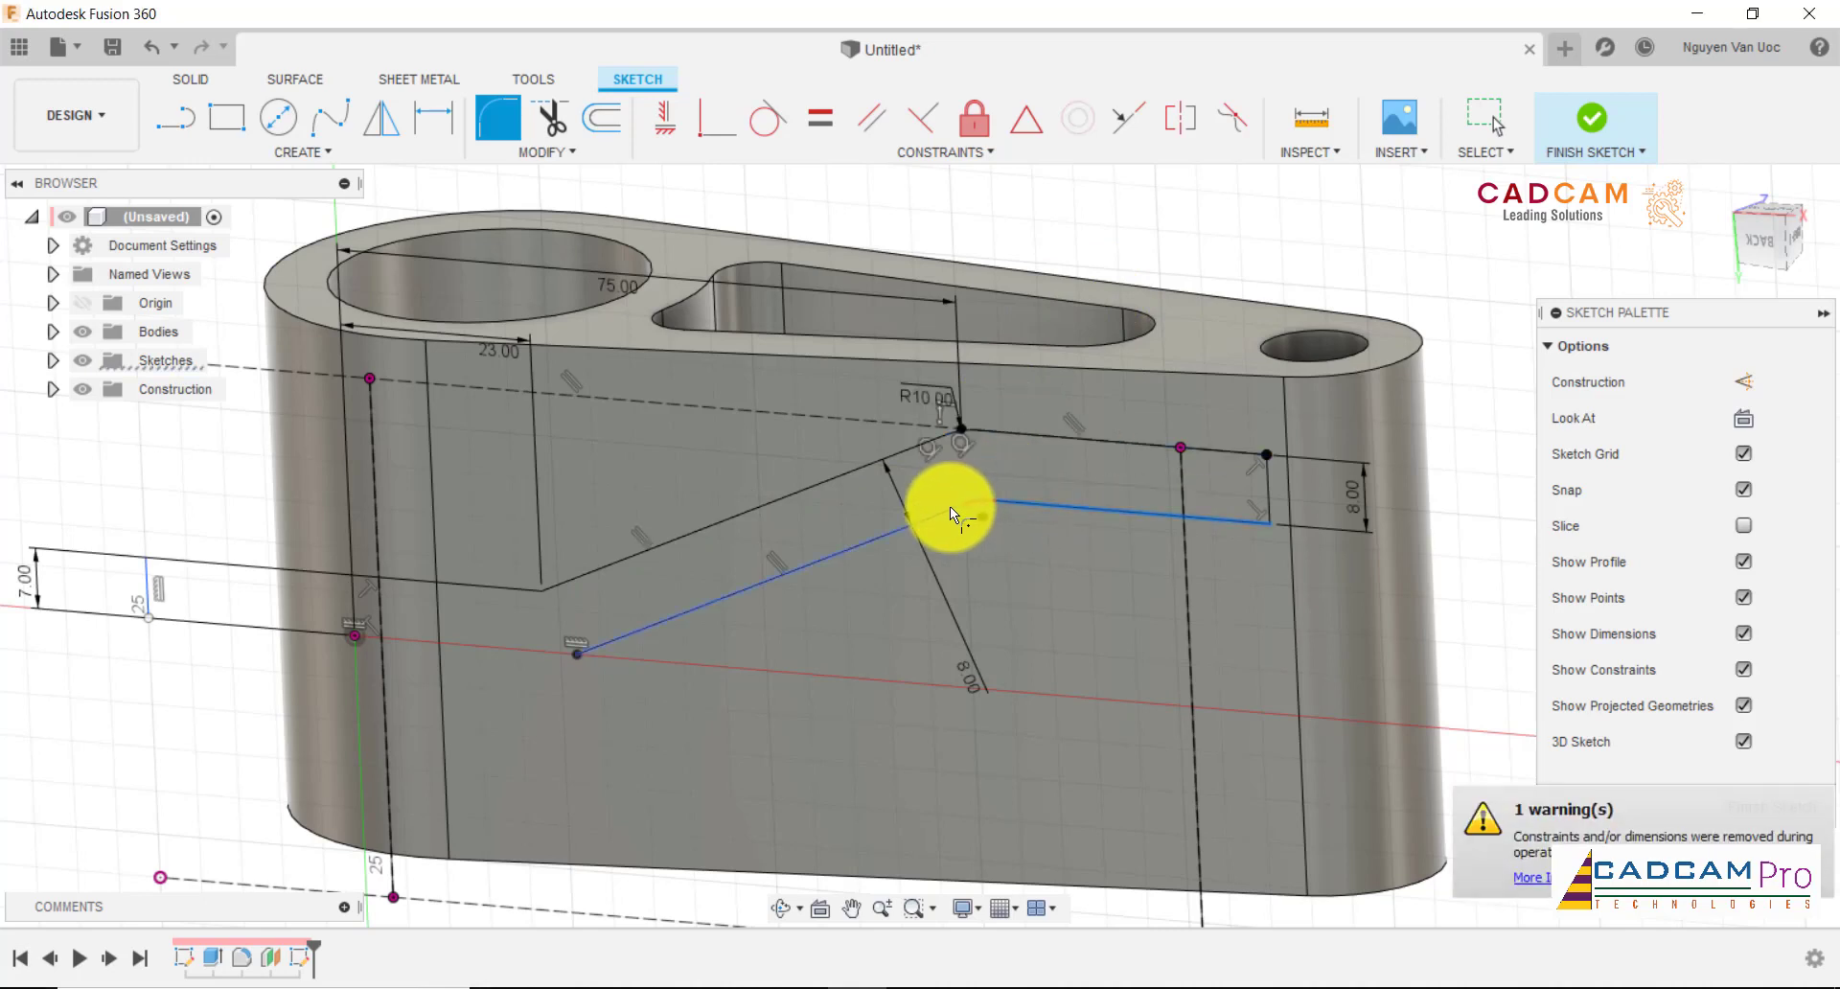
- Round the lower bend with a 20 mm sketch fillet
left_click(951, 506)
scroll(1049, 446, "up", 2)
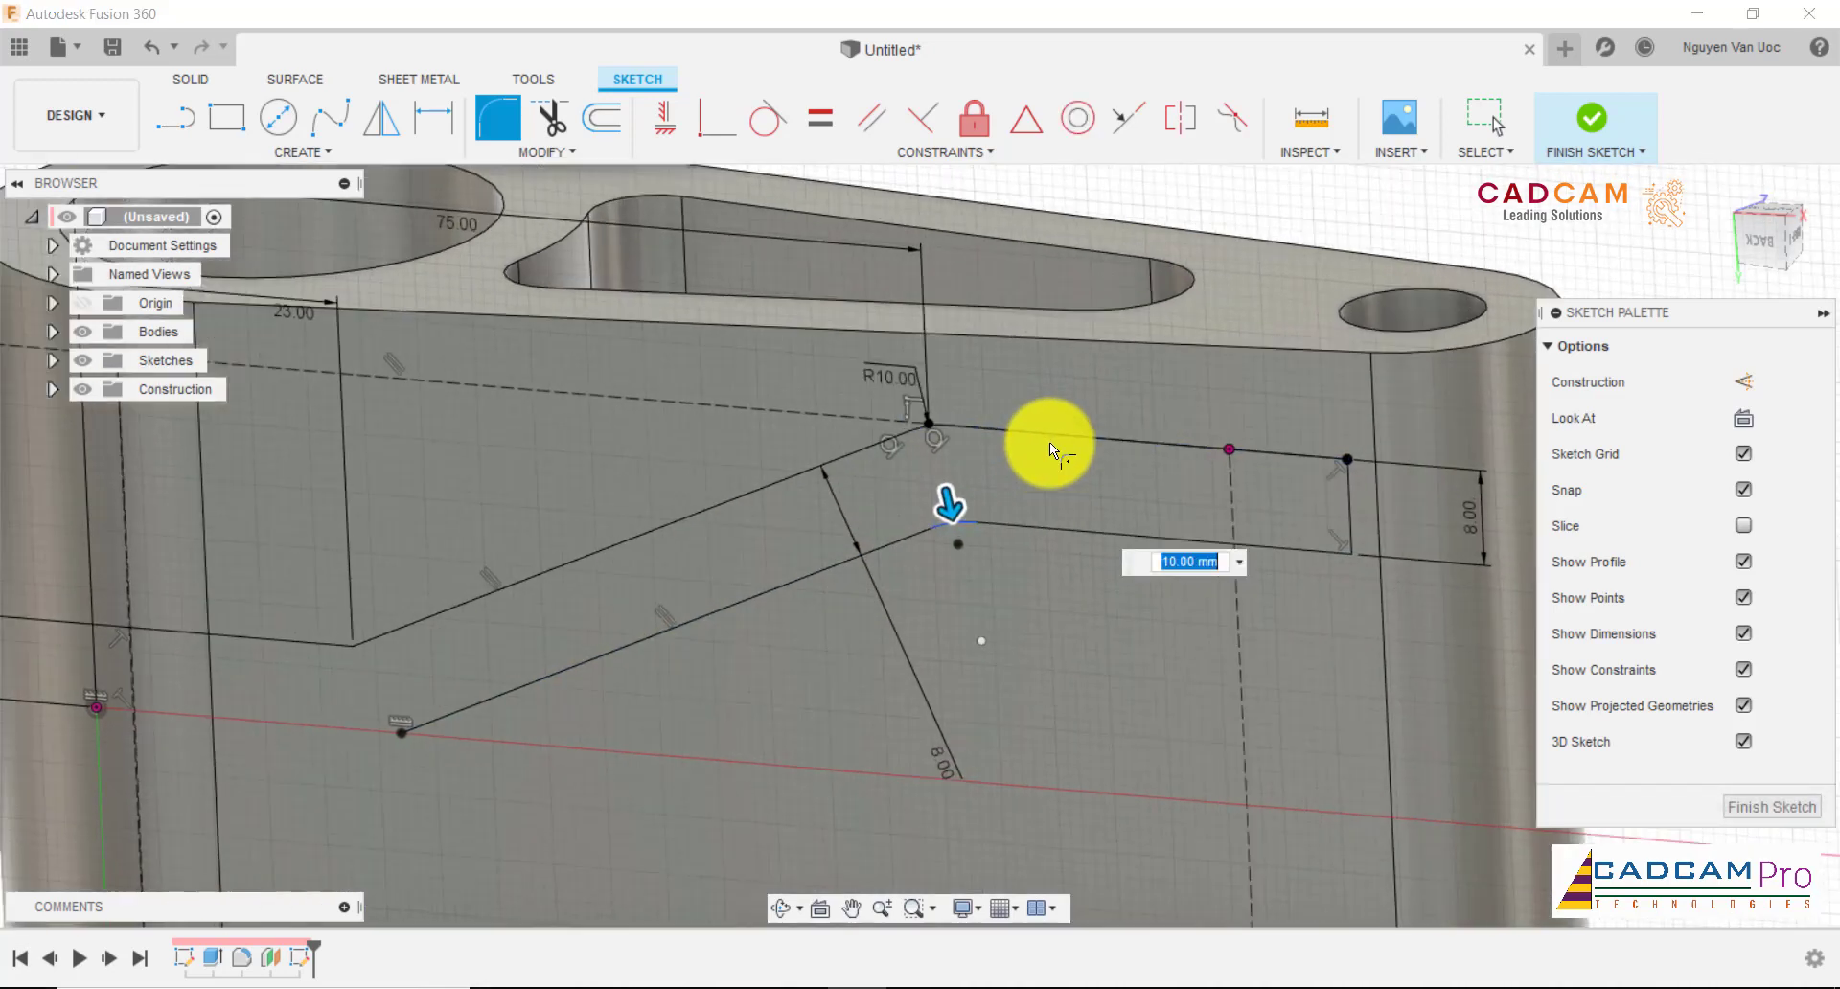
type("20")
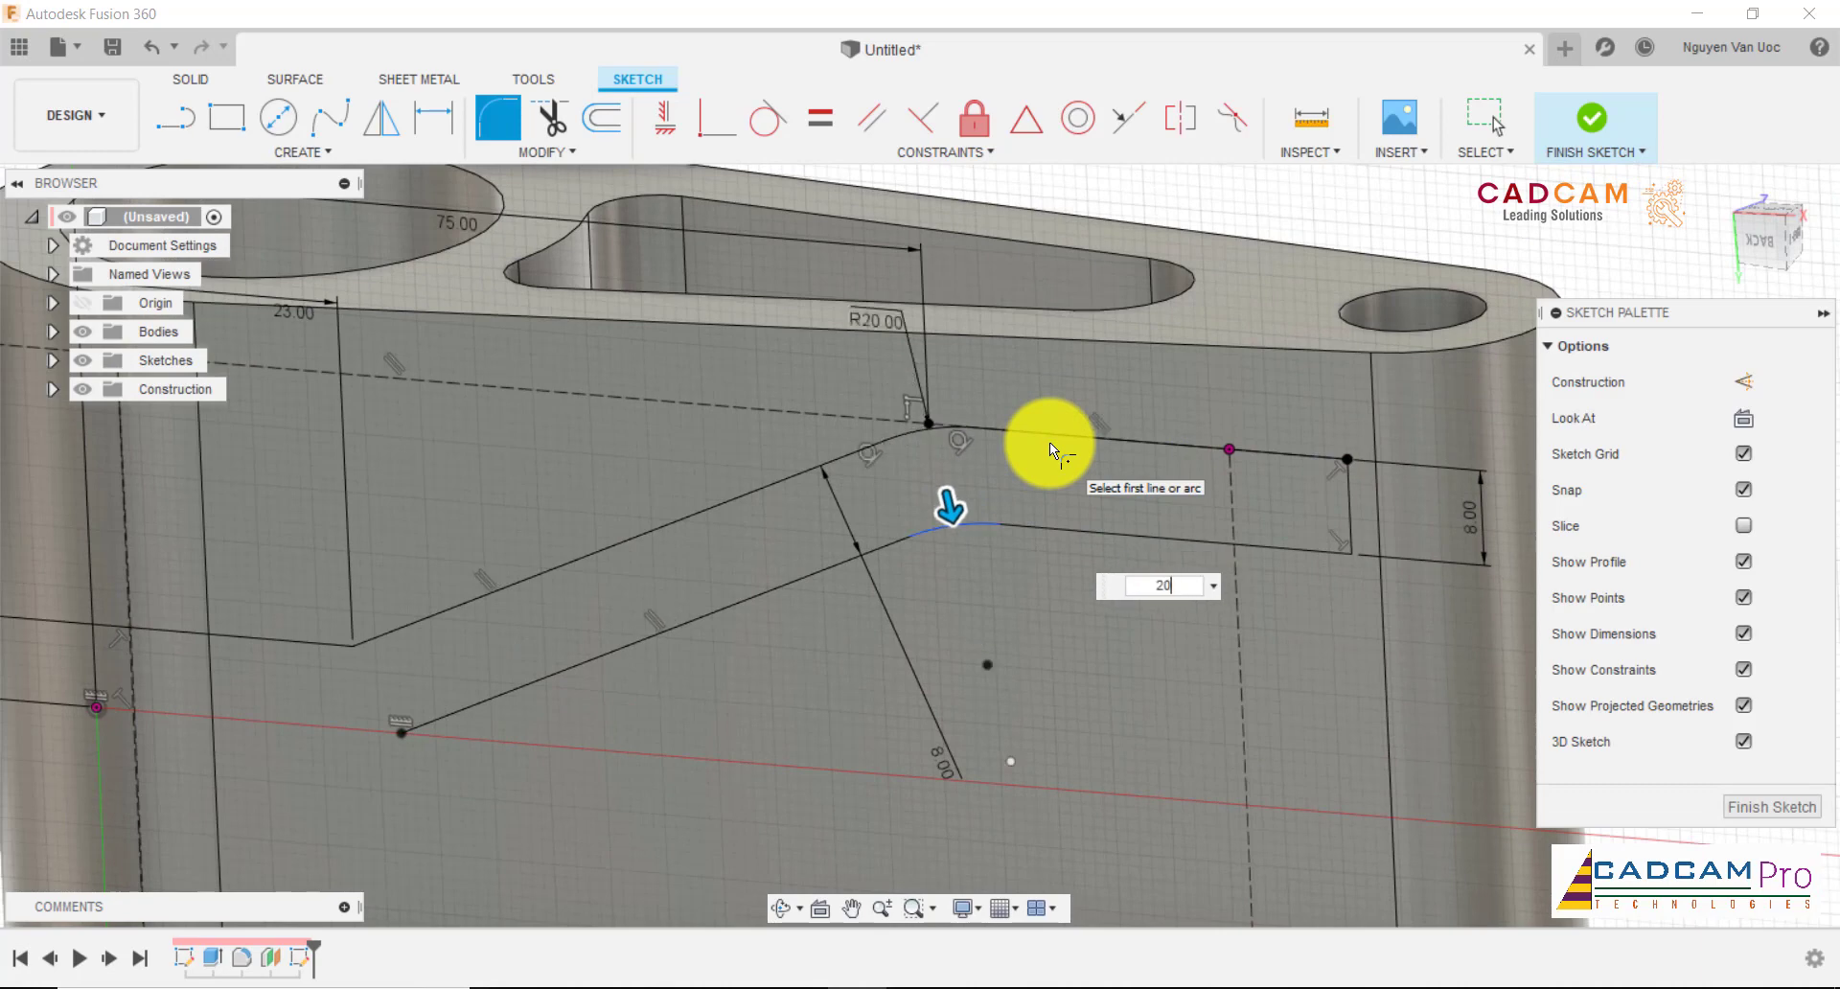
scroll(1130, 580, "down", 3)
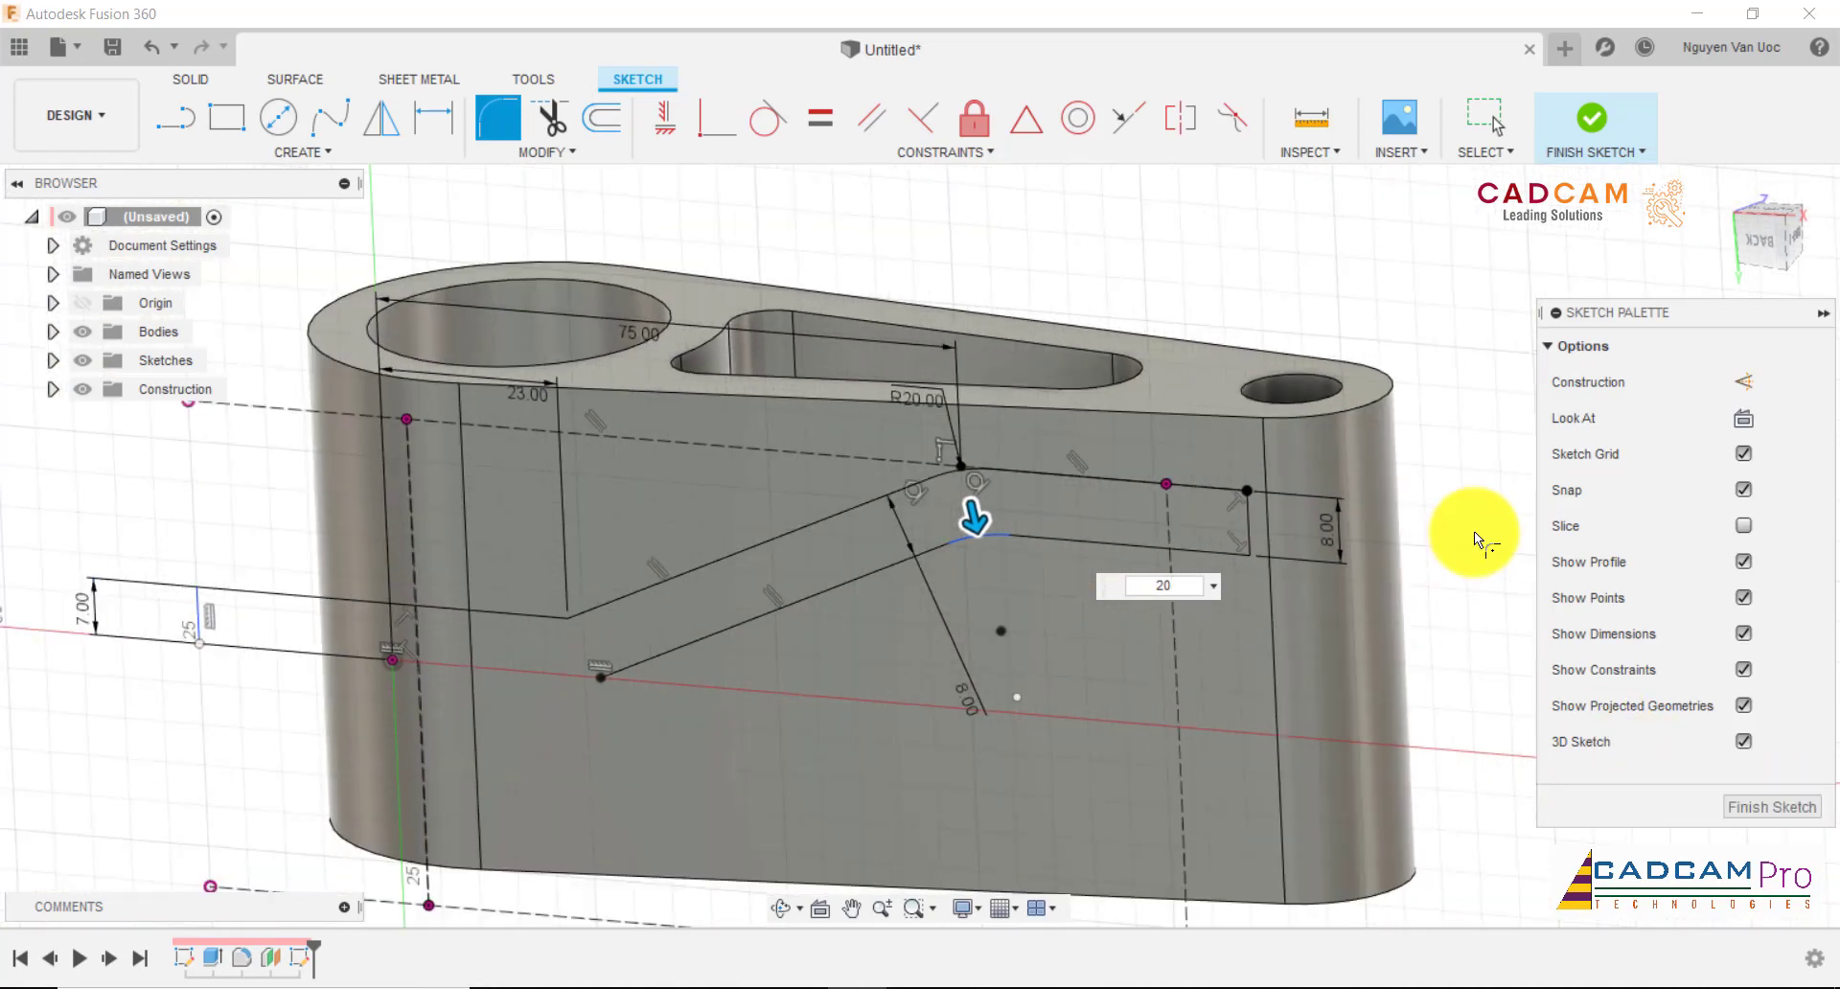
scroll(997, 537, "up", 1)
scroll(996, 538, "up", 2)
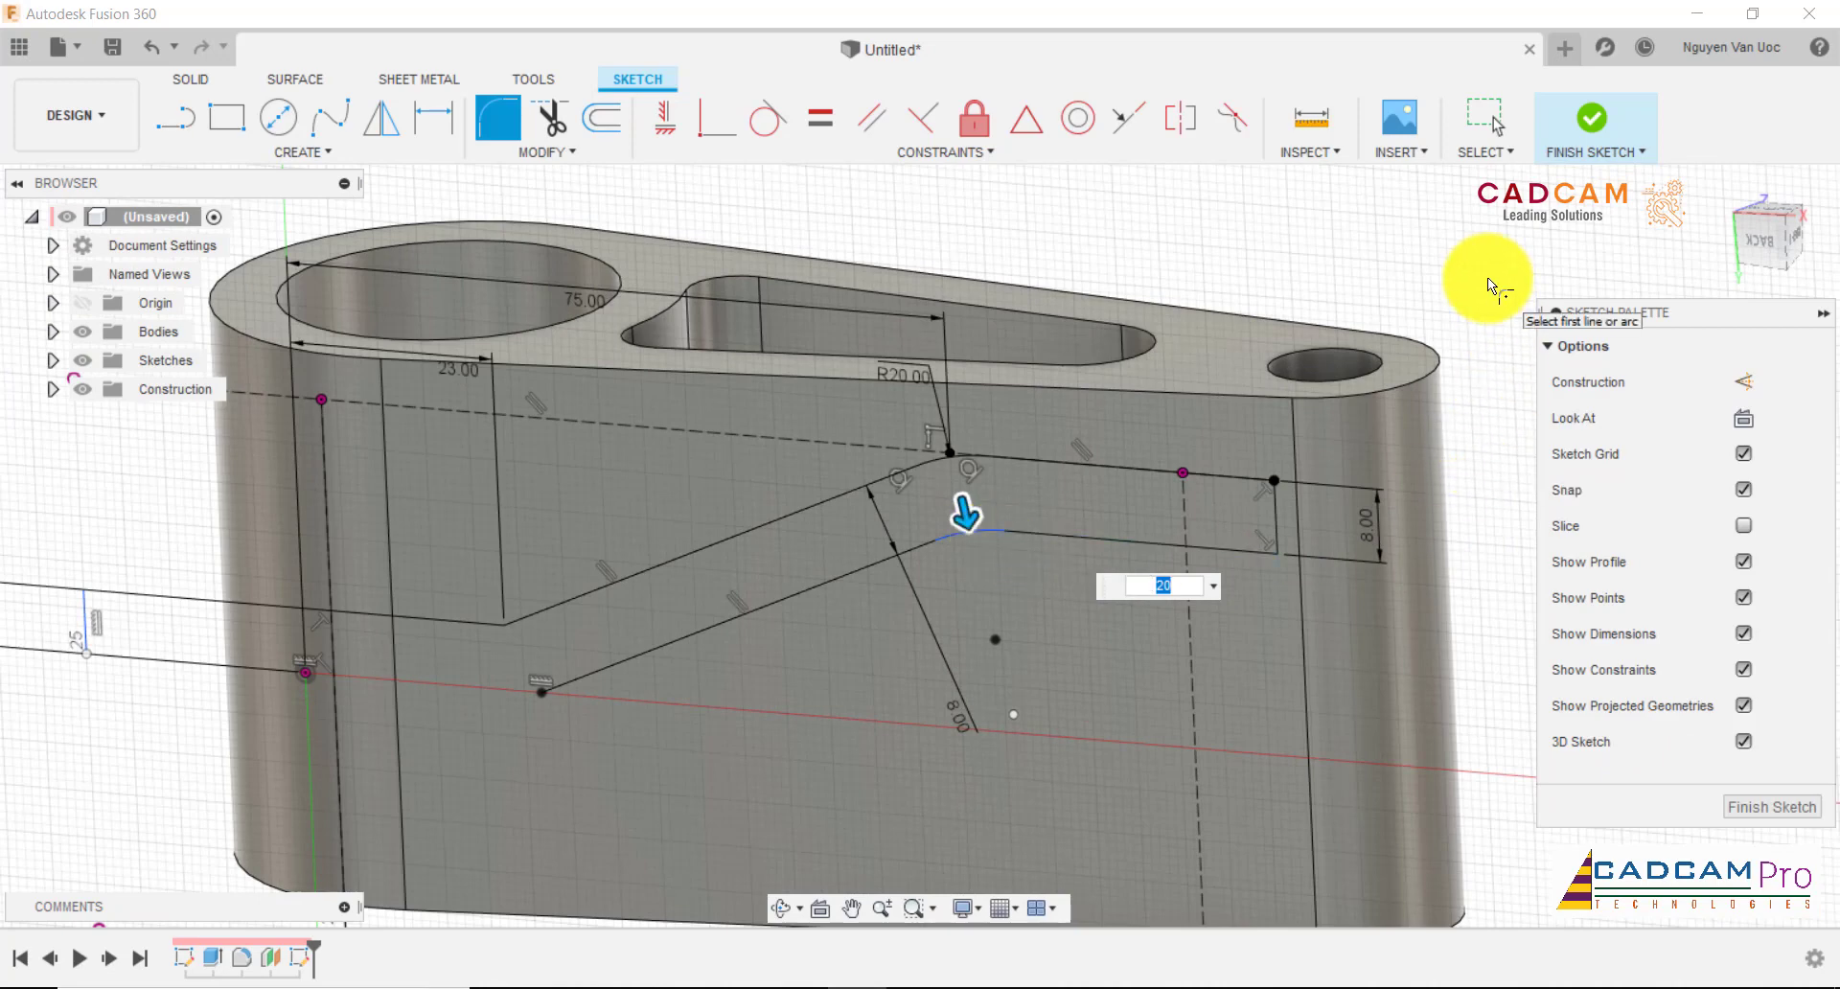
key("Escape")
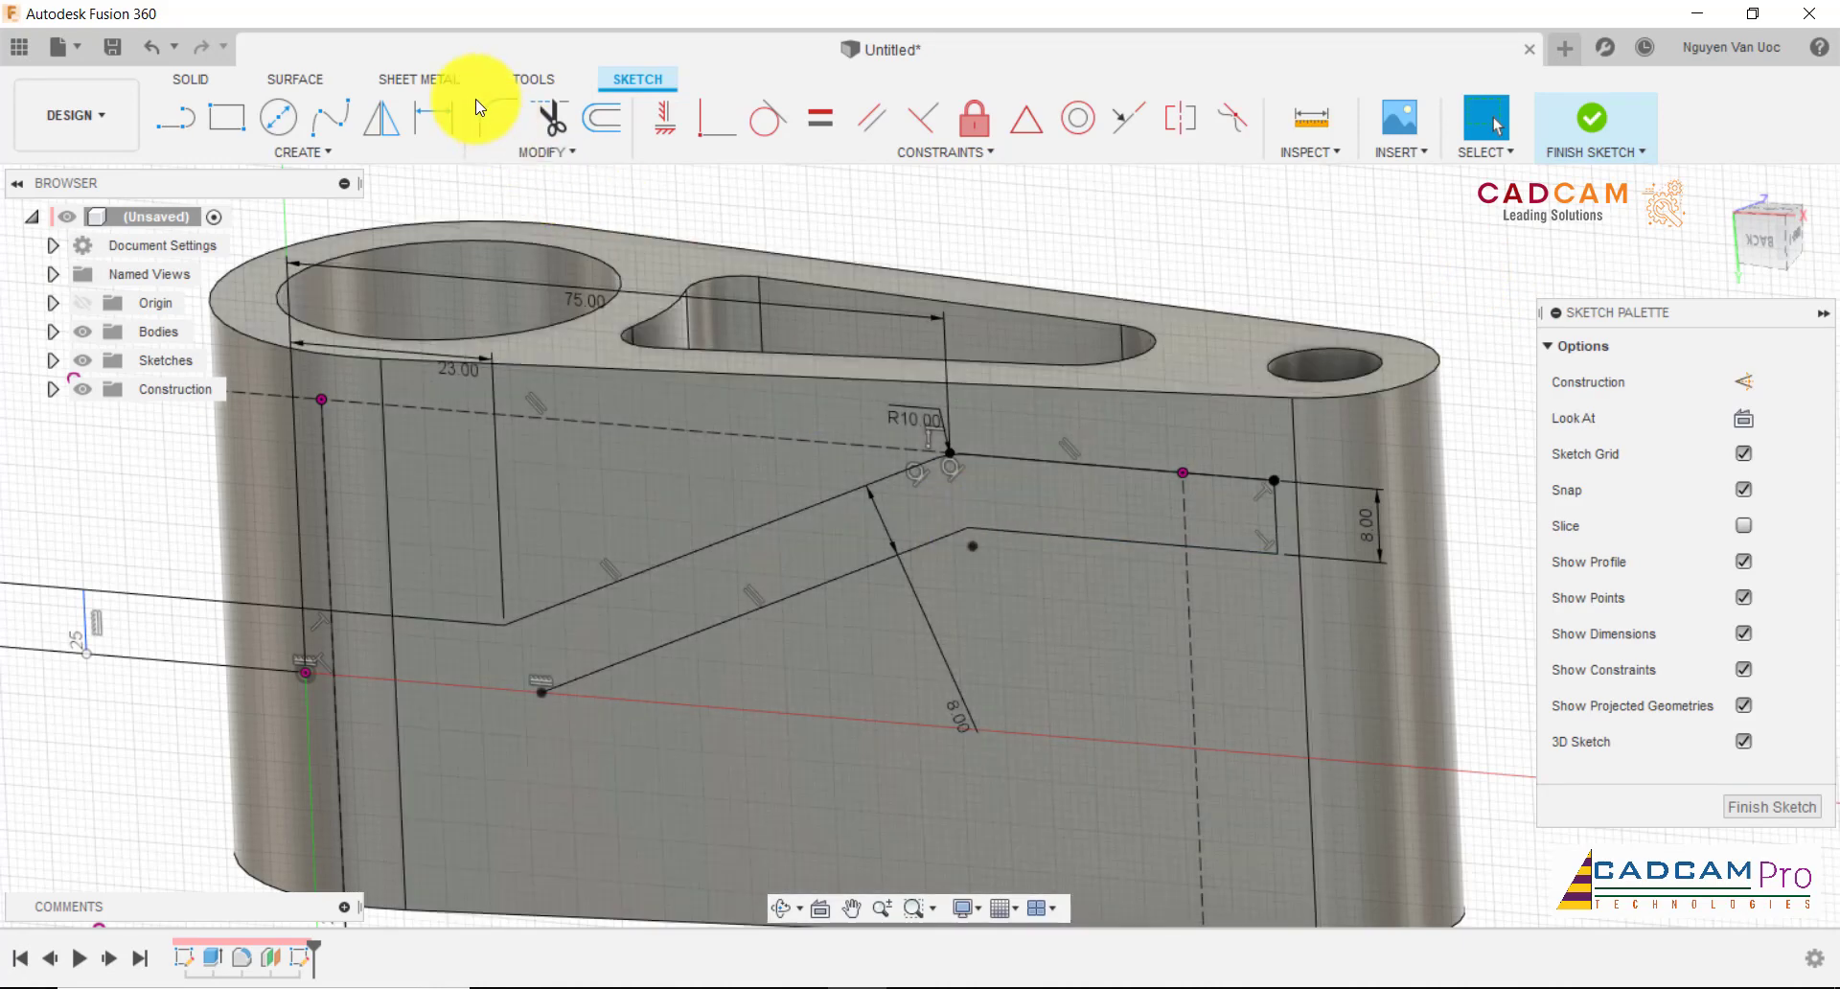
left_click(497, 117)
left_click(951, 532)
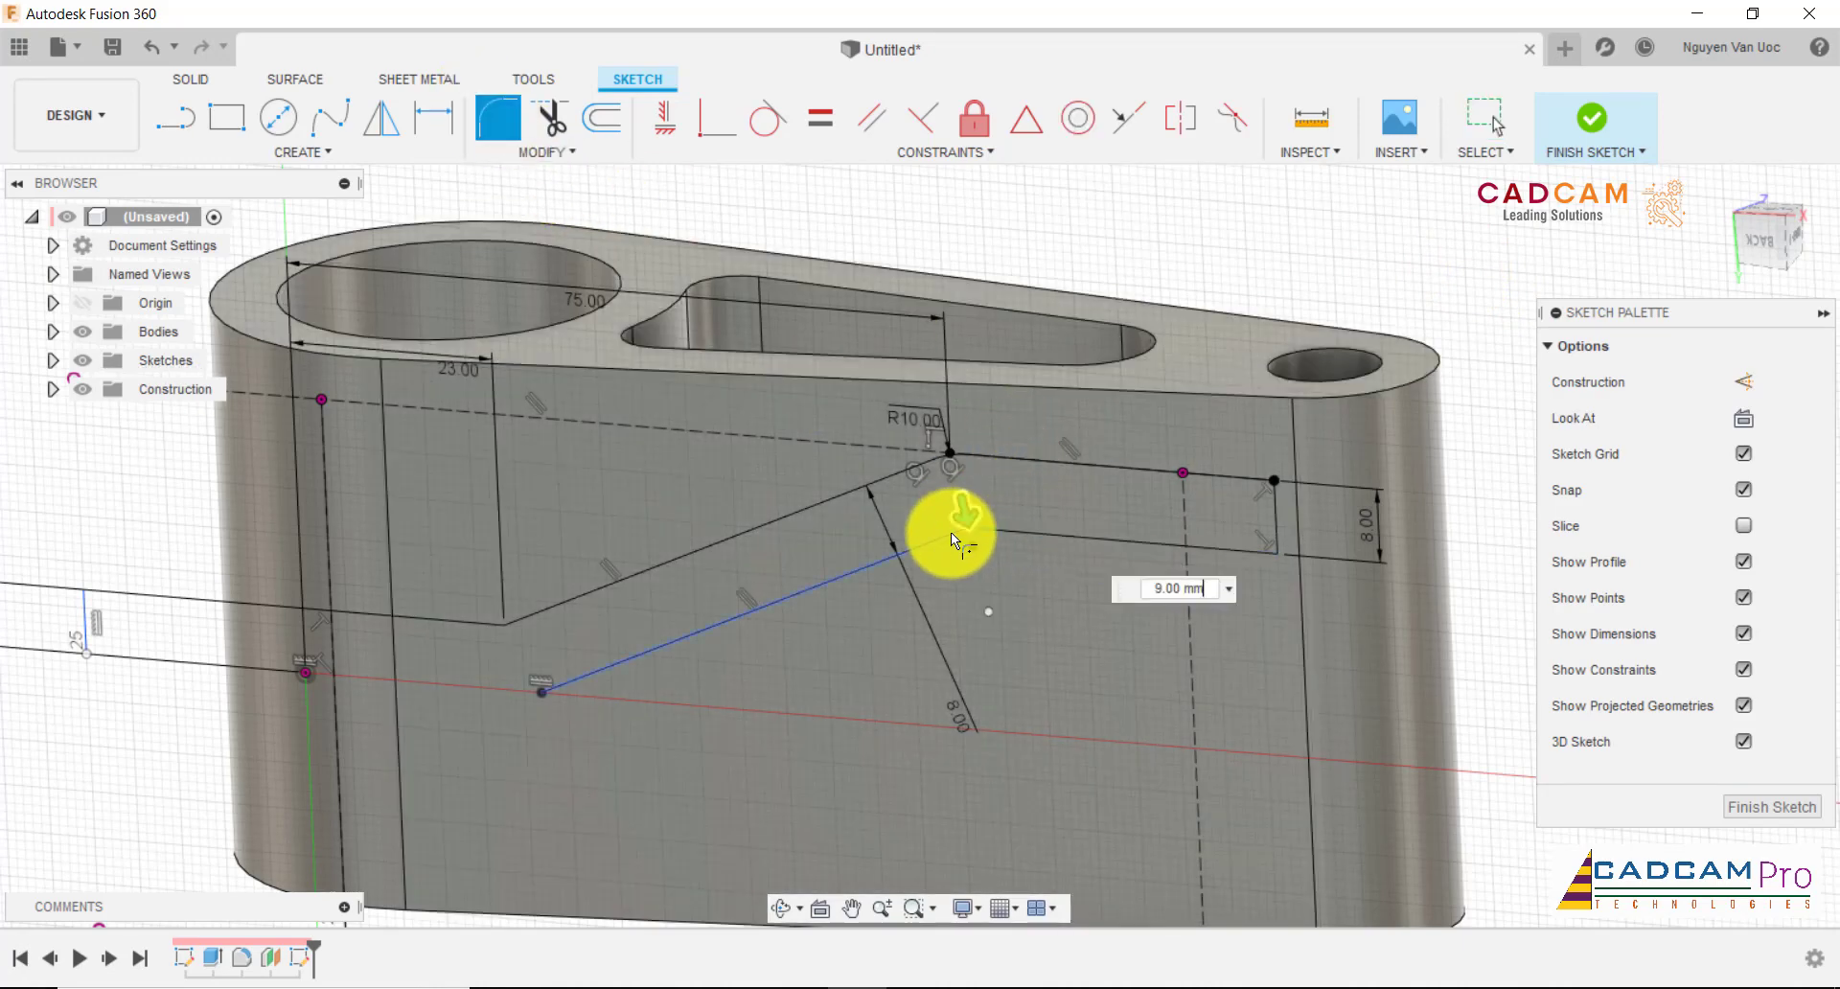
type("20")
key("Return")
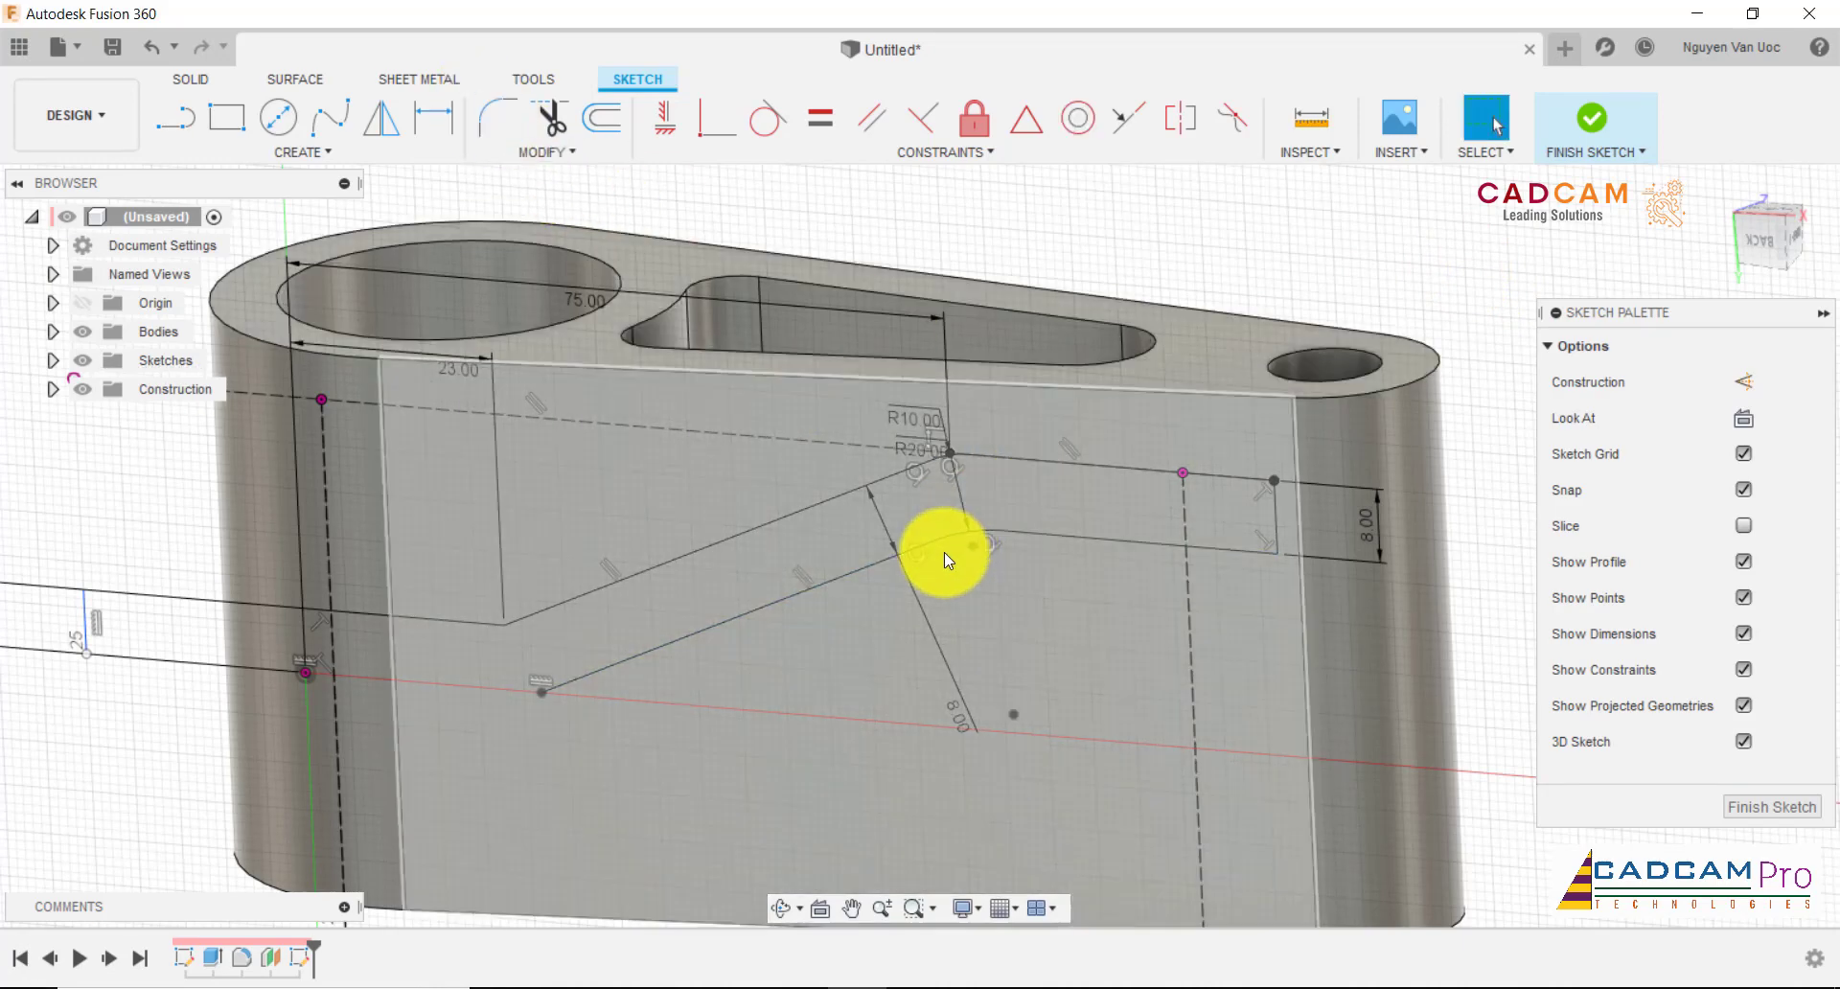
scroll(1223, 405, "down", 2)
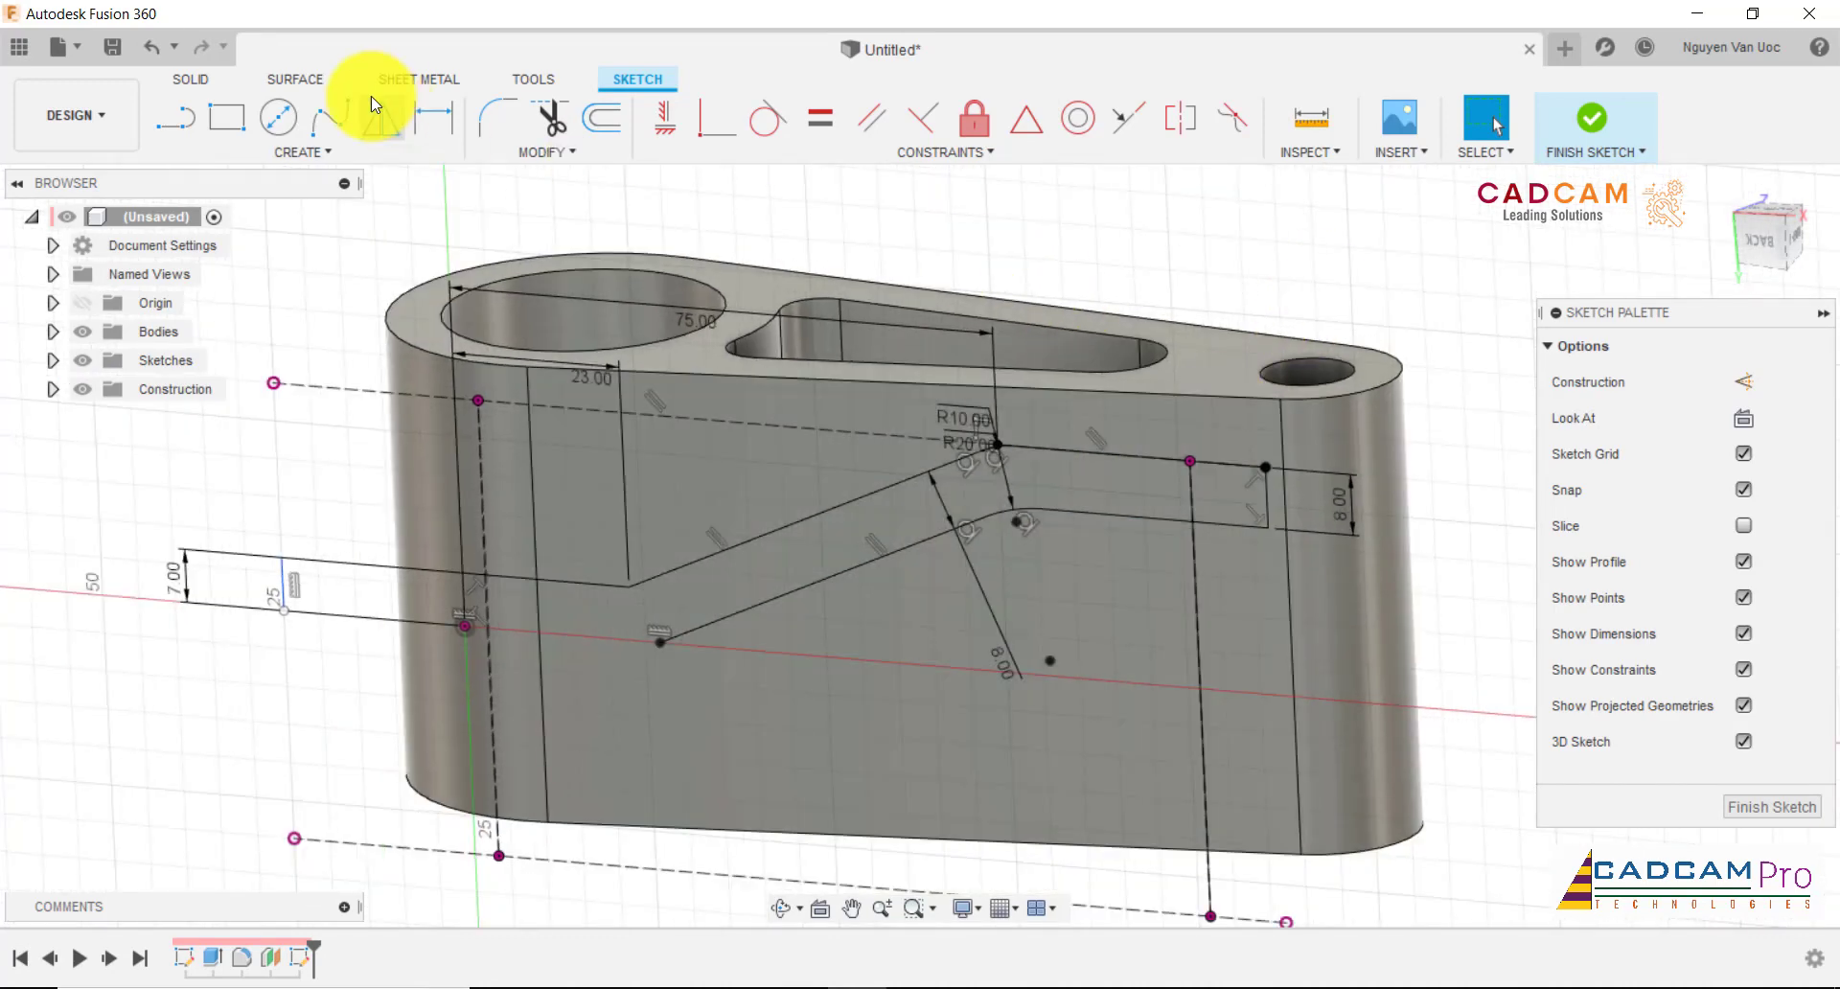
- Round the left bend of the upper slot line with a 30 mm fillet
left_click(498, 116)
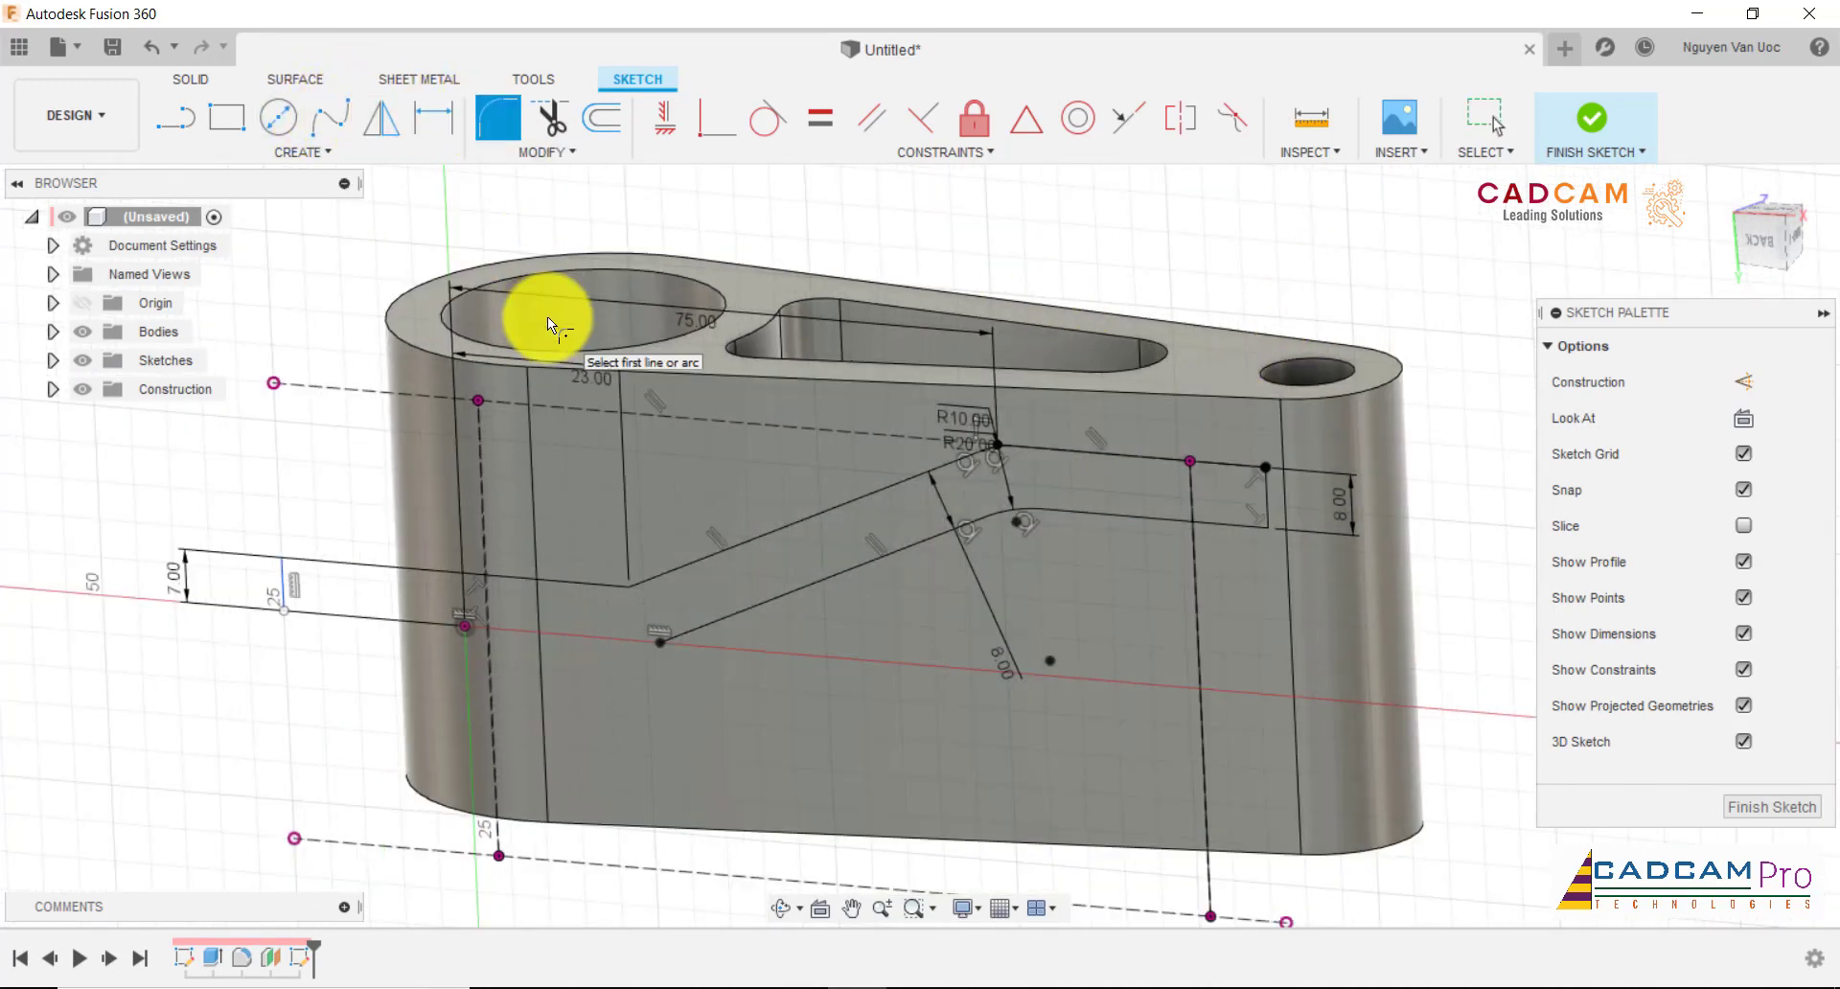
left_click(607, 582)
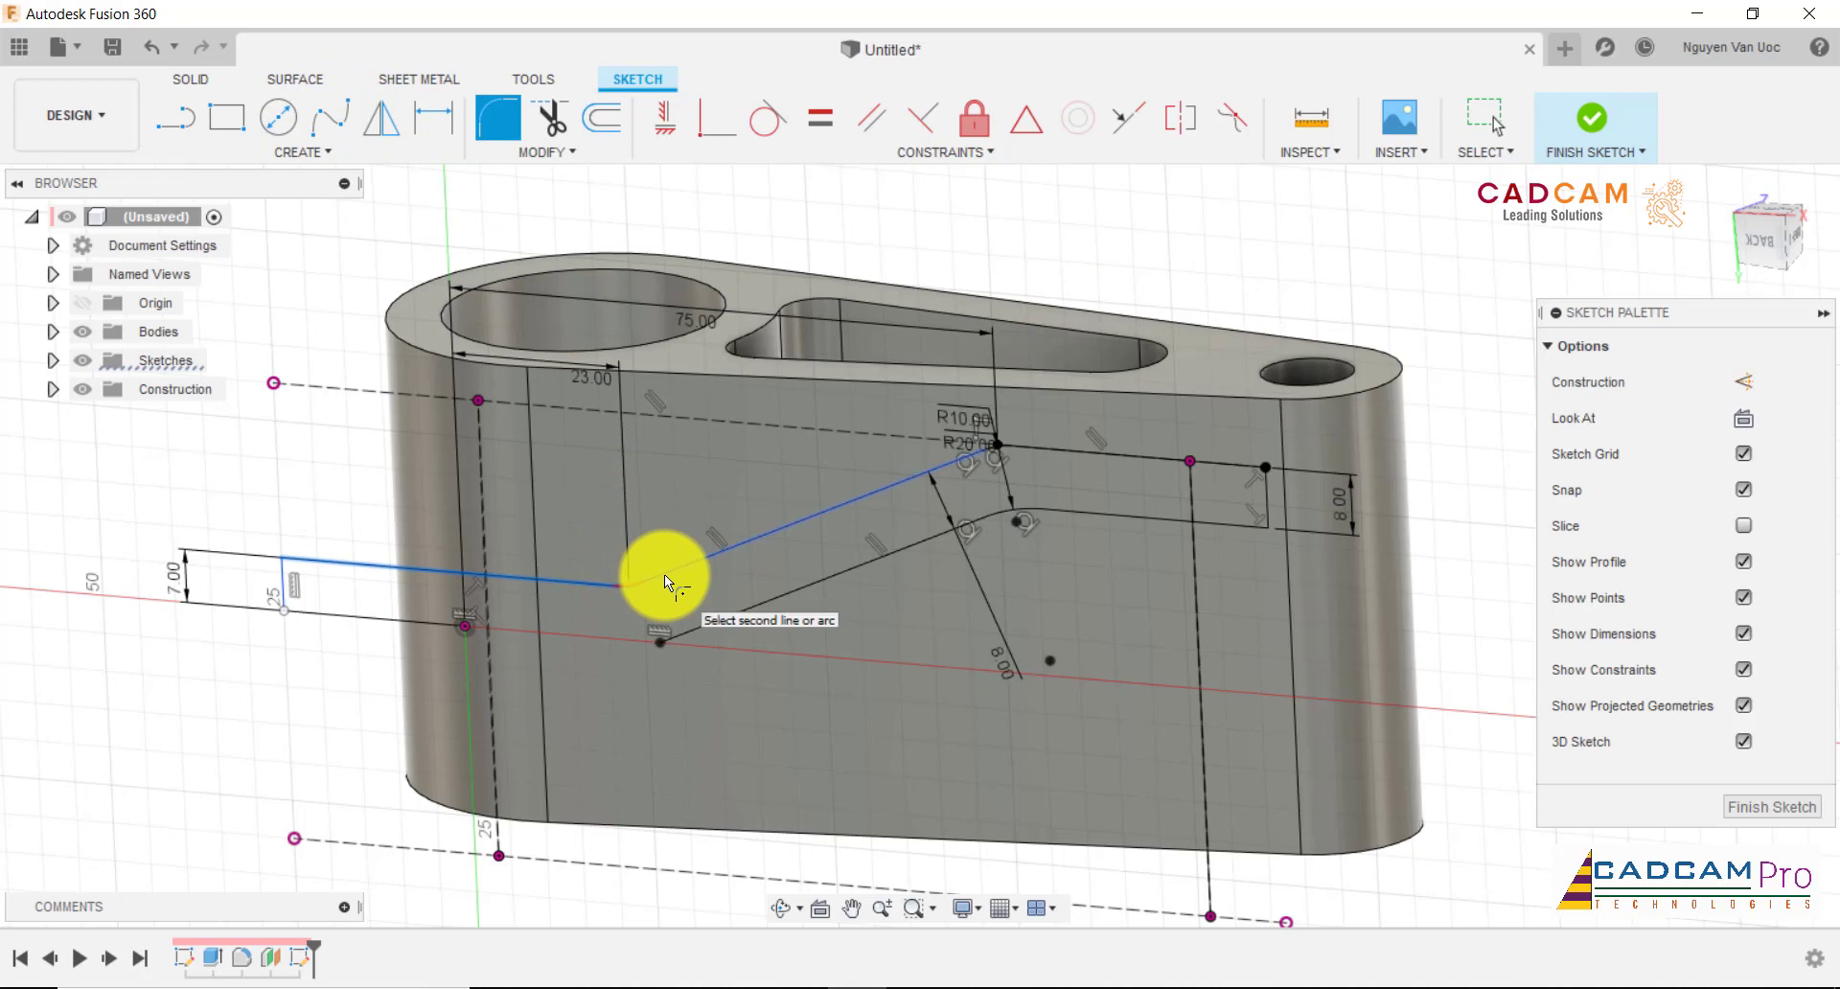
type("30")
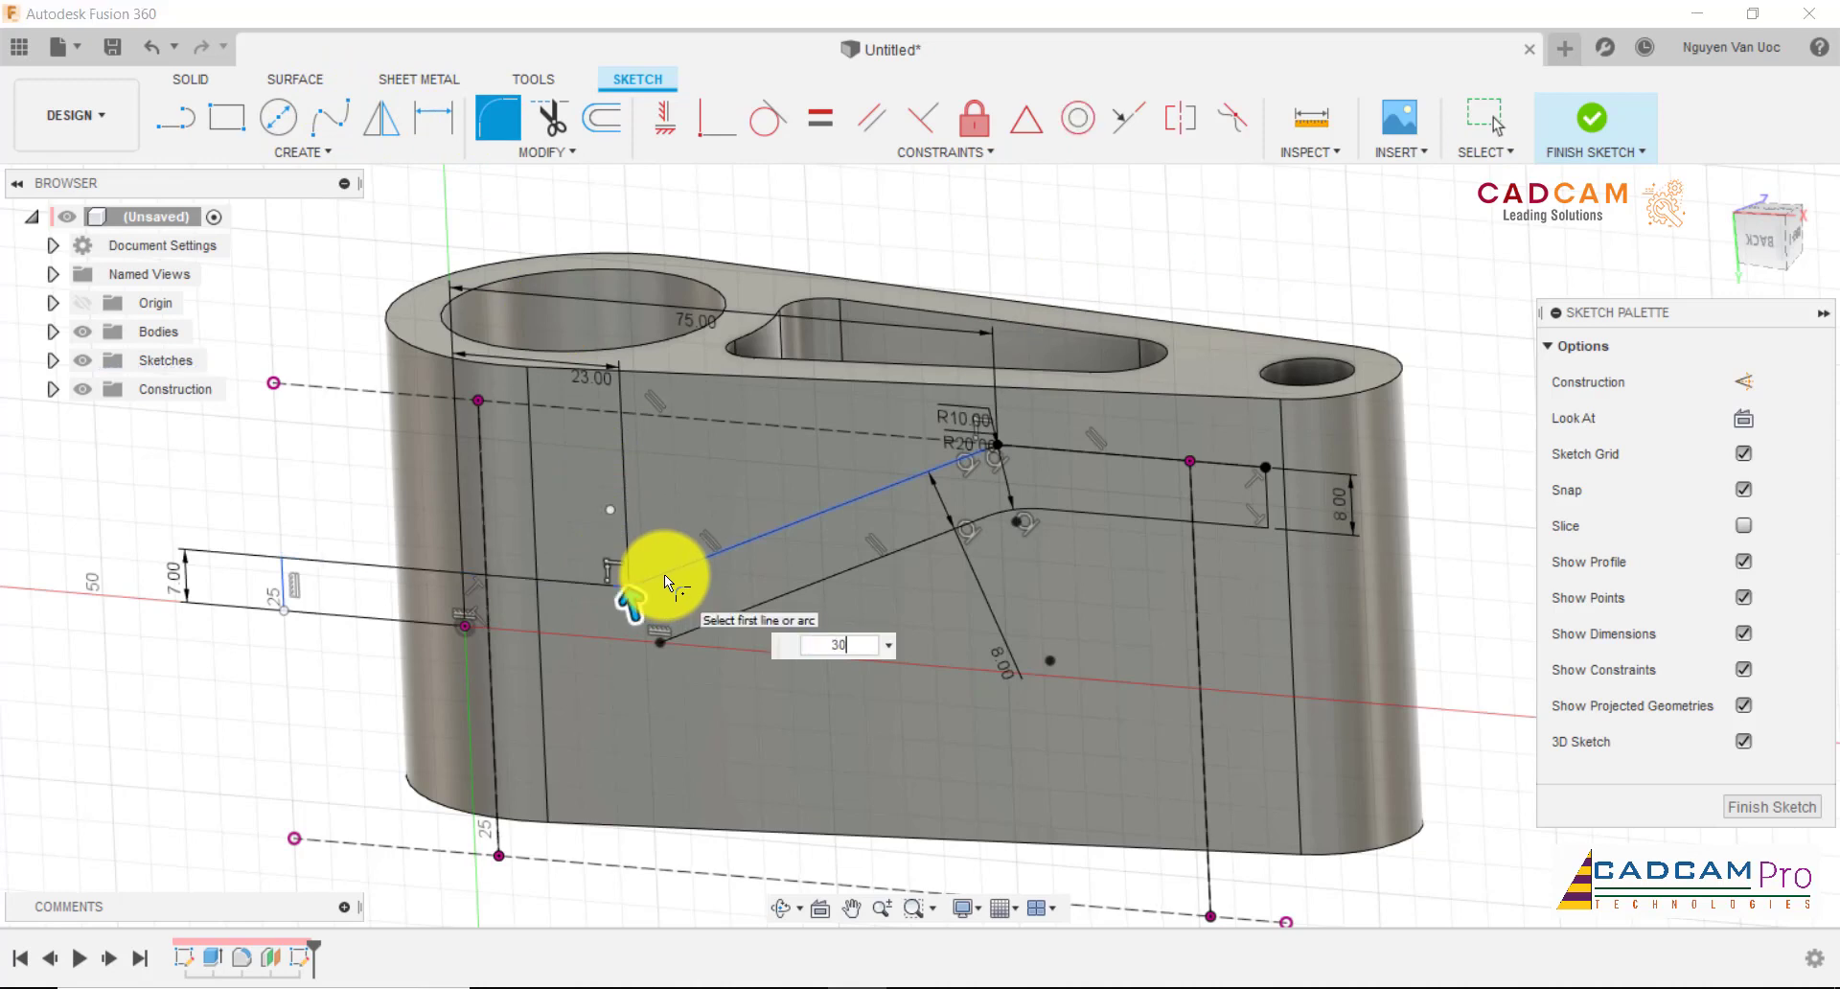
key("Return")
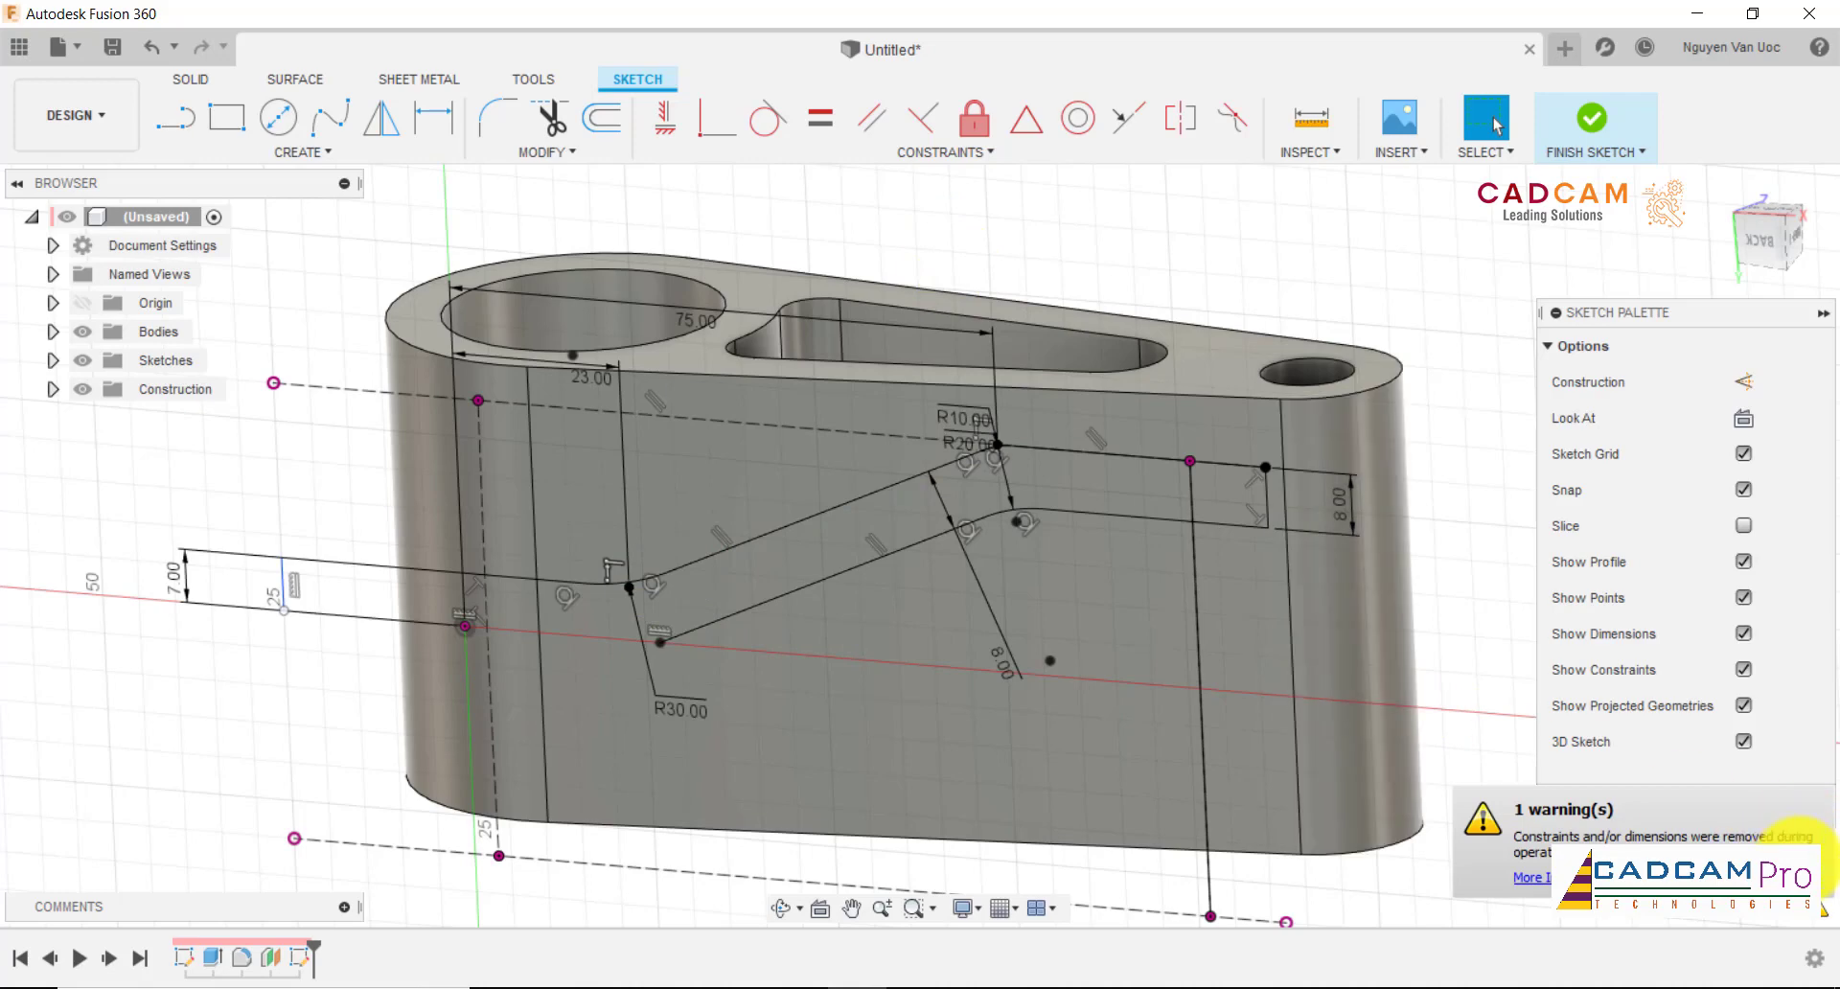
mouse_move(607, 616)
middle_mouse_down("shift")
mouse_move(690, 568)
mouse_move(875, 308)
middle_mouse_up("shift")
mouse_move(937, 377)
middle_mouse_down("shift")
mouse_move(966, 381)
mouse_move(911, 382)
middle_mouse_up("shift")
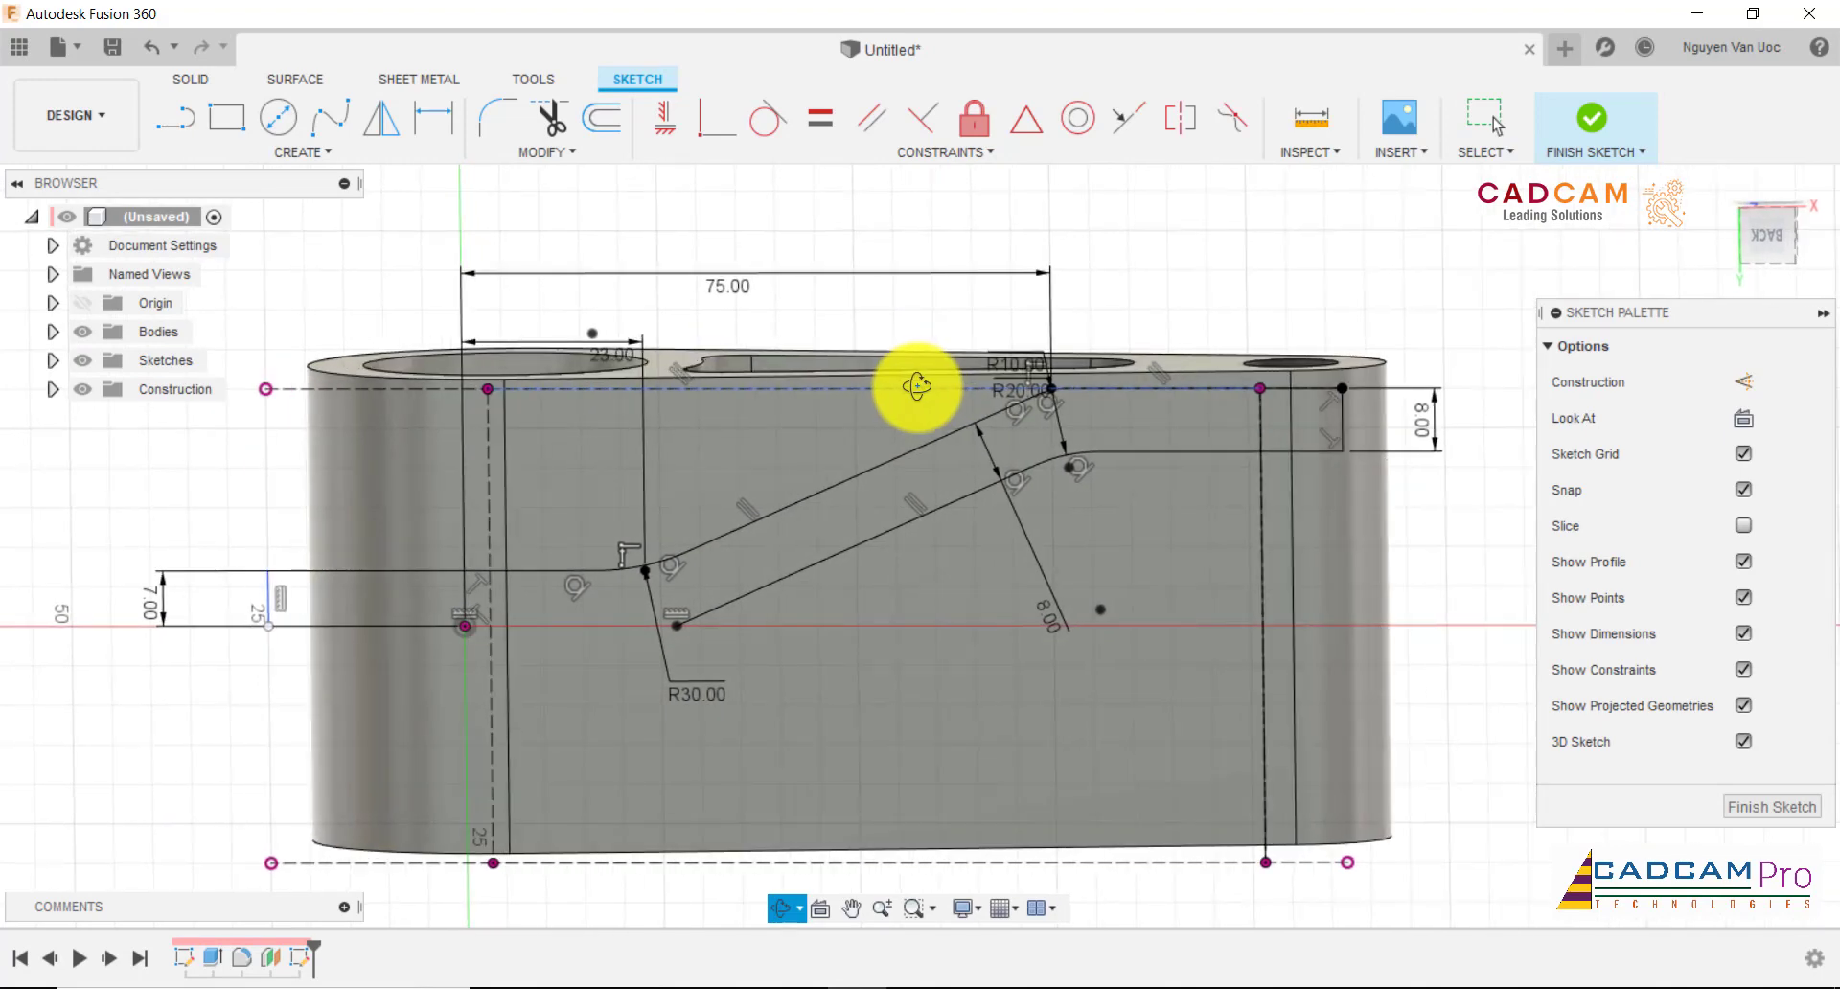
- From the BACK view, constrain the lower and upper left edge segments vertical
left_click(1784, 247)
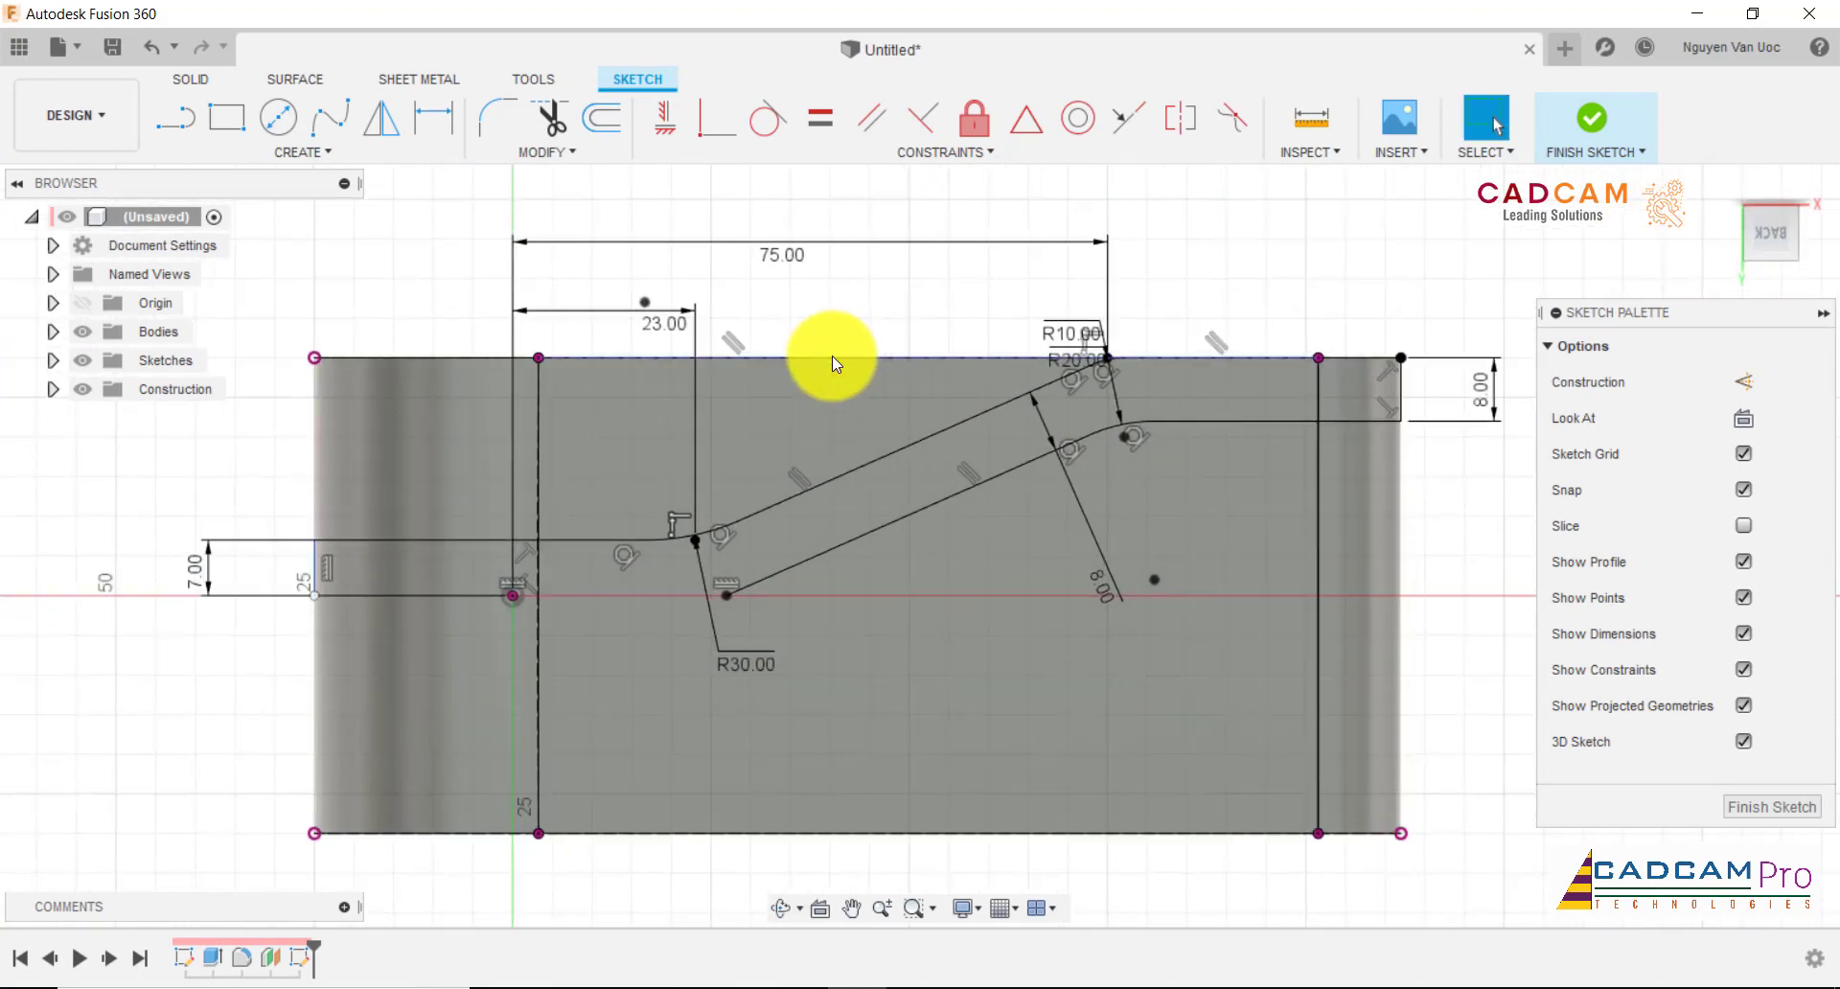
scroll(305, 439, "up", 2)
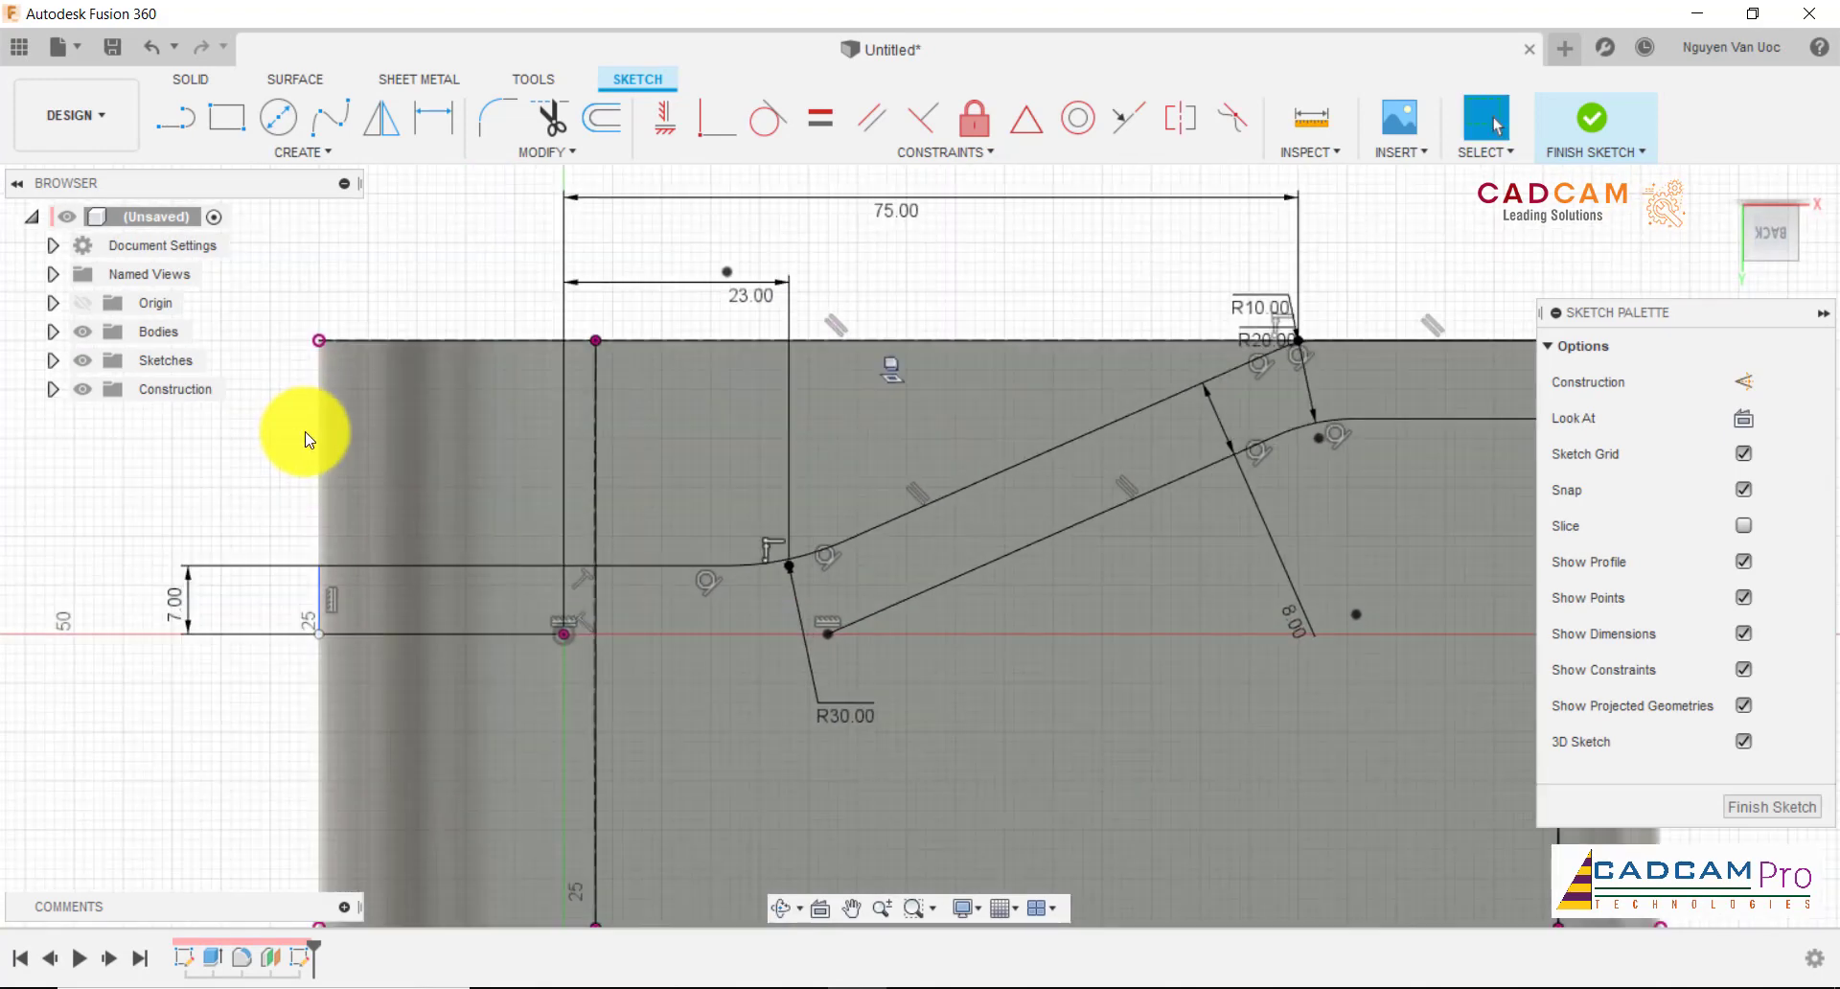
left_click(666, 117)
left_click(319, 607)
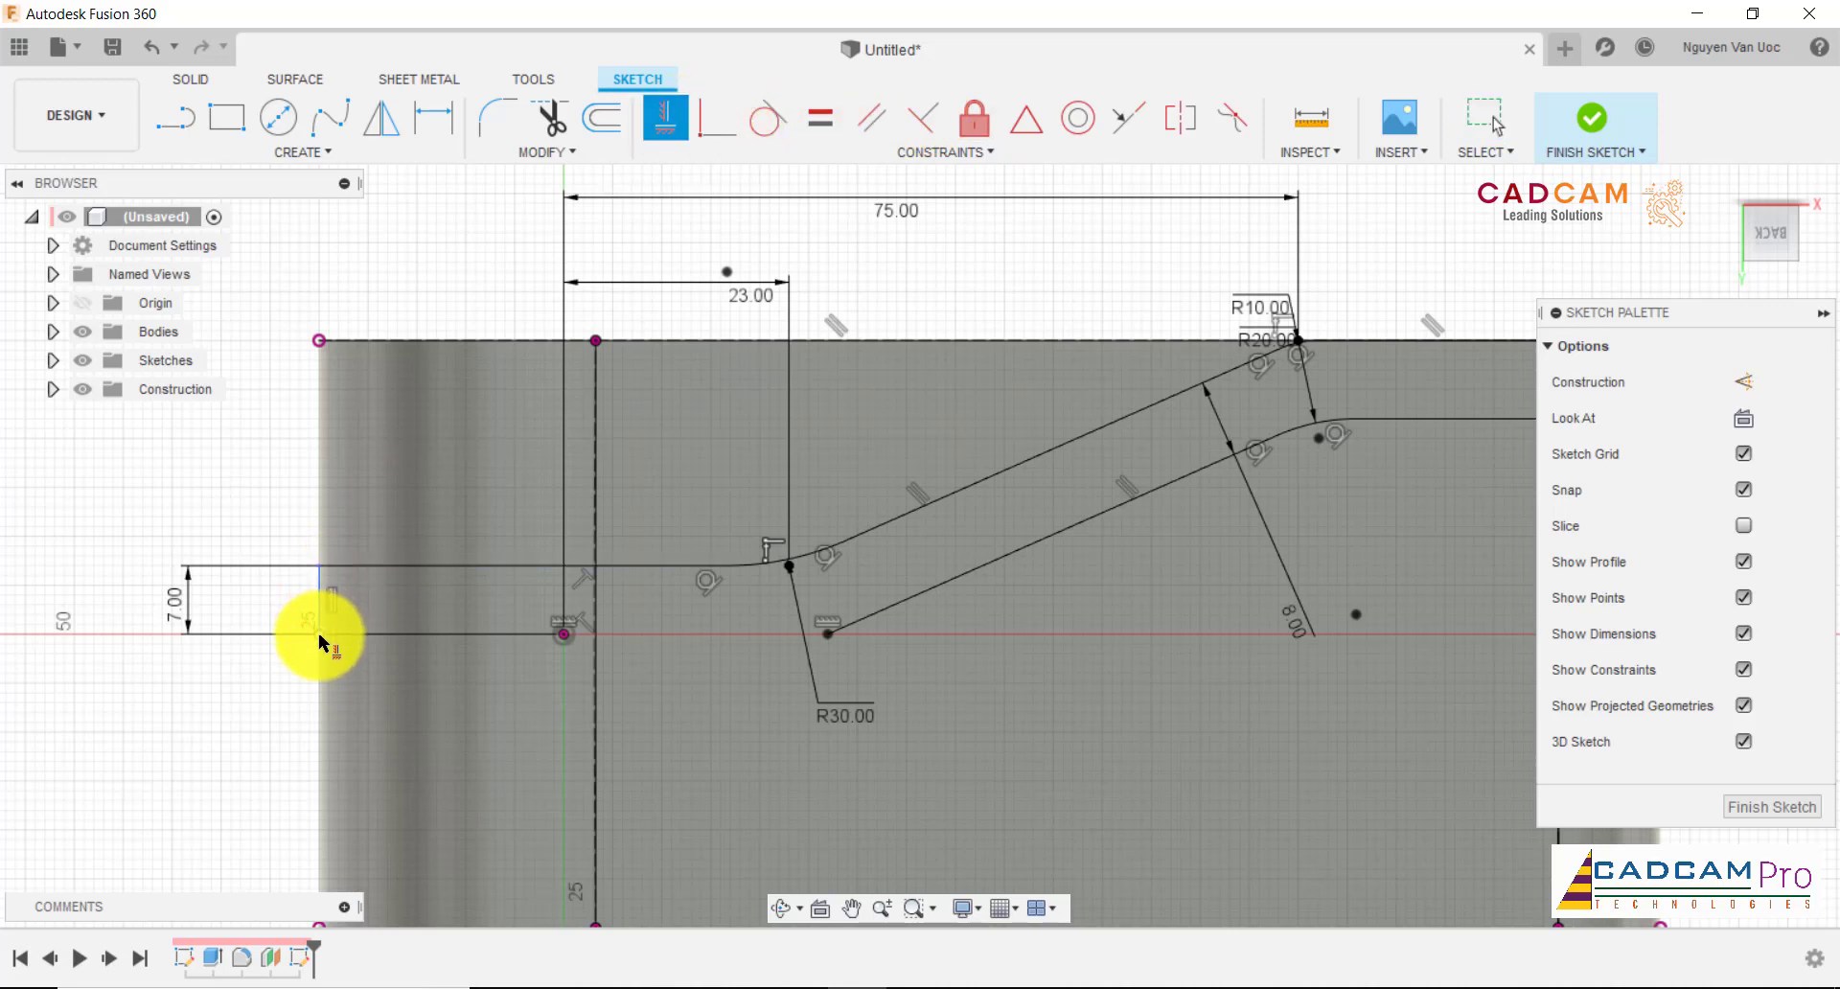
left_click(320, 345)
scroll(453, 264, "down", 2)
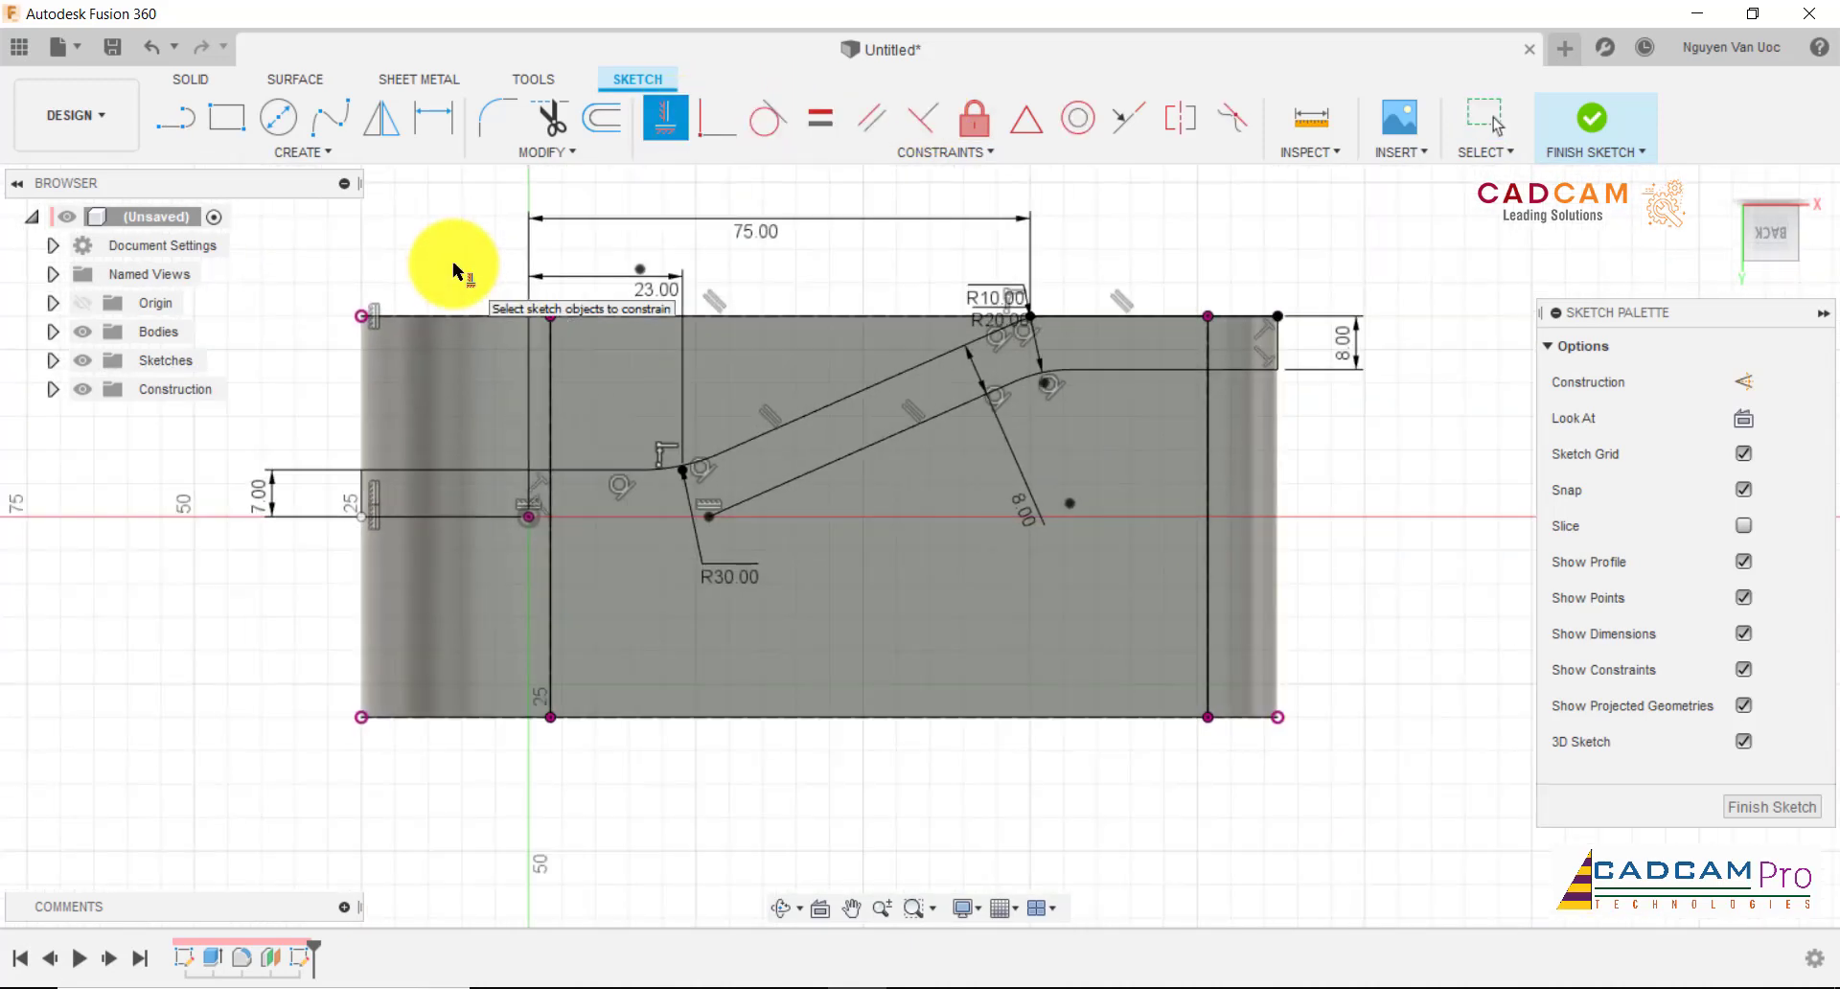
key("Escape")
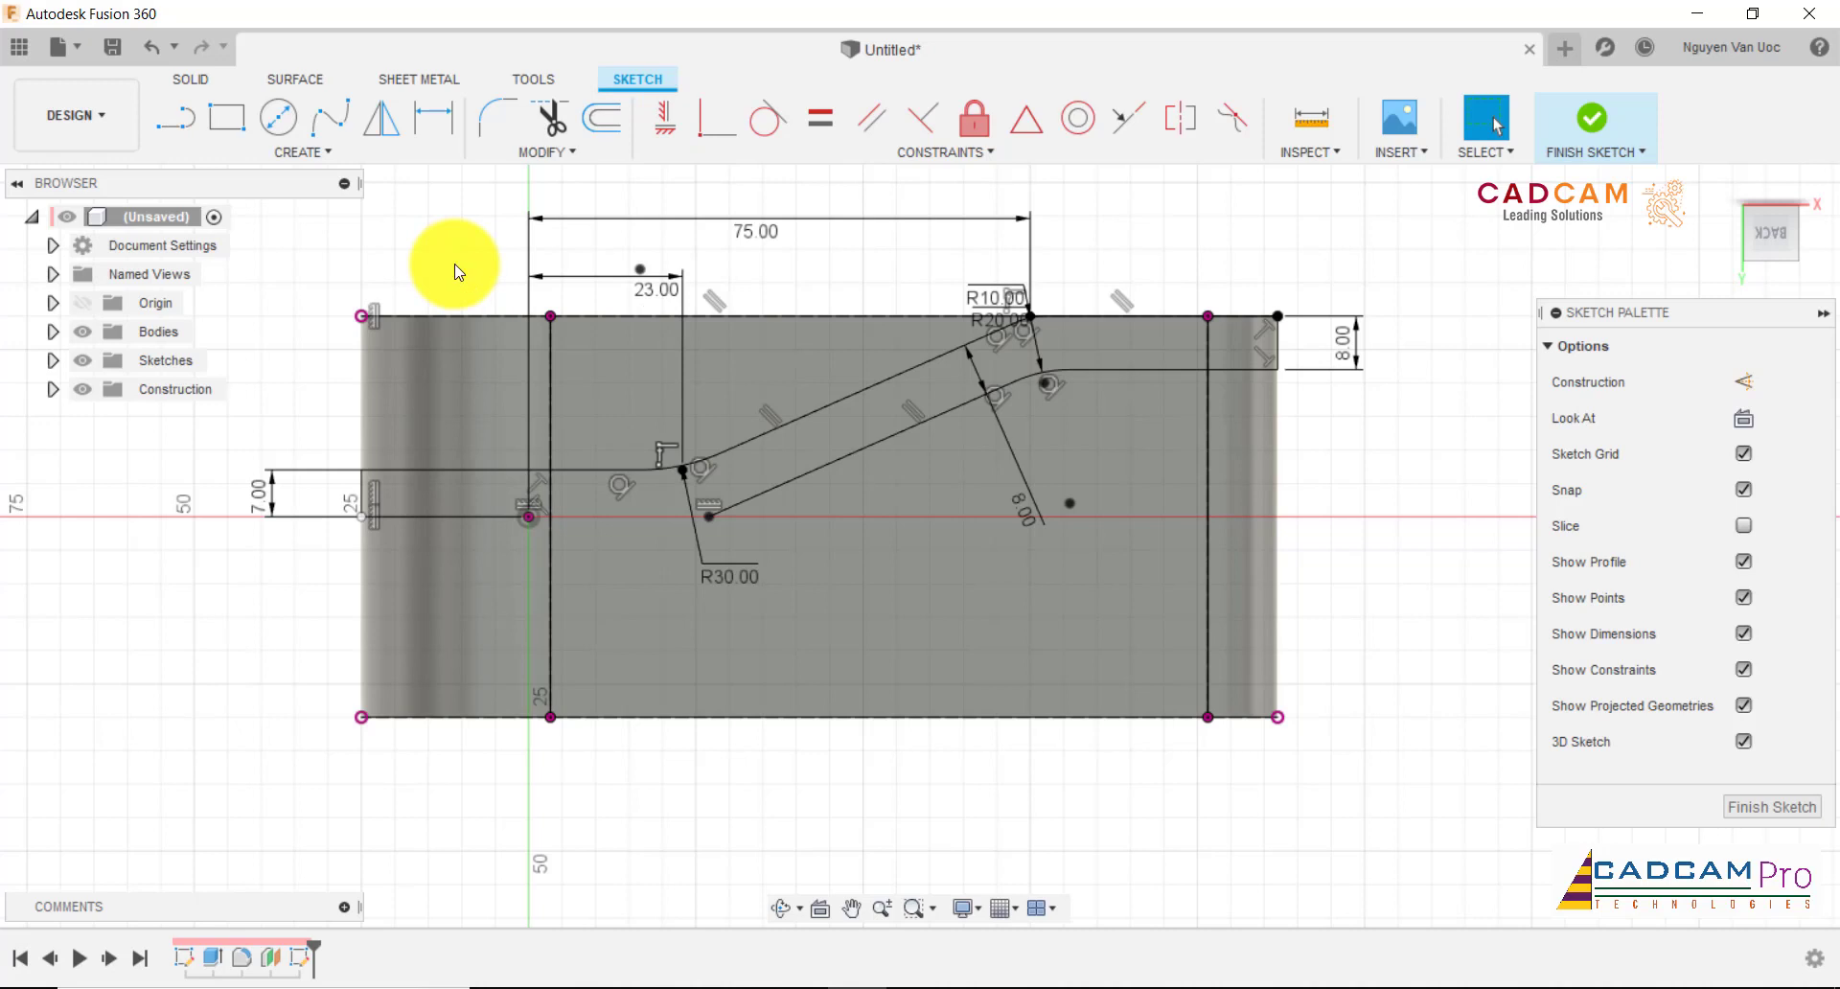
scroll(455, 273, "up", 2)
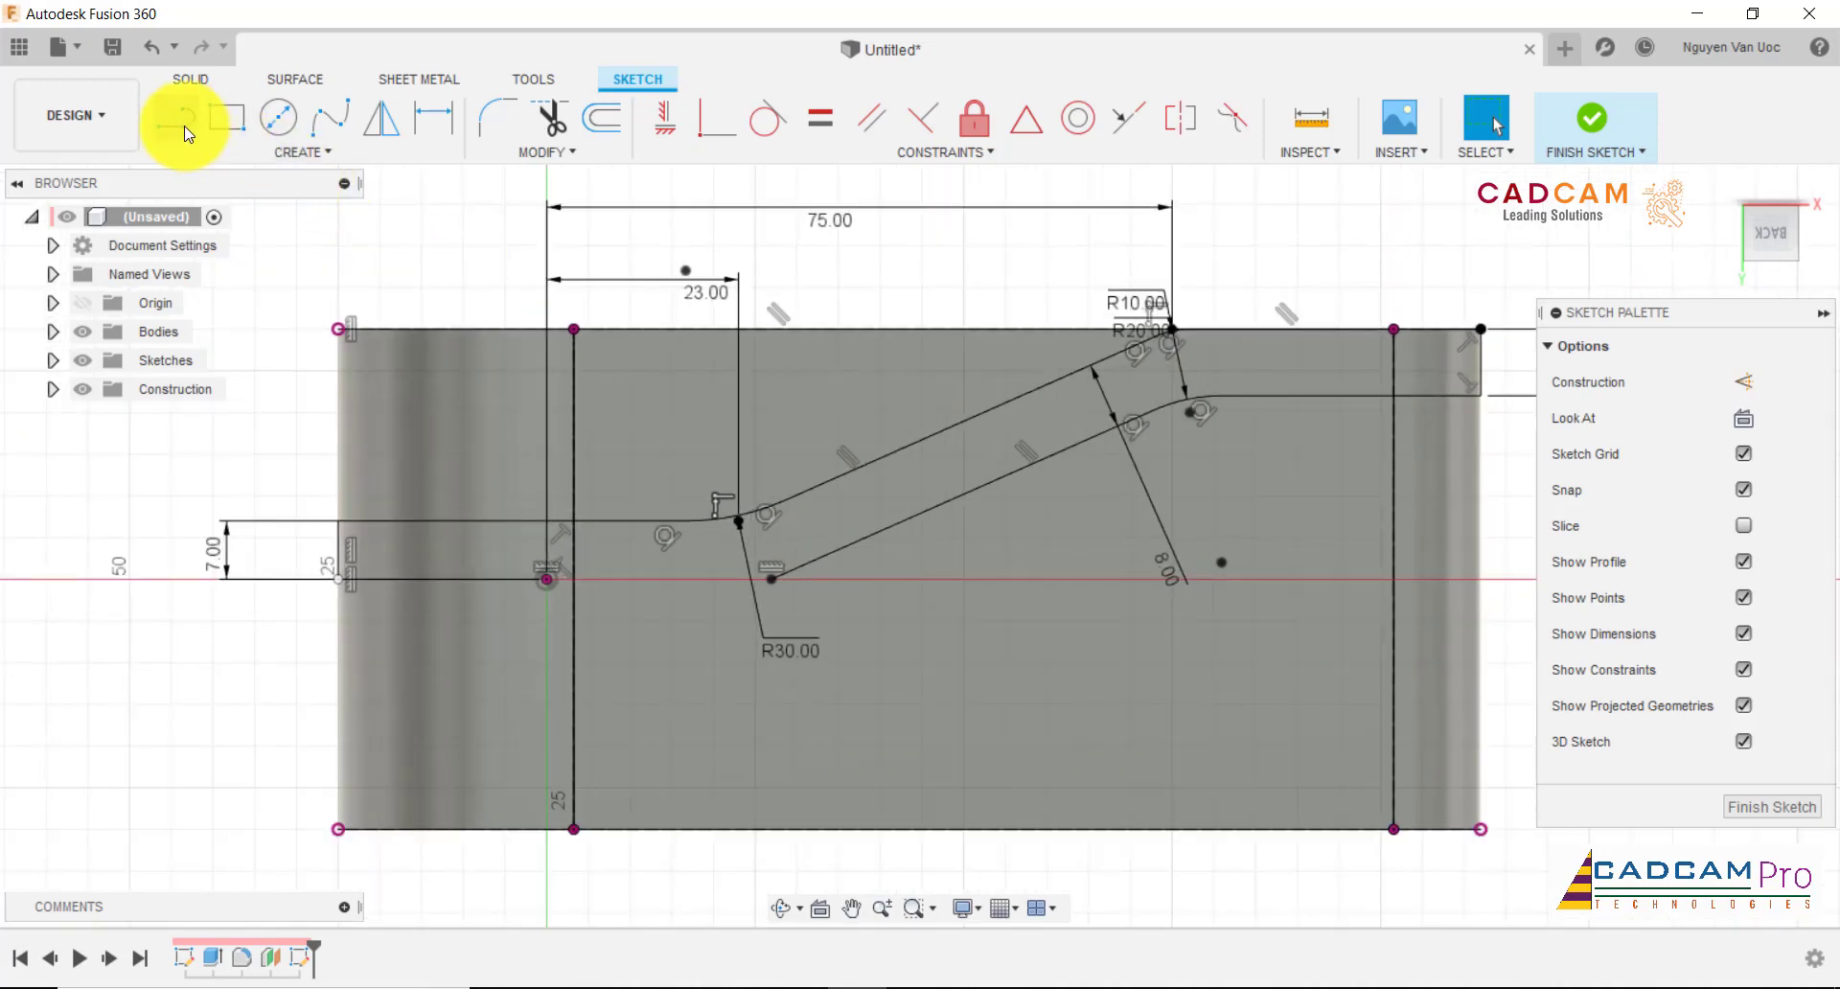
- Draw a horizontal line from the sketch origin to the R30 arc's lower end
left_click(185, 130)
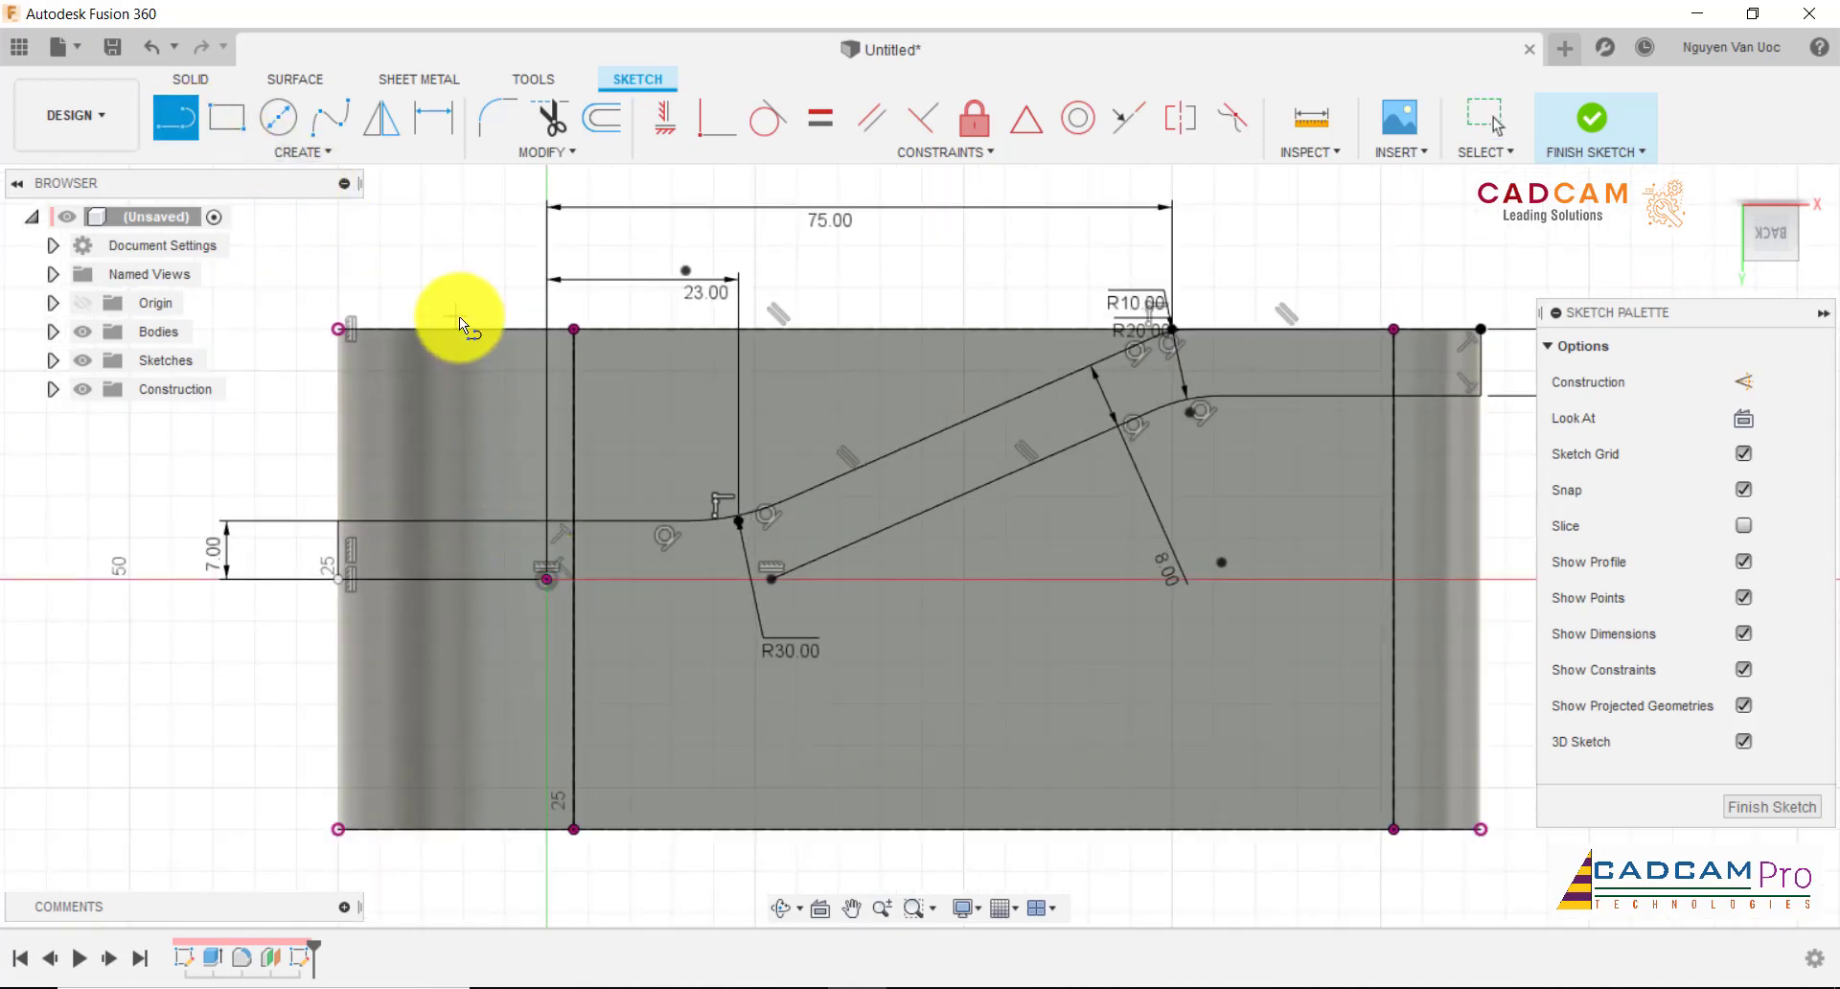
key("Escape")
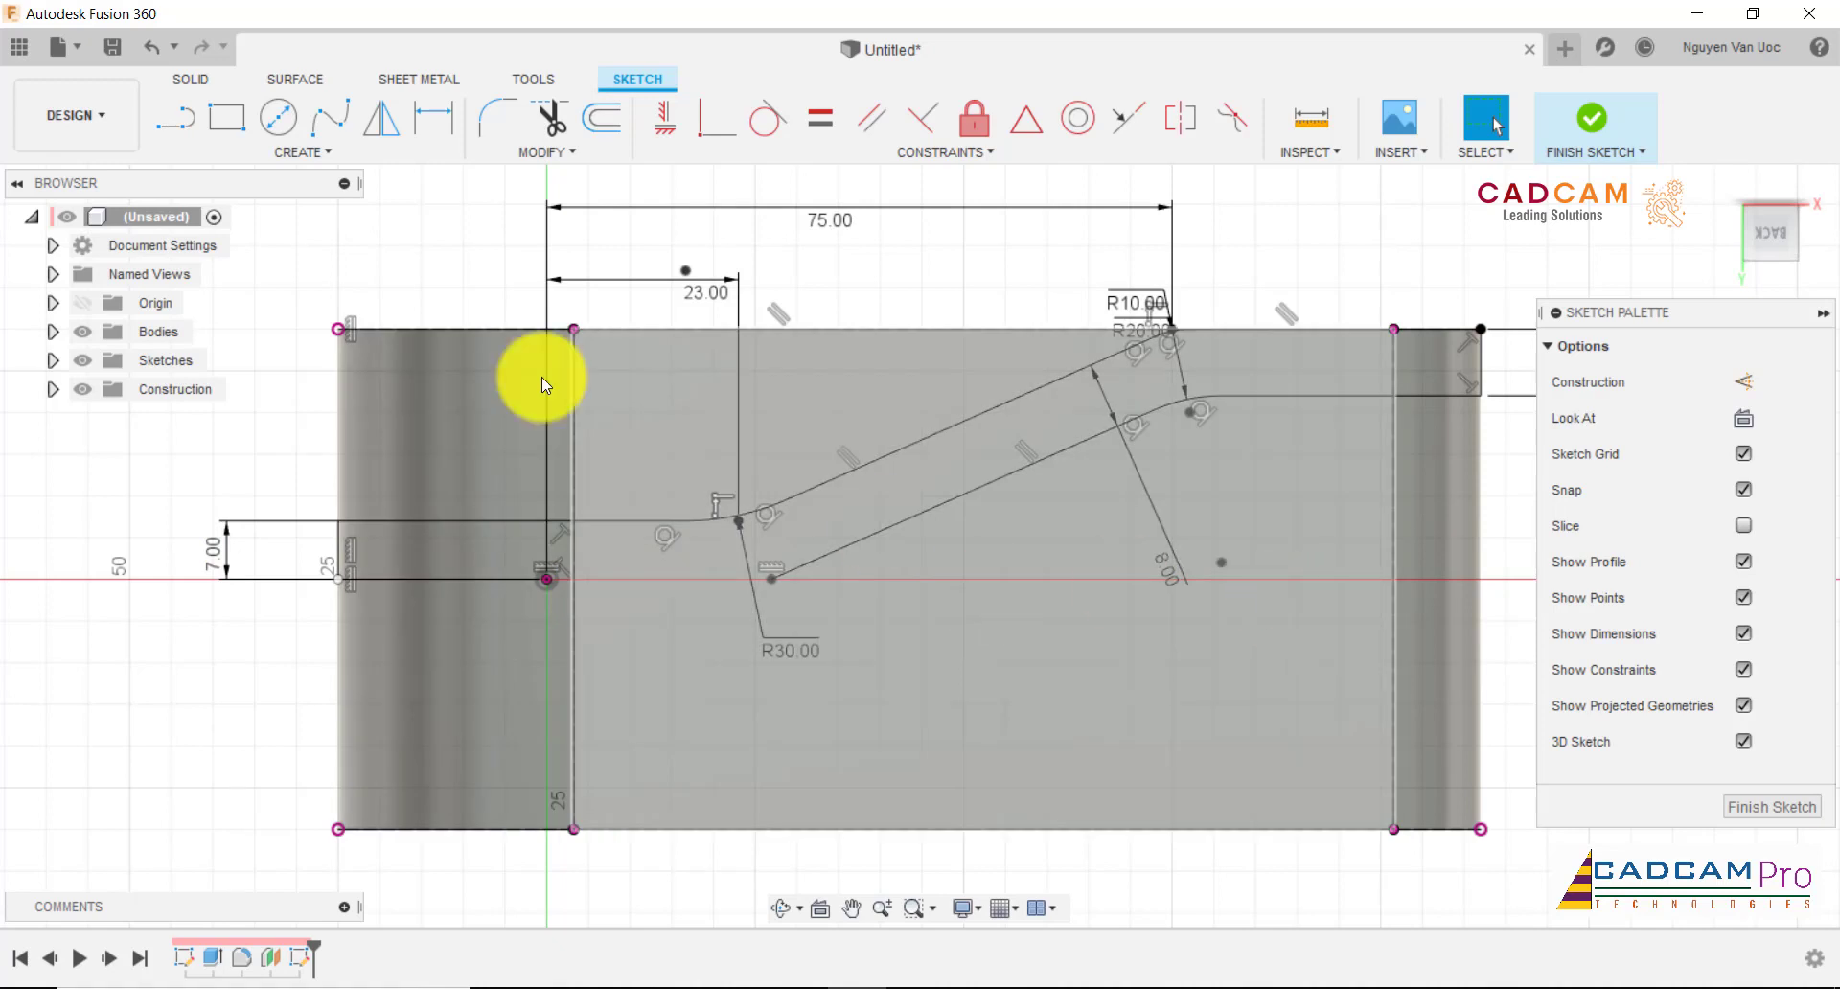
left_click(177, 116)
left_click(541, 577)
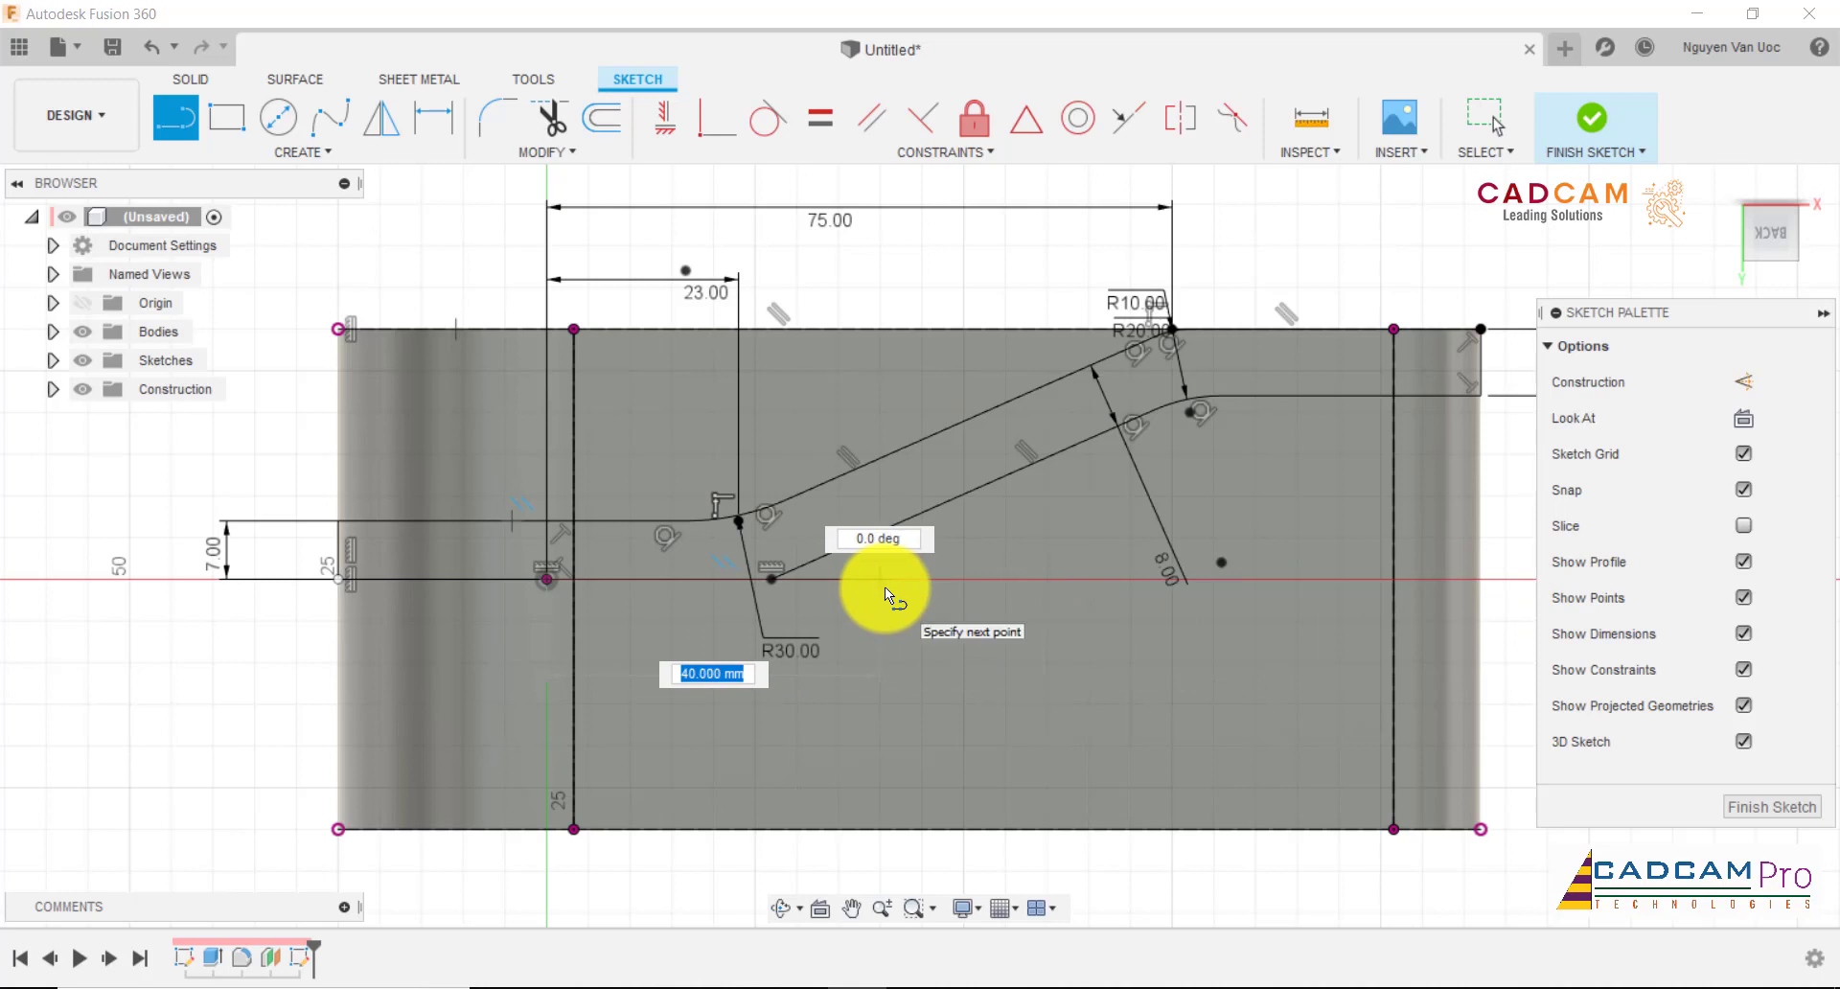
double_click(772, 579)
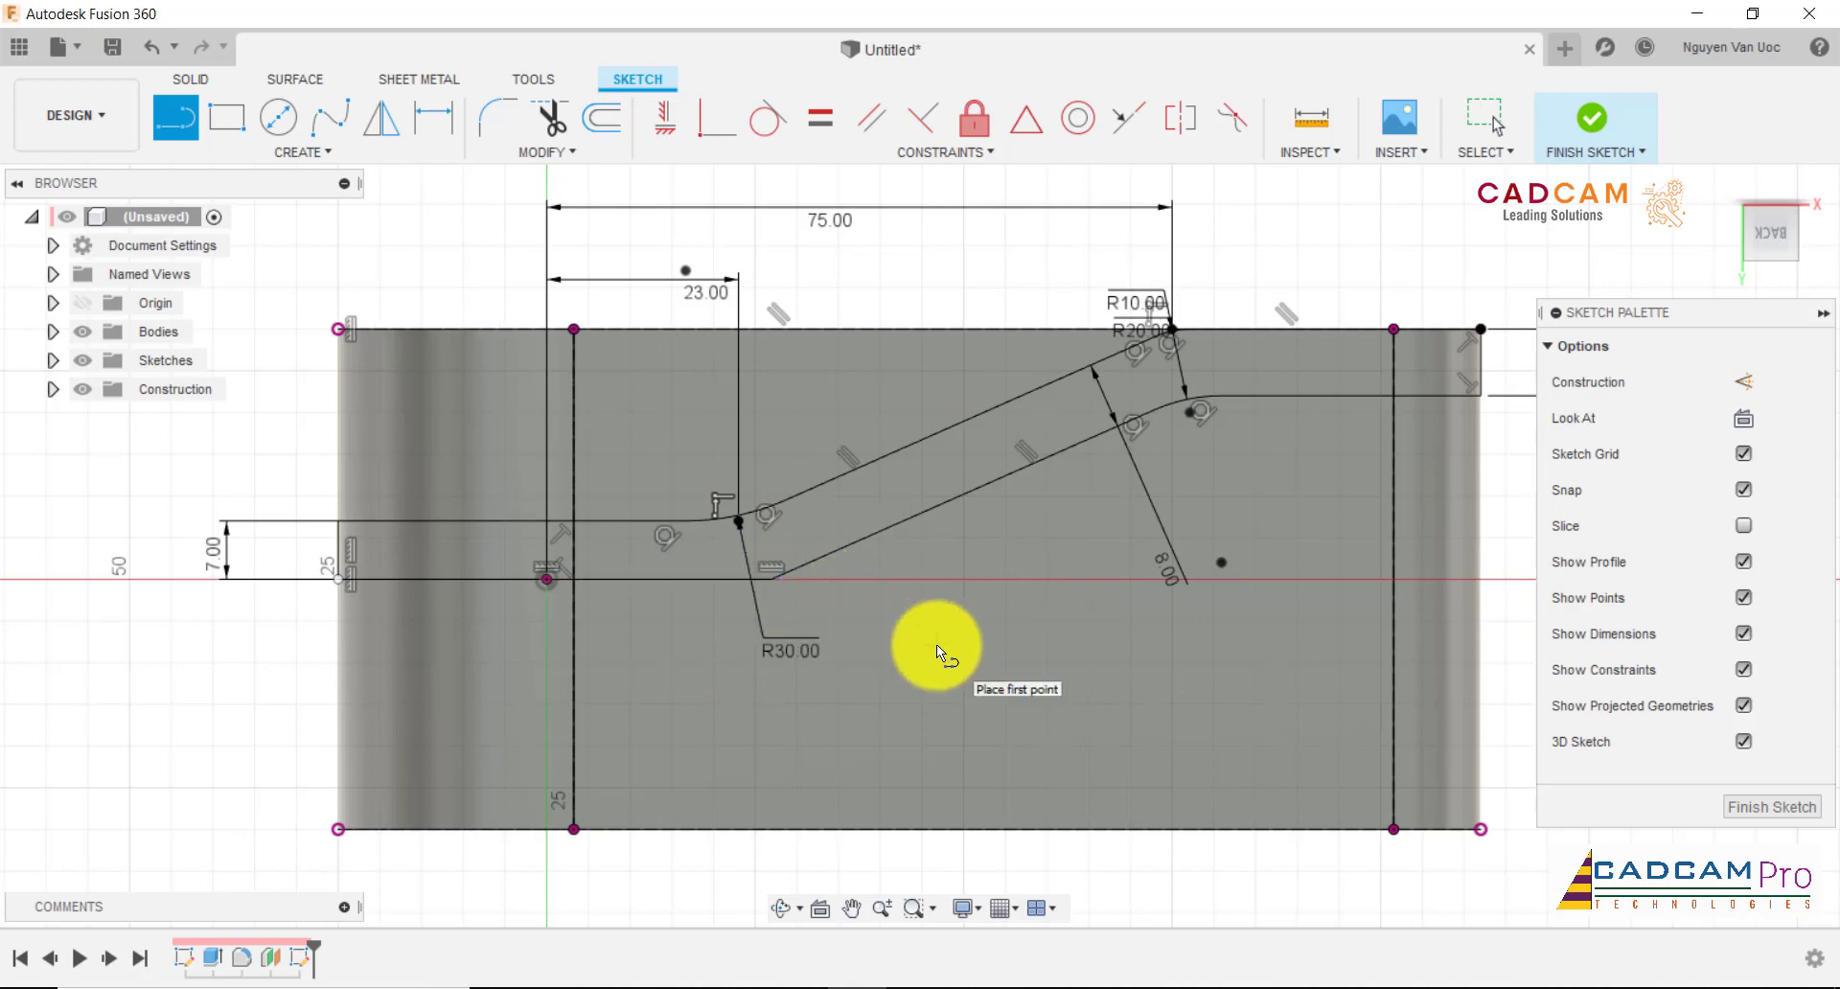
key("Escape")
- Convert the new origin line to dashed construction geometry
left_click(711, 583)
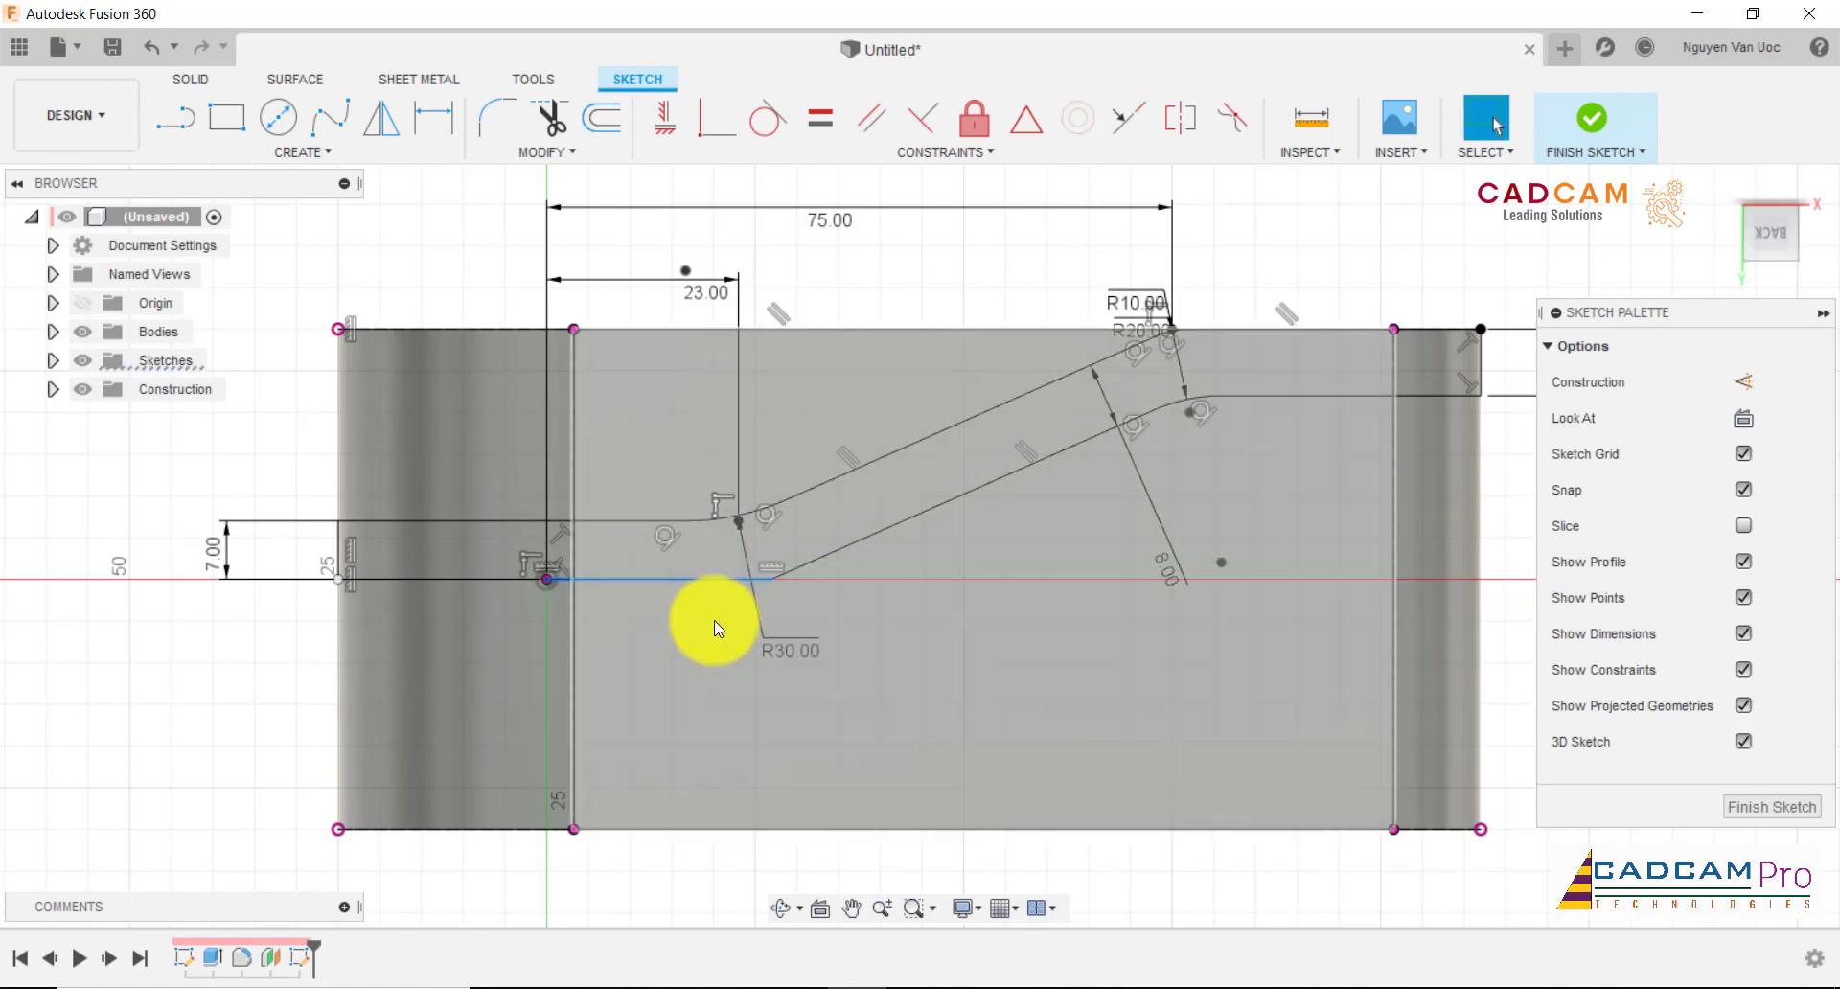
right_click(715, 620)
left_click(705, 782)
scroll(874, 330, "down", 1)
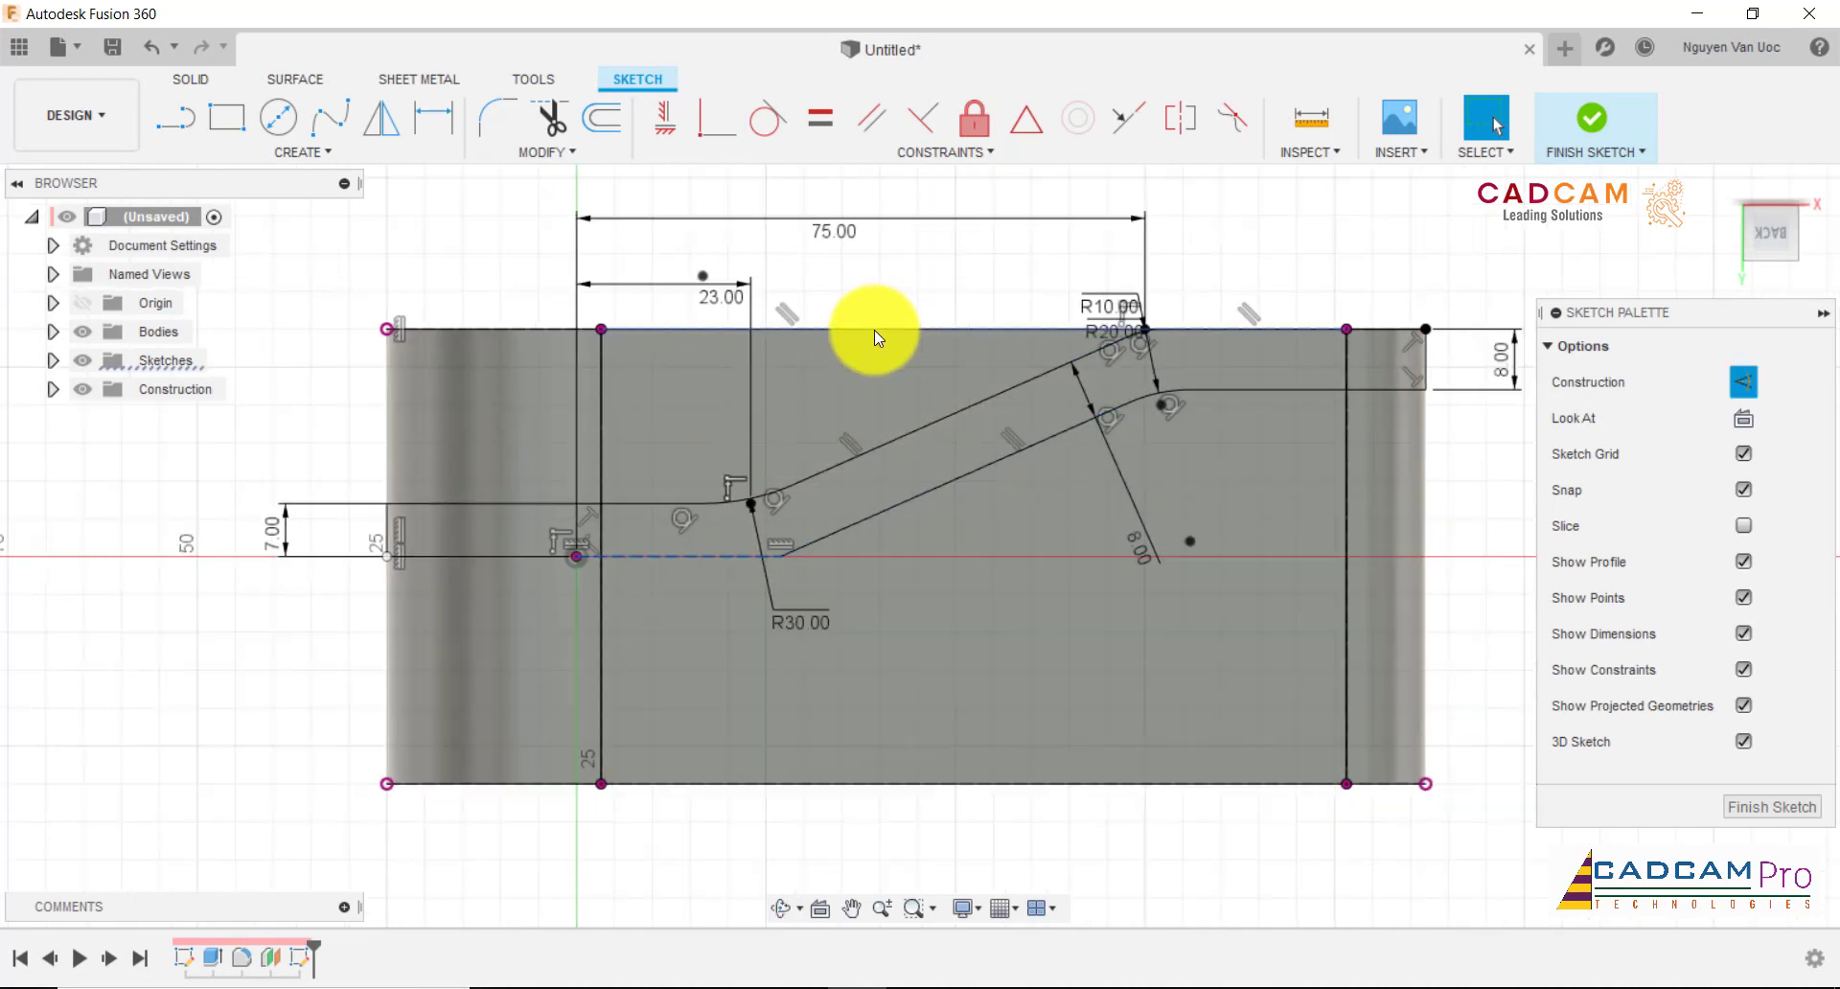
scroll(874, 329, "down", 1)
scroll(1184, 267, "down", 1)
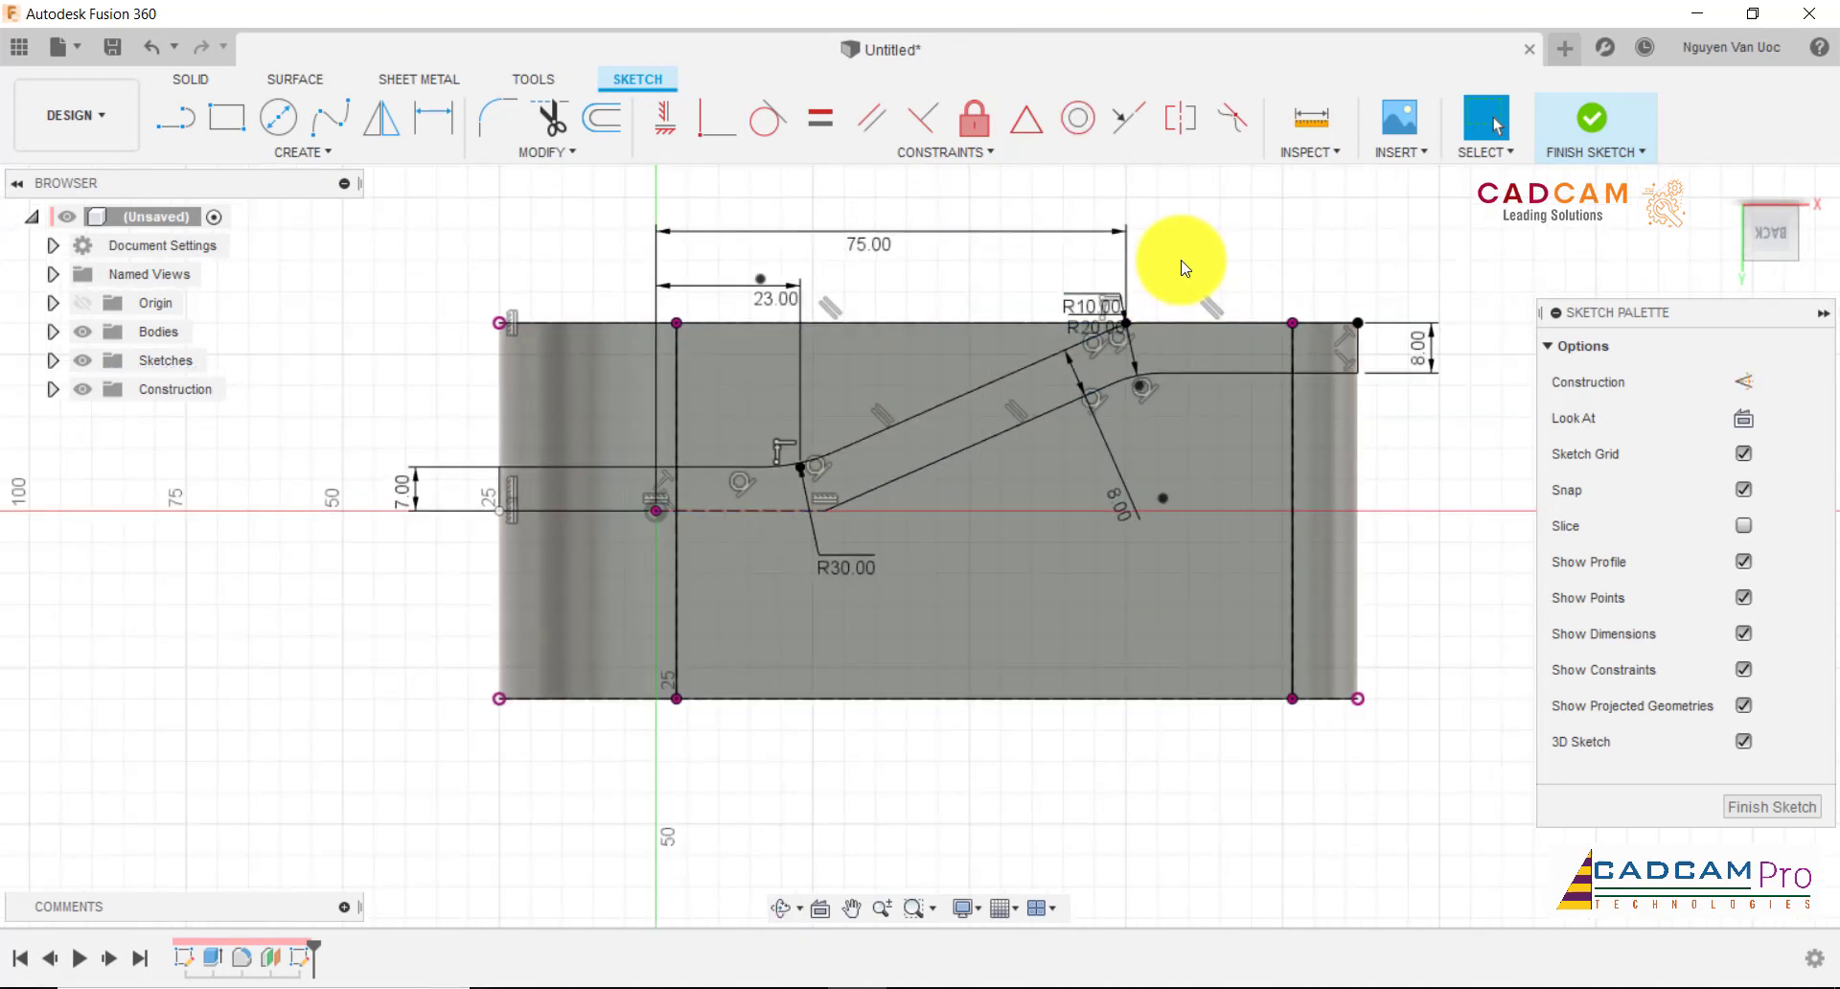
- Start a sketch mirror and select the left edge, upper angled line, small arc, R20 arc and top line
left_click(382, 116)
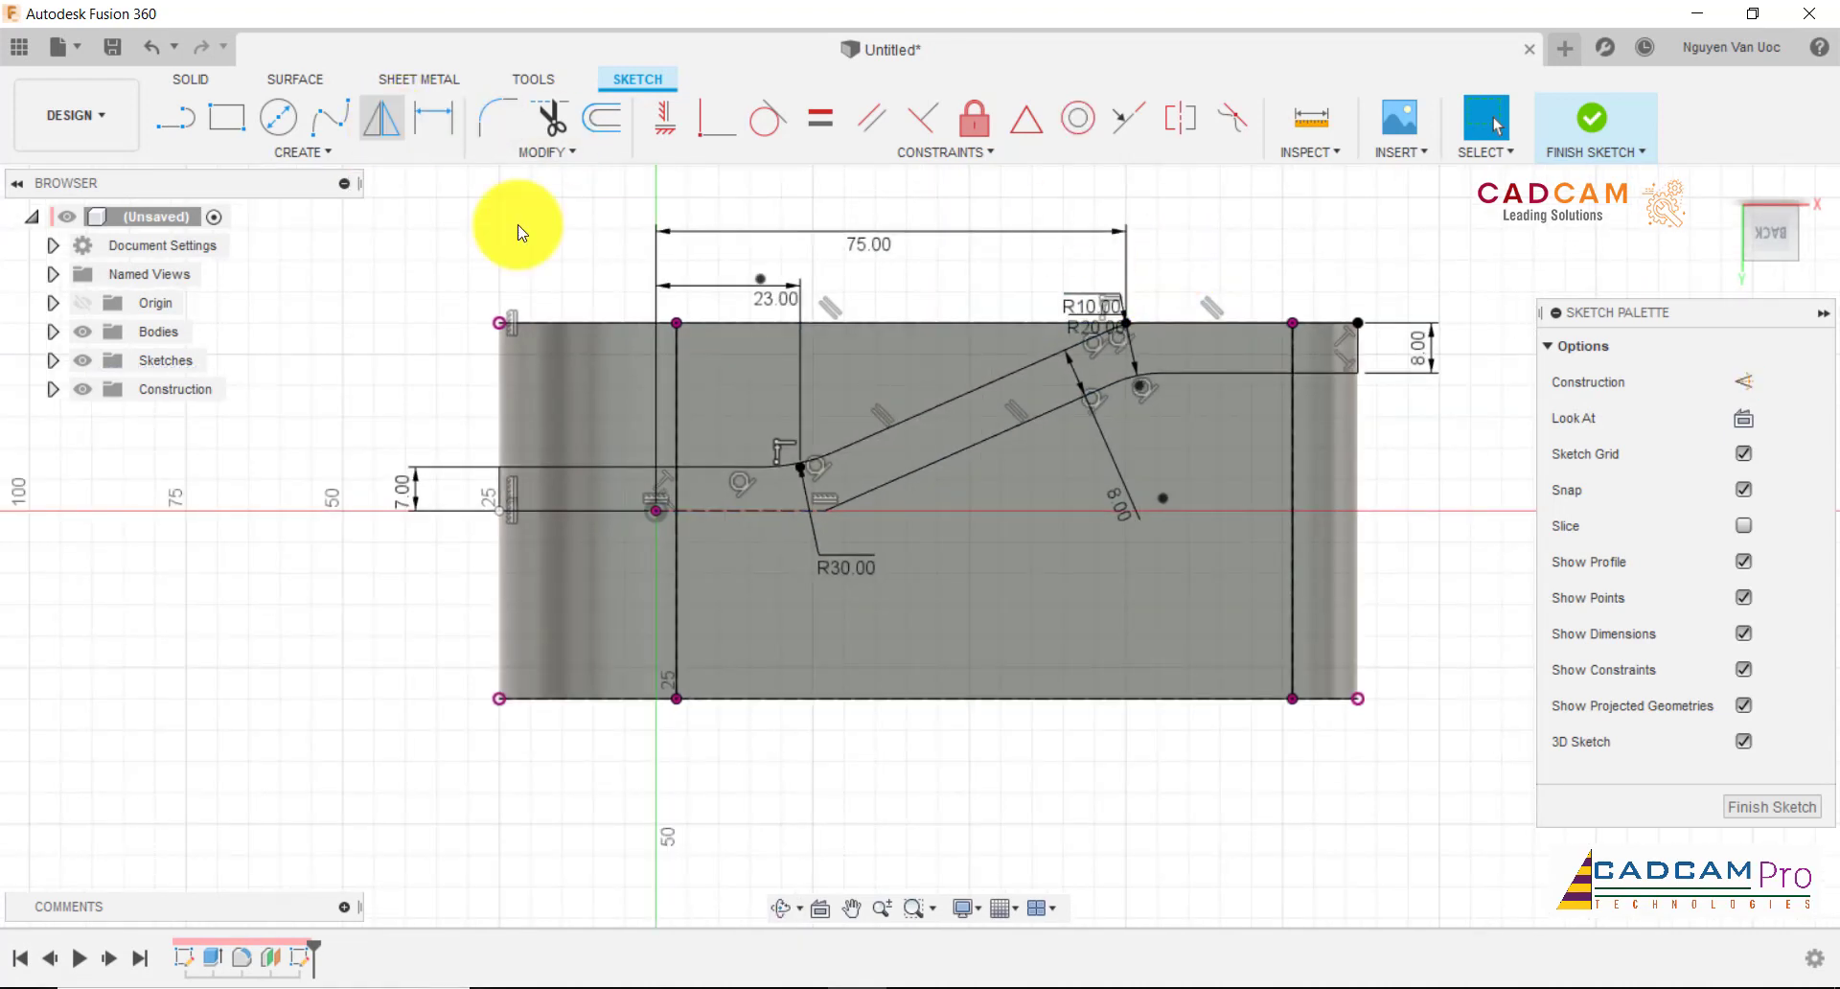
left_click(499, 482)
left_click(859, 441)
left_click(786, 466)
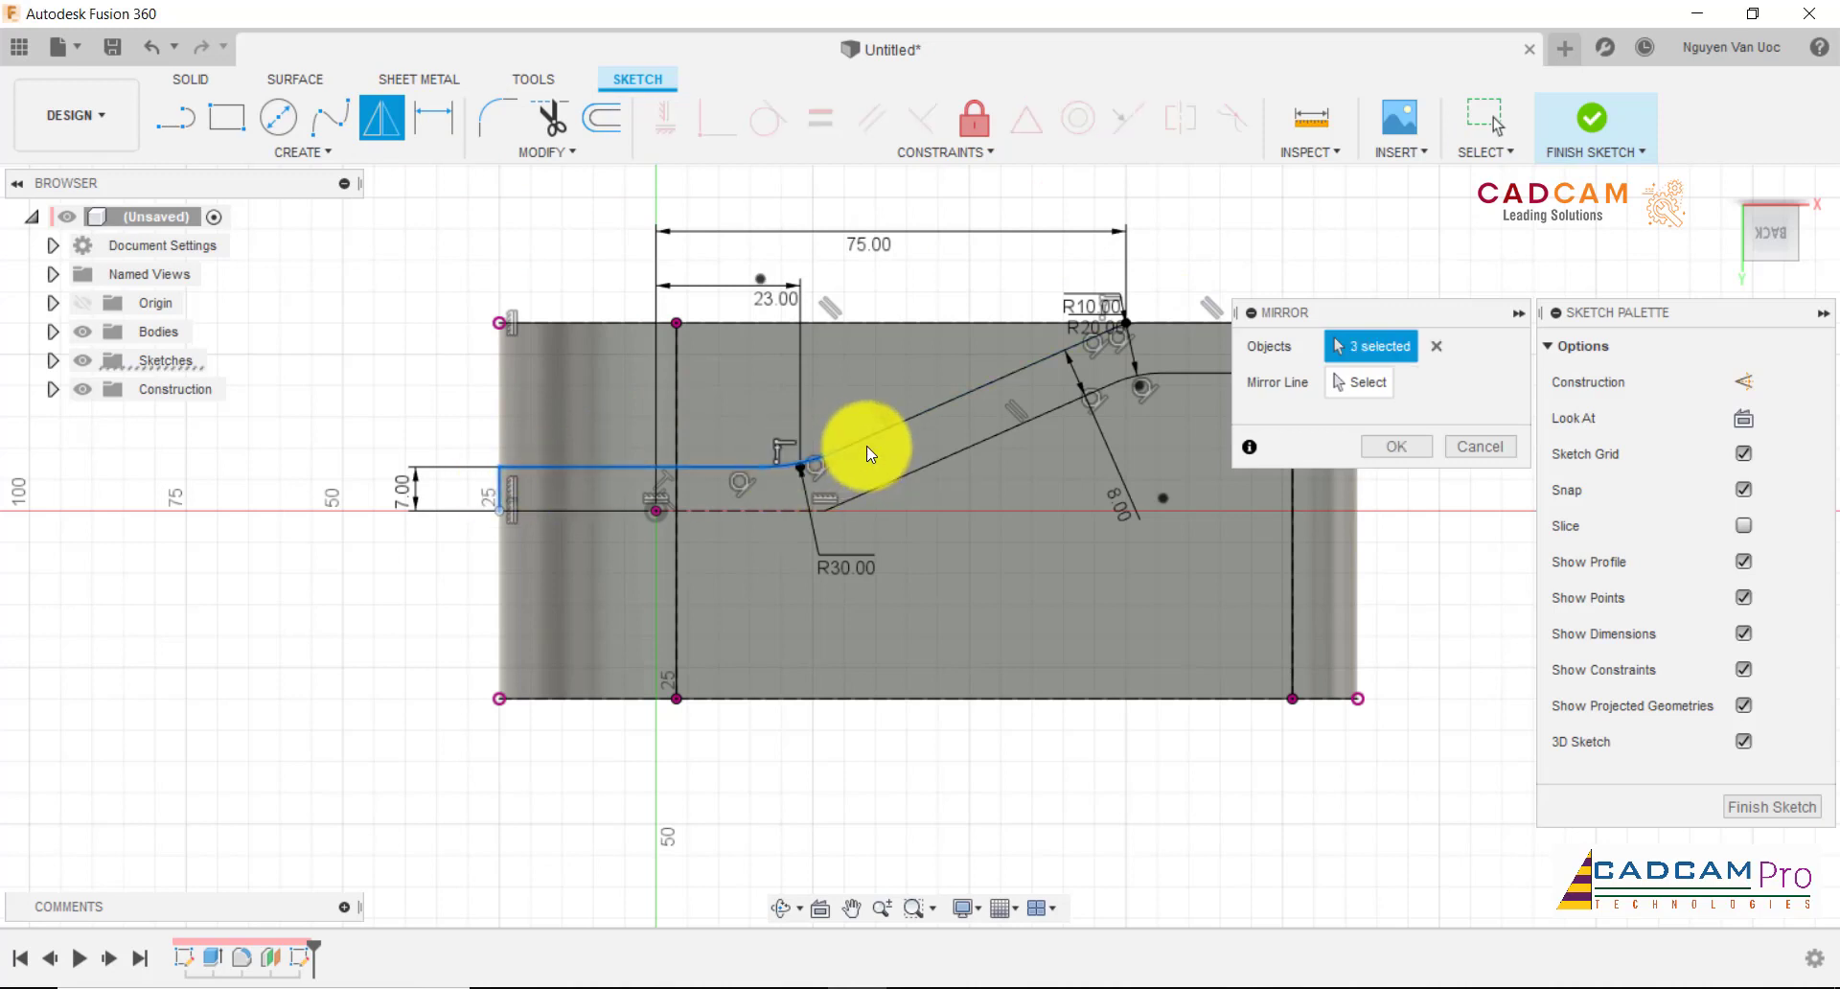
scroll(1206, 303, "up", 3)
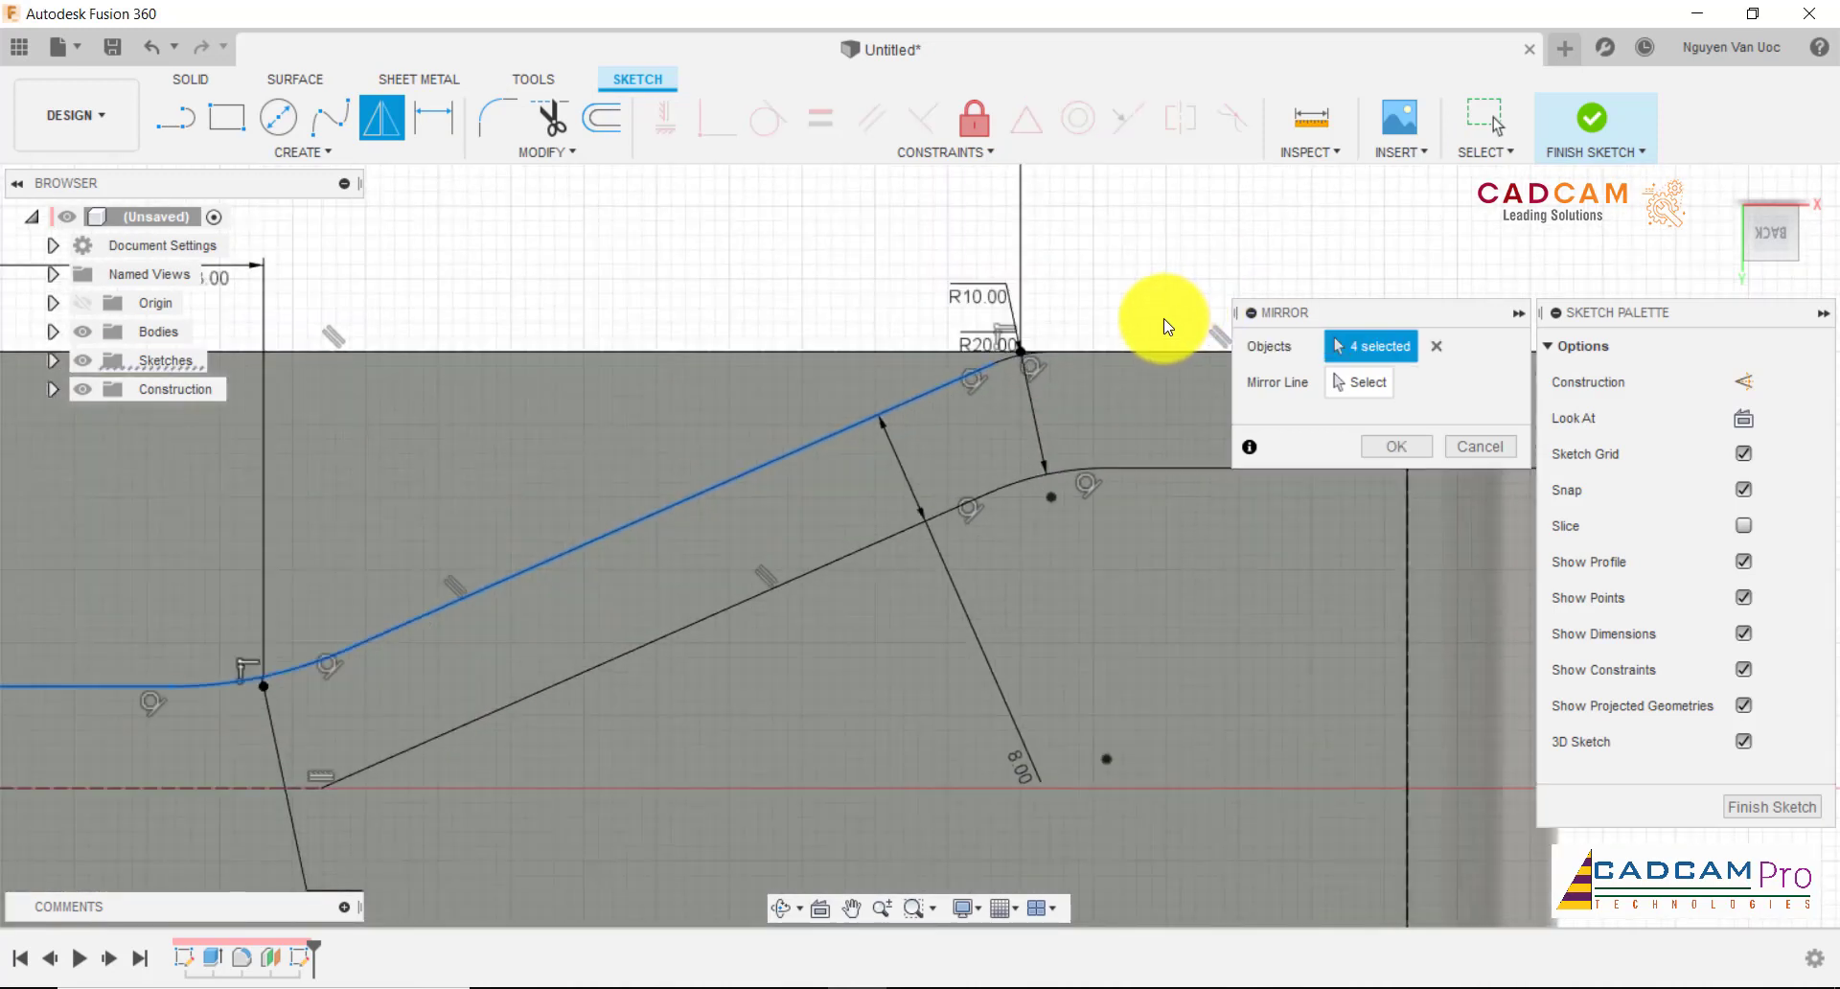
scroll(1162, 320, "up", 3)
scroll(1109, 341, "up", 2)
left_click(810, 410)
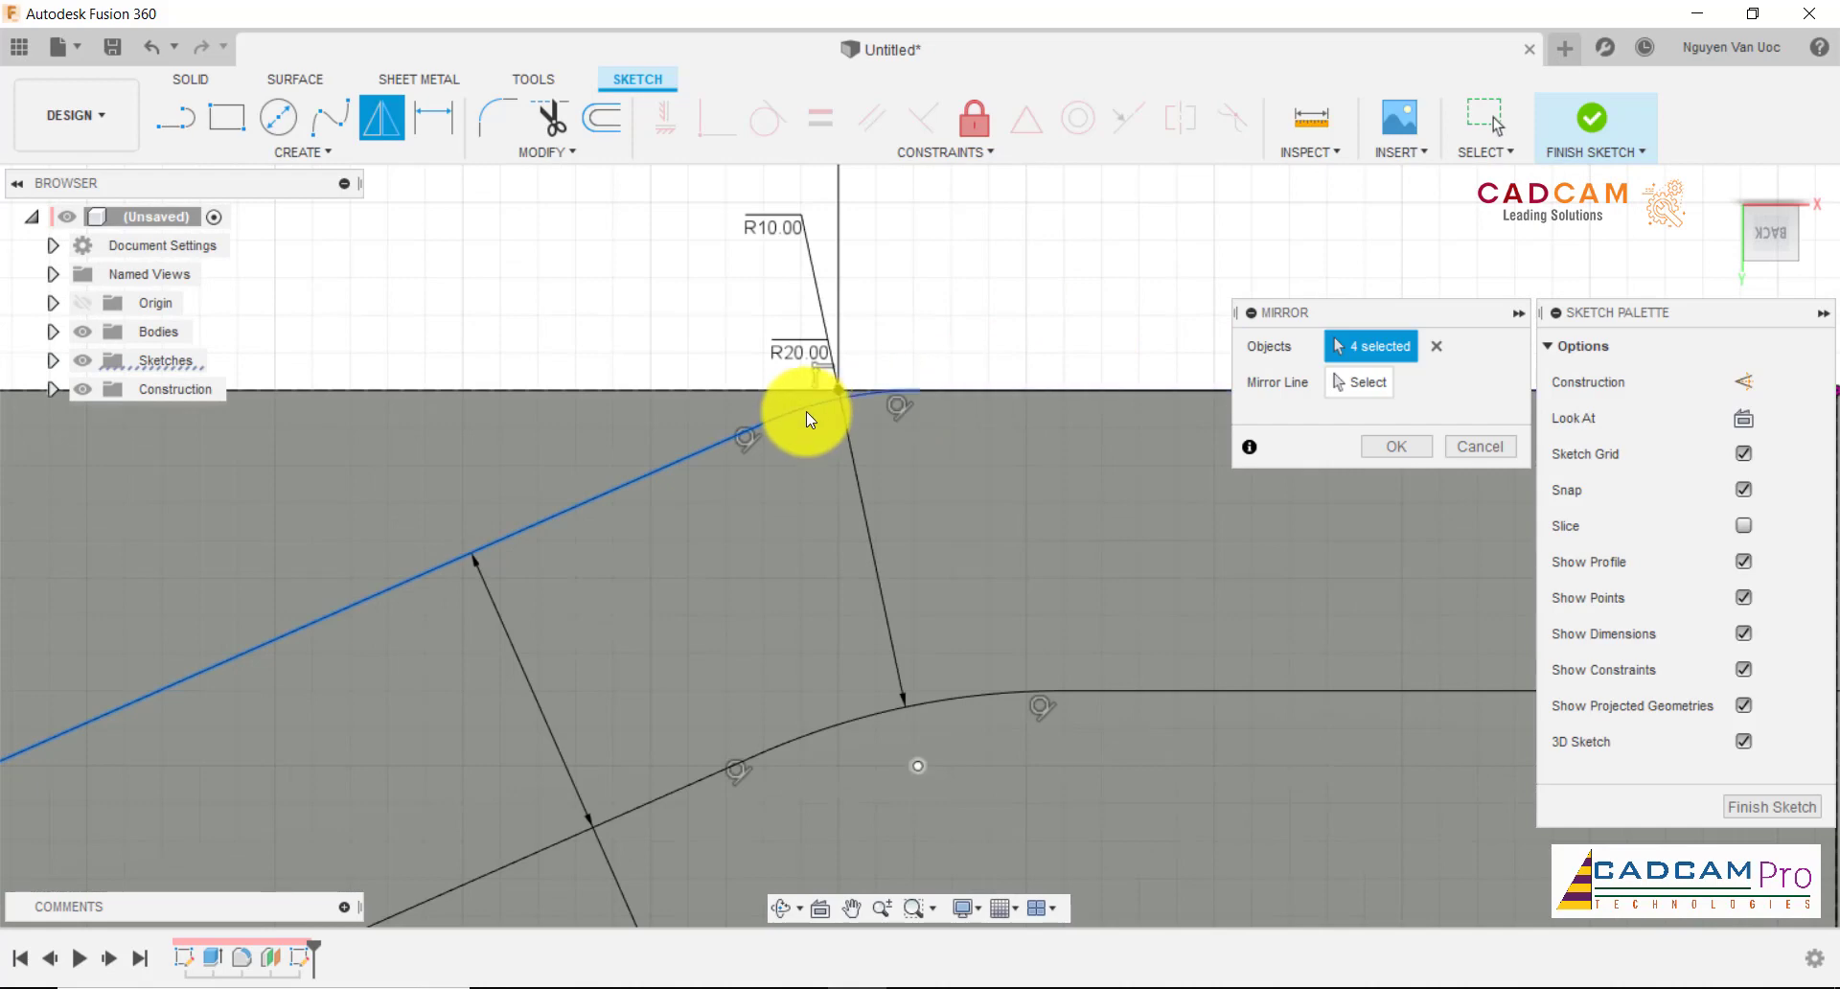
left_click(1001, 392)
- Add the lower horizontal line, lower arc and diagonal, then mirror everything across the dashed centreline
scroll(959, 379, "down", 2)
scroll(836, 454, "down", 3)
scroll(1066, 504, "down", 2)
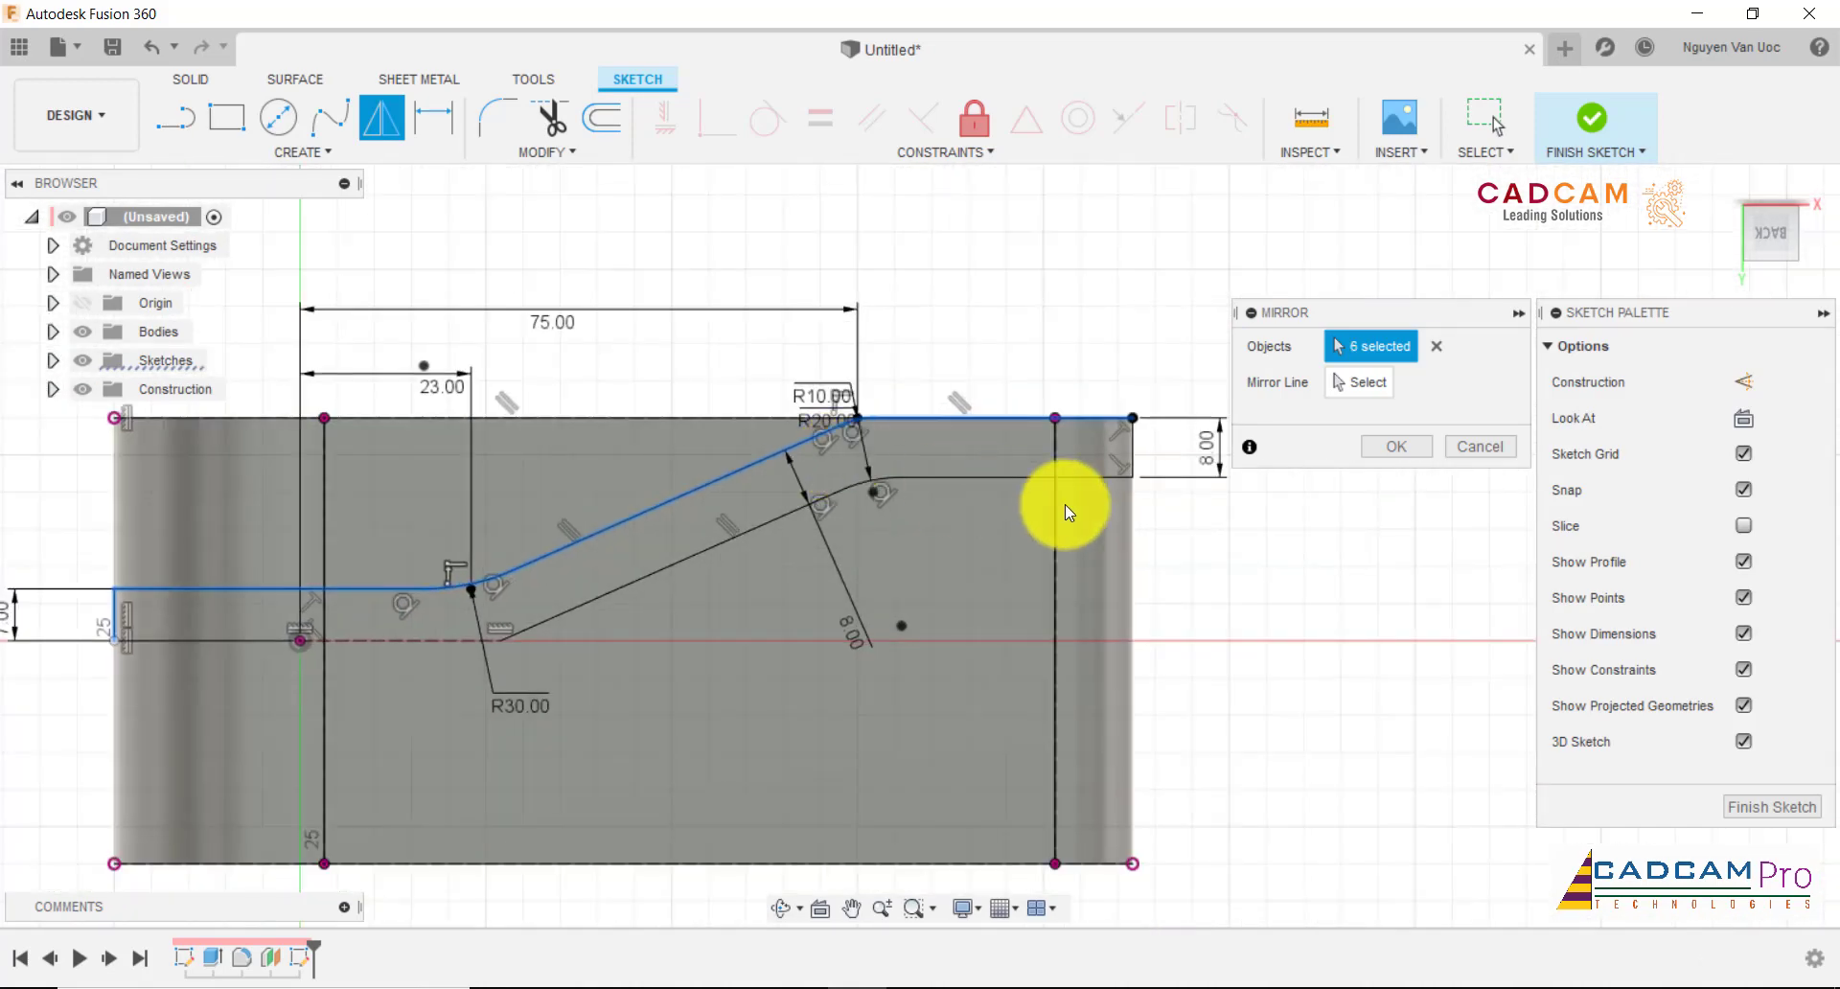
scroll(1163, 444, "up", 1)
left_click(1116, 469)
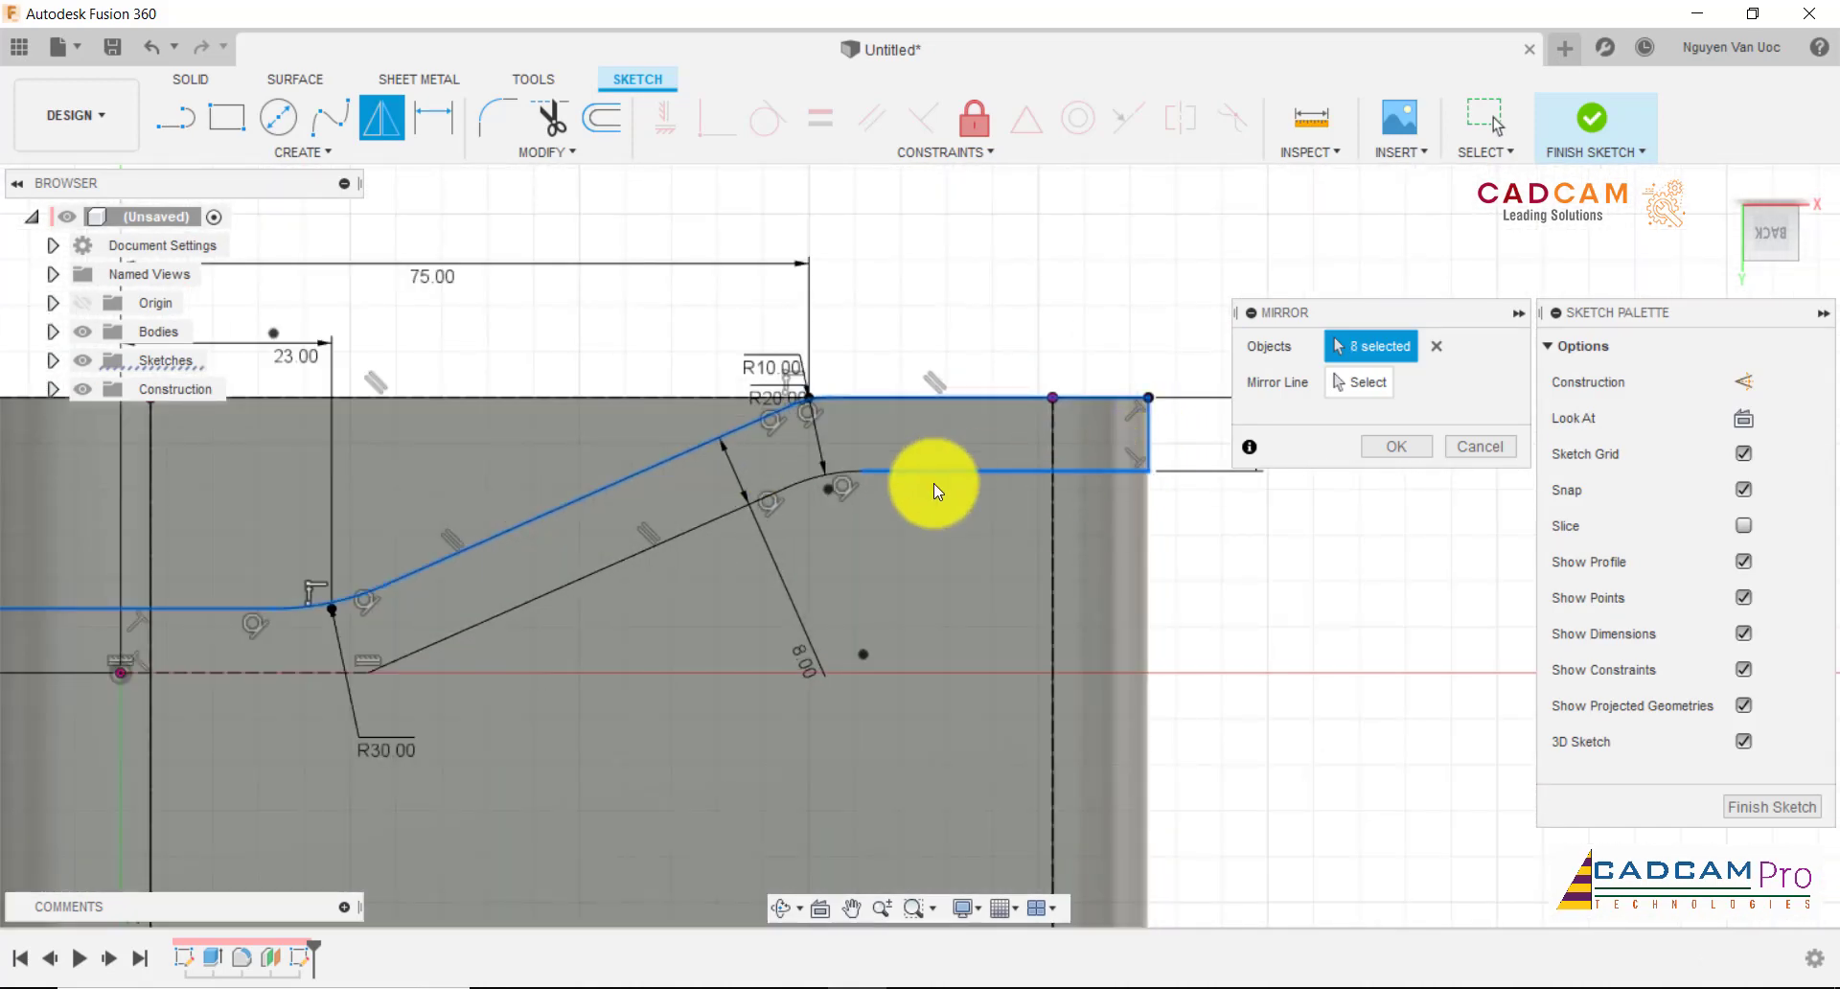
left_click(815, 480)
left_click(738, 513)
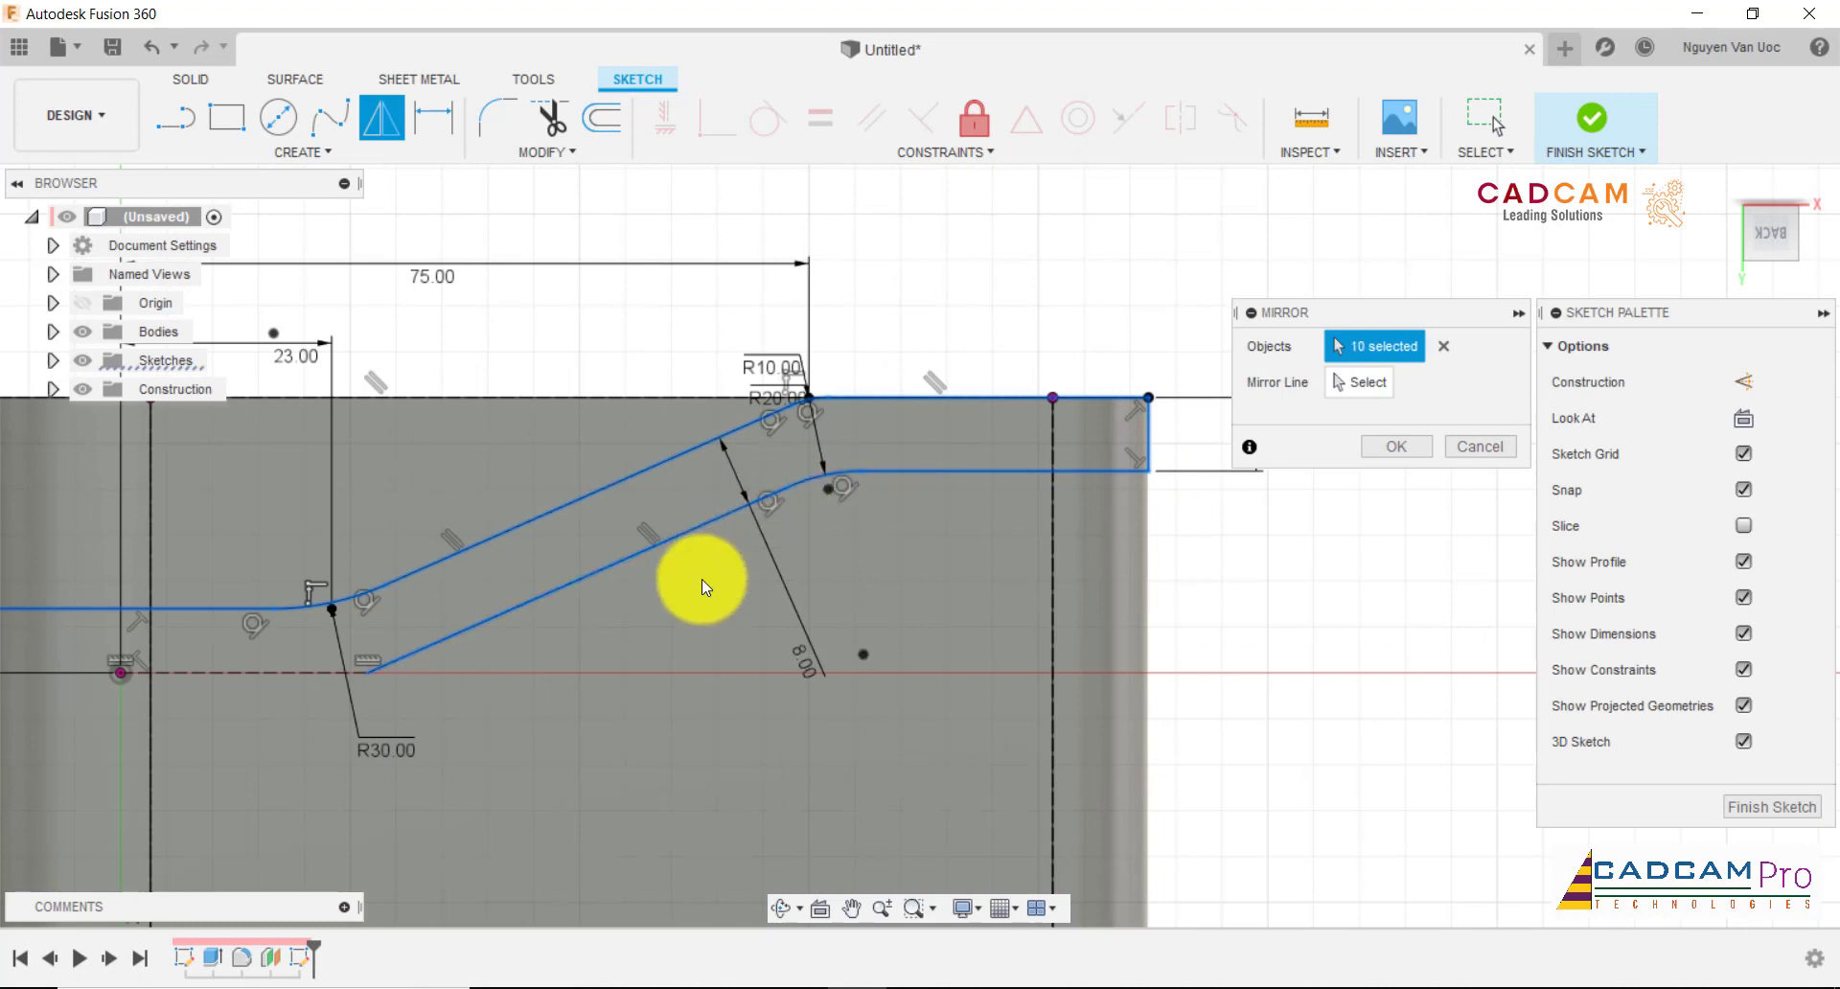
scroll(860, 567, "down", 2)
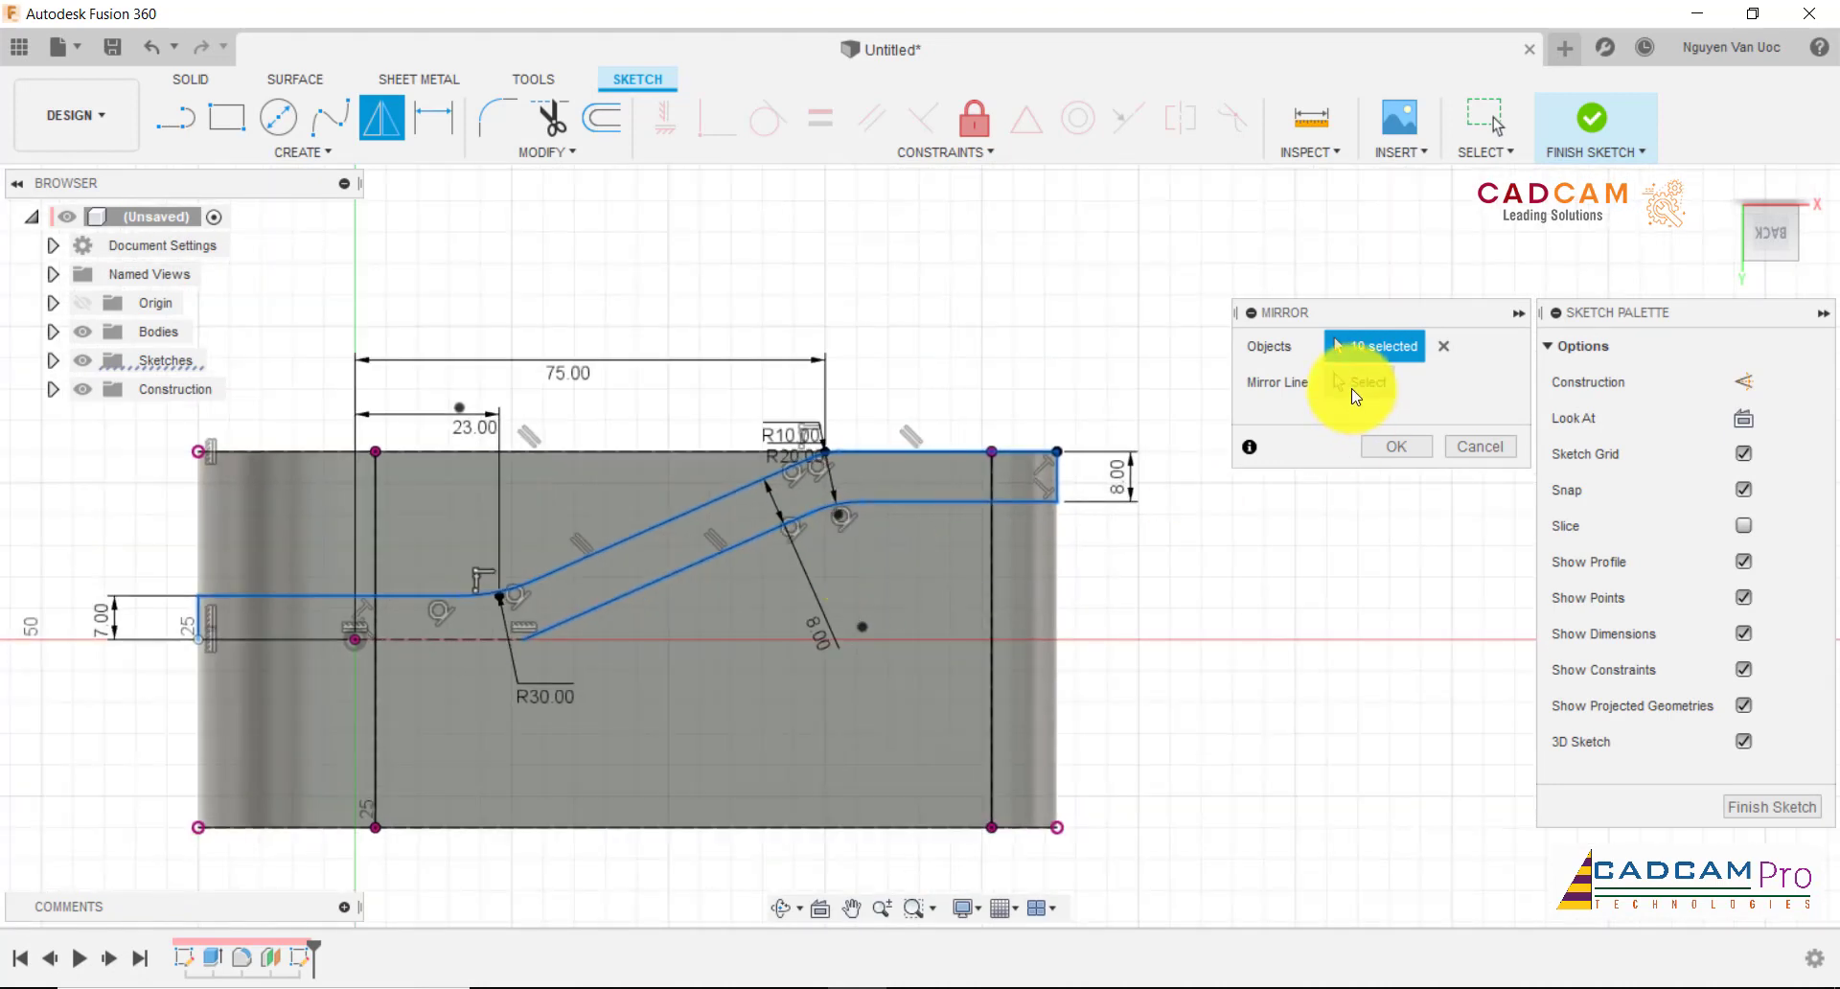
left_click(1355, 395)
left_click(464, 641)
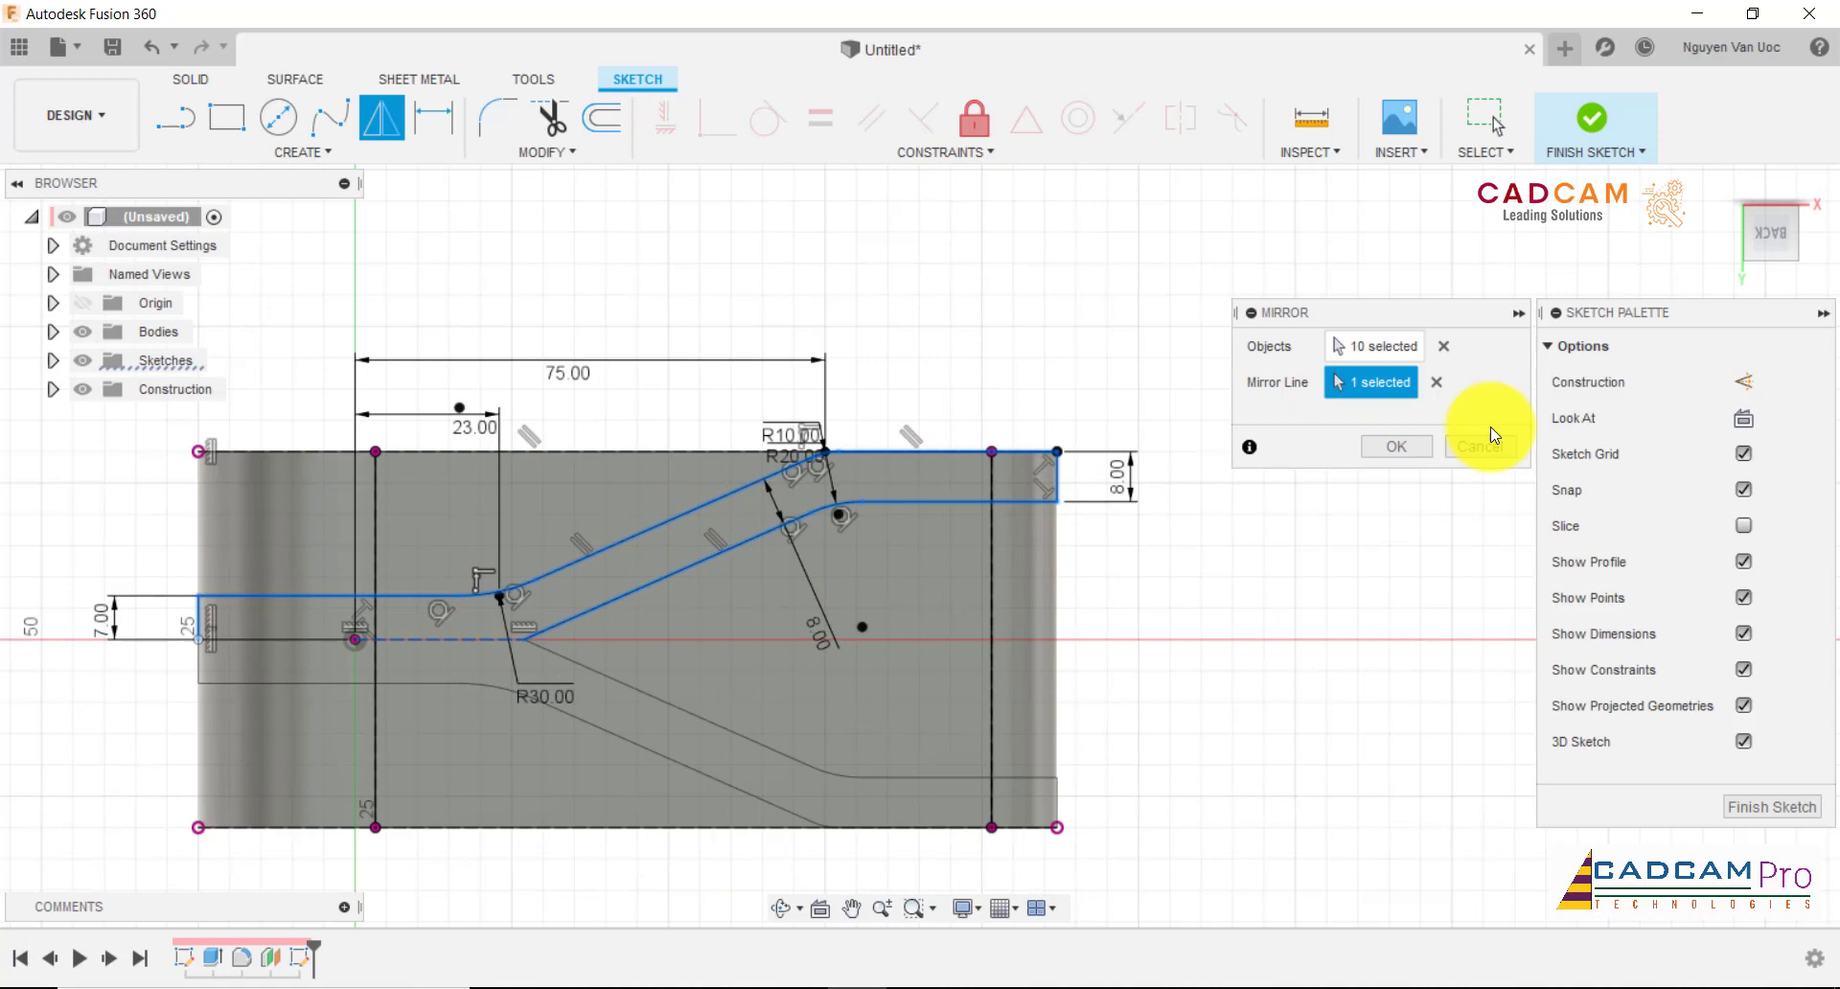
left_click(1402, 447)
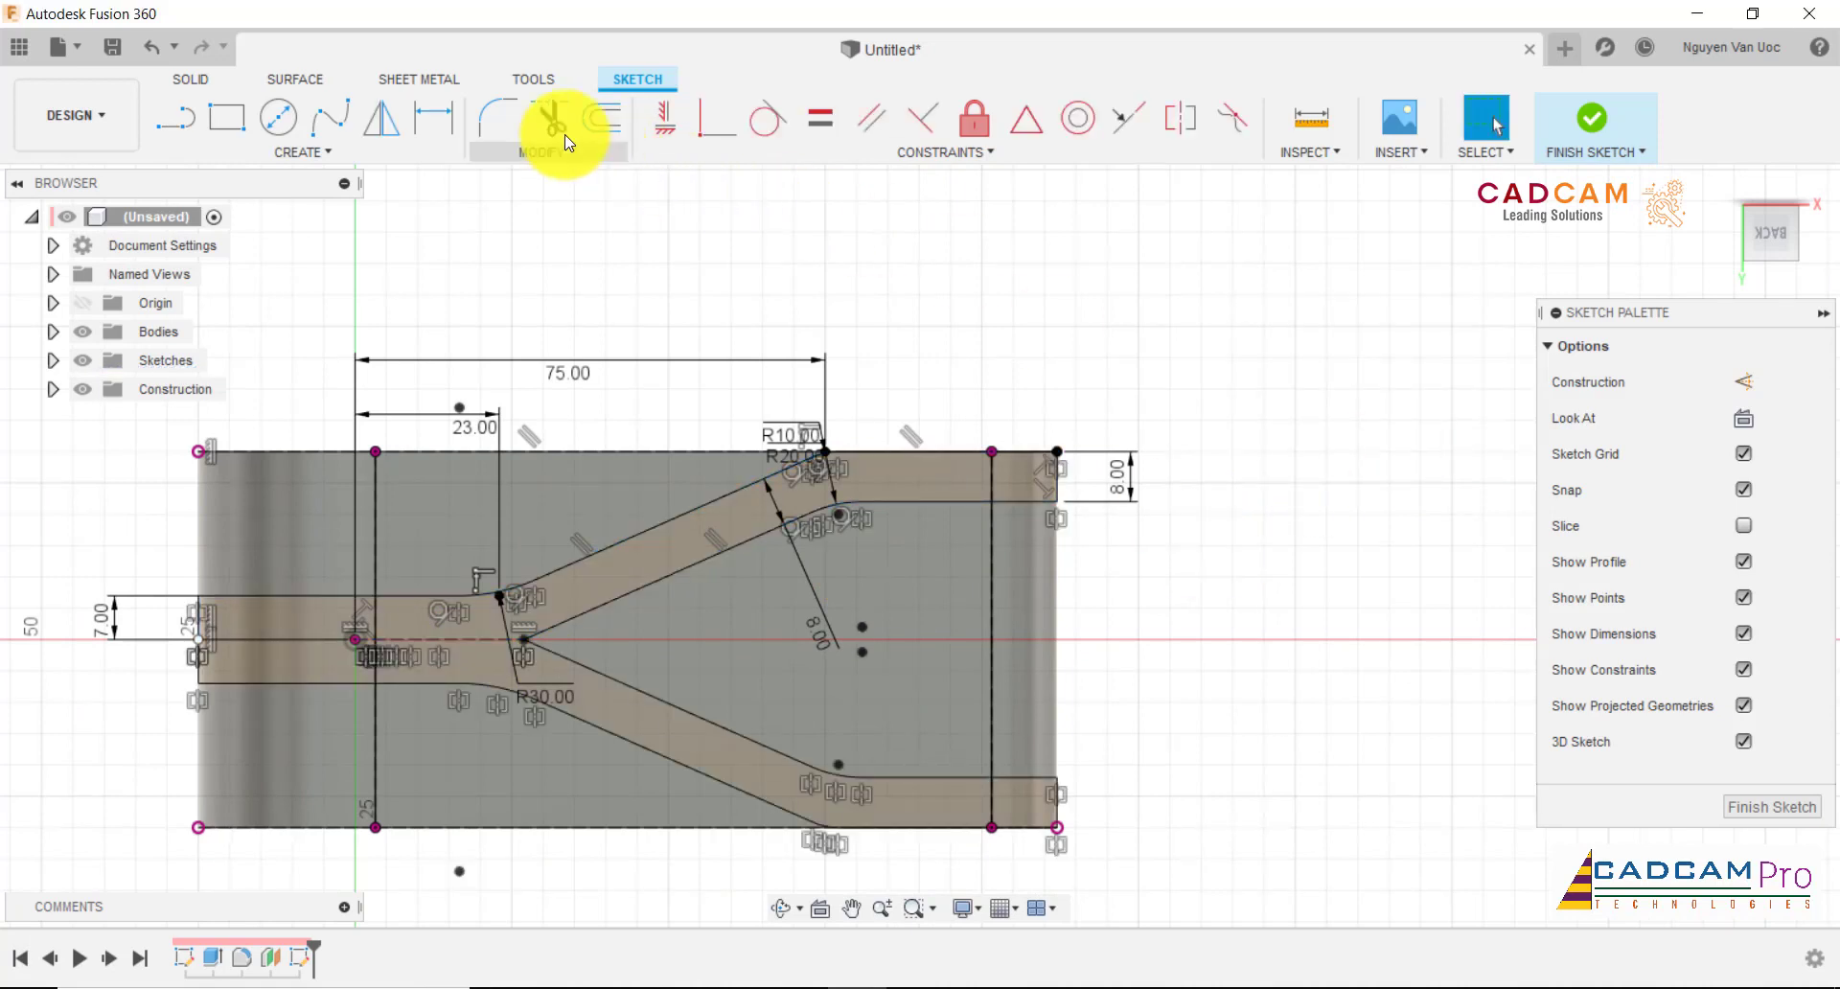
- Fillet the inner V corner of the Y with a 10 mm radius
left_click(497, 117)
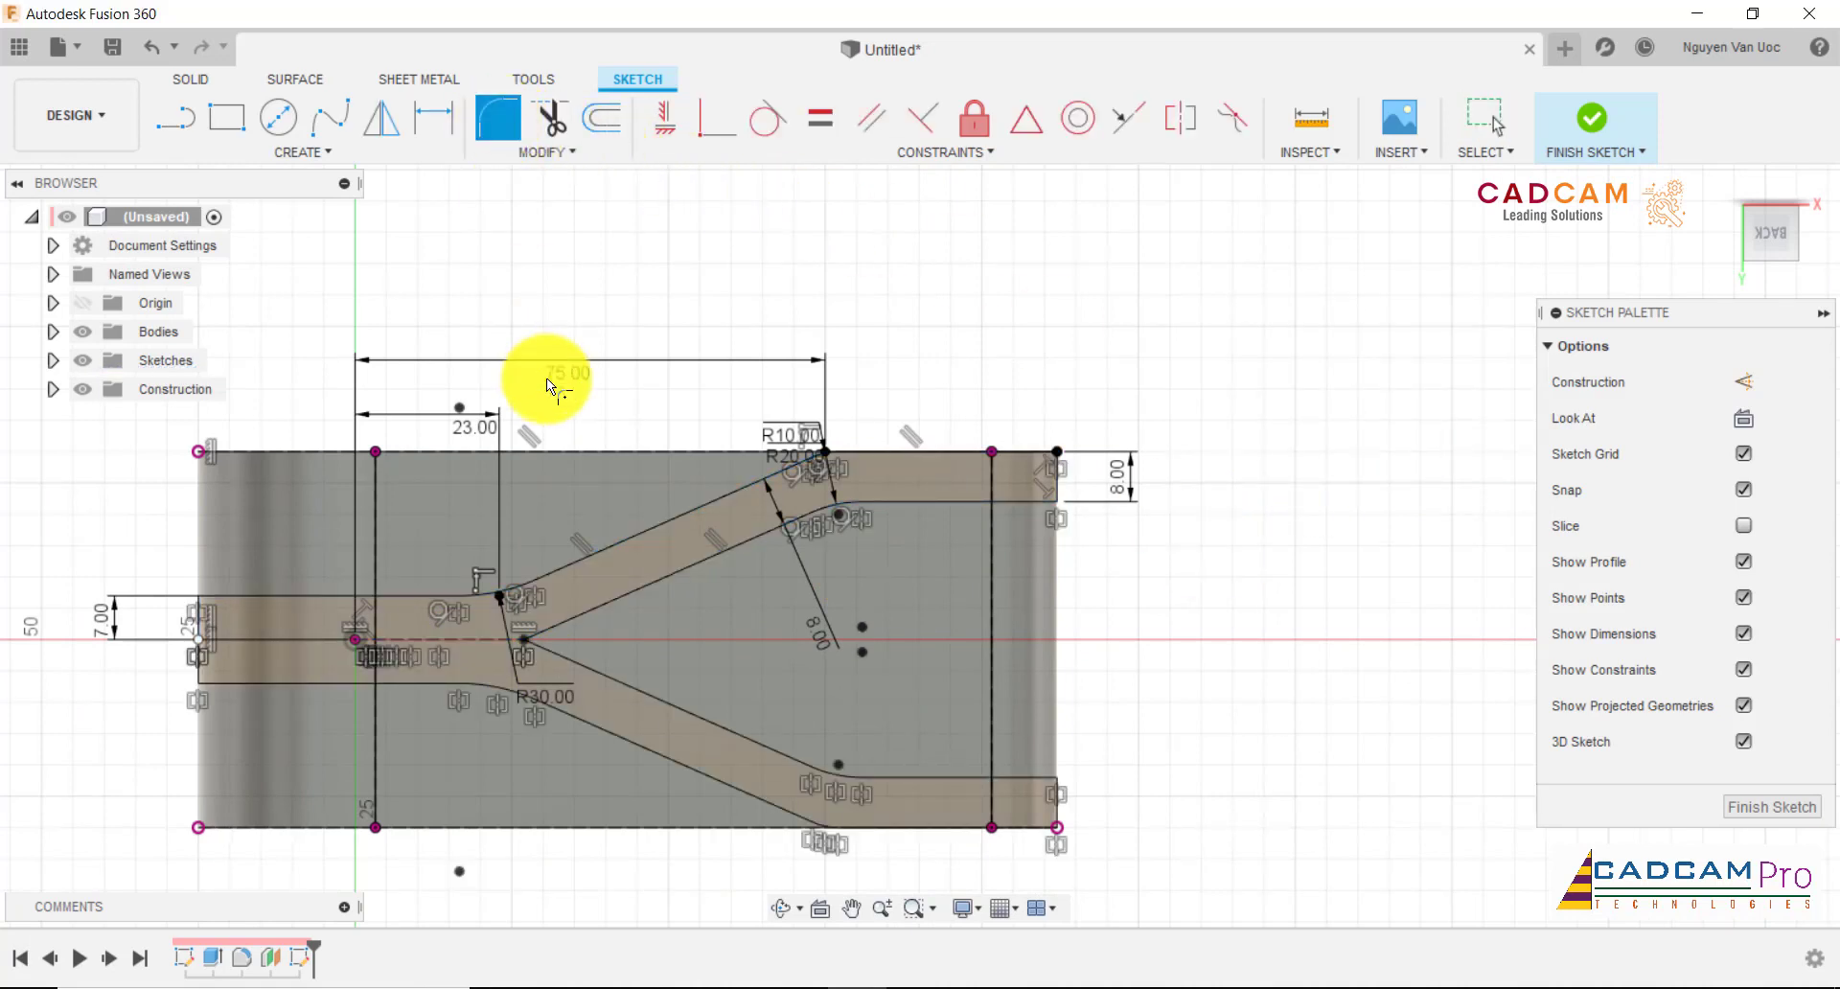
left_click(562, 653)
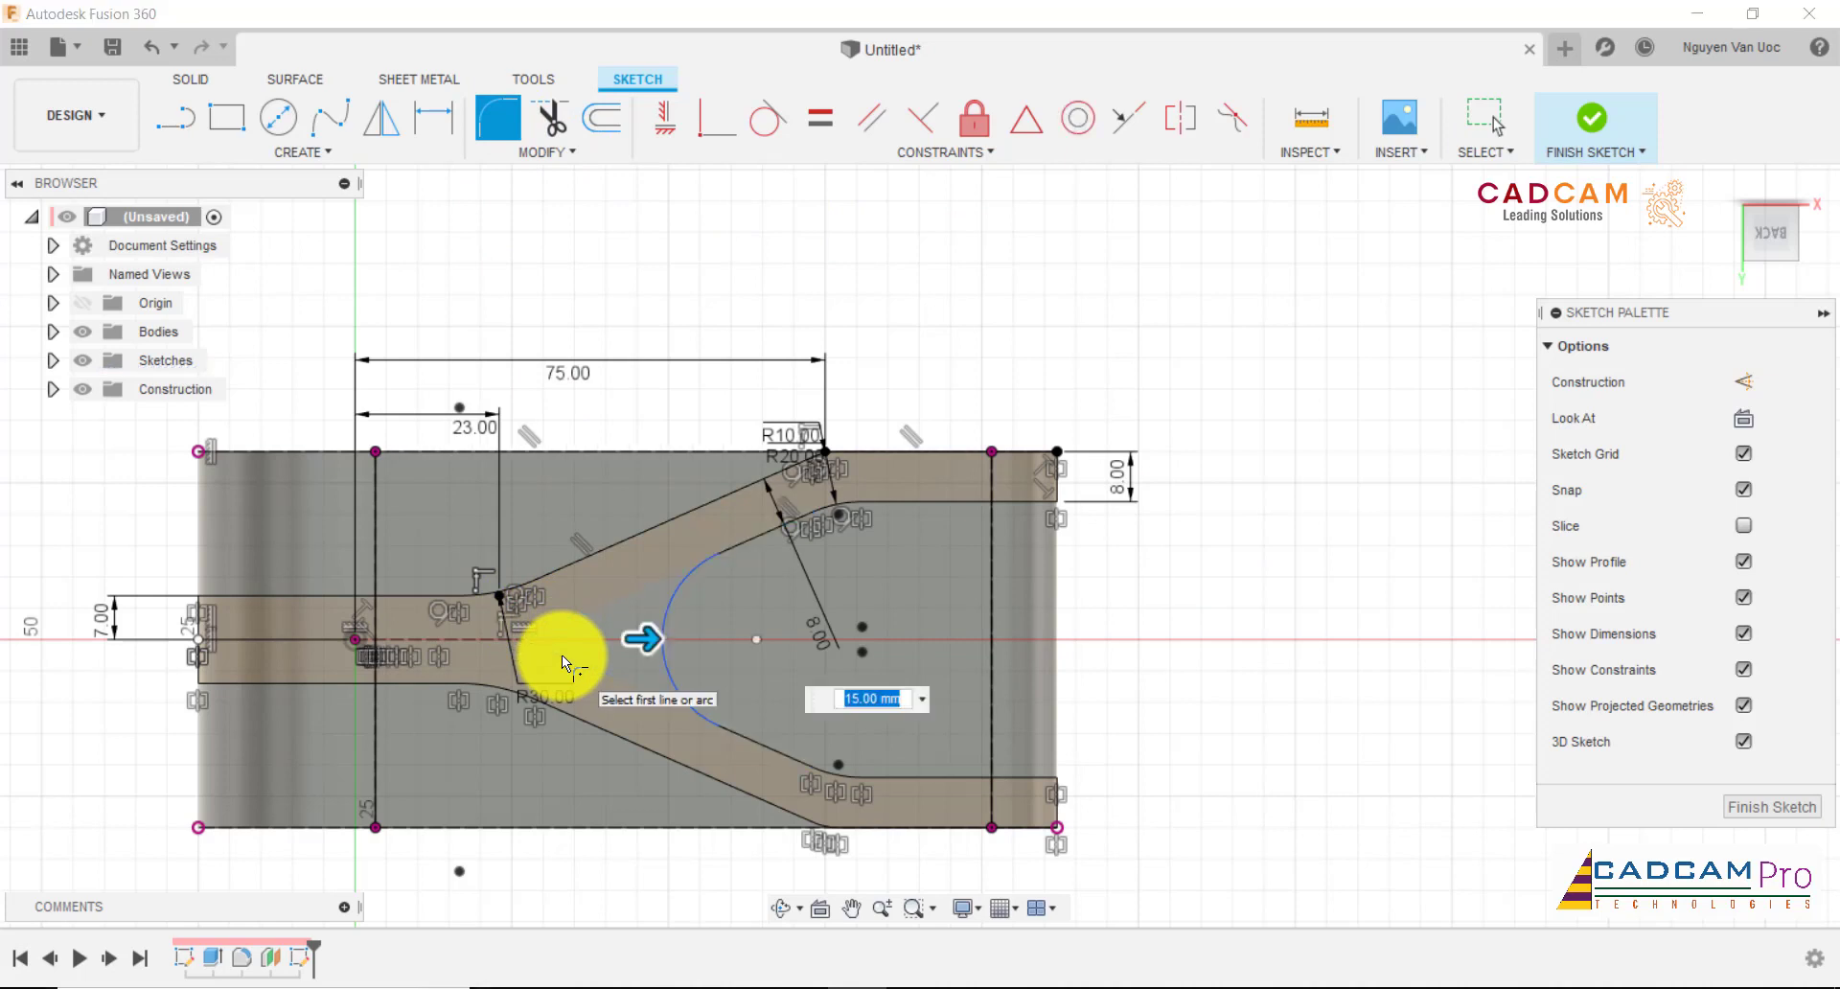
type("10")
key("Return")
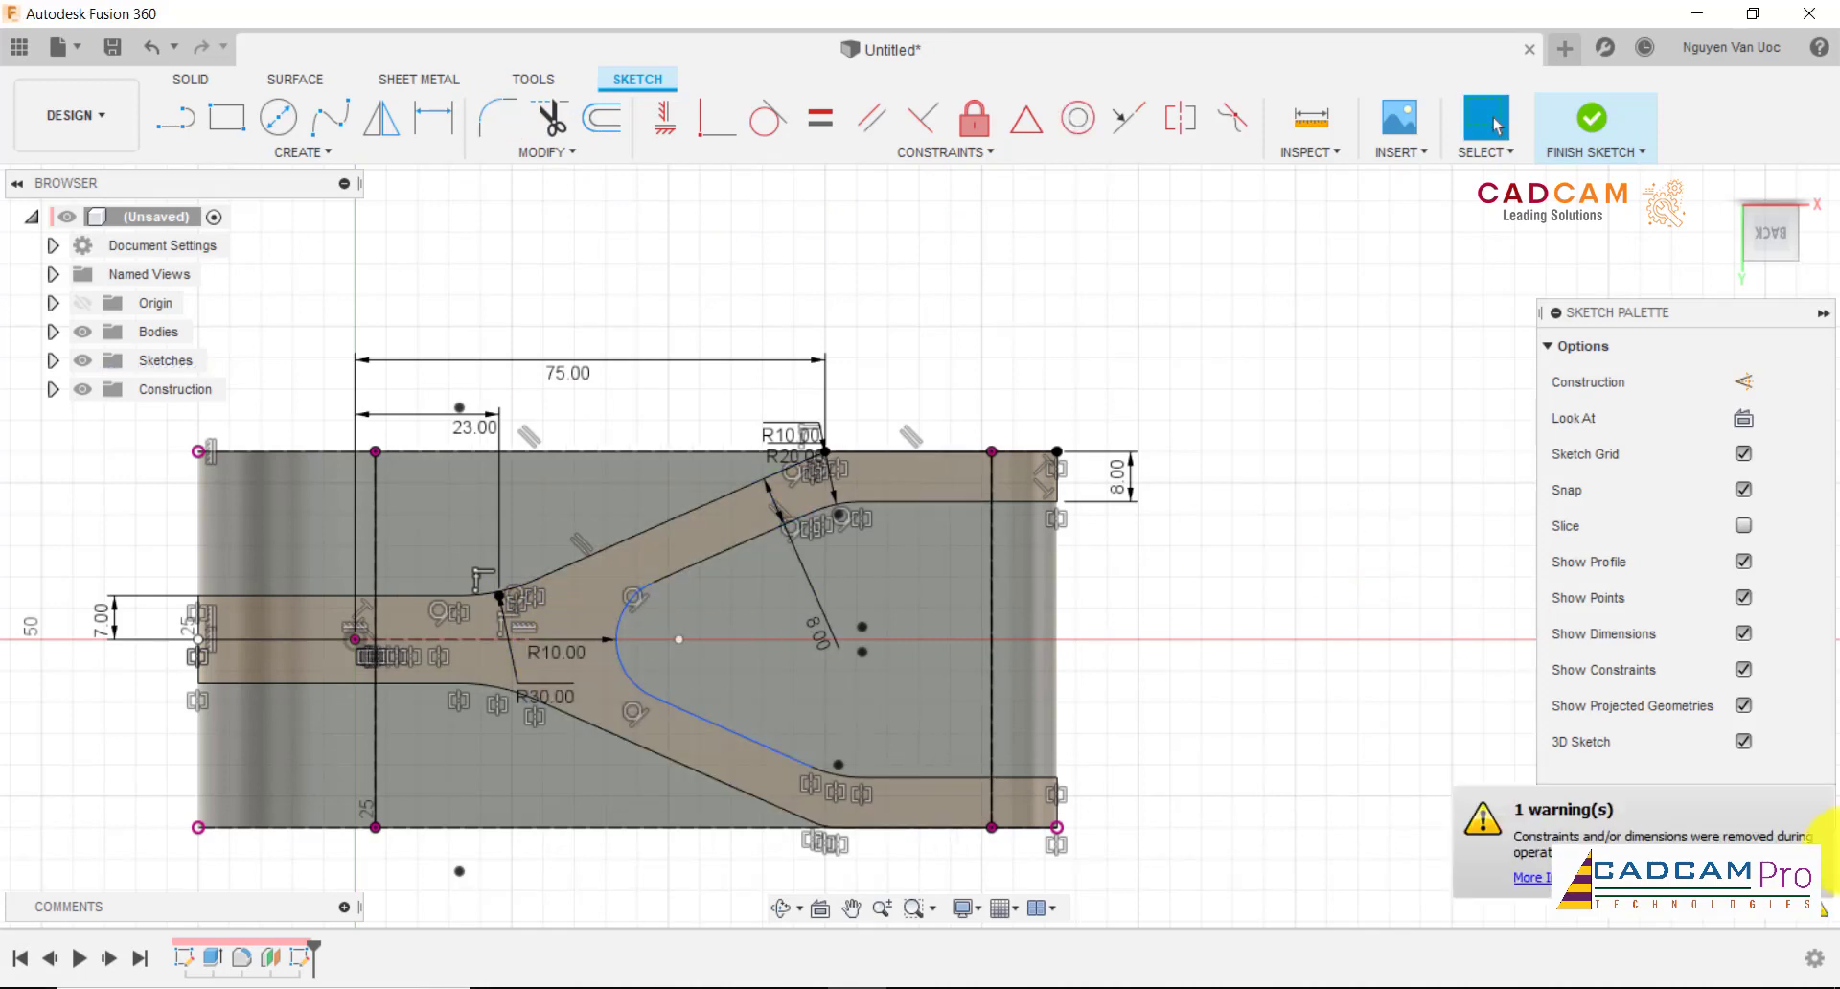
- Constrain the fillet arc centre level with the origin axis and finish the sketch
scroll(838, 563, "down", 2)
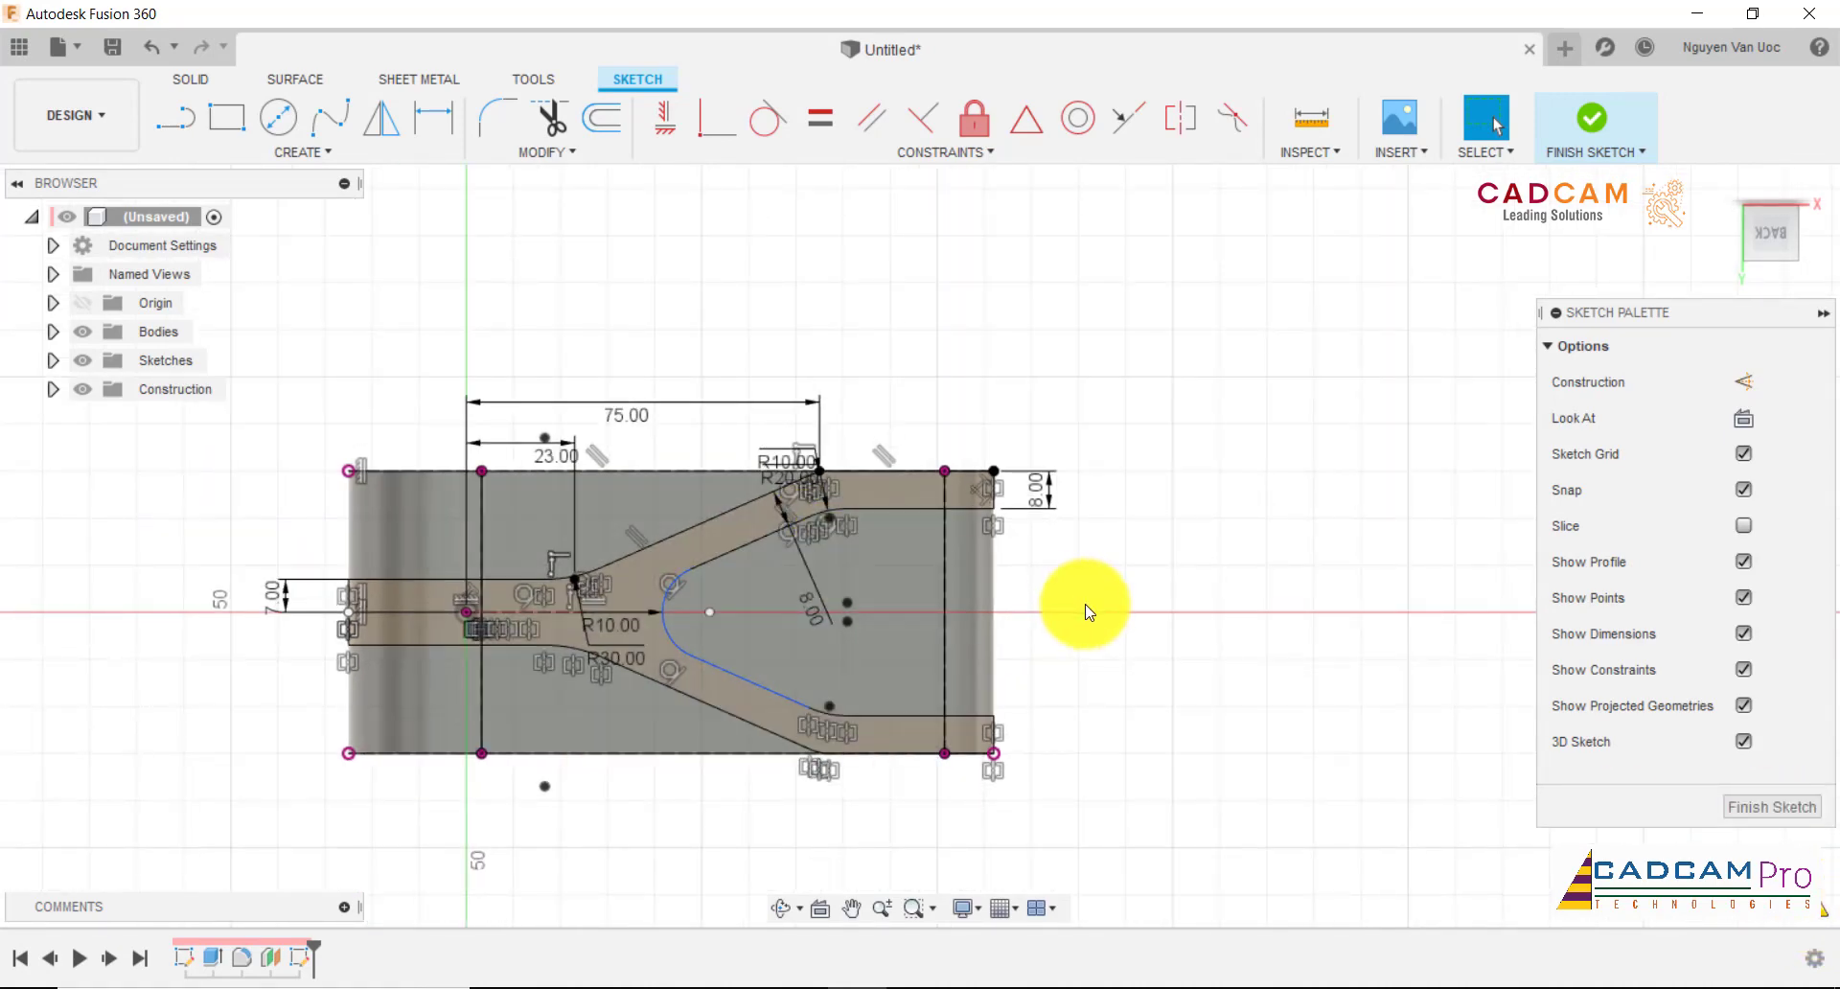
scroll(703, 671, "up", 2)
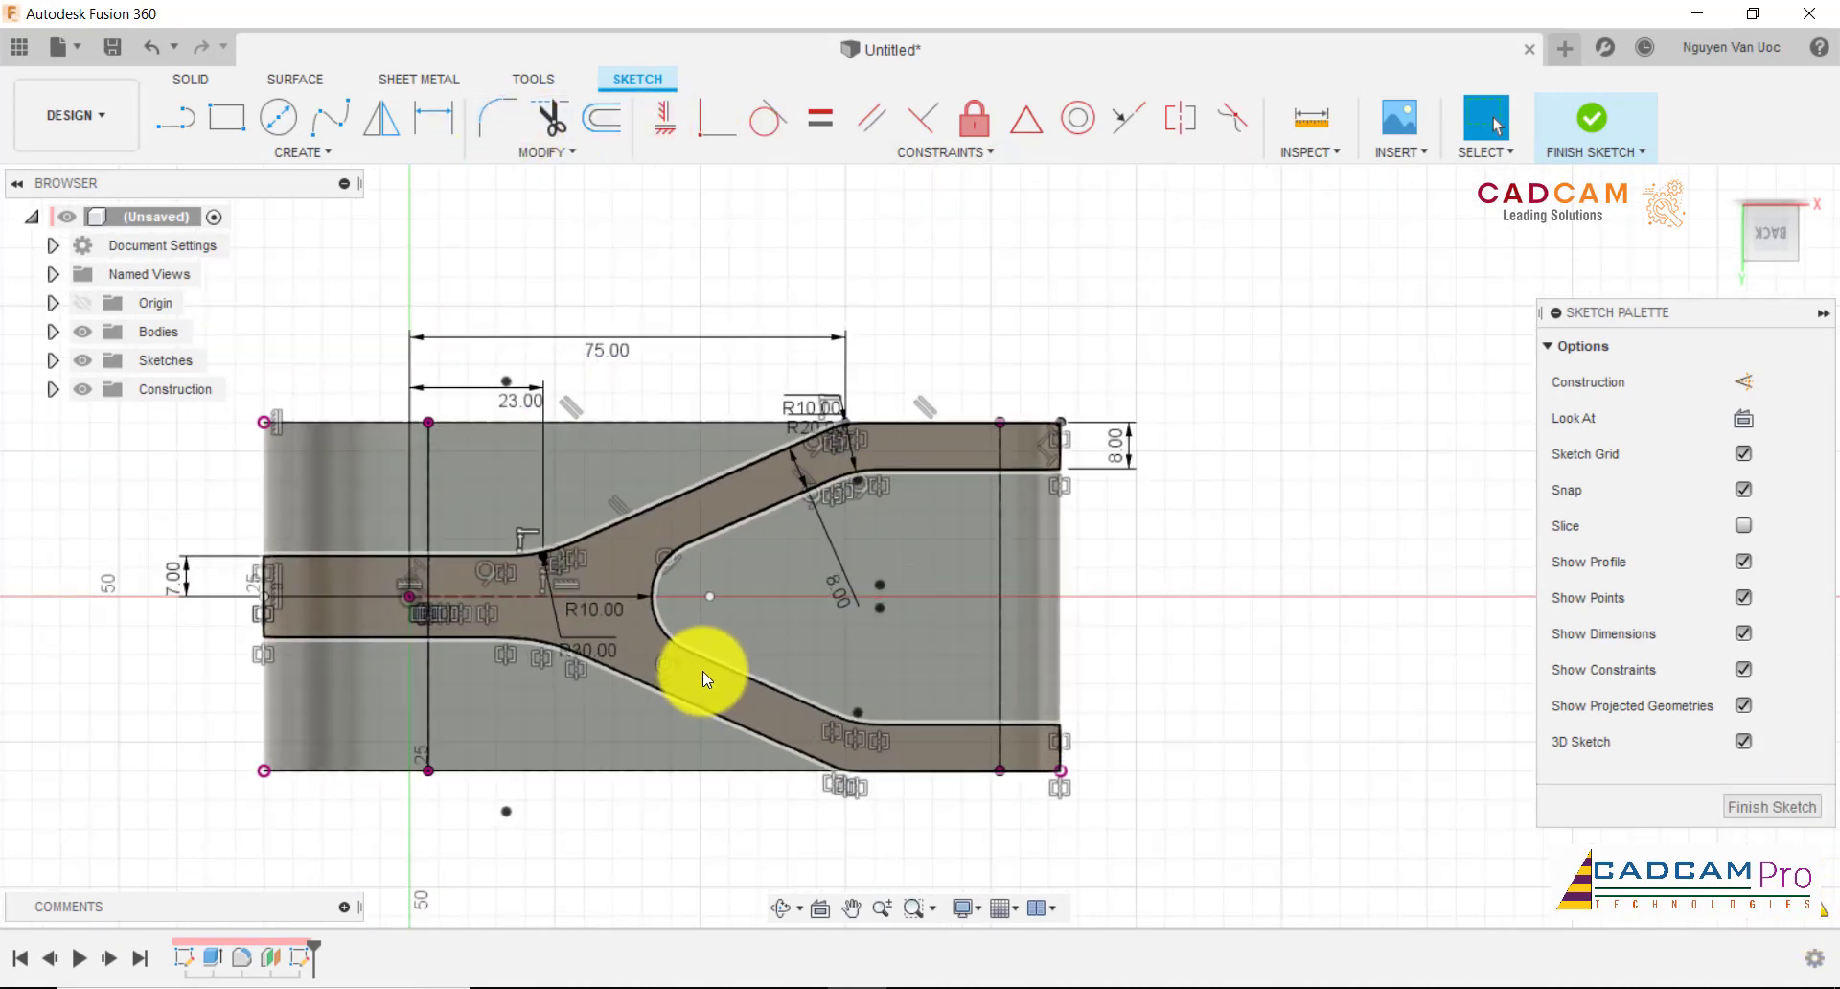
scroll(742, 642, "up", 2)
left_click_drag(684, 592, 732, 569)
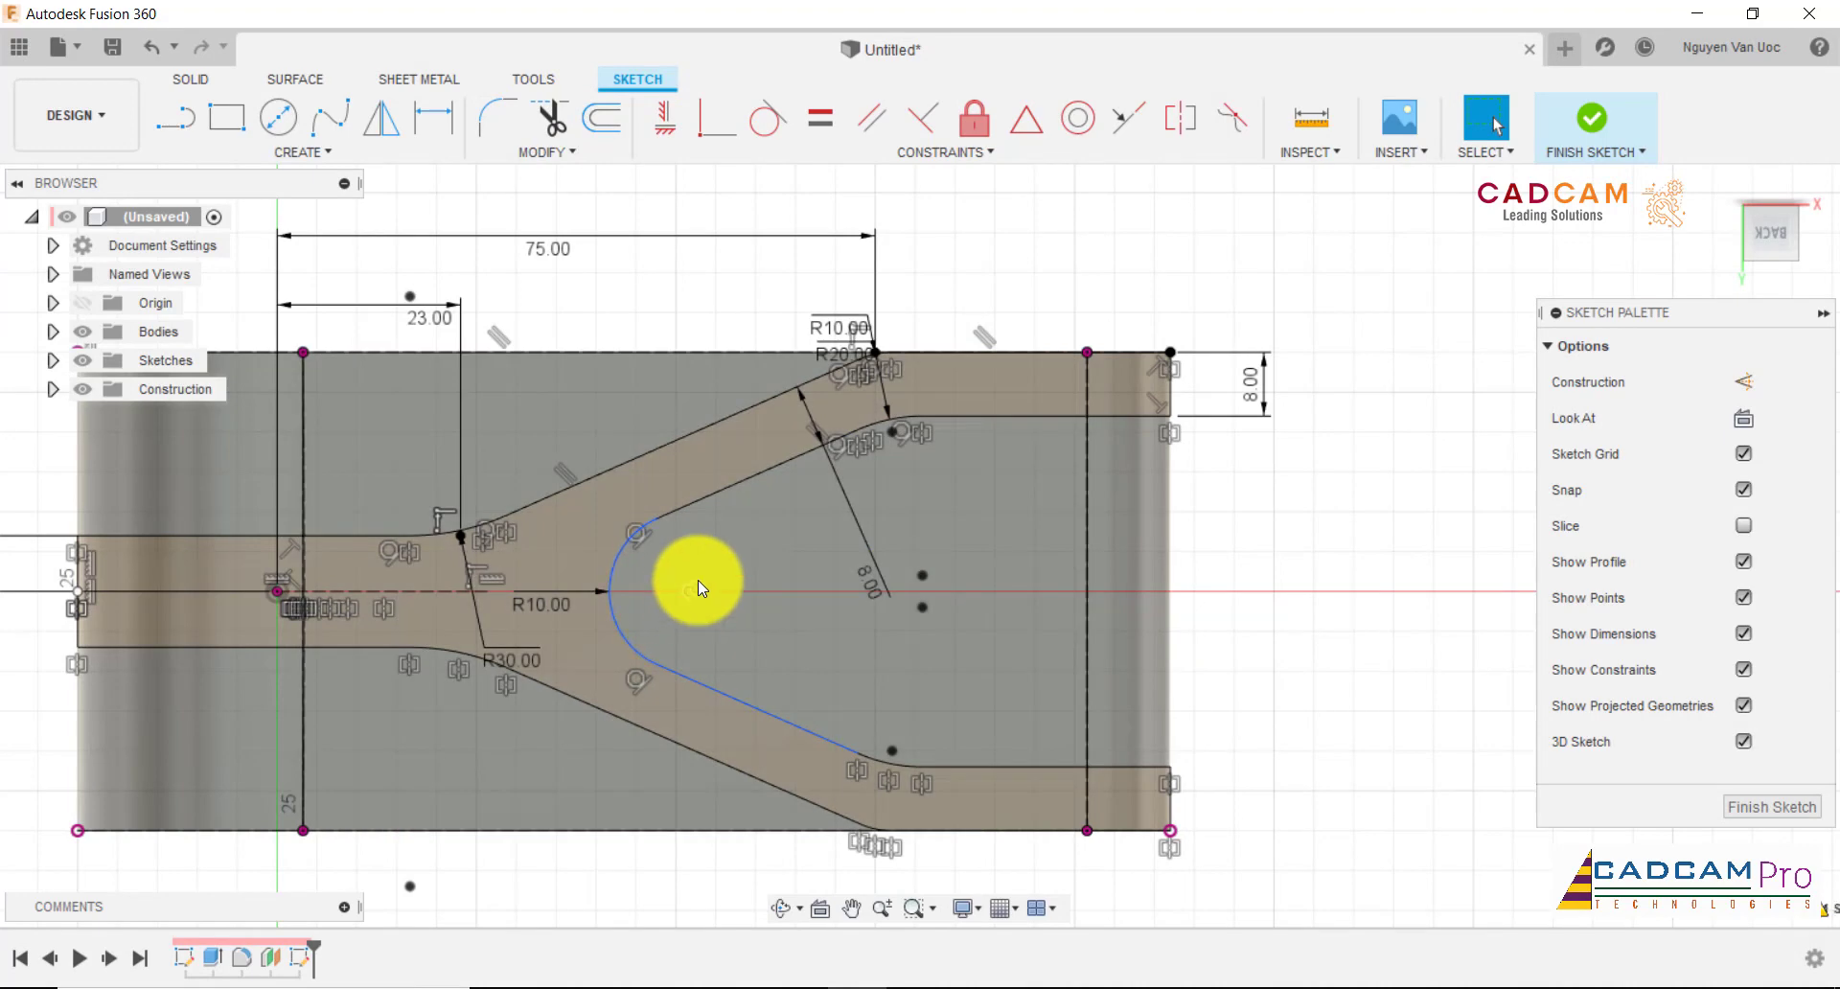
left_click(649, 599)
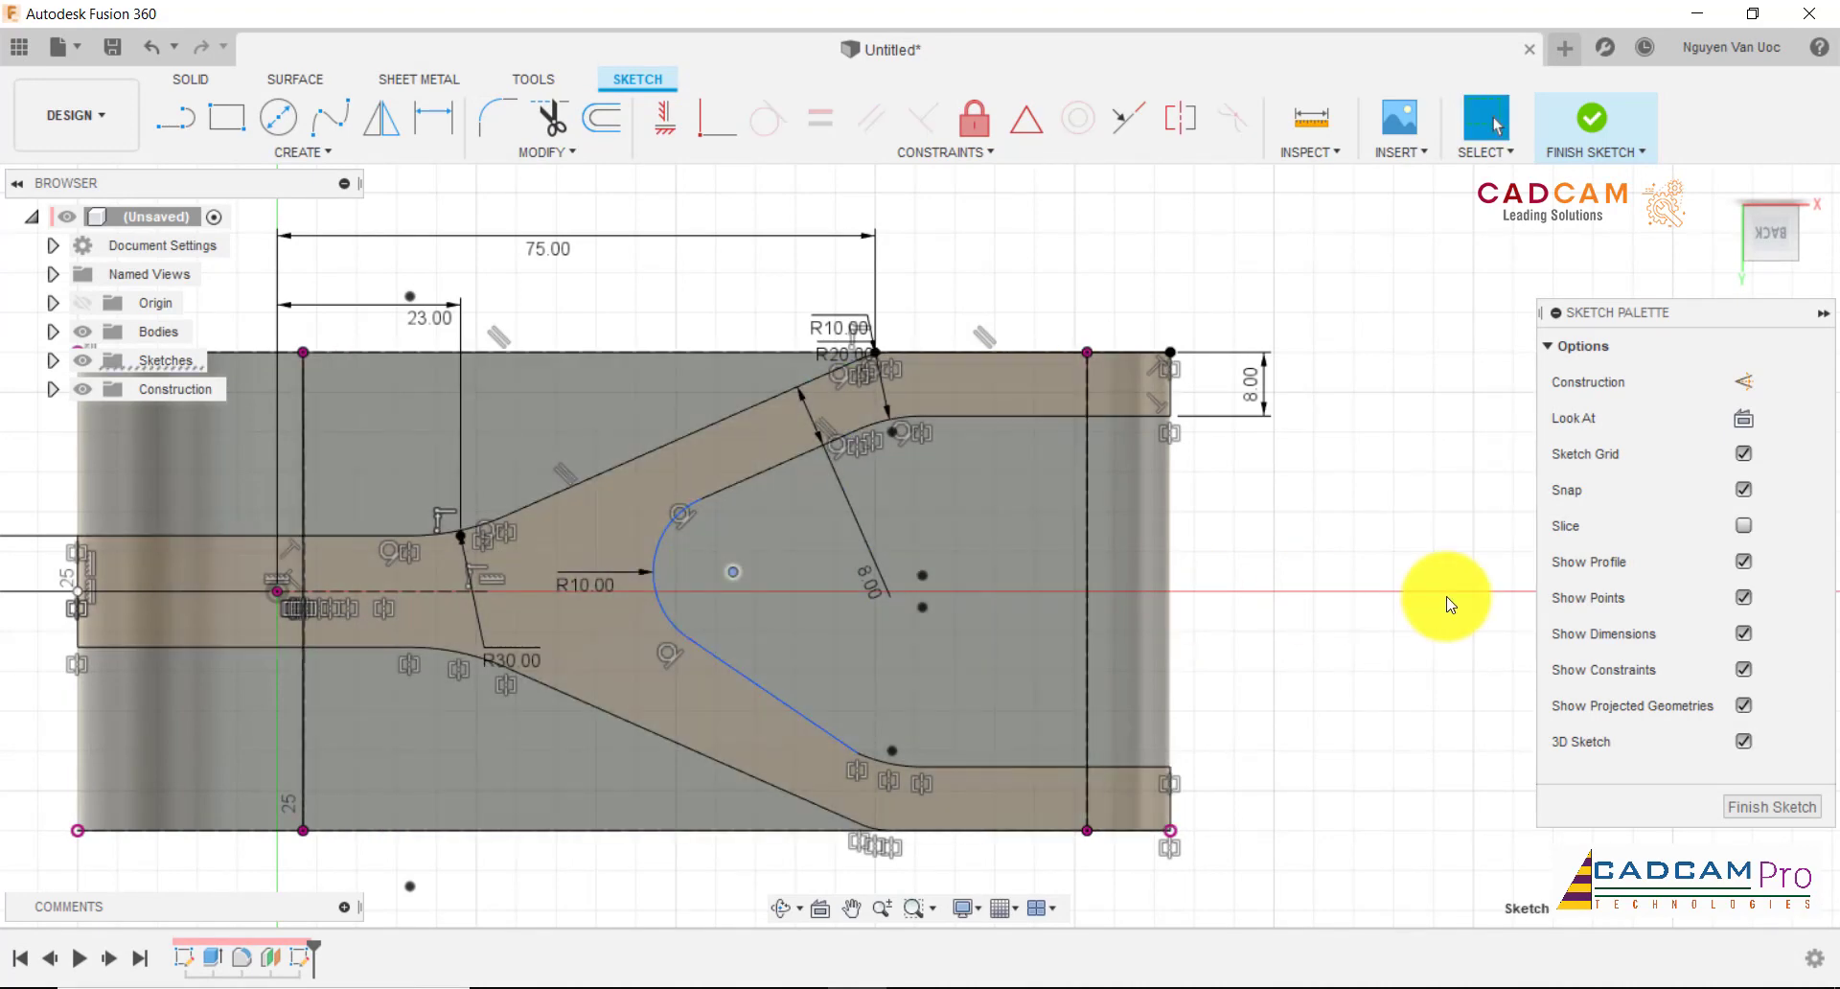
left_click(683, 127)
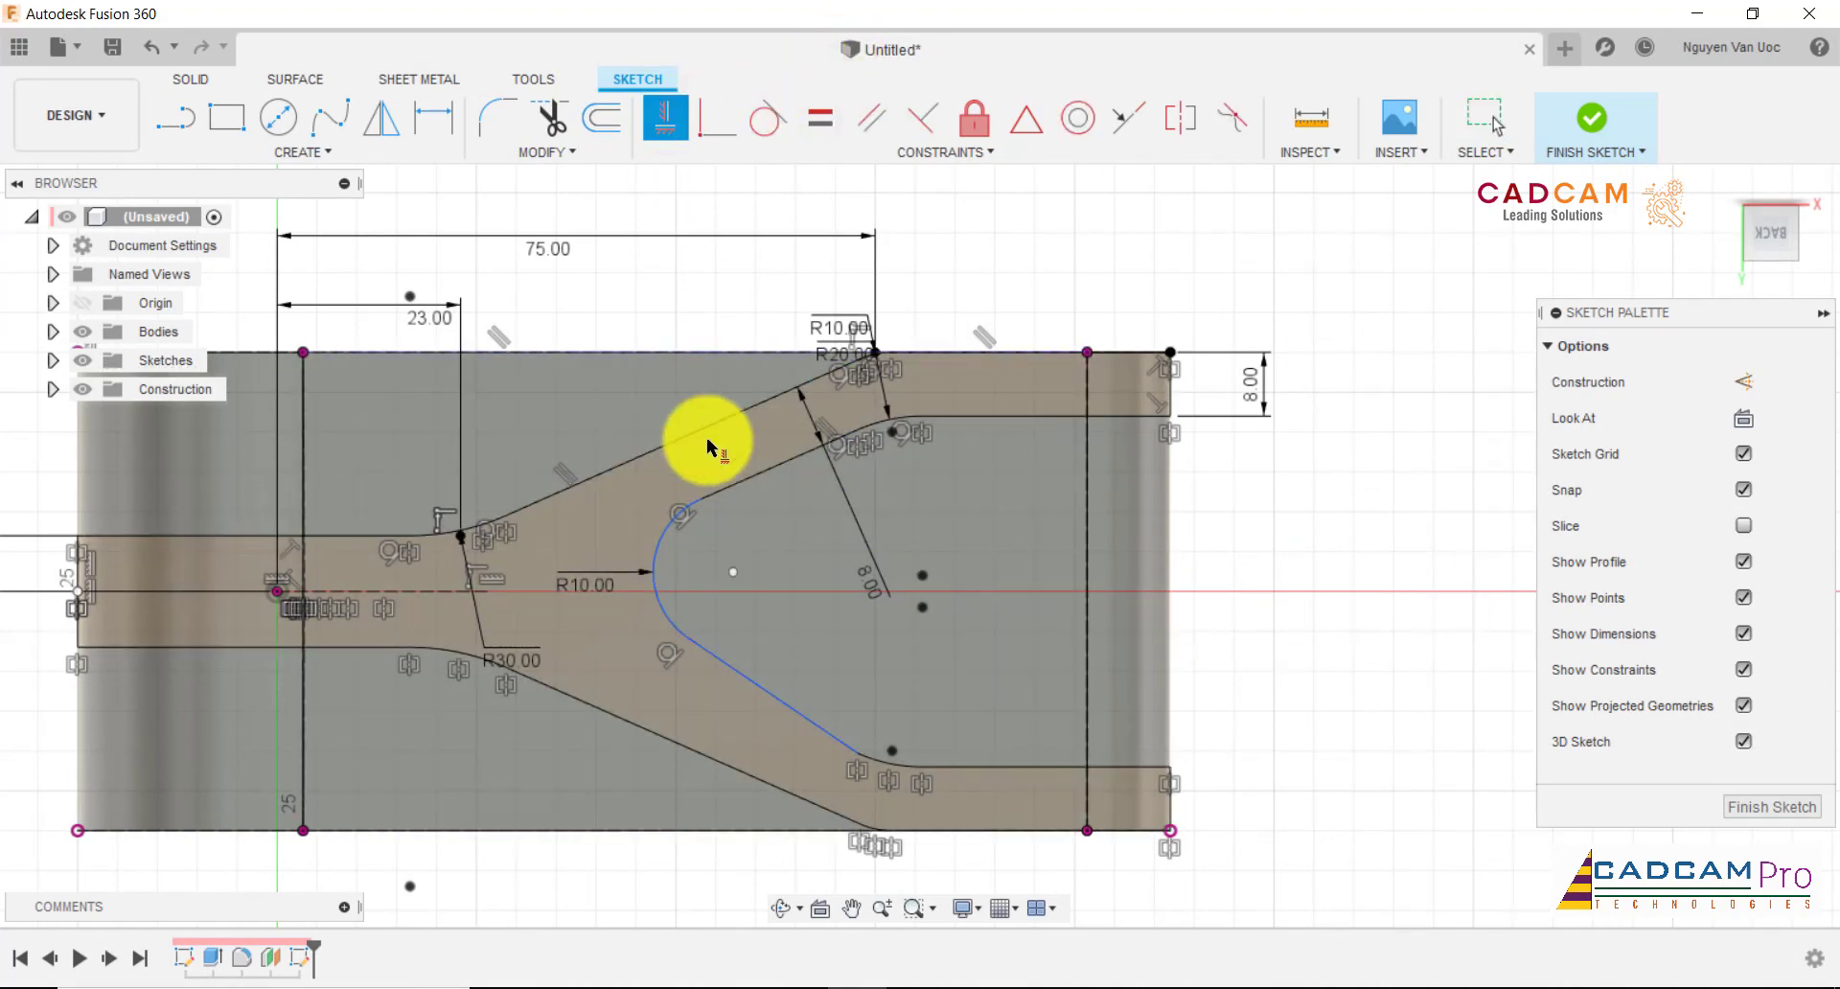
left_click(298, 598)
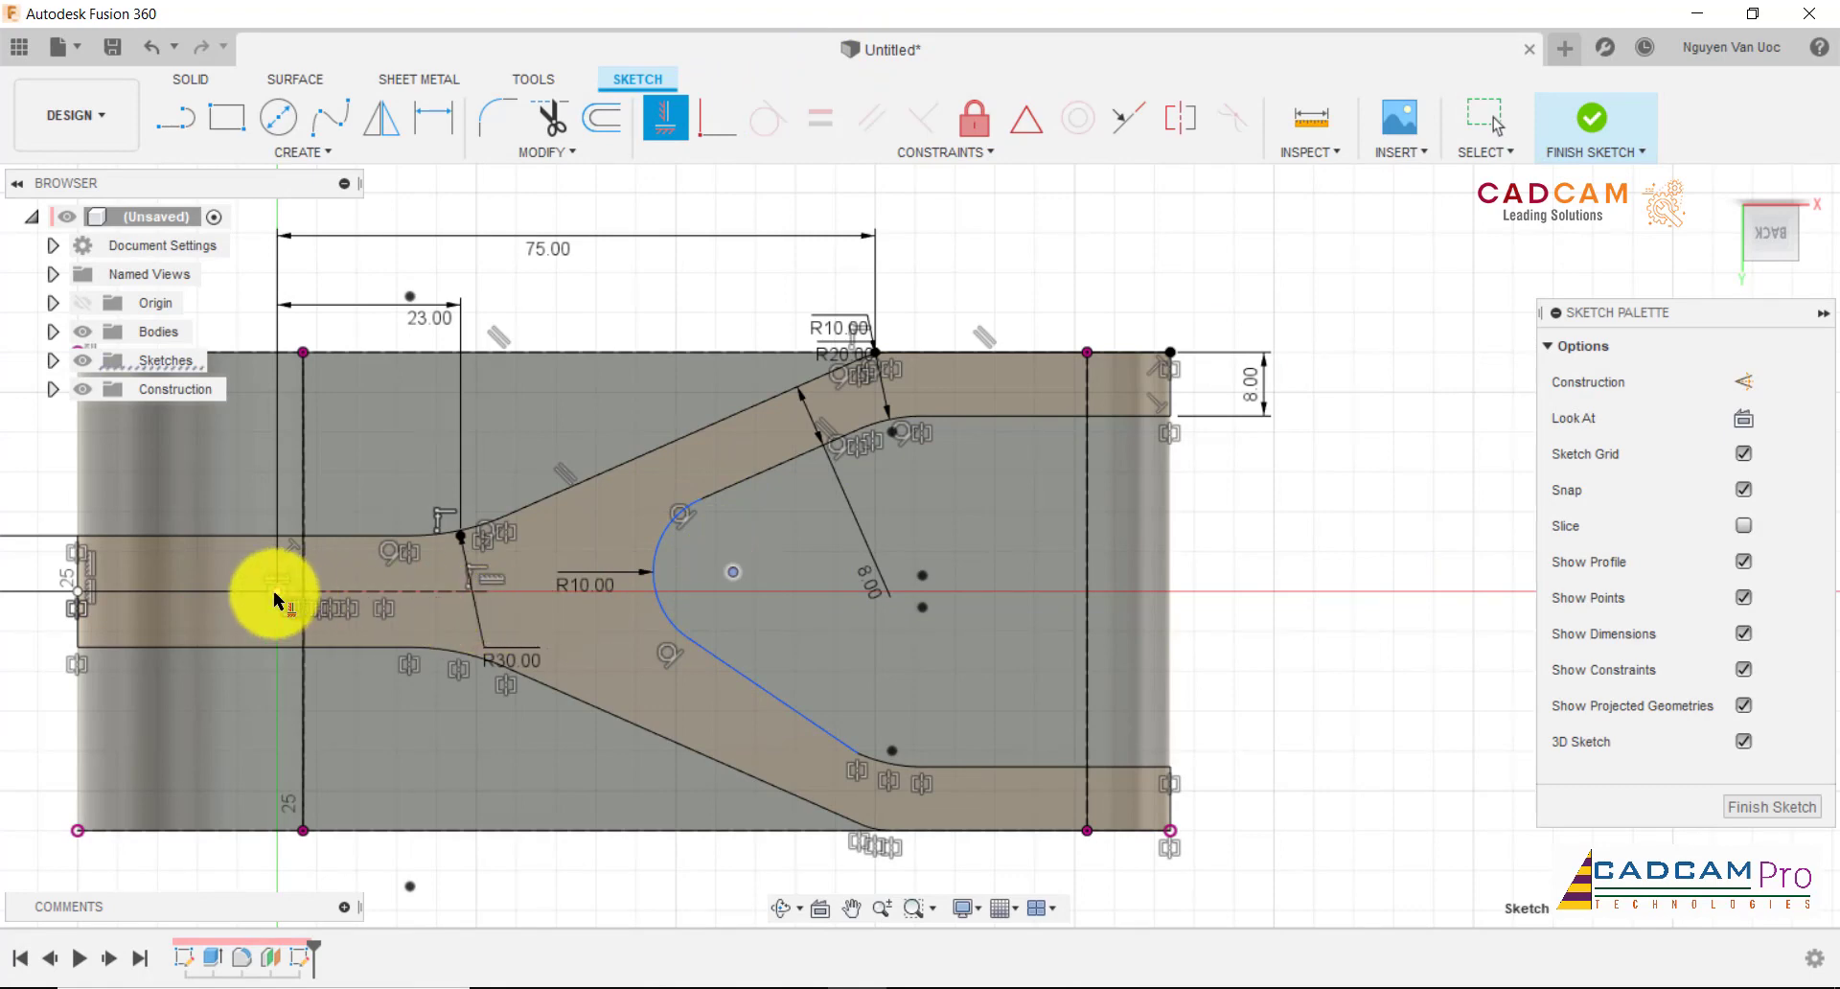
scroll(1322, 576, "down", 2)
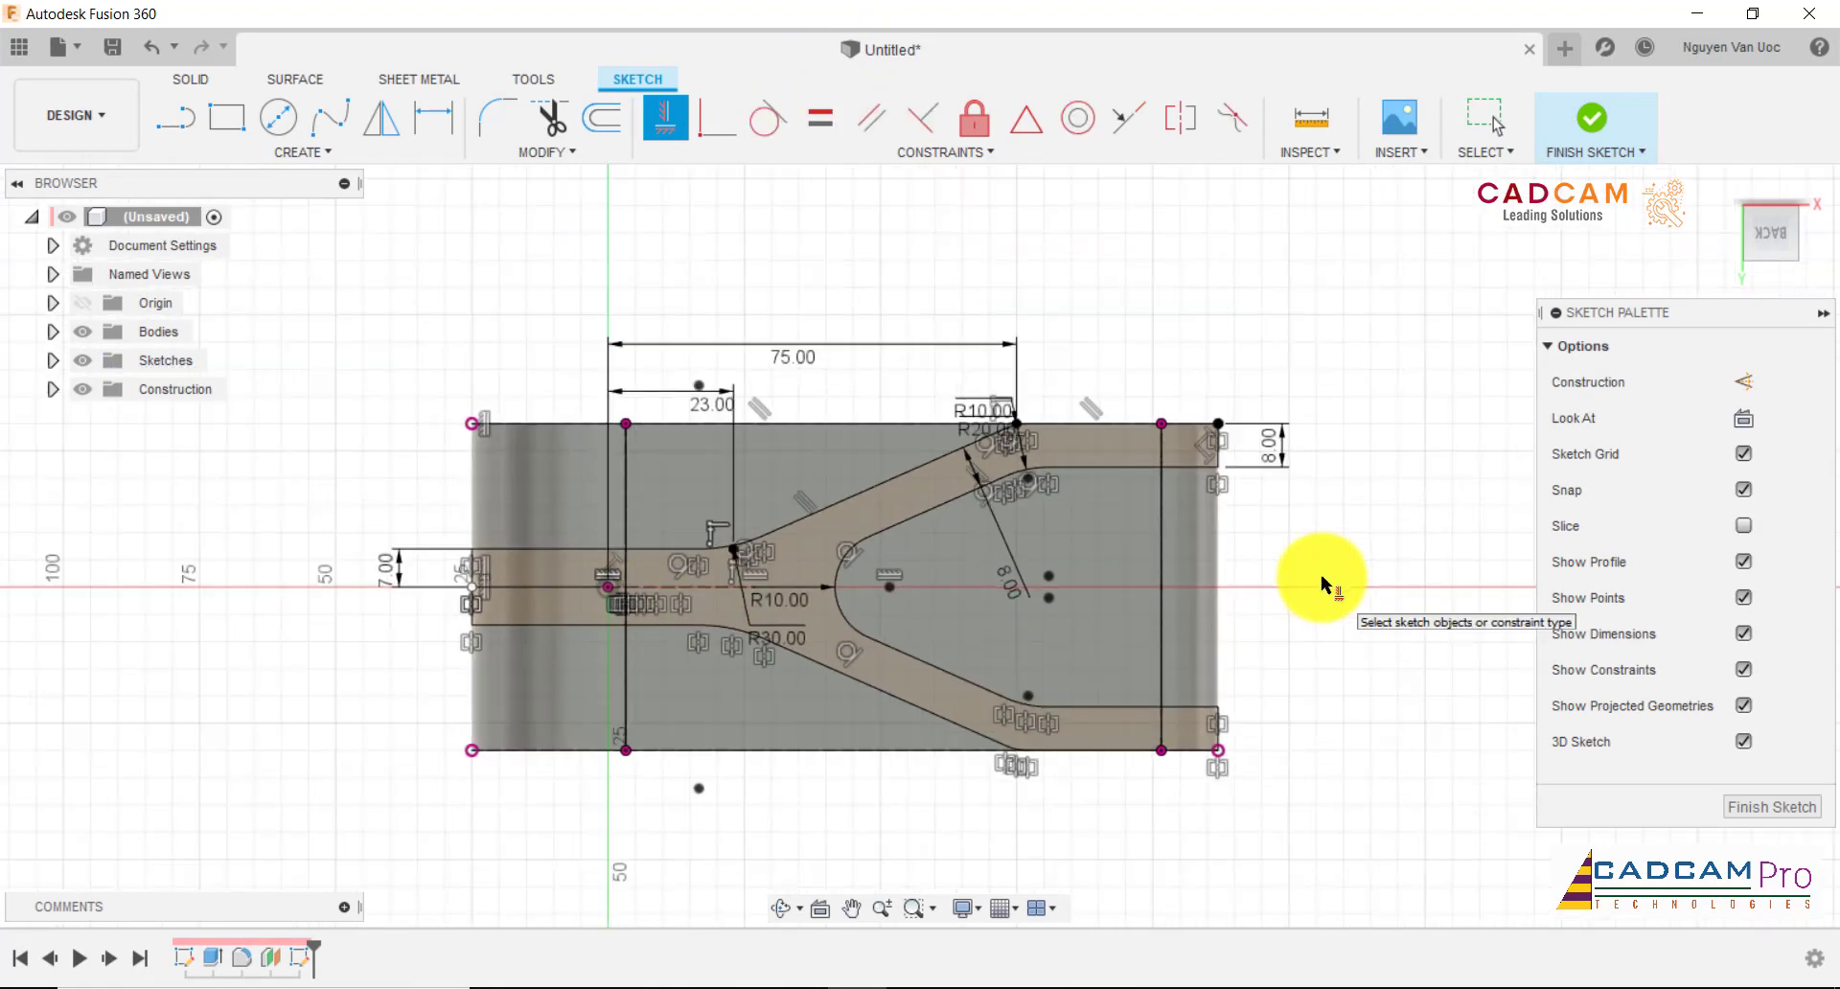
left_click(1759, 807)
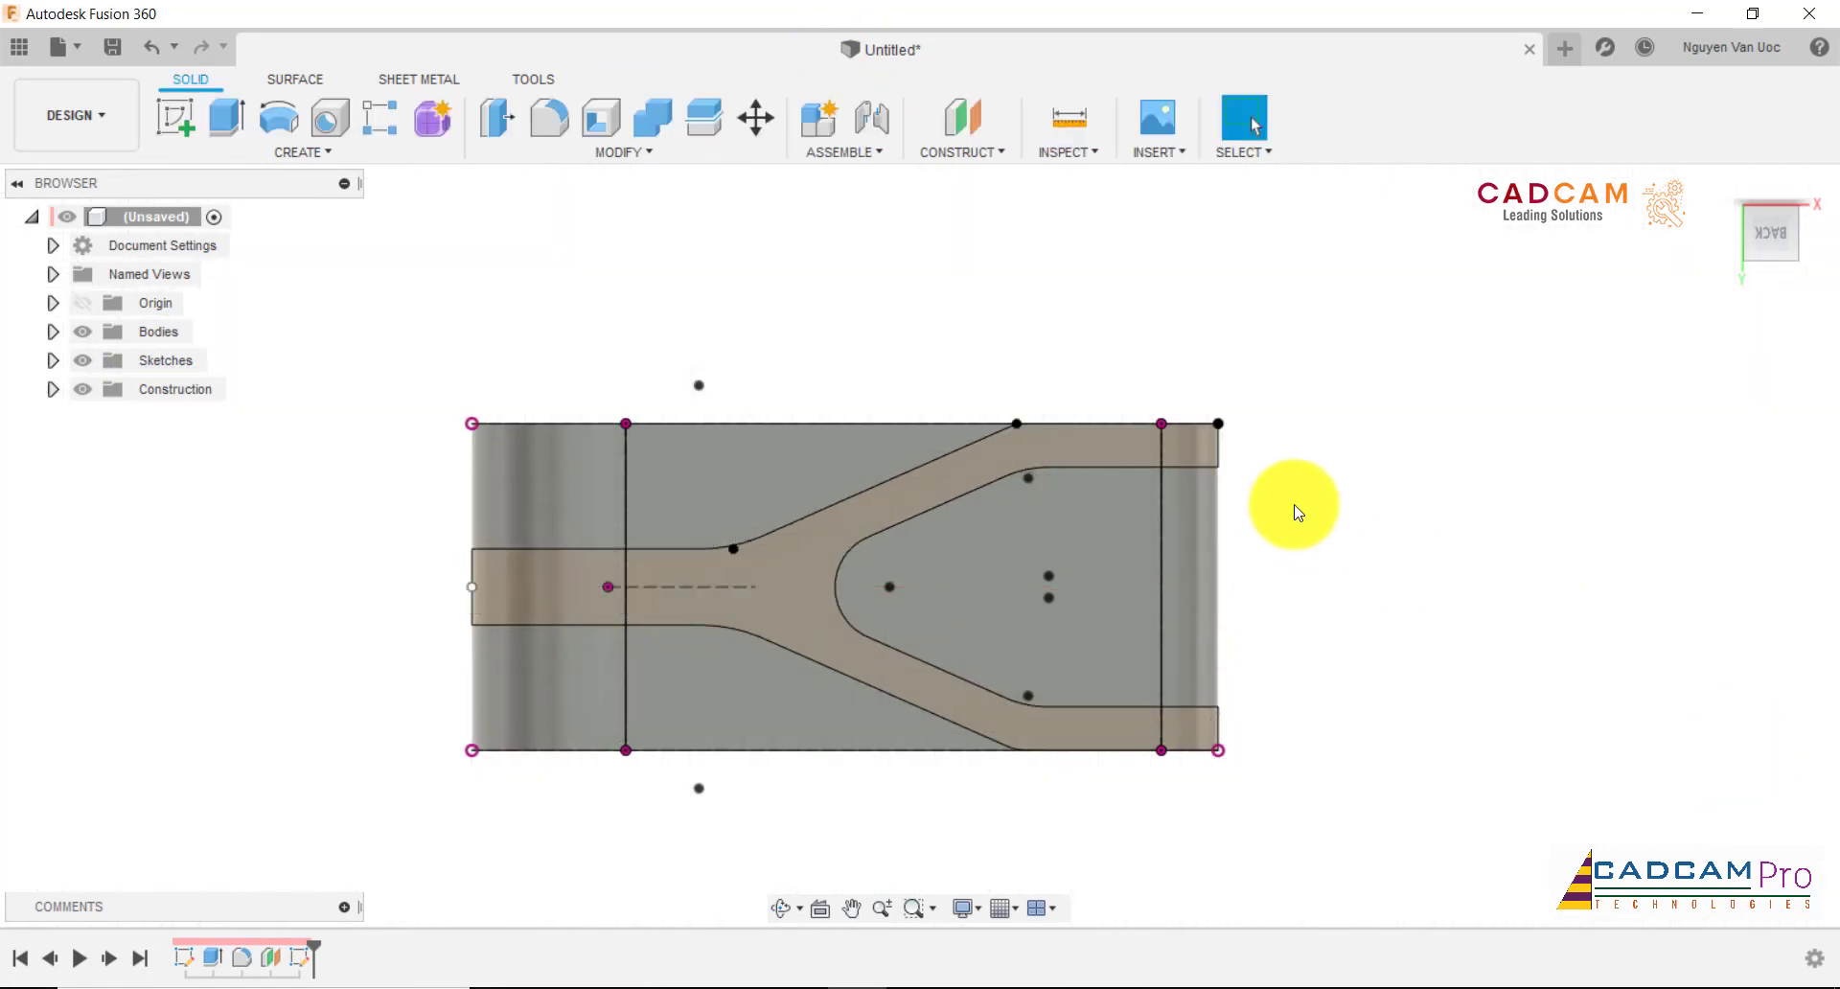
- Cancel the stray extrude and reopen the Y-arm sketch for editing
right_click(300, 956)
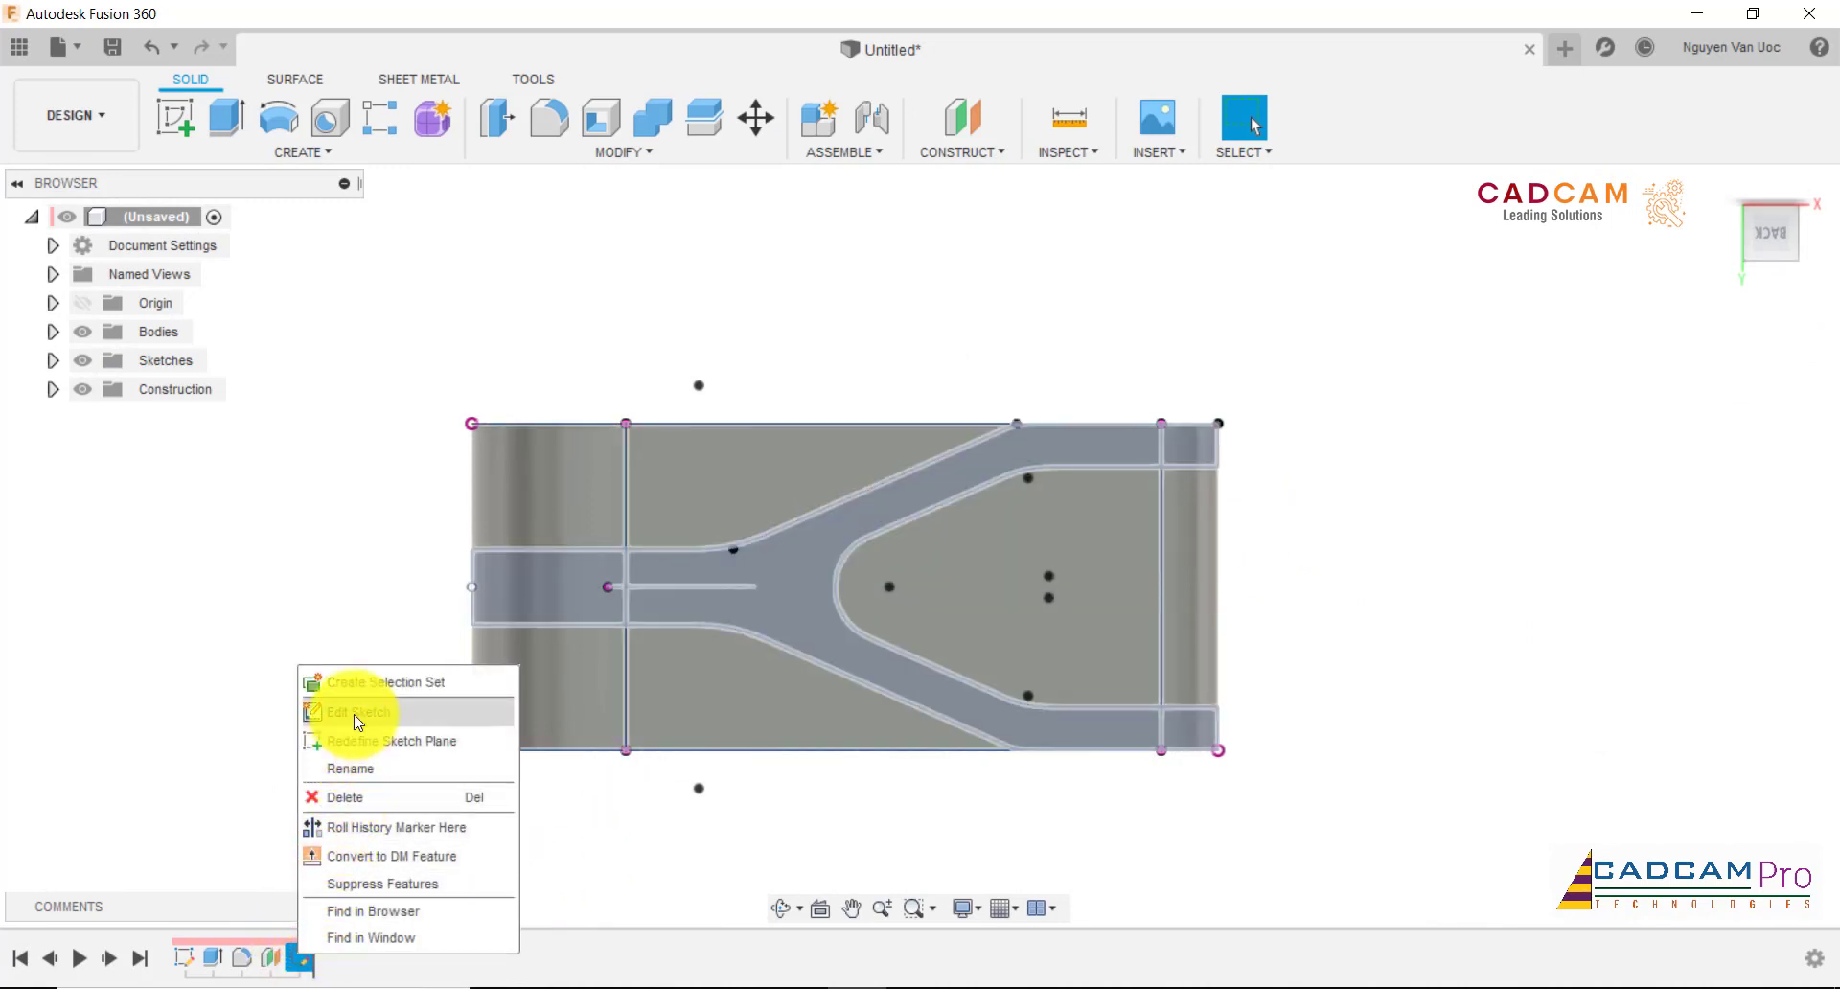
left_click(275, 512)
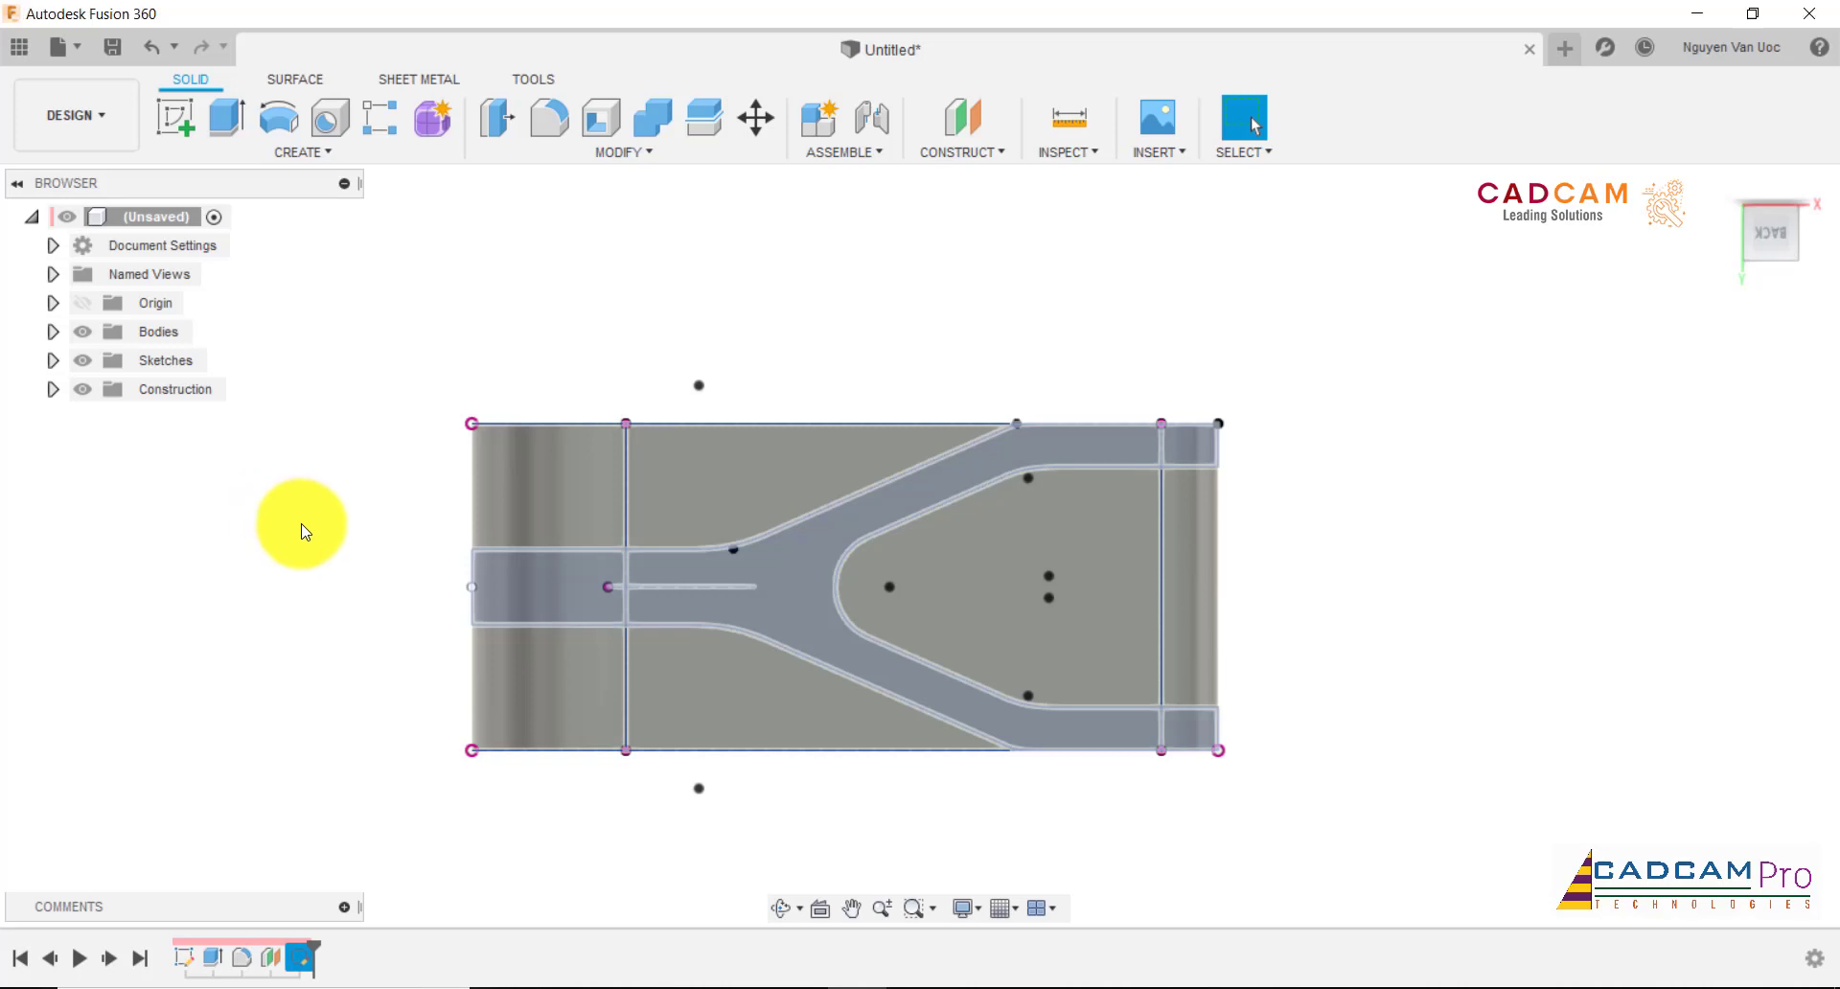
left_click(299, 525)
left_click(228, 116)
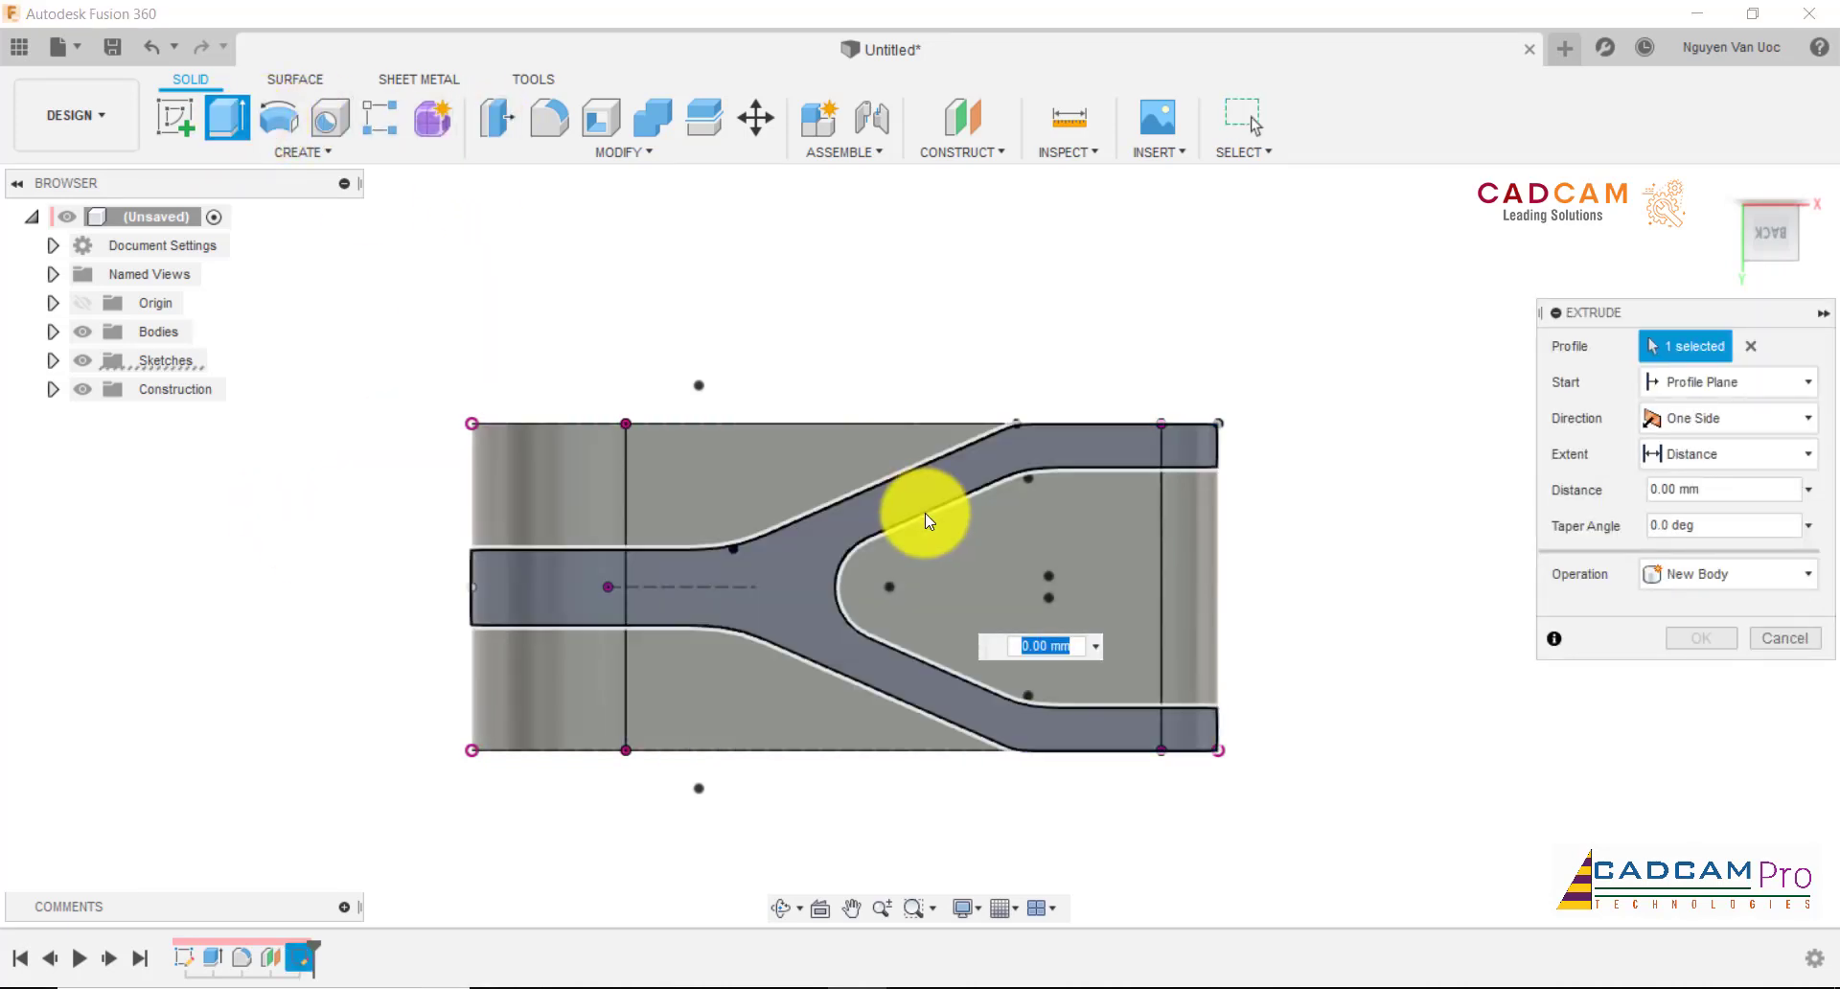
left_click(1780, 640)
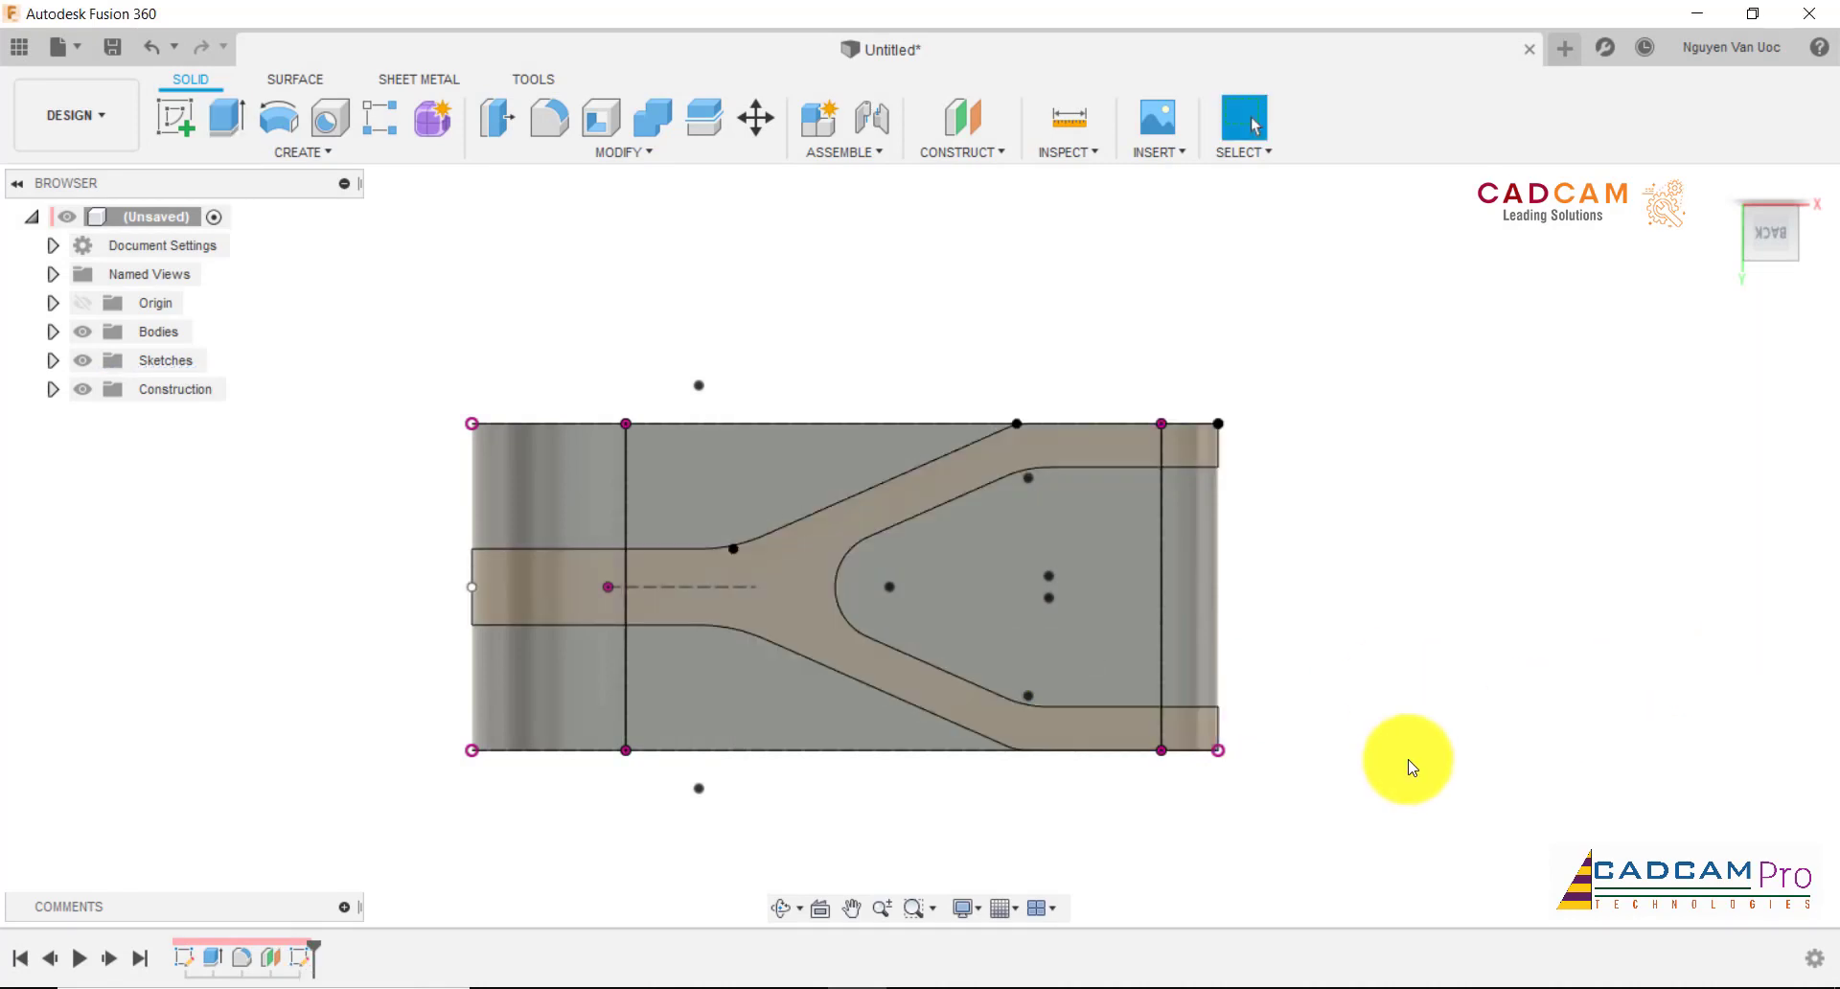
right_click(300, 957)
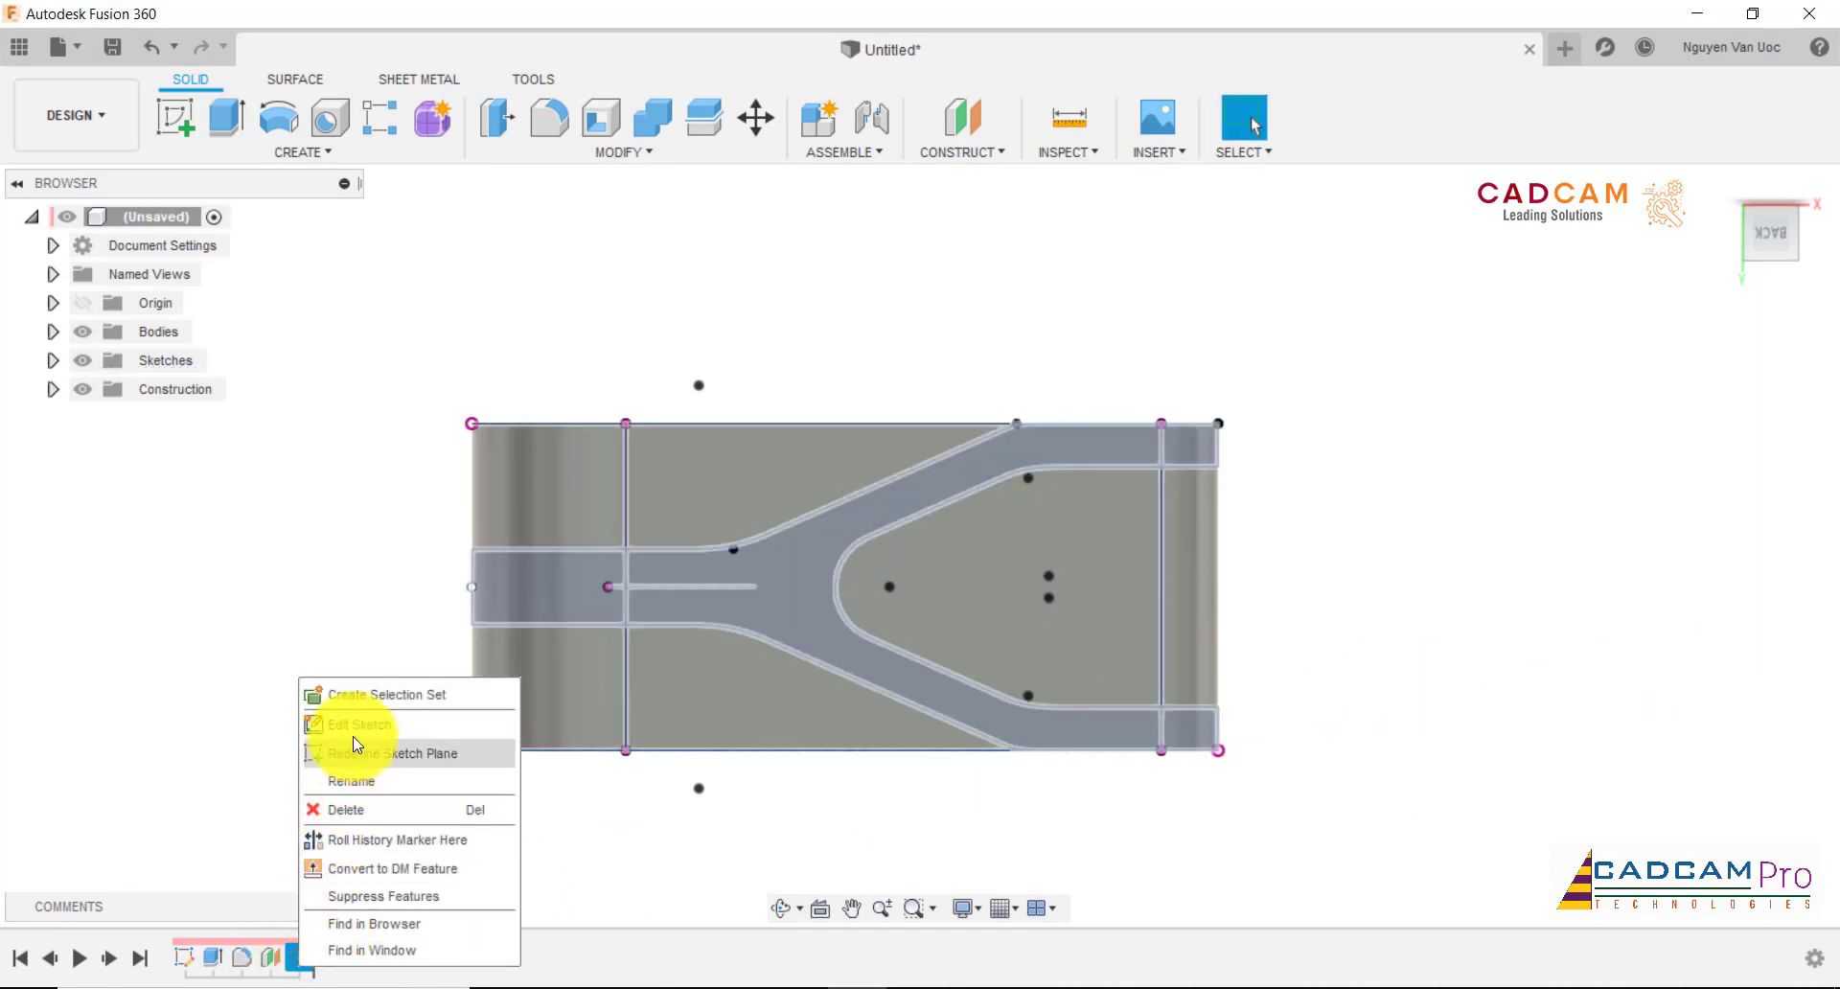
left_click(374, 749)
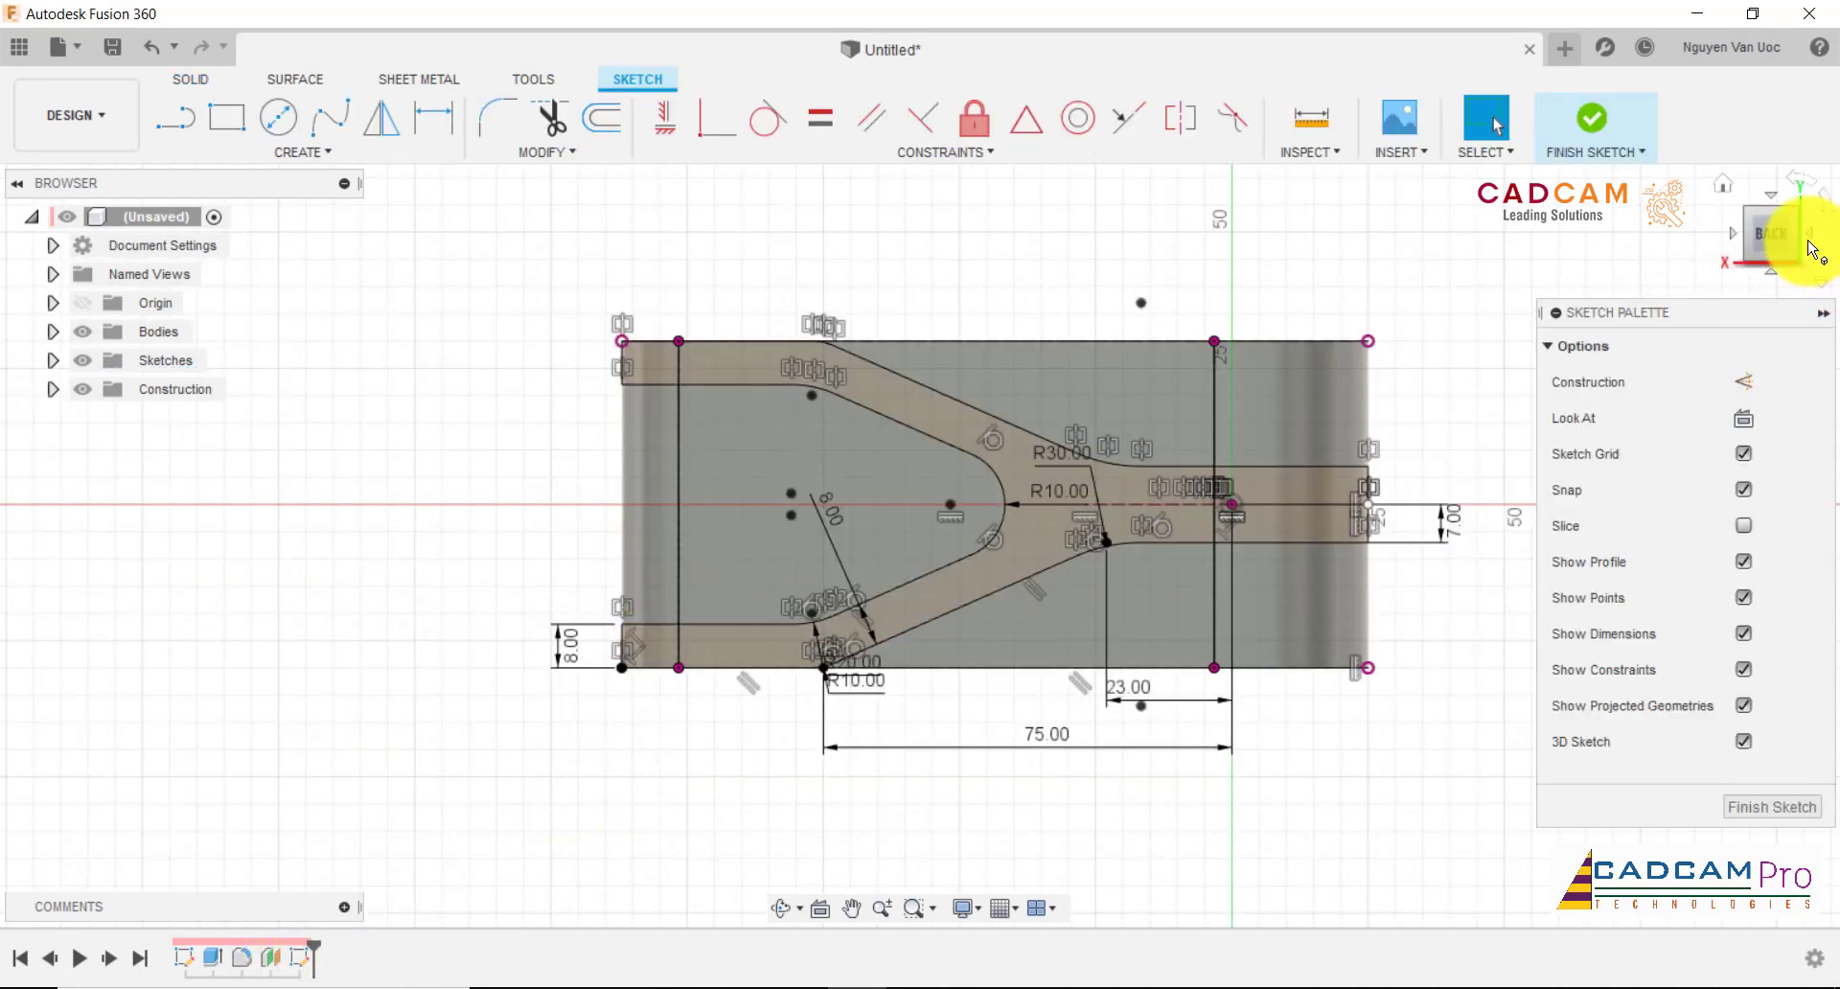
- Draw a 2-point rectangle enclosing the whole body outline
left_click(227, 117)
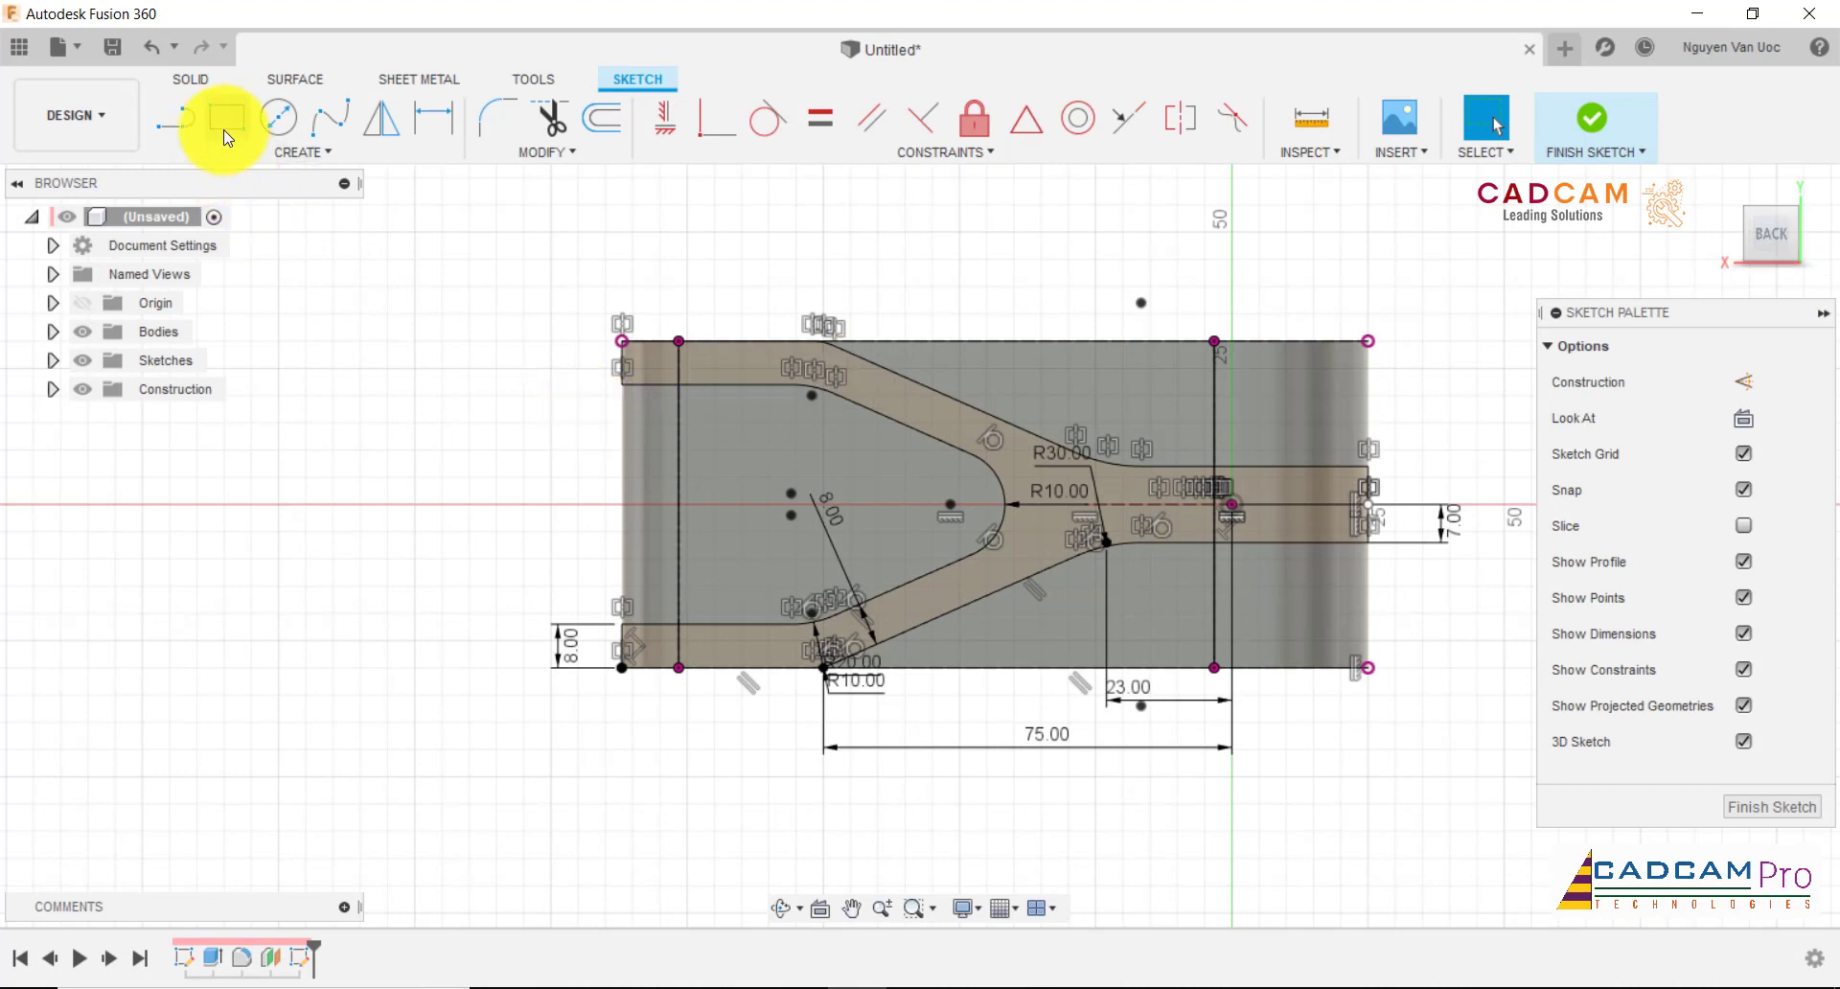
left_click(524, 721)
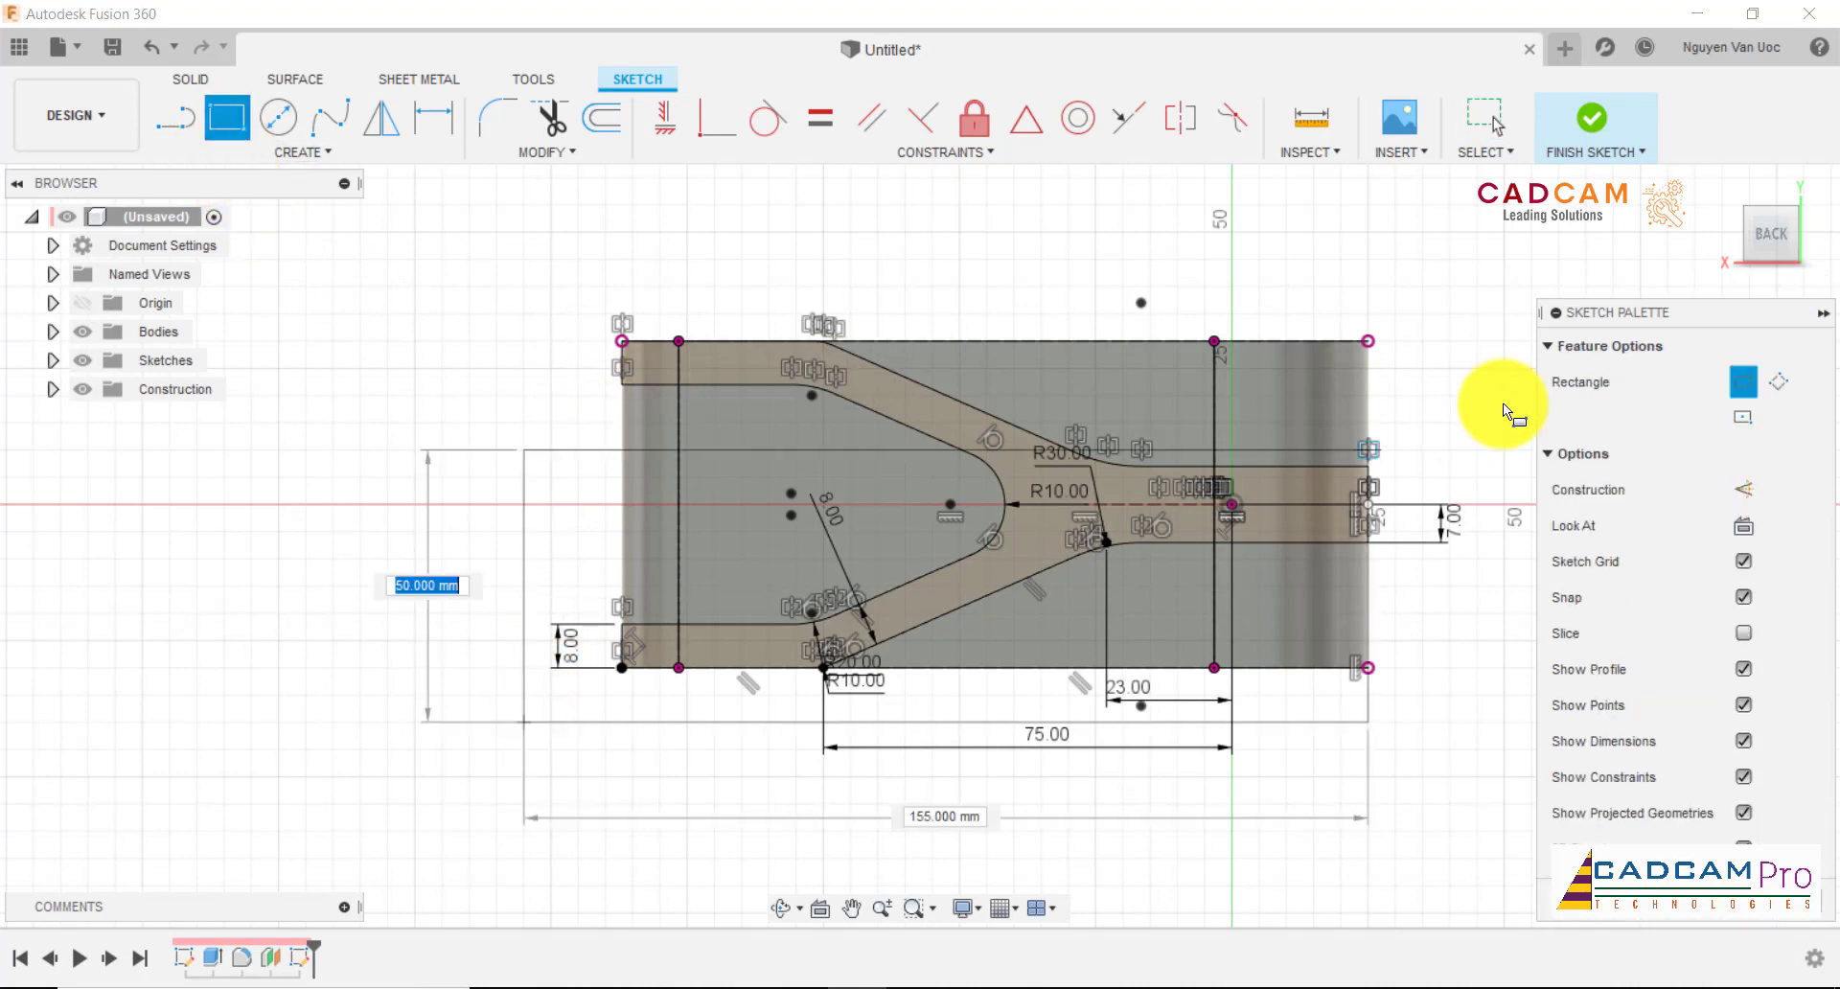
left_click(1426, 288)
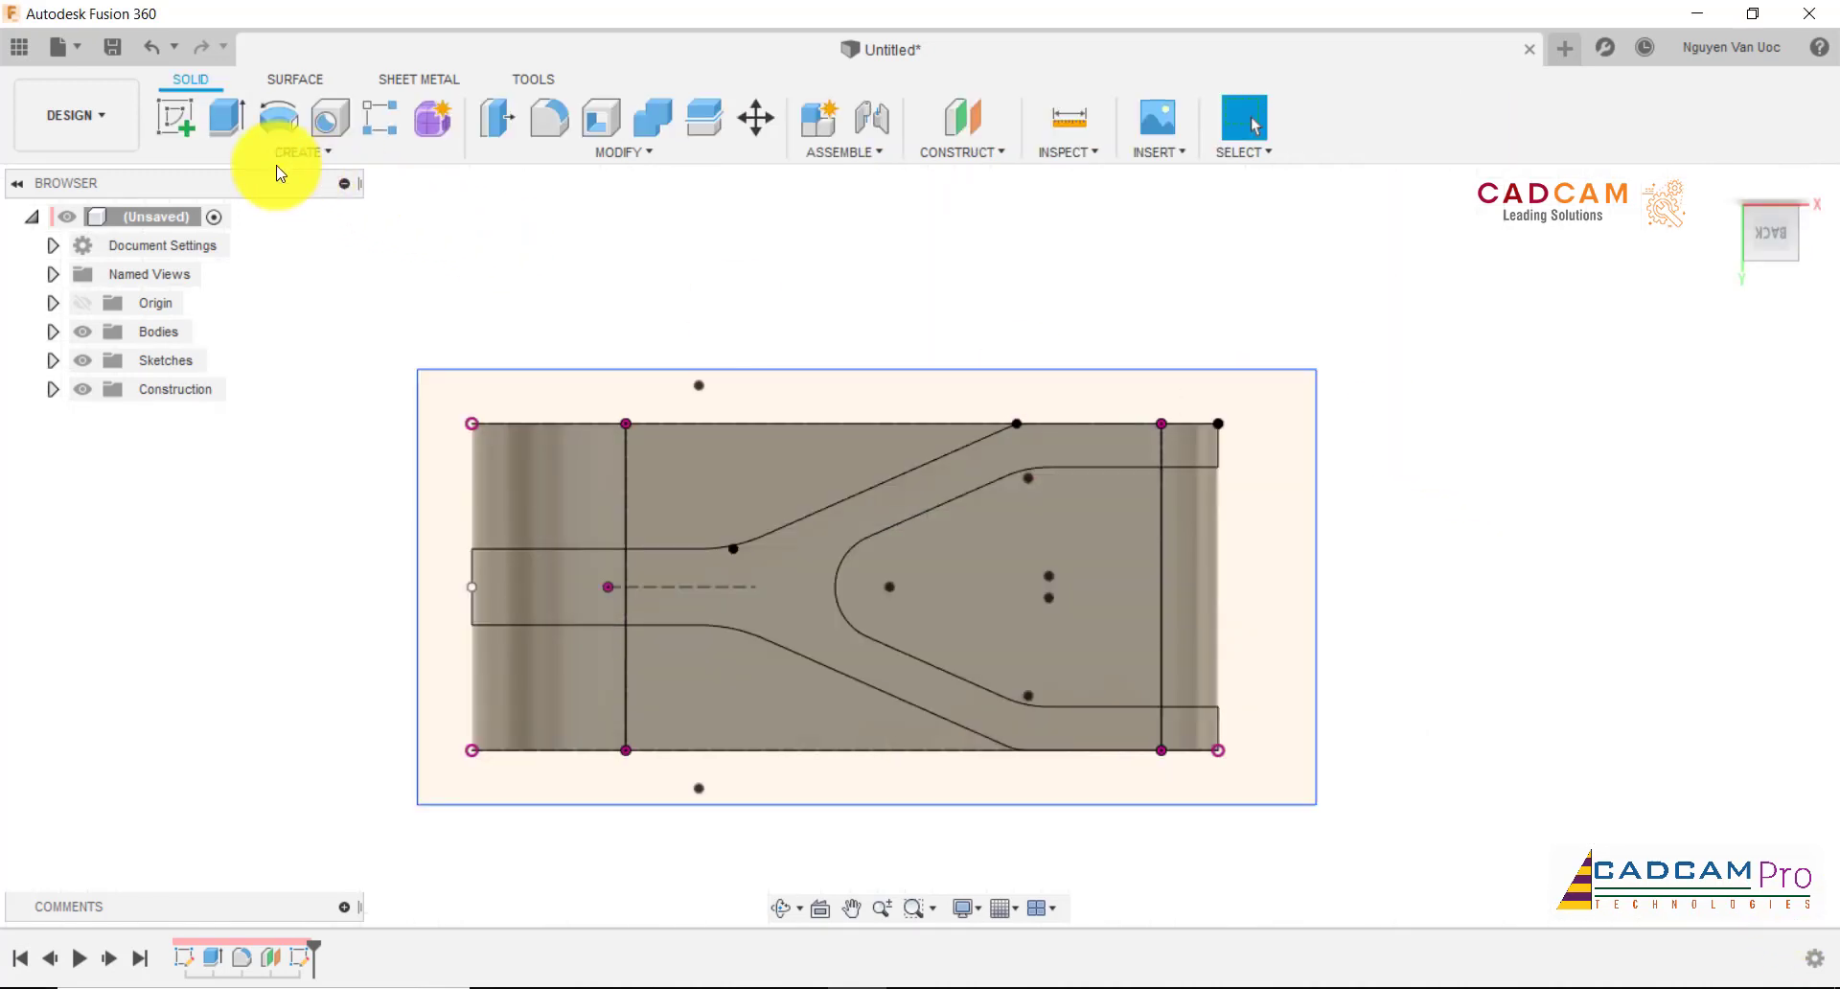
- Extrude-cut the region between the rectangle and the Y outline 80 mm deep
left_click(237, 137)
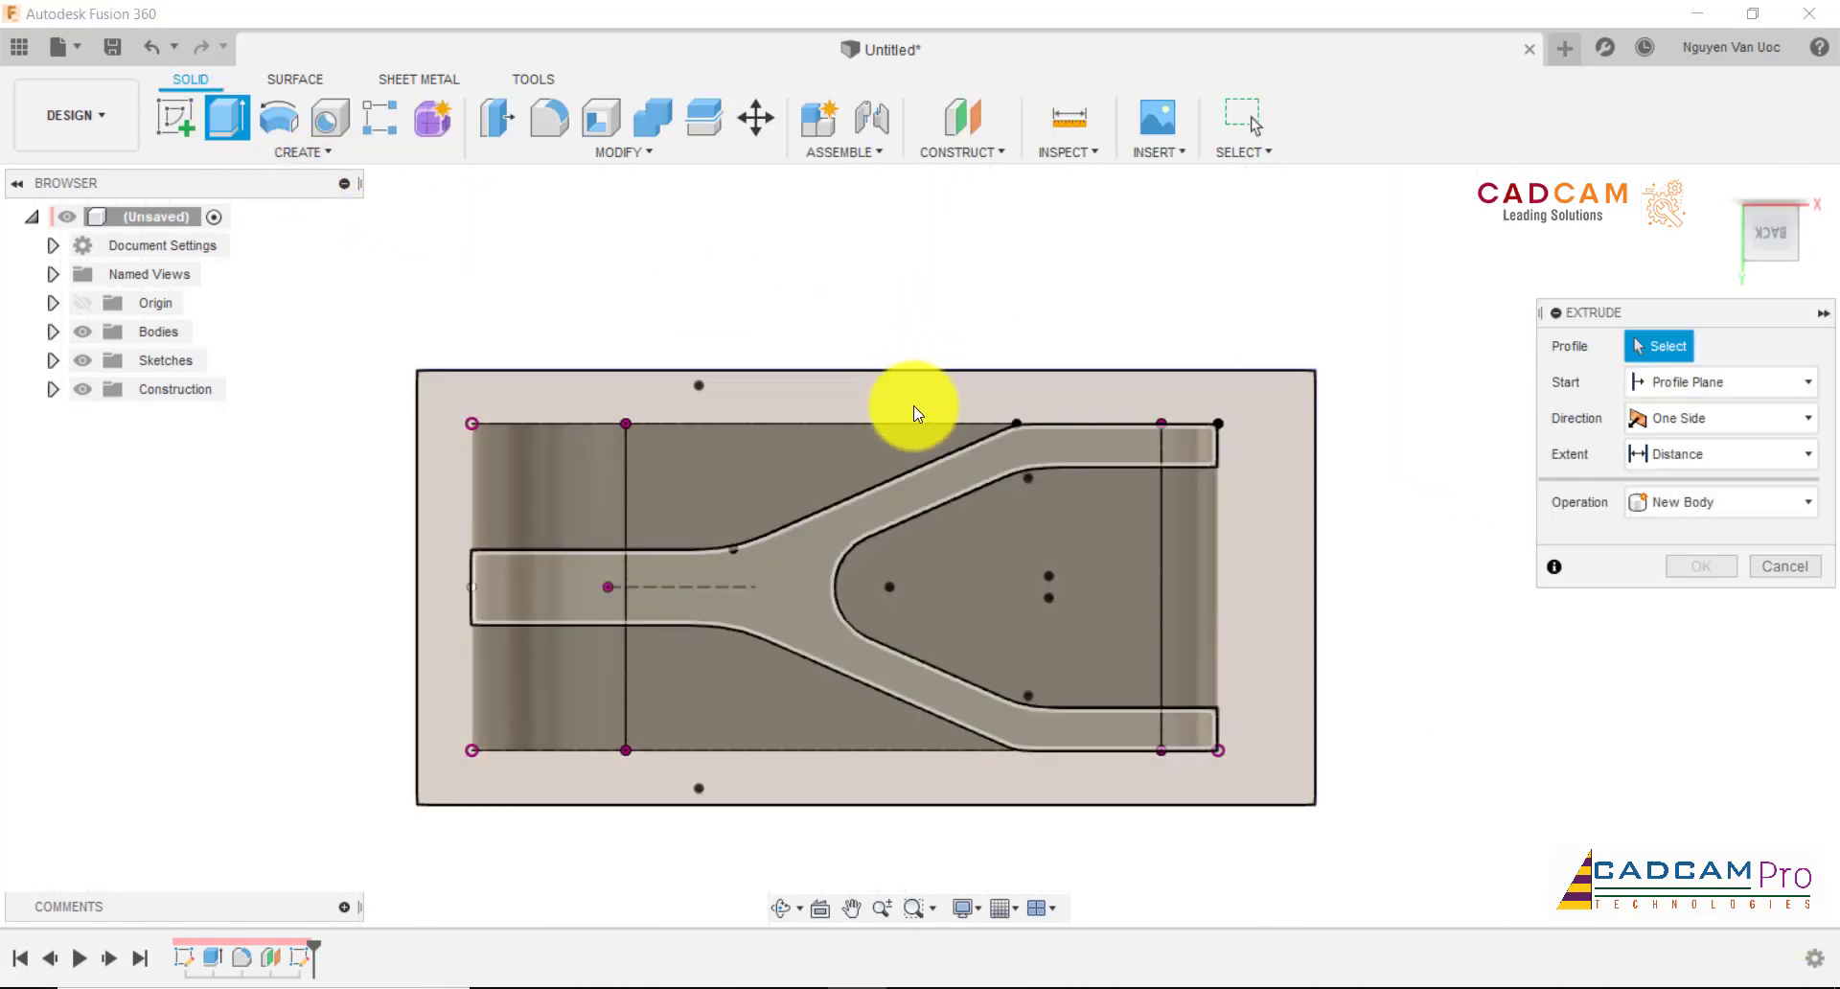
left_click(912, 409)
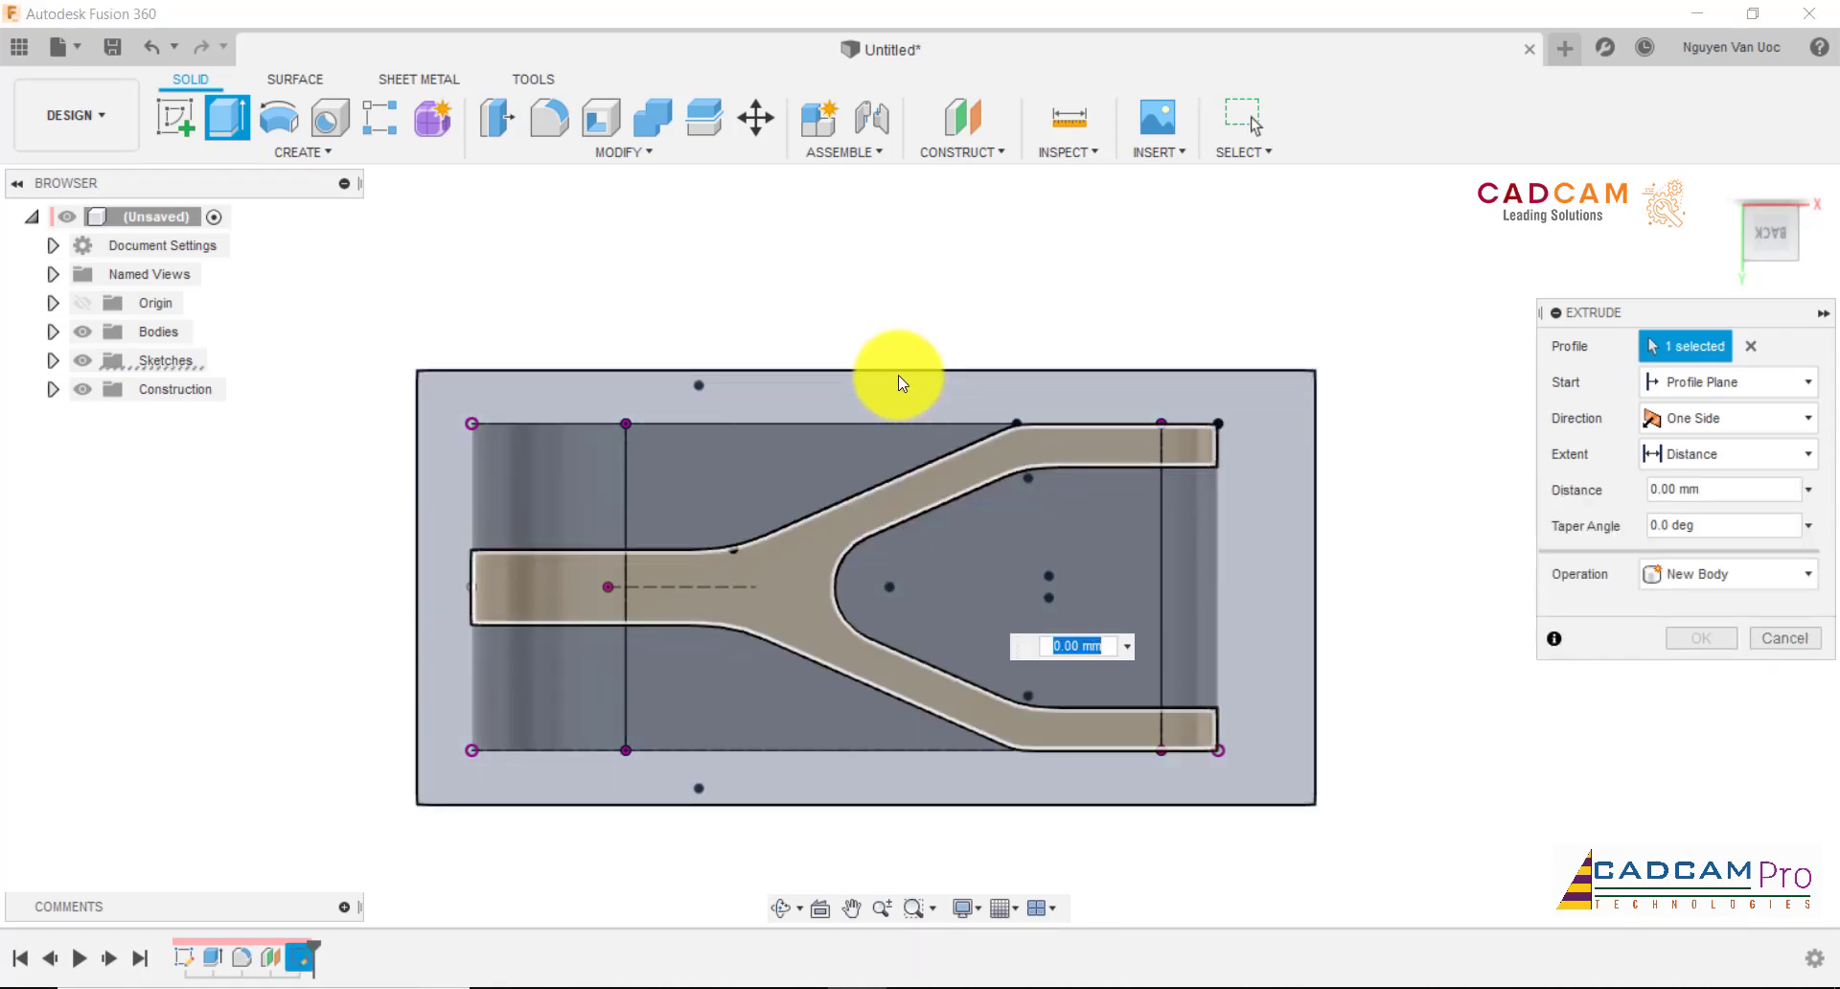
scroll(899, 376, "down", 2)
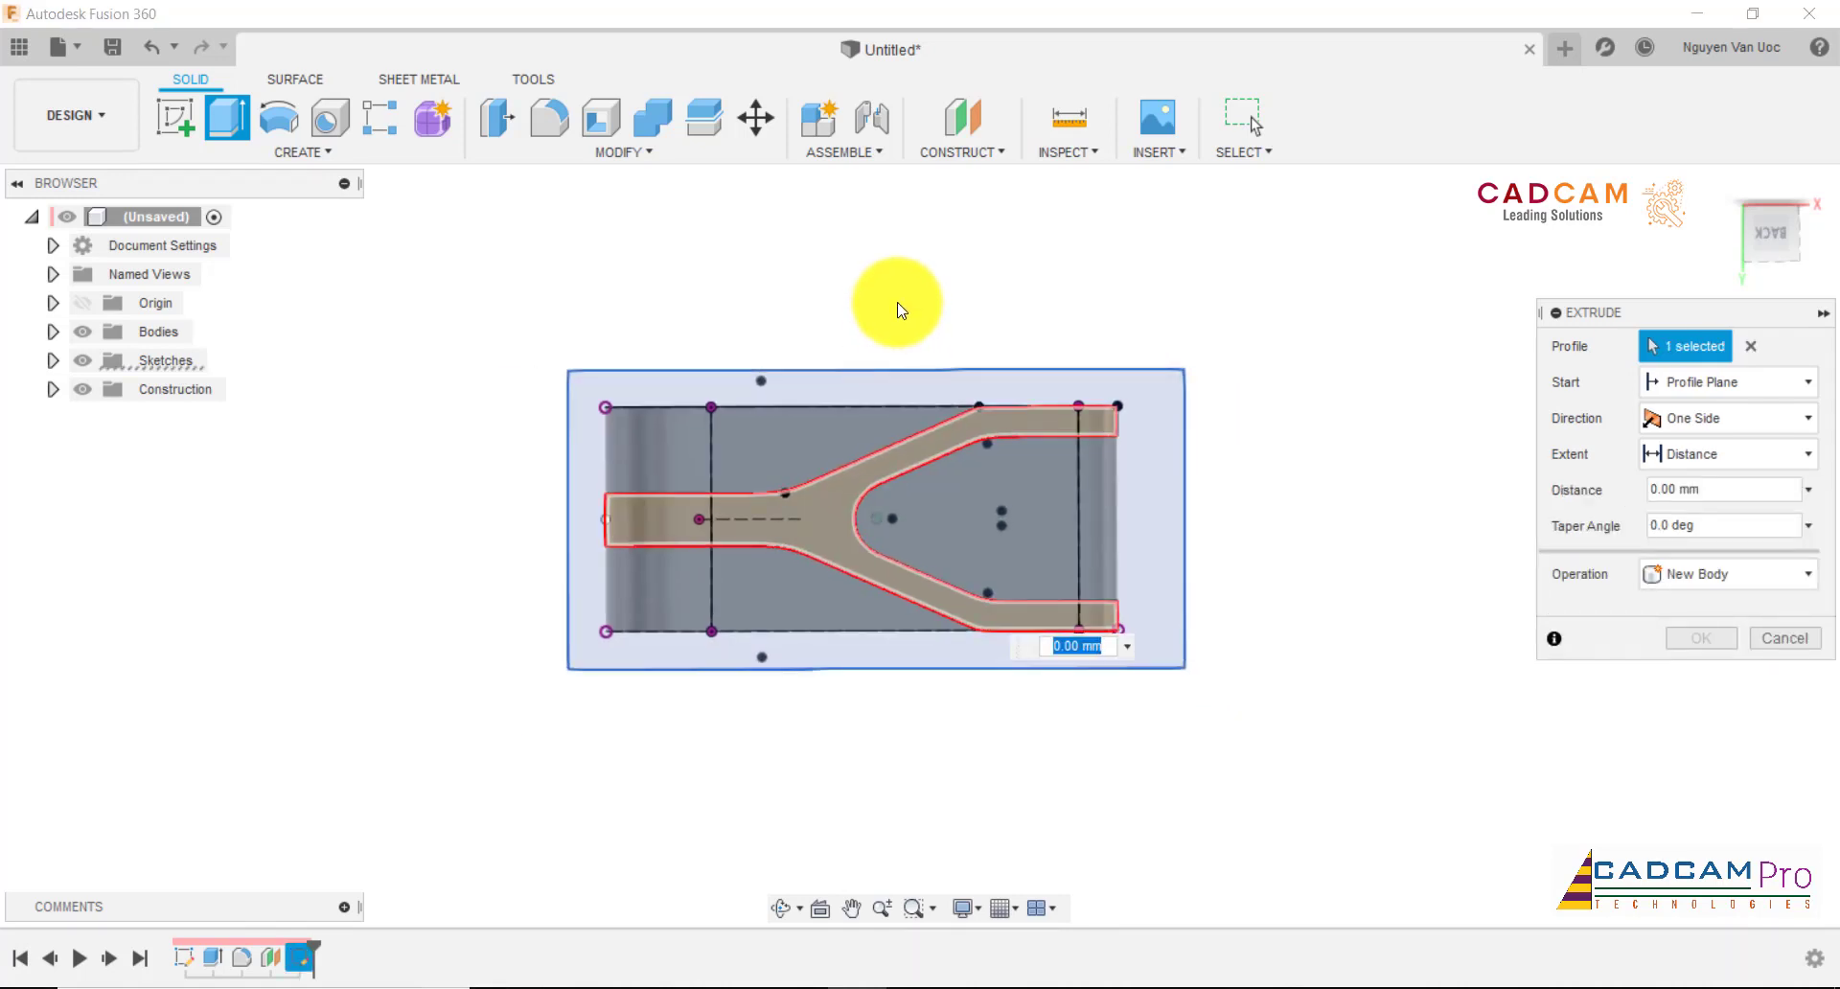
mouse_move(896, 302)
middle_mouse_down("shift")
mouse_move(1390, 518)
mouse_move(1285, 521)
middle_mouse_up("shift")
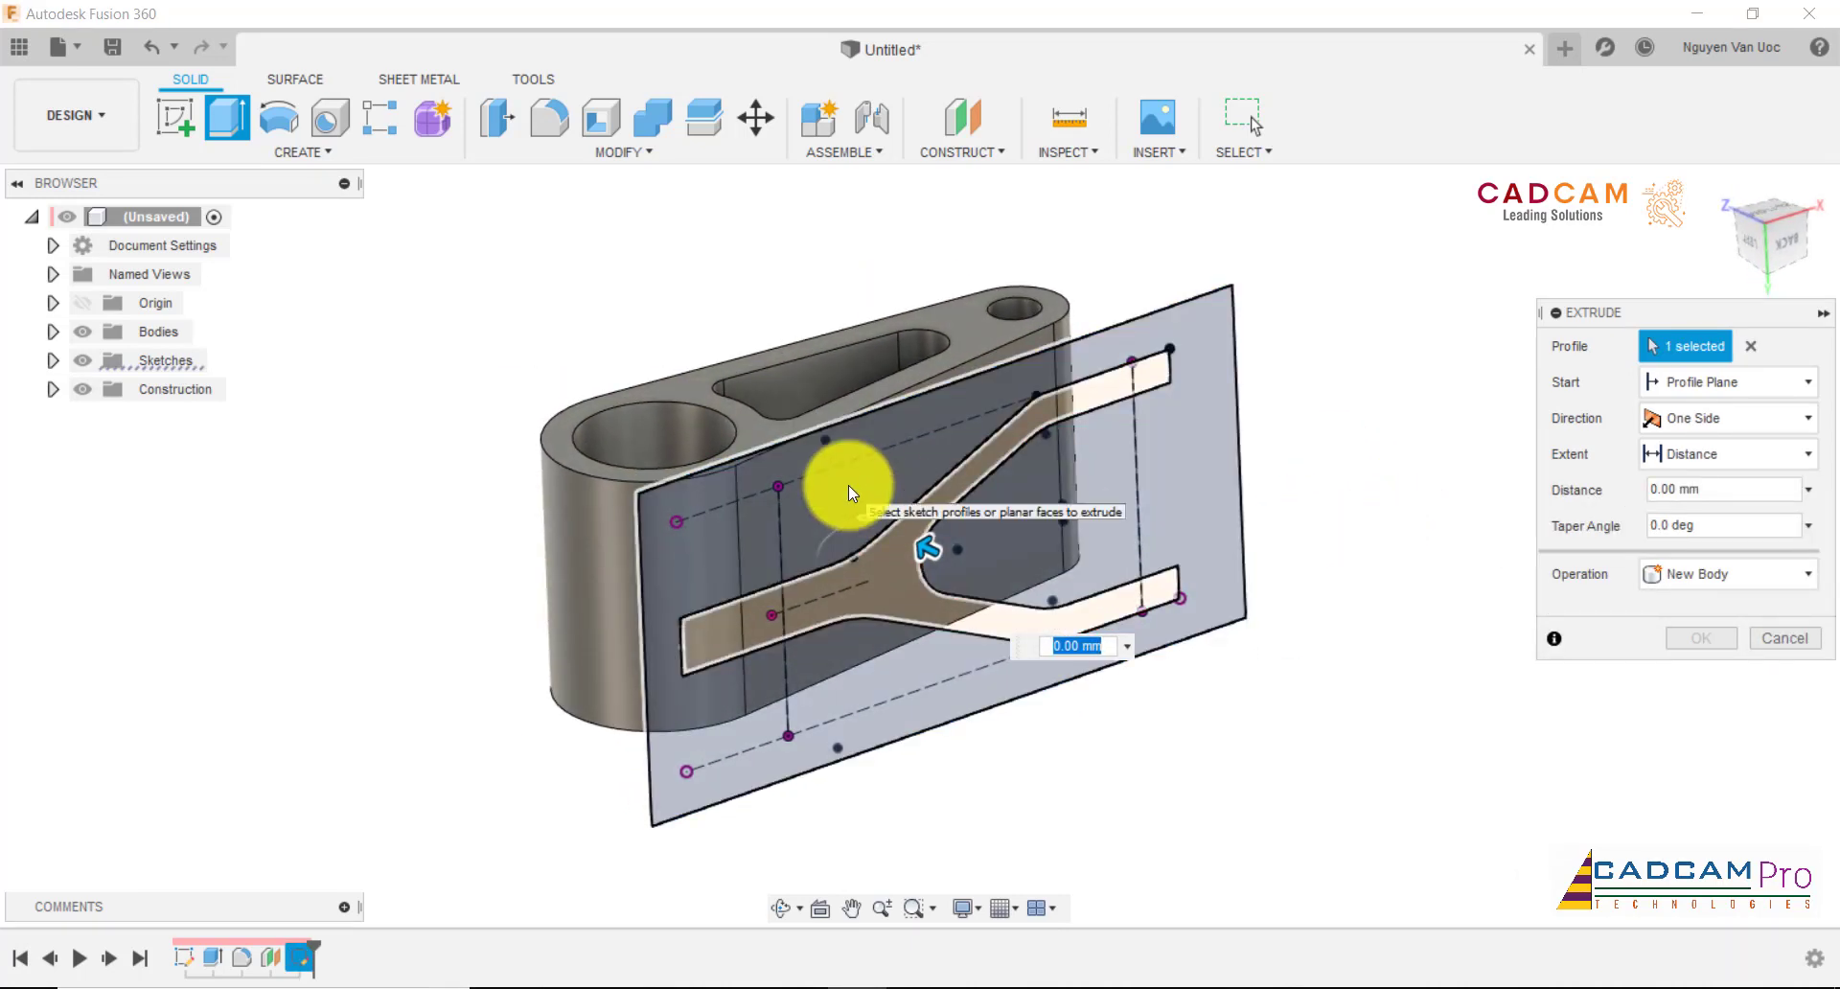
left_click(848, 493)
left_click(1102, 609)
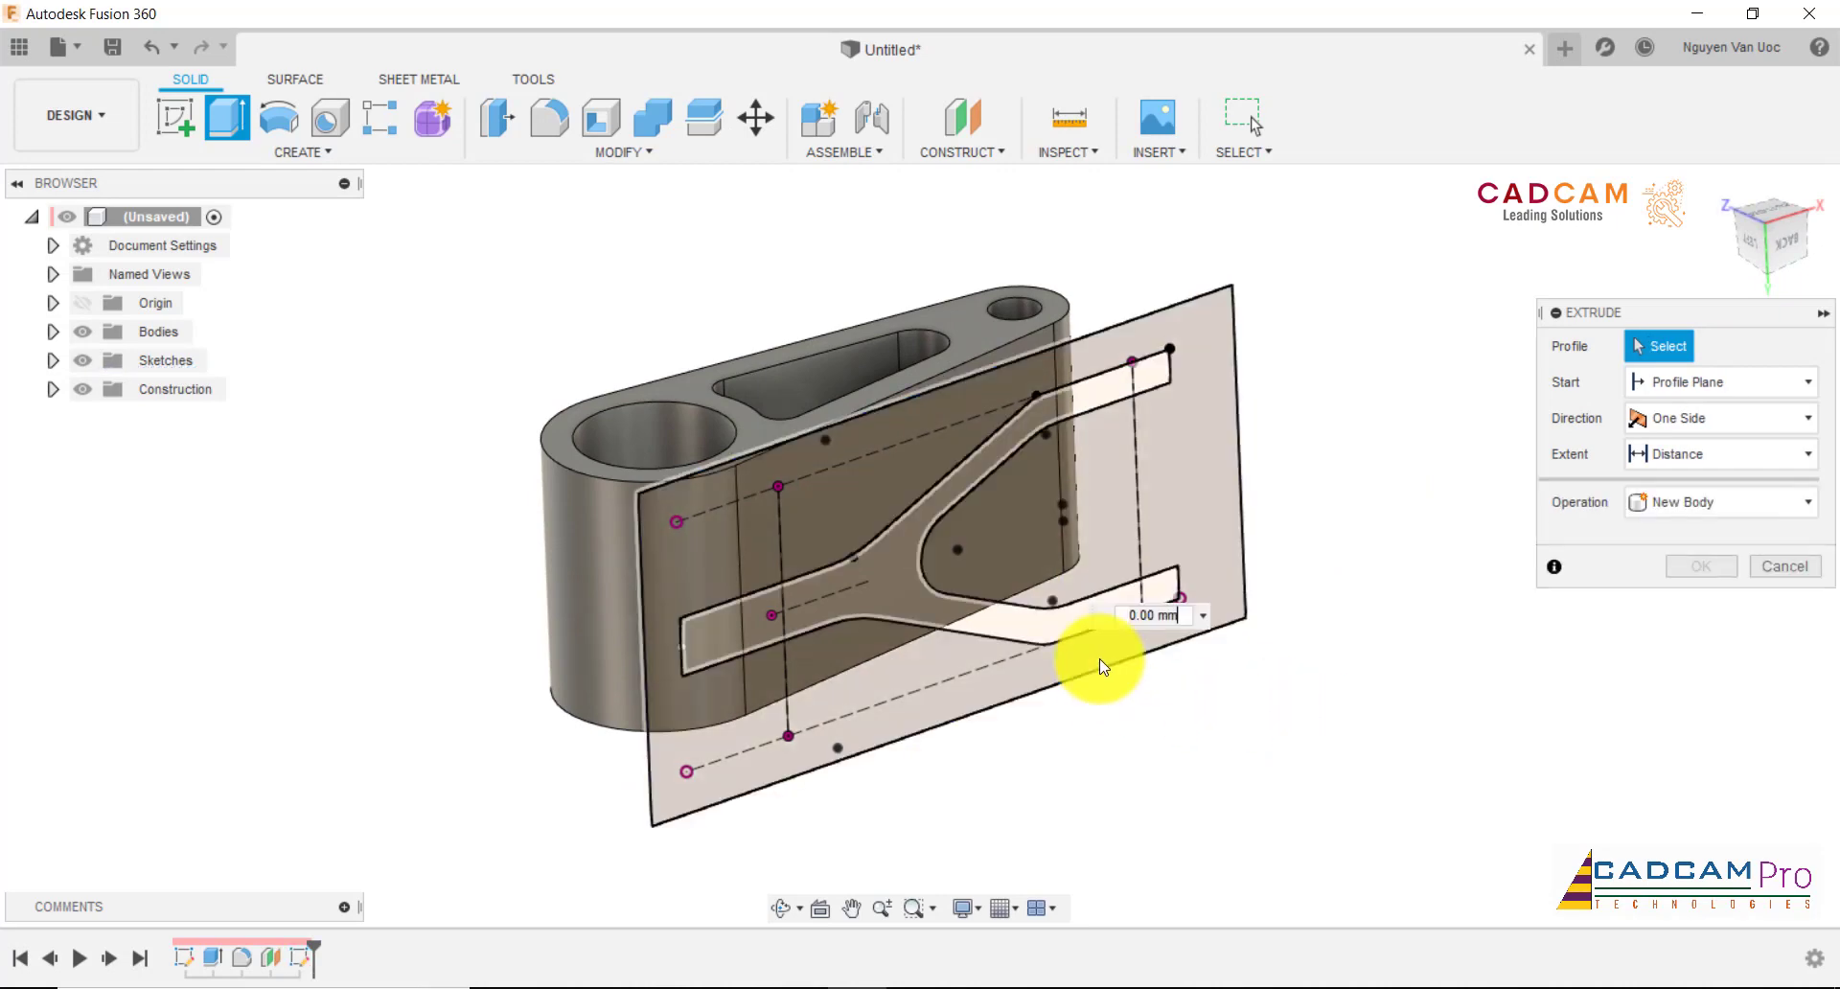
left_click_drag(925, 550, 695, 482)
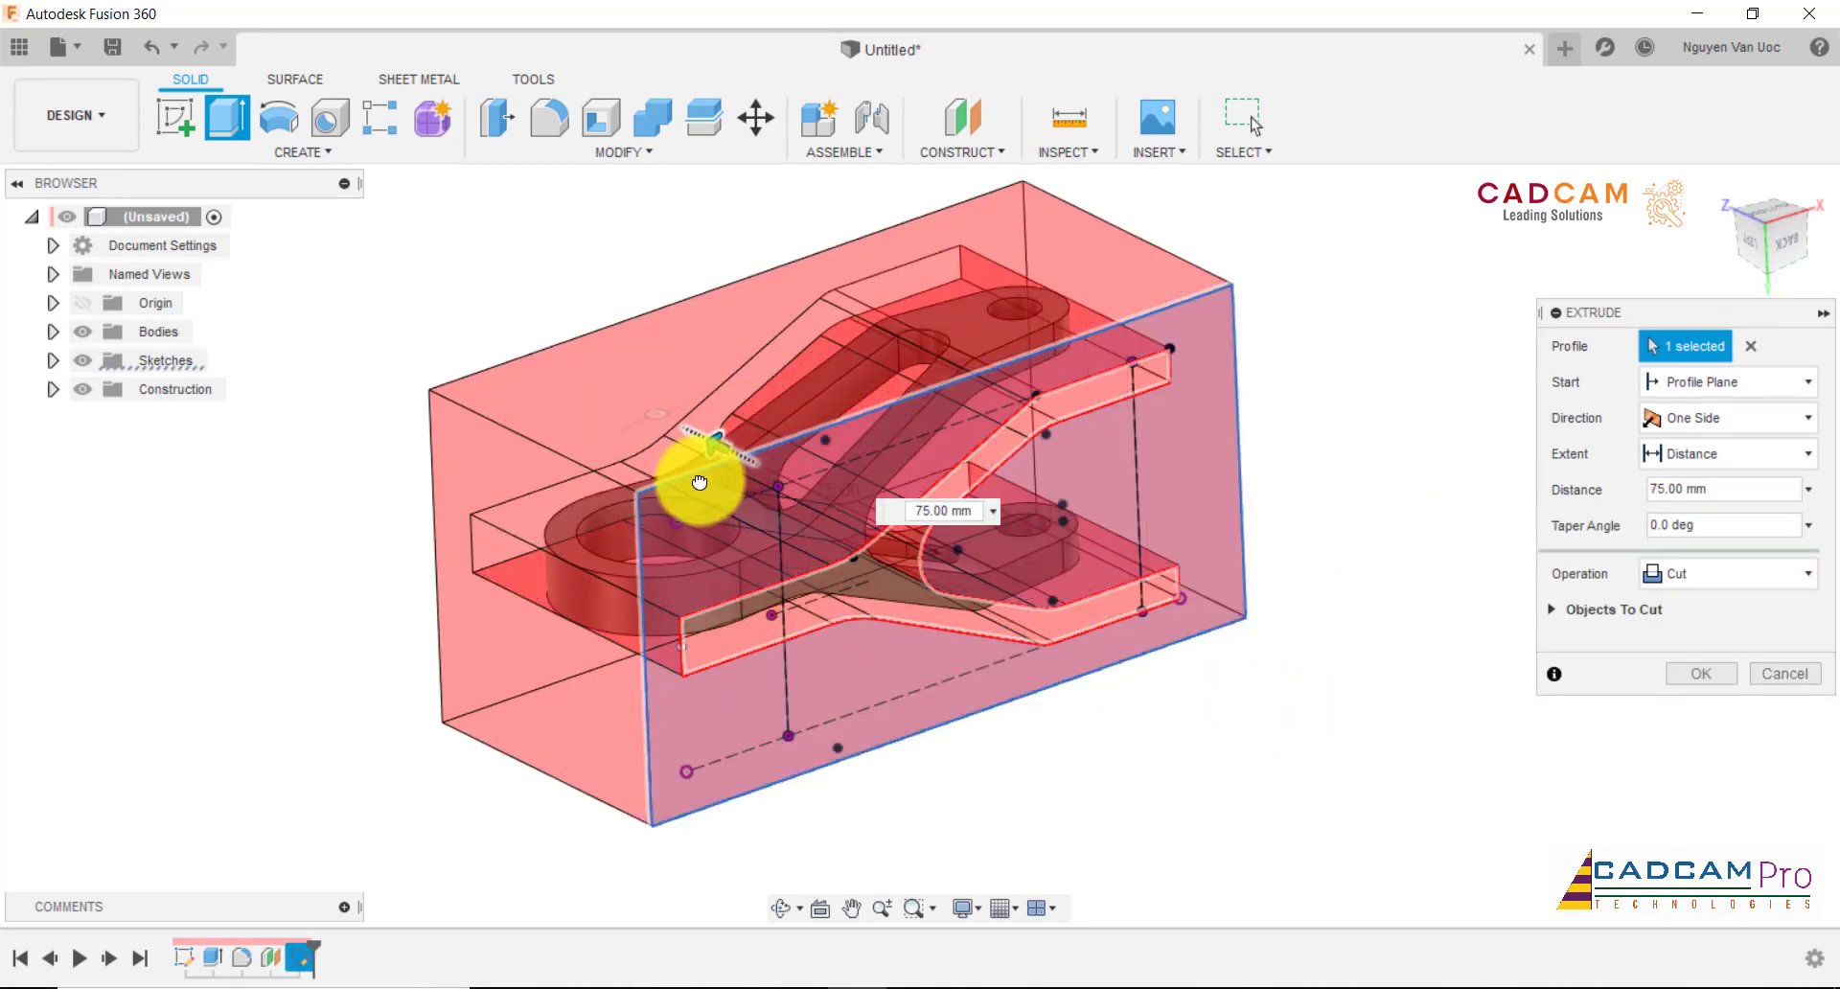
mouse_move(695, 482)
middle_mouse_down("shift")
mouse_move(1303, 805)
mouse_move(1376, 616)
middle_mouse_up("shift")
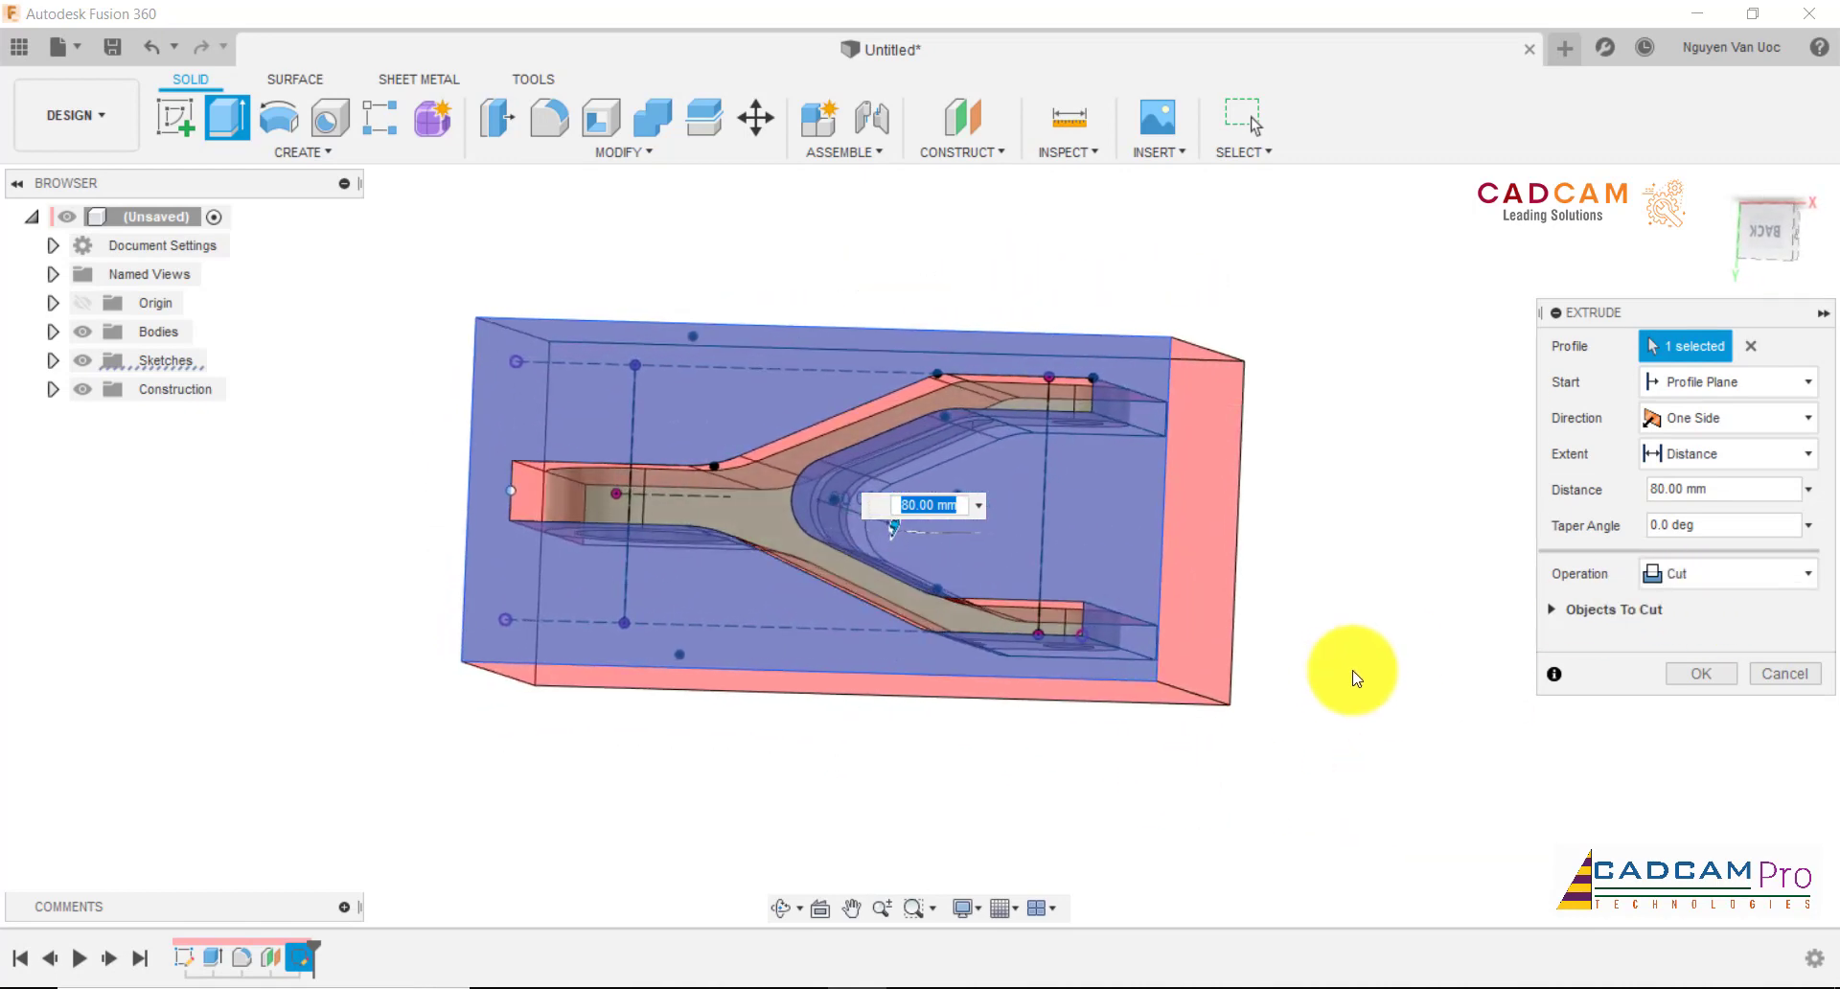
middle_click_drag(1342, 780, 1668, 712, "shift")
key("Return")
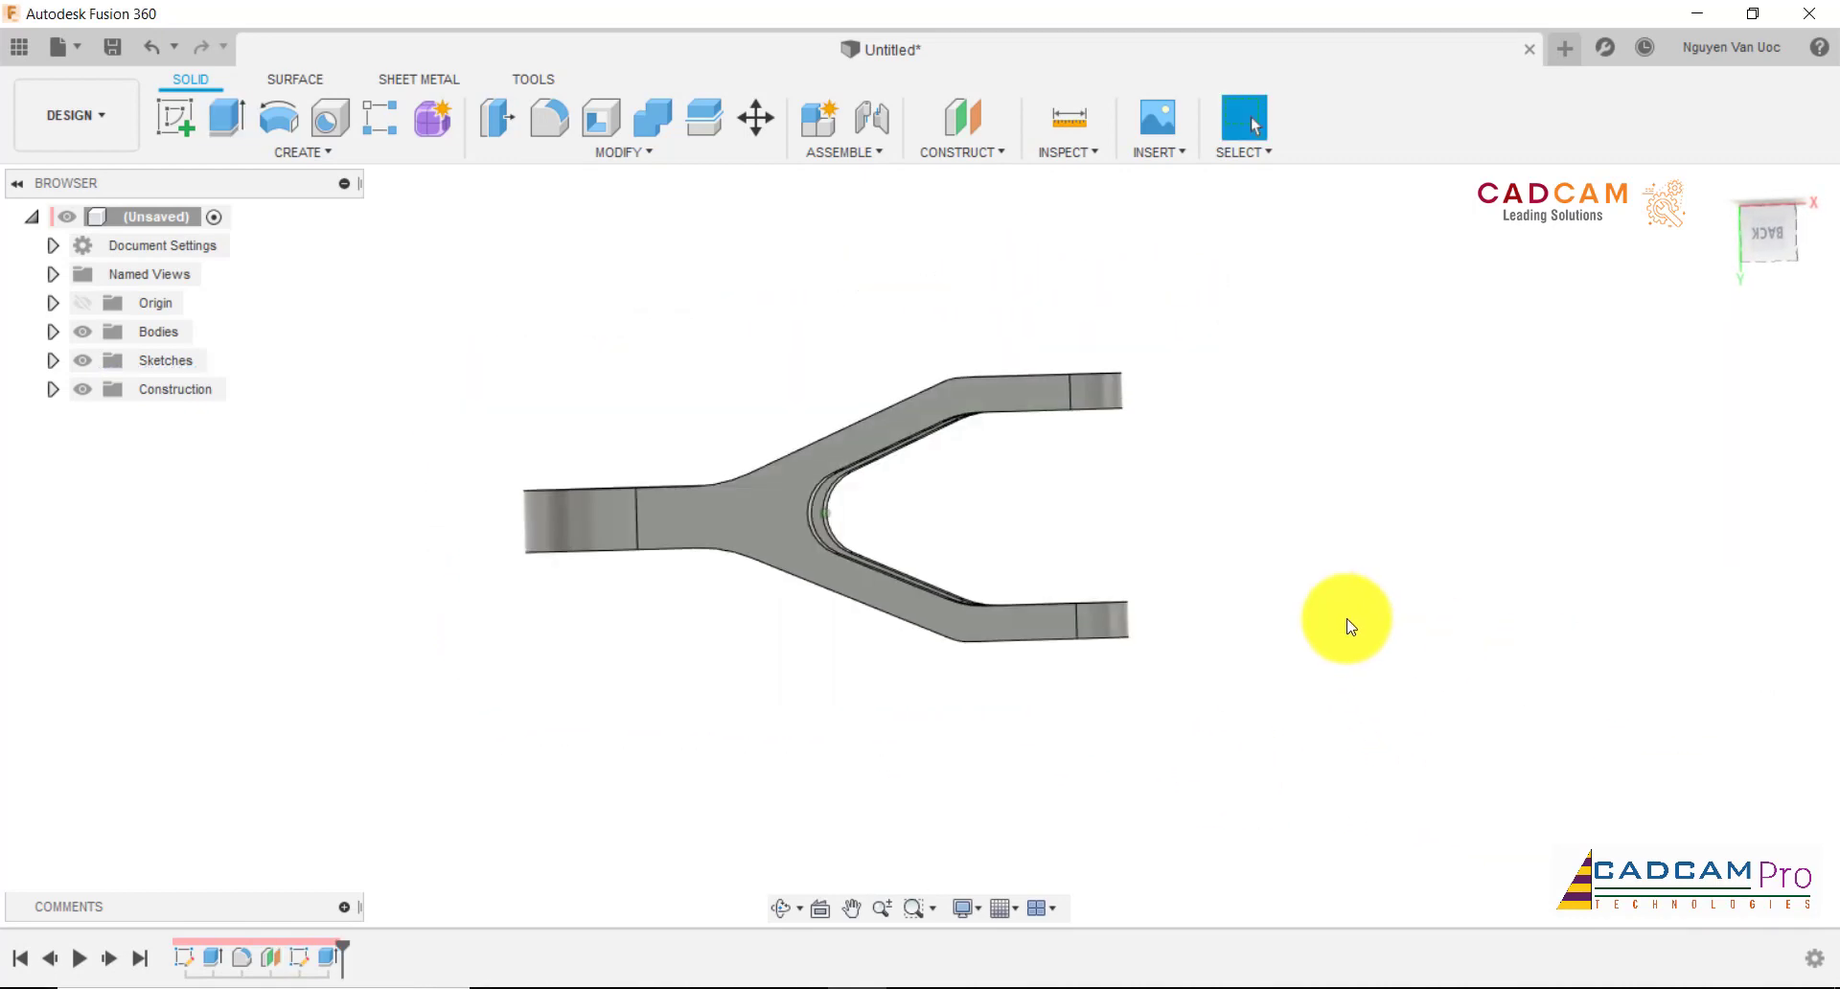
key("F6")
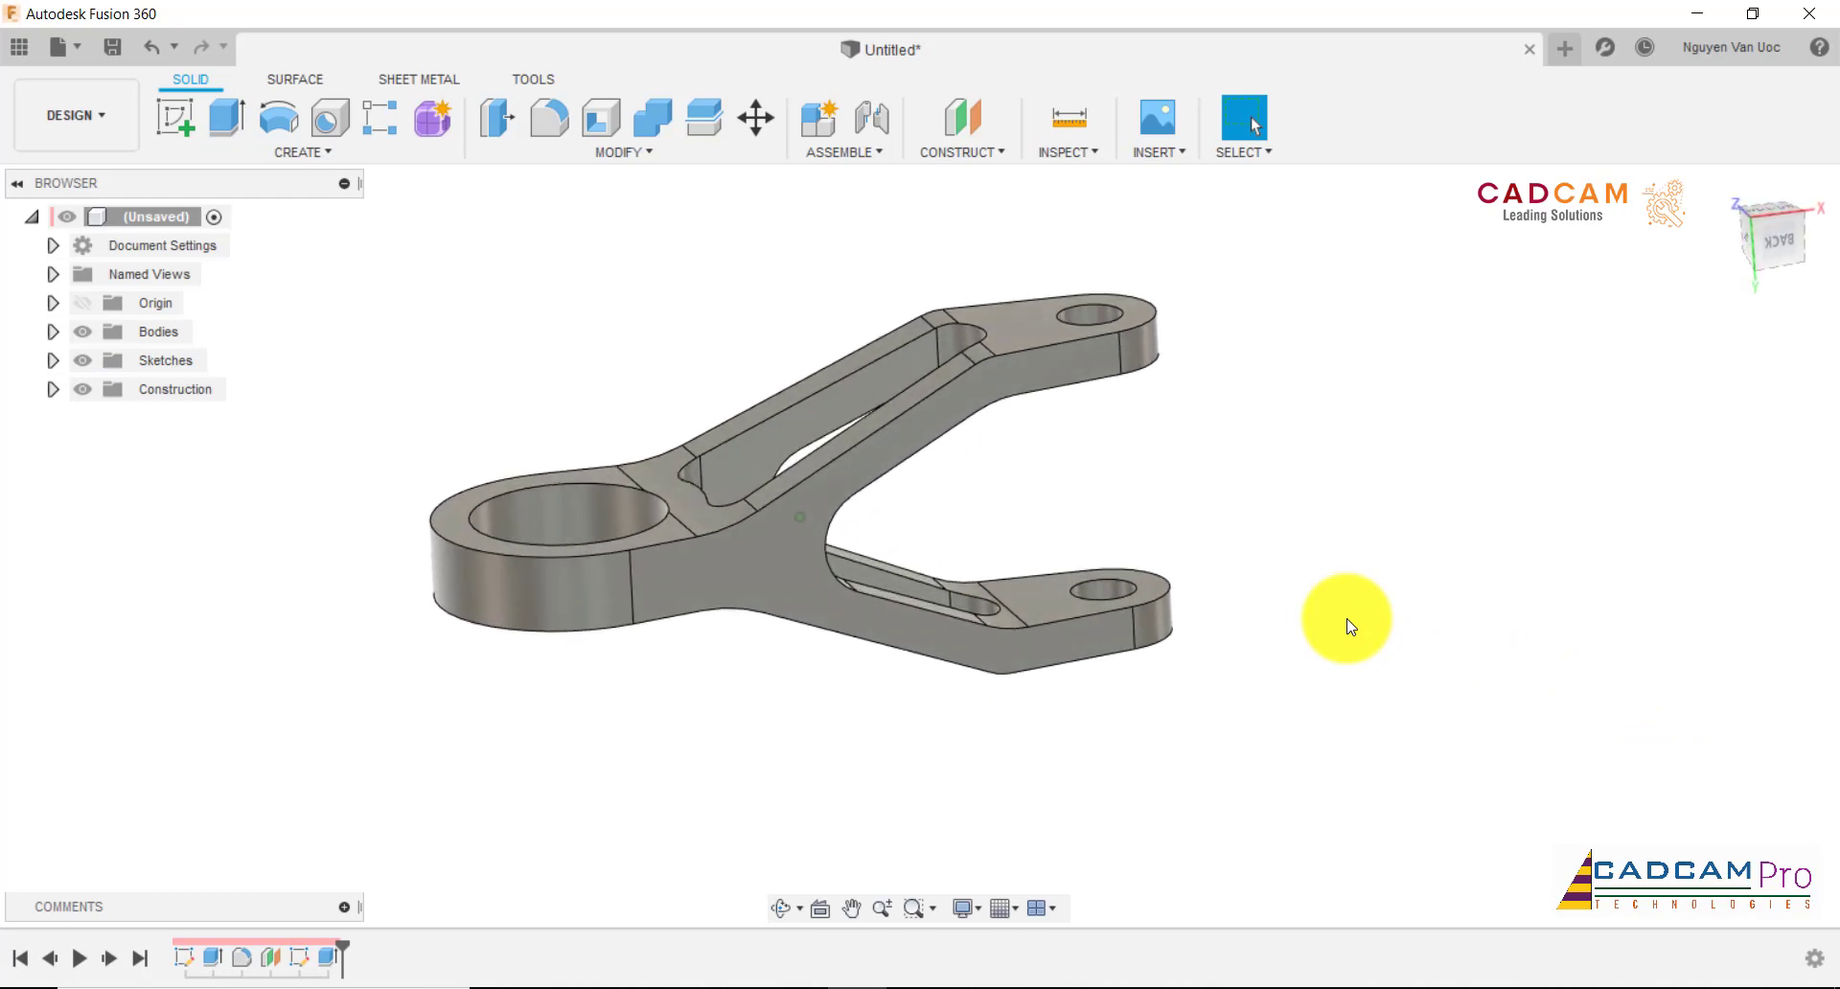
mouse_move(1349, 626)
middle_mouse_down("shift")
mouse_move(1101, 546)
mouse_move(1124, 538)
middle_mouse_up("shift")
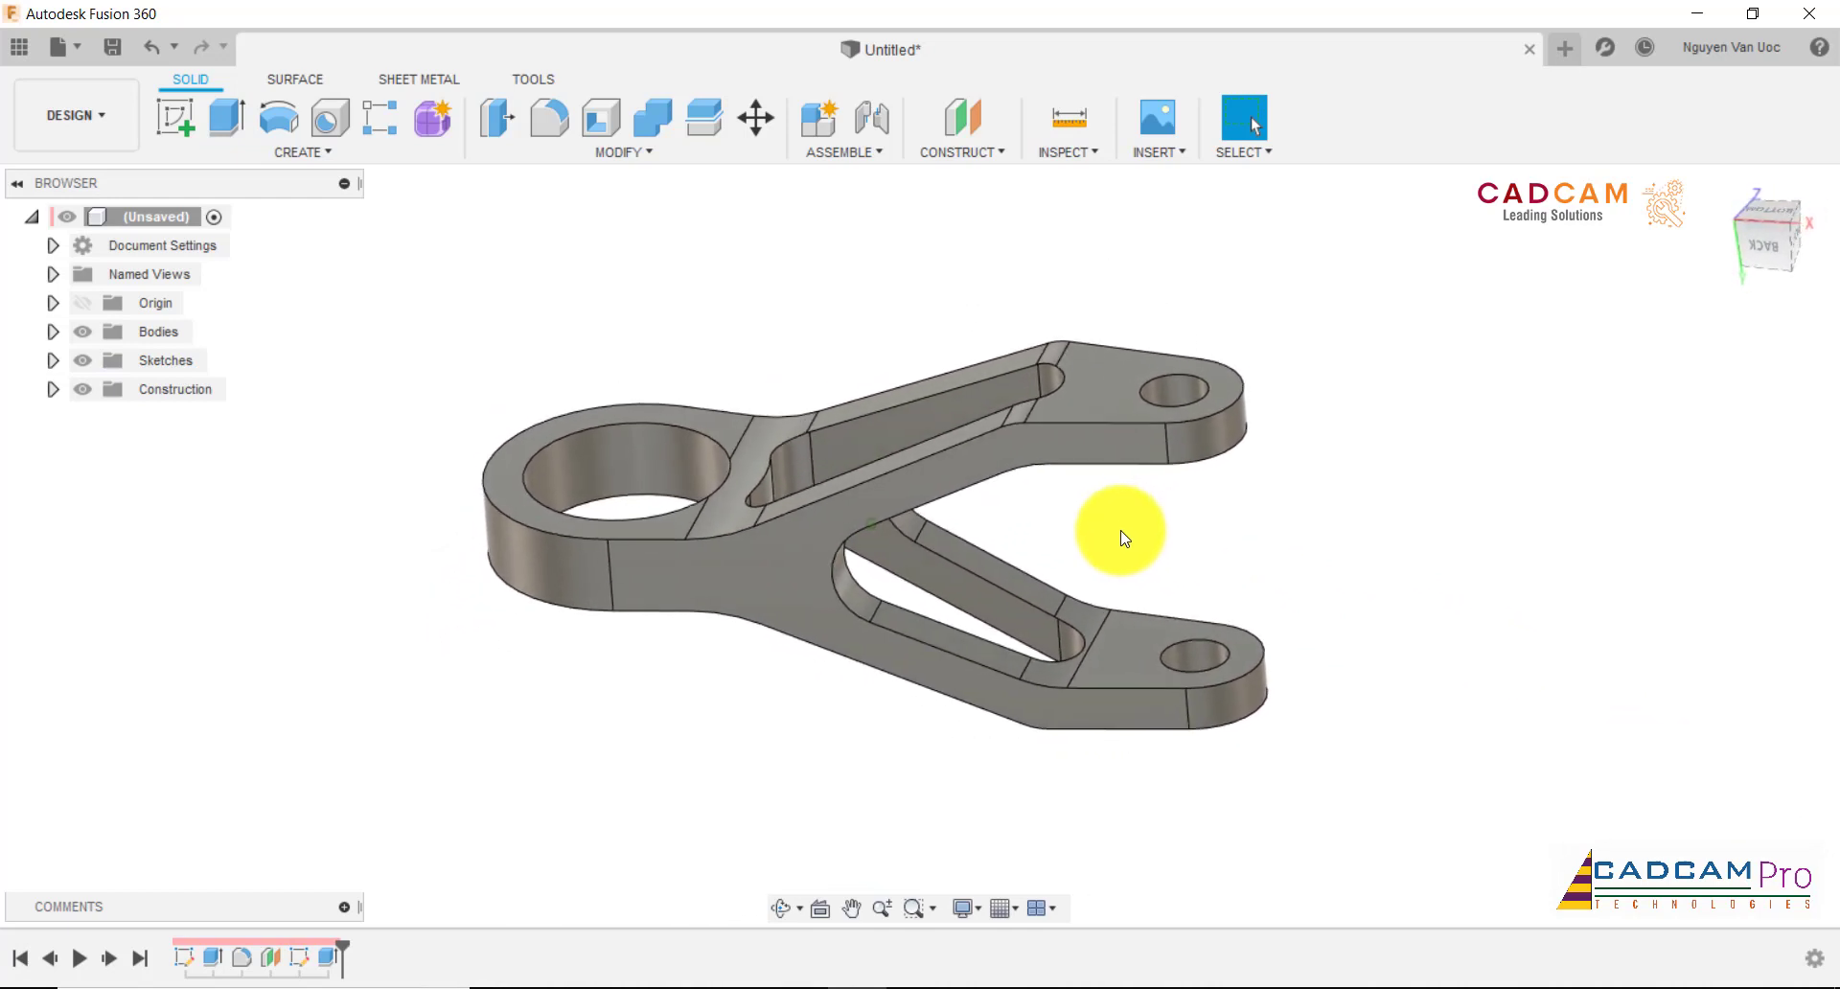
- Apply a 1 mm chamfer to the top and bottom edges of the large, upper-right and lower-right holes
left_click(596, 153)
left_click(564, 245)
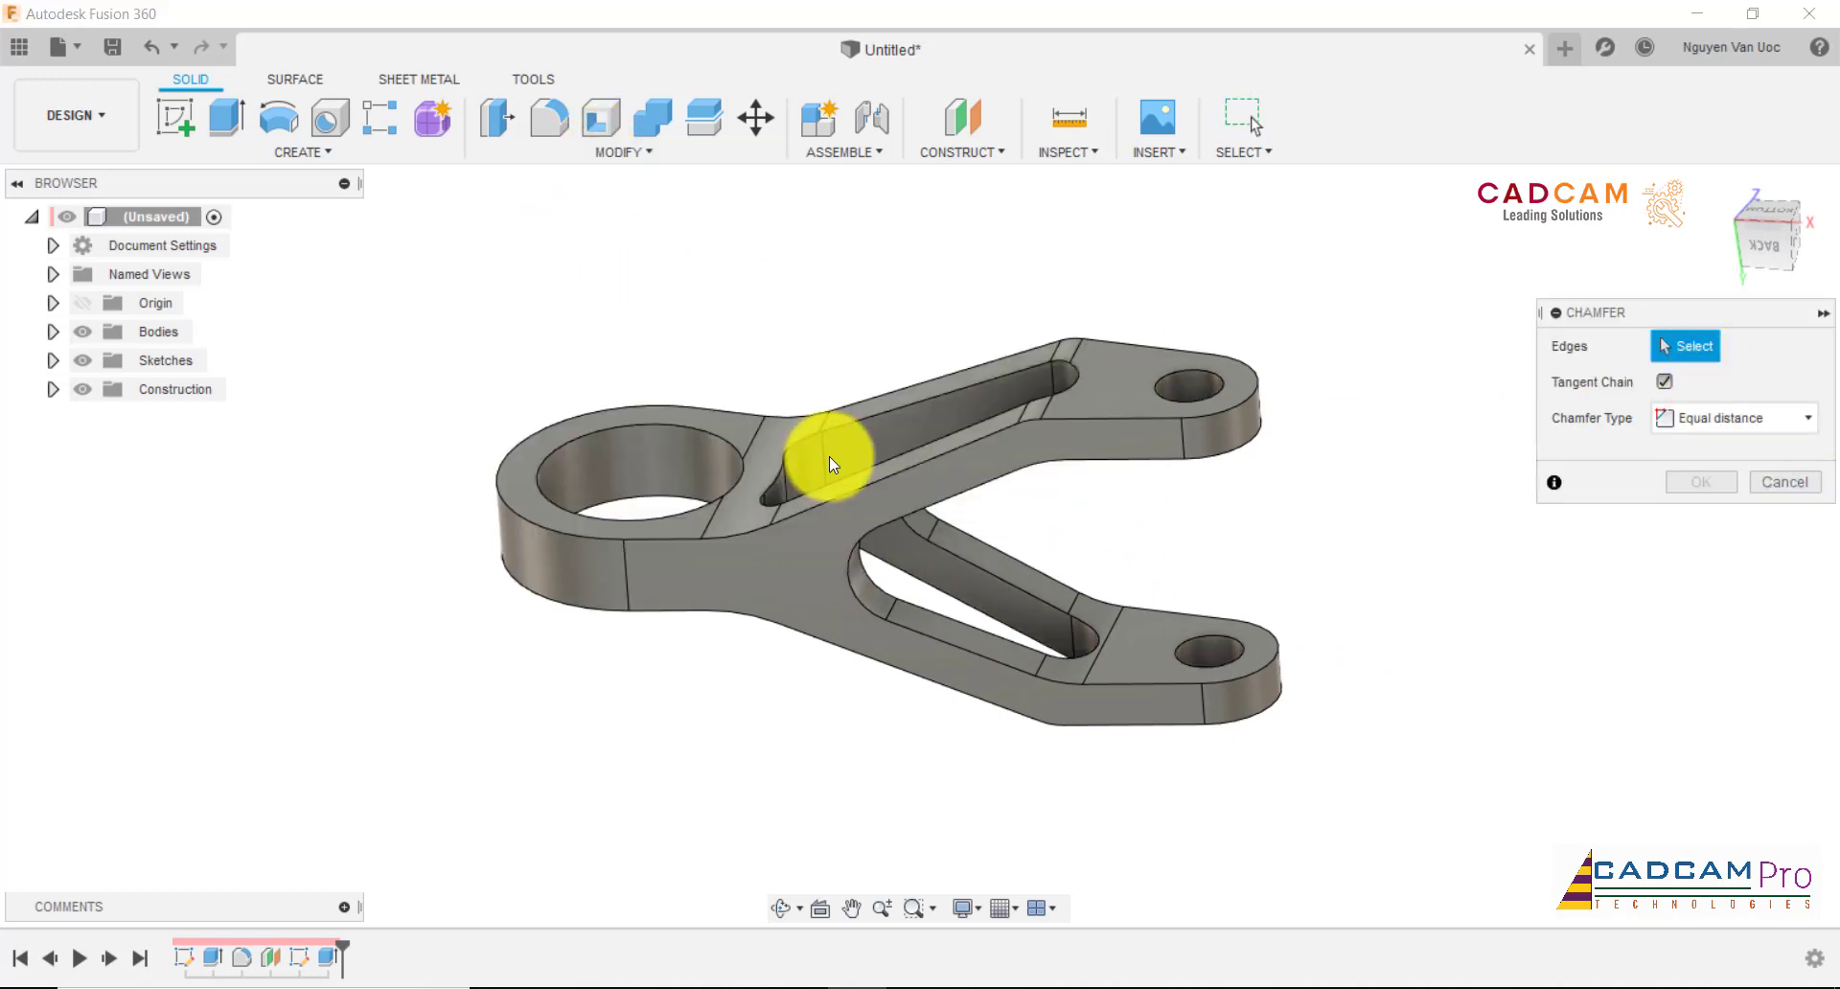
left_click(711, 501)
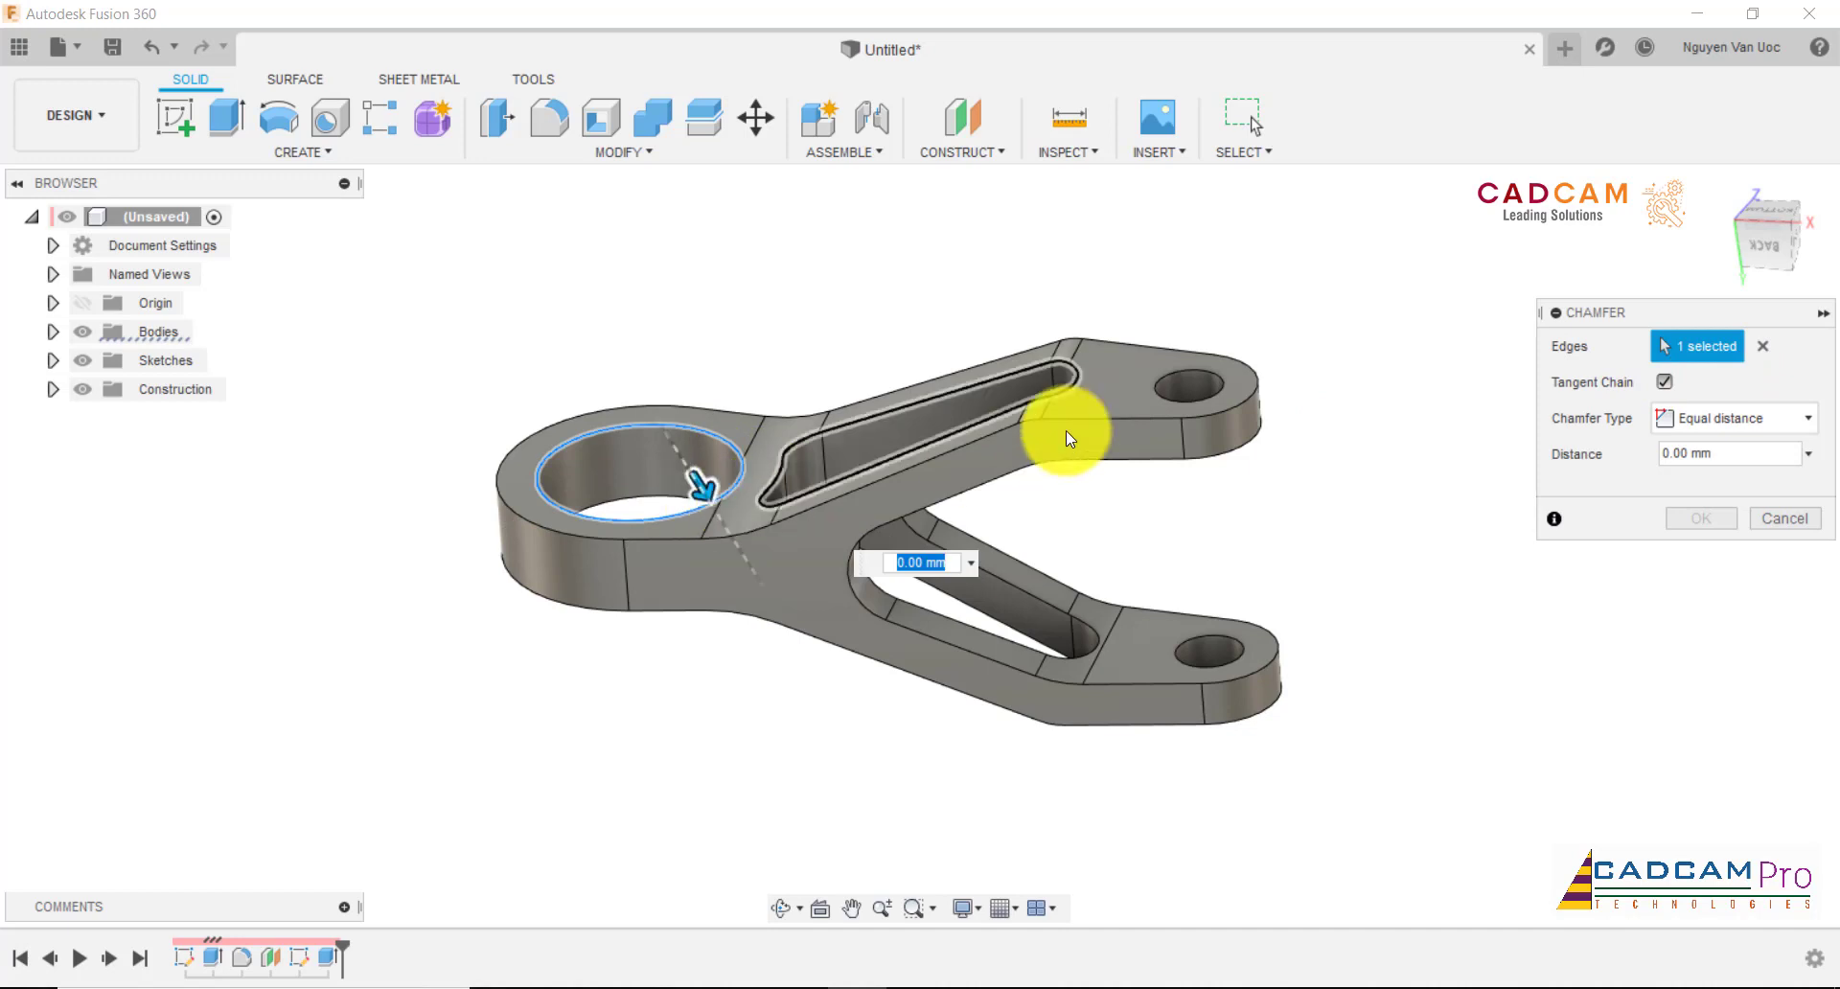
left_click(1175, 374)
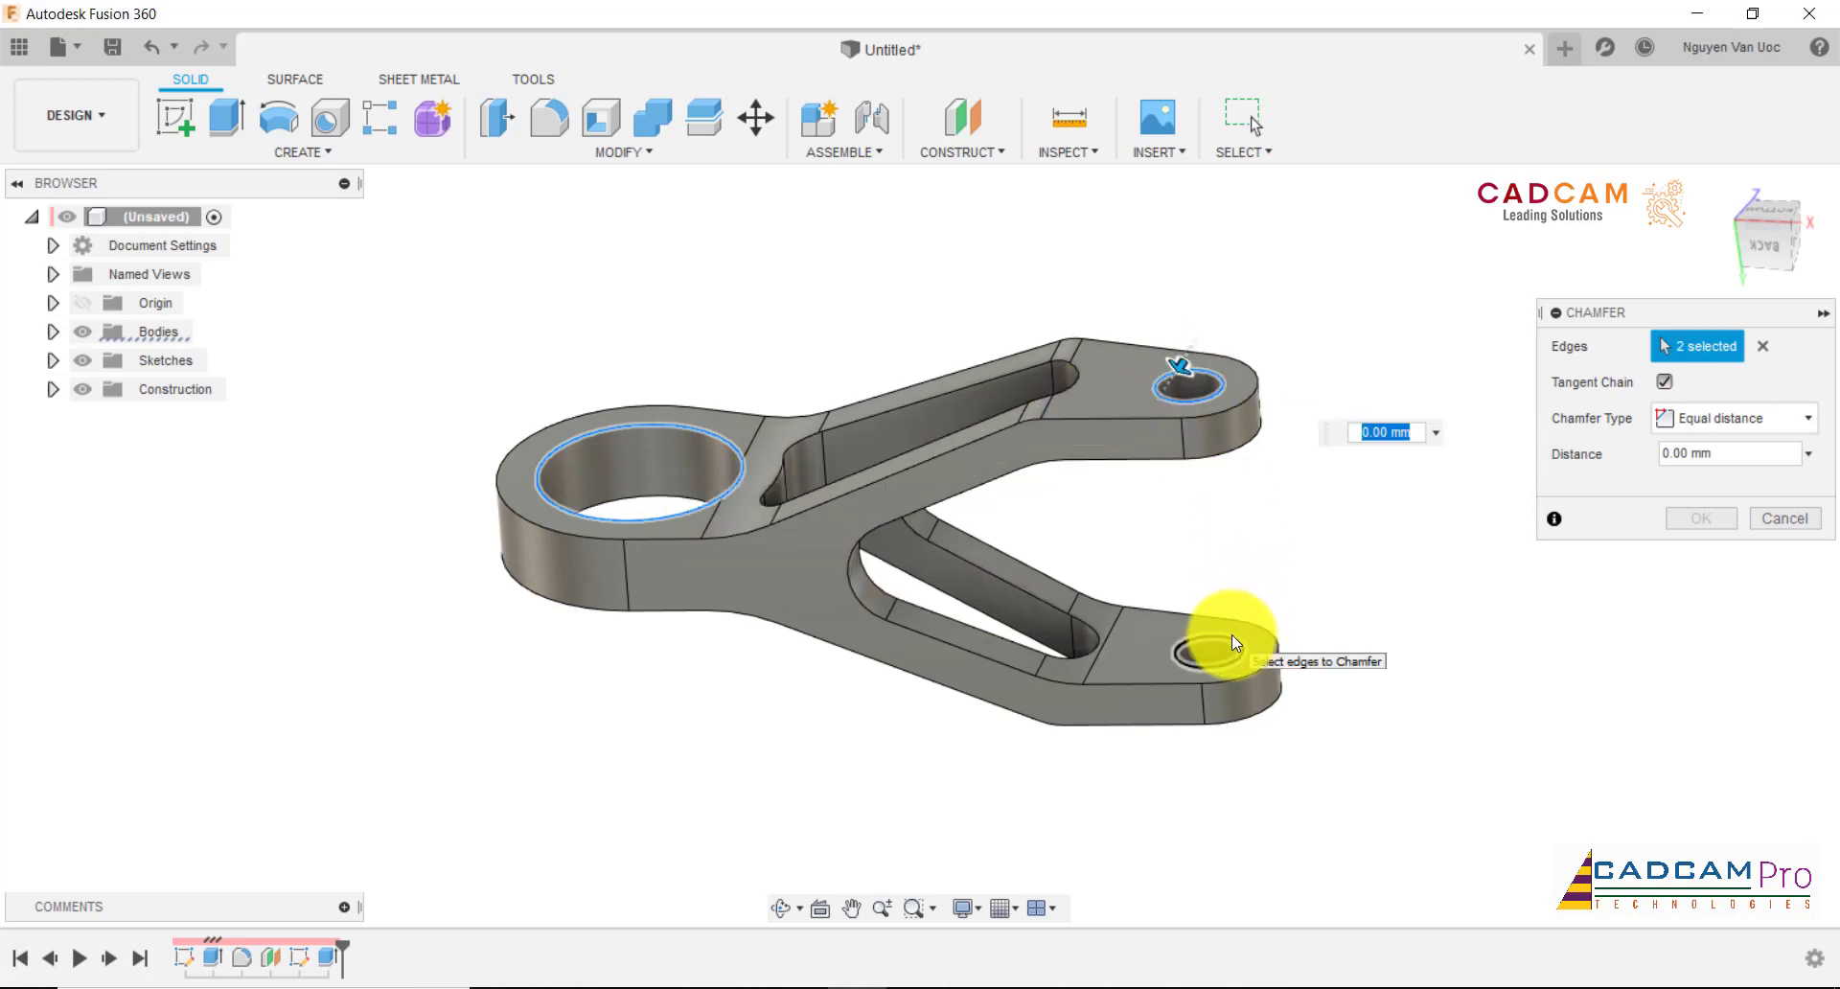
left_click(1232, 637)
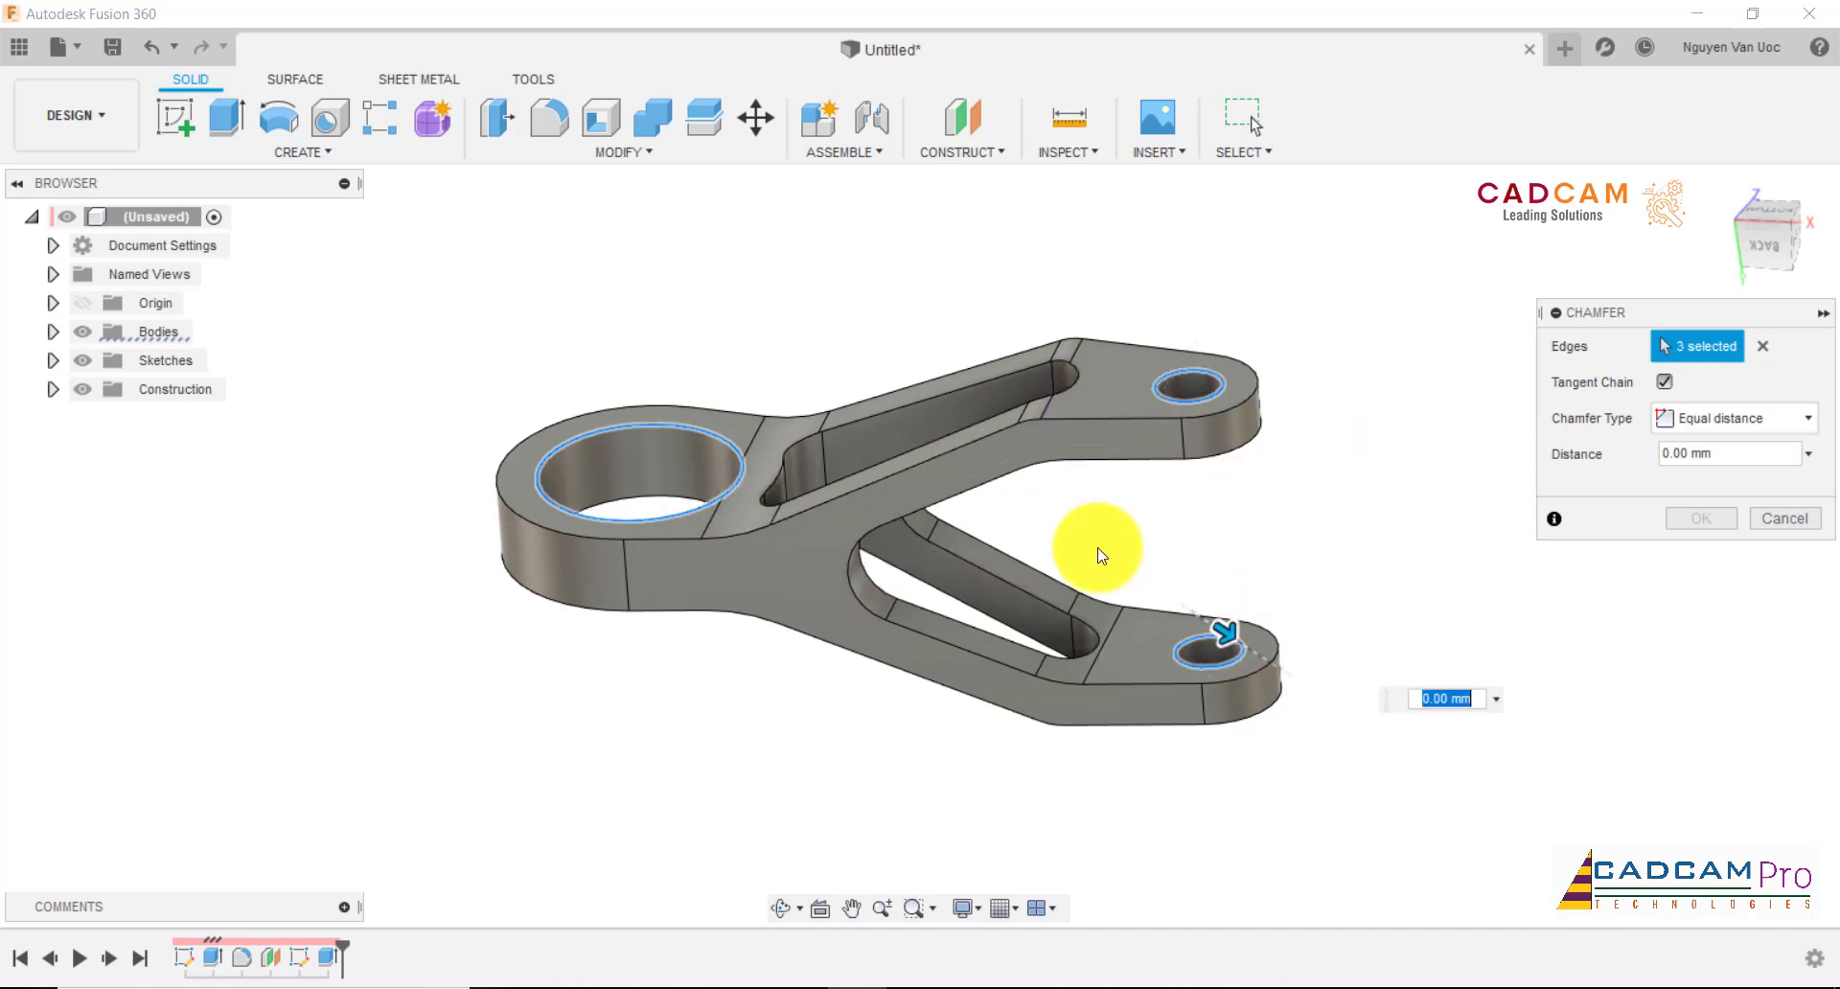
left_click(1226, 705)
left_click(1211, 439)
type("1")
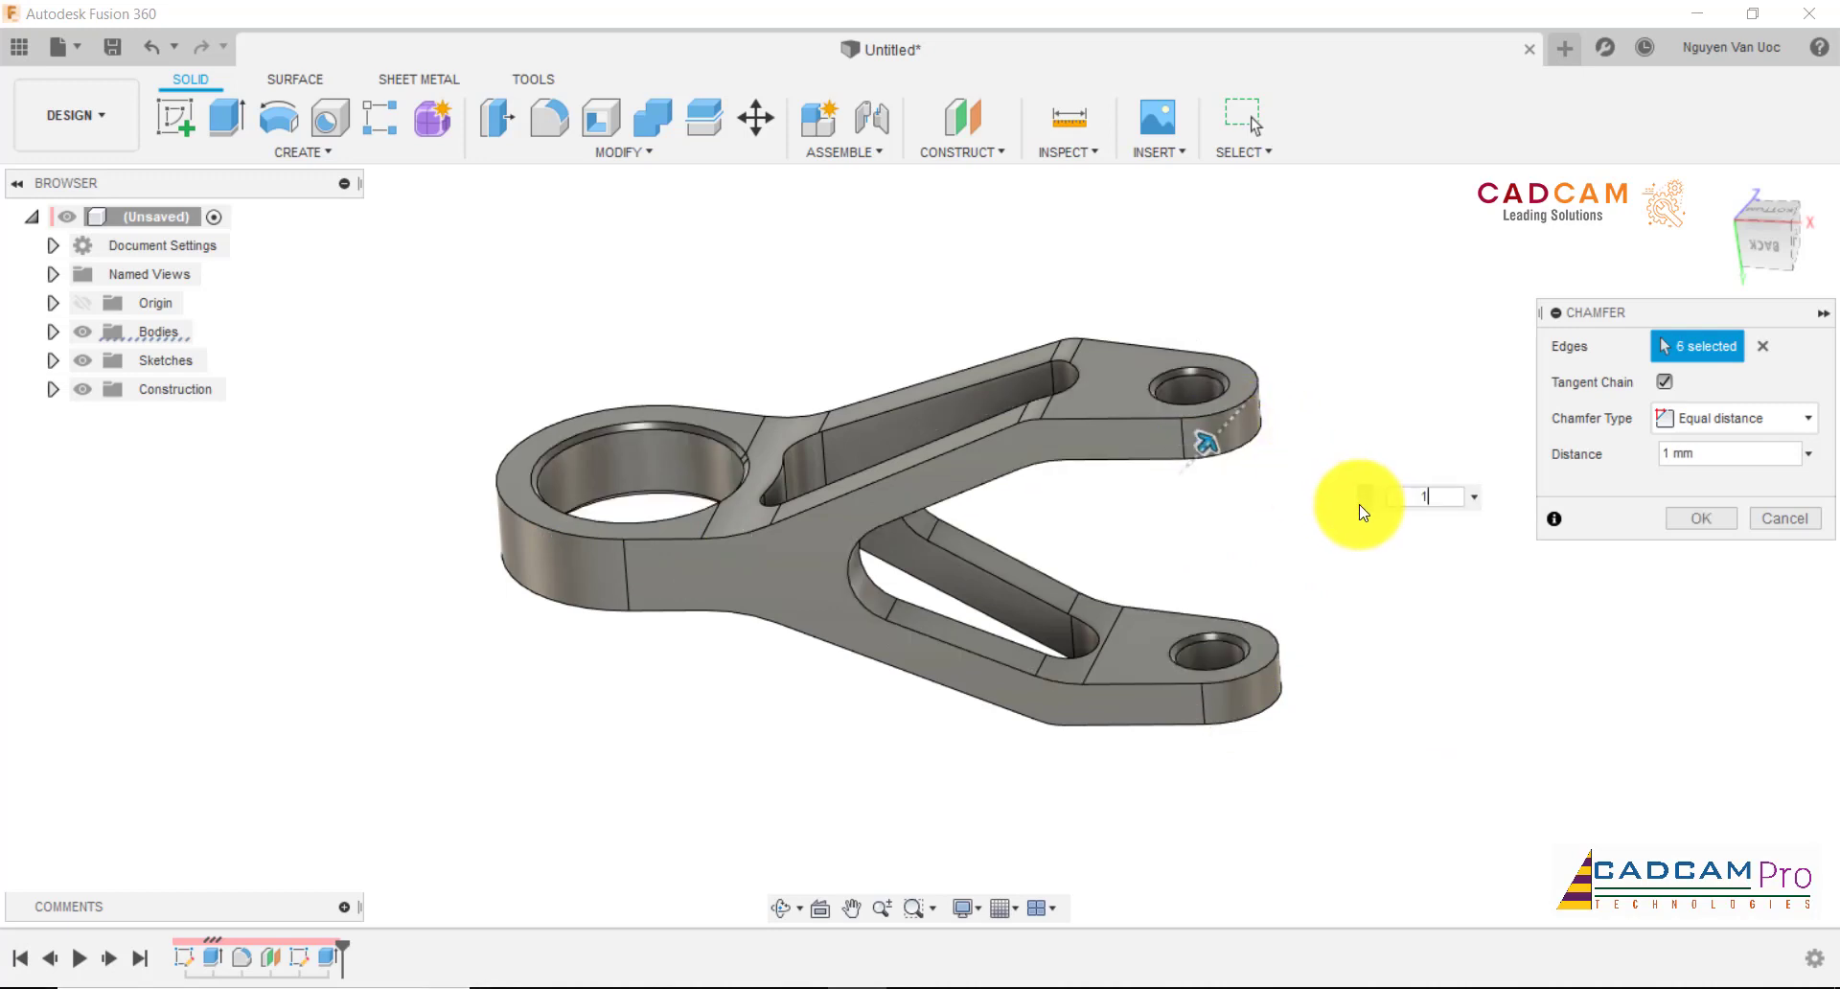
left_click(1698, 519)
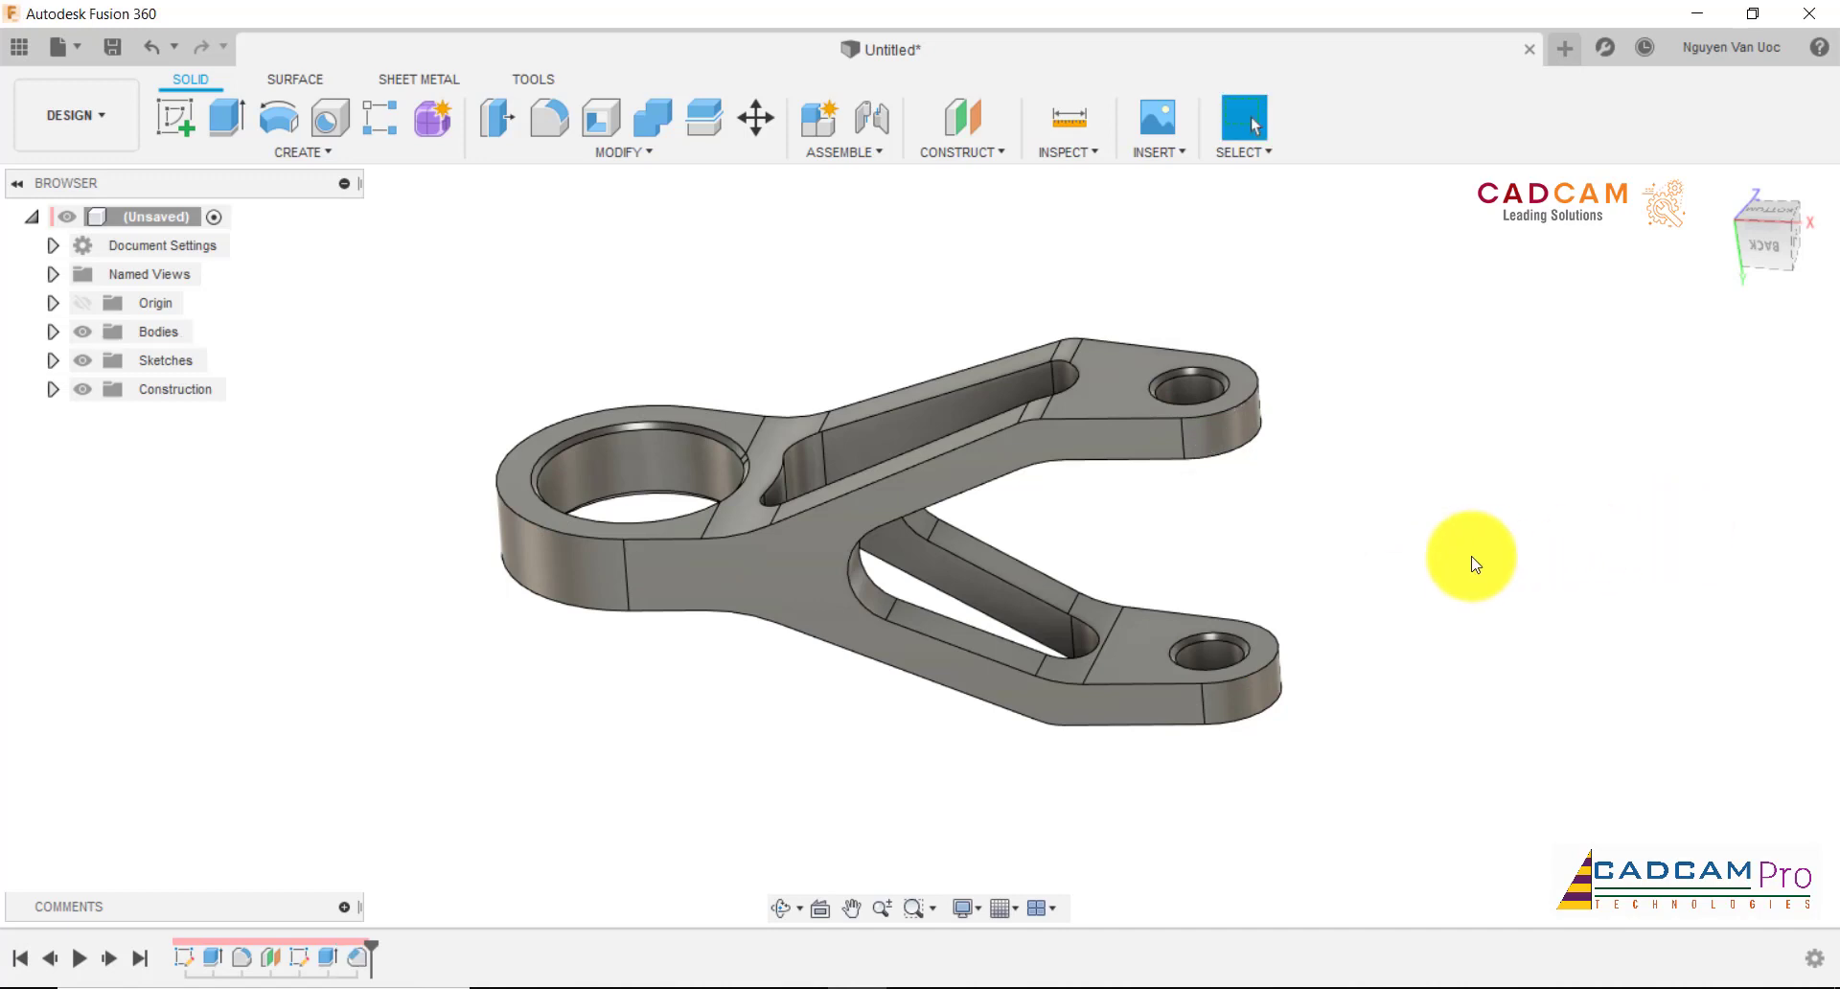
- Fillet the outline and slot edges, 76 edges in total, at a 2 mm radius
left_click(564, 132)
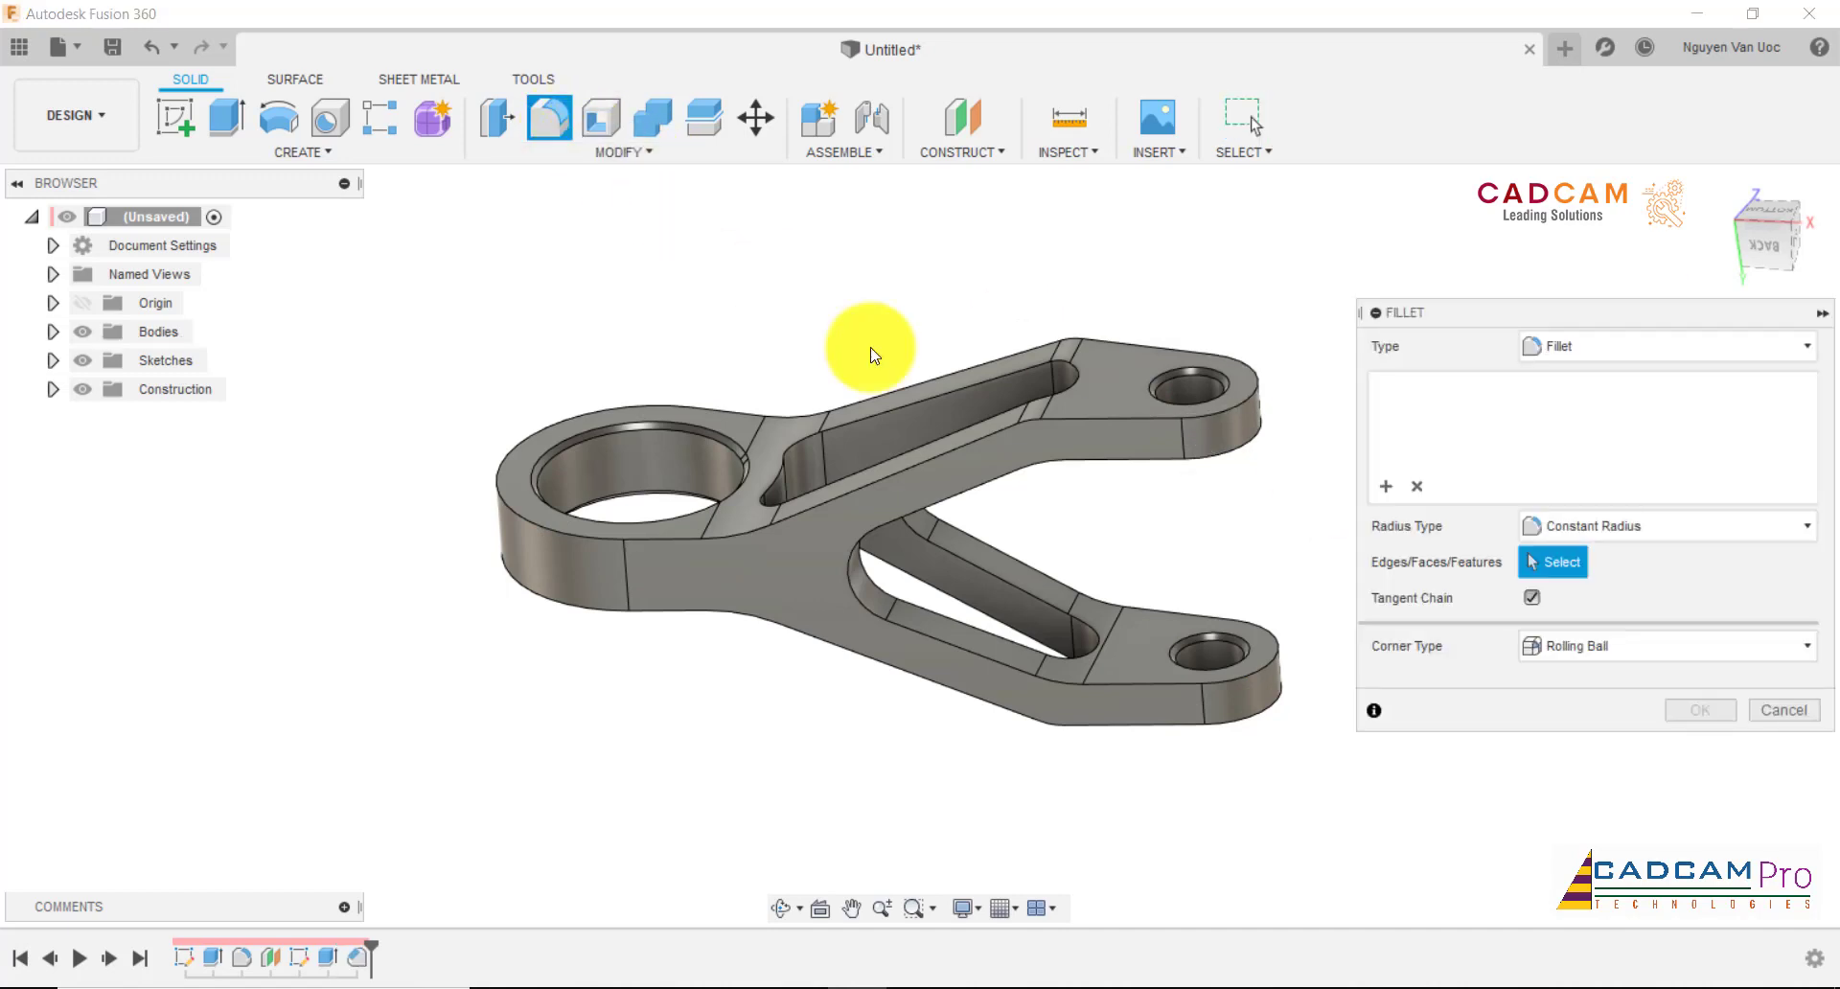
left_click(910, 387)
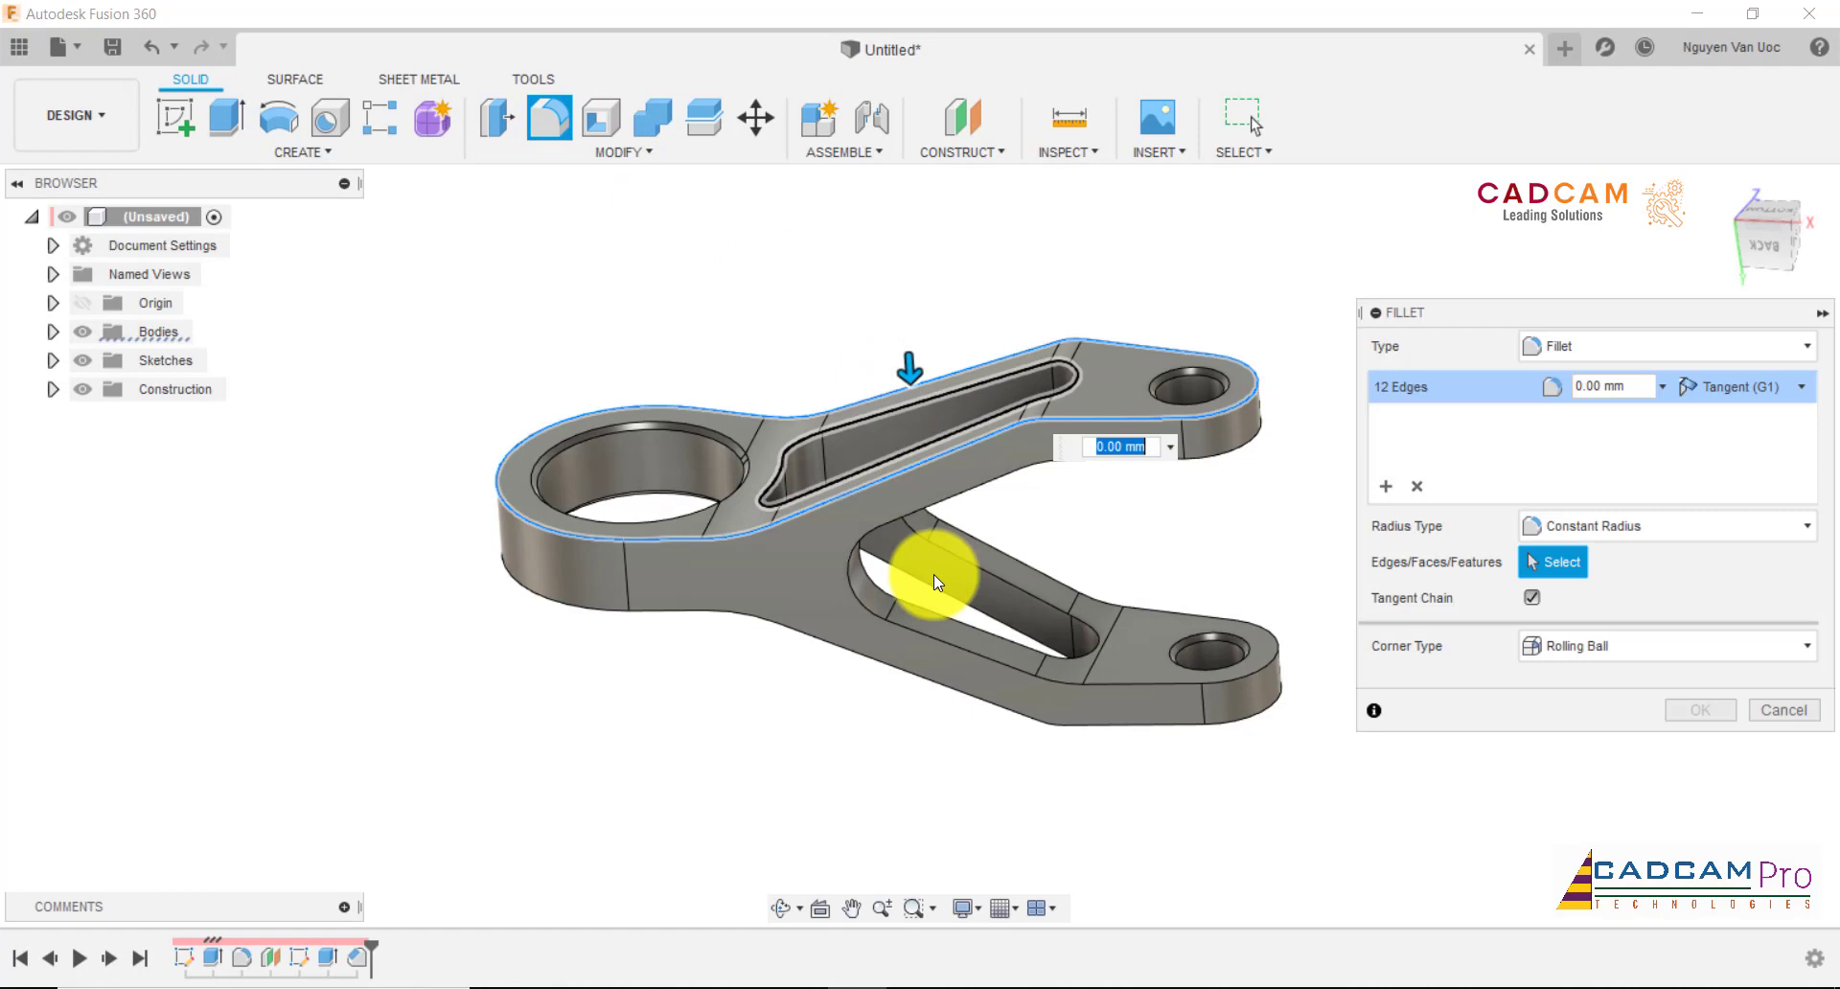
left_click(951, 661)
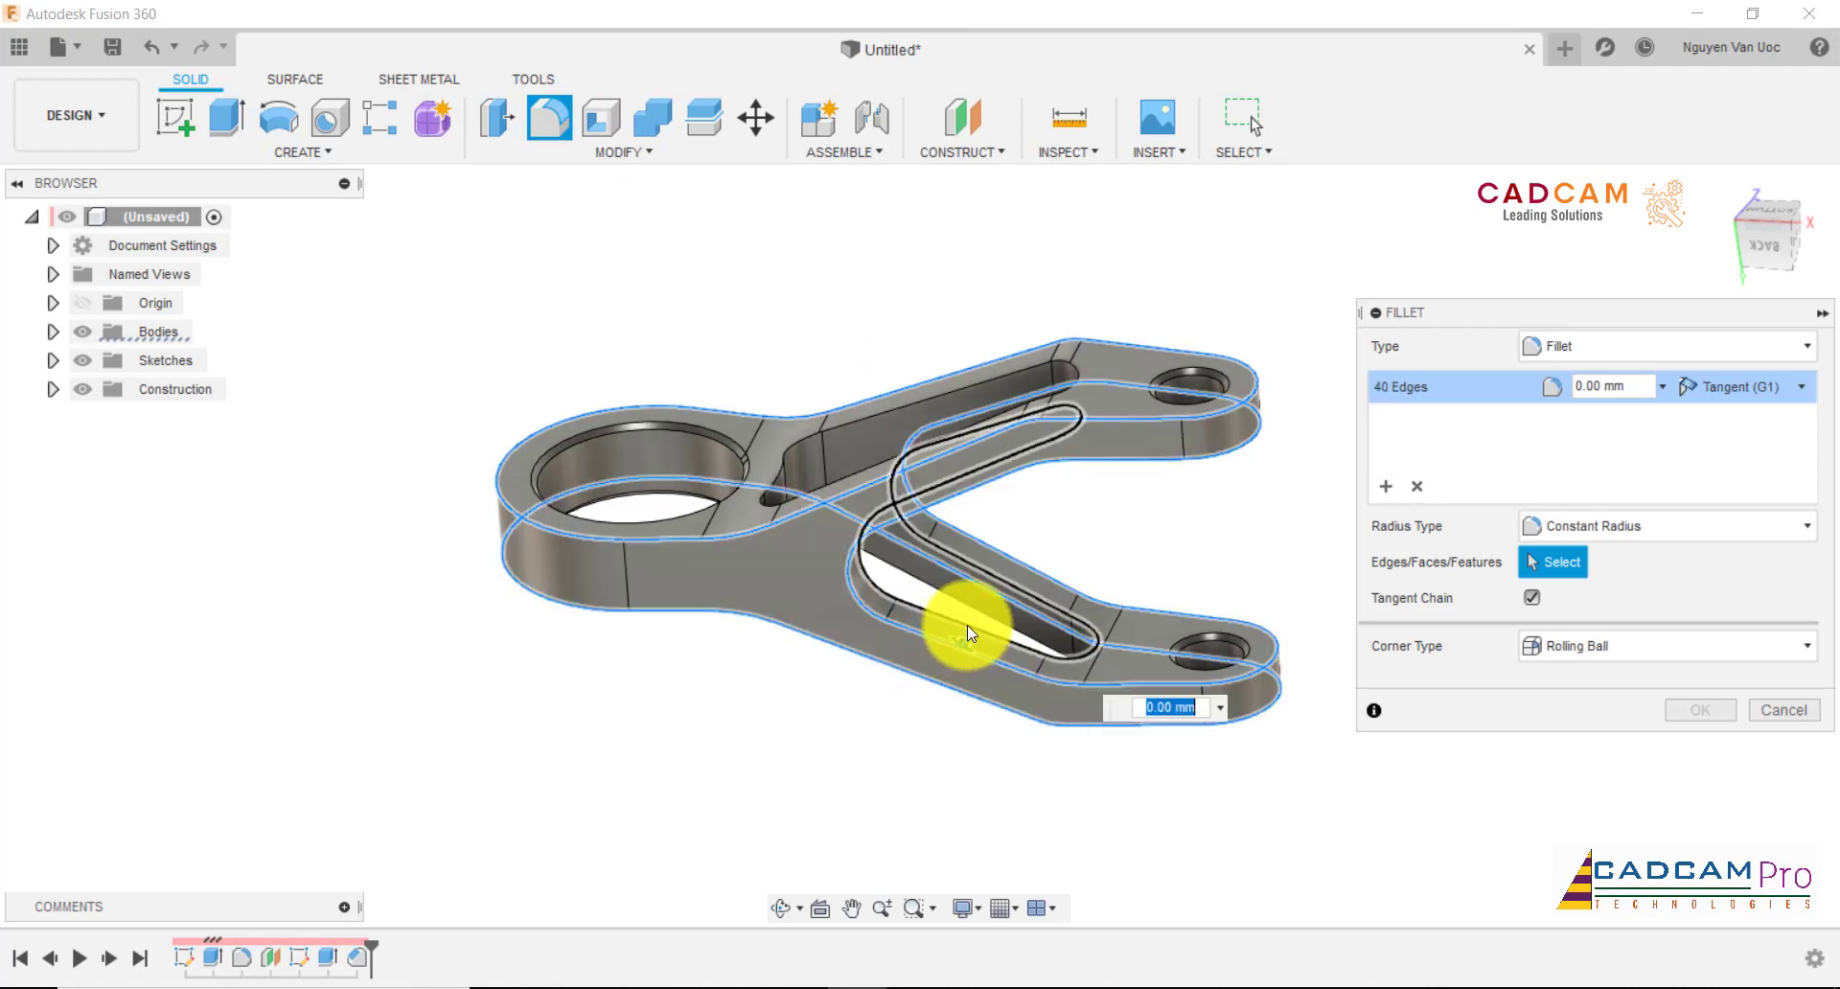
left_click(968, 625)
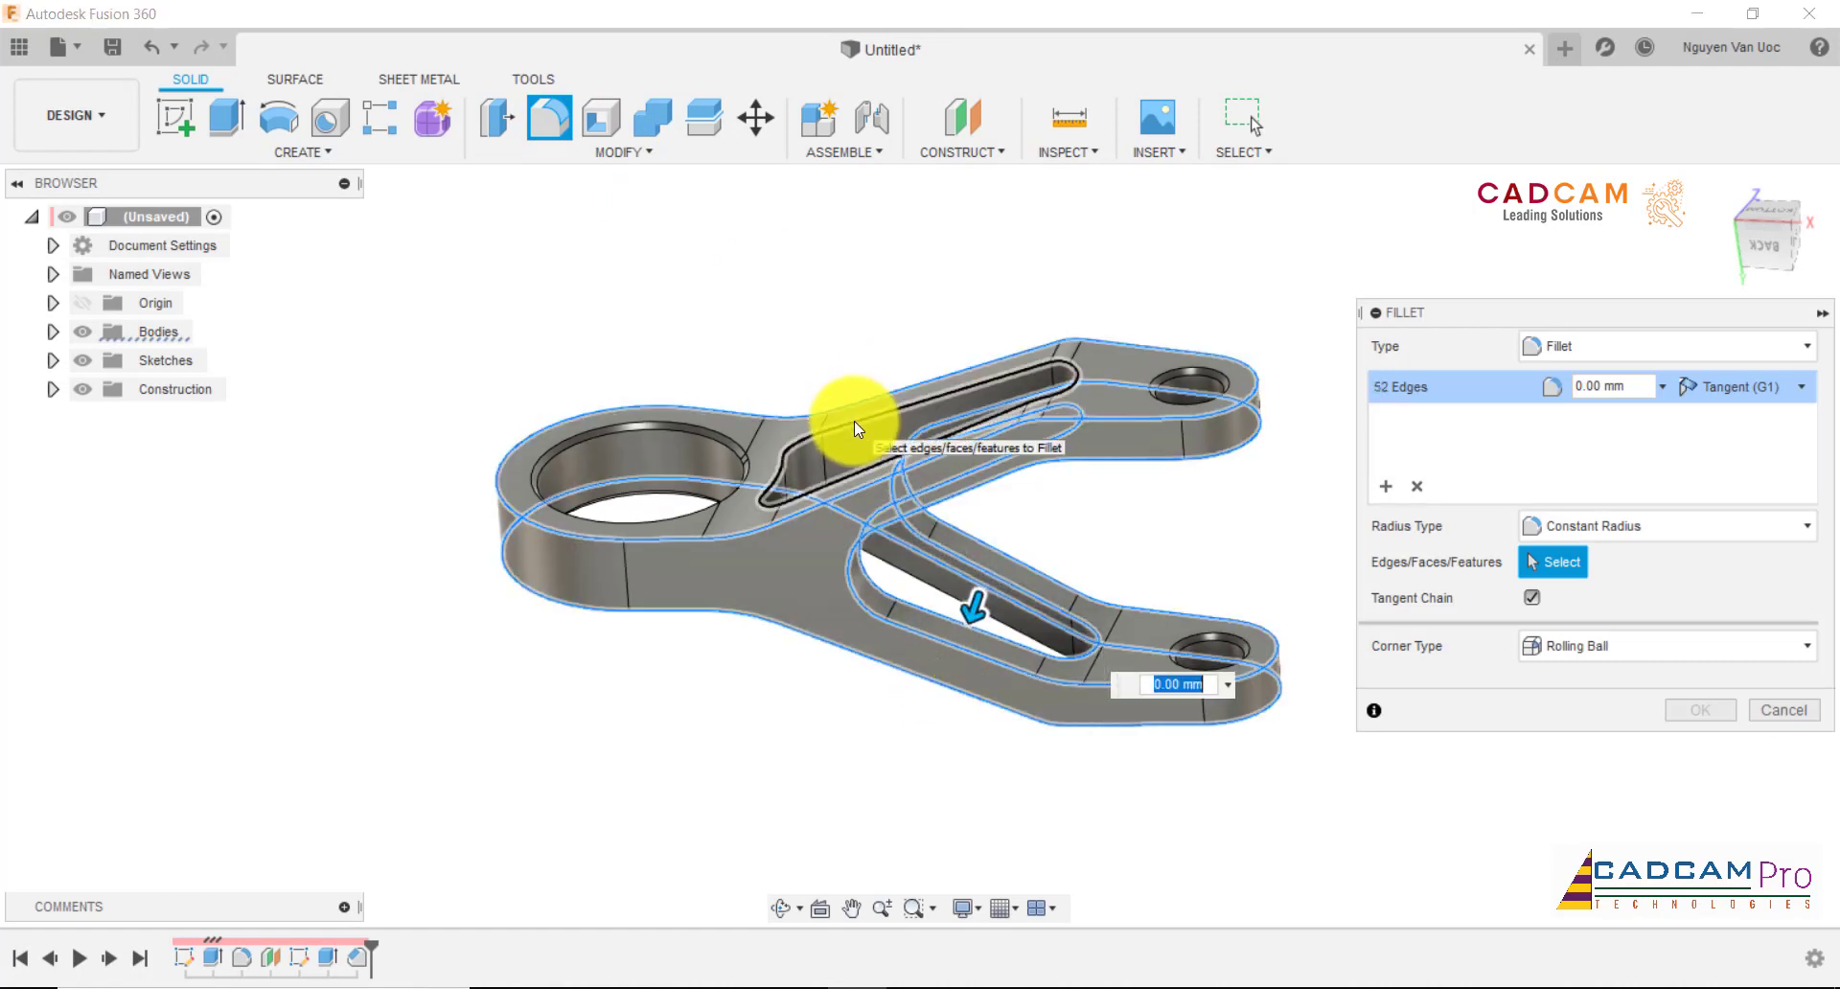
left_click(854, 421)
middle_click_drag(826, 297, 826, 296, "shift")
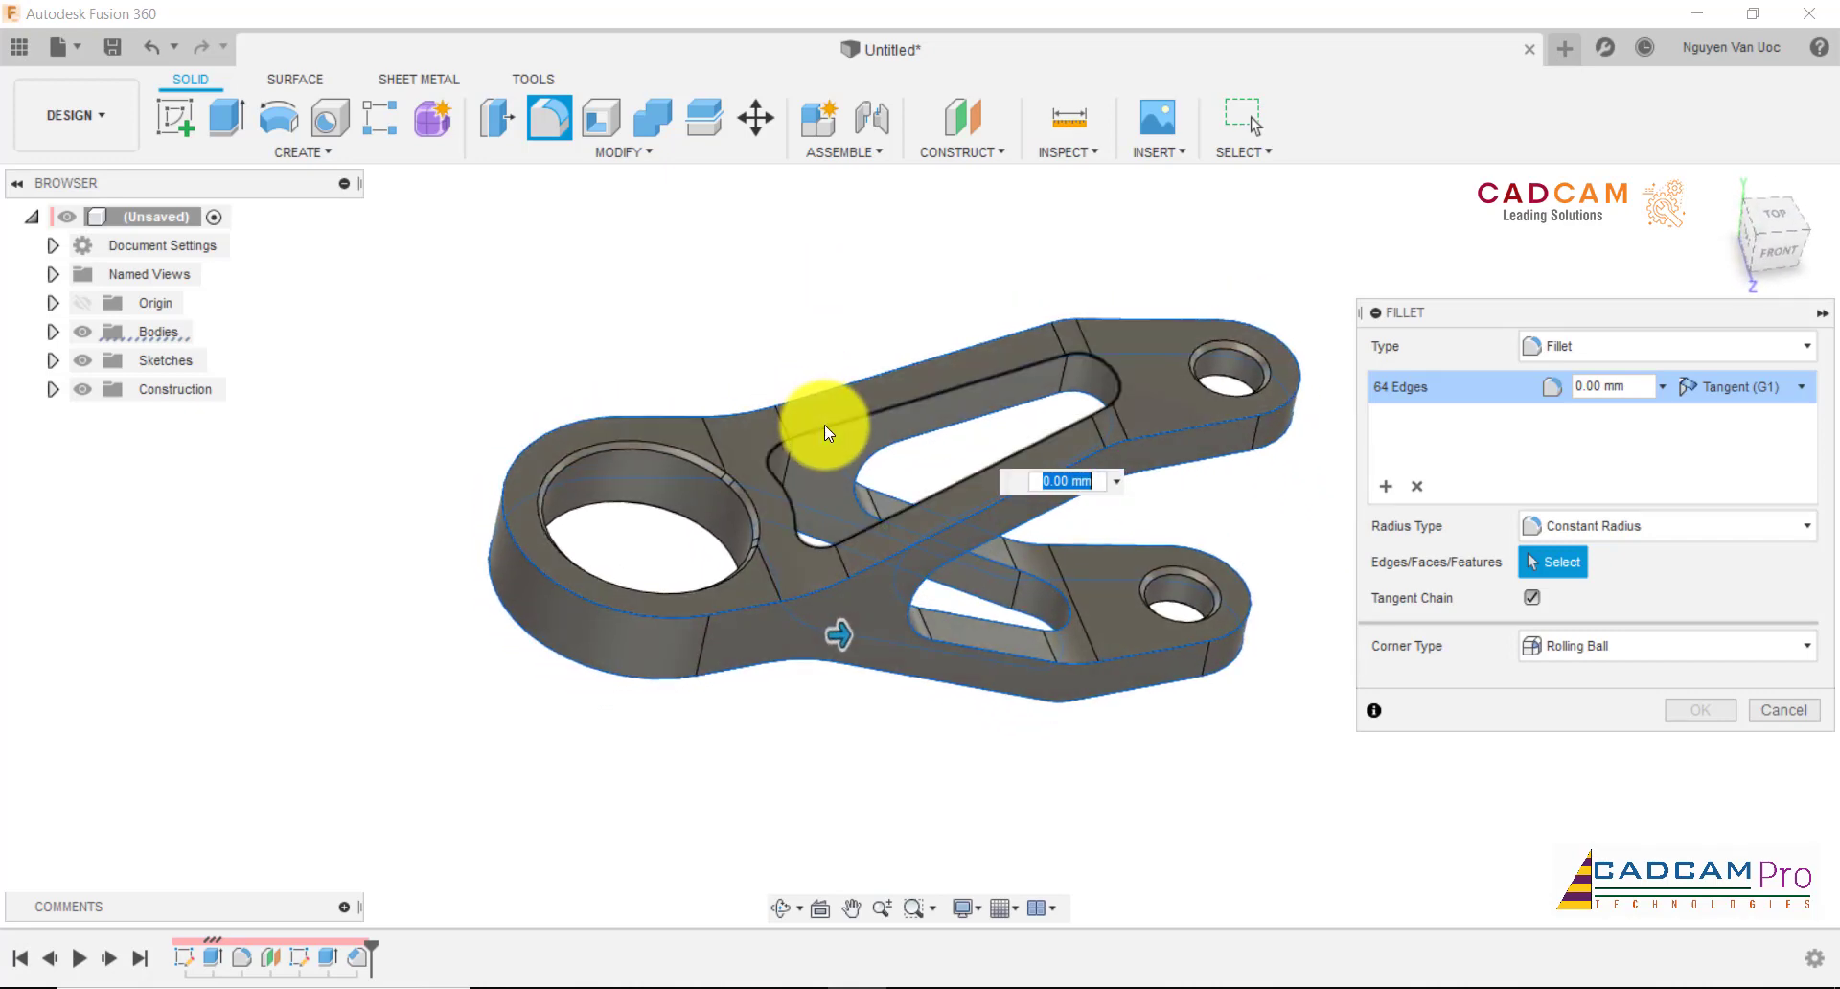
left_click(824, 424)
middle_click_drag(830, 280, 829, 281, "shift")
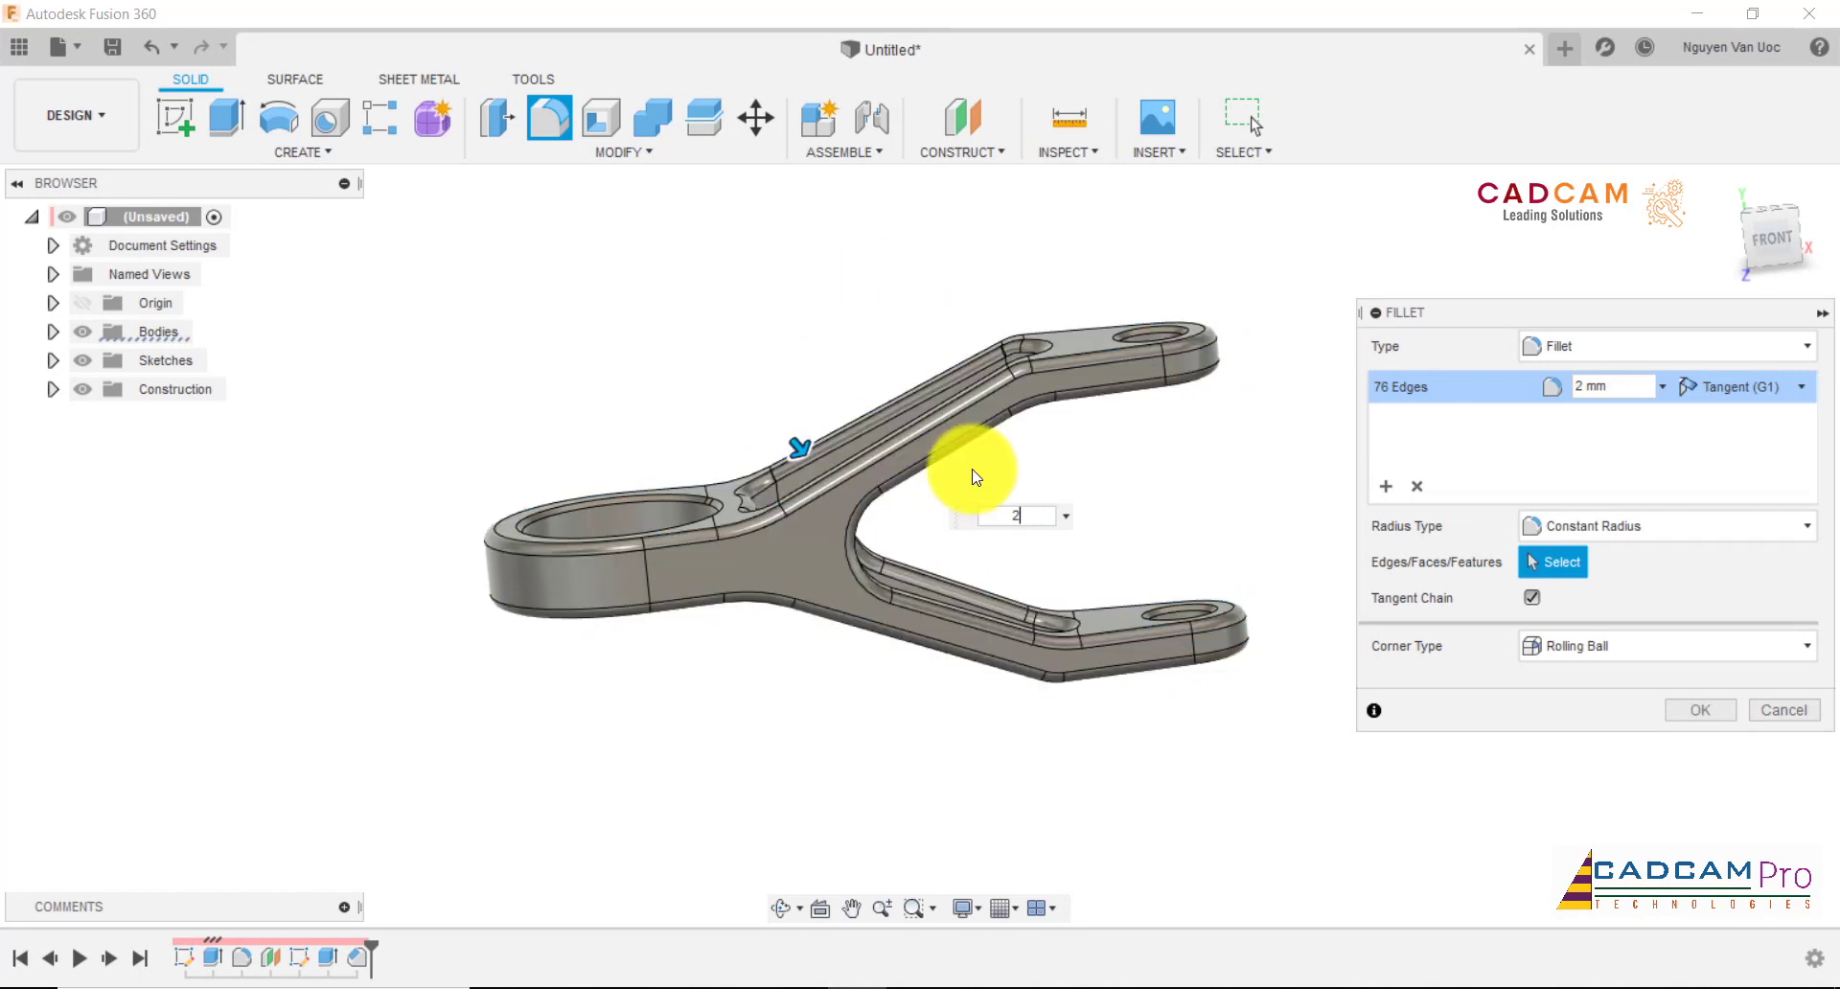
middle_click_drag(1131, 532, 1241, 575, "shift")
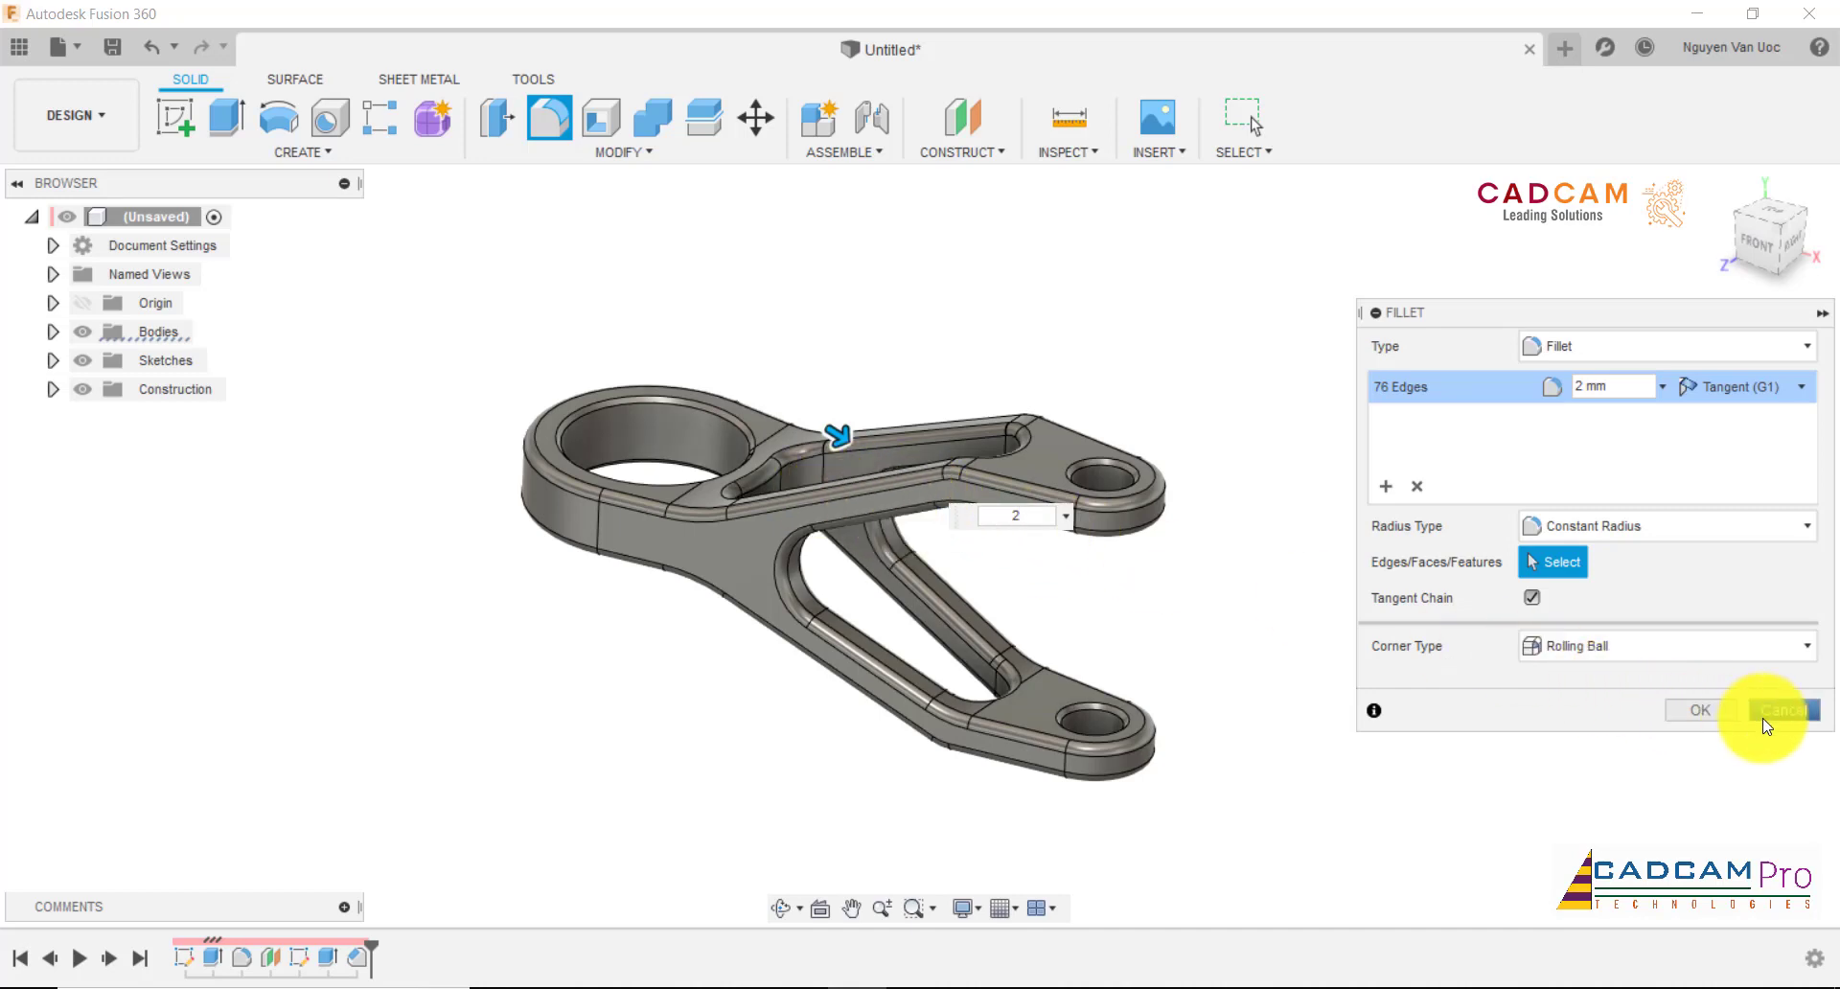
left_click(1734, 725)
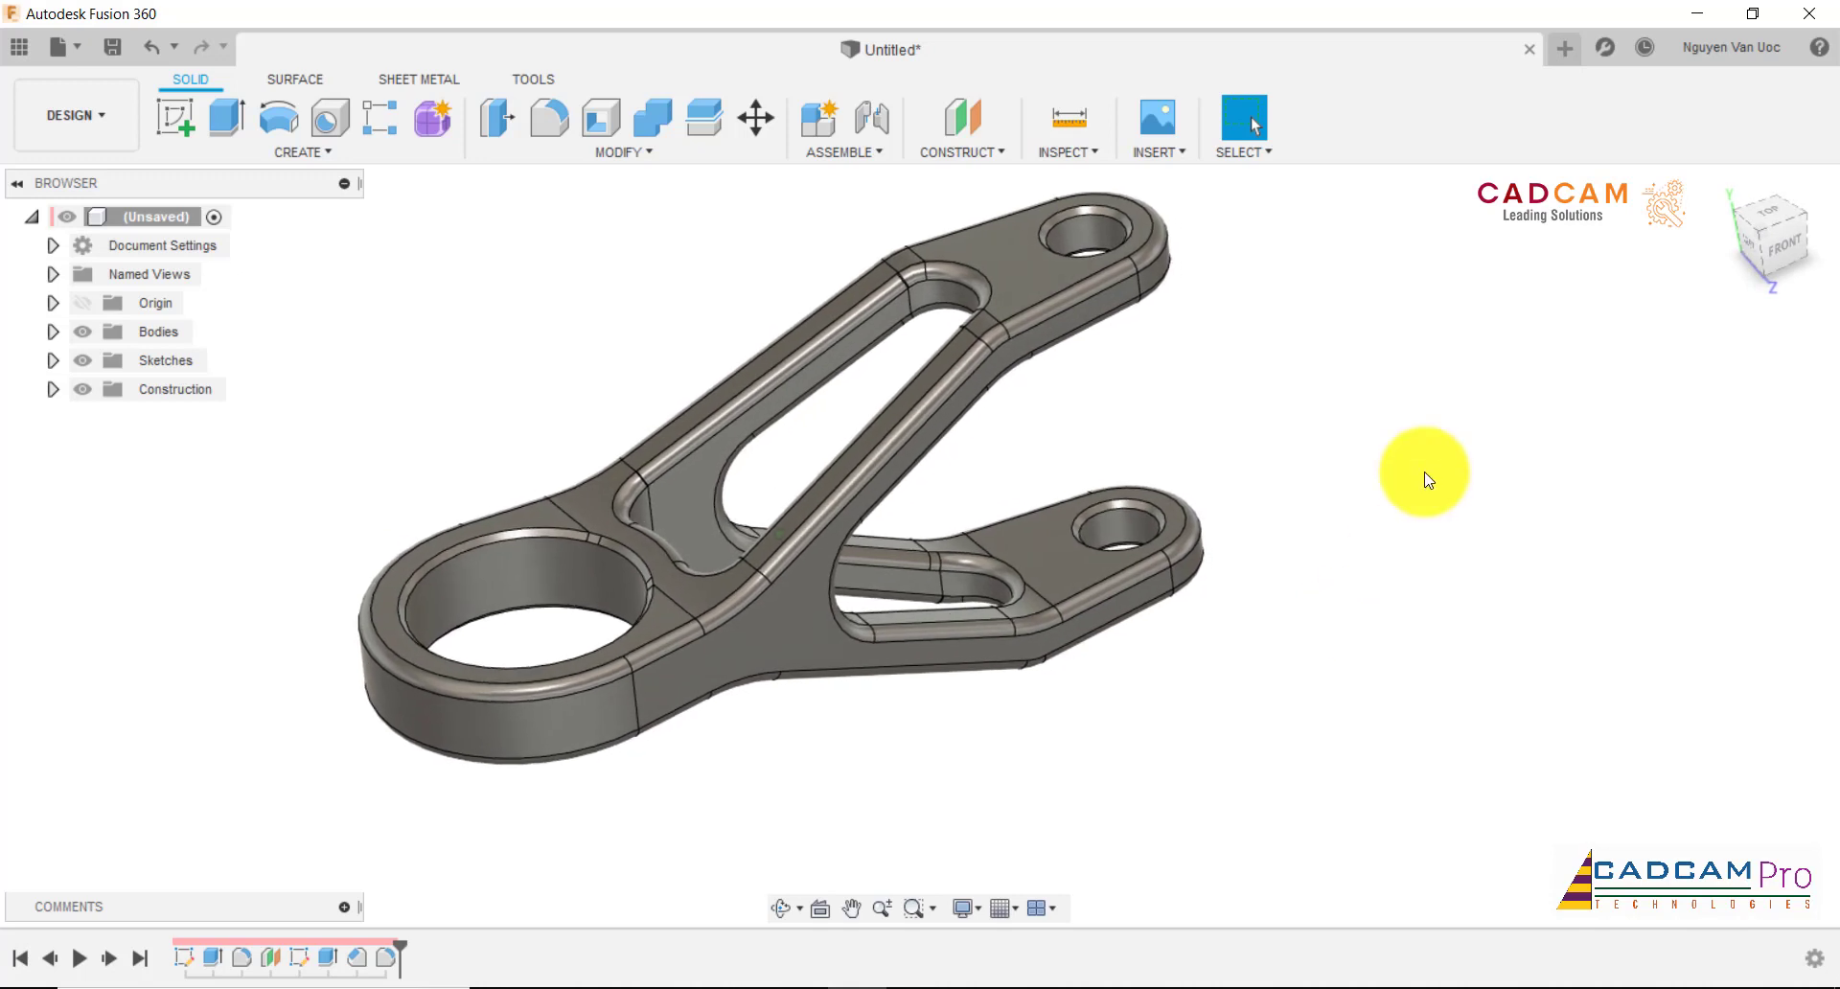
- Apply Gold - Polished from the Metal appearances to the link arm
key("a")
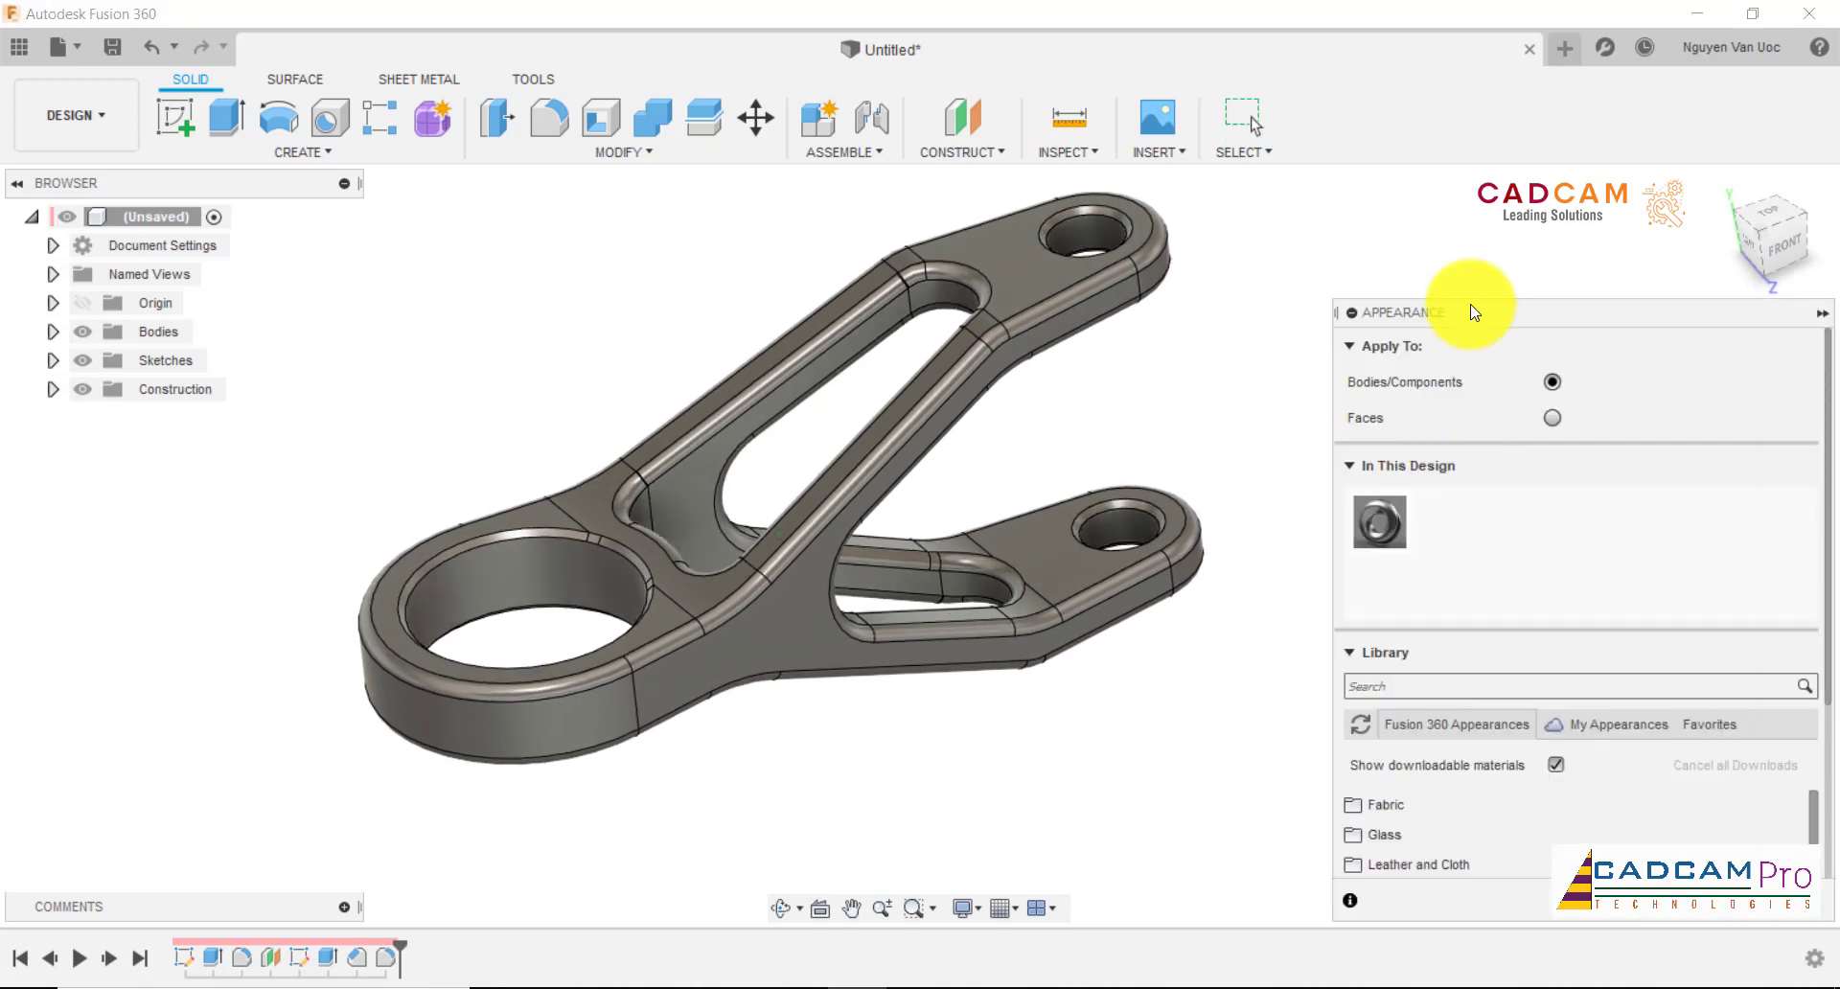
left_click_drag(1473, 312, 1450, 182)
scroll(1387, 676, "down", 3)
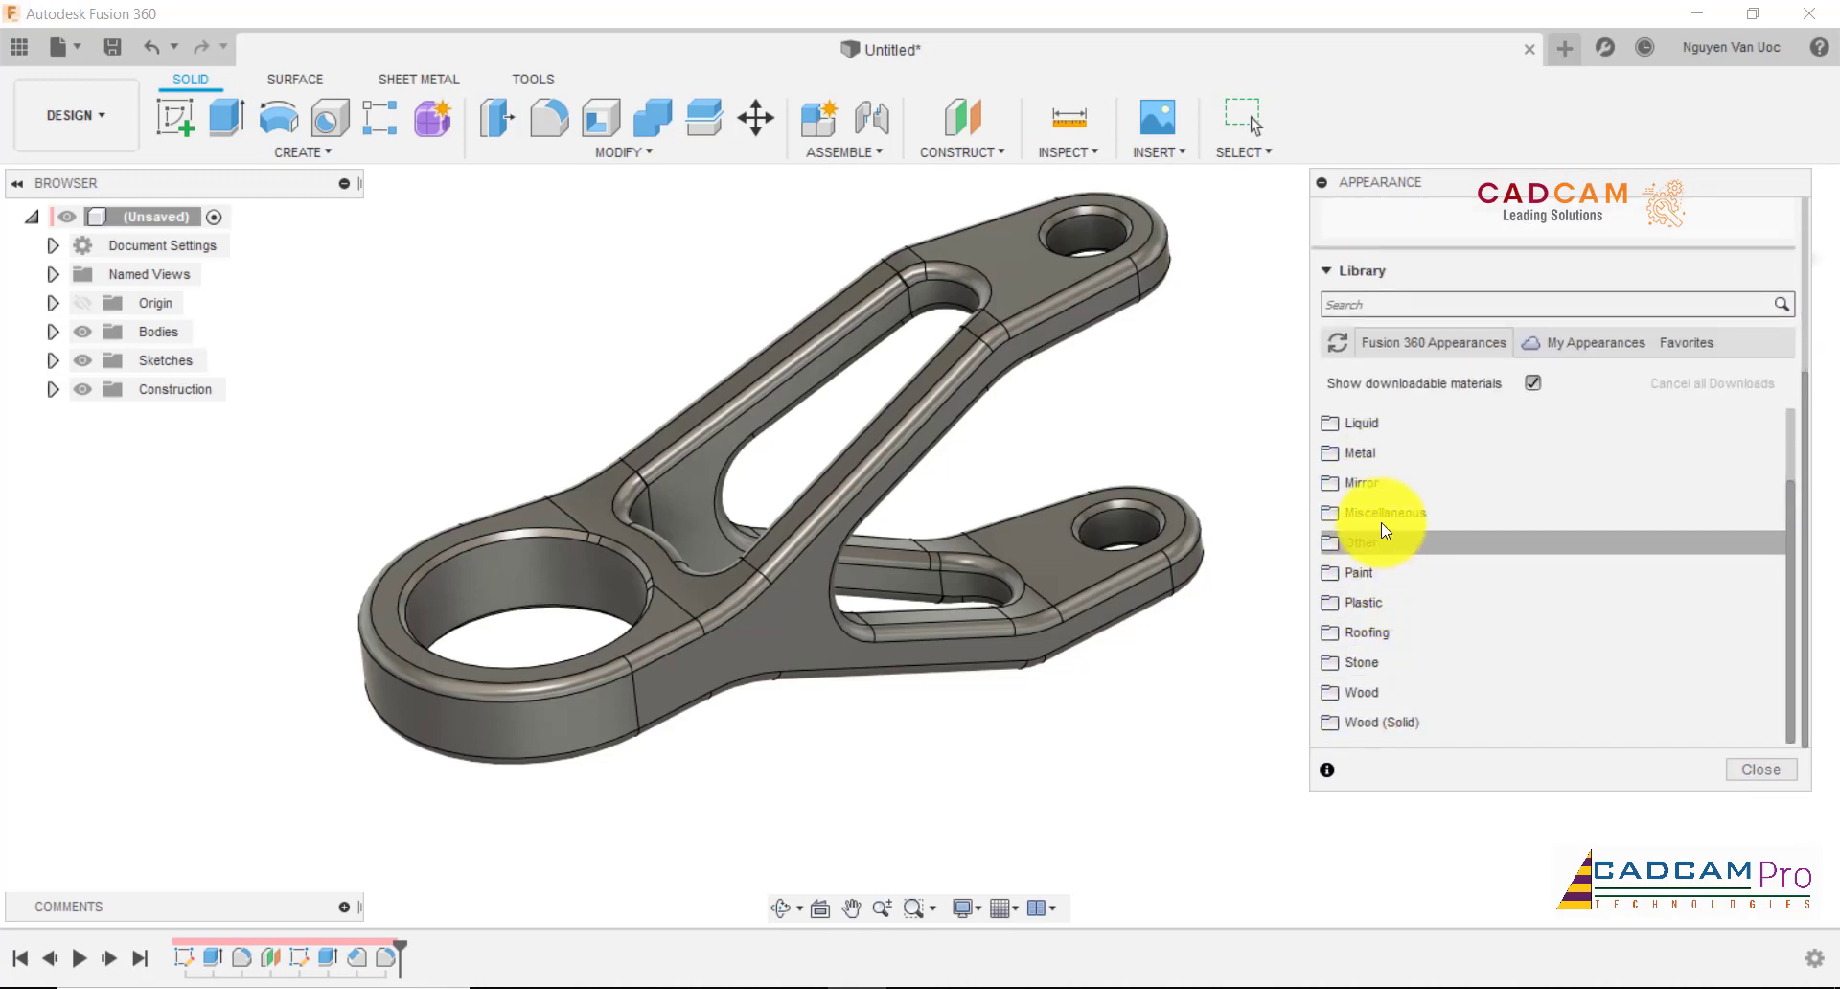
left_click(1383, 452)
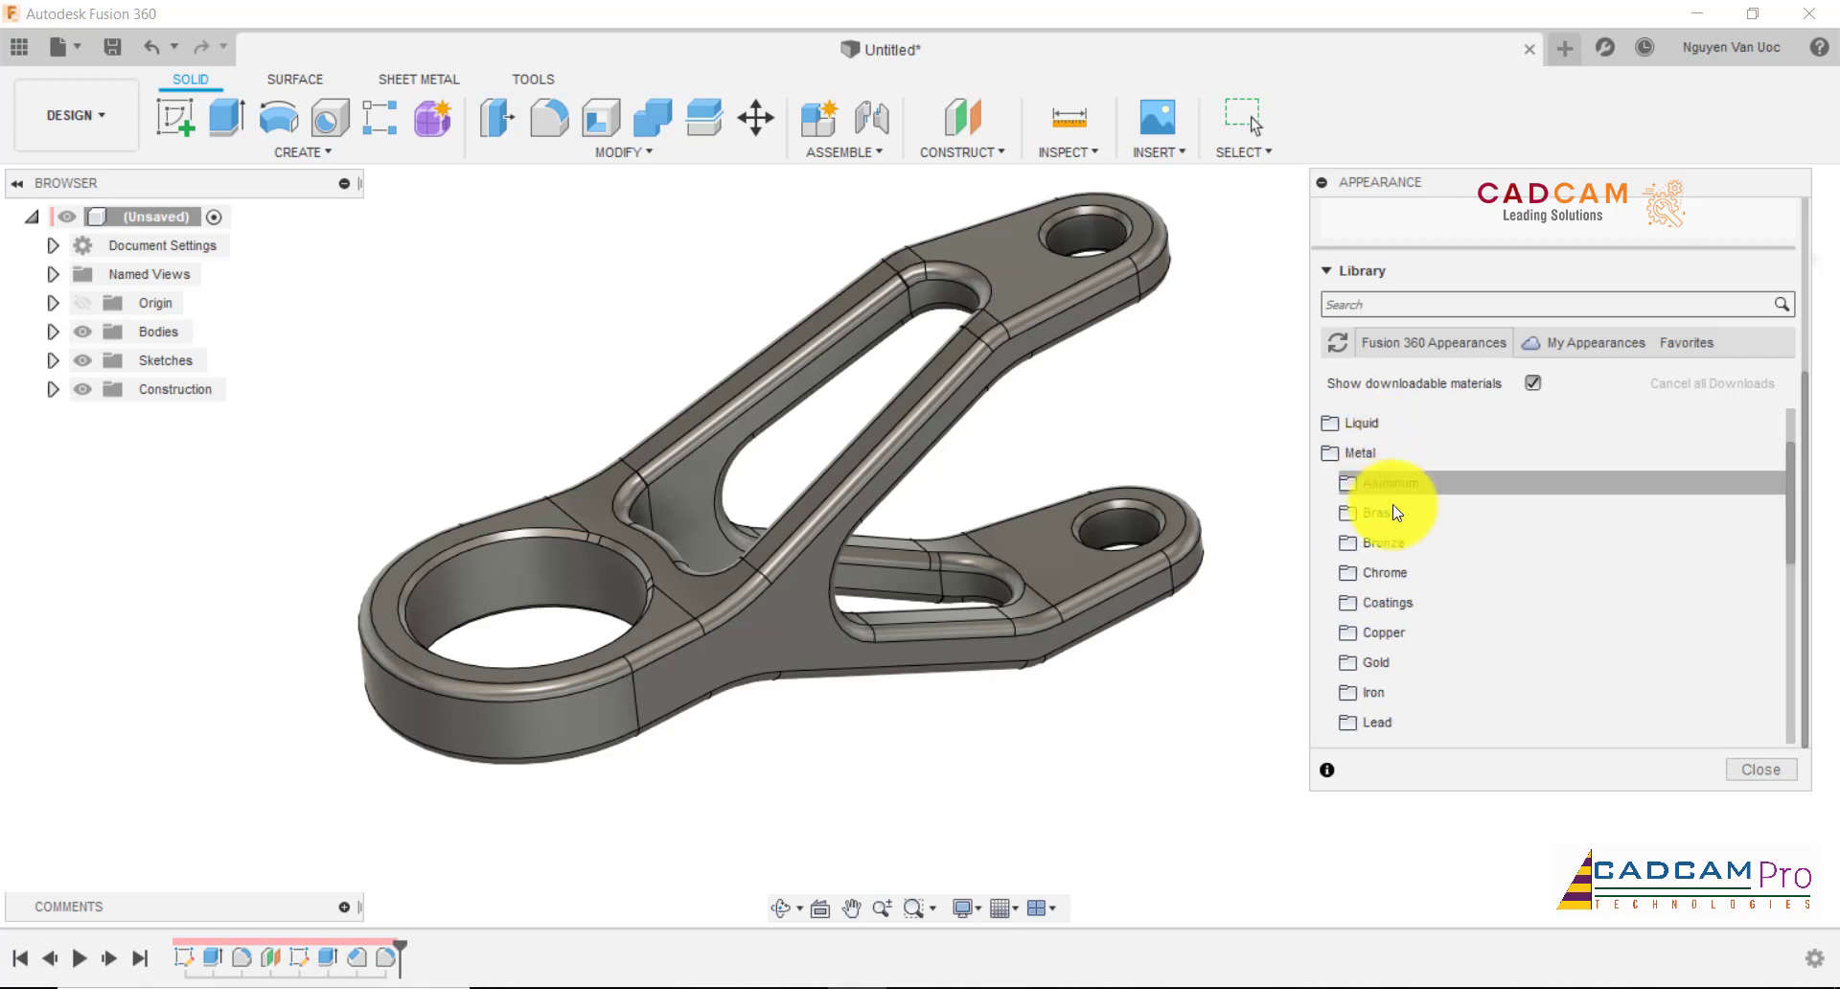
left_click(1398, 573)
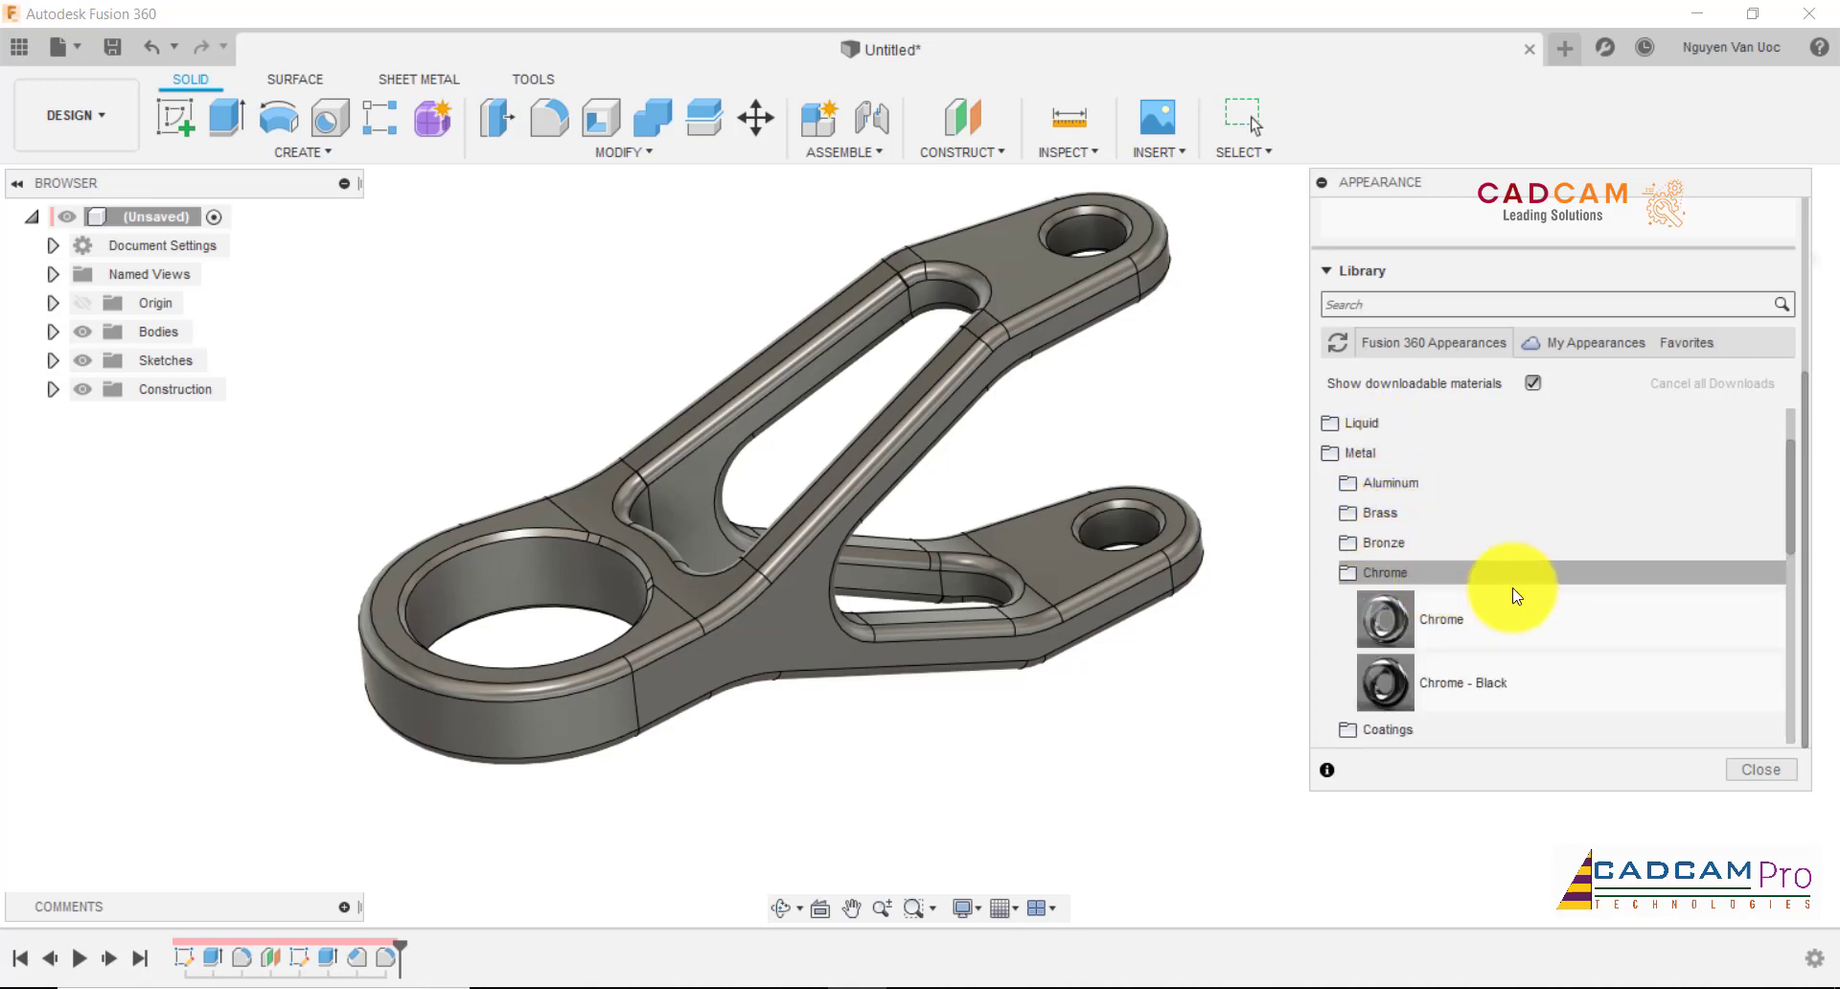
left_click(1395, 573)
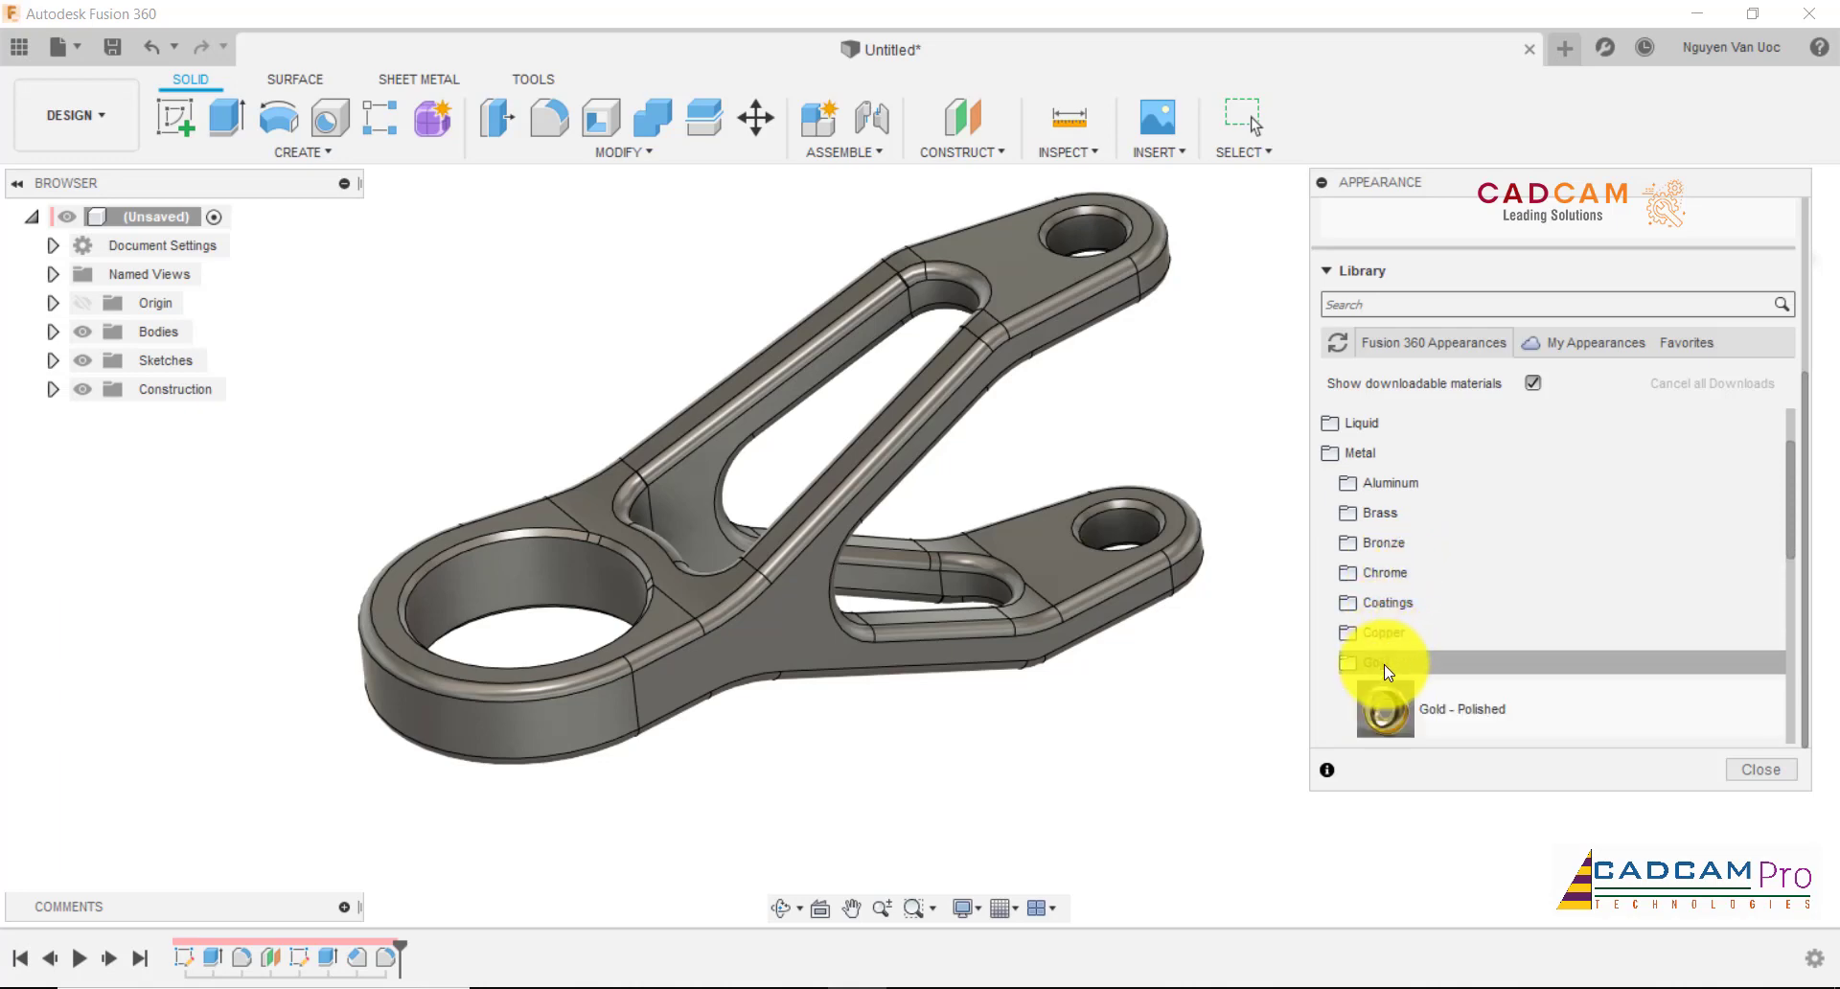
scroll(1527, 624, "down", 3)
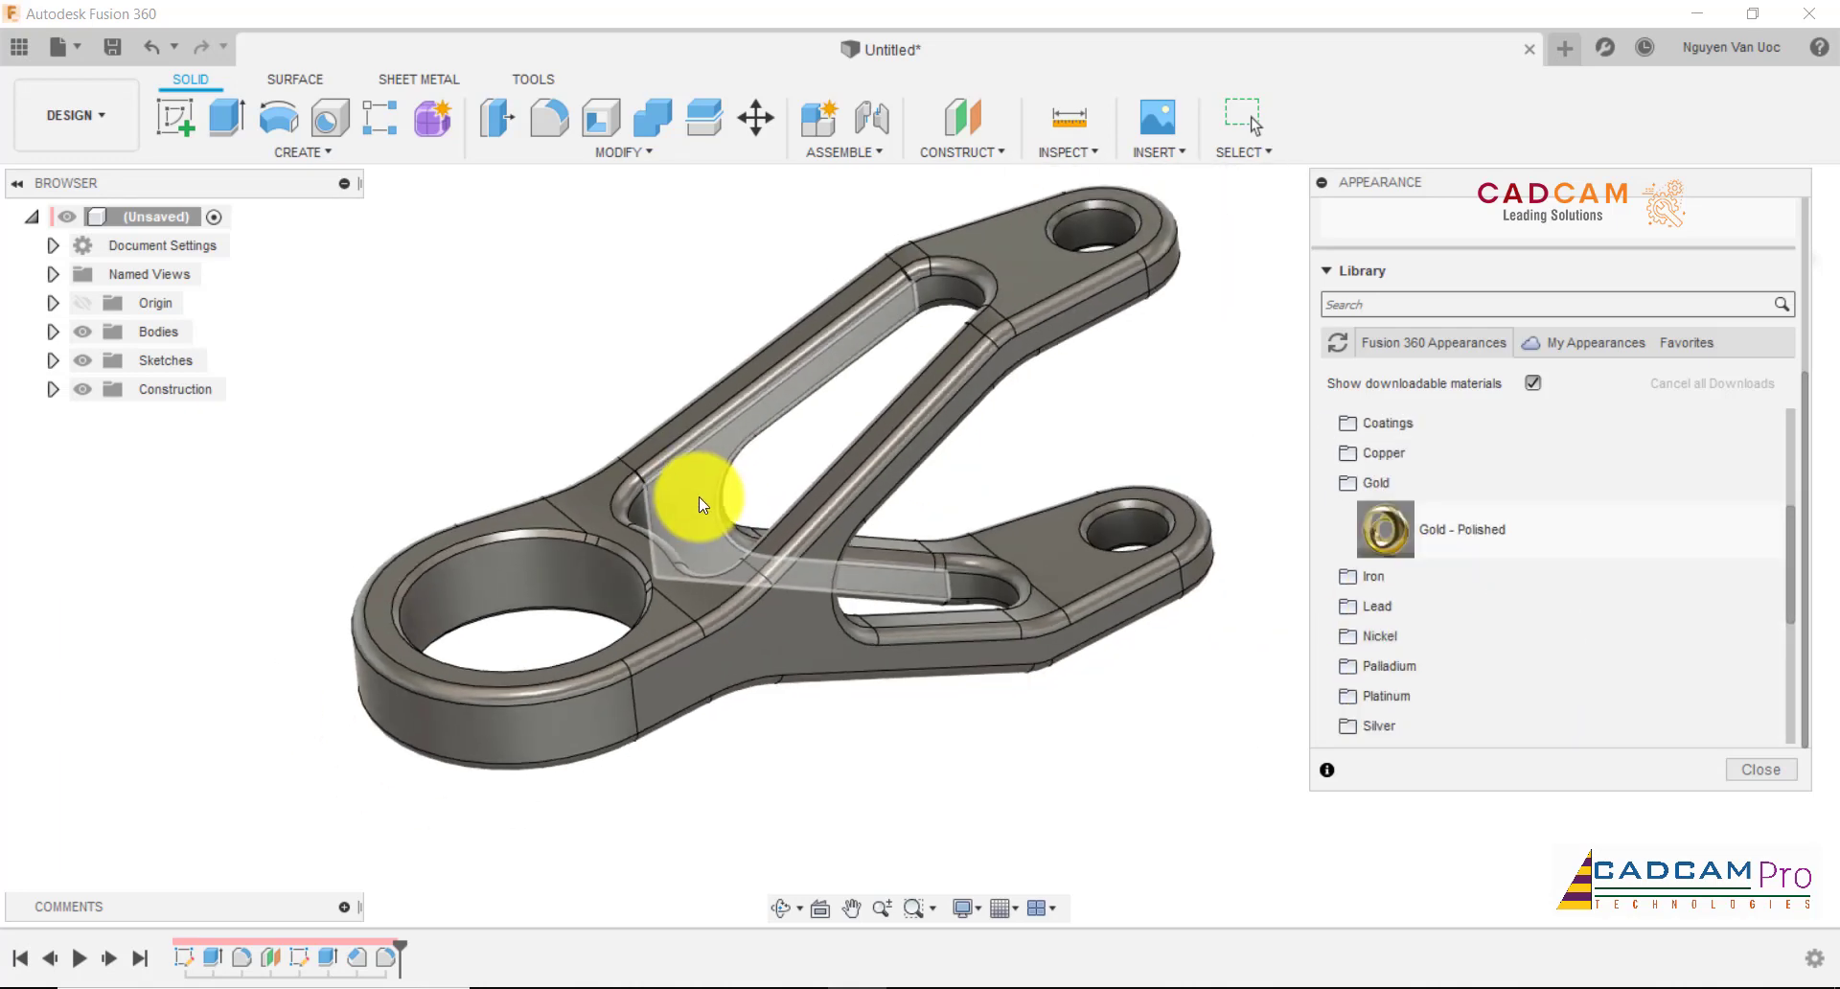
left_click_drag(1379, 525, 836, 452)
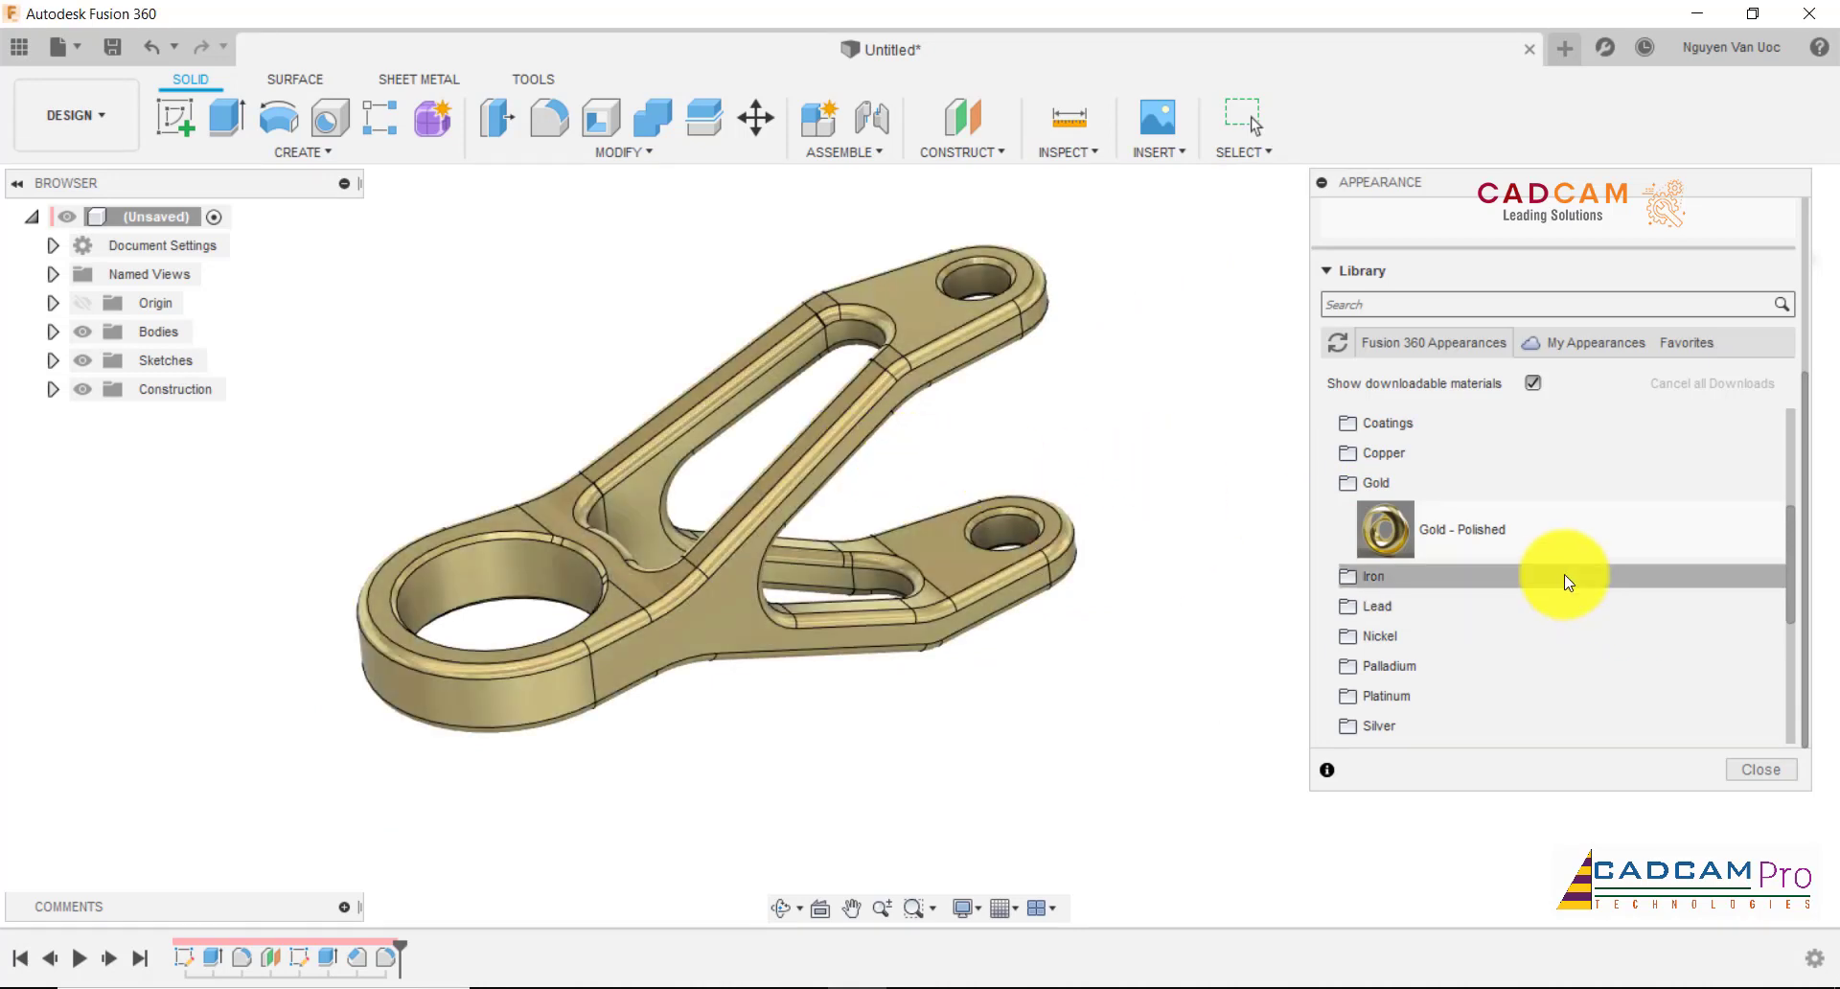
- Replace the finish with Nickel - Satin, then with Silver - Satin
left_click(1428, 637)
scroll(1540, 608, "down", 2)
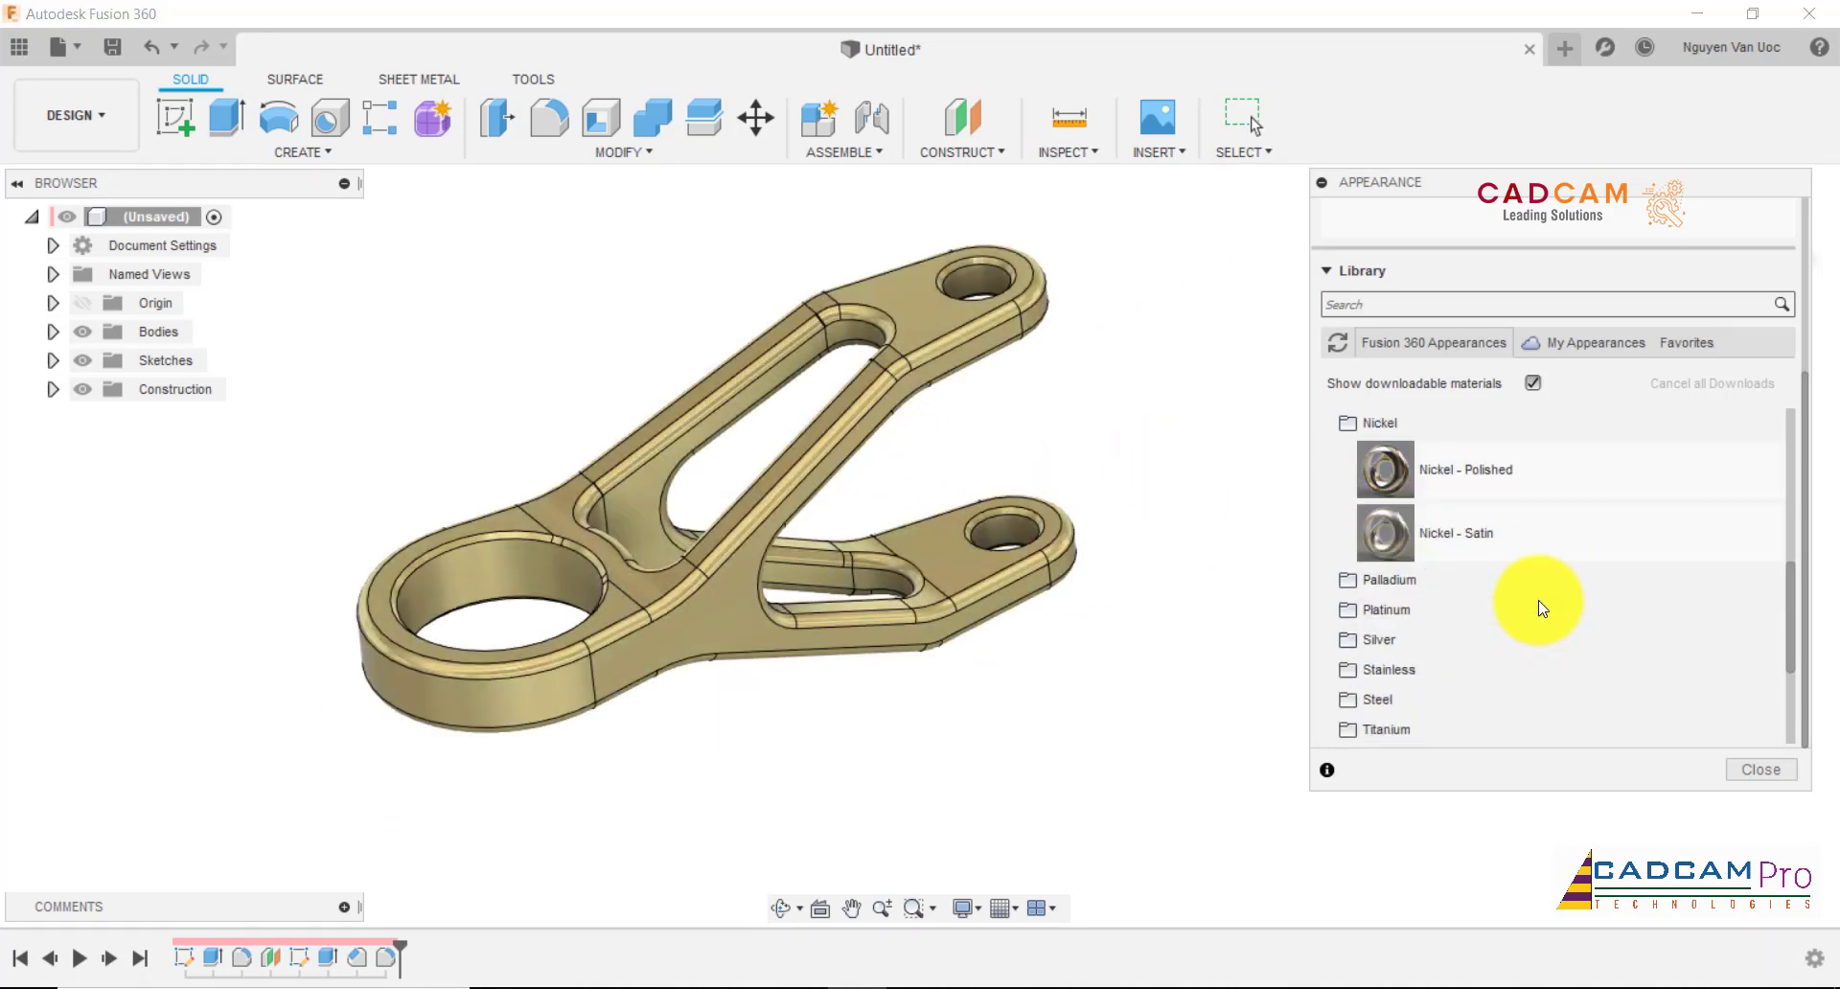
left_click_drag(1385, 533, 867, 442)
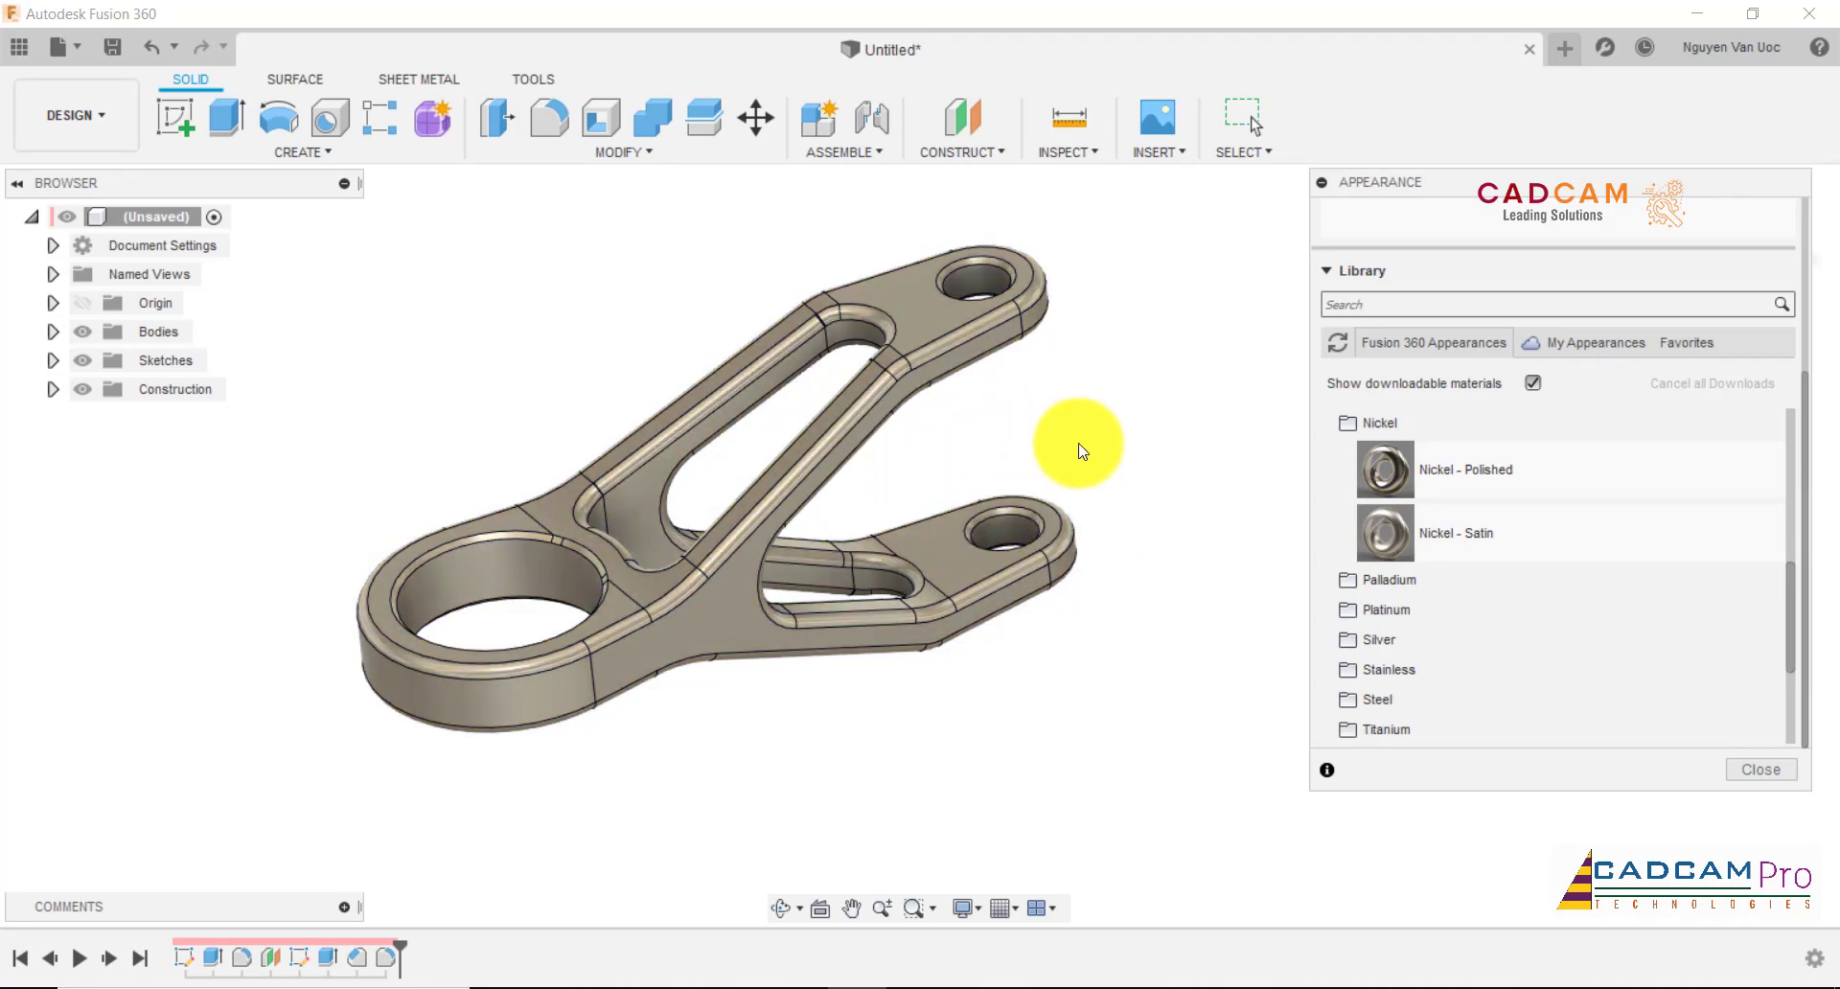
left_click(1386, 640)
scroll(1532, 579, "down", 3)
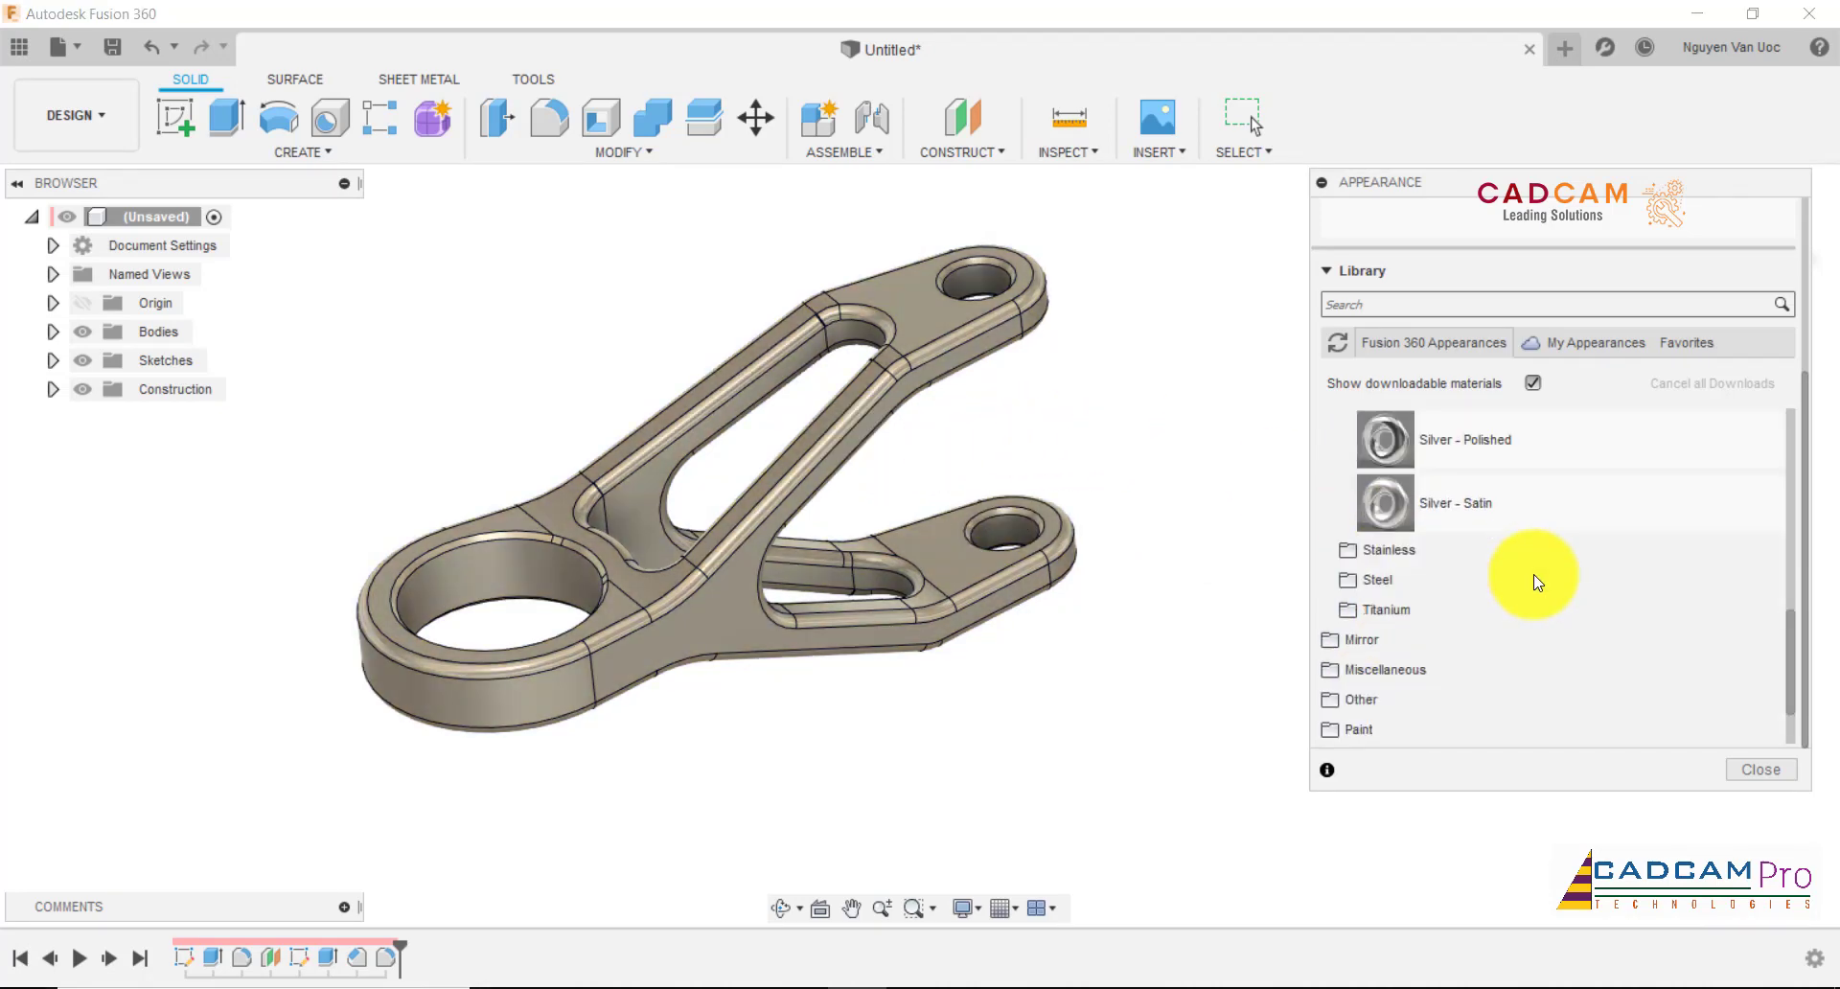
scroll(1499, 567, "down", 3)
scroll(1421, 573, "up", 4)
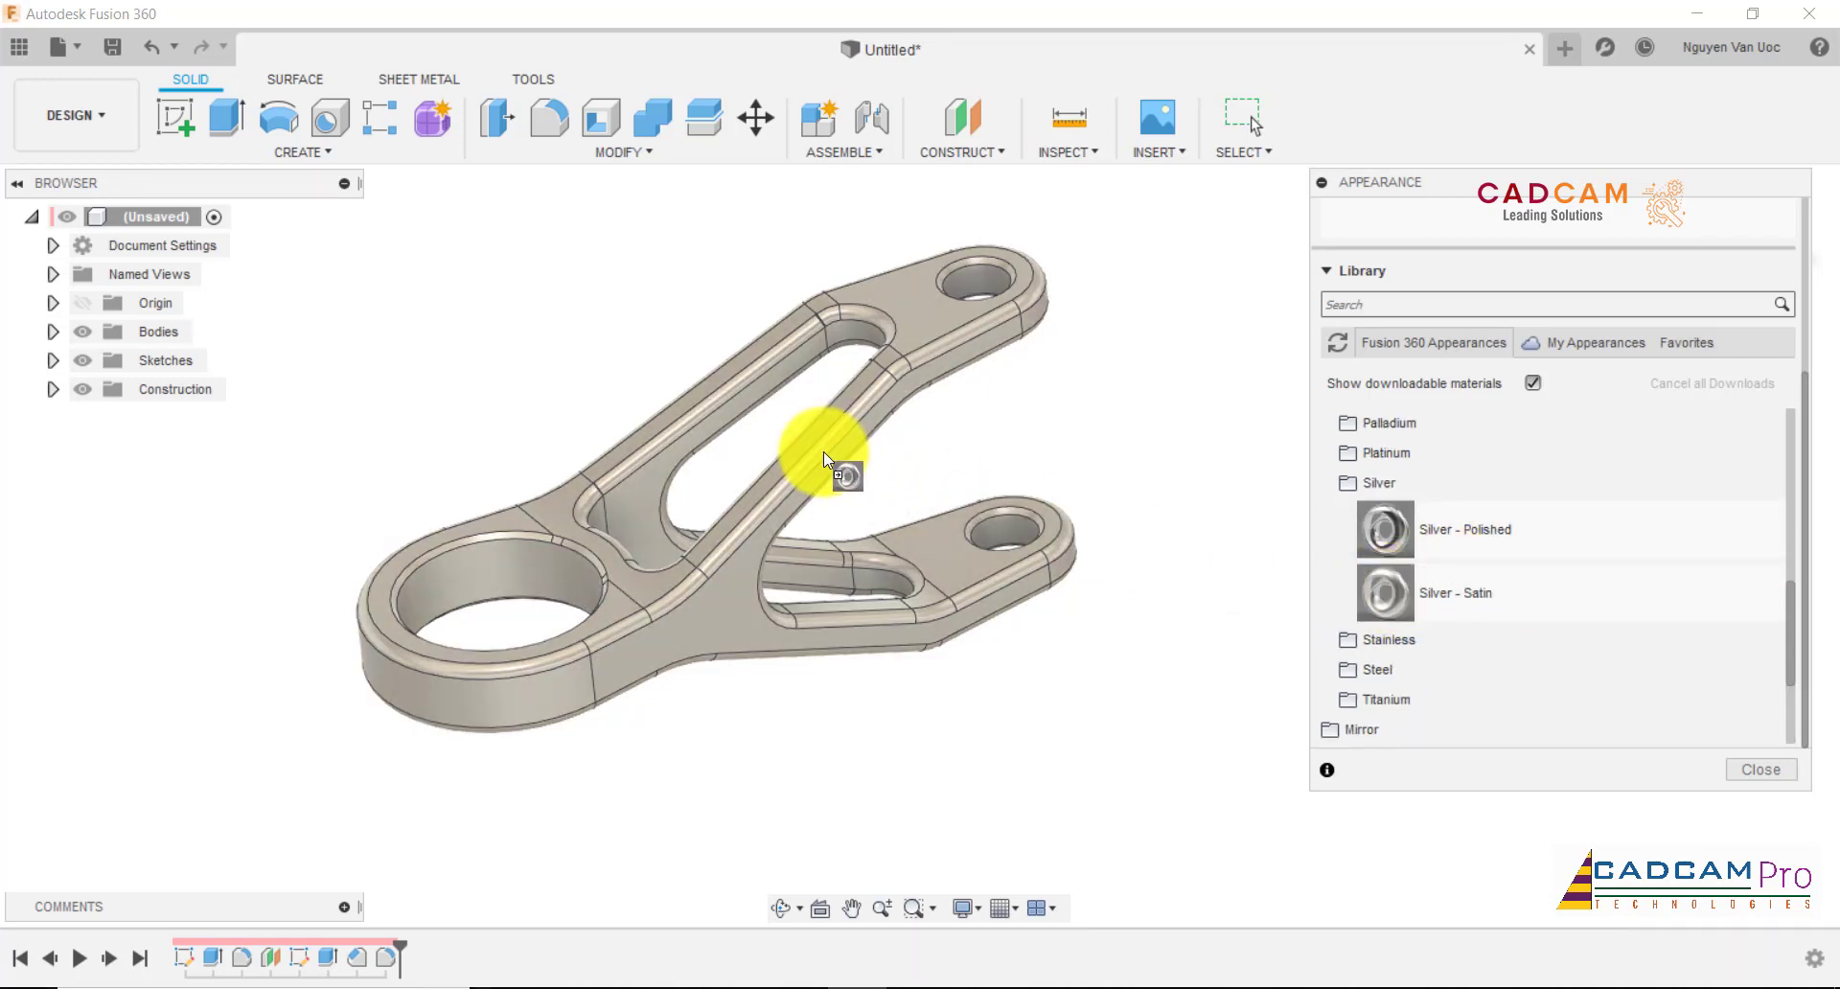
left_click_drag(1421, 573, 920, 452)
scroll(1534, 537, "up", 3)
- Browse the appearance library to the Metallic swatches in the Paint category
scroll(1535, 537, "up", 3)
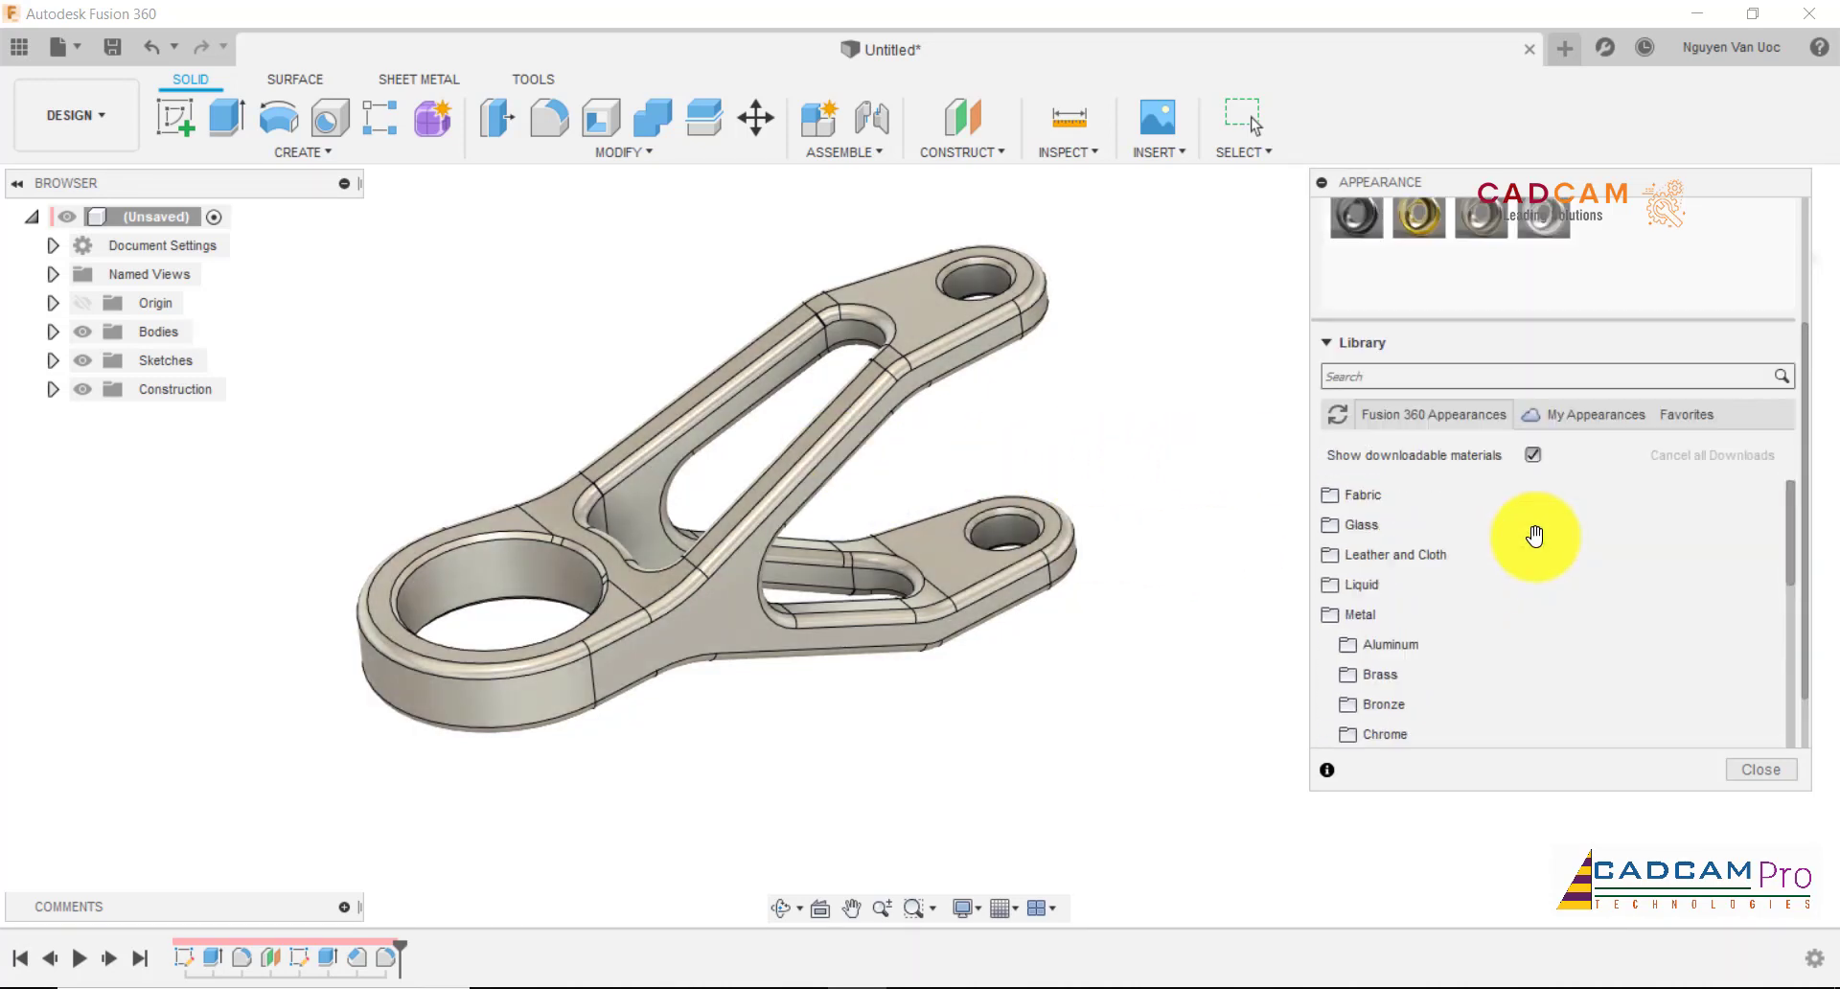
left_click(1348, 614)
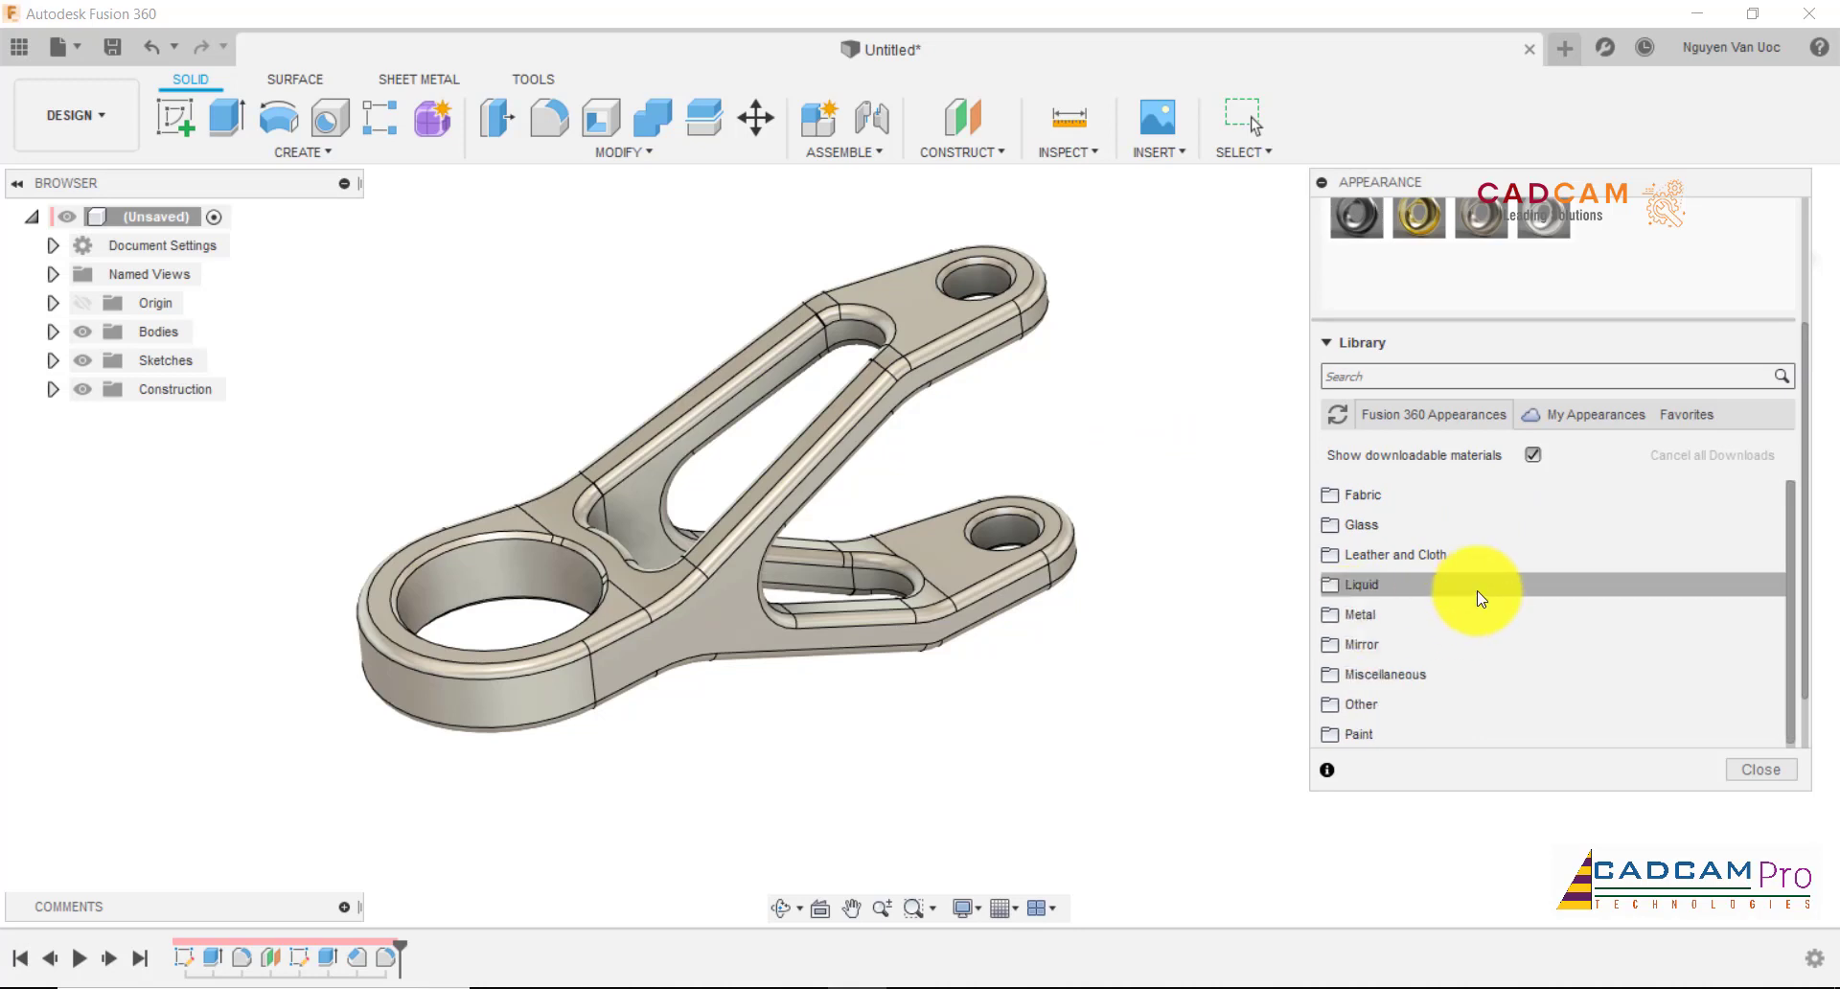
left_click(1381, 694)
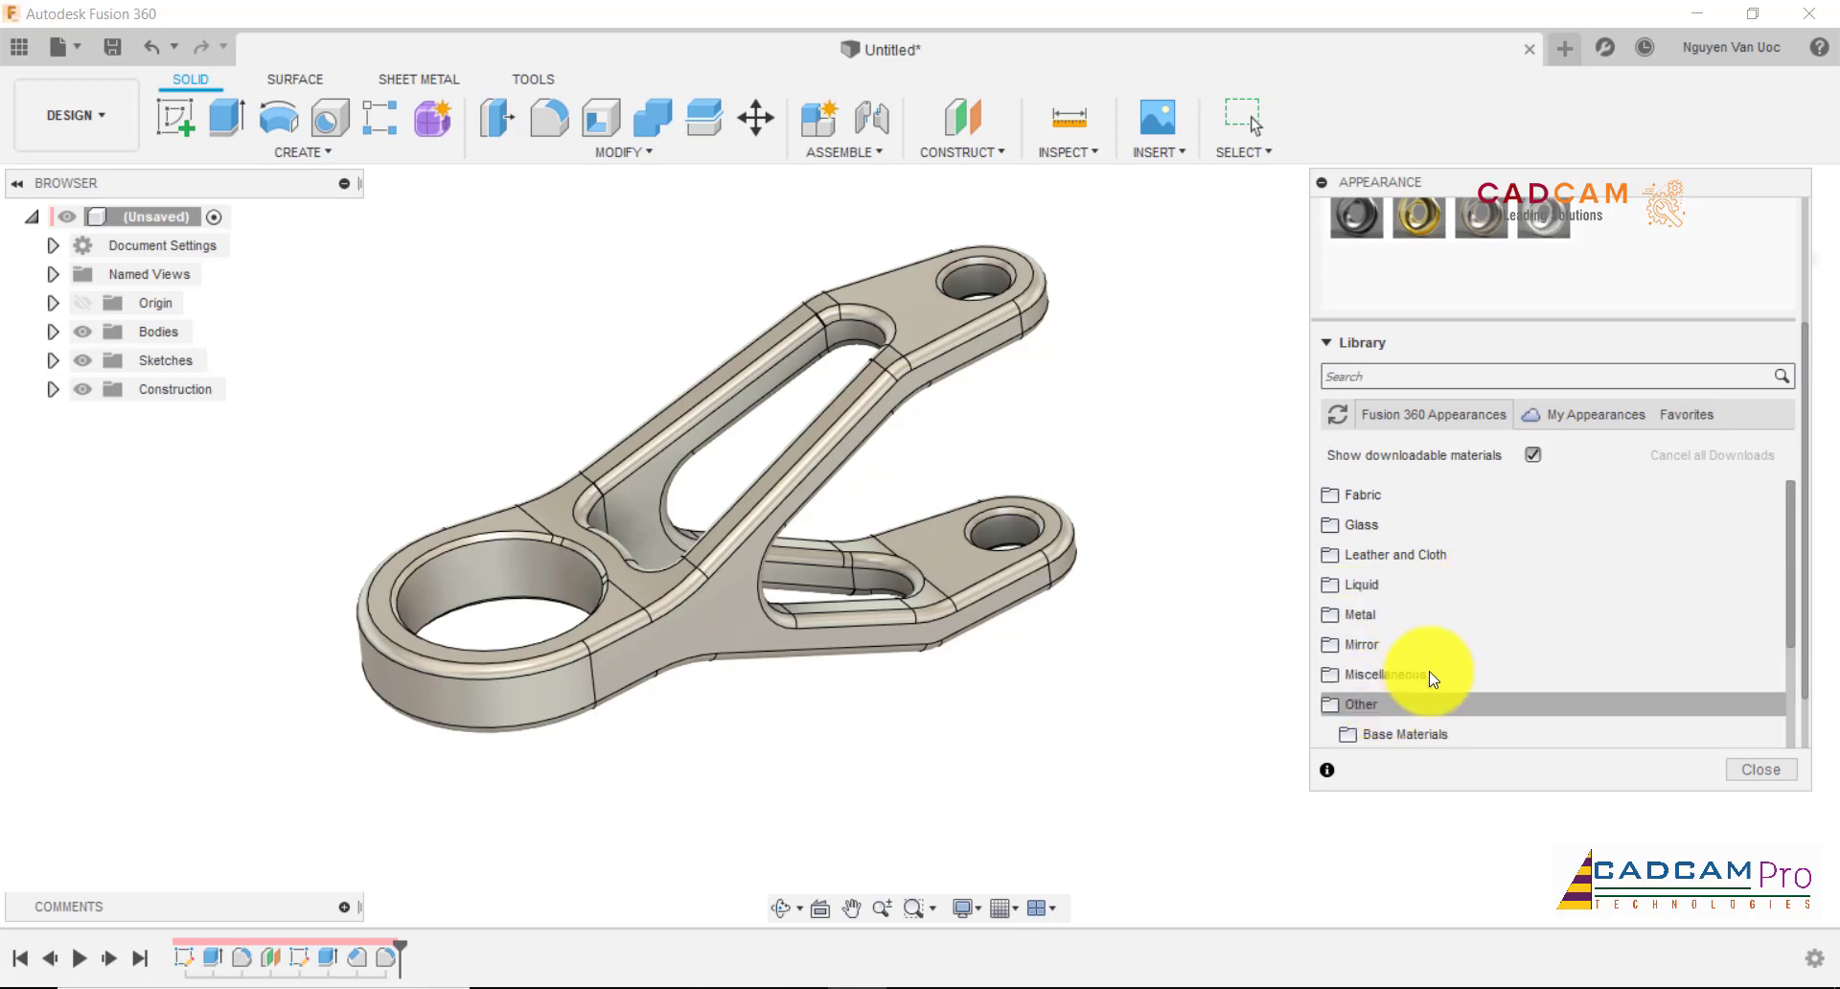
scroll(1492, 606, "down", 2)
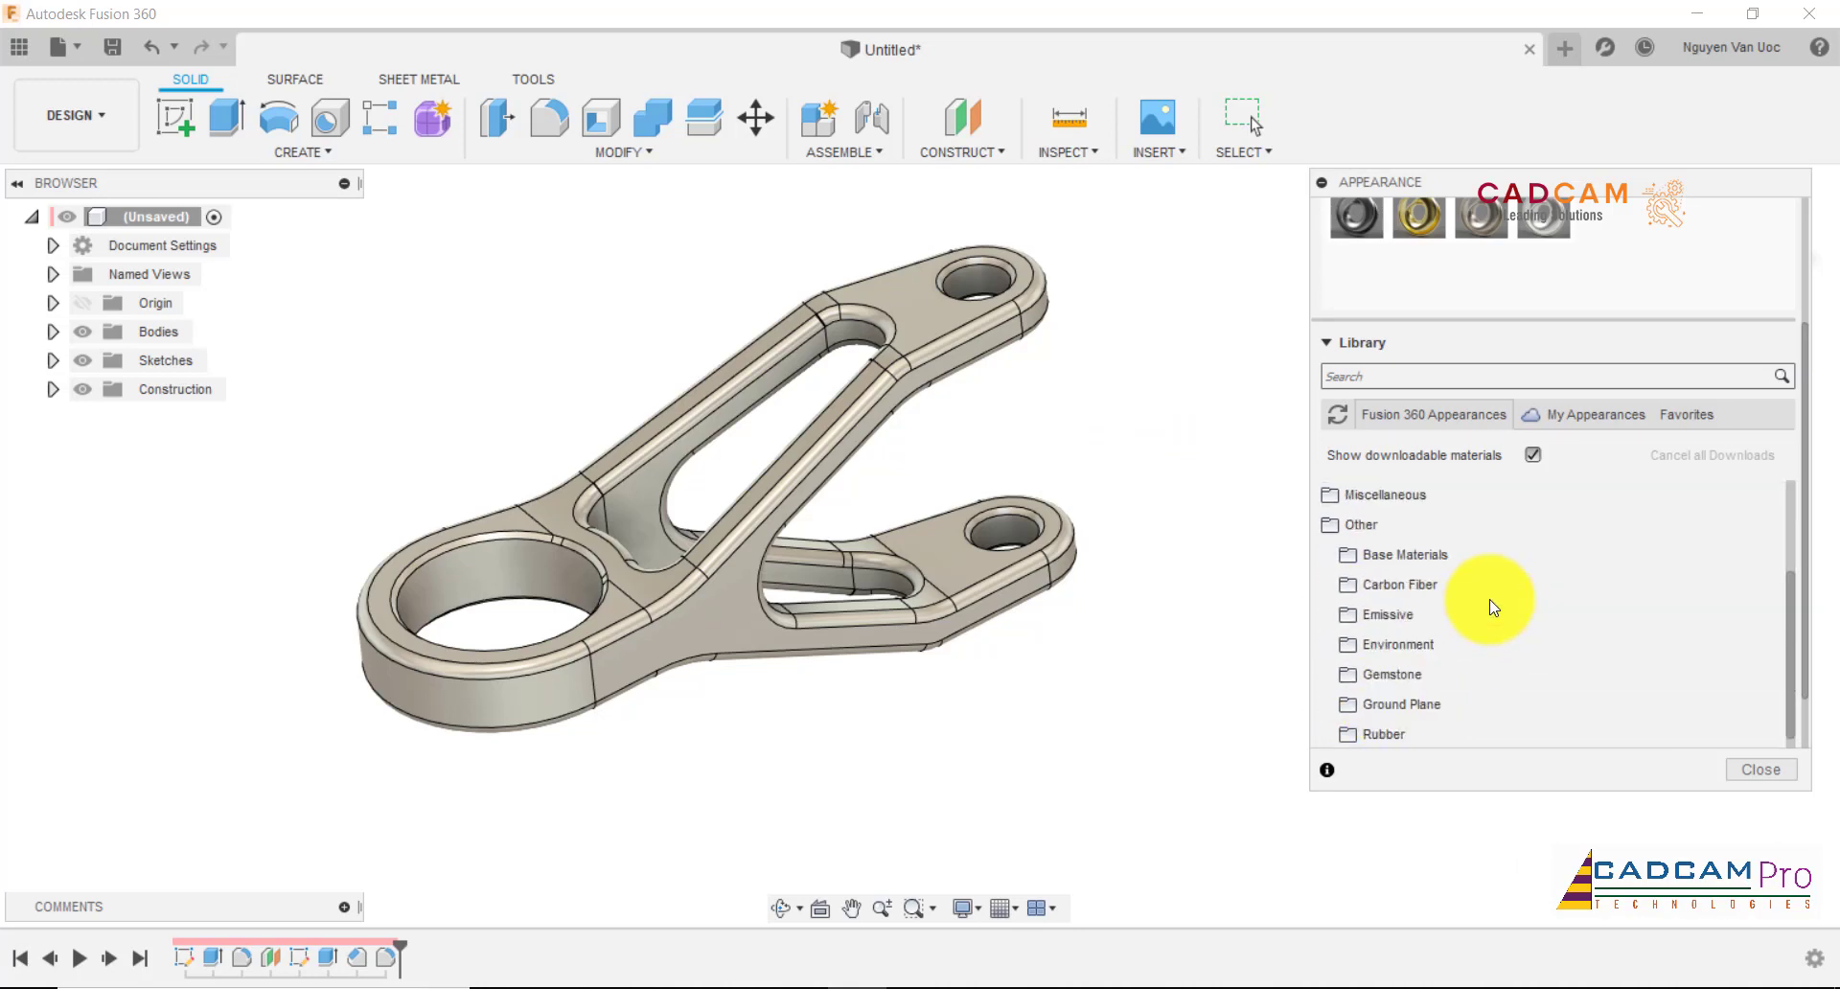
scroll(1485, 603, "up", 1)
left_click(1377, 611)
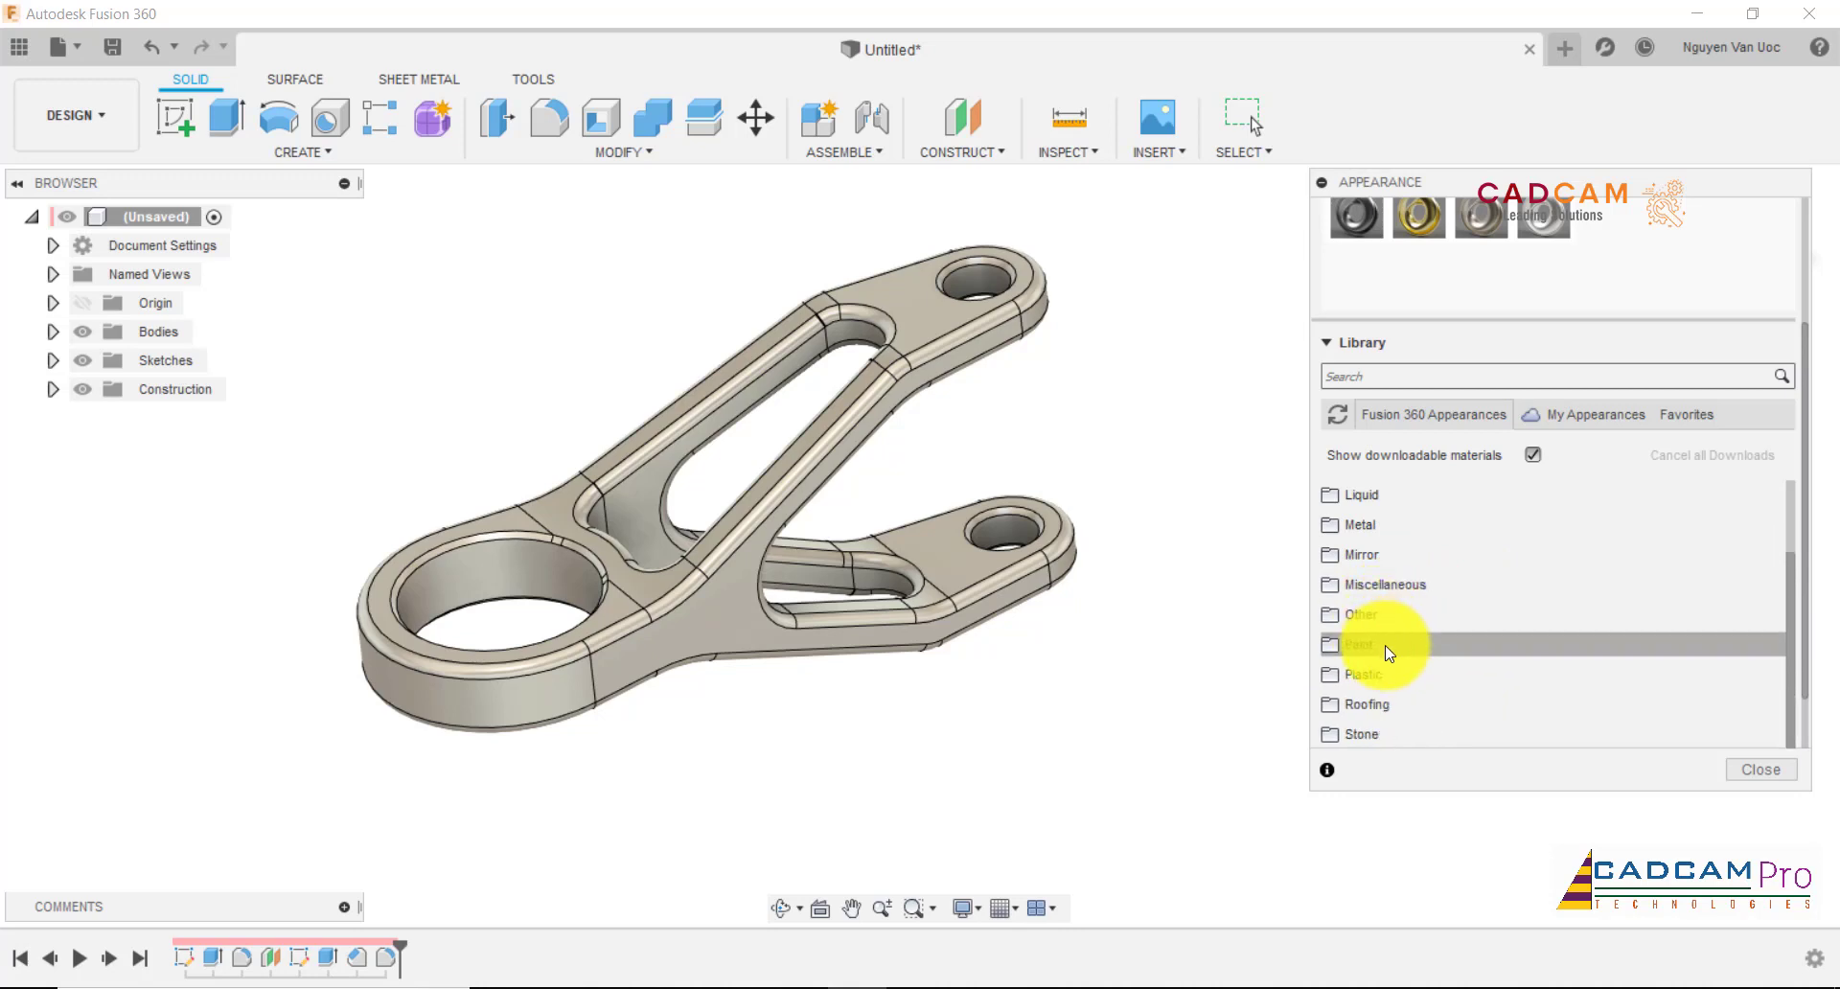
left_click(1389, 652)
scroll(1534, 575, "down", 2)
left_click(1541, 587)
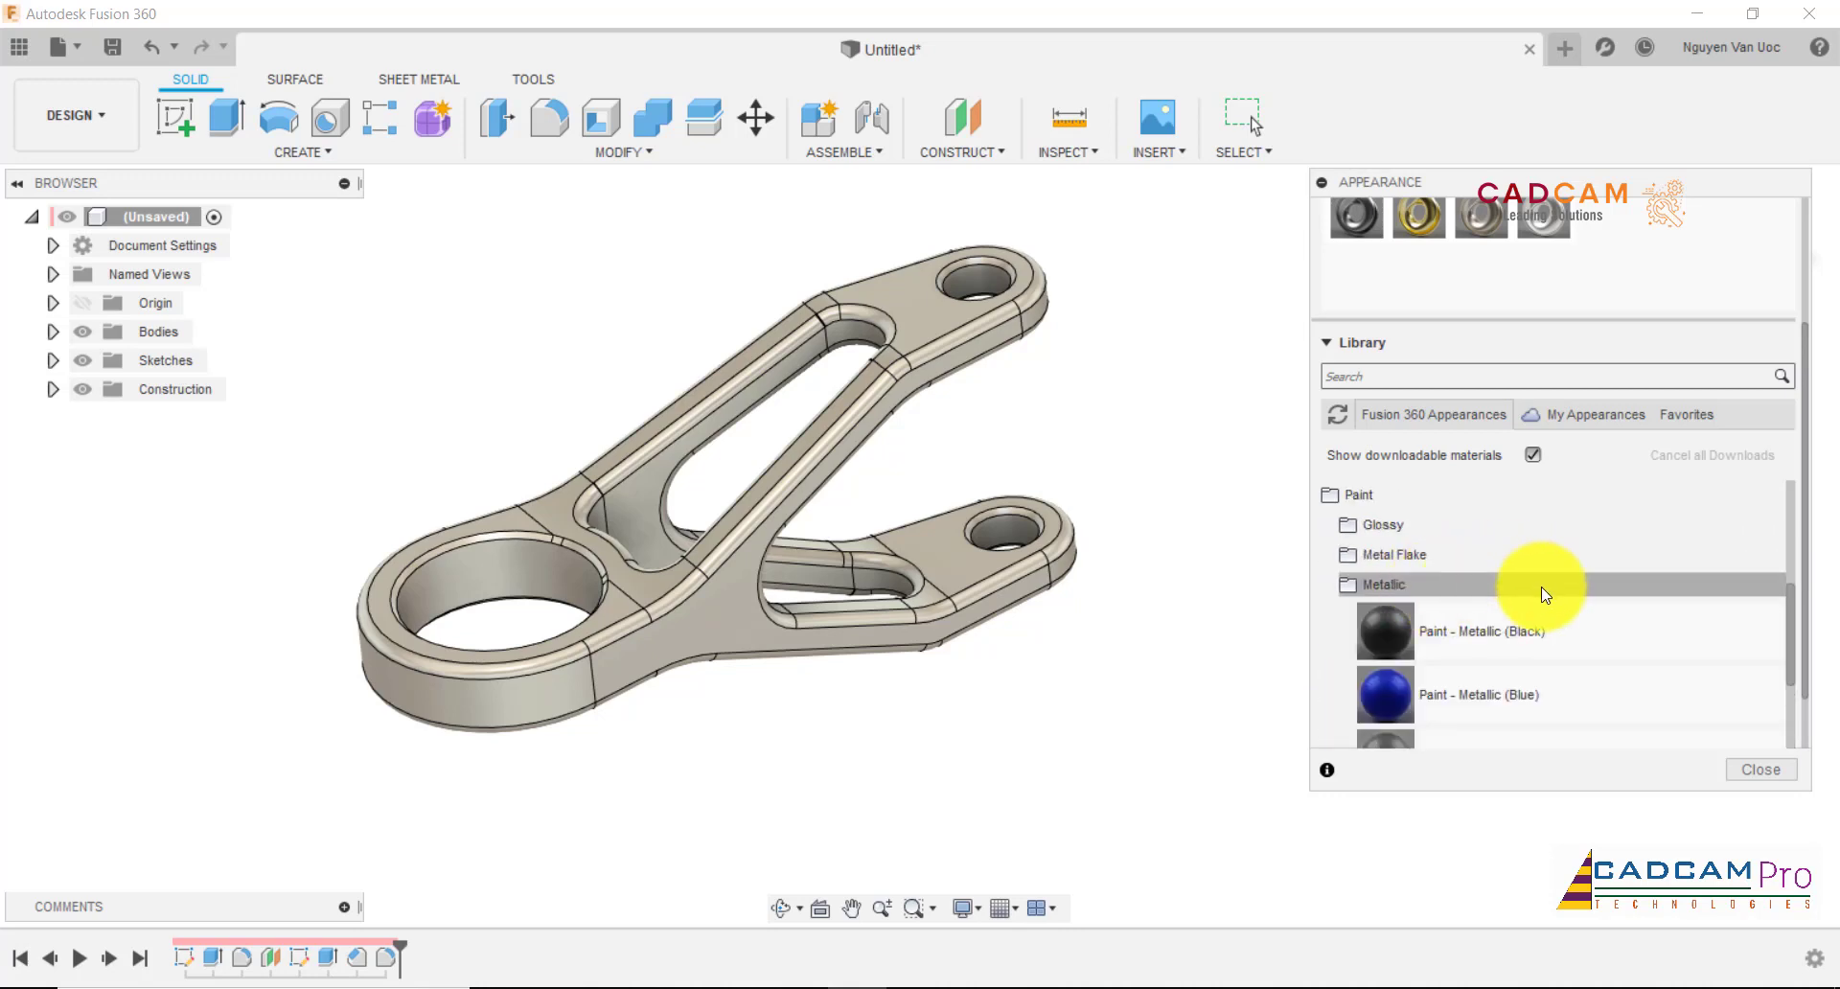
scroll(1541, 587, "down", 2)
scroll(1590, 595, "down", 5)
scroll(1527, 578, "up", 6)
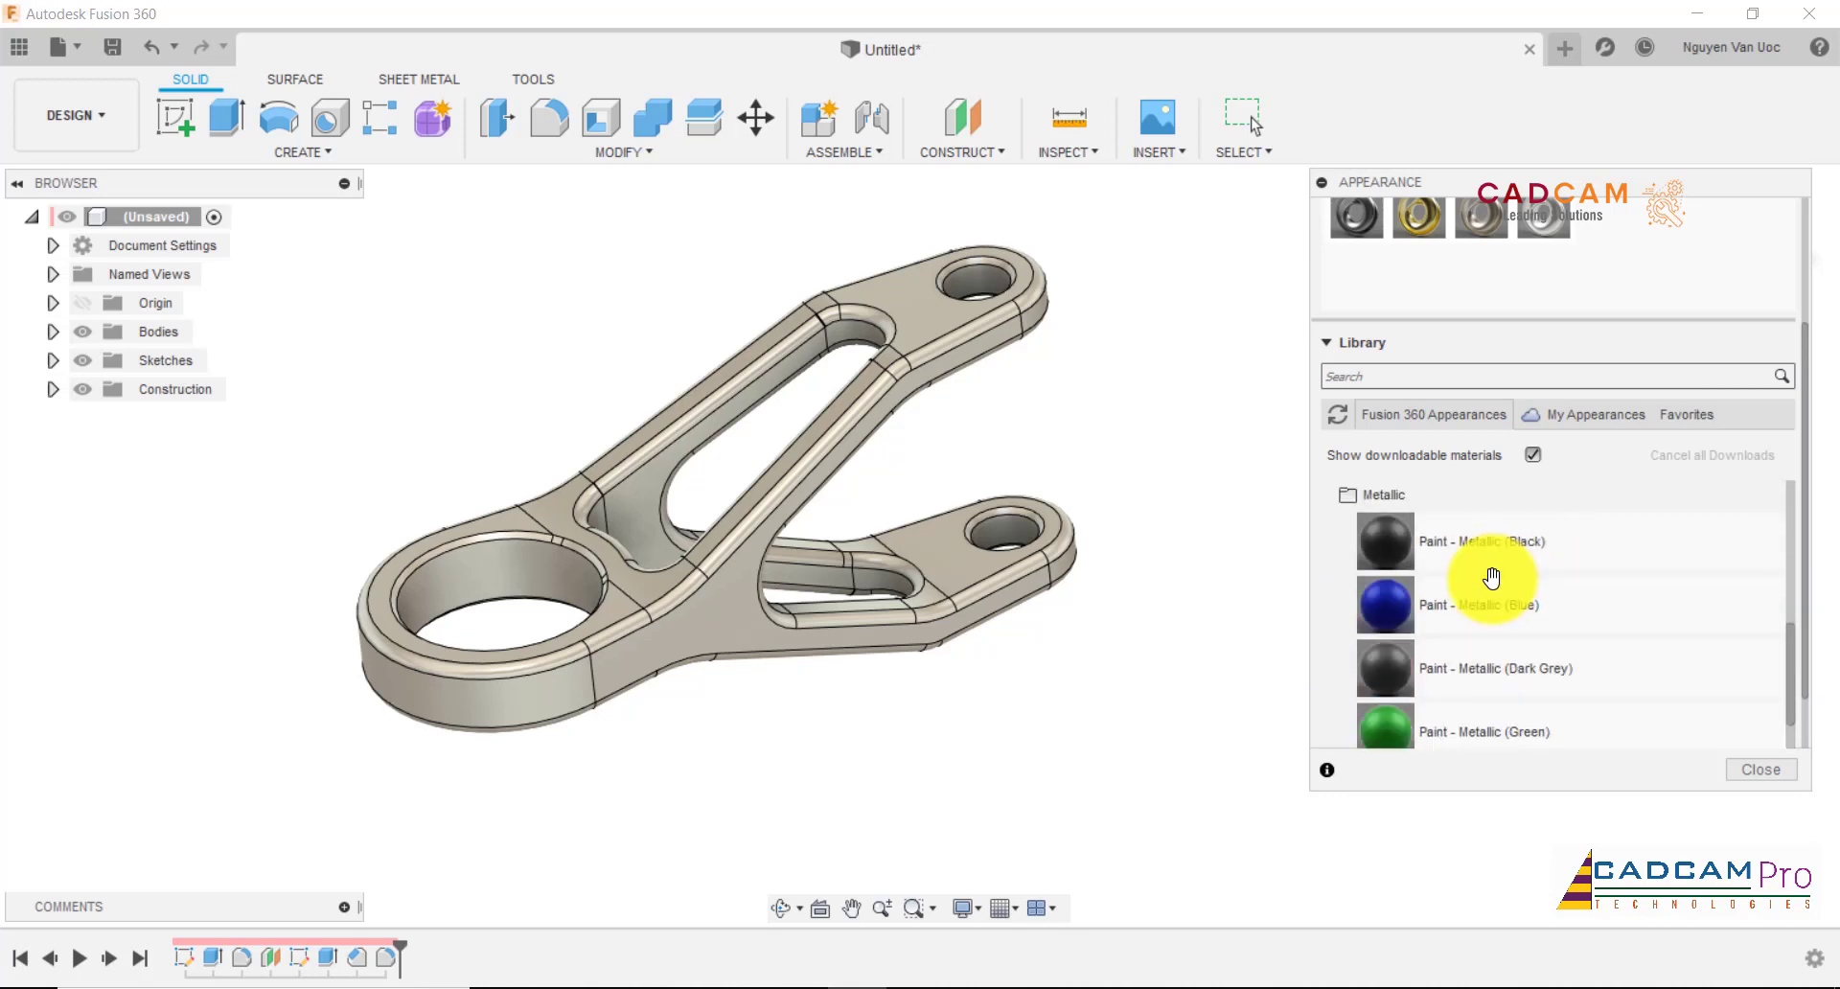
- Try green and blue metallic paint, settle on Paint - Metallic (Yellow), and close the library
left_click_drag(1446, 724, 800, 505)
mouse_move(1520, 602)
left_mouse_down()
mouse_move(1007, 515)
mouse_move(832, 462)
left_mouse_up()
scroll(1464, 590, "down", 5)
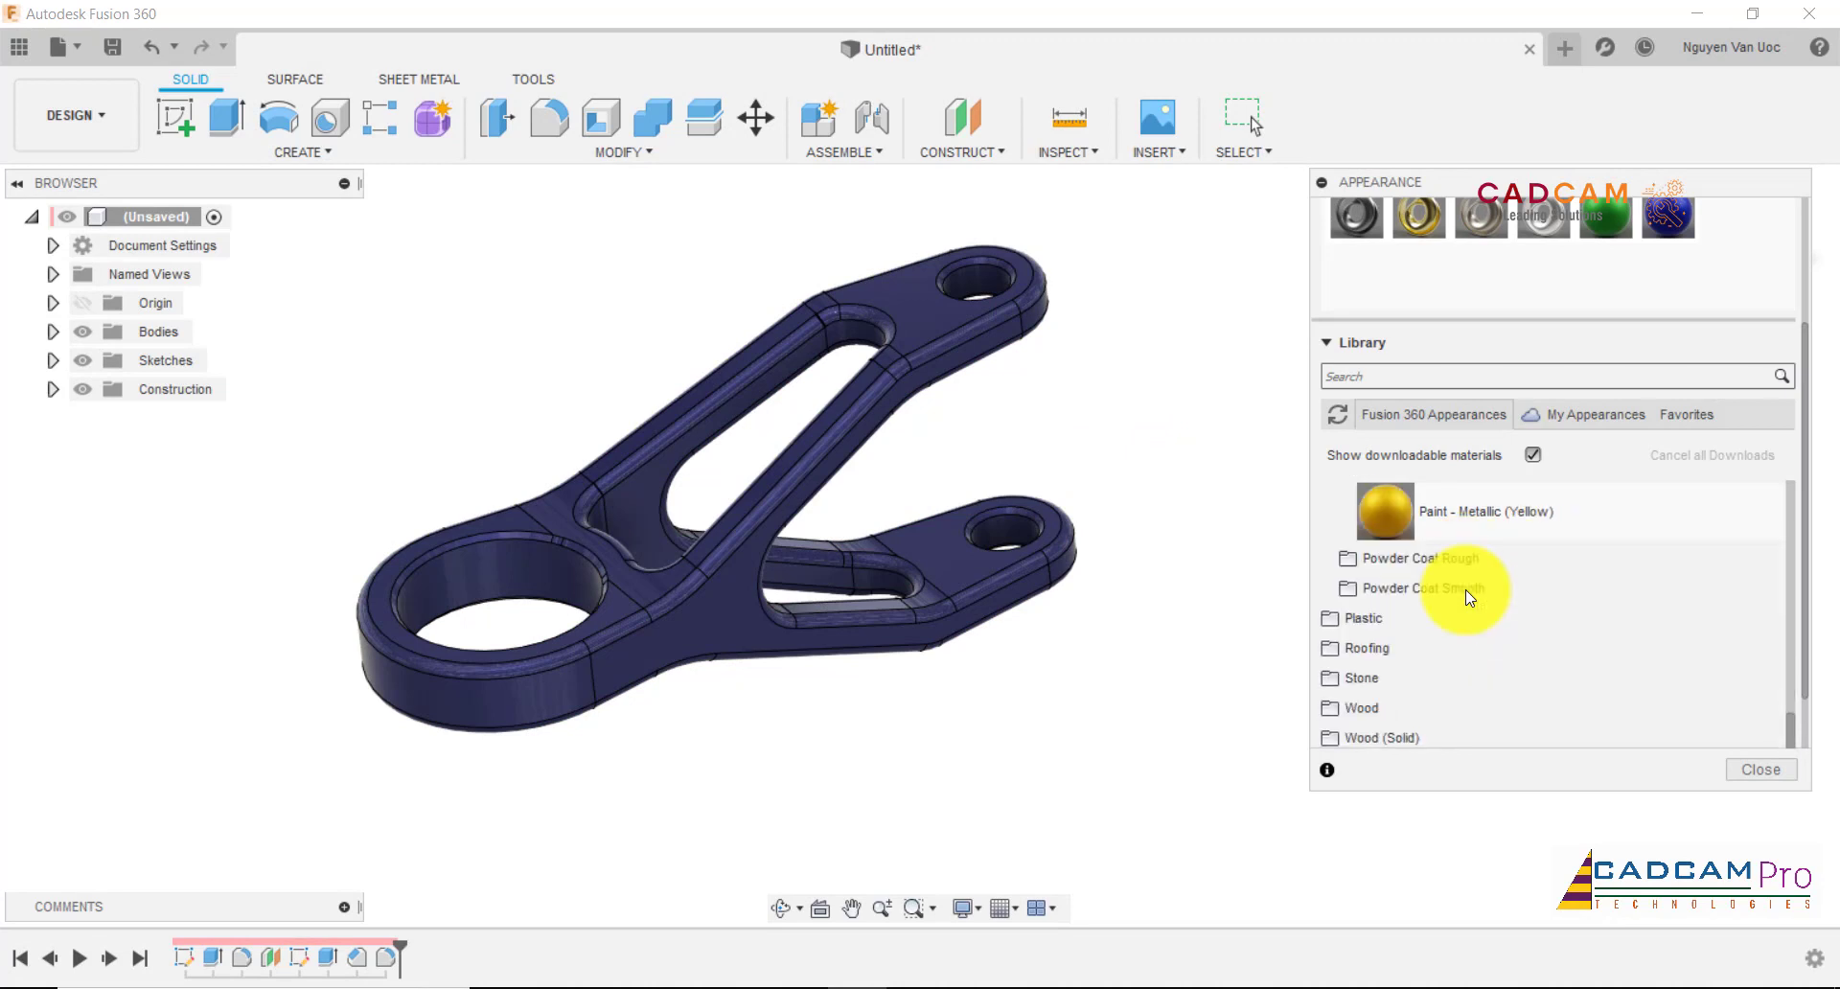
scroll(1464, 589, "up", 3)
left_click_drag(1370, 701, 1002, 595)
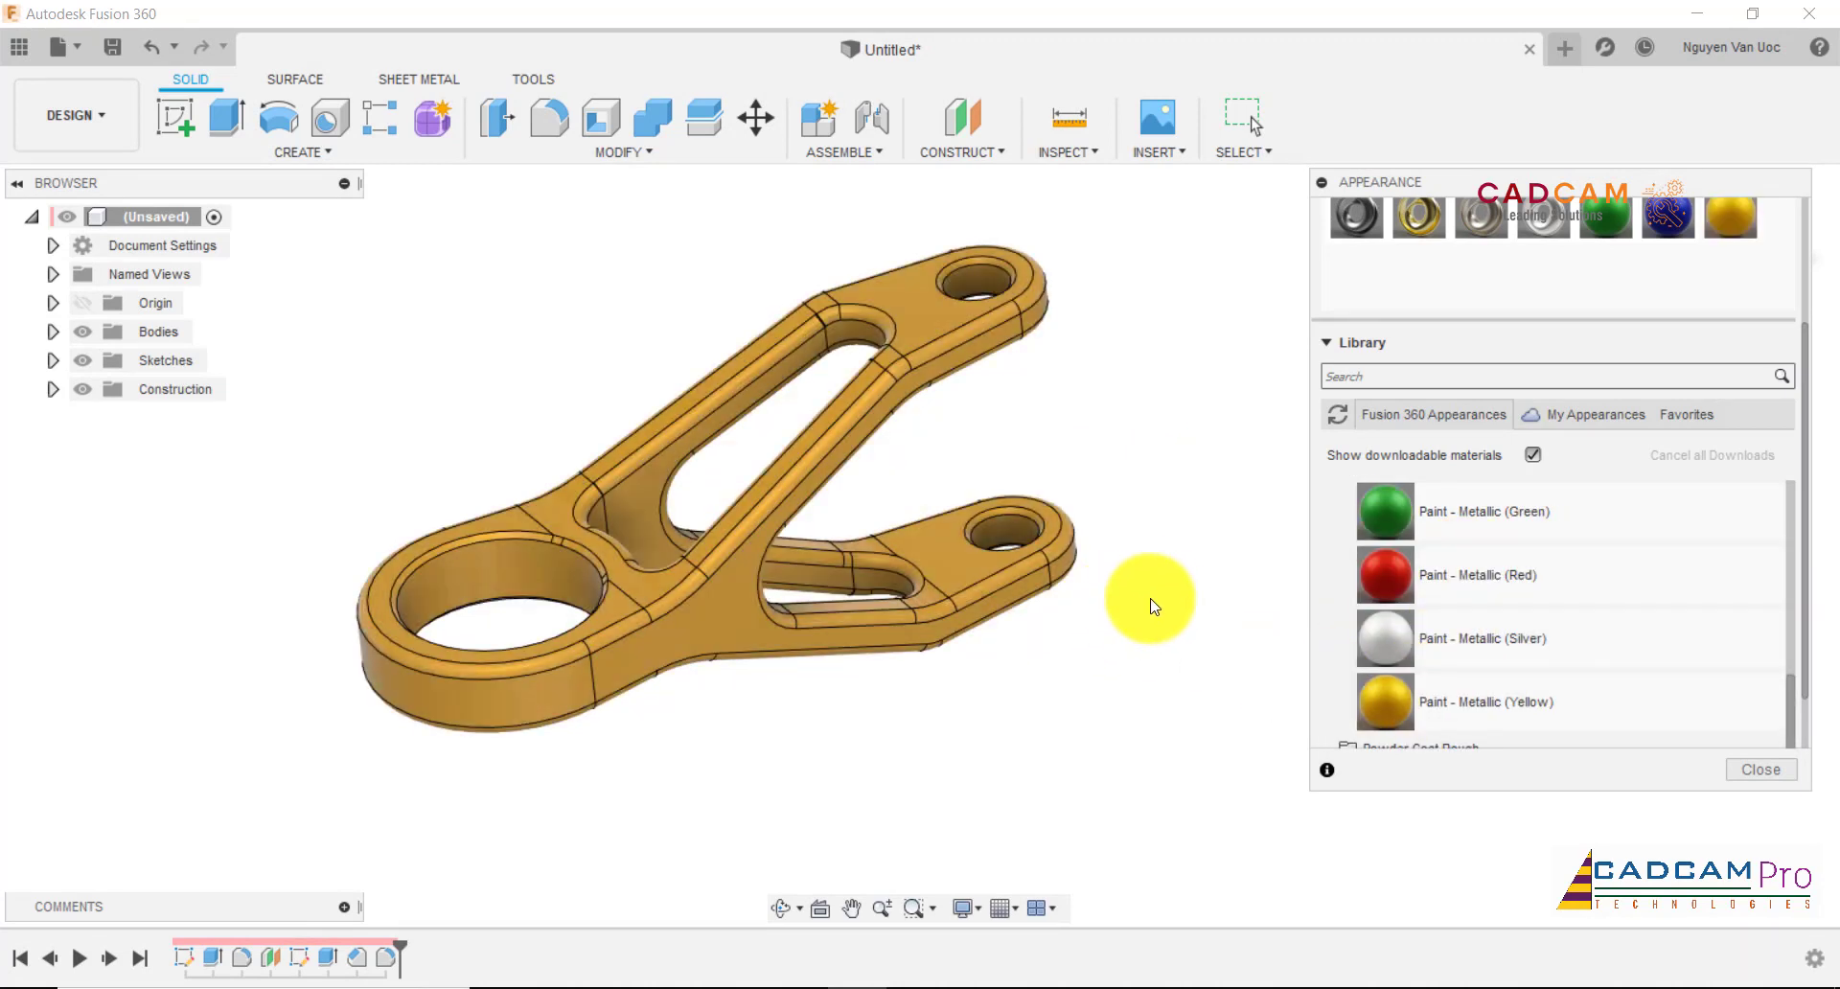
left_click(1768, 787)
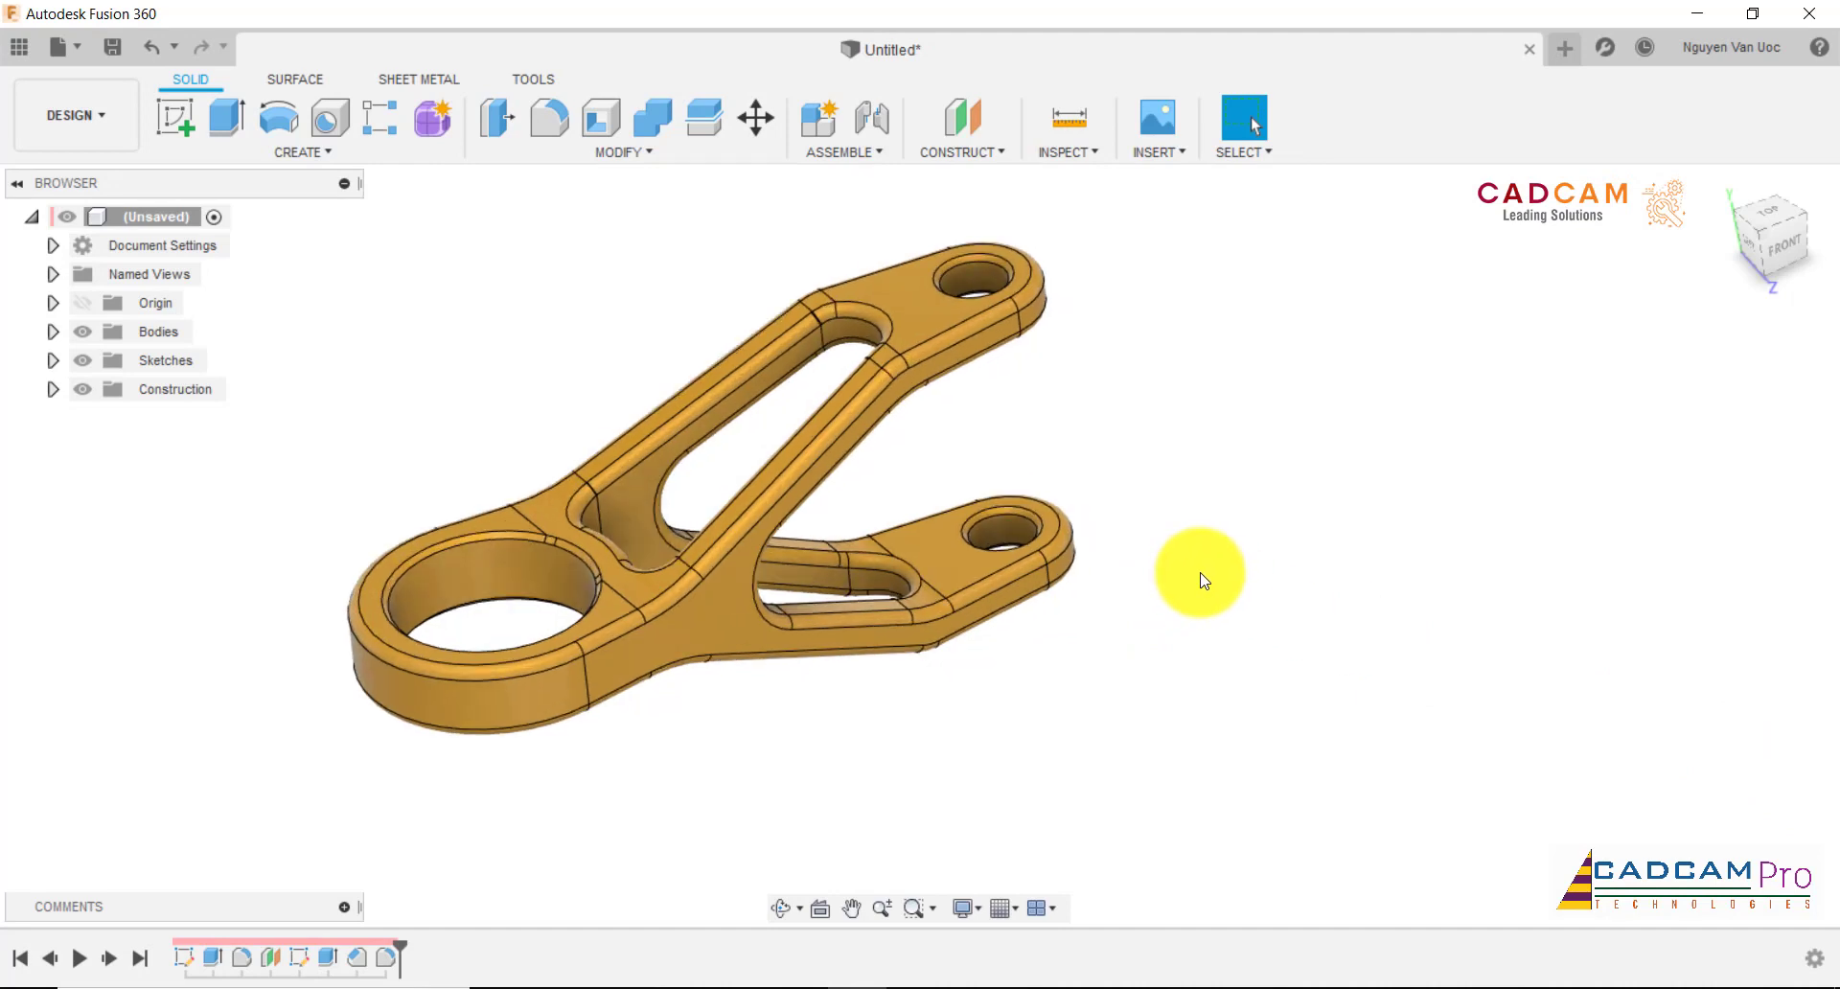
middle_click_drag(1236, 564, 1328, 422, "shift")
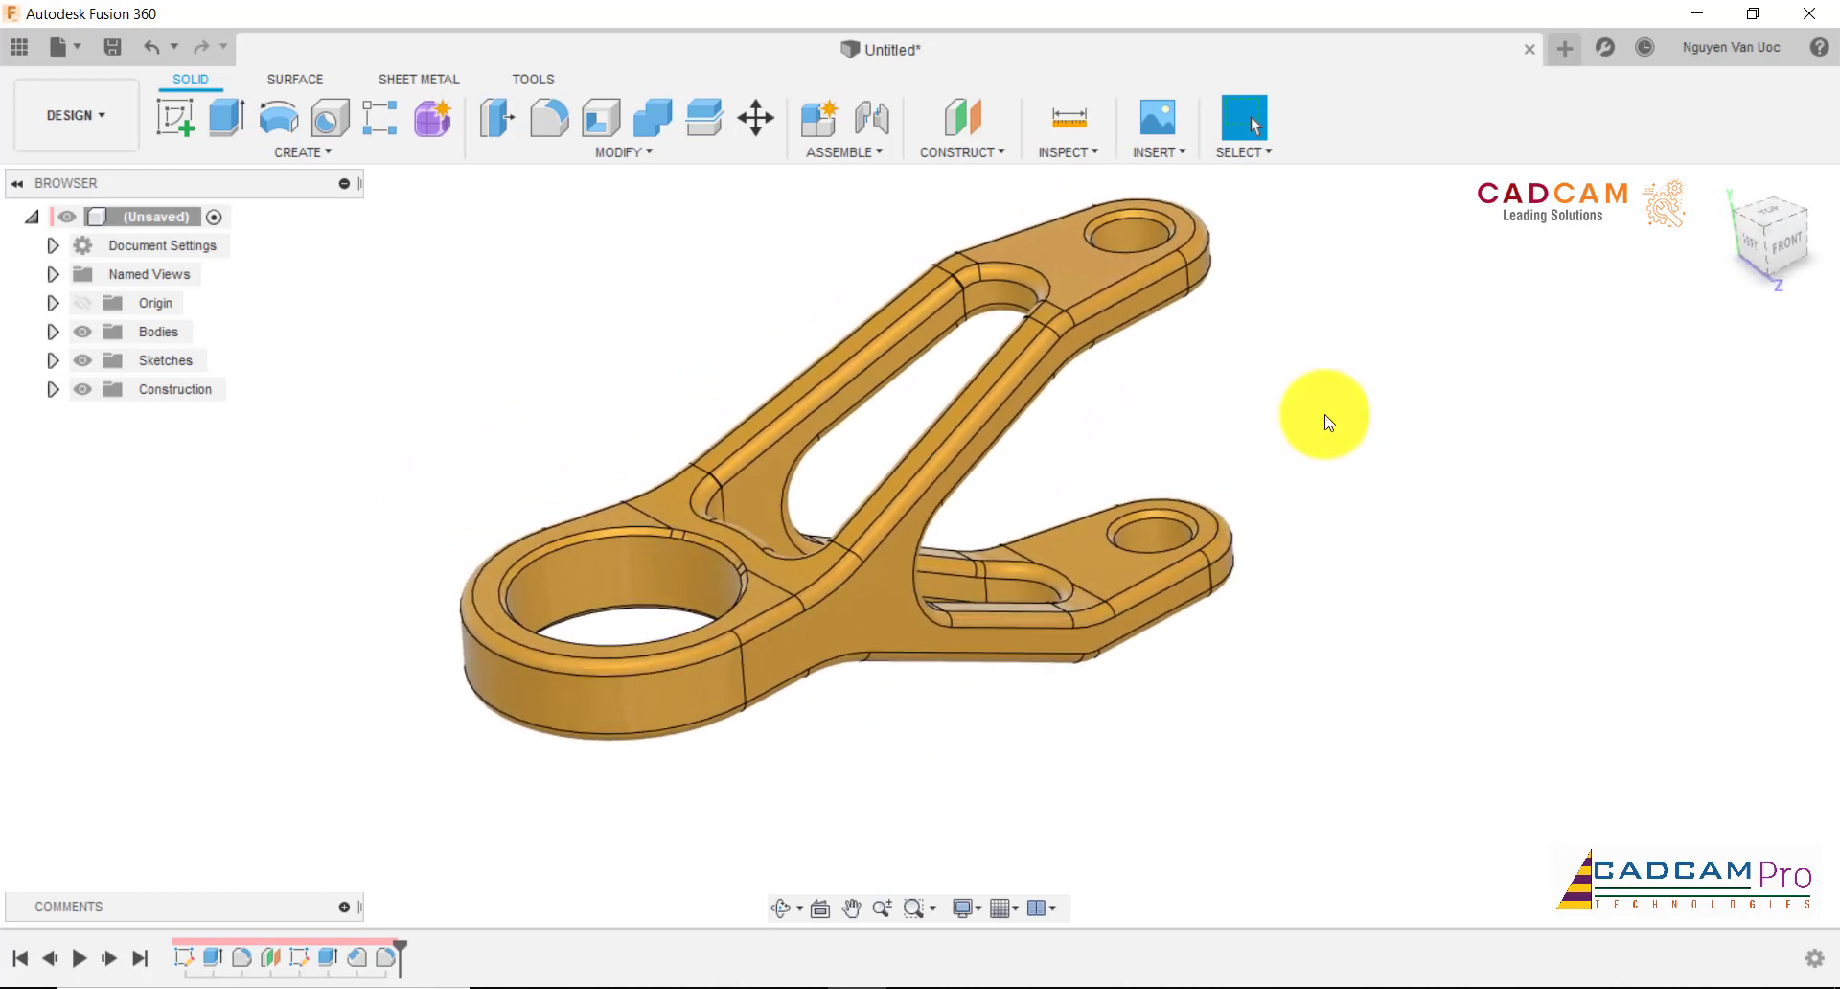
mouse_move(1320, 388)
middle_mouse_down("shift")
mouse_move(1290, 287)
mouse_move(1299, 396)
middle_mouse_up("shift")
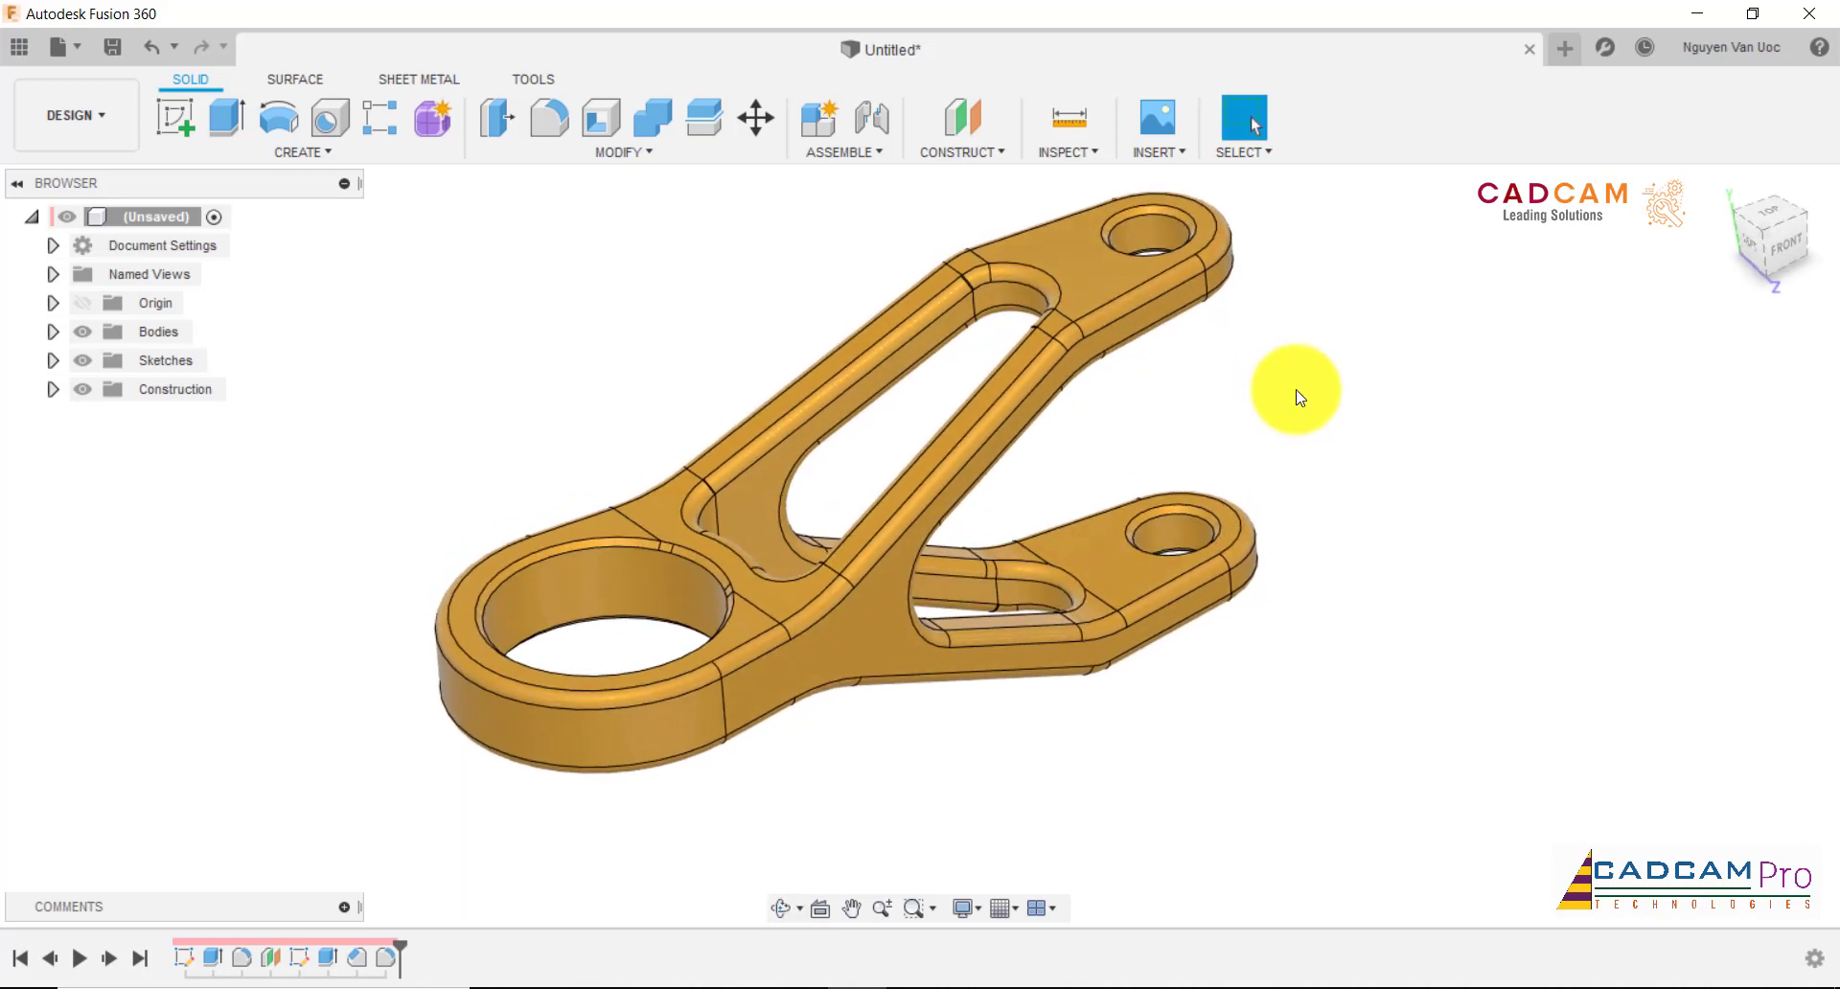